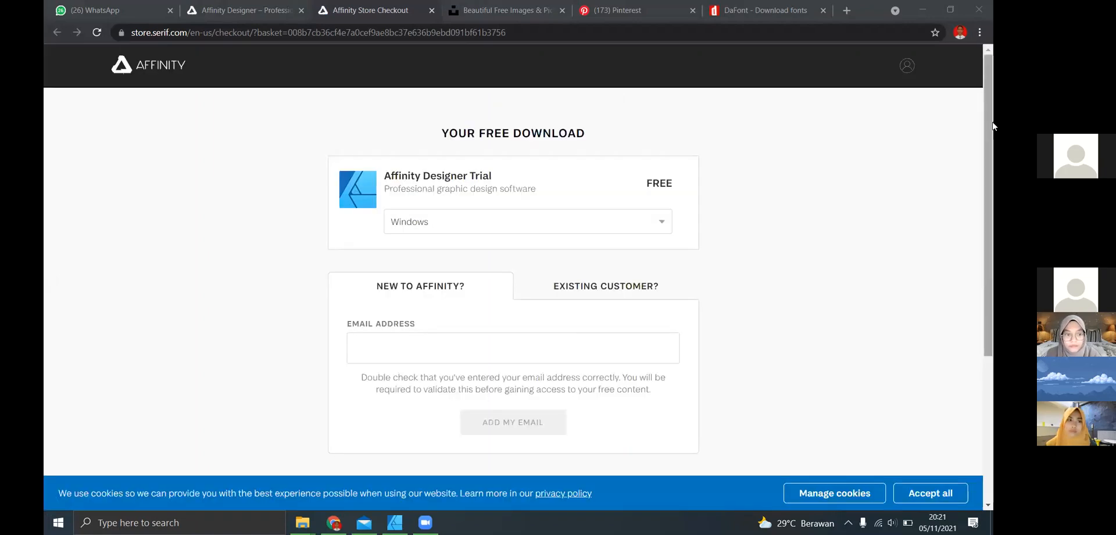
- Enter the customer's email address for the Affinity Designer trial download and choose to sign in to the existing account
{"action": "scroll", "coordinate": [994, 157], "scroll_direction": "down", "scroll_amount": 2}
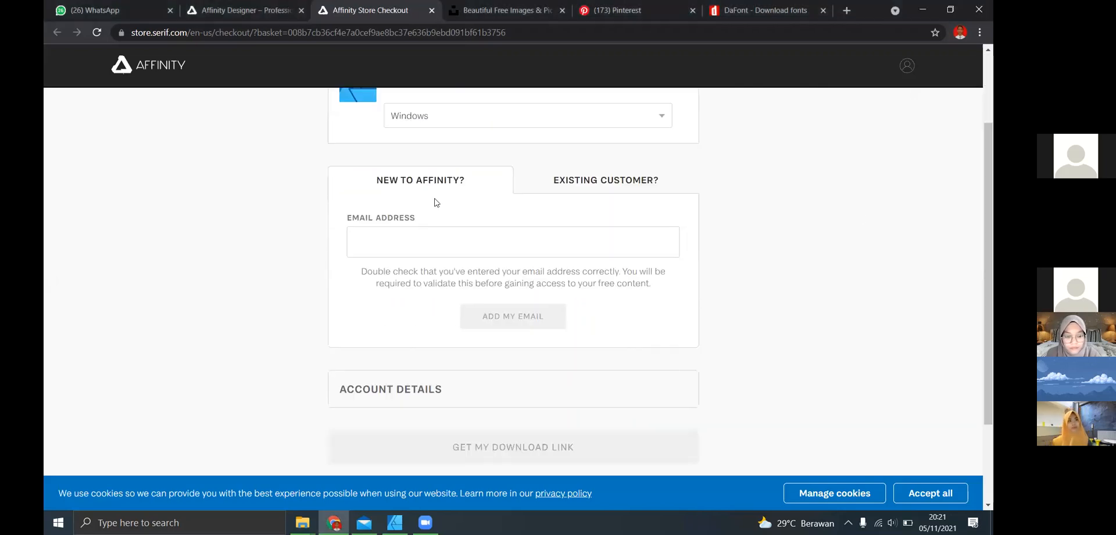
{"action": "left_click", "coordinate": [406, 244]}
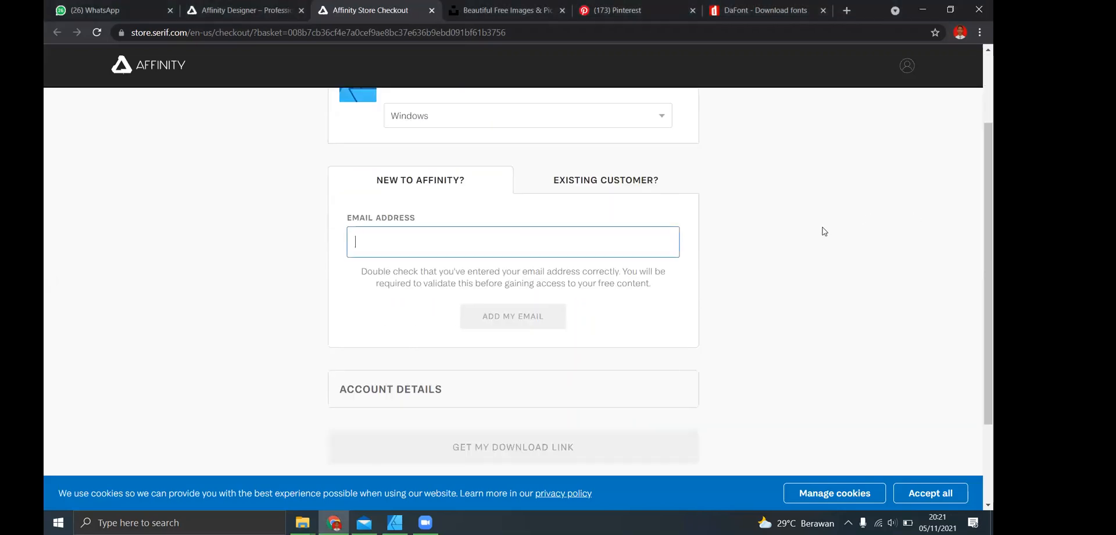
{"action": "scroll", "coordinate": [992, 248], "scroll_direction": "down", "scroll_amount": 1}
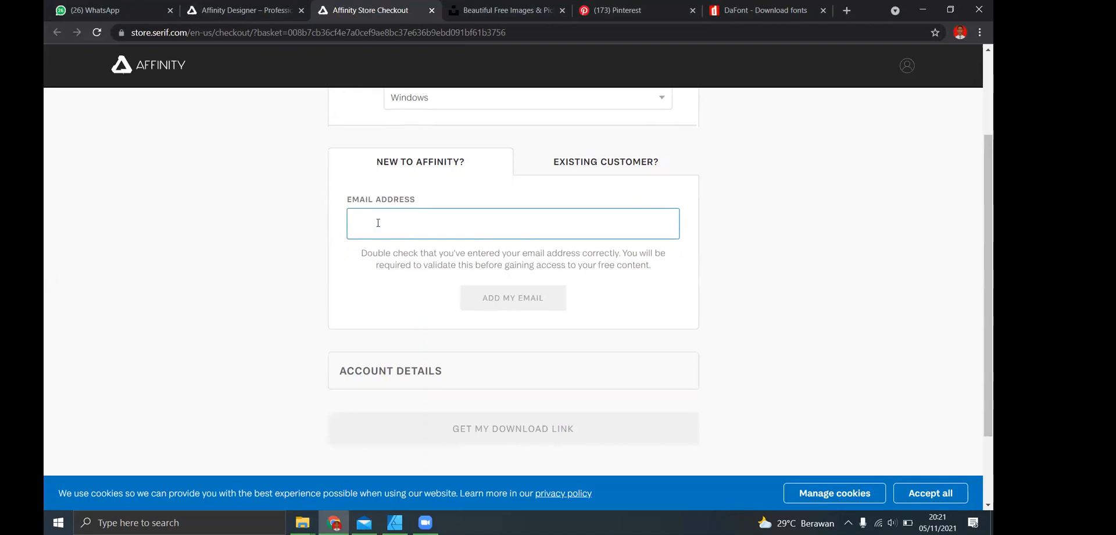
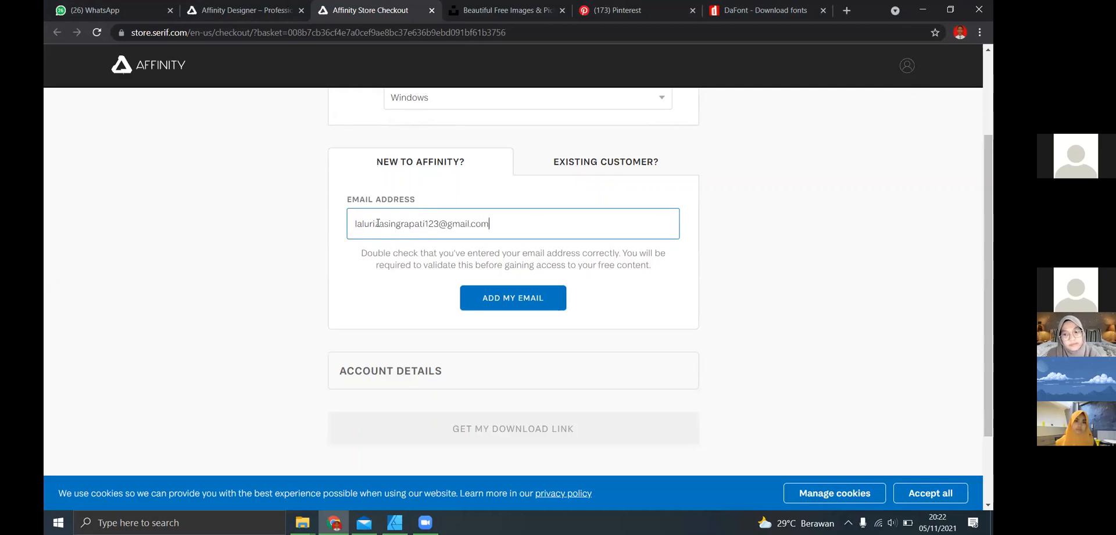
{"action": "left_click", "coordinate": [521, 300]}
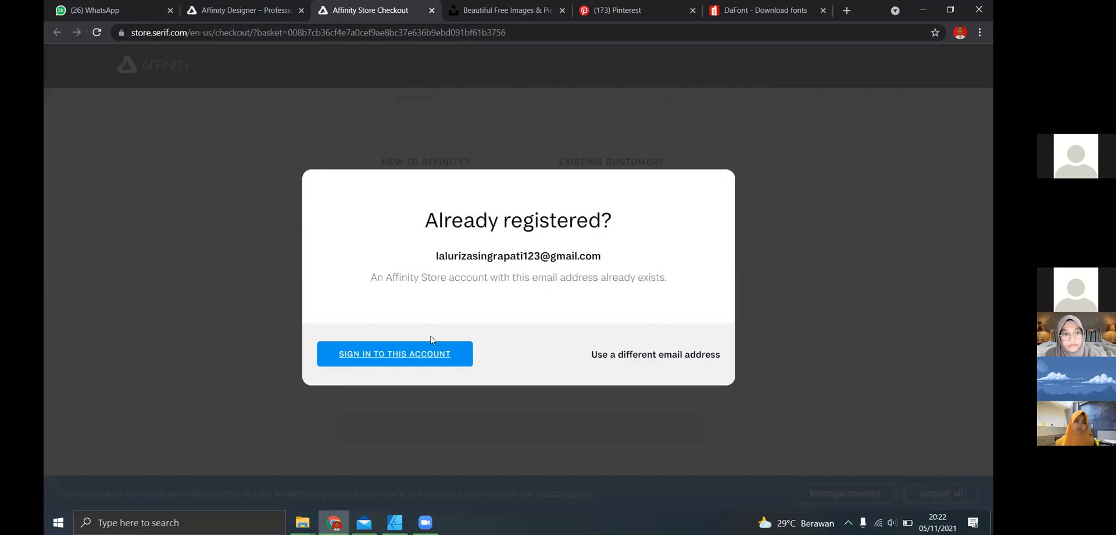
{"action": "left_click", "coordinate": [387, 363]}
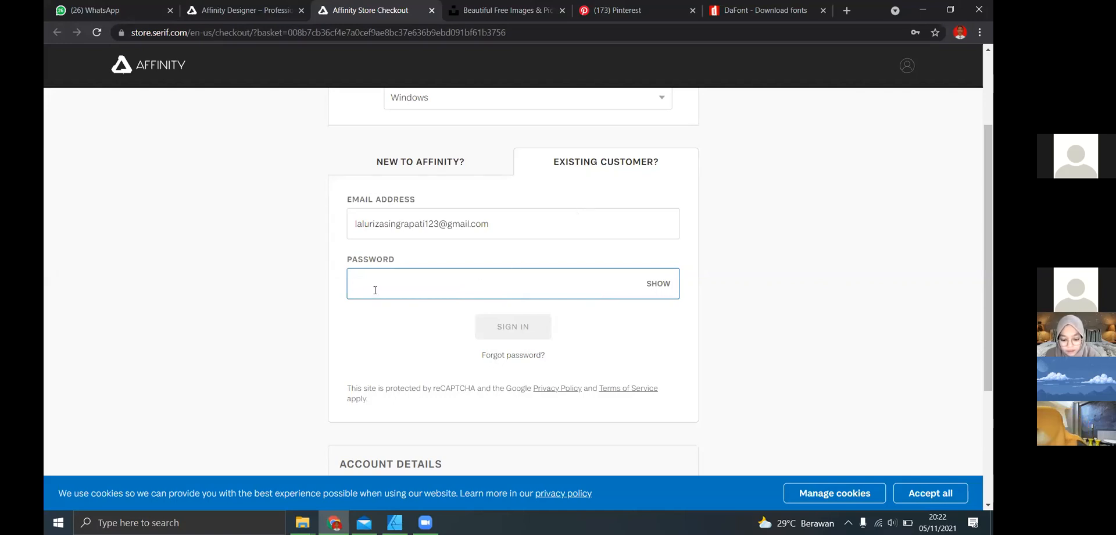
- Switch to the Mail app, open the Affinity Shop message "Verify your email address" and follow its verification link
{"action": "mouse_move", "coordinate": [364, 522]}
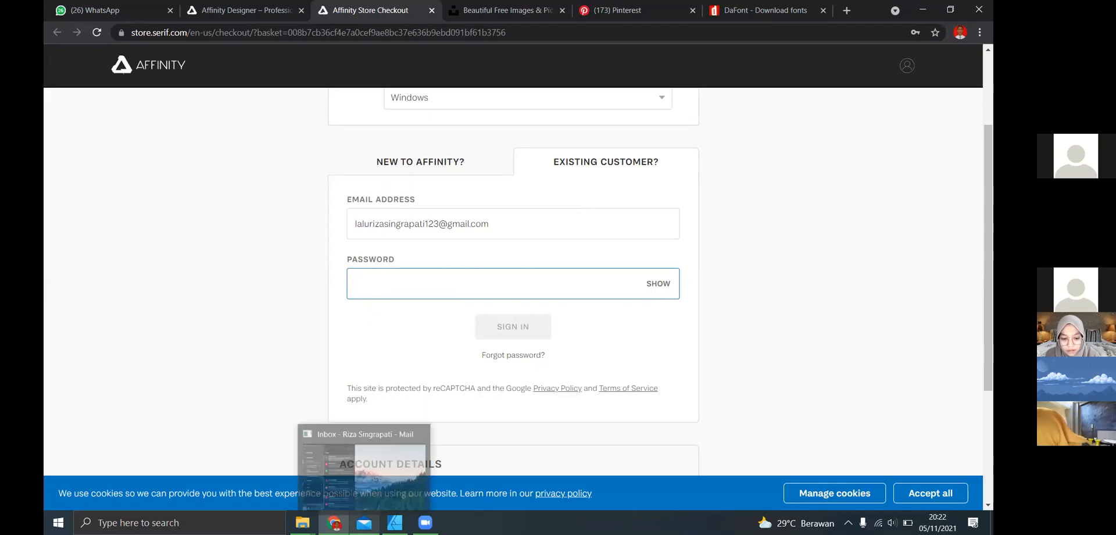
{"action": "left_click", "coordinate": [364, 471]}
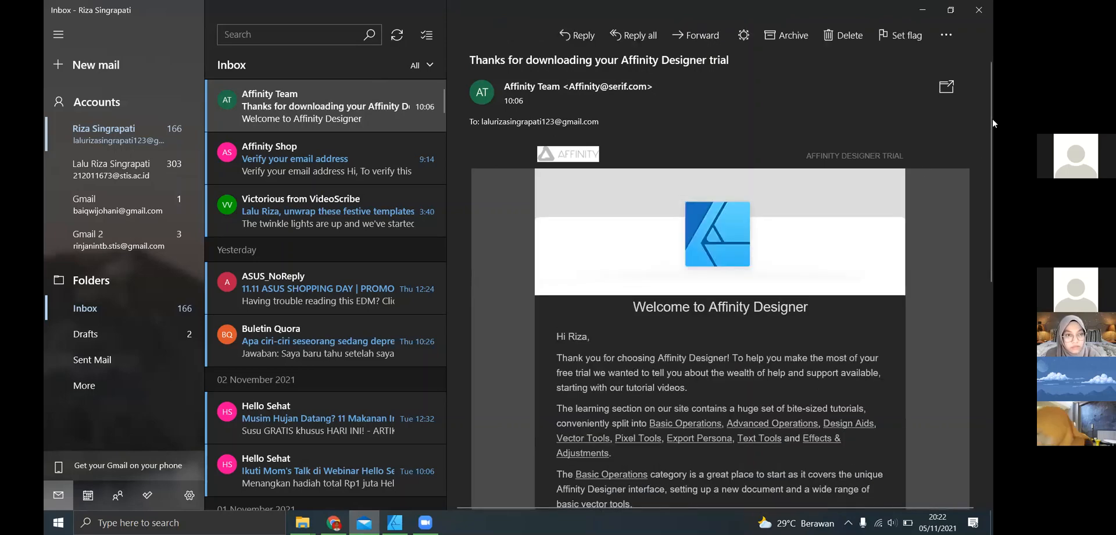
{"action": "left_click_drag", "start_coordinate": [992, 119], "coordinate": [990, 334]}
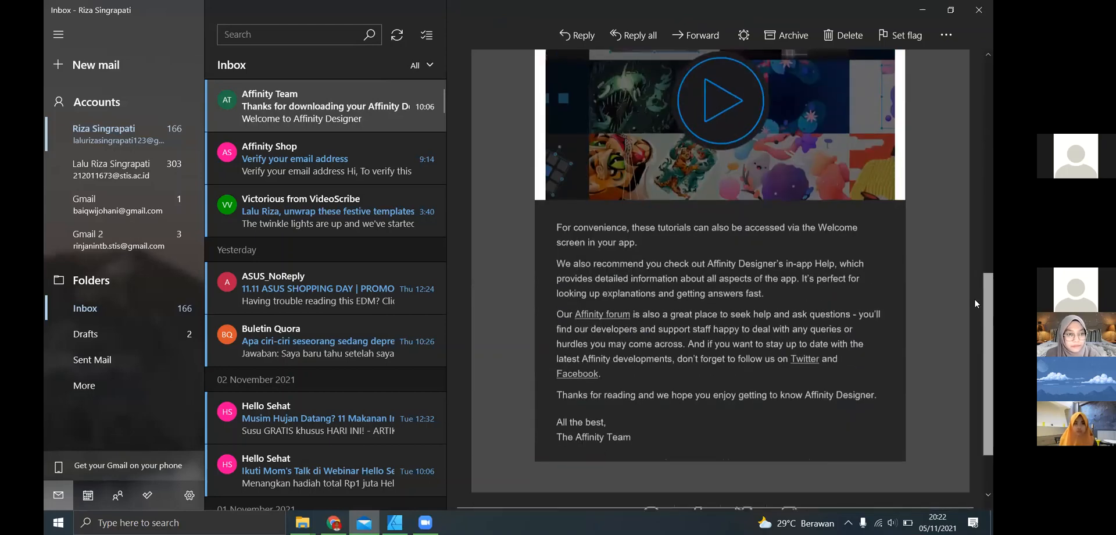
{"action": "left_click", "coordinate": [244, 166]}
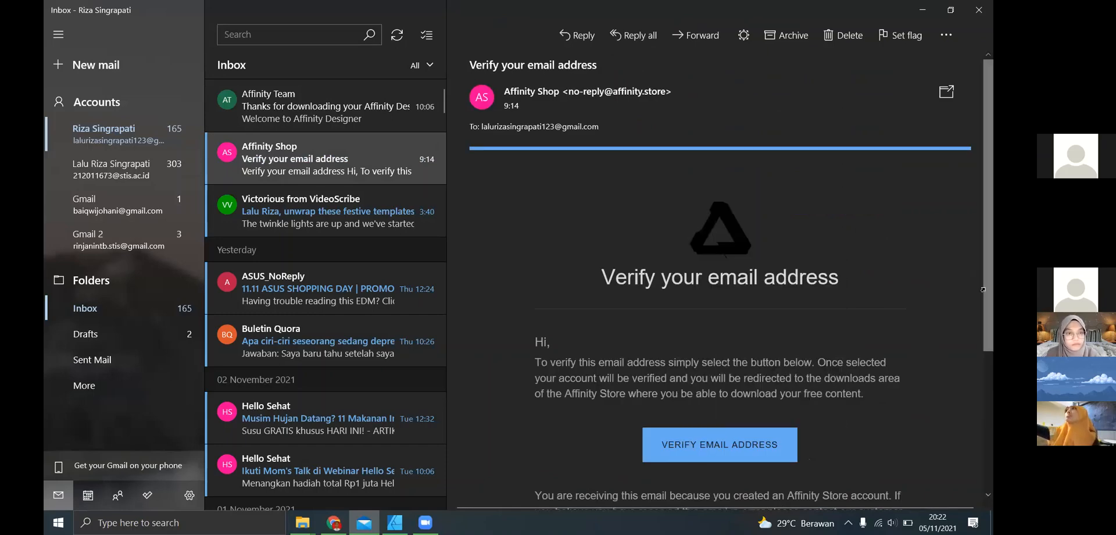
{"action": "scroll", "coordinate": [727, 300], "scroll_direction": "down", "scroll_amount": 3}
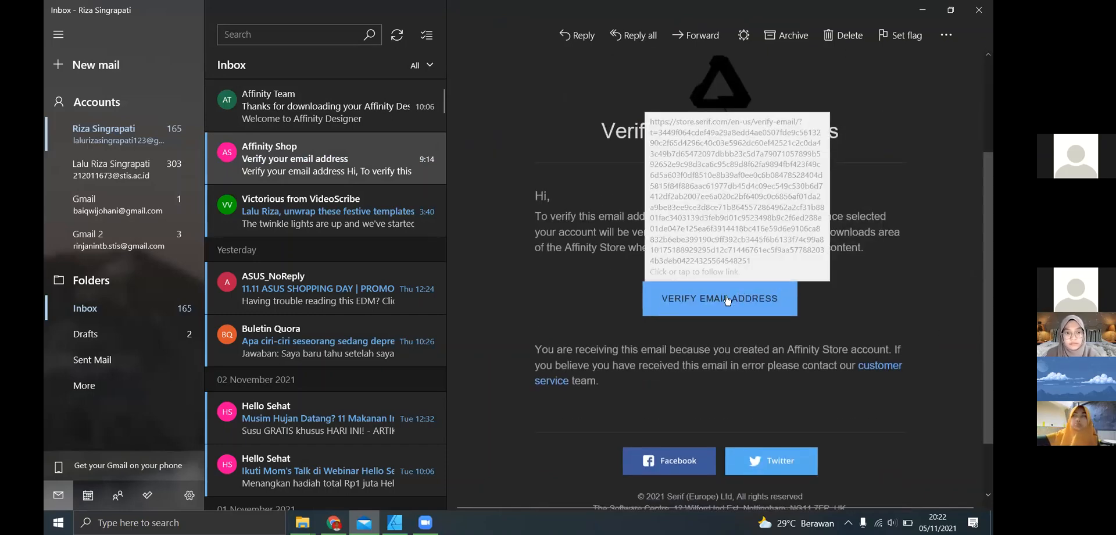
{"action": "left_click", "coordinate": [727, 300]}
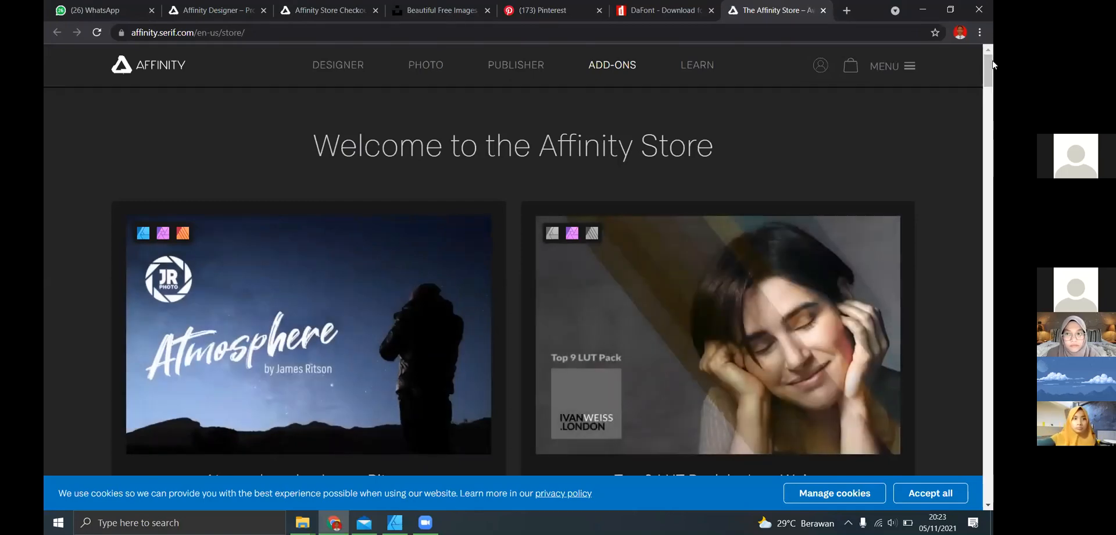
{"action": "left_click_drag", "start_coordinate": [993, 82], "coordinate": [993, 105]}
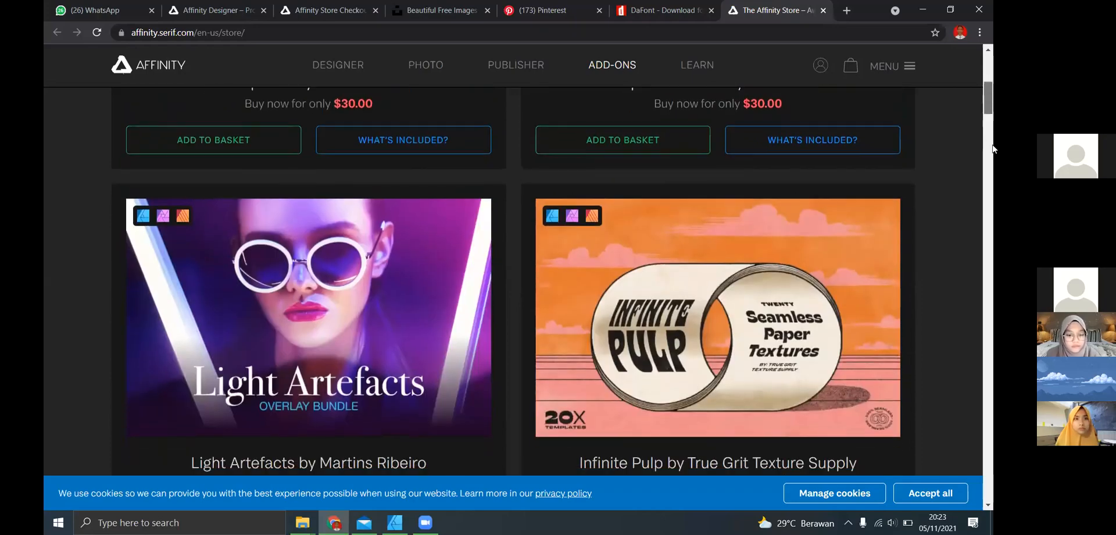
{"action": "mouse_move", "coordinate": [993, 145]}
{"action": "left_mouse_down"}
{"action": "mouse_move", "coordinate": [993, 156]}
{"action": "mouse_move", "coordinate": [983, 56]}
{"action": "left_mouse_up"}
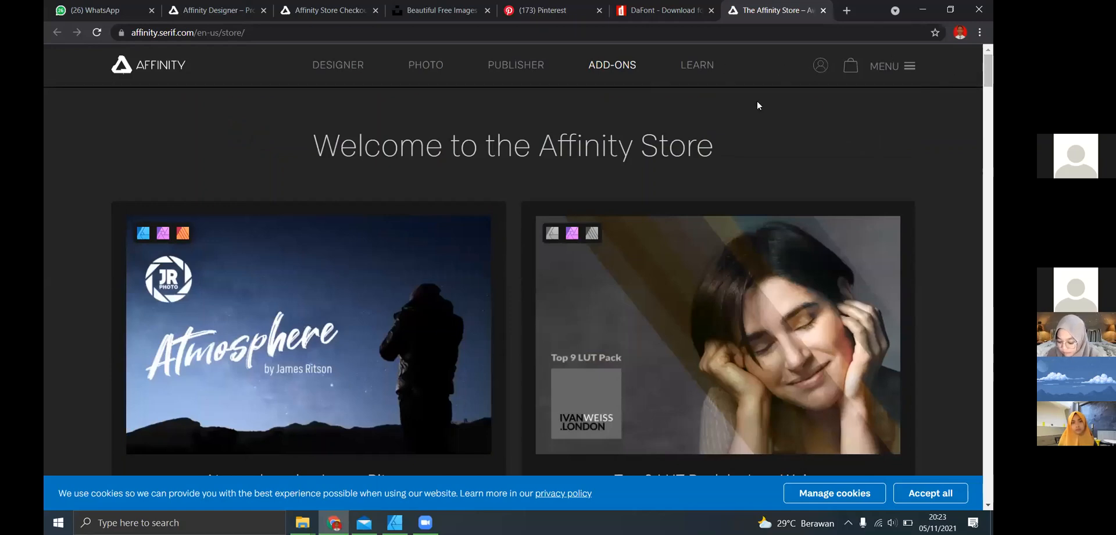
{"action": "scroll", "coordinate": [993, 188], "scroll_direction": "down", "scroll_amount": 2}
{"action": "scroll", "coordinate": [993, 187], "scroll_direction": "down", "scroll_amount": 20}
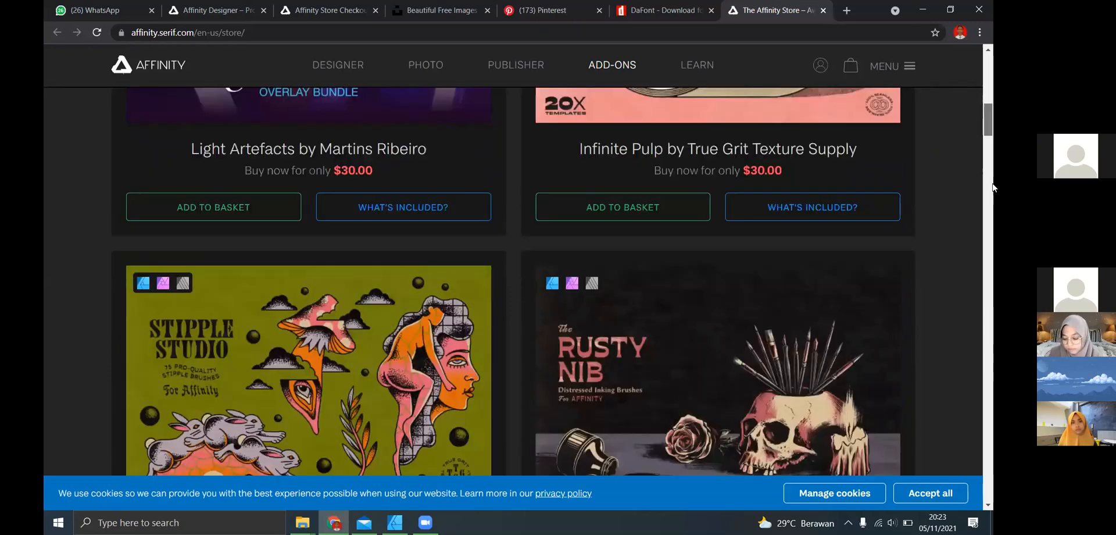
{"action": "mouse_move", "coordinate": [993, 239]}
{"action": "left_mouse_down"}
{"action": "mouse_move", "coordinate": [986, 36]}
{"action": "mouse_move", "coordinate": [965, 40]}
{"action": "left_mouse_up"}
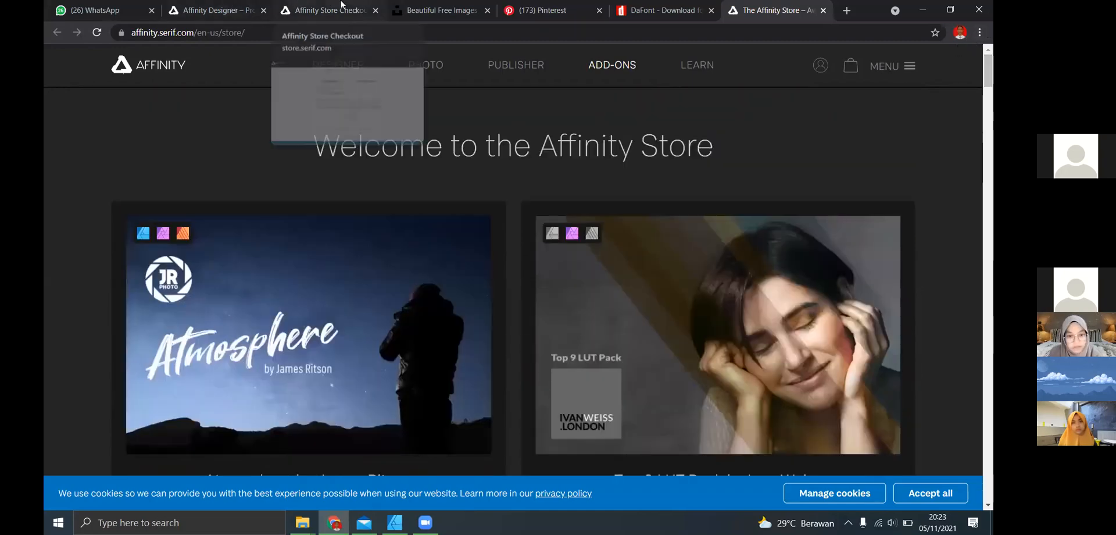
- Return to the Affinity Store checkout page, enter the account password and sign in
{"action": "left_click", "coordinate": [342, 5]}
{"action": "type", "text": "••"}
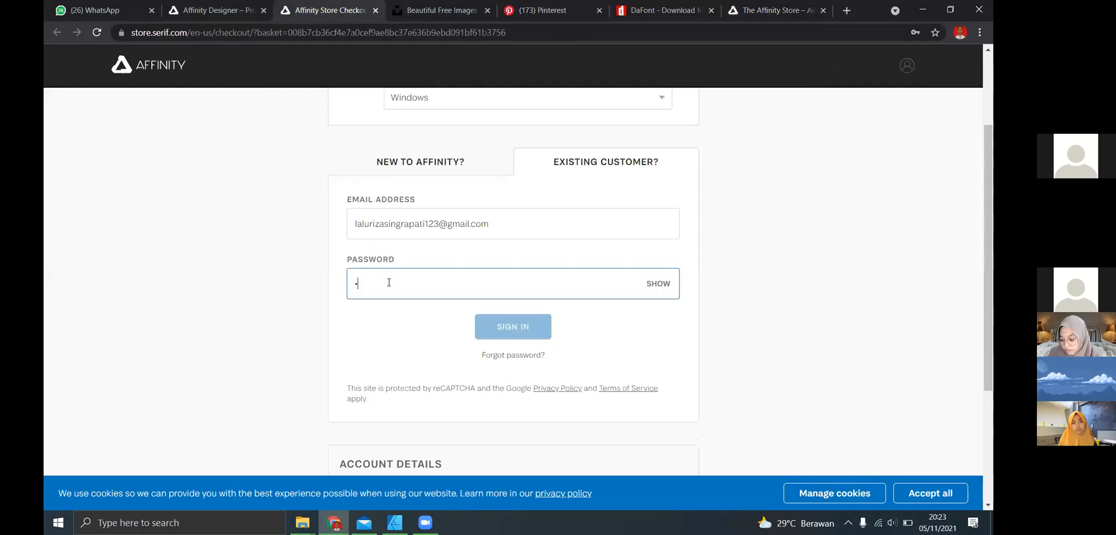
{"action": "key", "text": "BackSpace"}
{"action": "key", "text": "BackSpace"}
{"action": "type", "text": "•••"}
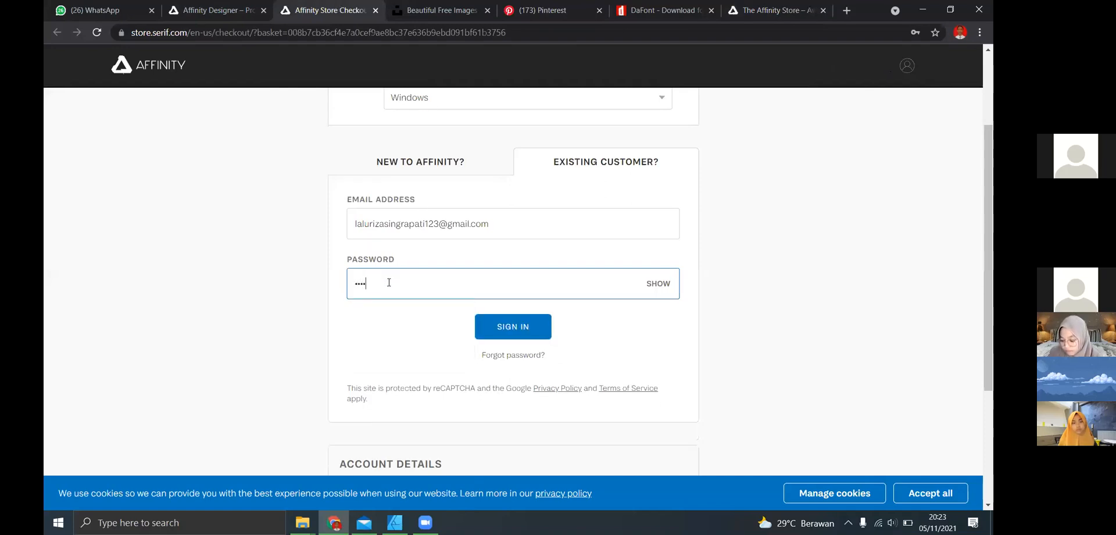
{"action": "type", "text": "••"}
{"action": "left_click", "coordinate": [520, 325]}
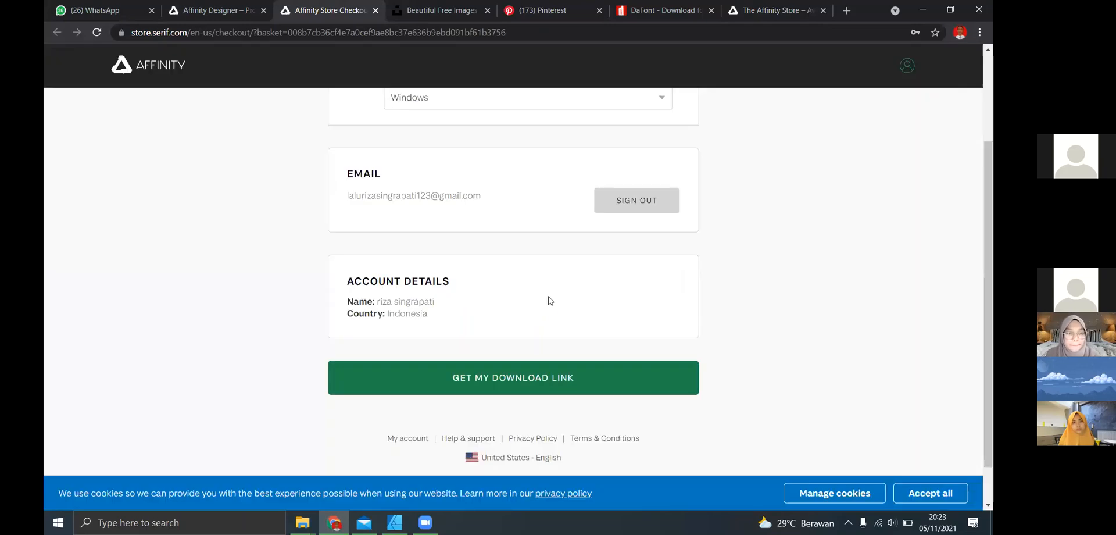
{"action": "left_click_drag", "start_coordinate": [991, 222], "coordinate": [993, 209]}
{"action": "scroll", "coordinate": [481, 347], "scroll_direction": "up", "scroll_amount": 3}
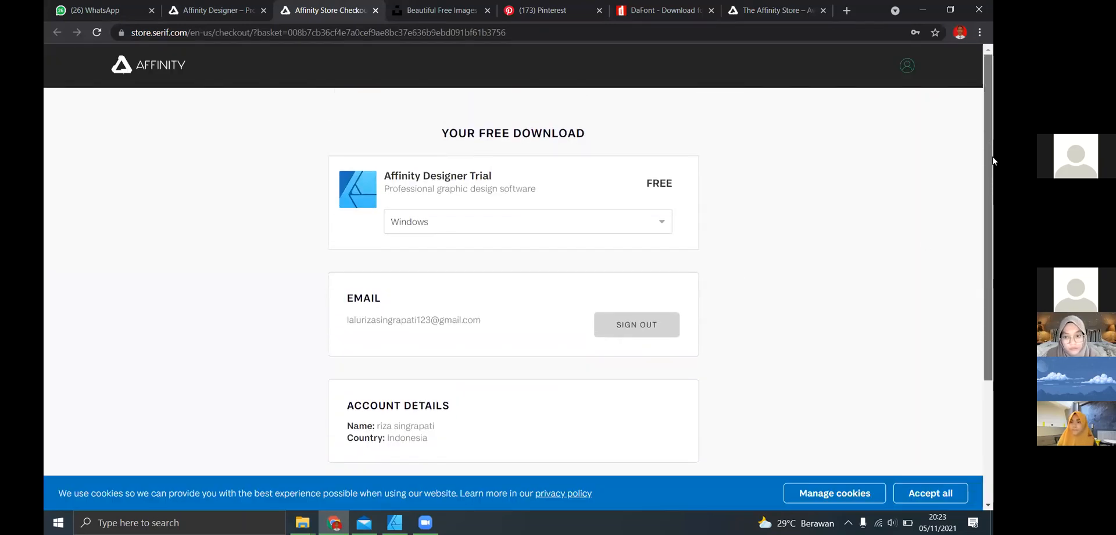
{"action": "scroll", "coordinate": [482, 347], "scroll_direction": "down", "scroll_amount": 2}
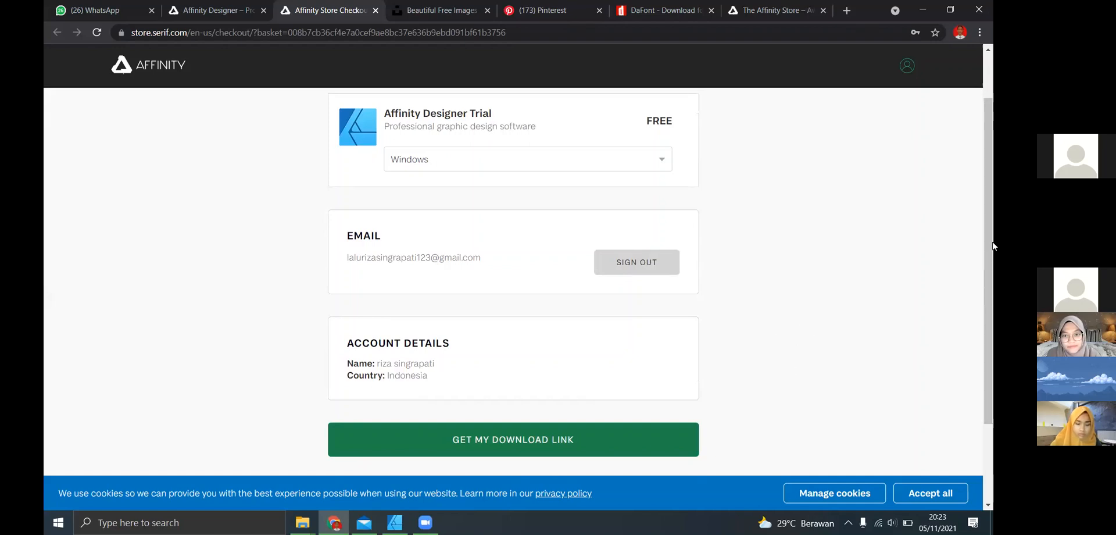
{"action": "left_click_drag", "start_coordinate": [991, 233], "coordinate": [993, 247]}
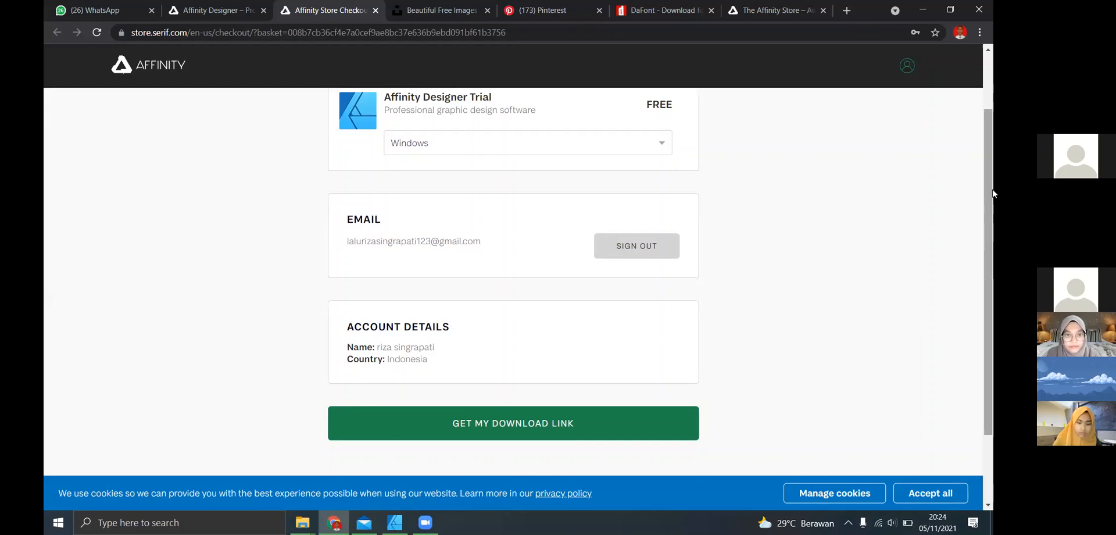
{"action": "left_click", "coordinate": [993, 74]}
{"action": "left_click_drag", "start_coordinate": [993, 92], "coordinate": [947, 110]}
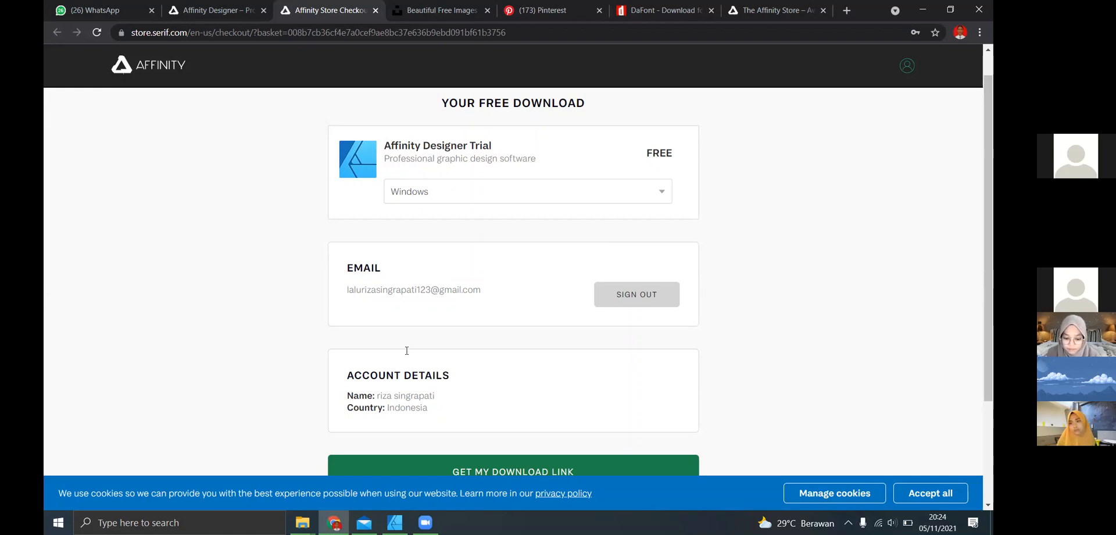
- Switch to Affinity Designer and start setting up a new document
{"action": "left_click", "coordinate": [395, 523]}
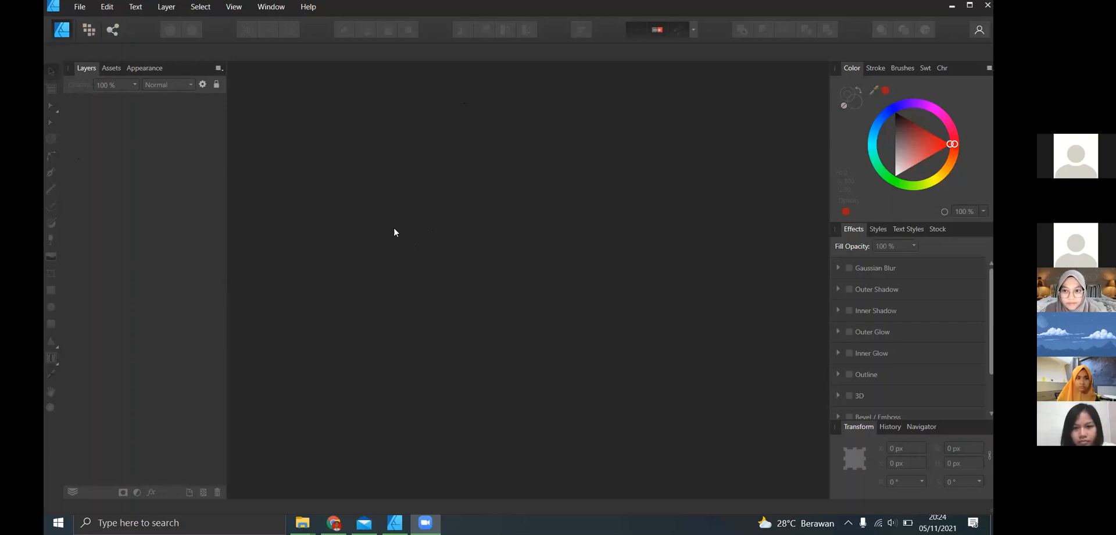
{"action": "left_click", "coordinate": [80, 7]}
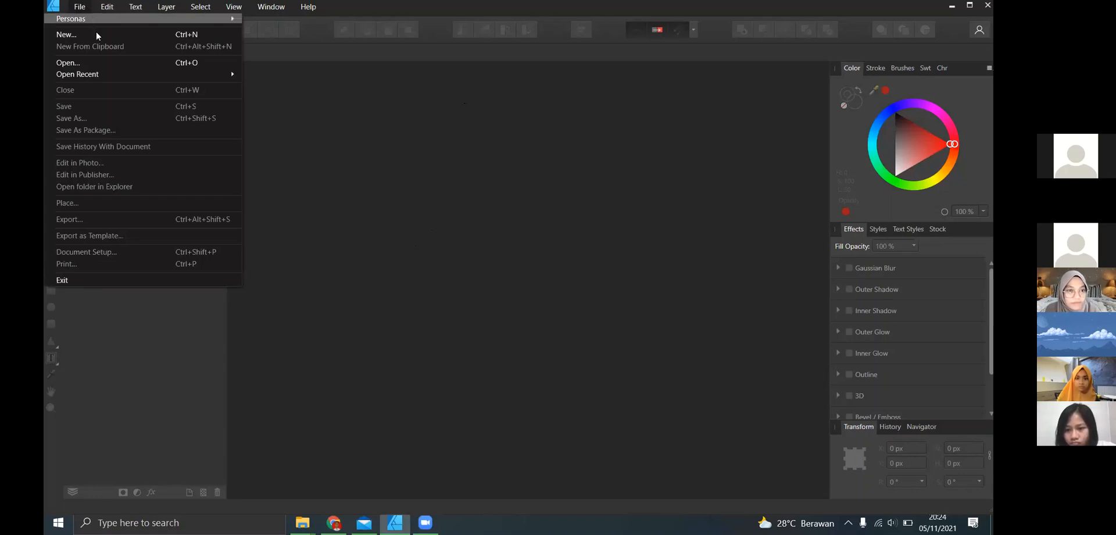
{"action": "left_click", "coordinate": [68, 34]}
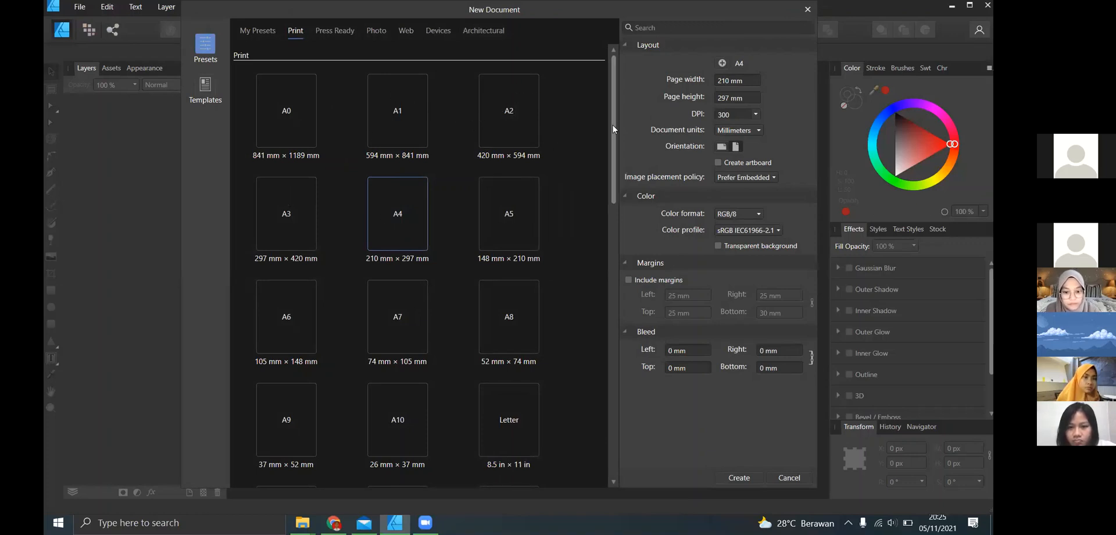
- Create a new document with pixels as the document units and a page size of 1080 × 1080 px
{"action": "mouse_move", "coordinate": [613, 122]}
{"action": "left_mouse_down"}
{"action": "mouse_move", "coordinate": [626, 214]}
{"action": "mouse_move", "coordinate": [619, 119]}
{"action": "left_mouse_up"}
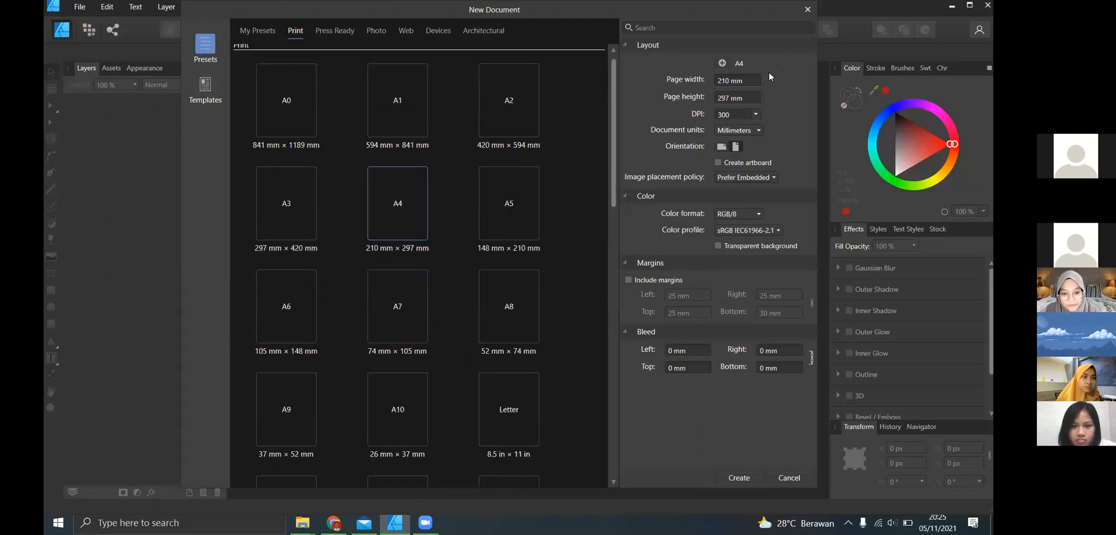
{"action": "left_click", "coordinate": [749, 129]}
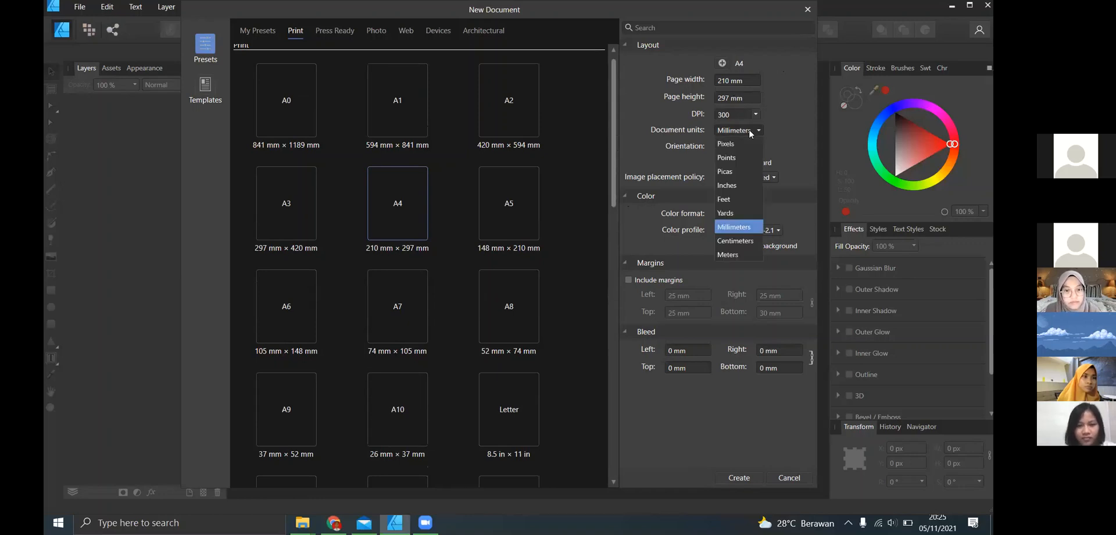
{"action": "left_click", "coordinate": [743, 144]}
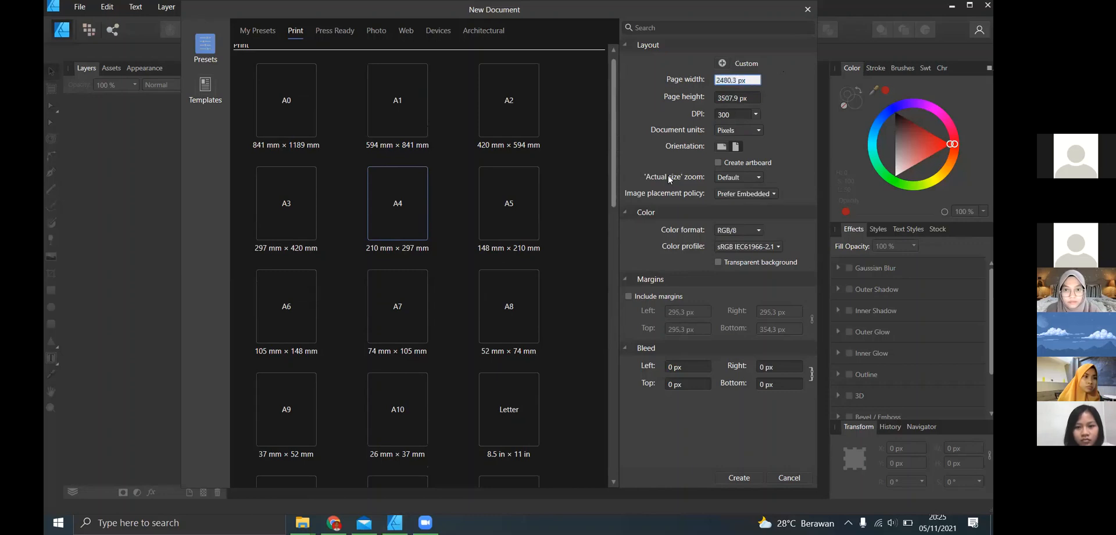
{"action": "left_click", "coordinate": [732, 80]}
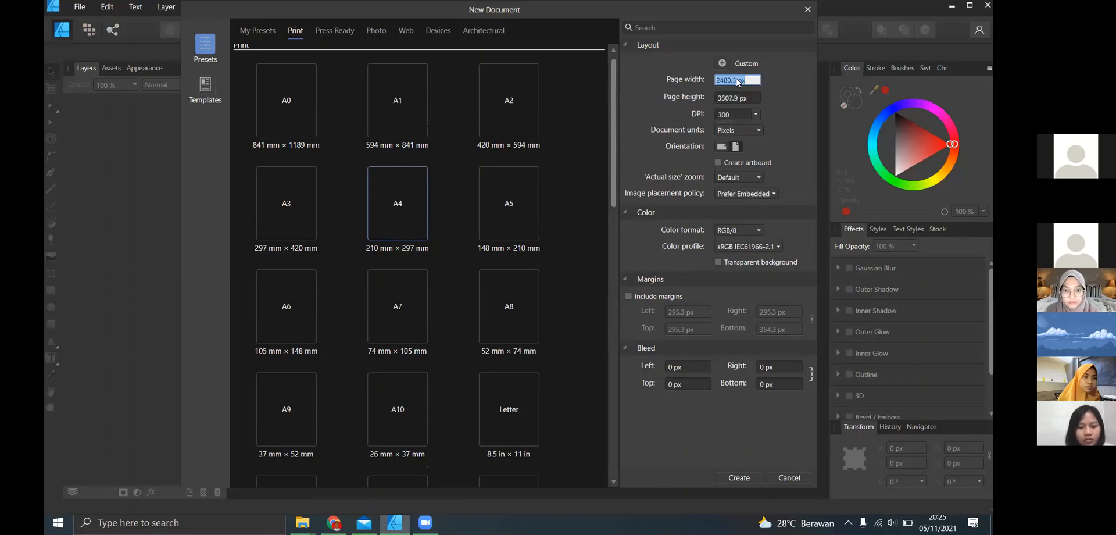
{"action": "type", "text": "1080"}
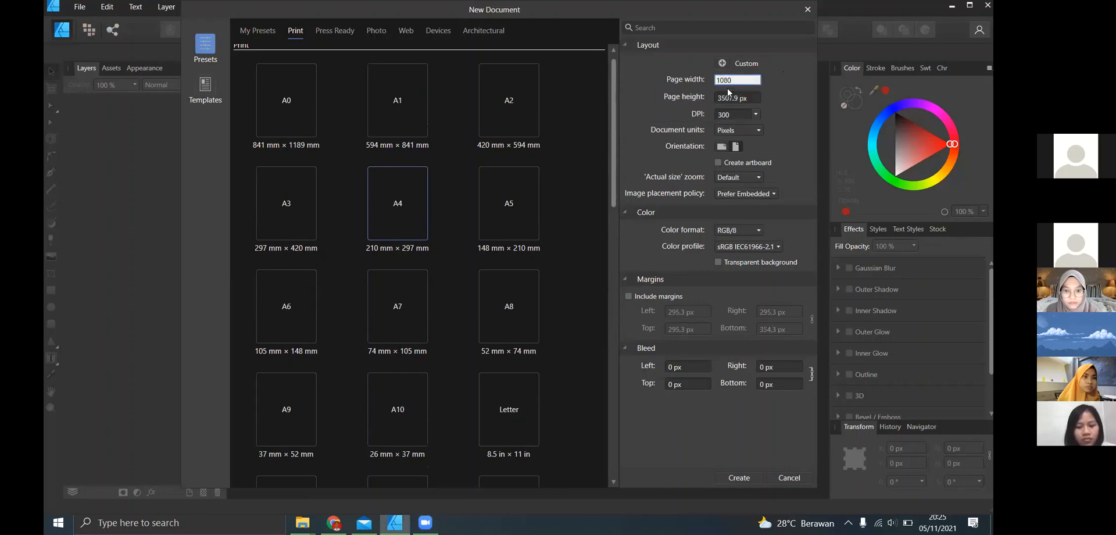
{"action": "left_click", "coordinate": [729, 97]}
{"action": "type", "text": "1080"}
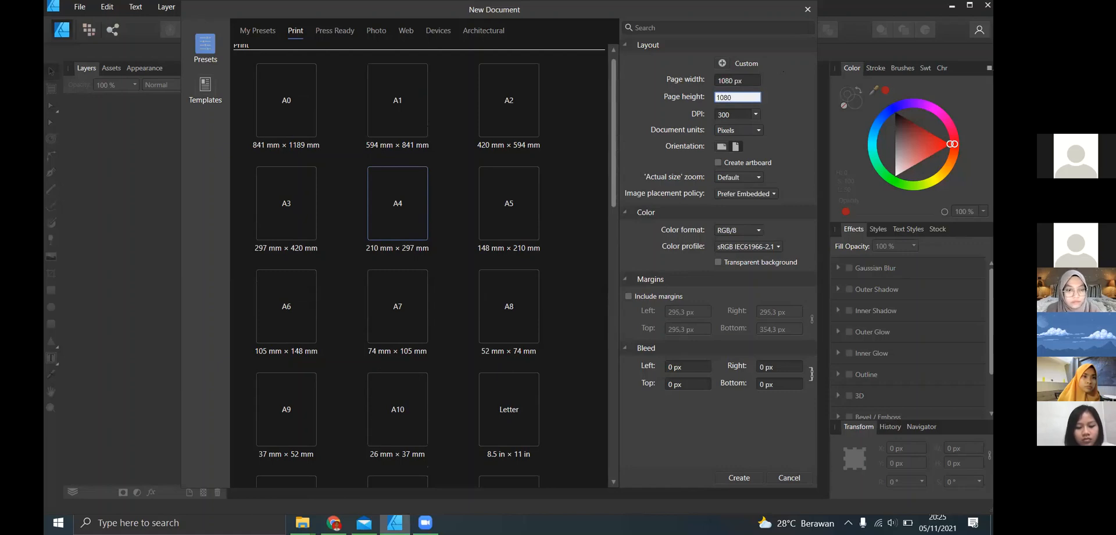
{"action": "left_click", "coordinate": [749, 131]}
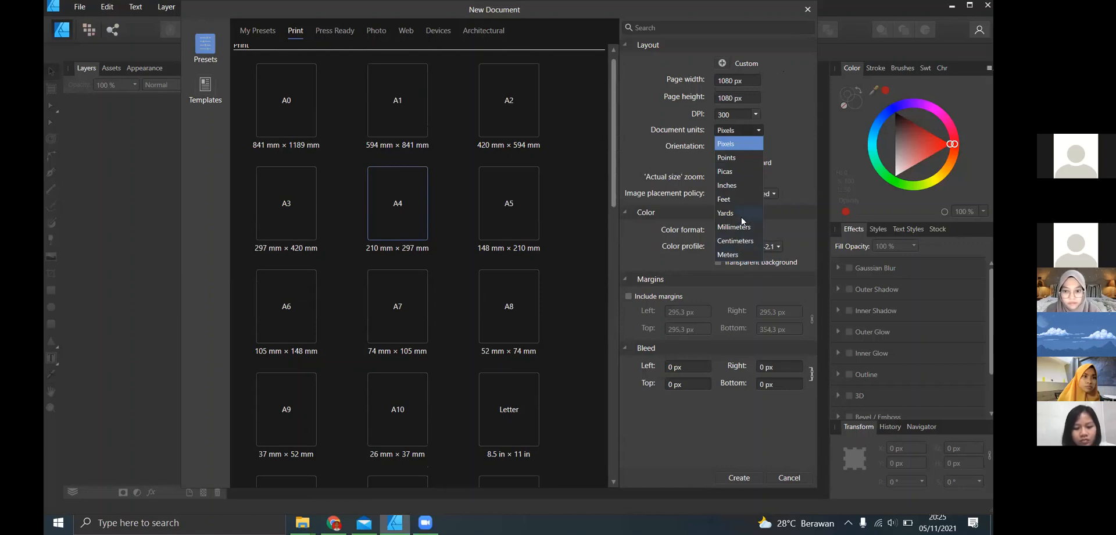
{"action": "left_click", "coordinate": [782, 146]}
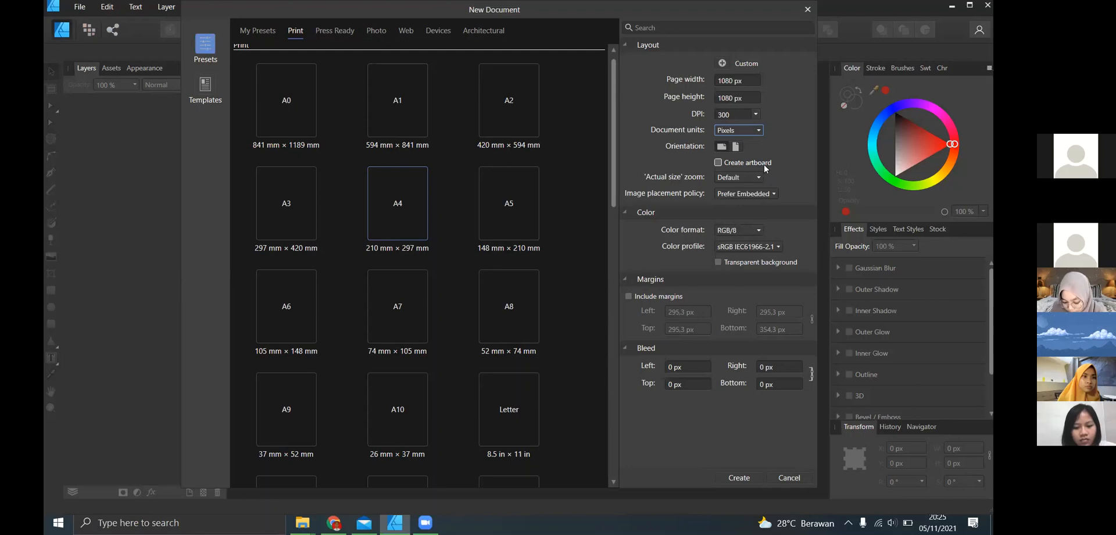
{"action": "left_click", "coordinate": [743, 477]}
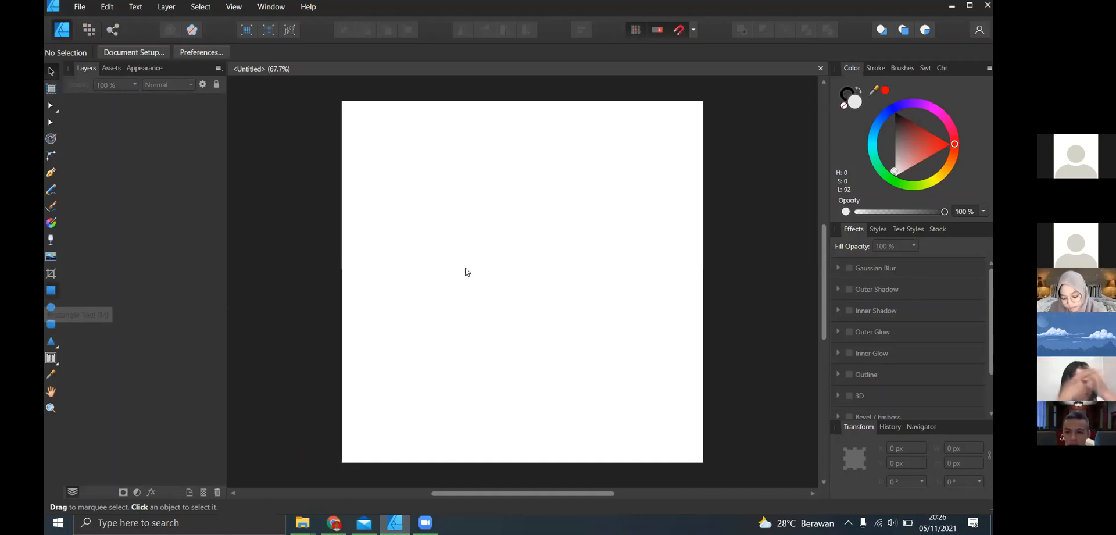
- Draw two overlapping rectangles on the page, about 322 × 319 px and about 253 × 321 px
{"action": "key", "text": "m"}
{"action": "left_click_drag", "start_coordinate": [394, 194], "coordinate": [479, 303]}
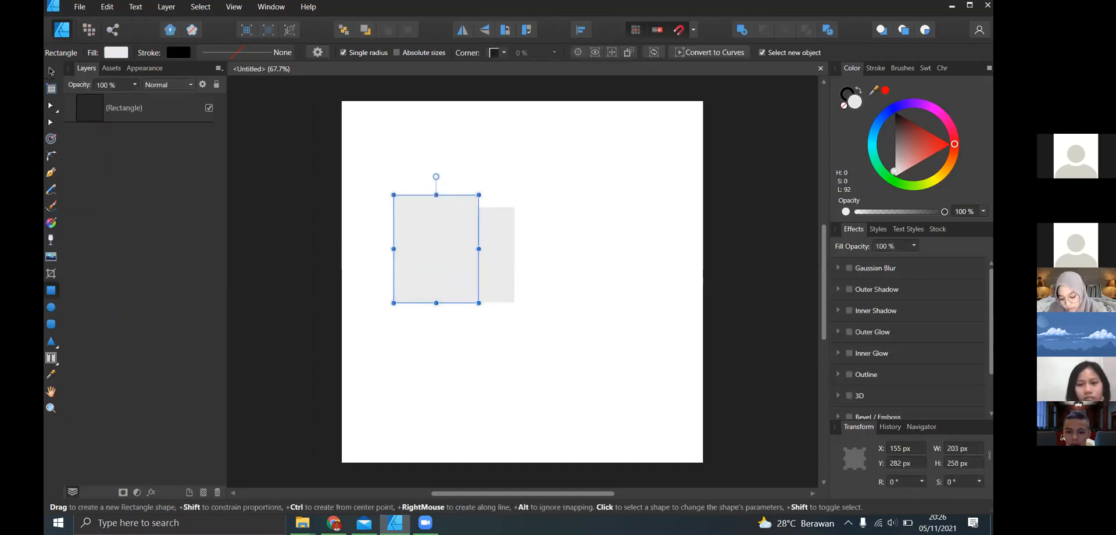
- Delete the narrower rectangle and move the remaining one to about X 288 px, Y 158 px
{"action": "left_click", "coordinate": [51, 72]}
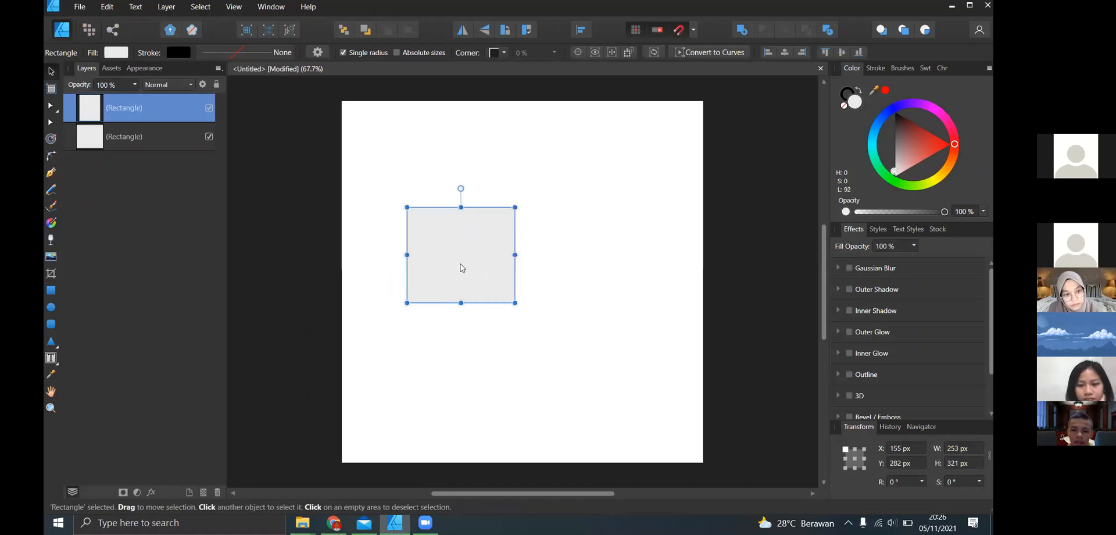
{"action": "key", "text": "Delete"}
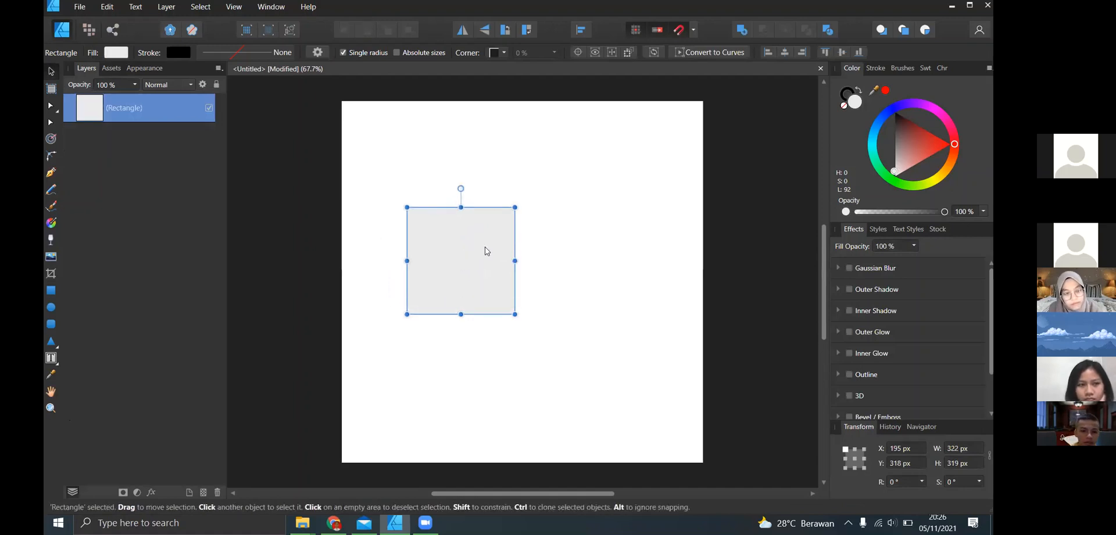
{"action": "left_click_drag", "start_coordinate": [487, 251], "coordinate": [505, 213]}
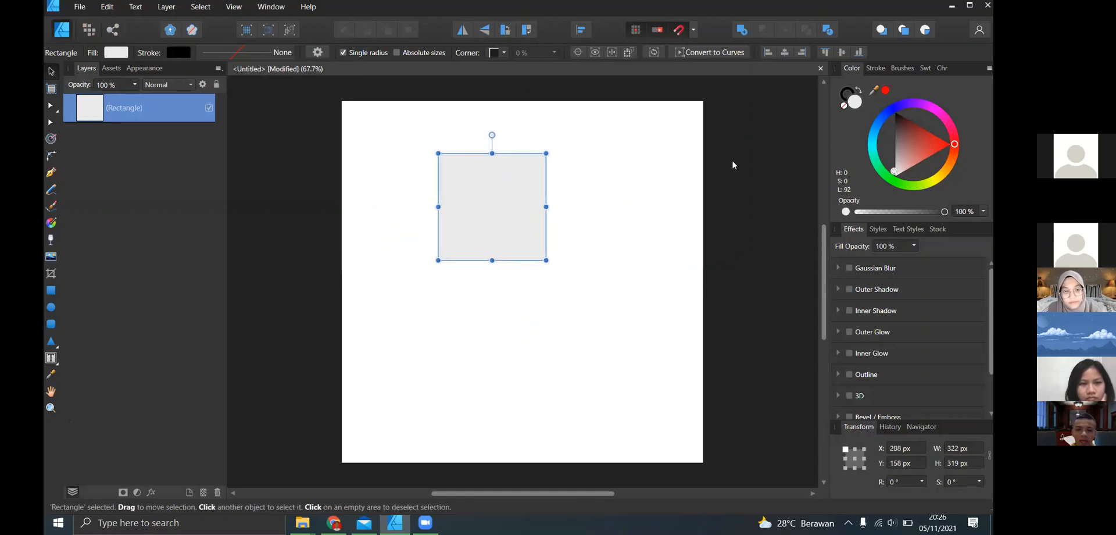
{"action": "left_click", "coordinate": [734, 165]}
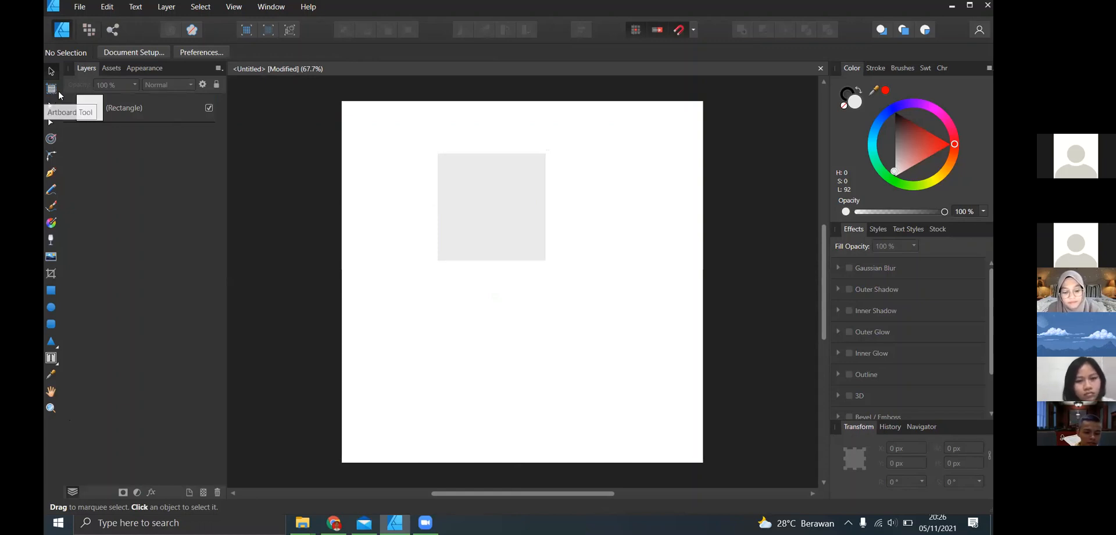
- Draw a narrow V-shaped path of three points below the rectangle with the Pen tool
{"action": "left_click", "coordinate": [56, 174]}
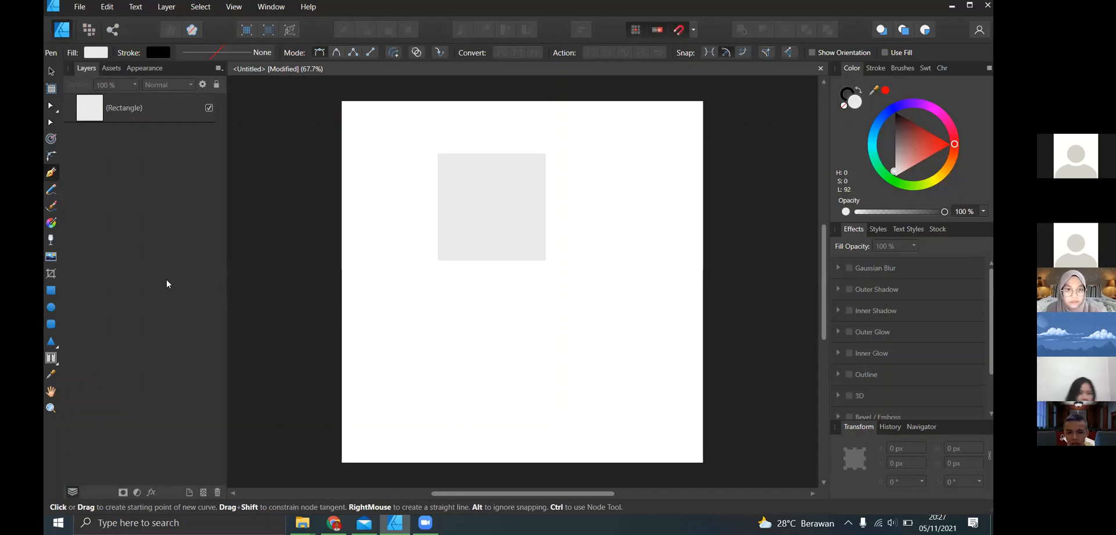
{"action": "left_click", "coordinate": [429, 323]}
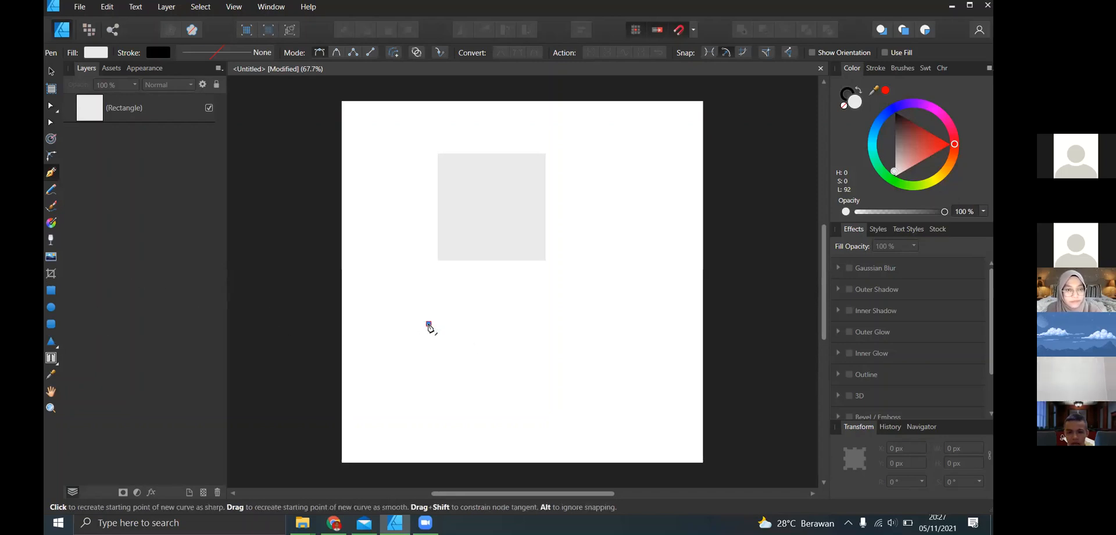
{"action": "left_click", "coordinate": [500, 289]}
{"action": "left_click", "coordinate": [438, 334]}
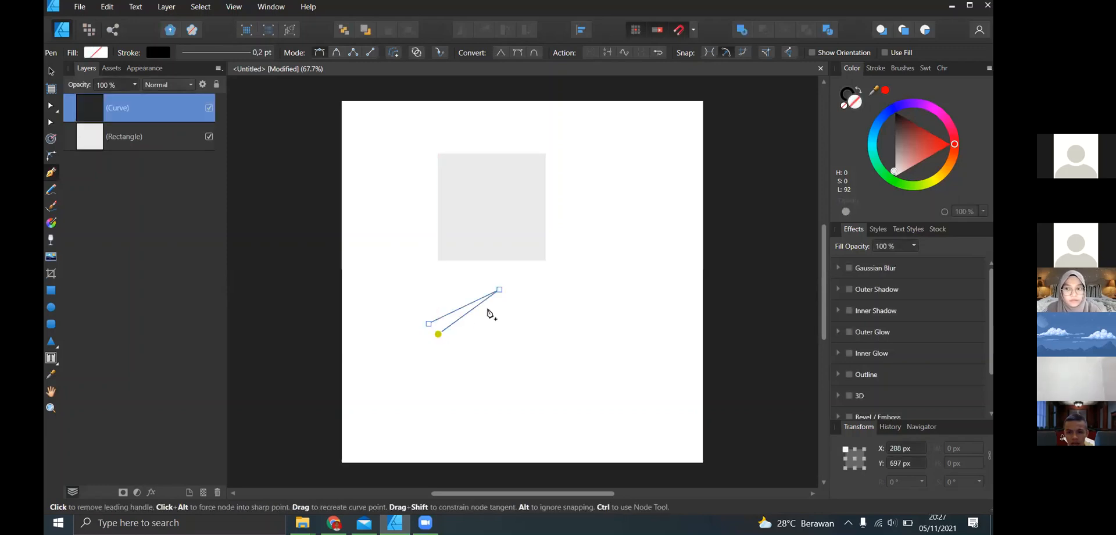
- Bend both segments of the pen path outward into a leaf shape and fill it with bright green
{"action": "left_click", "coordinate": [47, 106]}
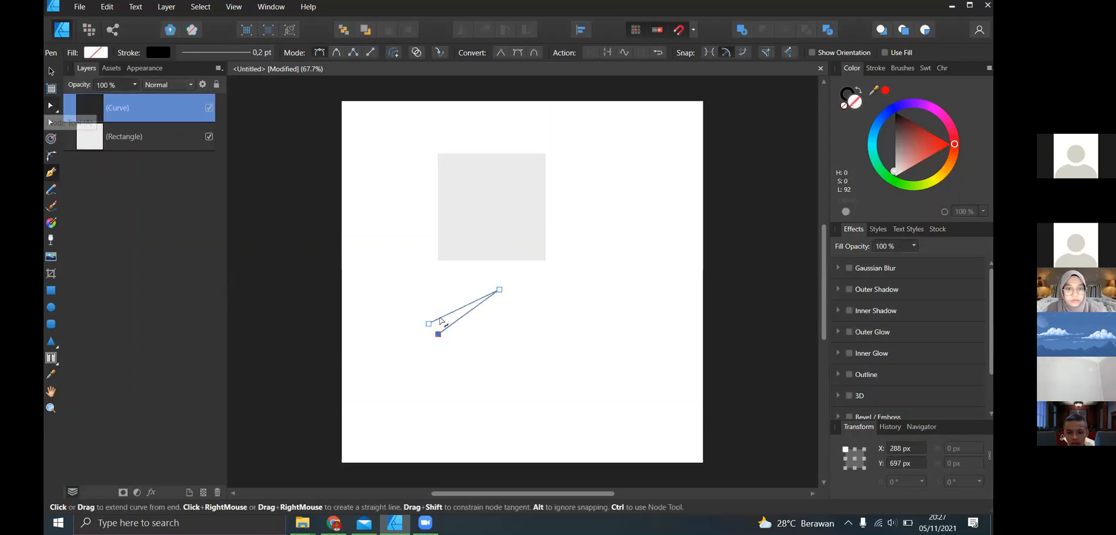
{"action": "left_click_drag", "start_coordinate": [462, 322], "coordinate": [457, 287]}
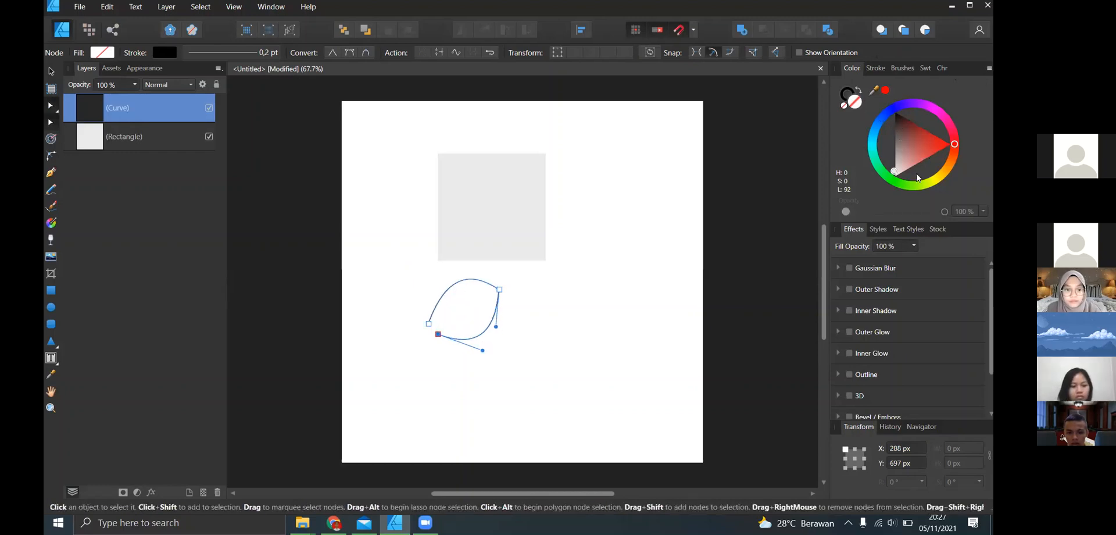
{"action": "left_click", "coordinate": [912, 186]}
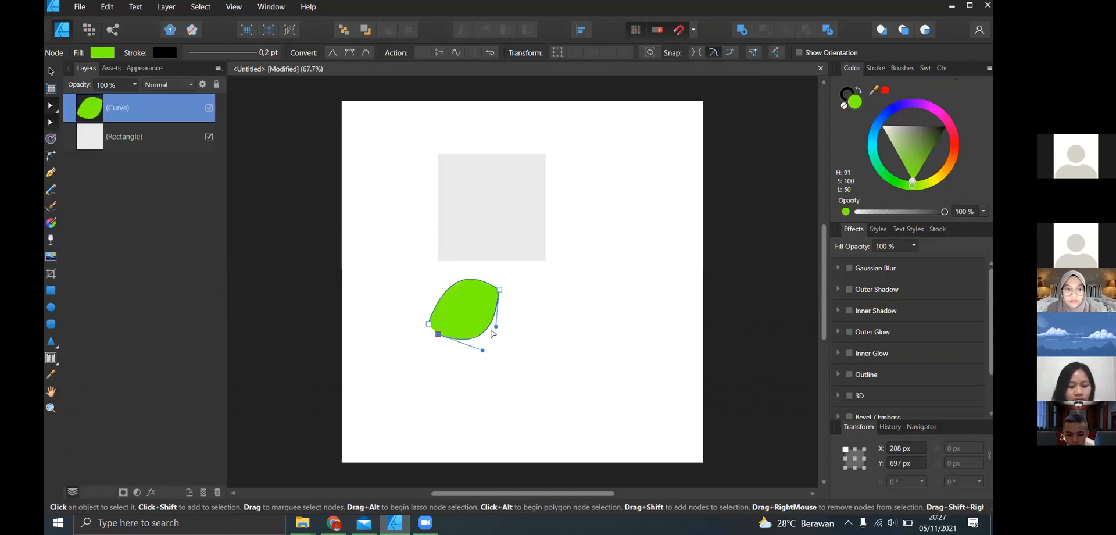
{"action": "left_click_drag", "start_coordinate": [476, 320], "coordinate": [485, 322]}
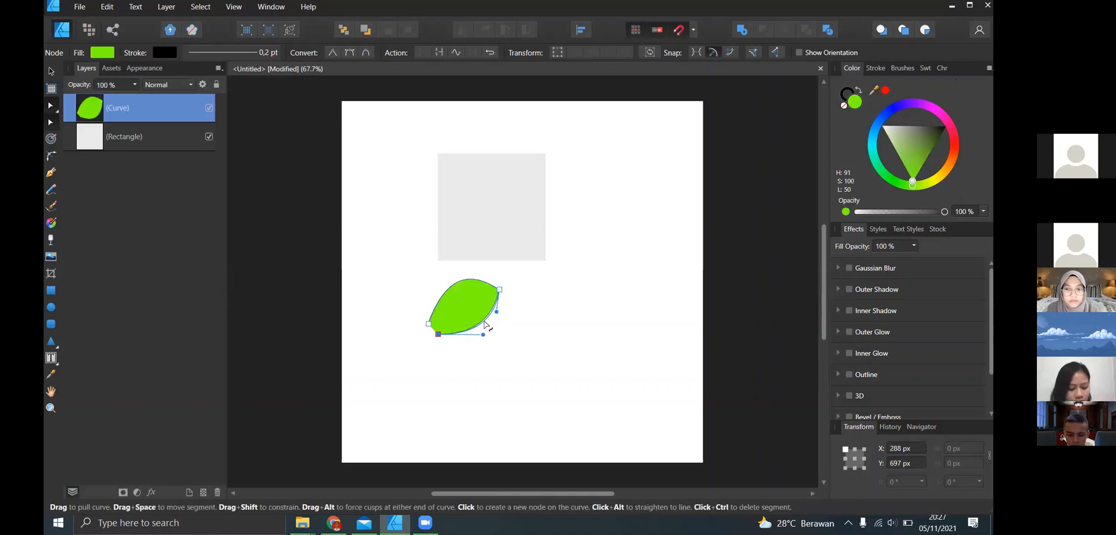
{"action": "left_click_drag", "start_coordinate": [462, 286], "coordinate": [465, 289]}
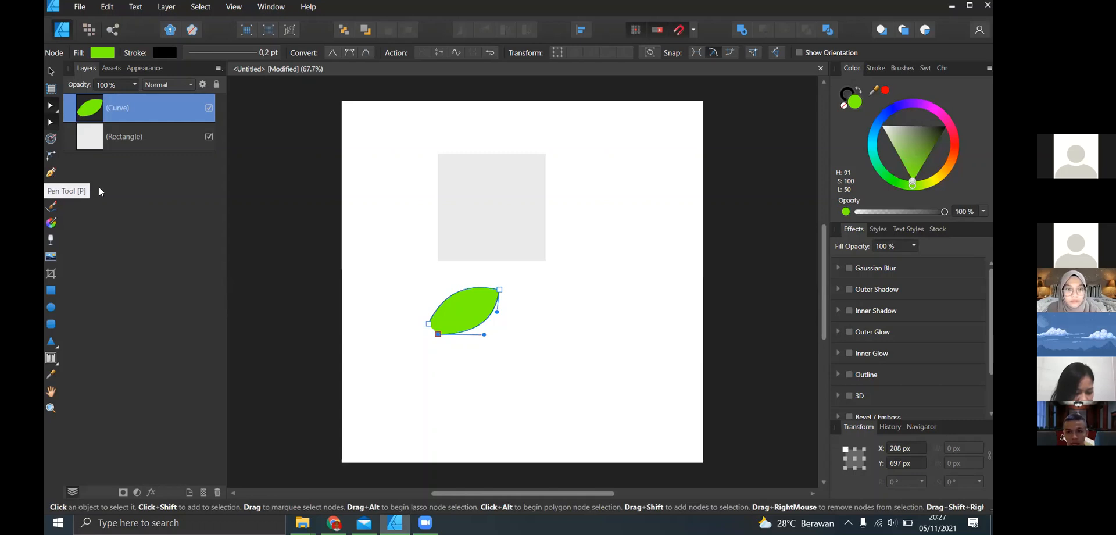
- Undo the drawing, bending and filling of the green leaf shape
{"action": "key", "text": "ctrl+z"}
{"action": "key", "text": "ctrl+z"}
{"action": "key", "text": "ctrl+z"}
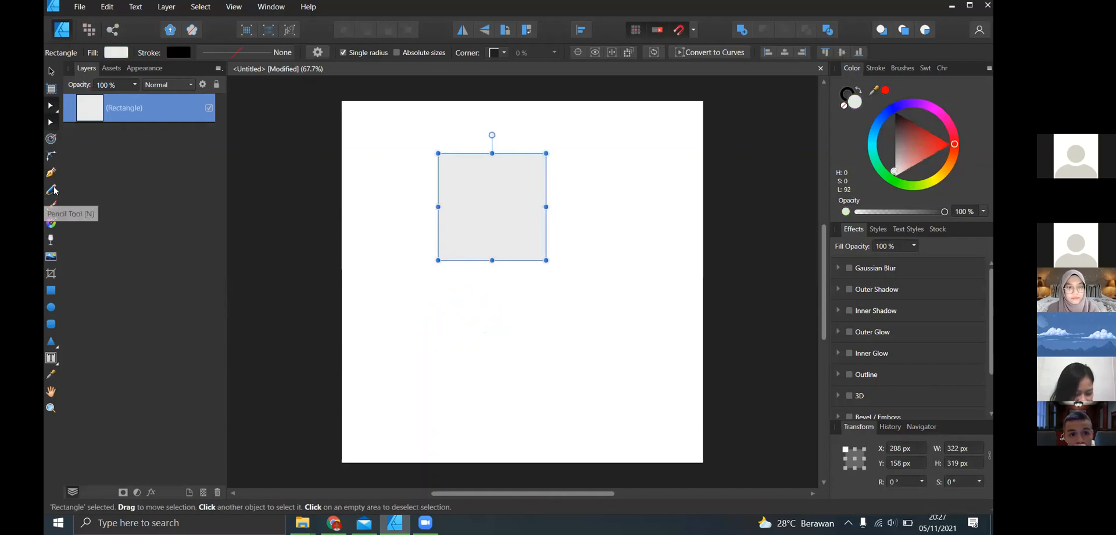
- Draw a looping line below the rectangle and two rounded shapes beside it with the Pencil tool, filling both shapes red
{"action": "left_click", "coordinate": [52, 189]}
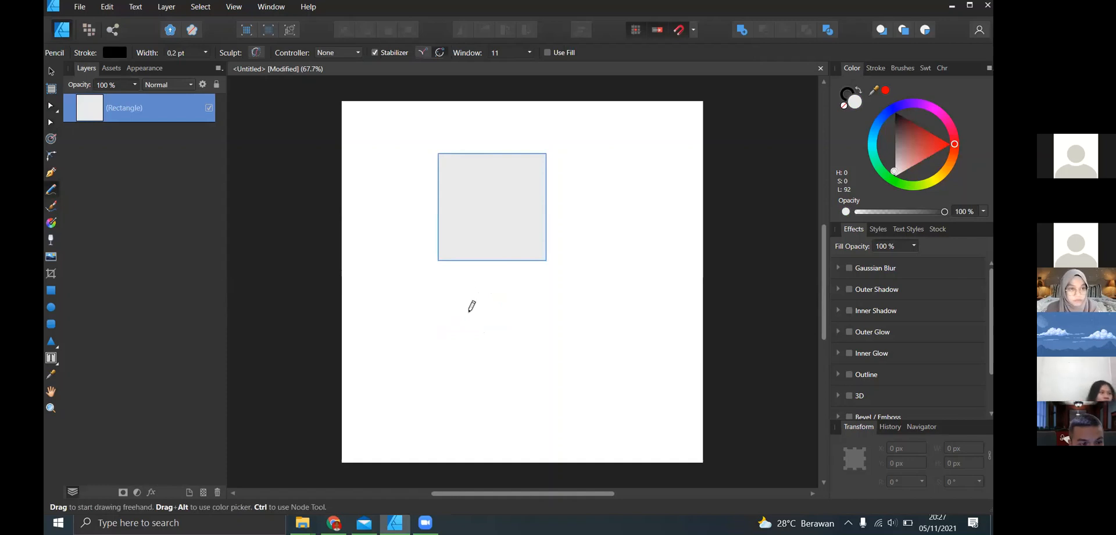
{"action": "mouse_move", "coordinate": [469, 327]}
{"action": "left_mouse_down"}
{"action": "mouse_move", "coordinate": [561, 296]}
{"action": "mouse_move", "coordinate": [428, 327]}
{"action": "mouse_move", "coordinate": [562, 302]}
{"action": "mouse_move", "coordinate": [542, 333]}
{"action": "left_mouse_up"}
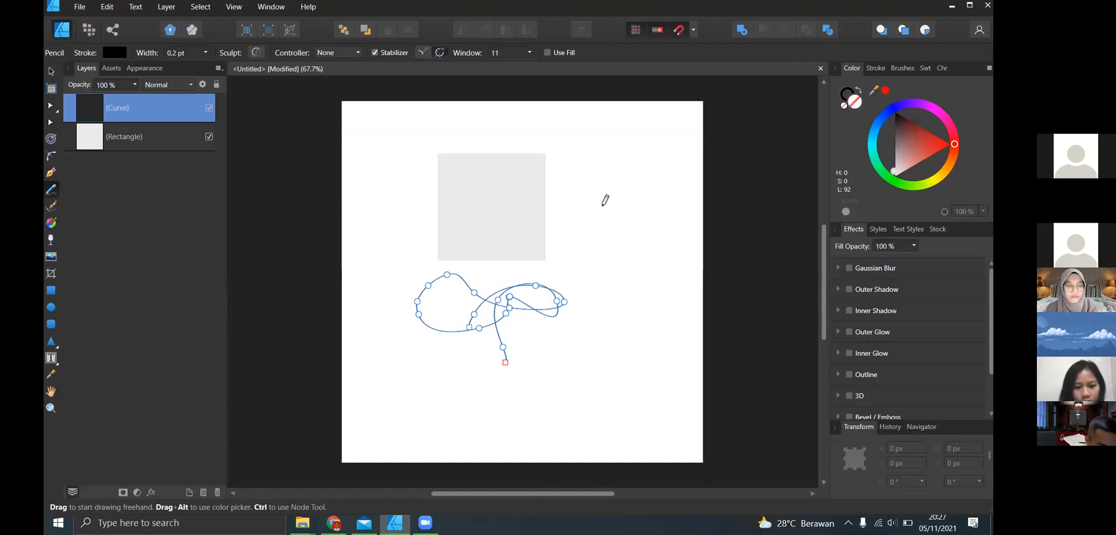
{"action": "mouse_move", "coordinate": [627, 223]}
{"action": "left_mouse_down"}
{"action": "mouse_move", "coordinate": [599, 256]}
{"action": "mouse_move", "coordinate": [605, 194]}
{"action": "mouse_move", "coordinate": [619, 236]}
{"action": "left_mouse_up"}
{"action": "left_click", "coordinate": [946, 142]}
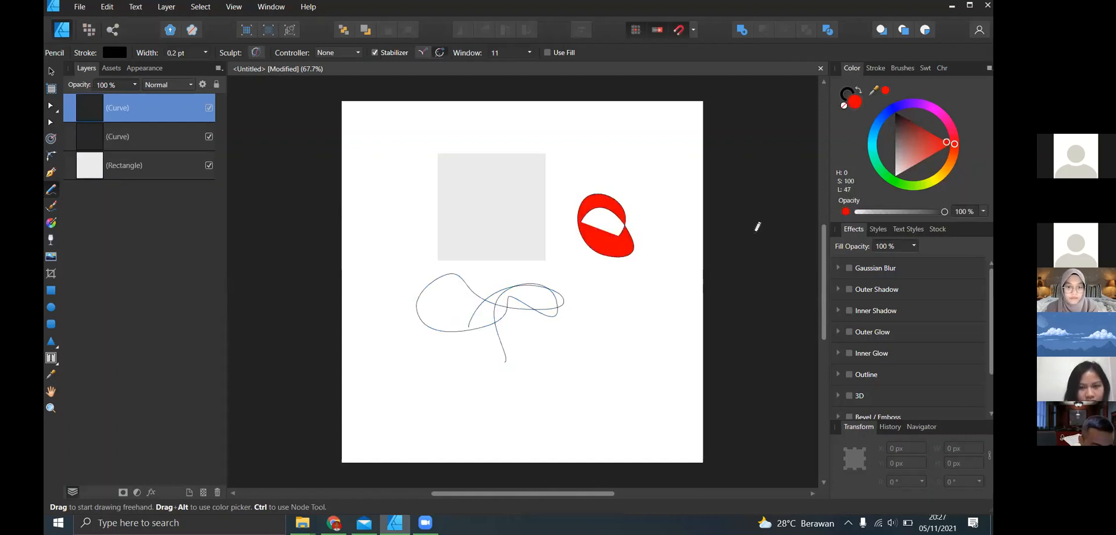
{"action": "mouse_move", "coordinate": [588, 321]}
{"action": "left_mouse_down"}
{"action": "mouse_move", "coordinate": [566, 355]}
{"action": "mouse_move", "coordinate": [596, 385]}
{"action": "mouse_move", "coordinate": [628, 375]}
{"action": "mouse_move", "coordinate": [651, 347]}
{"action": "mouse_move", "coordinate": [597, 296]}
{"action": "mouse_move", "coordinate": [584, 324]}
{"action": "left_mouse_up"}
{"action": "left_click", "coordinate": [951, 143]}
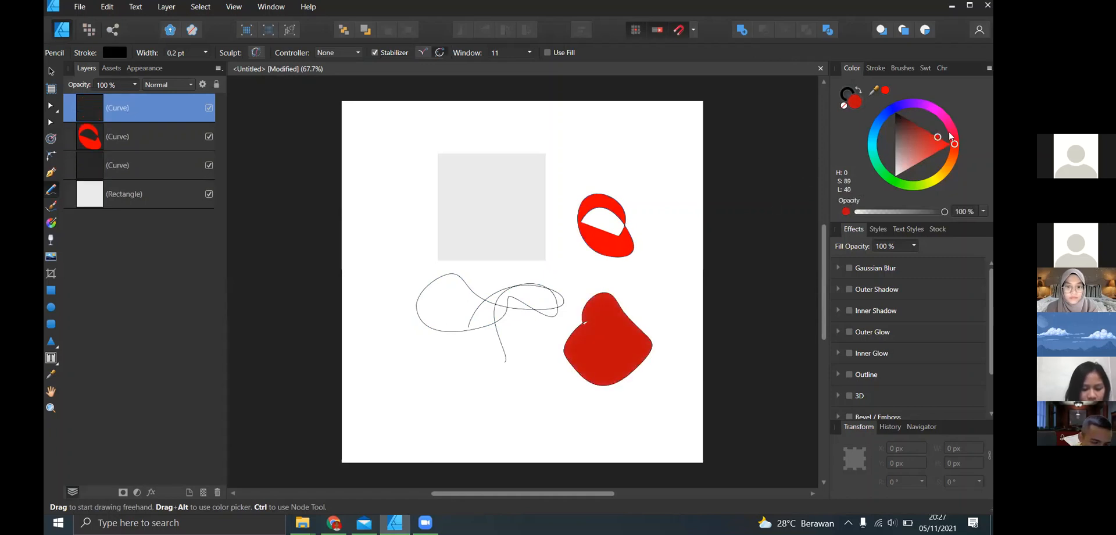
- Delete the two red pencil shapes and the looping line, keeping the rectangle
{"action": "key", "text": "Delete"}
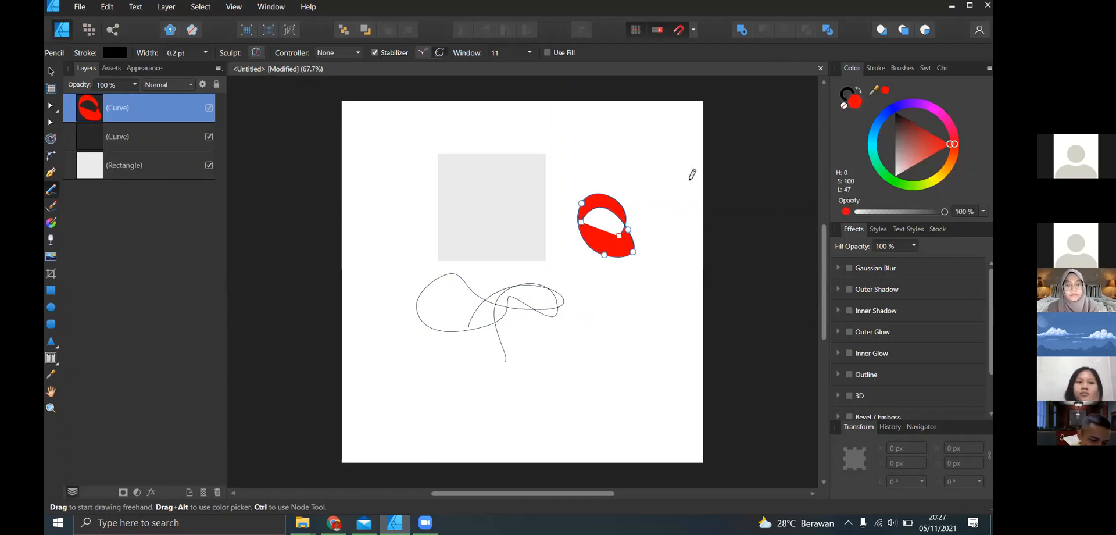
{"action": "left_click", "coordinate": [51, 71]}
{"action": "key", "text": "Delete"}
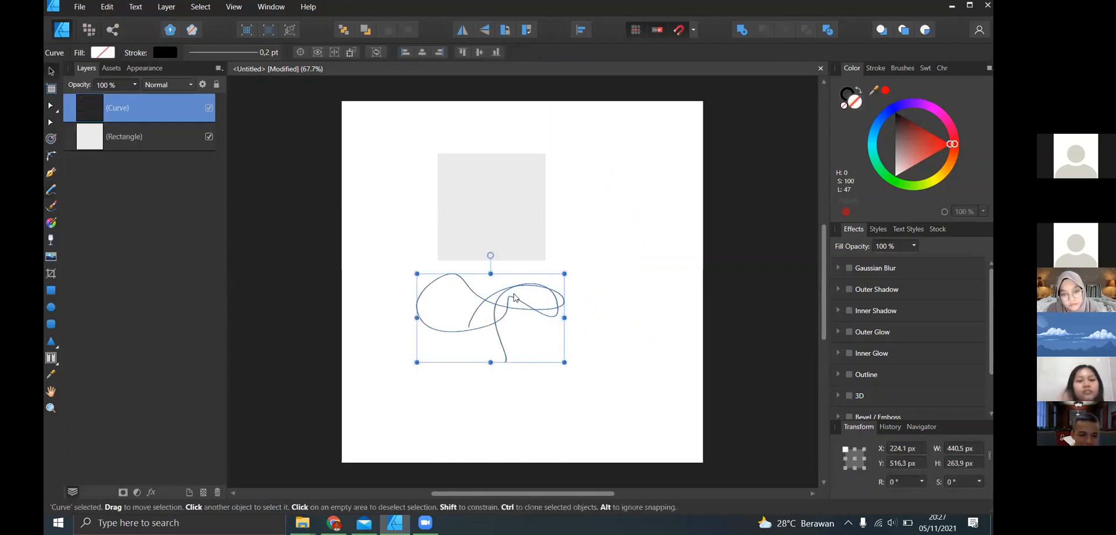
{"action": "left_click", "coordinate": [219, 253]}
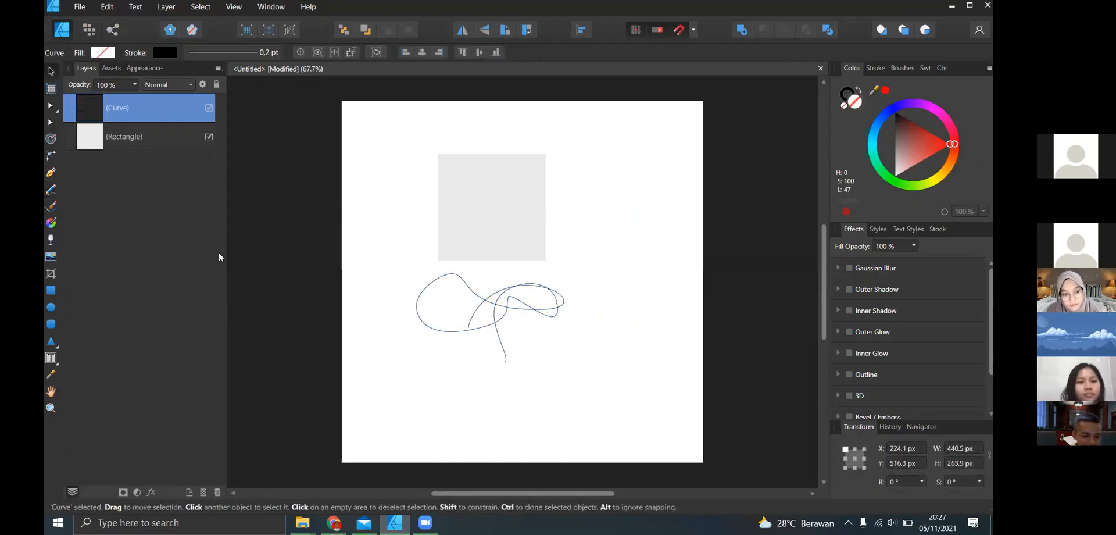
{"action": "left_click", "coordinate": [437, 280]}
{"action": "key", "text": "Delete"}
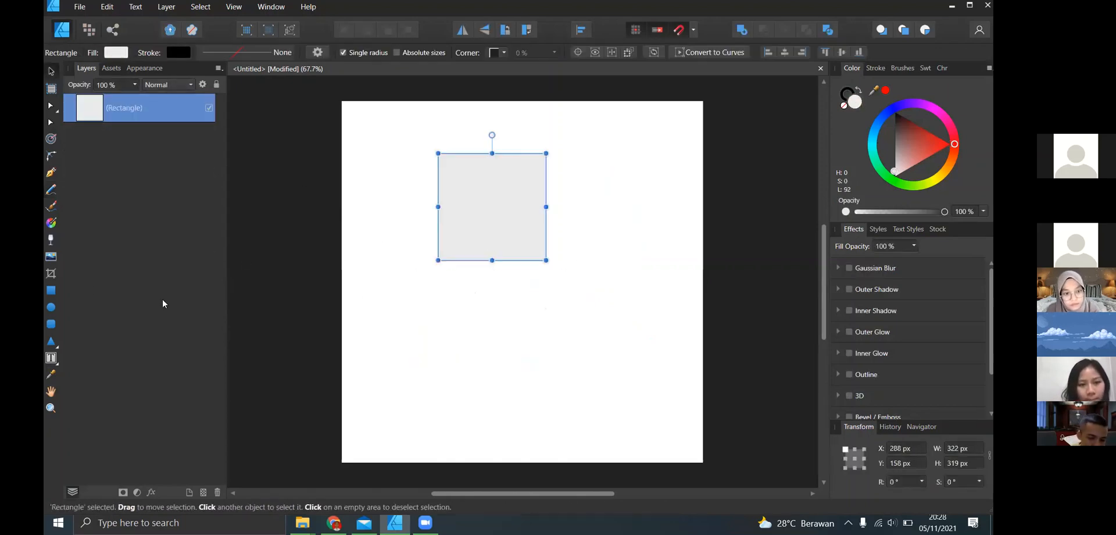
- Paint a wavy black 16 px brush stroke below the rectangle and choose the first 128 px brush in the Acrylics category
{"action": "left_click", "coordinate": [52, 207]}
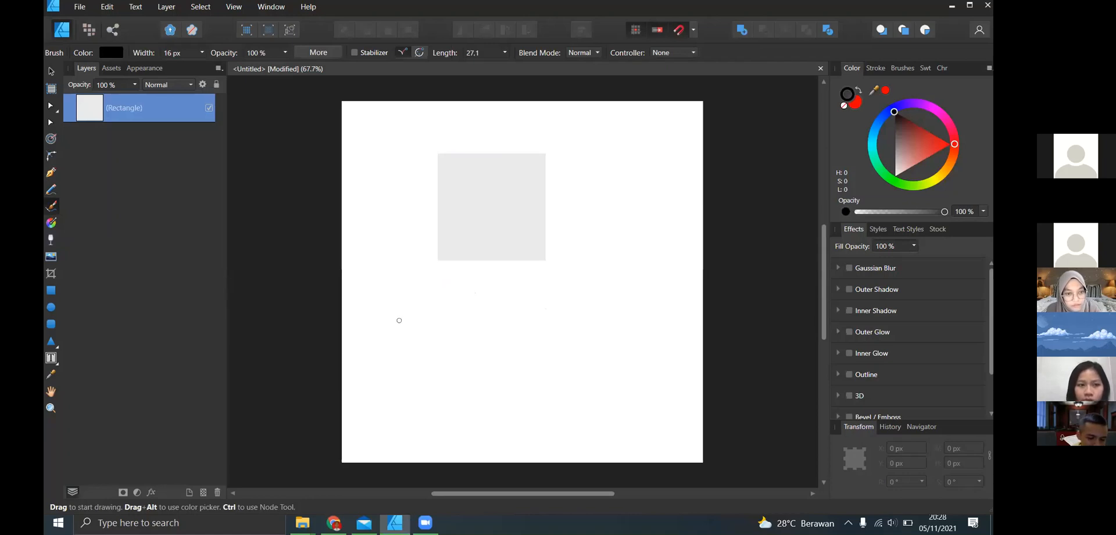
{"action": "left_click_drag", "start_coordinate": [406, 328], "coordinate": [525, 310]}
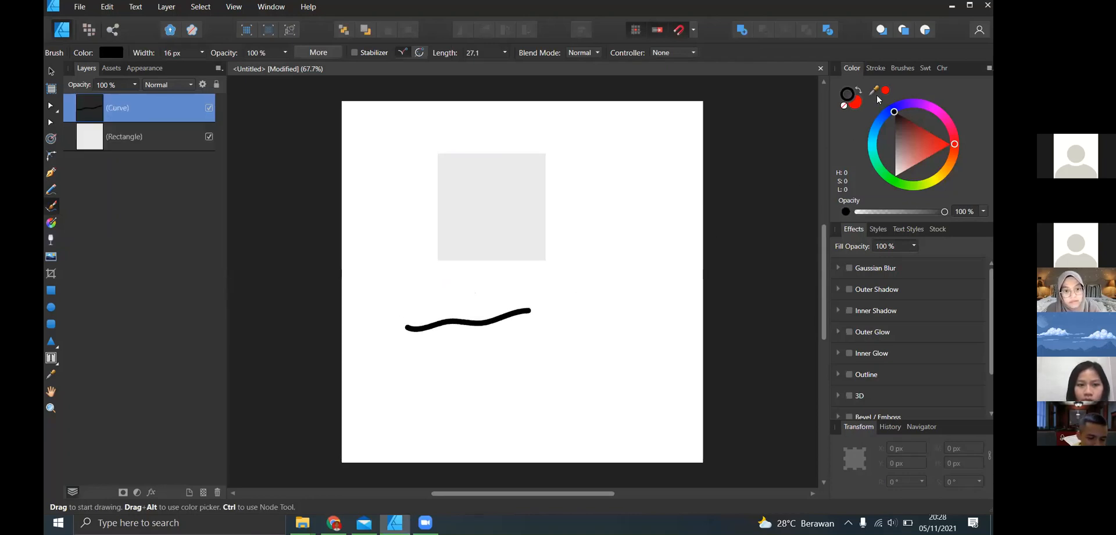
{"action": "left_click", "coordinate": [903, 69]}
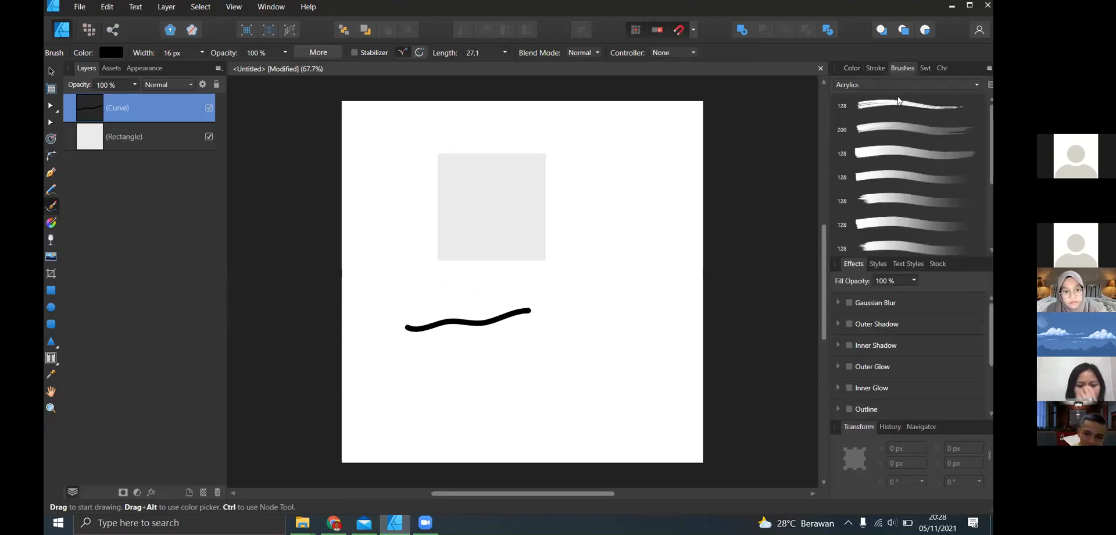
{"action": "left_click", "coordinate": [869, 110]}
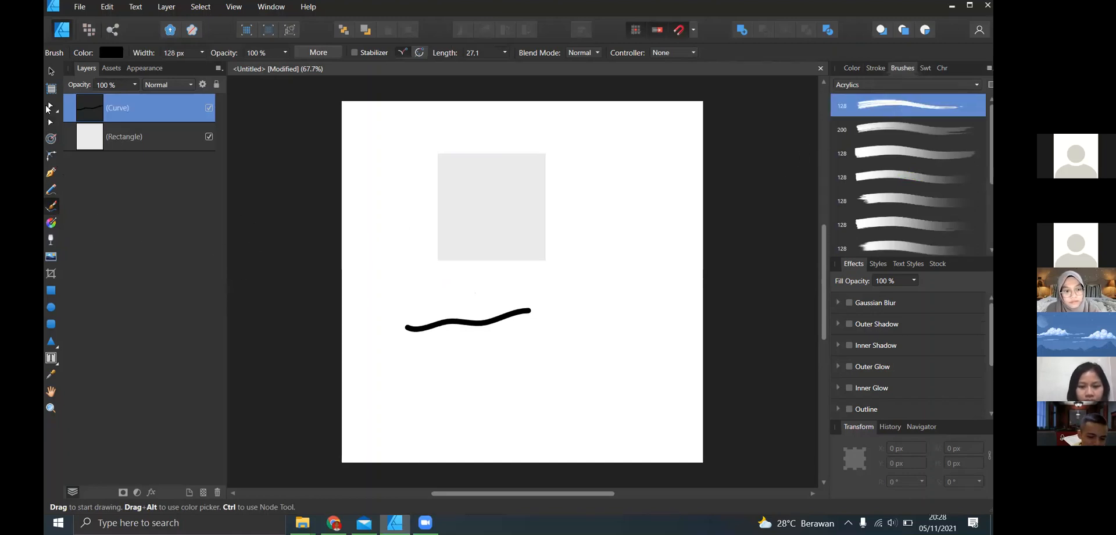
- Apply the third Acrylics brush, 128 px, to the wavy stroke and paint a looping black stroke across it and the rectangle
{"action": "key", "text": "v"}
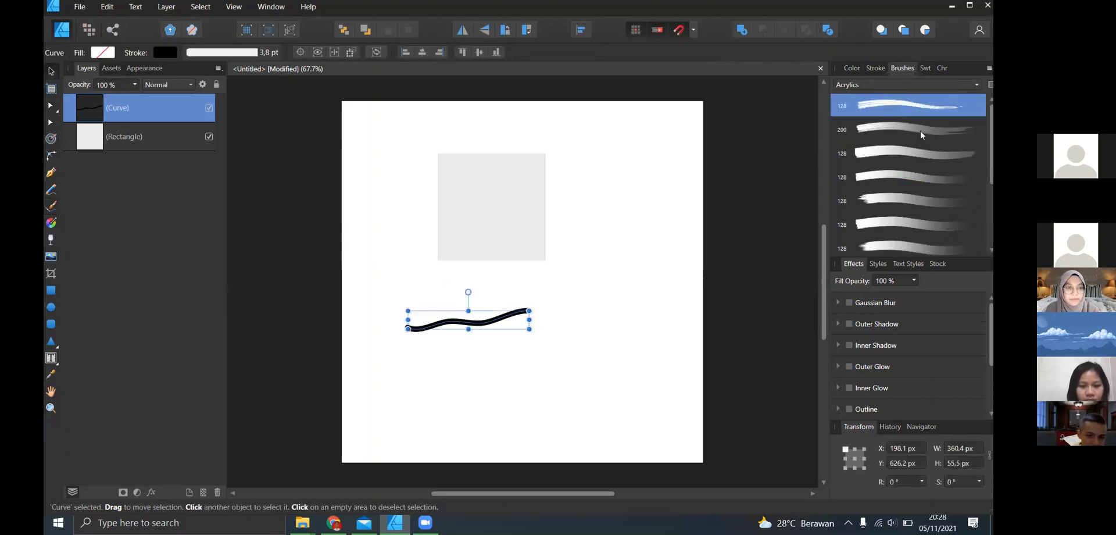
{"action": "left_click", "coordinate": [913, 153]}
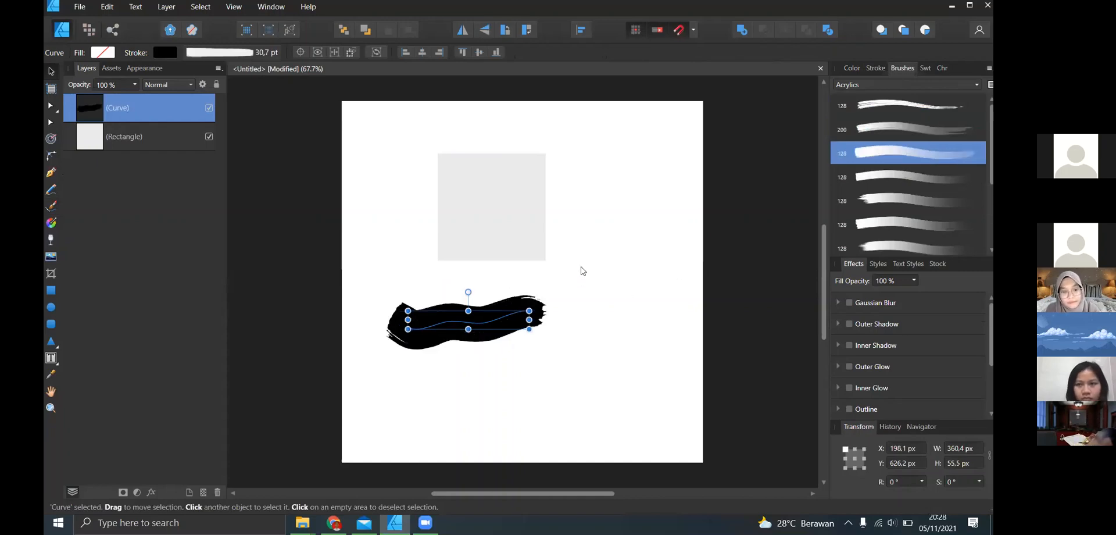
{"action": "left_click", "coordinate": [139, 250]}
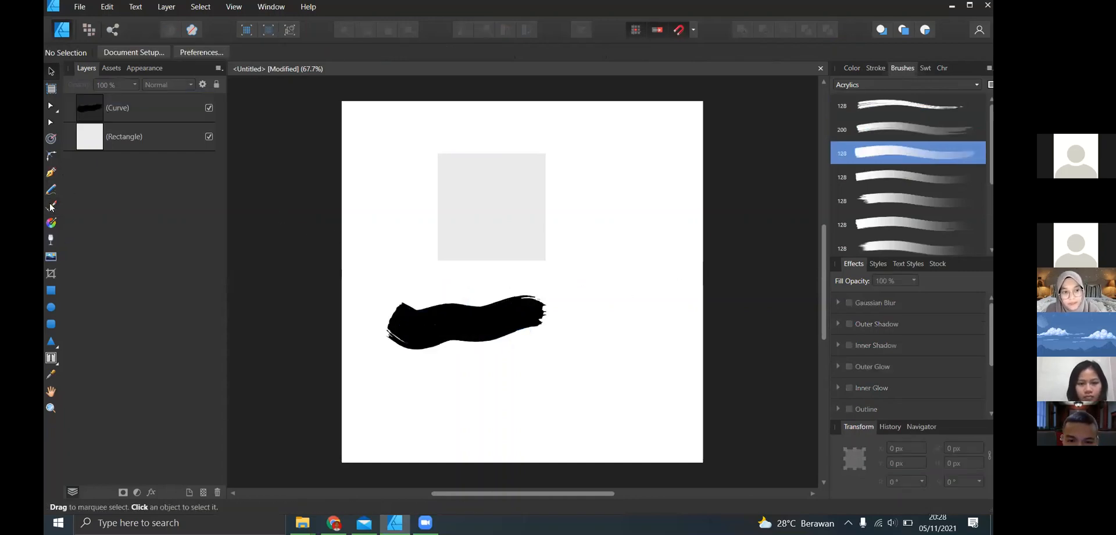
{"action": "left_click", "coordinate": [51, 206]}
{"action": "mouse_move", "coordinate": [378, 194]}
{"action": "left_mouse_down"}
{"action": "mouse_move", "coordinate": [485, 304]}
{"action": "mouse_move", "coordinate": [594, 304]}
{"action": "mouse_move", "coordinate": [494, 346]}
{"action": "left_mouse_up"}
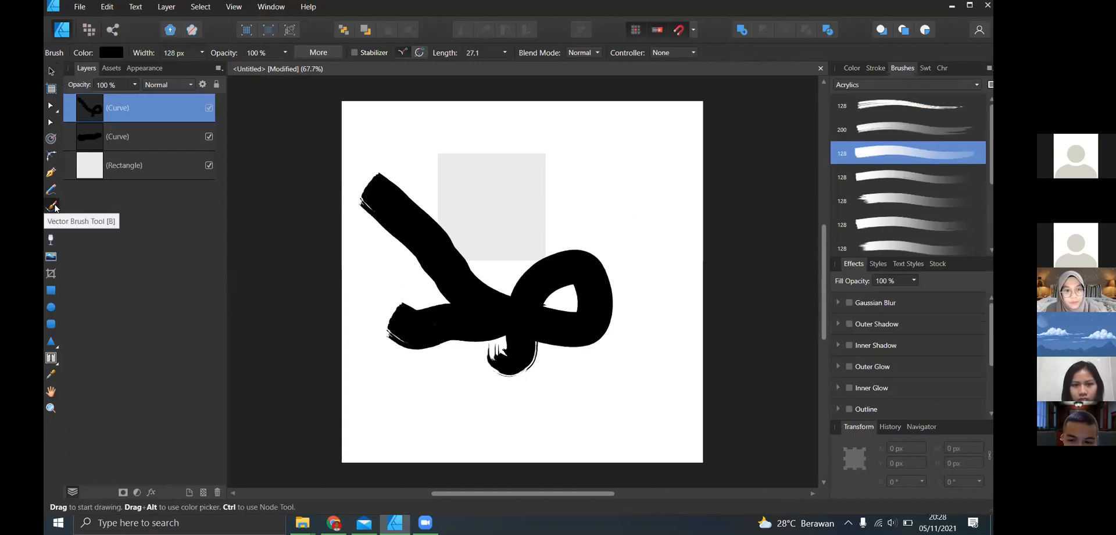
- Delete both black brush strokes, keeping only the rectangle
{"action": "left_click", "coordinate": [51, 72]}
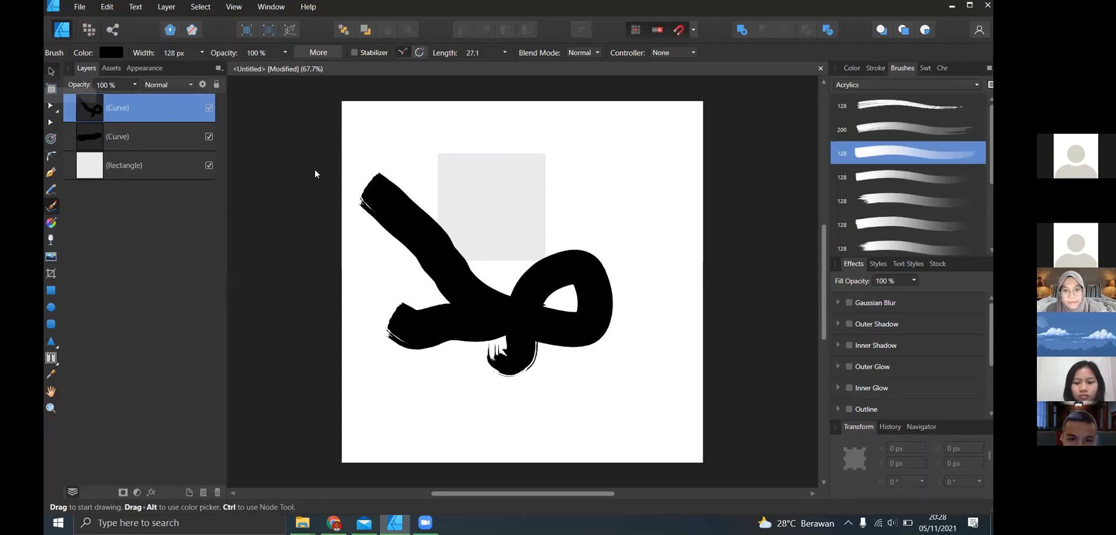
{"action": "key", "text": "Delete"}
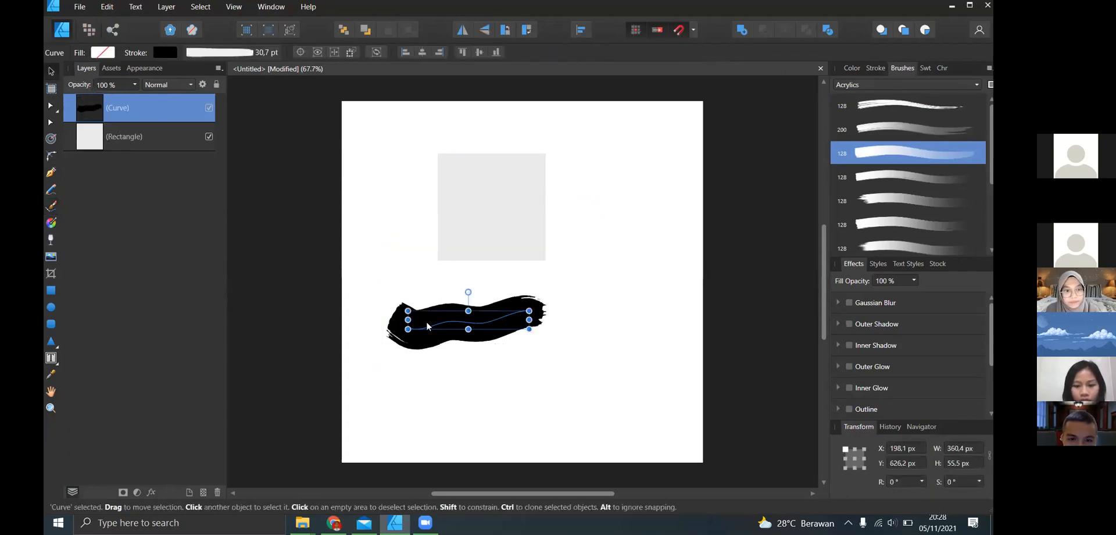
{"action": "key", "text": "Delete"}
{"action": "left_click", "coordinate": [353, 319]}
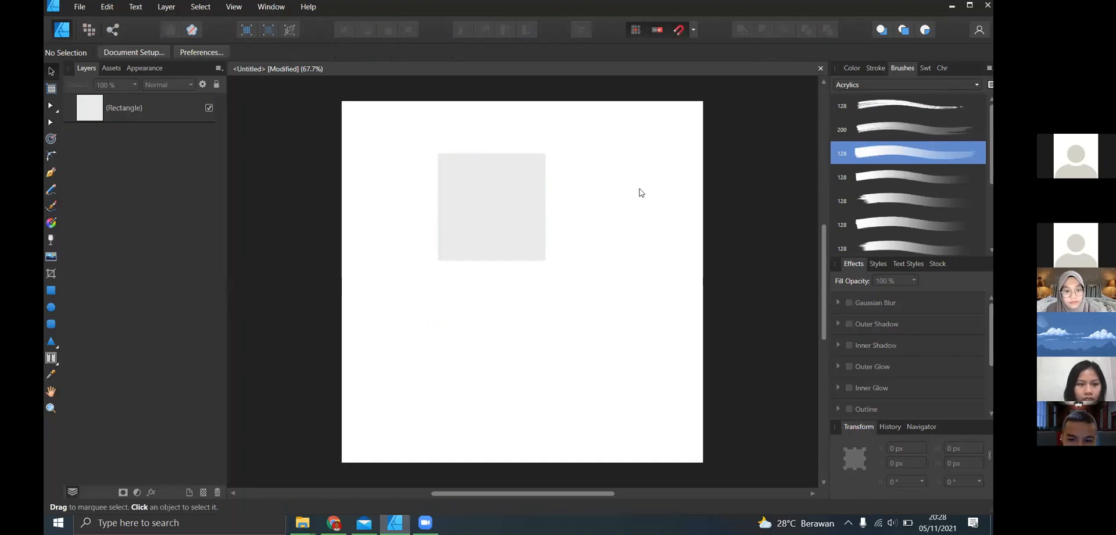
- Fill the rectangle with a light red of H 0, S 100, L 66 and deselect it
{"action": "key", "text": "ctrl+a"}
{"action": "left_click", "coordinate": [852, 68]}
{"action": "mouse_move", "coordinate": [912, 149]}
{"action": "left_mouse_down"}
{"action": "mouse_move", "coordinate": [946, 152]}
{"action": "mouse_move", "coordinate": [933, 163]}
{"action": "left_mouse_up"}
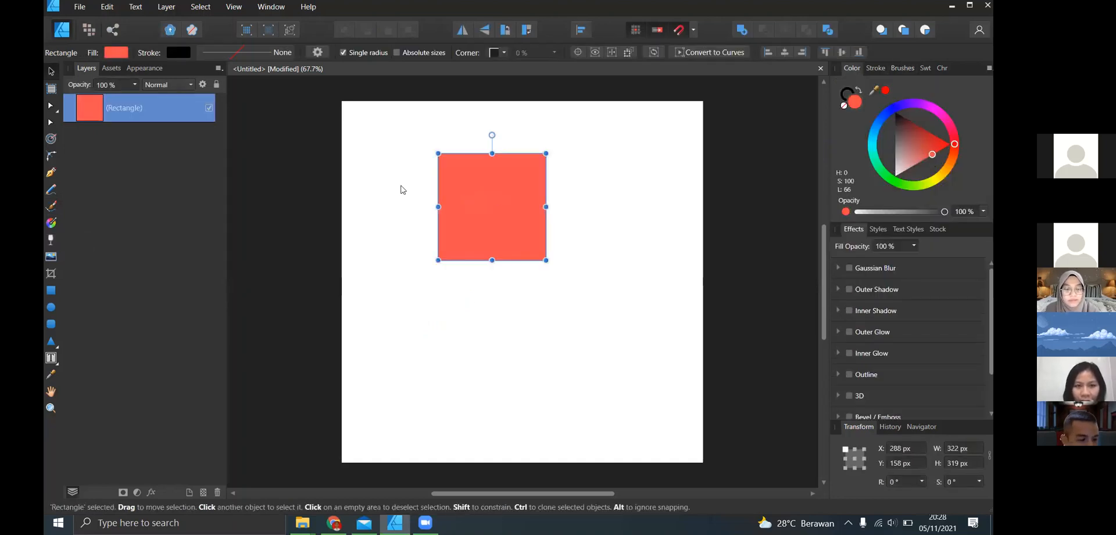
{"action": "key", "text": "ctrl+d"}
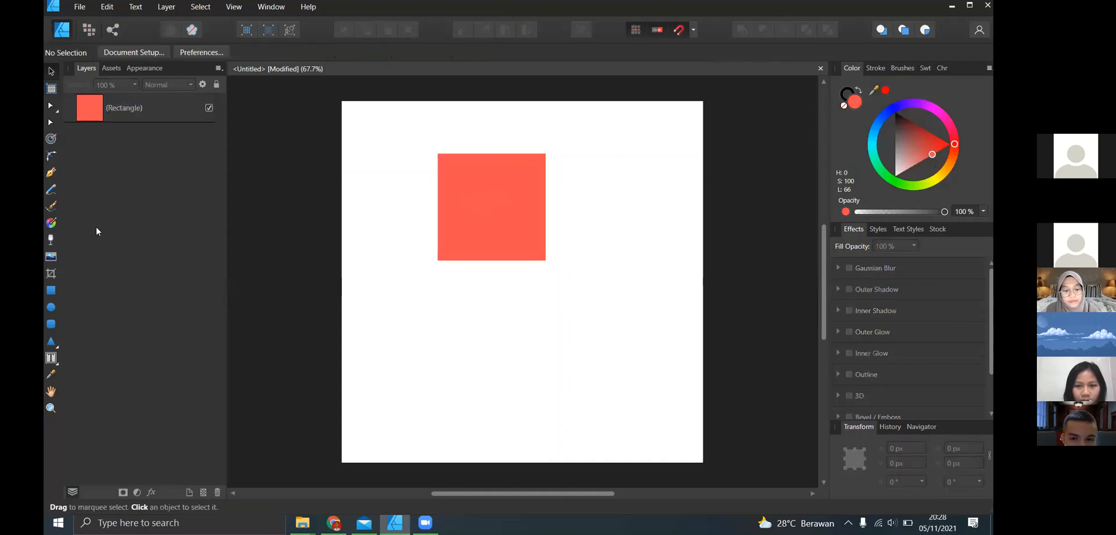
- Apply a horizontal linear gradient to the rectangle, from blue (H 188, S 100, L 66) at its left edge to green (H 150, S 100, L 43)
{"action": "key", "text": "g"}
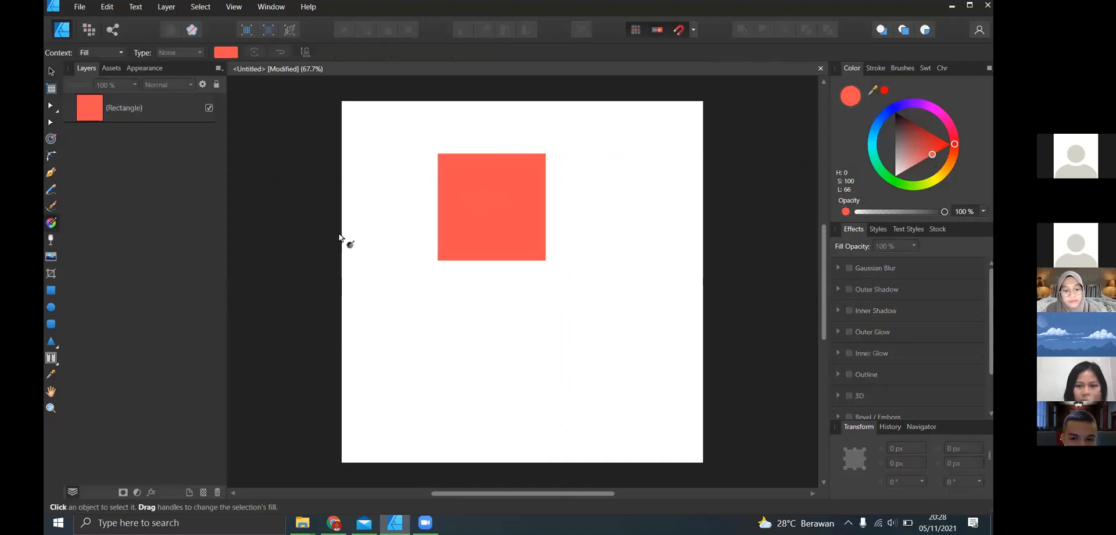
{"action": "left_click", "coordinate": [439, 201]}
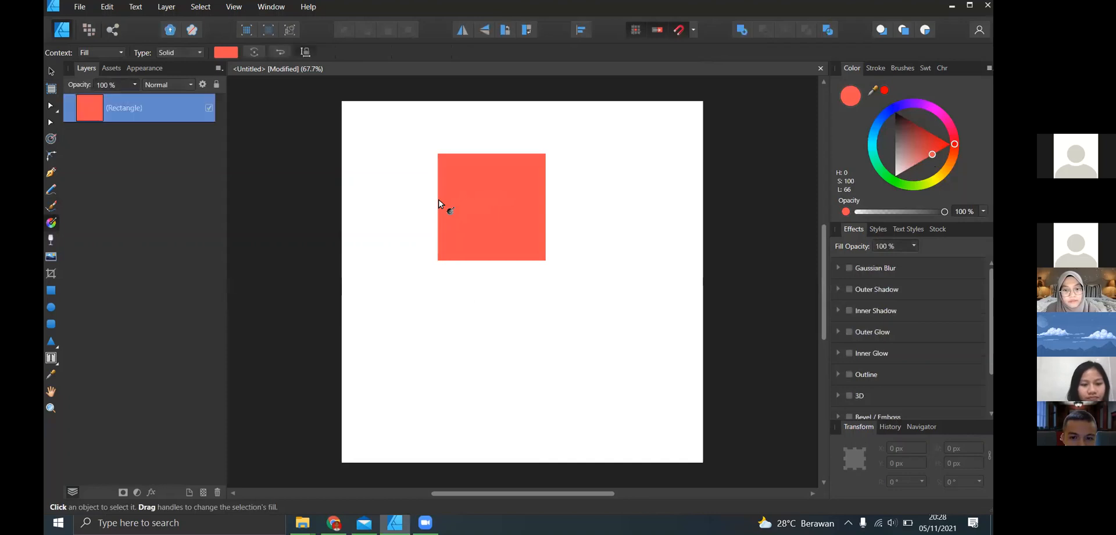
{"action": "left_click_drag", "start_coordinate": [440, 202], "coordinate": [545, 204]}
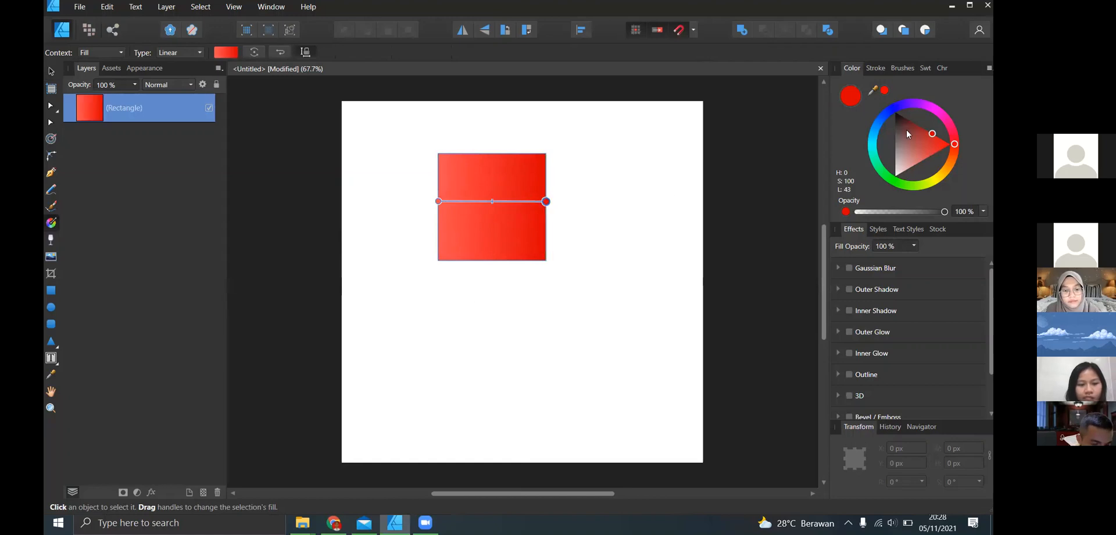
{"action": "left_click", "coordinate": [938, 184]}
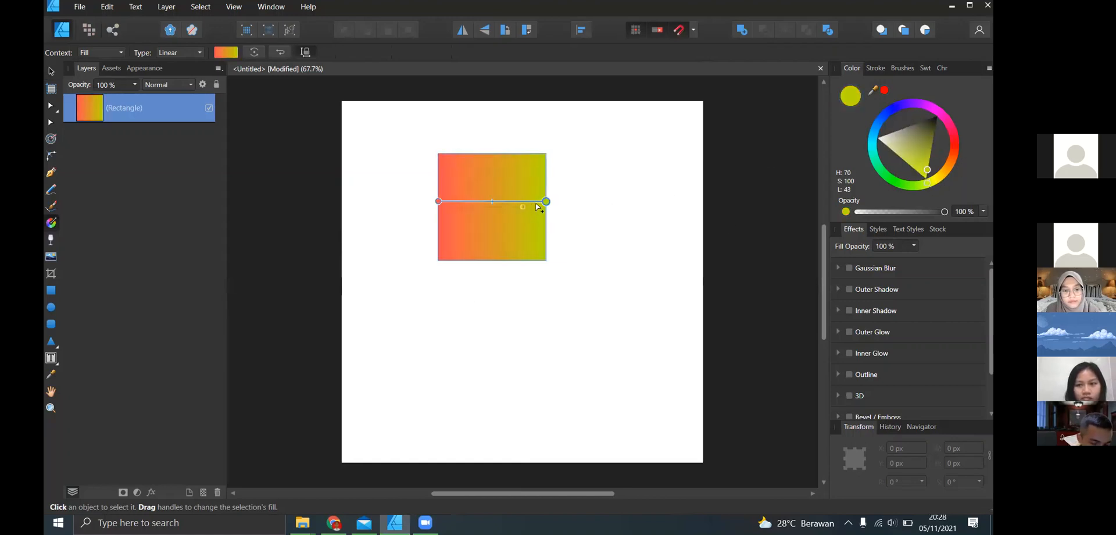
{"action": "mouse_move", "coordinate": [928, 186]}
{"action": "left_mouse_down"}
{"action": "mouse_move", "coordinate": [952, 177]}
{"action": "mouse_move", "coordinate": [961, 147]}
{"action": "mouse_move", "coordinate": [947, 122]}
{"action": "mouse_move", "coordinate": [897, 108]}
{"action": "mouse_move", "coordinate": [877, 164]}
{"action": "left_mouse_up"}
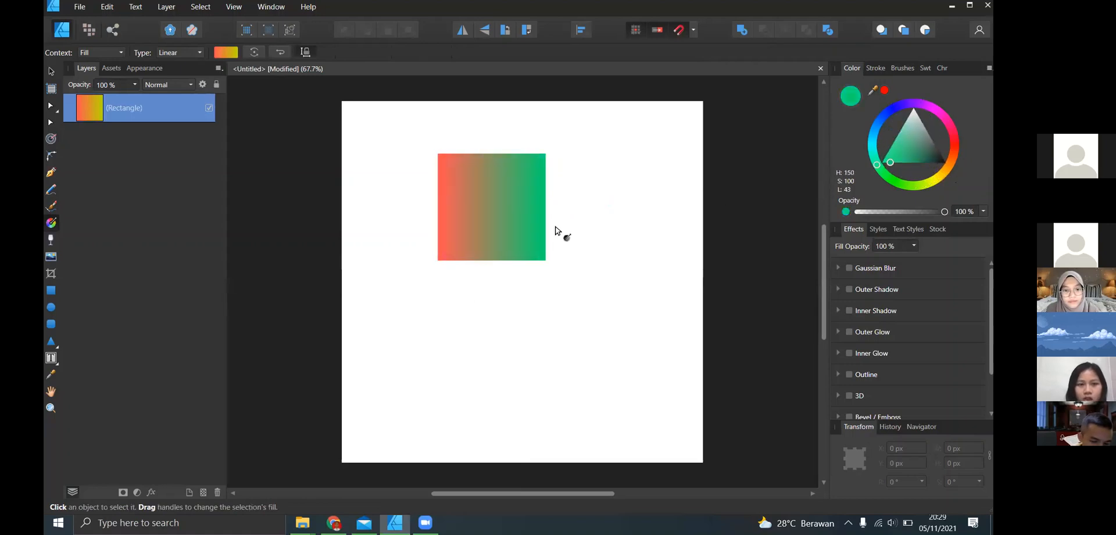
{"action": "left_click", "coordinate": [439, 201]}
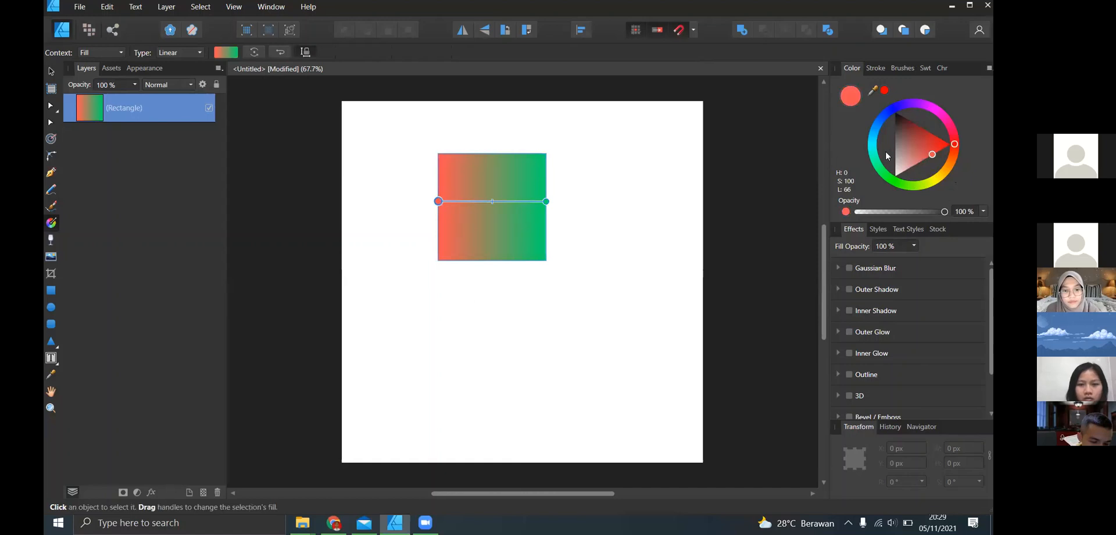
{"action": "left_click_drag", "start_coordinate": [880, 173], "coordinate": [872, 138]}
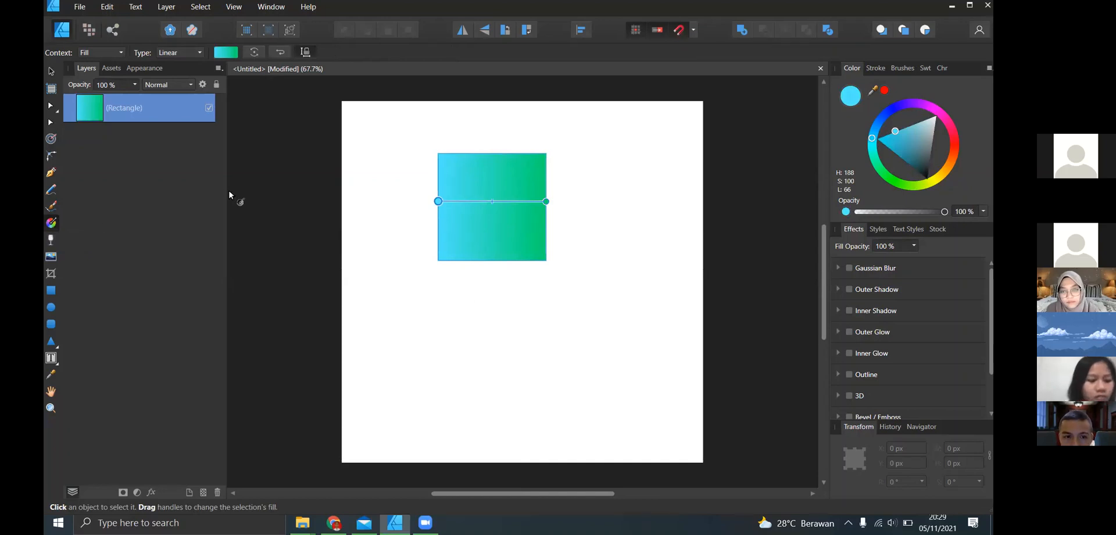
- Try a linear transparency on the rectangle, angled from its lower-left to its upper-right corner, and undo it
{"action": "left_click", "coordinate": [49, 241]}
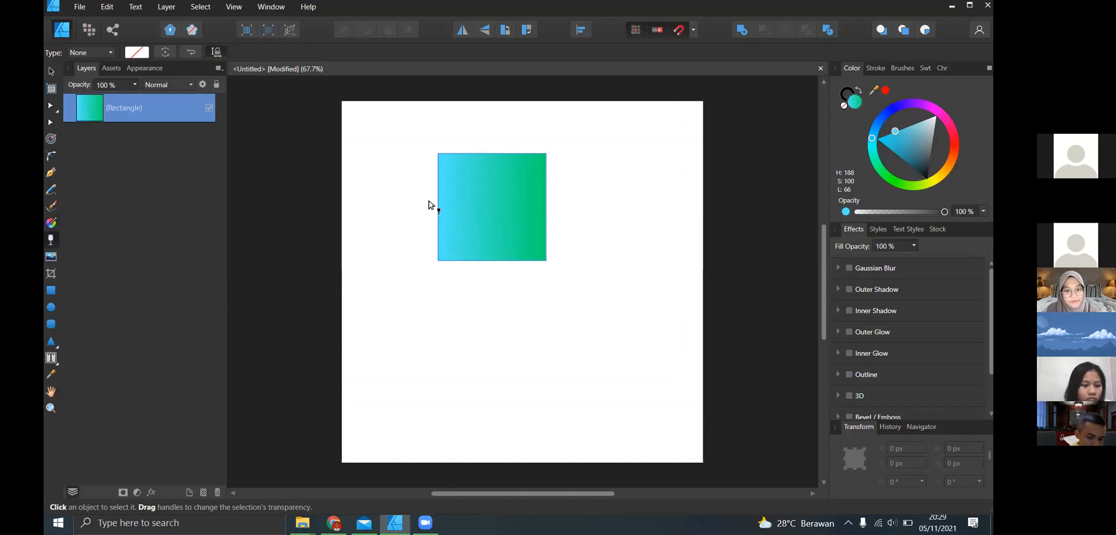
{"action": "left_click_drag", "start_coordinate": [439, 221], "coordinate": [539, 207]}
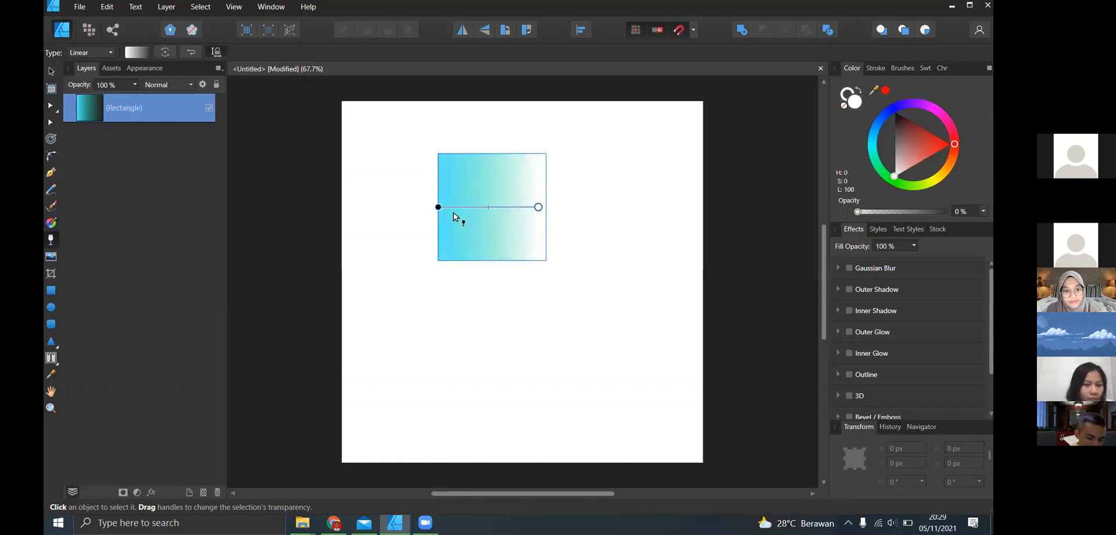
{"action": "left_click_drag", "start_coordinate": [438, 207], "coordinate": [447, 248]}
{"action": "left_click_drag", "start_coordinate": [541, 207], "coordinate": [464, 171]}
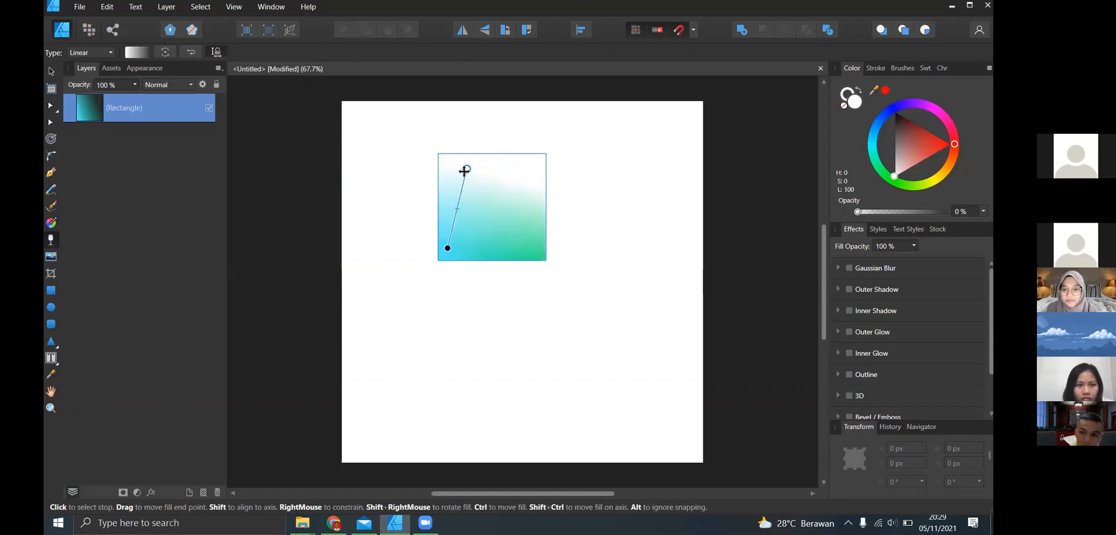
{"action": "left_click_drag", "start_coordinate": [464, 171], "coordinate": [523, 173]}
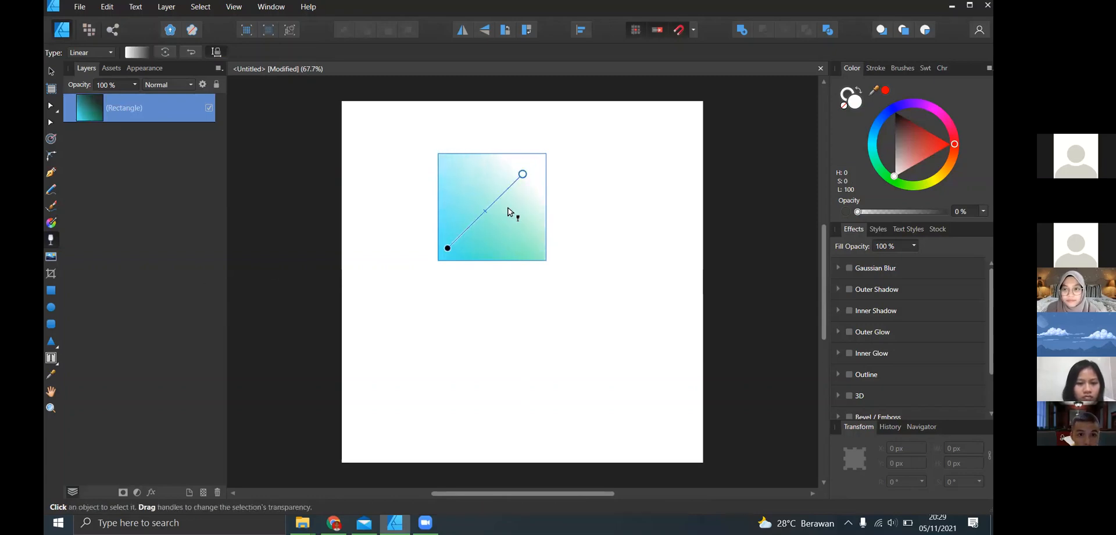
{"action": "key", "text": "ctrl+z"}
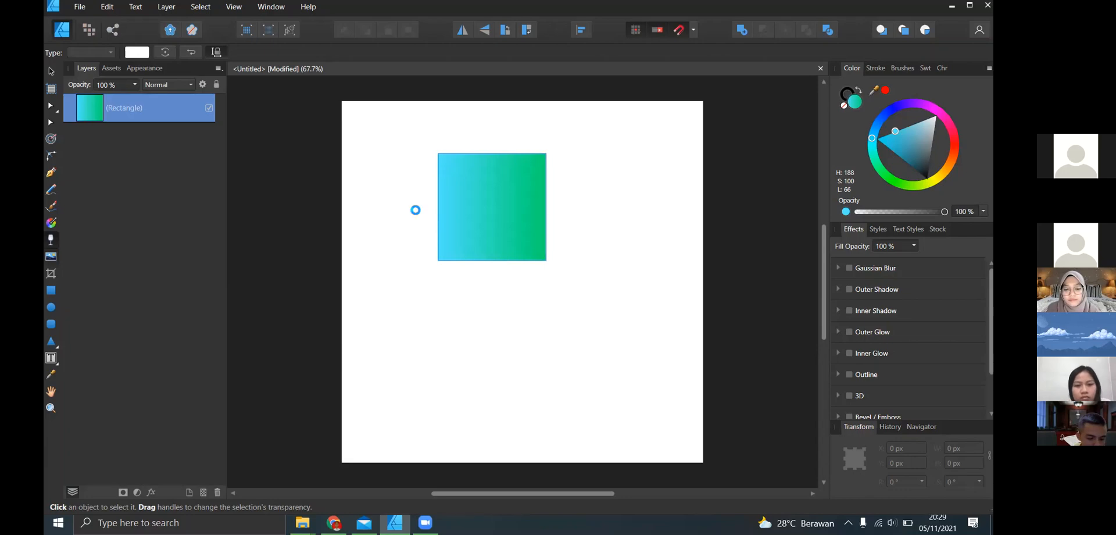
- Place the image 3500_4_08 at the lower right of the rectangle, about 295 × 295 px in size
{"action": "key", "text": "ctrl+o"}
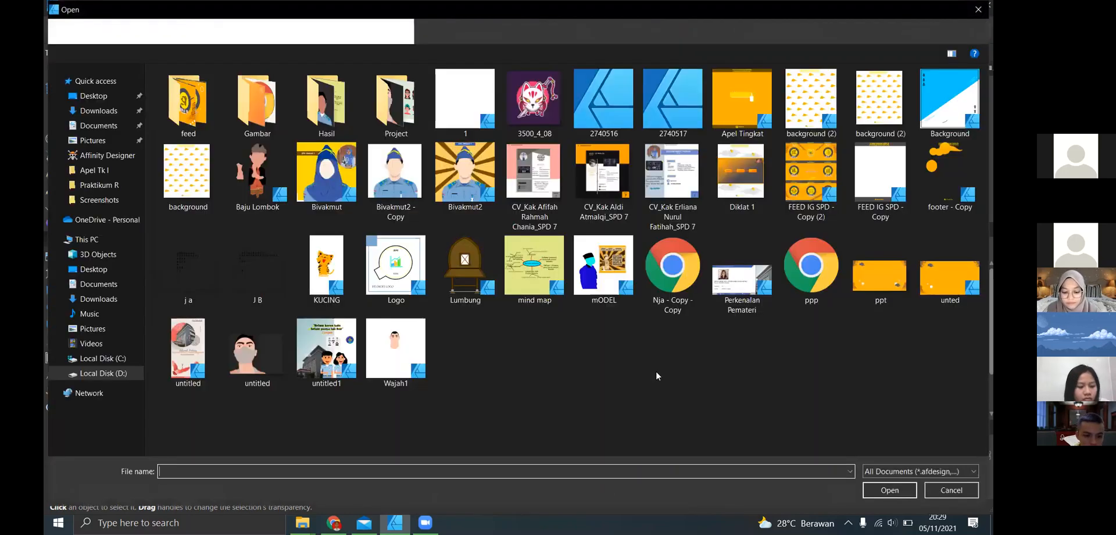
{"action": "double_click", "coordinate": [535, 125]}
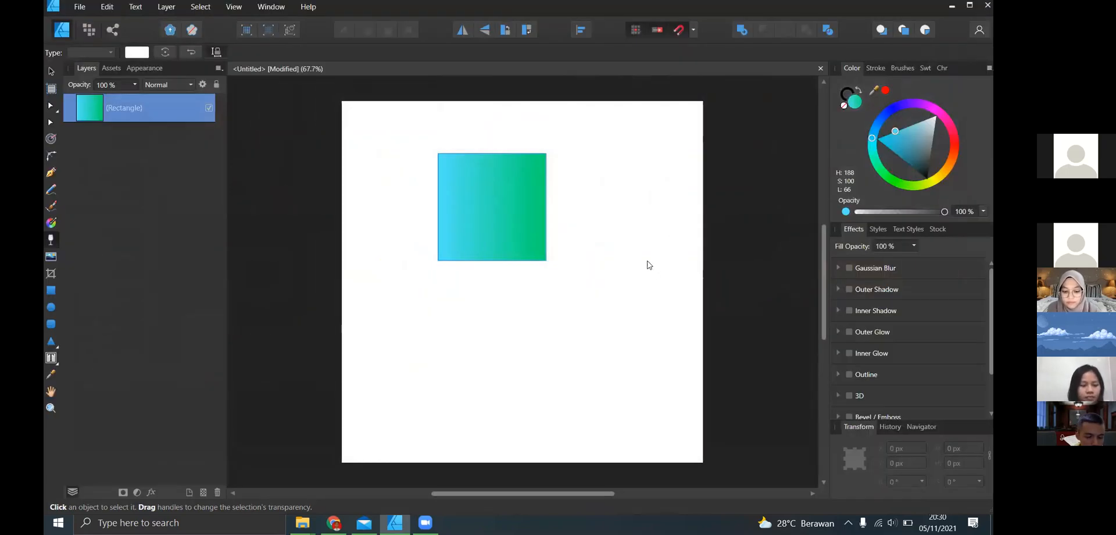
{"action": "left_click_drag", "start_coordinate": [585, 221], "coordinate": [674, 331]}
{"action": "left_click_drag", "start_coordinate": [586, 320], "coordinate": [587, 320]}
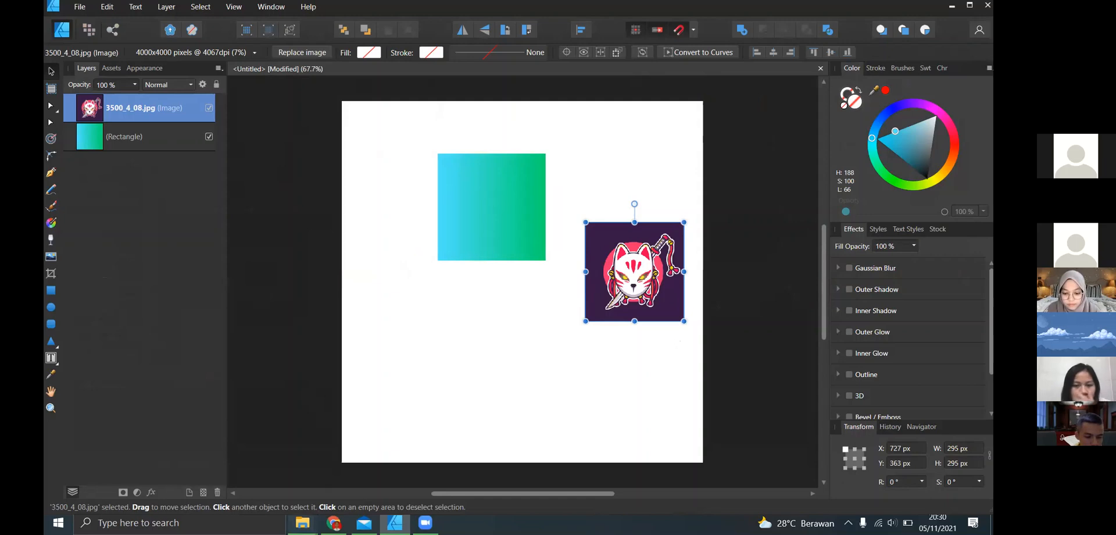
- Bring a second copy of 3500_4_08 from File Explorer onto the lower part of the page and delete it
{"action": "mouse_move", "coordinate": [302, 522]}
{"action": "left_click", "coordinate": [367, 472]}
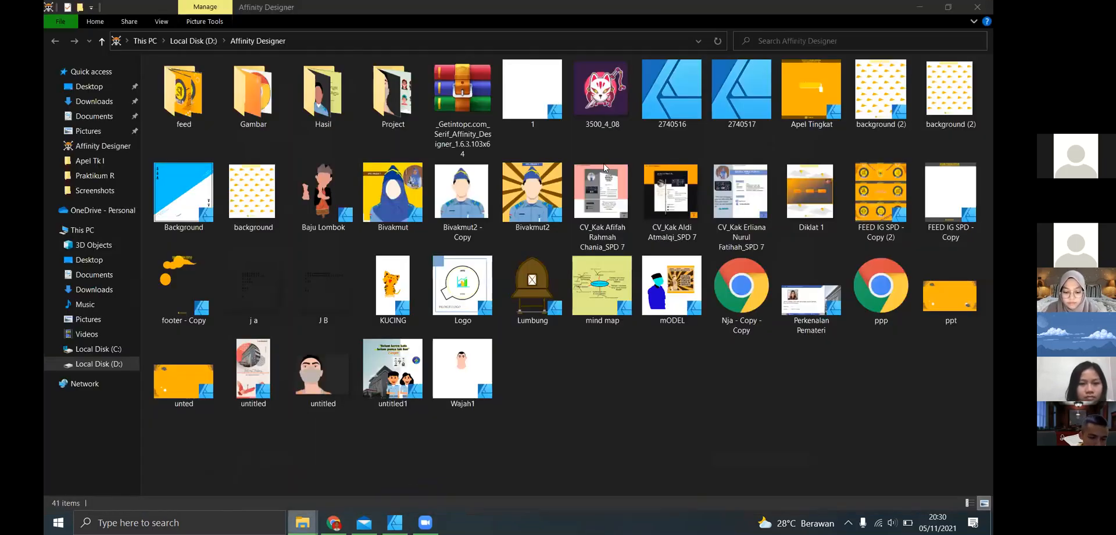
{"action": "left_click", "coordinate": [611, 116]}
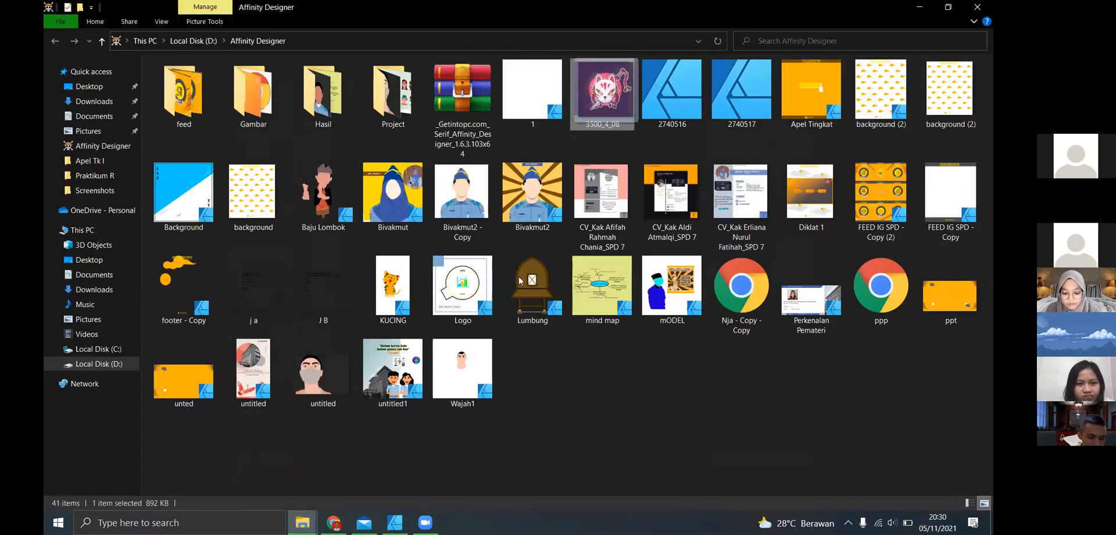
{"action": "left_click_drag", "start_coordinate": [437, 468], "coordinate": [480, 335]}
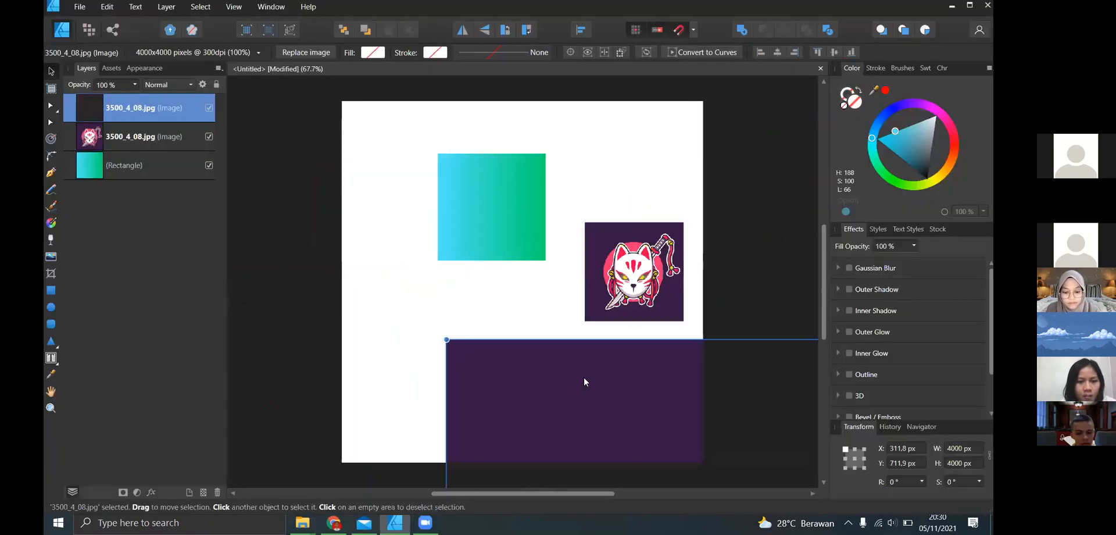
{"action": "mouse_move", "coordinate": [453, 295]}
{"action": "left_mouse_down"}
{"action": "mouse_move", "coordinate": [340, 237]}
{"action": "mouse_move", "coordinate": [498, 350]}
{"action": "mouse_move", "coordinate": [449, 298]}
{"action": "left_mouse_up"}
{"action": "key", "text": "Delete"}
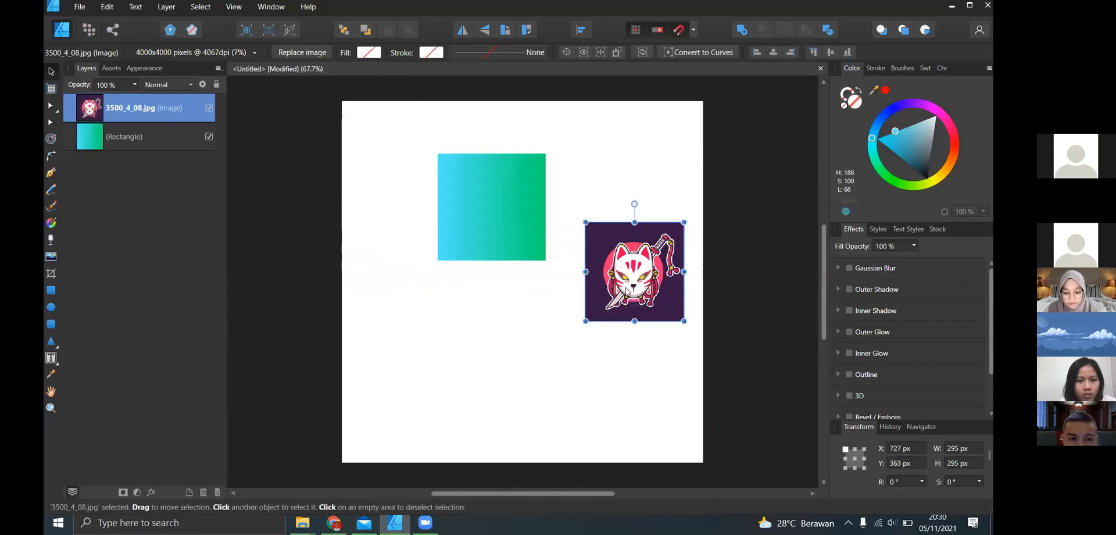
- Crop a thin strip off the gradient rectangle's right side with the Vector Crop tool
{"action": "left_click", "coordinate": [55, 272]}
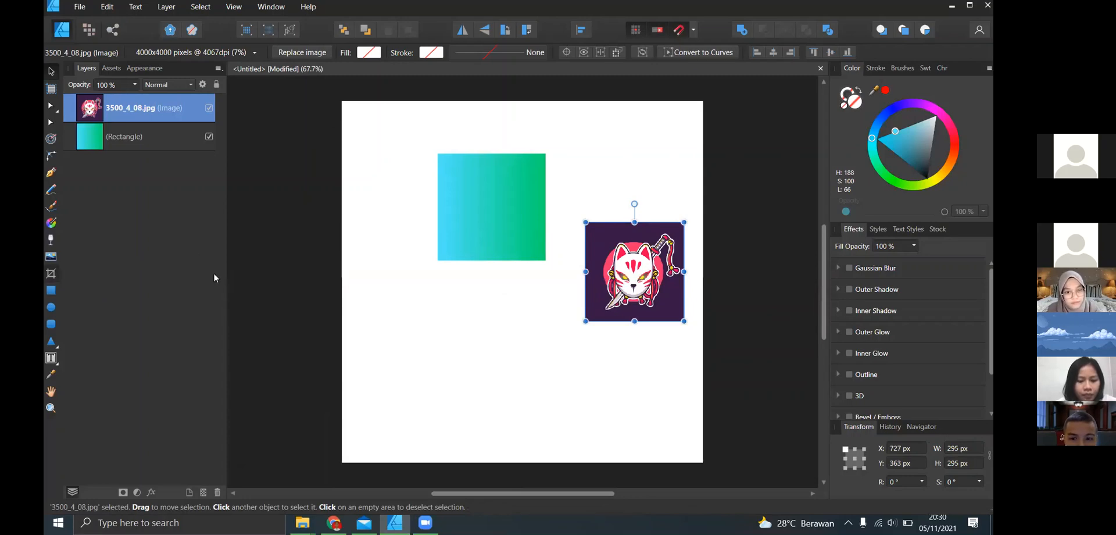
{"action": "left_click", "coordinate": [508, 204]}
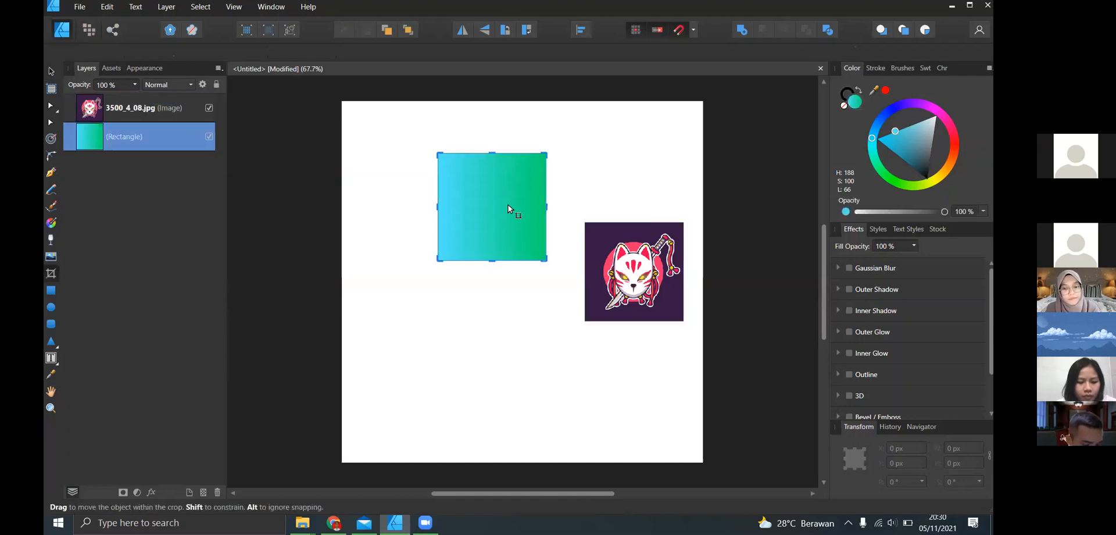
{"action": "left_click", "coordinate": [658, 264]}
{"action": "left_click", "coordinate": [505, 241]}
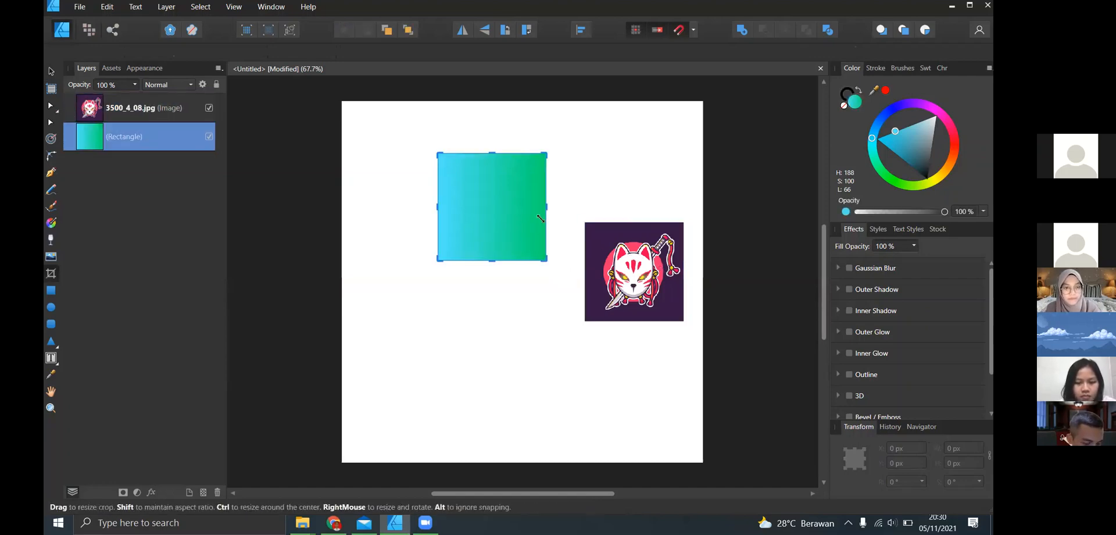
{"action": "mouse_move", "coordinate": [547, 260]}
{"action": "left_mouse_down"}
{"action": "mouse_move", "coordinate": [535, 219]}
{"action": "mouse_move", "coordinate": [526, 244]}
{"action": "mouse_move", "coordinate": [485, 213]}
{"action": "mouse_move", "coordinate": [549, 263]}
{"action": "mouse_move", "coordinate": [539, 260]}
{"action": "left_mouse_up"}
- Adjust the crop frame of the fox-mask image, extending it slightly past the image's right and lower edges
{"action": "left_click", "coordinate": [663, 314]}
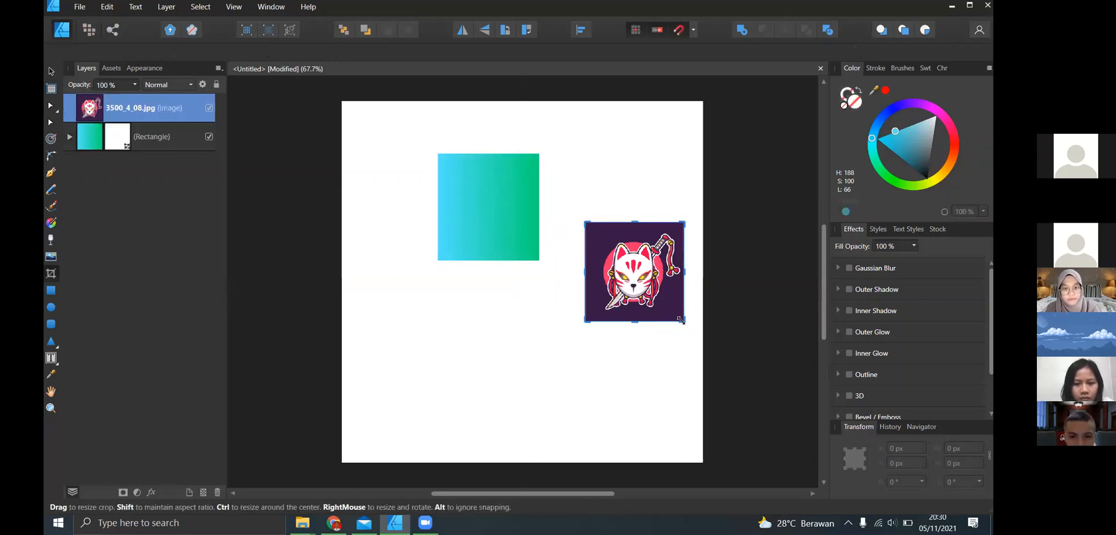
{"action": "mouse_move", "coordinate": [684, 321]}
{"action": "left_mouse_down"}
{"action": "mouse_move", "coordinate": [655, 265]}
{"action": "mouse_move", "coordinate": [692, 311]}
{"action": "mouse_move", "coordinate": [688, 326]}
{"action": "left_mouse_up"}
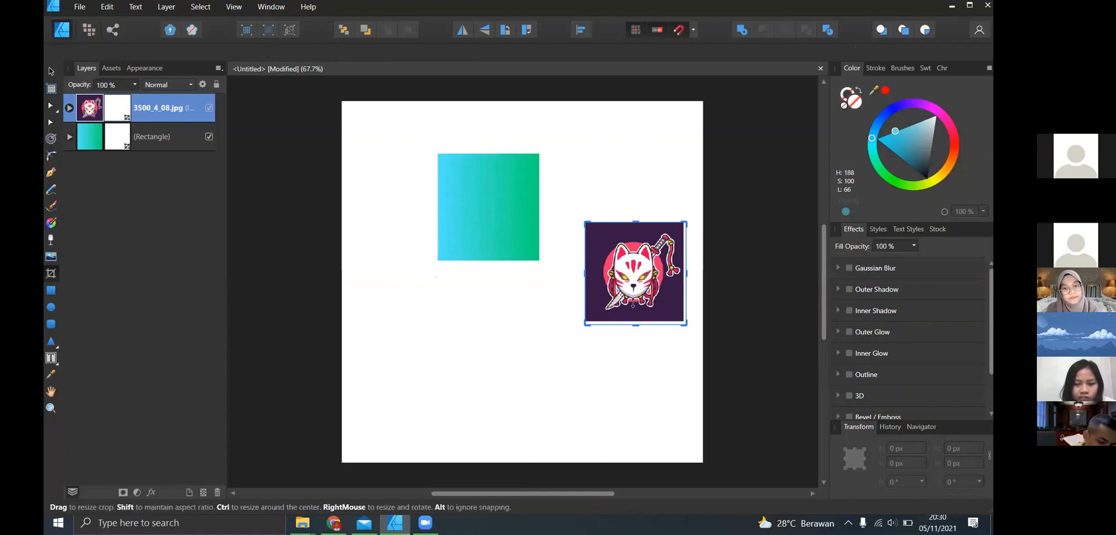
{"action": "mouse_move", "coordinate": [634, 324]}
{"action": "left_mouse_down"}
{"action": "mouse_move", "coordinate": [638, 301]}
{"action": "mouse_move", "coordinate": [635, 320]}
{"action": "left_mouse_up"}
{"action": "left_click", "coordinate": [645, 334]}
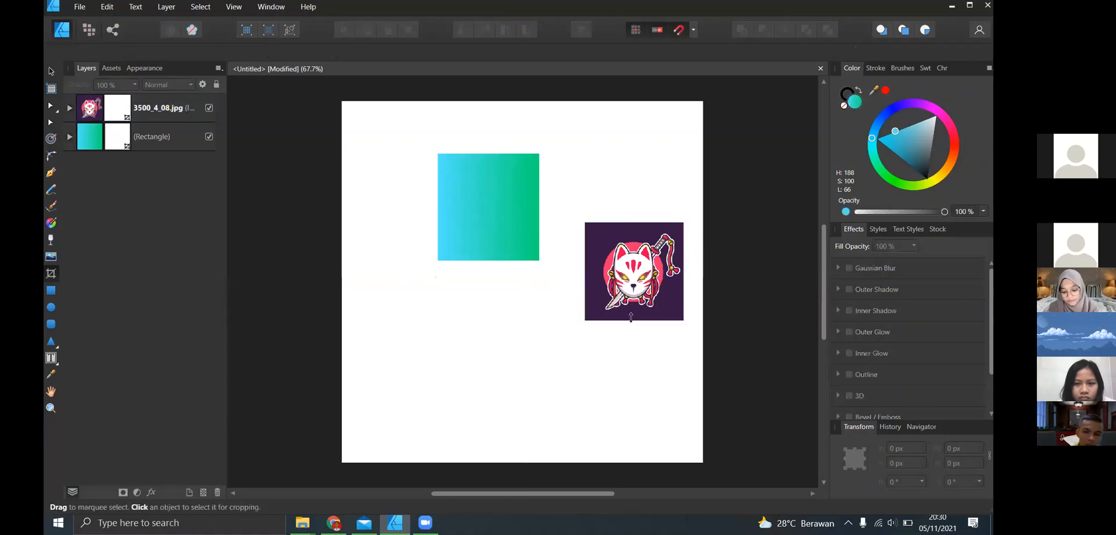
{"action": "left_click", "coordinate": [631, 316]}
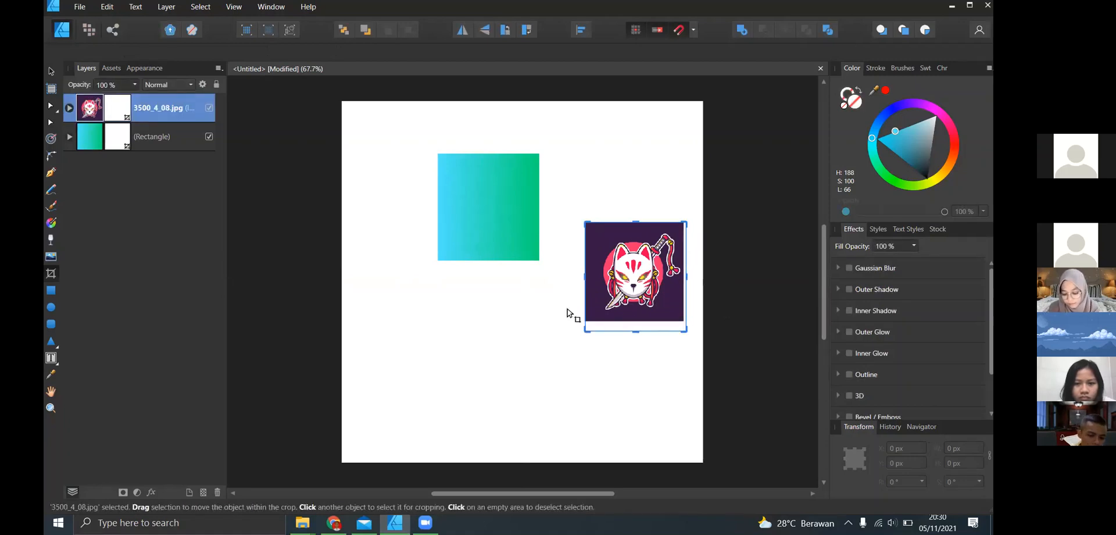
- Draw a closed freehand heart-like shape about 350 × 292 px below the gradient rectangle with the Pencil tool and fill it dark teal
{"action": "left_click", "coordinate": [52, 190]}
{"action": "left_click_drag", "start_coordinate": [401, 309], "coordinate": [426, 271]}
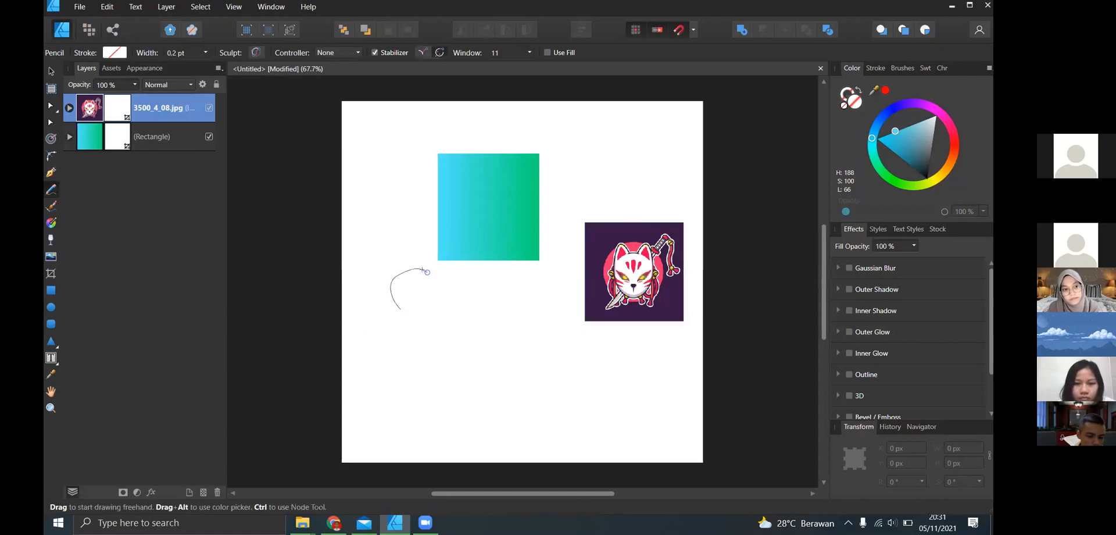
{"action": "mouse_move", "coordinate": [466, 303]}
{"action": "left_mouse_down"}
{"action": "mouse_move", "coordinate": [473, 342]}
{"action": "mouse_move", "coordinate": [411, 364]}
{"action": "left_mouse_up"}
{"action": "left_click_drag", "start_coordinate": [397, 311], "coordinate": [409, 305]}
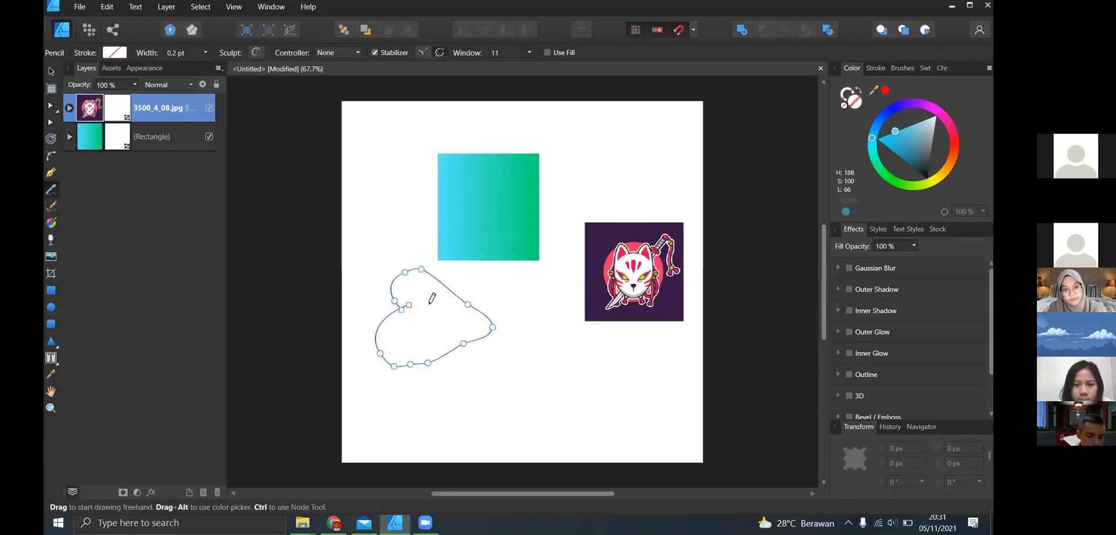
{"action": "left_click_drag", "start_coordinate": [917, 140], "coordinate": [936, 114]}
{"action": "left_click_drag", "start_coordinate": [876, 145], "coordinate": [918, 163]}
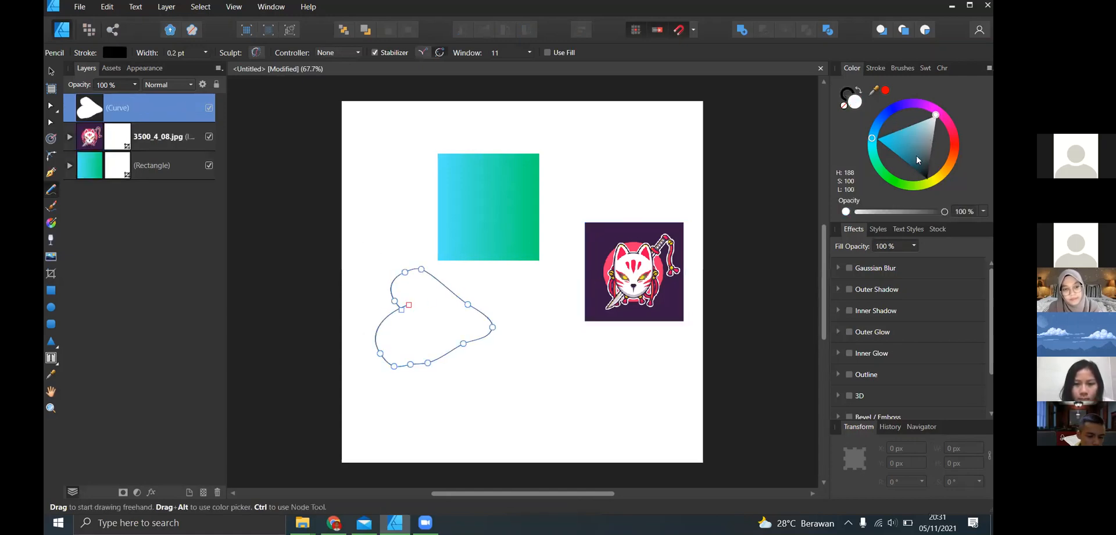
- Cut the fox-mask image 3500_4_08 and paste it inside the dark teal freehand shape so the shape clips it
{"action": "left_click", "coordinate": [51, 72]}
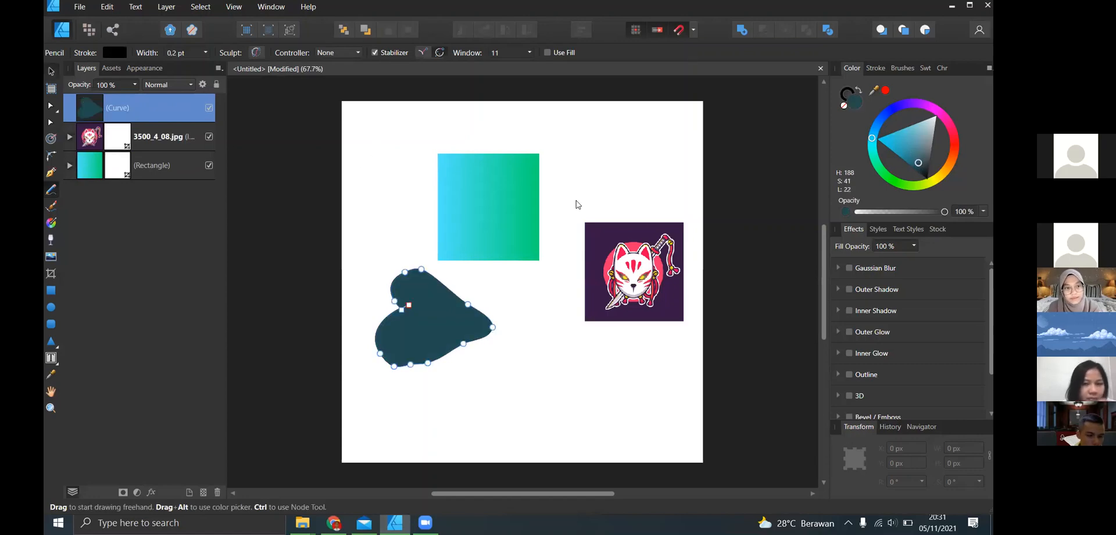
{"action": "left_click", "coordinate": [651, 250]}
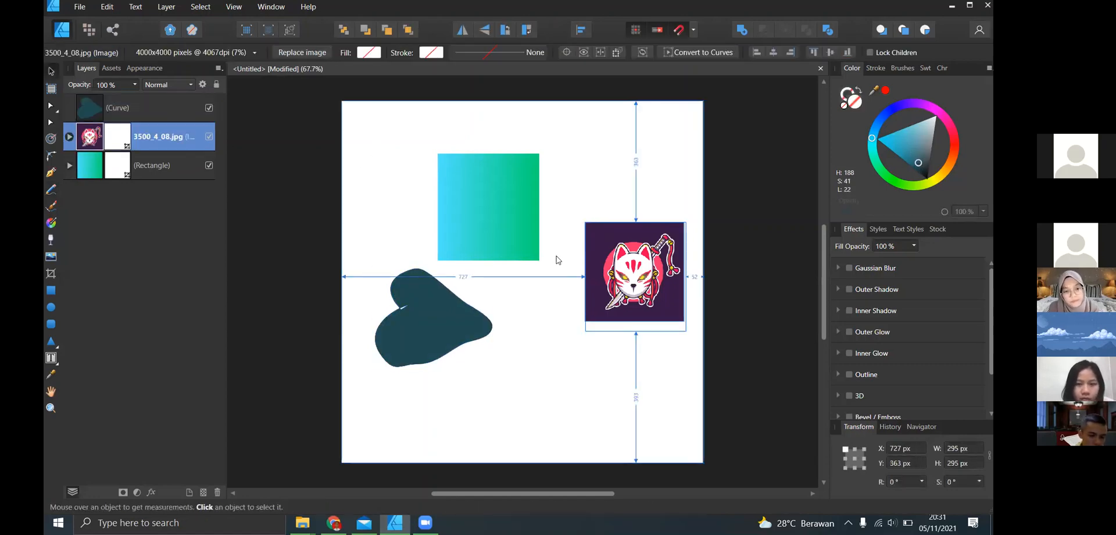
{"action": "key", "text": "Delete"}
{"action": "left_click", "coordinate": [456, 309]}
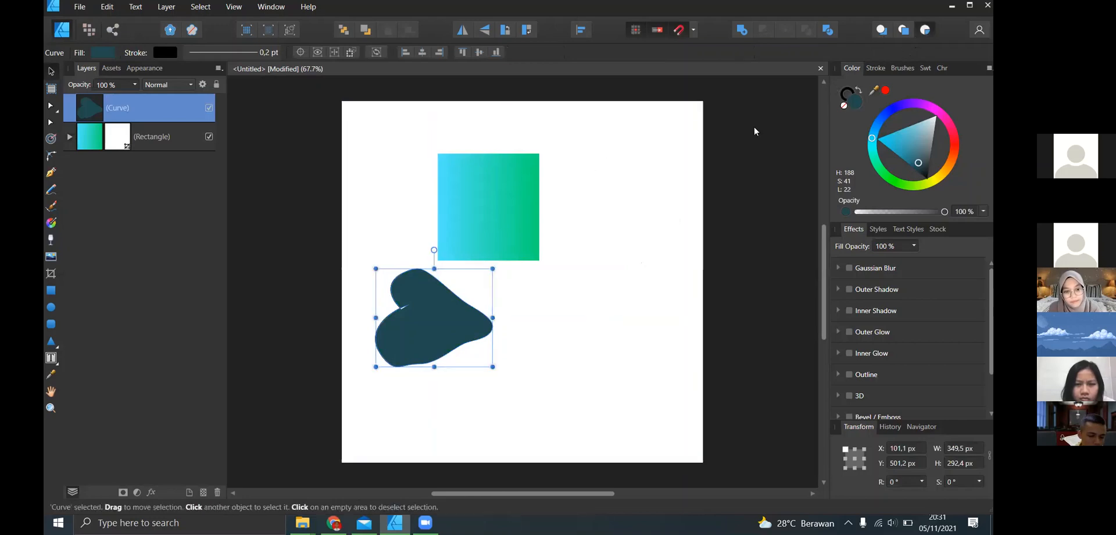
{"action": "key", "text": "alt"}
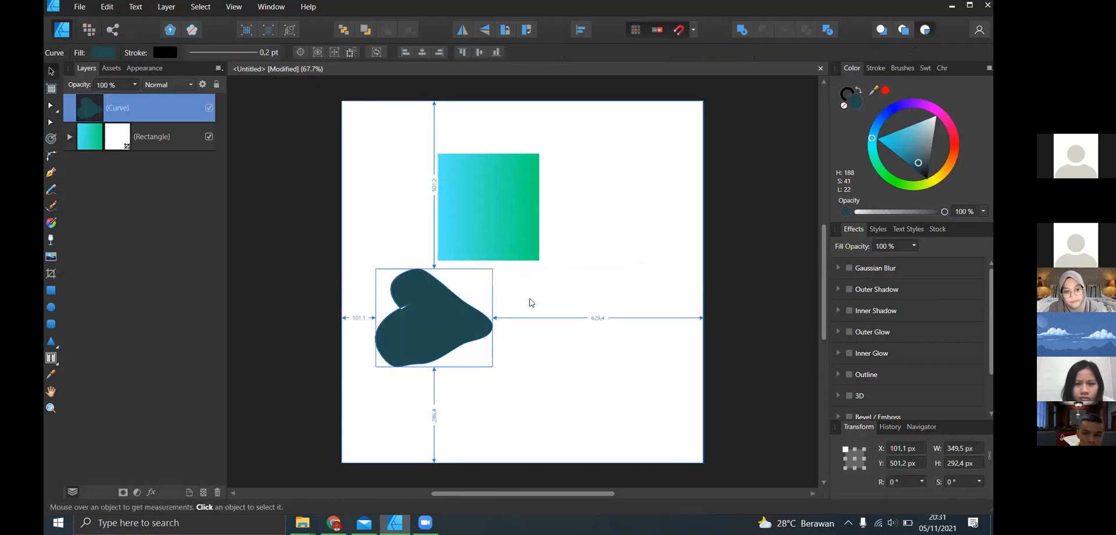
{"action": "key", "text": "ctrl+alt+v"}
{"action": "left_click_drag", "start_coordinate": [628, 263], "coordinate": [572, 302]}
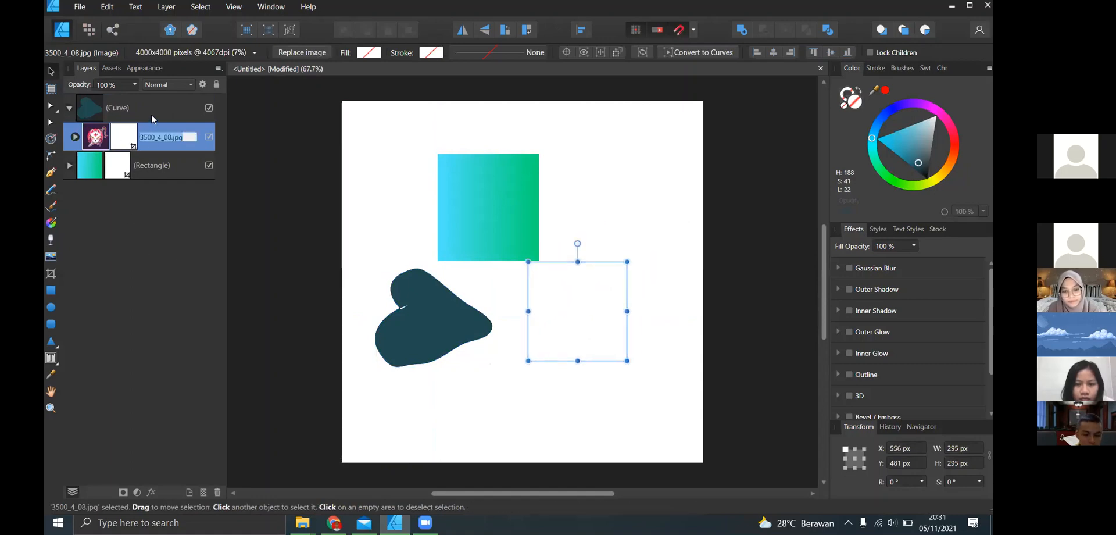
- Move the clipped fox-mask image over the freehand shape and enlarge it to about 365 × 365 px to cover the shape
{"action": "left_click_drag", "start_coordinate": [532, 317], "coordinate": [430, 339]}
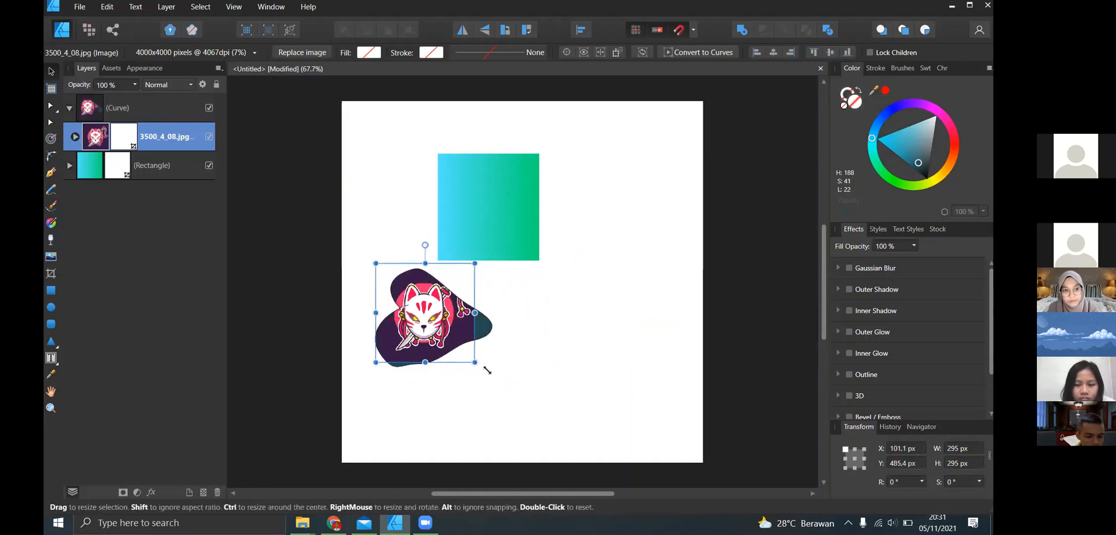
{"action": "left_click_drag", "start_coordinate": [482, 365], "coordinate": [500, 386]}
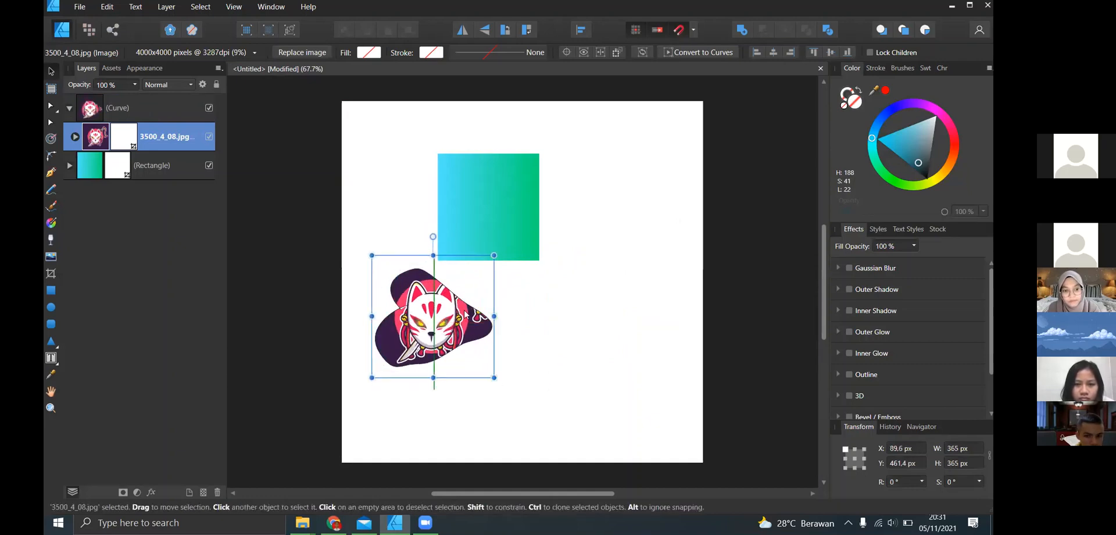
{"action": "left_click", "coordinate": [608, 282]}
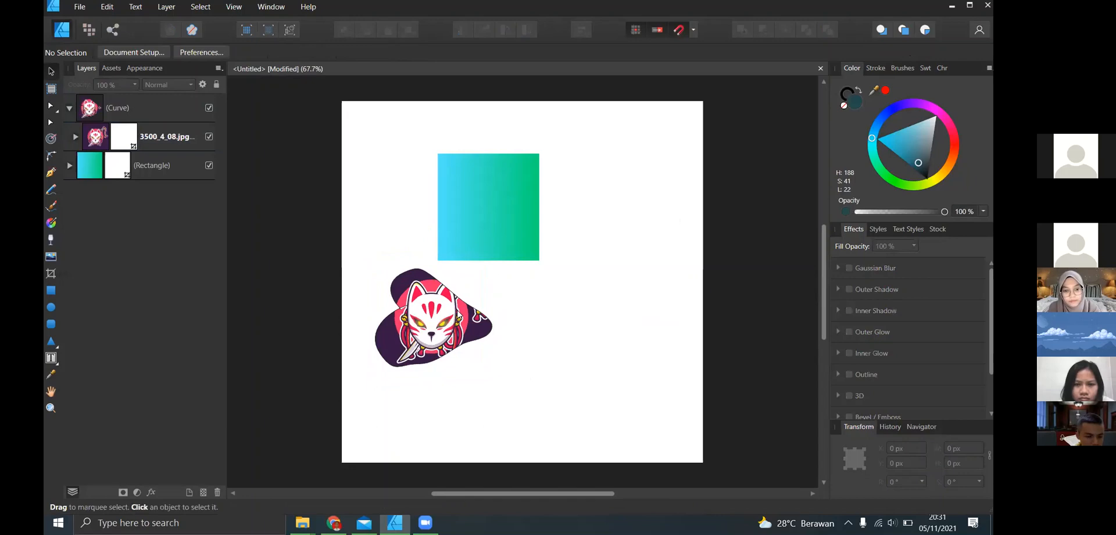
{"action": "left_click", "coordinate": [457, 311]}
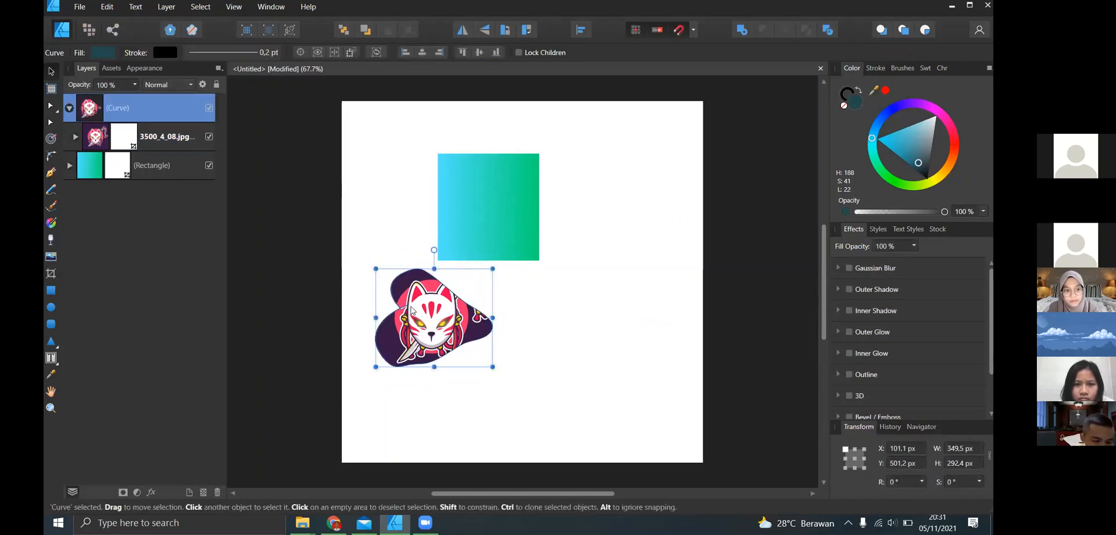
{"action": "left_click_drag", "start_coordinate": [439, 272], "coordinate": [469, 265]}
- Undo the clipping of the fox-mask image inside the freehand shape and delete the freehand shape
{"action": "key", "text": "ctrl+z"}
{"action": "key", "text": "ctrl+z"}
{"action": "key", "text": "ctrl+z"}
{"action": "key", "text": "ctrl+z"}
{"action": "key", "text": "ctrl+z"}
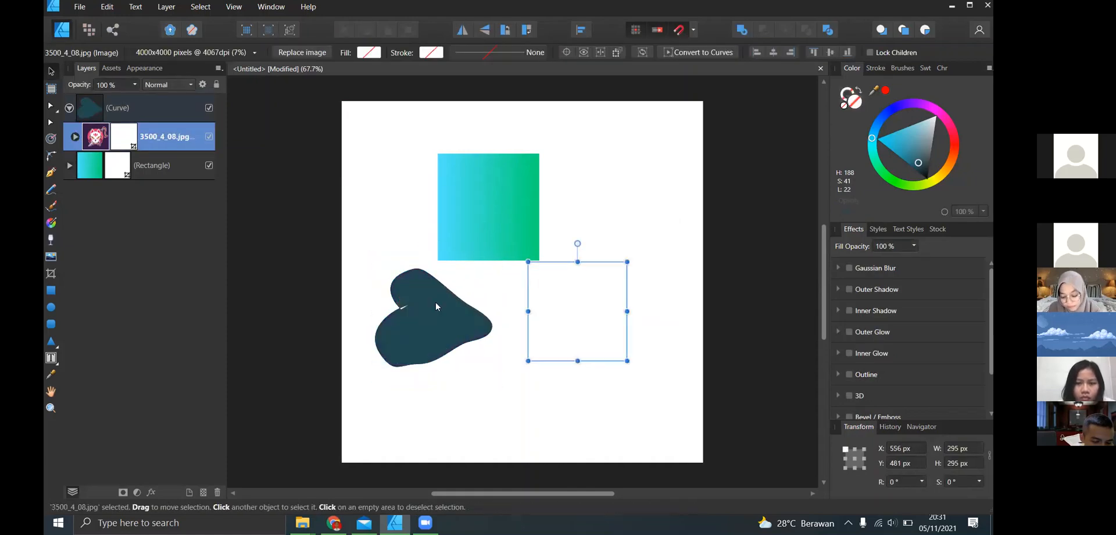
{"action": "key", "text": "Delete"}
{"action": "key", "text": "ctrl+z"}
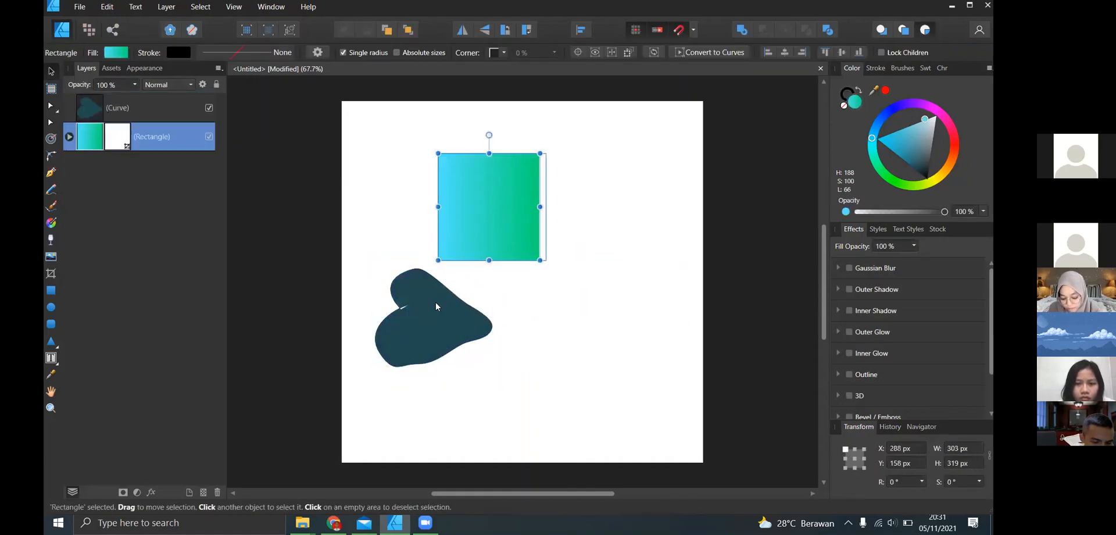
{"action": "key", "text": "ctrl+z"}
{"action": "left_click", "coordinate": [364, 324]}
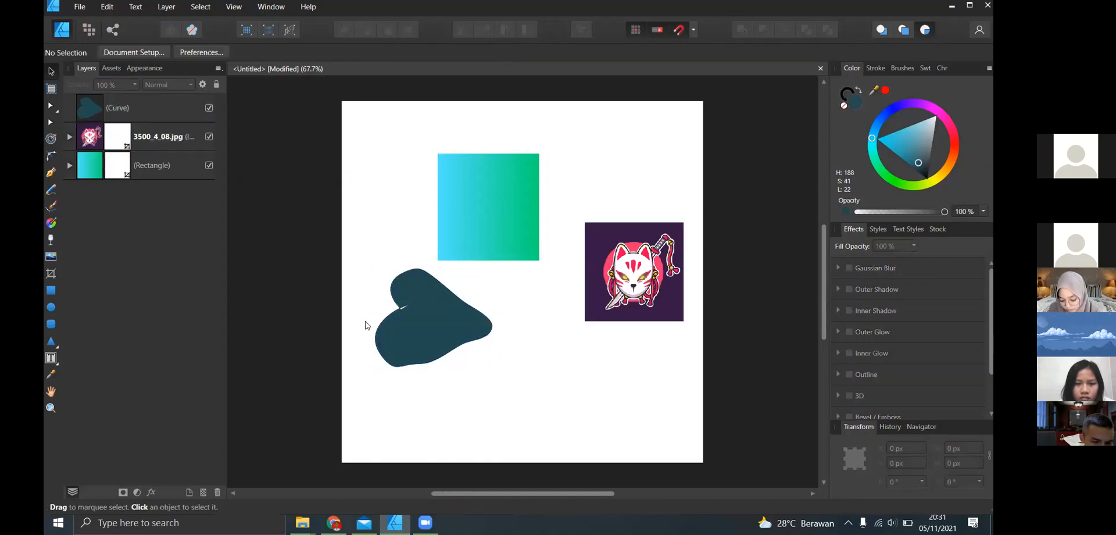
{"action": "left_click", "coordinate": [419, 326]}
{"action": "key", "text": "Delete"}
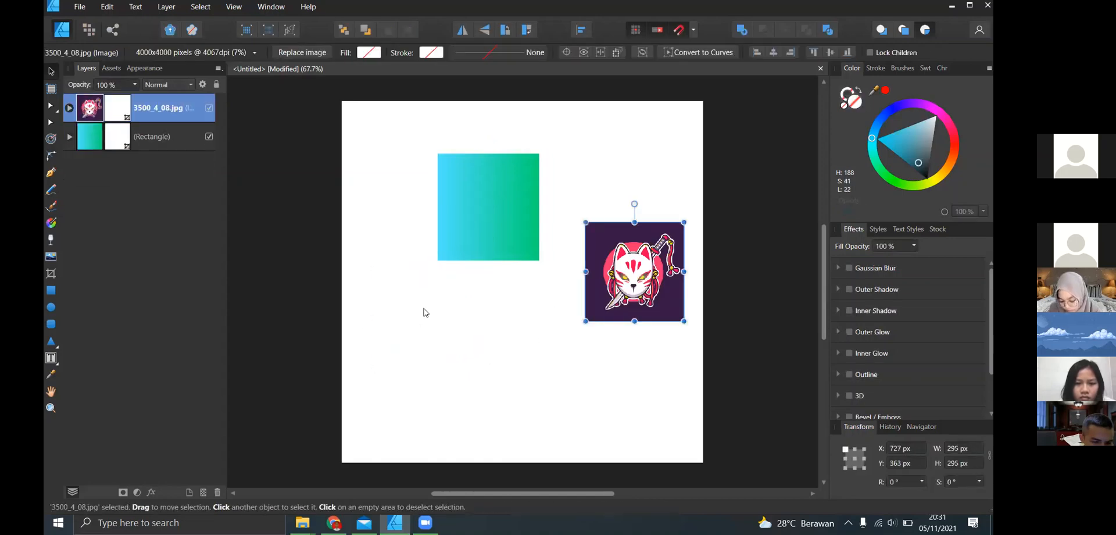
- Draw a rectangle about 358 × 339 px below the gradient rectangle and give it a bright light-blue fill
{"action": "left_click", "coordinate": [51, 291]}
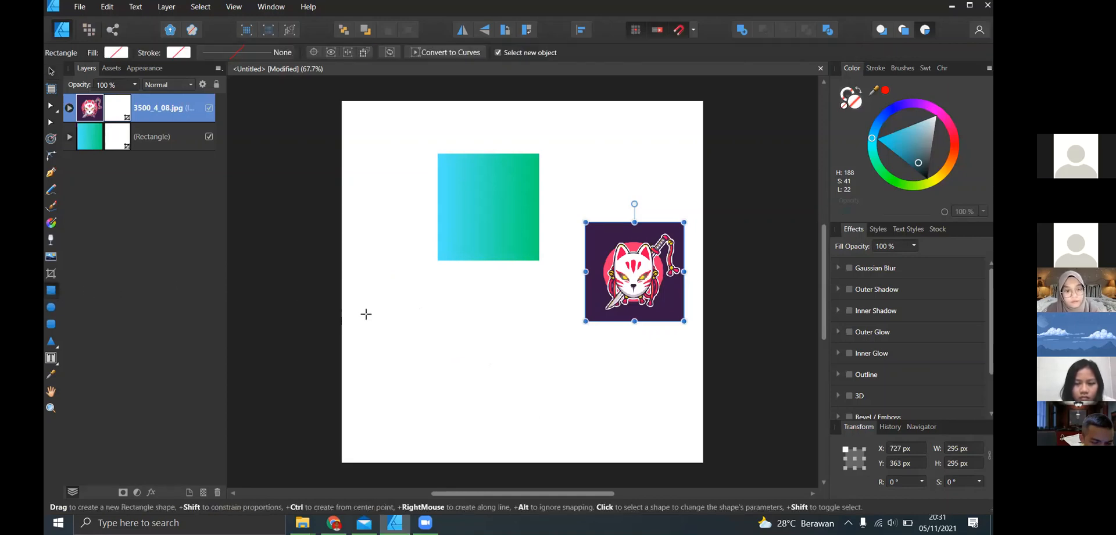
{"action": "left_click_drag", "start_coordinate": [378, 282], "coordinate": [497, 395]}
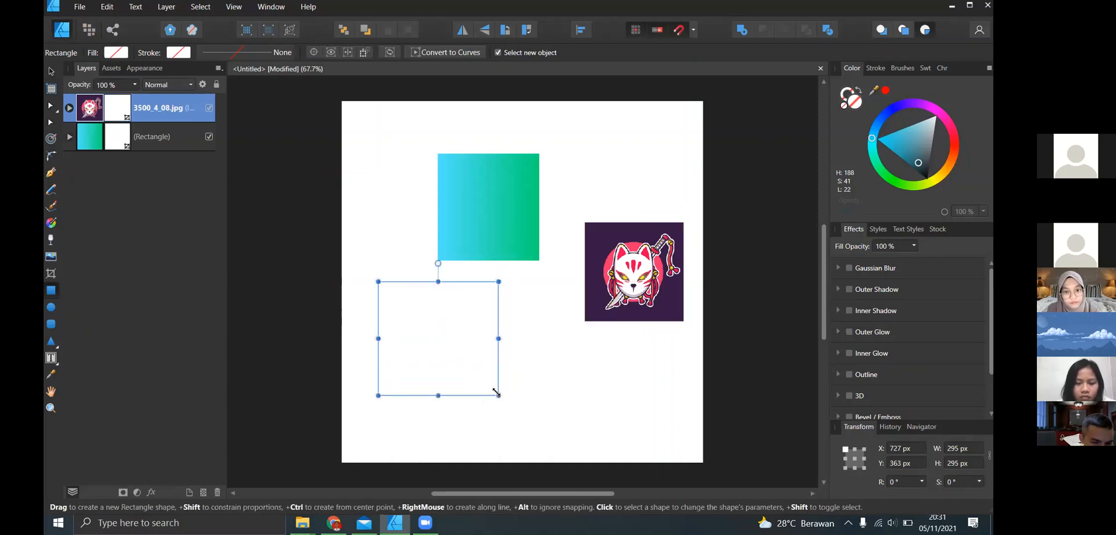
{"action": "left_click", "coordinate": [890, 132]}
{"action": "left_click_drag", "start_coordinate": [890, 133], "coordinate": [886, 134]}
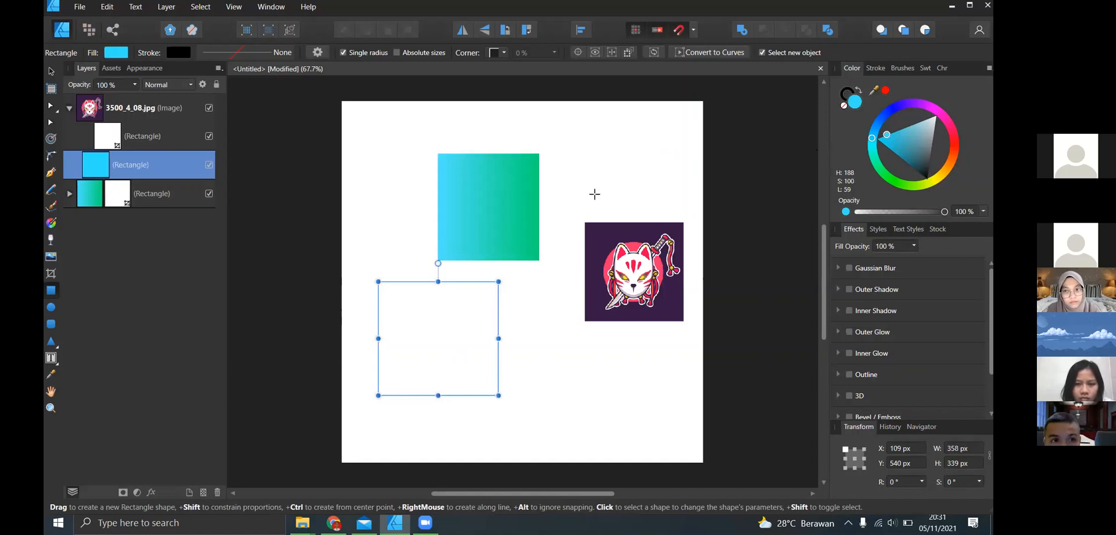
- Draw a small second rectangle near the fox-mask image, then undo both new rectangles and their colour changes
{"action": "left_click_drag", "start_coordinate": [540, 321], "coordinate": [567, 347]}
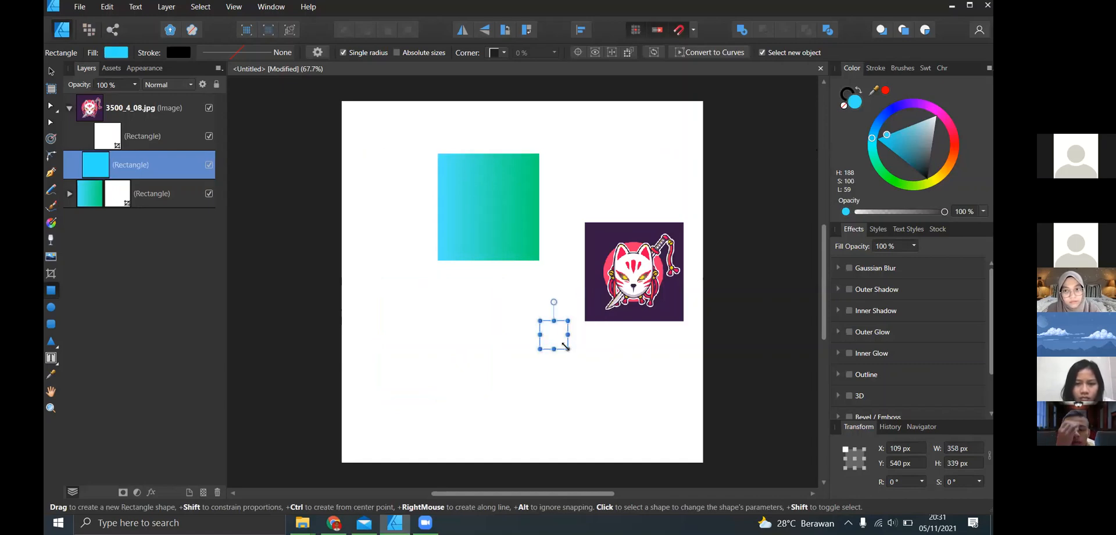
{"action": "key", "text": "ctrl+z"}
{"action": "key", "text": "ctrl+z"}
{"action": "key", "text": "ctrl+z"}
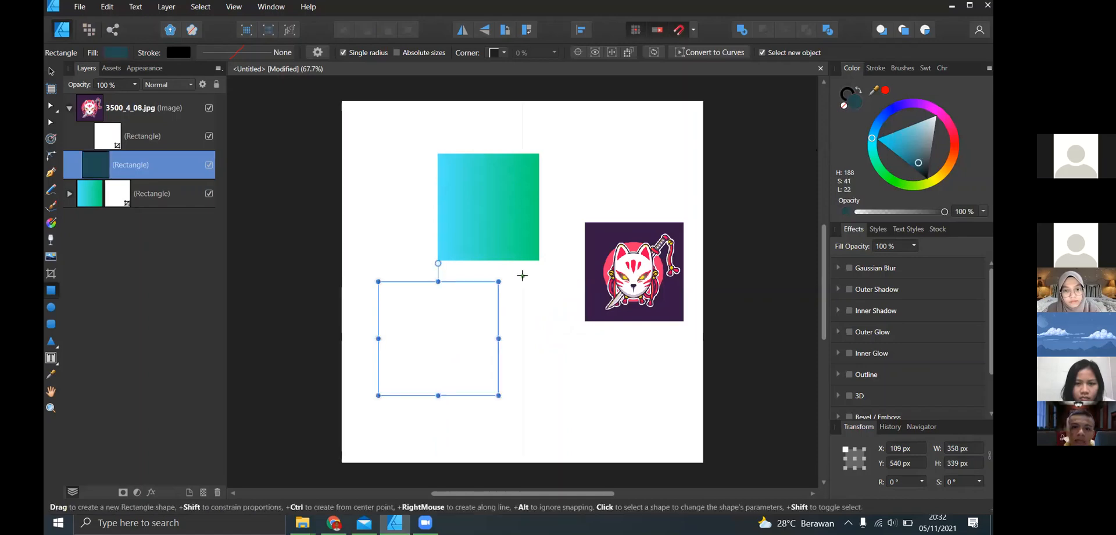
{"action": "left_click_drag", "start_coordinate": [905, 139], "coordinate": [419, 212]}
{"action": "key", "text": "ctrl+z"}
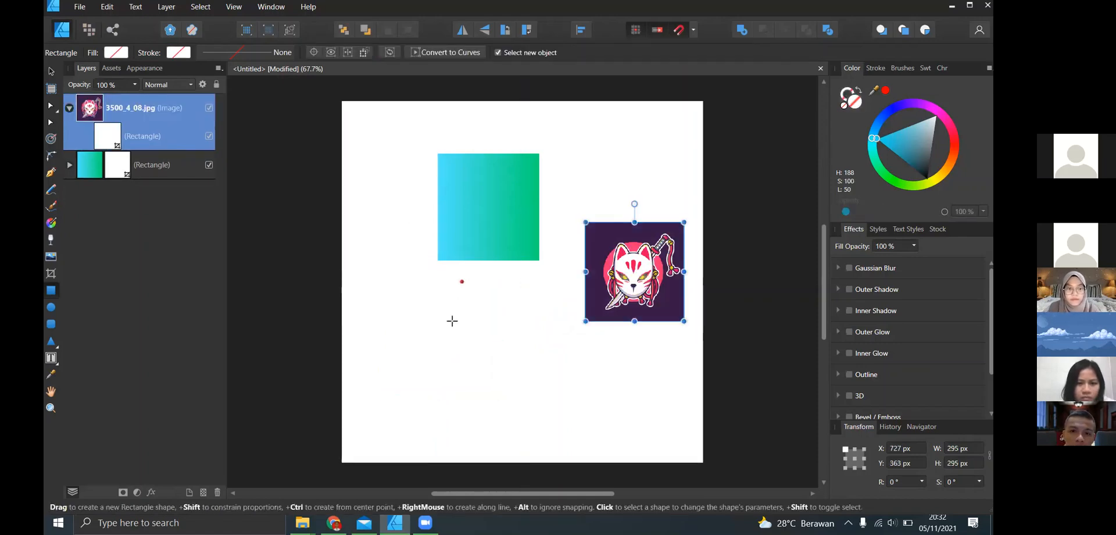
- Draw an unfilled rectangle below the gradient rectangle with no object selected, then undo it
{"action": "left_click", "coordinate": [51, 71]}
{"action": "left_click", "coordinate": [390, 298]}
{"action": "left_click", "coordinate": [51, 290]}
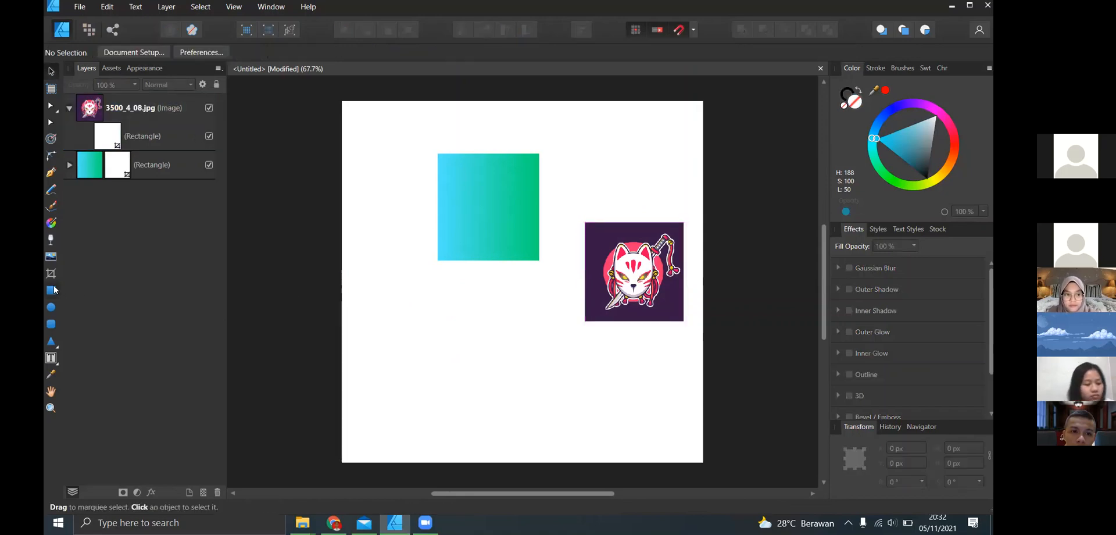
{"action": "left_click_drag", "start_coordinate": [399, 281], "coordinate": [471, 359]}
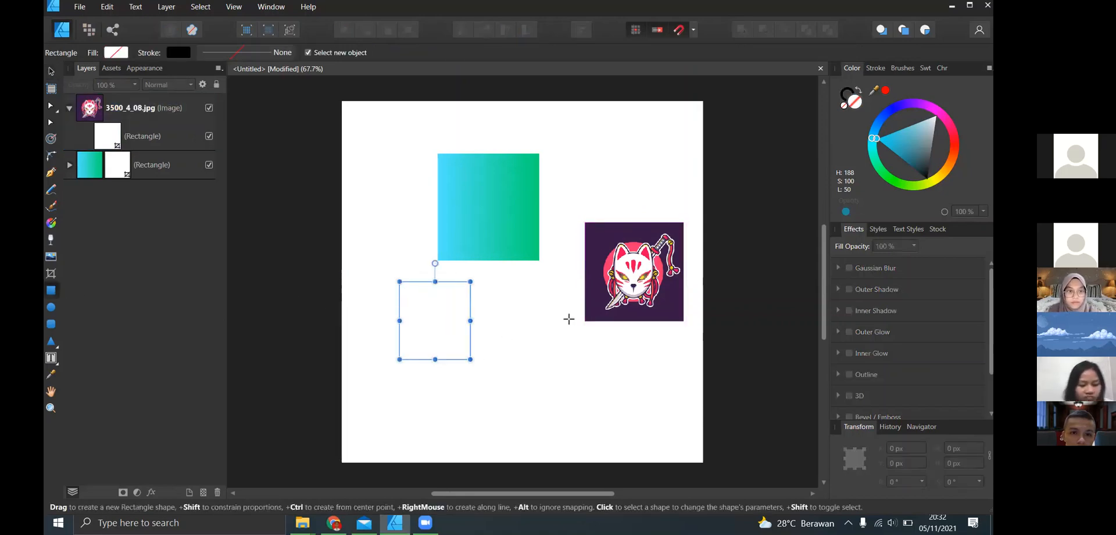
{"action": "key", "text": "ctrl+z"}
{"action": "key", "text": "ctrl+z"}
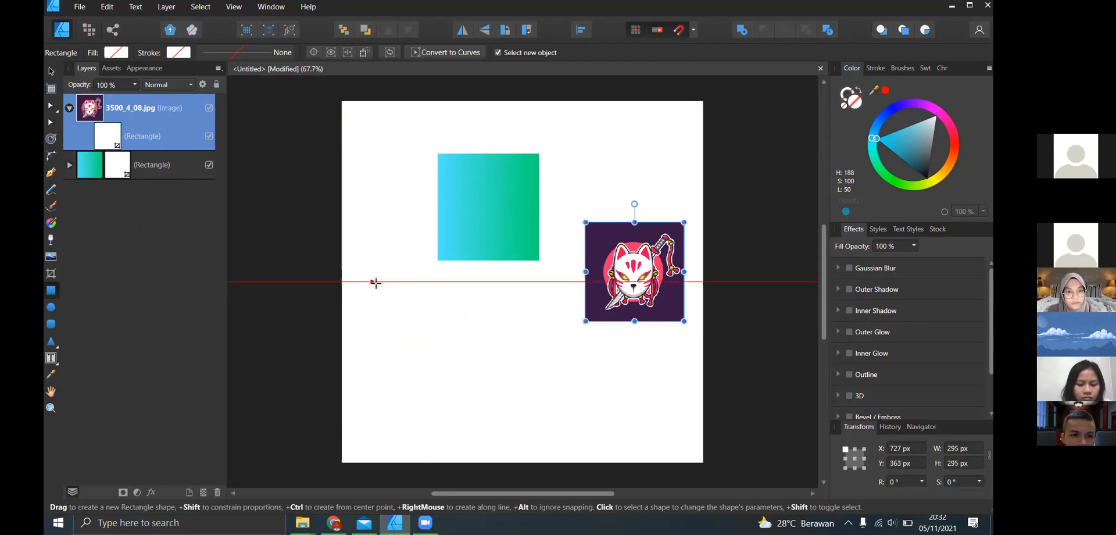
- Try drawing a freely proportioned rectangle and a proportion-locked square of about 350.5 px below the gradient rectangle, undoing each
{"action": "left_click_drag", "start_coordinate": [372, 282], "coordinate": [480, 367]}
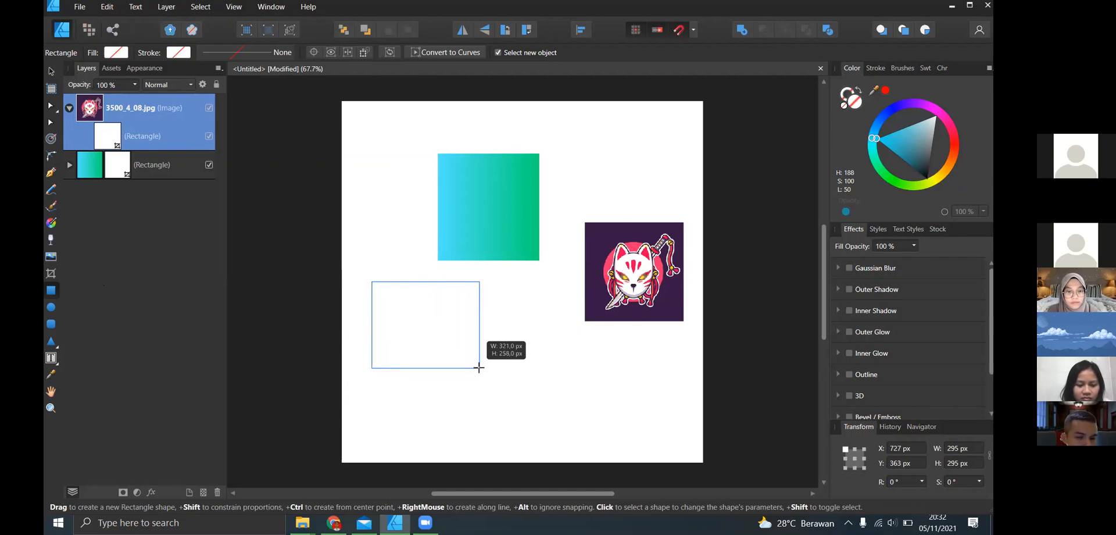
{"action": "left_click_drag", "start_coordinate": [485, 370], "coordinate": [473, 403]}
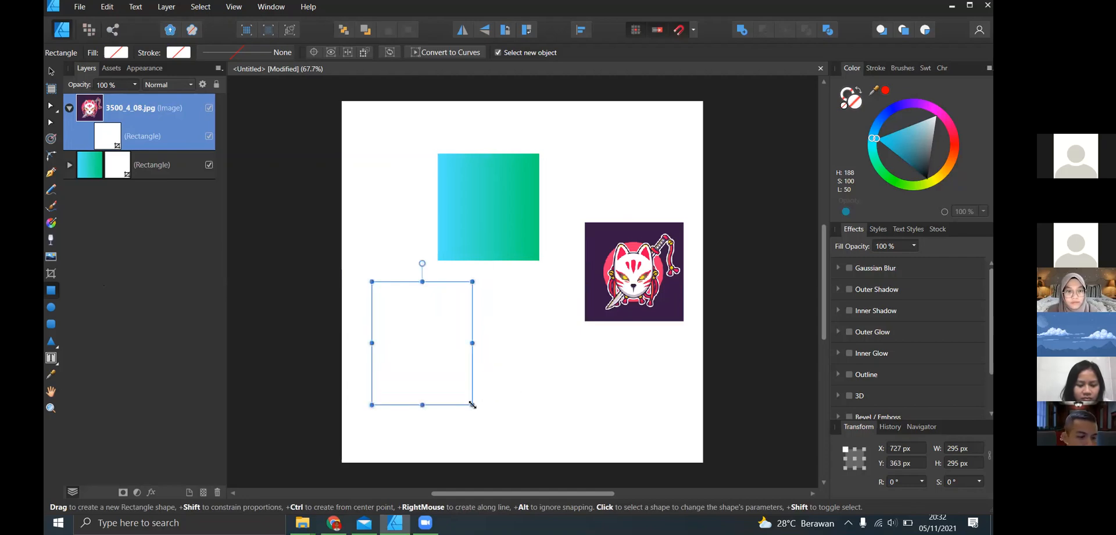
{"action": "key", "text": "ctrl+z"}
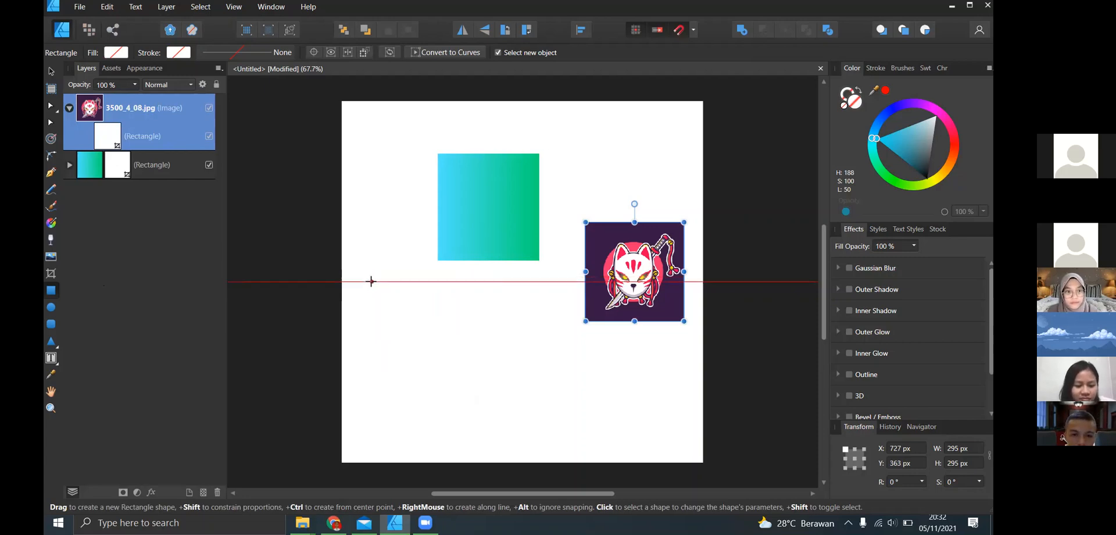
{"action": "left_click_drag", "start_coordinate": [371, 281], "coordinate": [476, 408]}
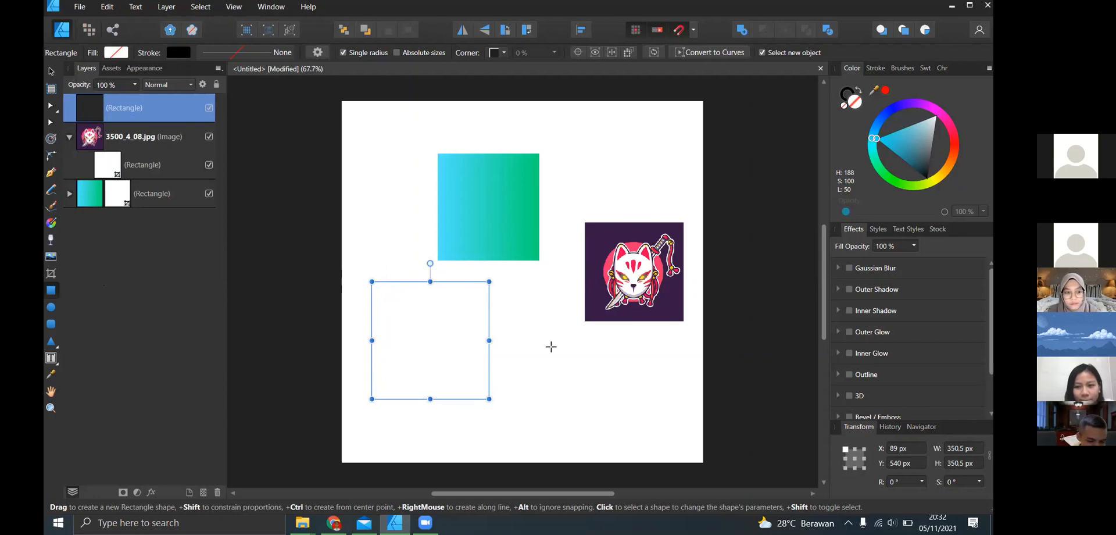
{"action": "key", "text": "ctrl+z"}
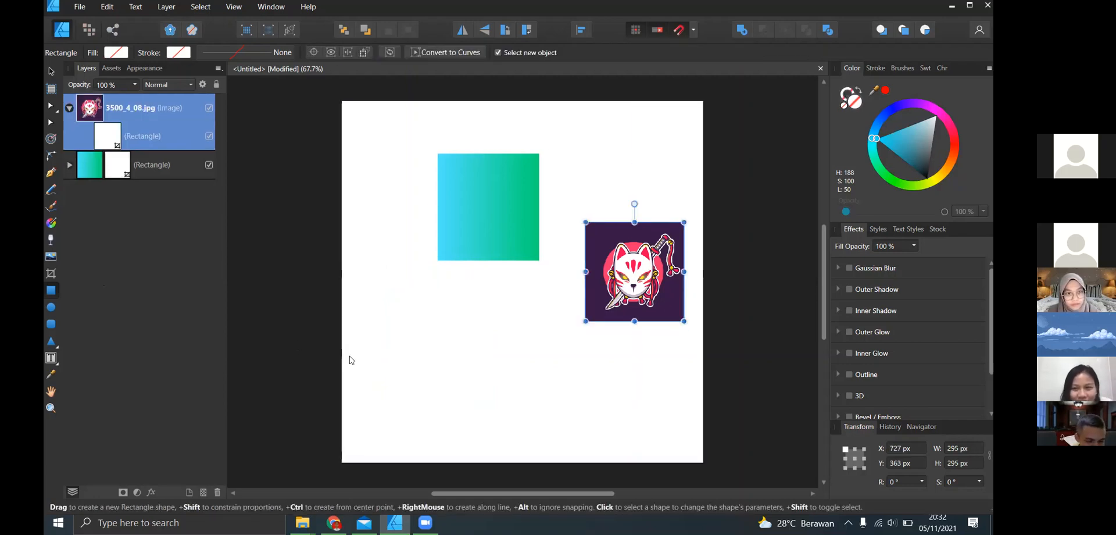
{"action": "key", "text": "ctrl"}
{"action": "key", "text": "ctrl"}
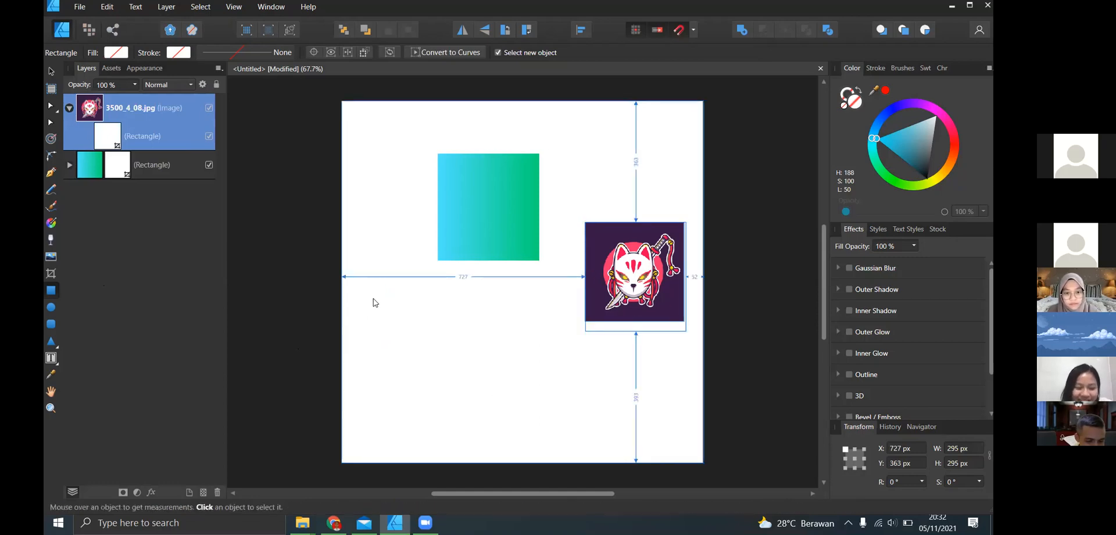
{"action": "key", "text": "ctrl"}
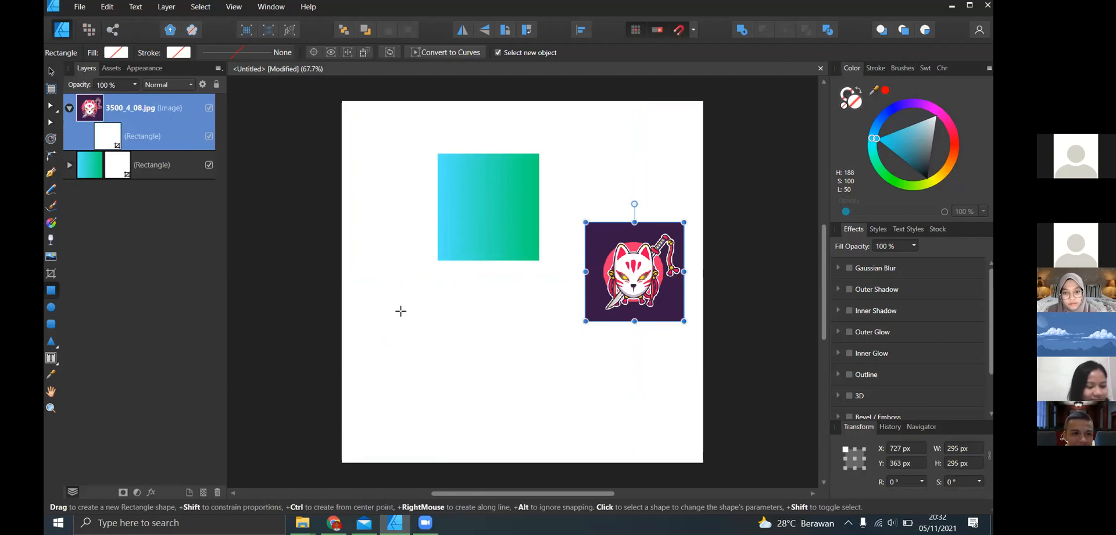
- Deselect the image, draw a square about 204 × 204 px outward from its centre near the page's left edge, and activate the Move tool
{"action": "left_click", "coordinate": [173, 299]}
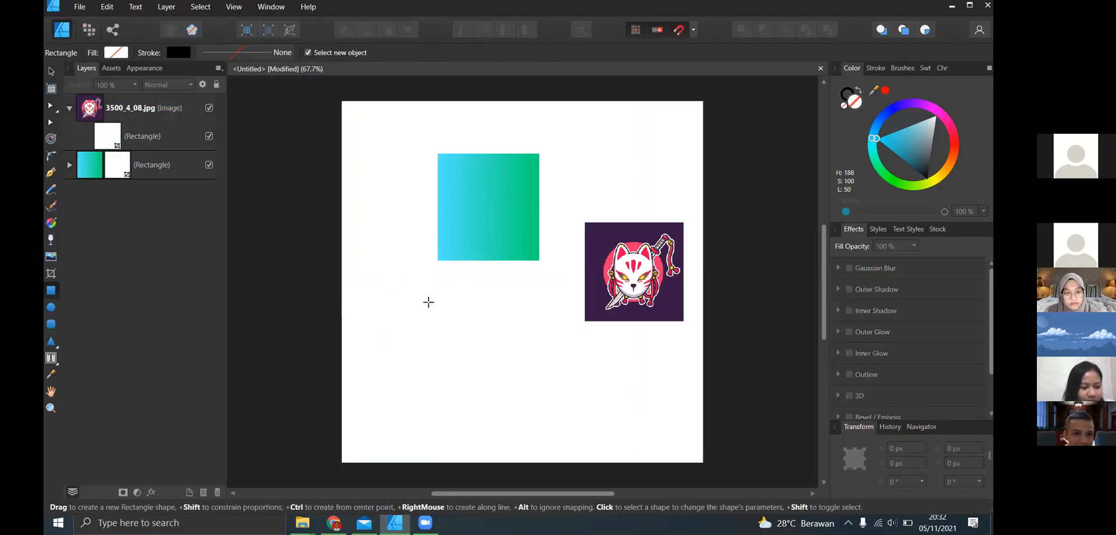
{"action": "left_click_drag", "start_coordinate": [383, 290], "coordinate": [418, 322]}
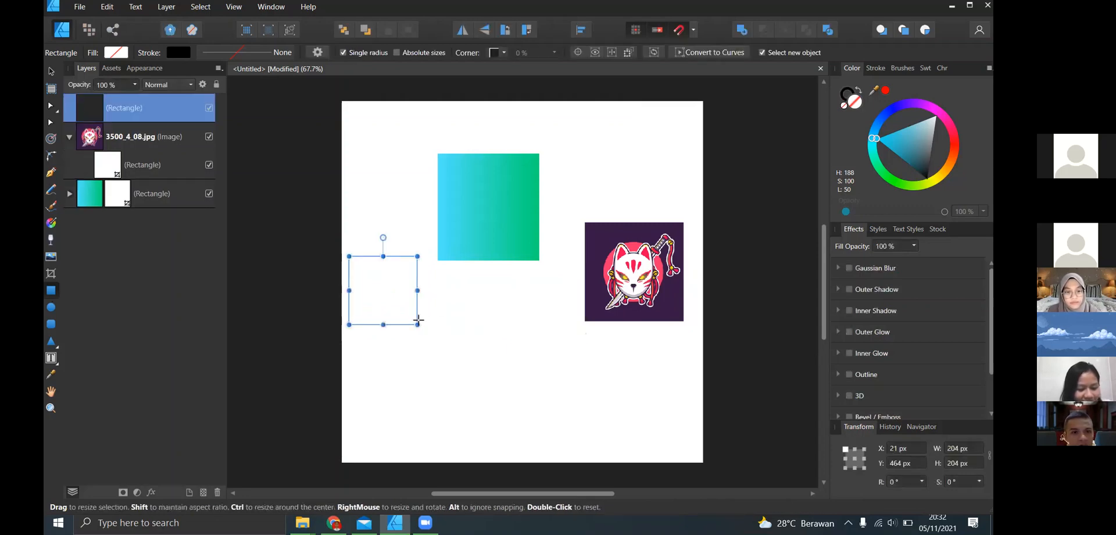
{"action": "key", "text": "v"}
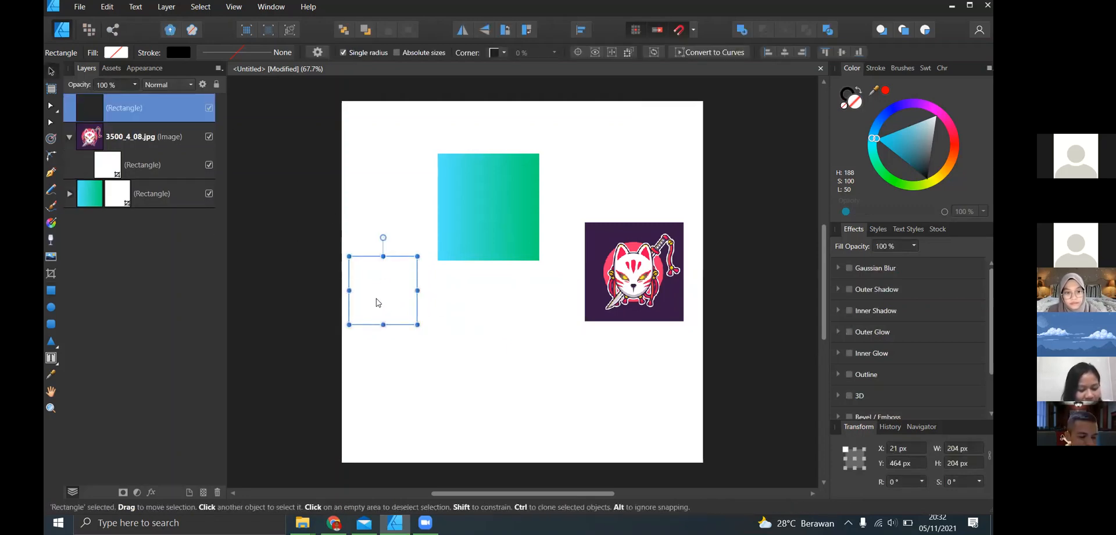
- Move the square below the gradient rectangle, draw two more squares of about 244 px and 225 px, and undo everything back to the image
{"action": "left_click_drag", "start_coordinate": [378, 300], "coordinate": [445, 322]}
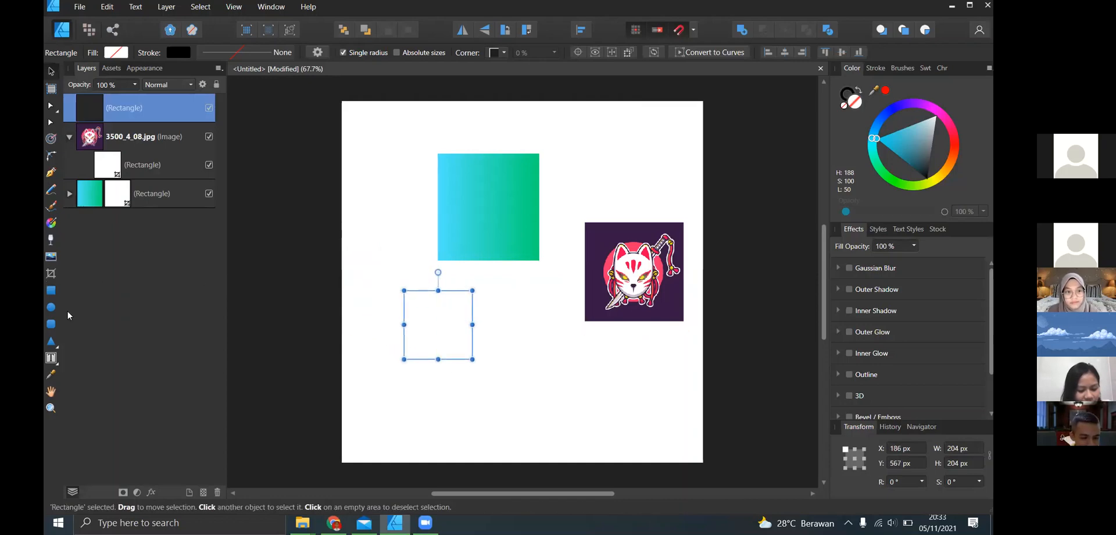
{"action": "left_click", "coordinate": [50, 290]}
{"action": "left_click_drag", "start_coordinate": [503, 331], "coordinate": [586, 413]}
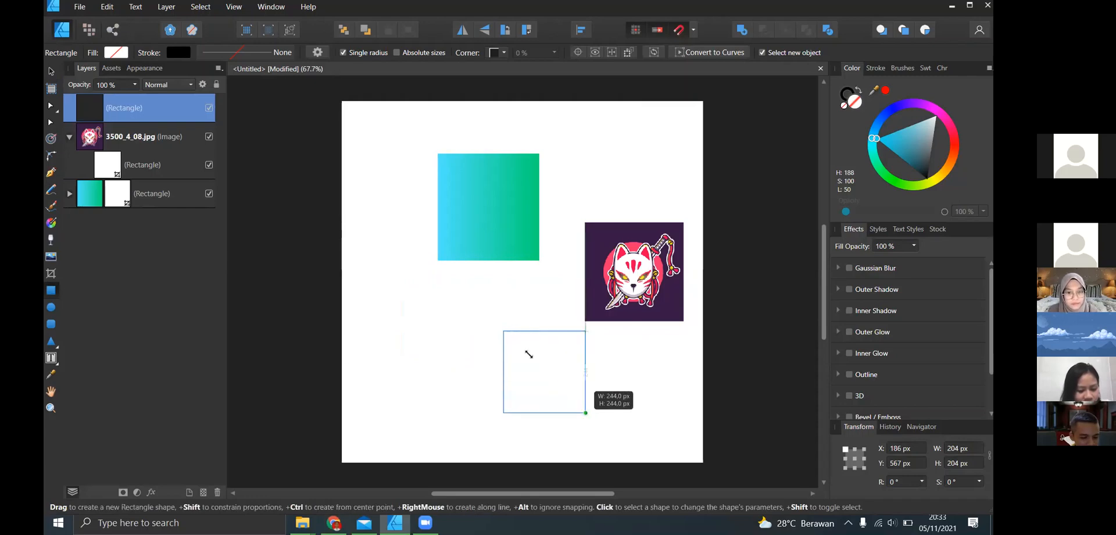
{"action": "left_click_drag", "start_coordinate": [377, 290], "coordinate": [453, 365]}
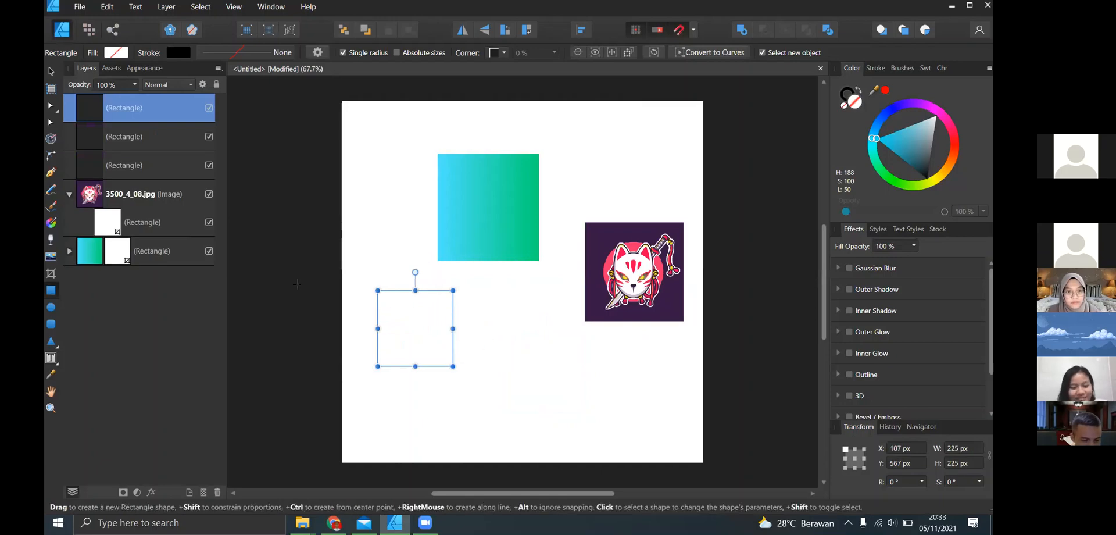
{"action": "key", "text": "ctrl+z"}
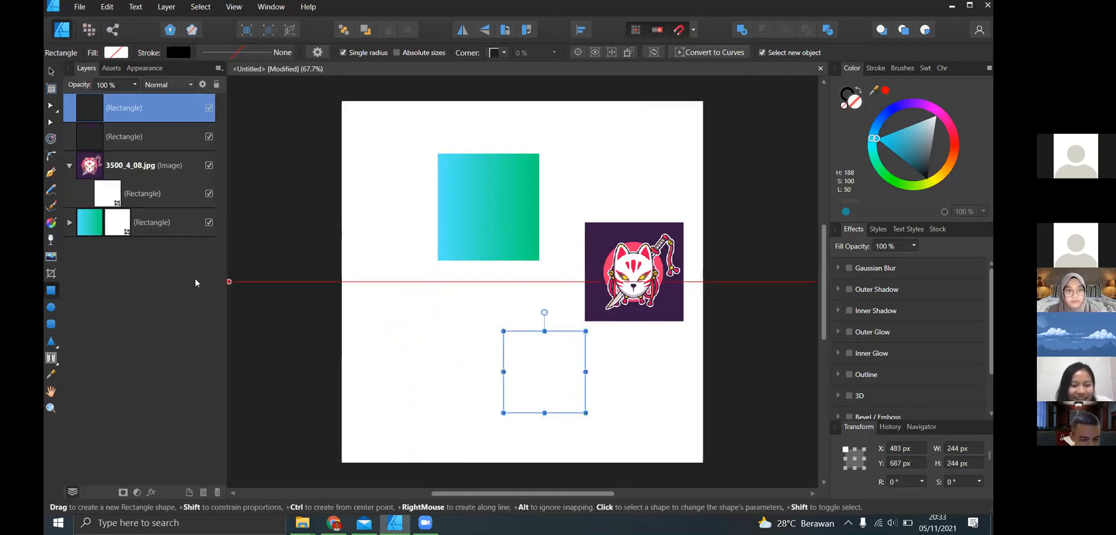
{"action": "key", "text": "ctrl+z"}
{"action": "key", "text": "ctrl+z"}
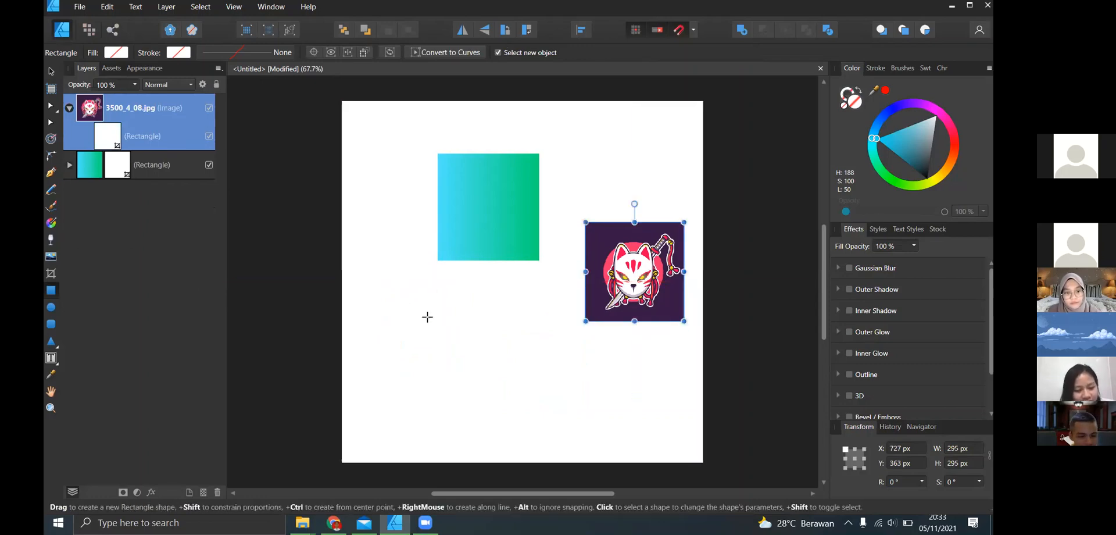
- Try drawing a 367 px square outward from its centre and another rectangle below the gradient rectangle, undoing each
{"action": "left_click_drag", "start_coordinate": [427, 317], "coordinate": [489, 379]}
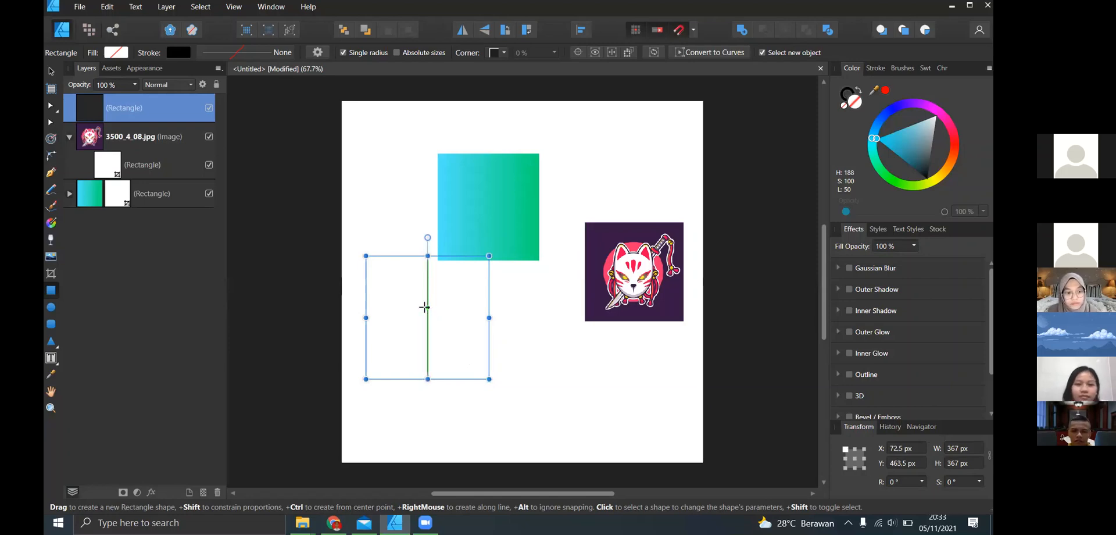
{"action": "key", "text": "ctrl+z"}
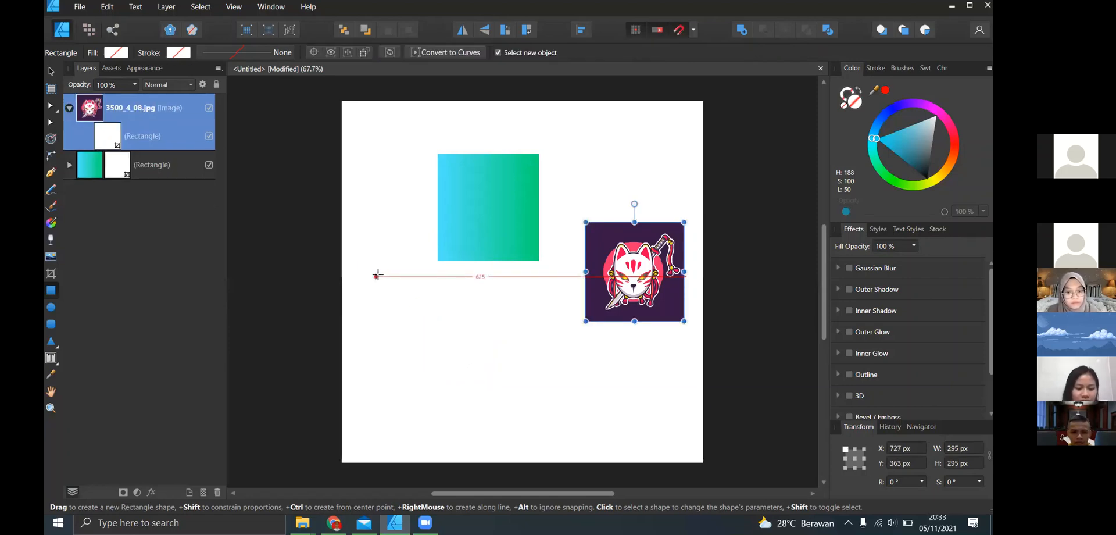
{"action": "left_click_drag", "start_coordinate": [377, 275], "coordinate": [488, 399]}
{"action": "key", "text": "ctrl+z"}
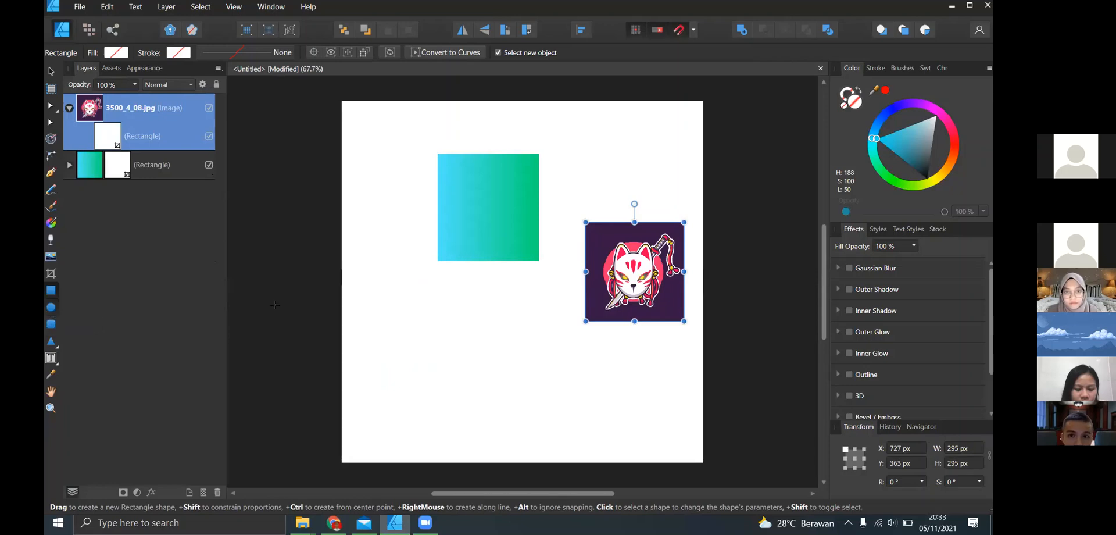
- Delete the fox-mask image, try an ellipse about 281 × 242 px below the gradient rectangle, and undo the ellipse
{"action": "key", "text": "m"}
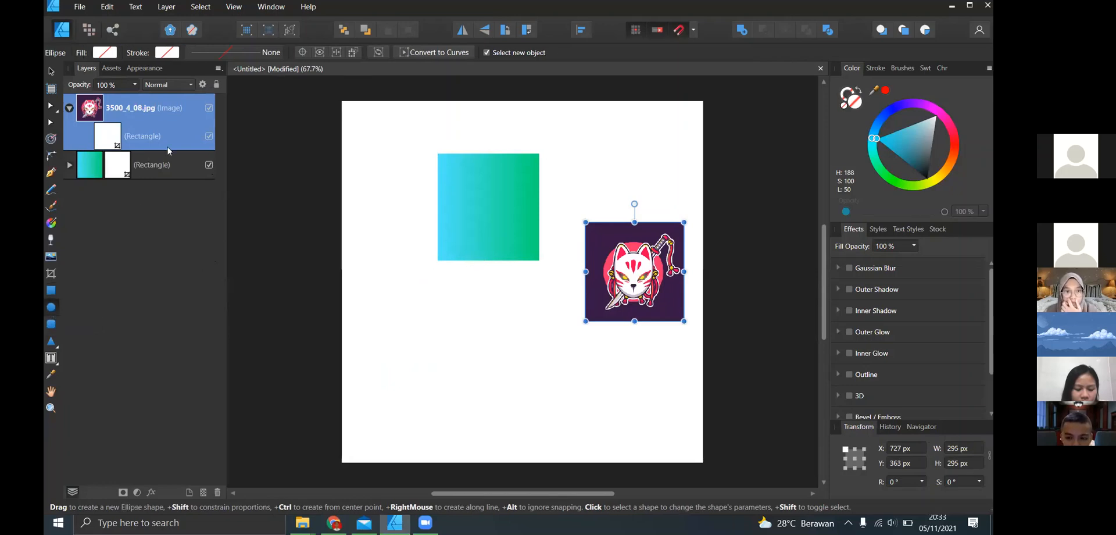
{"action": "key", "text": "Delete"}
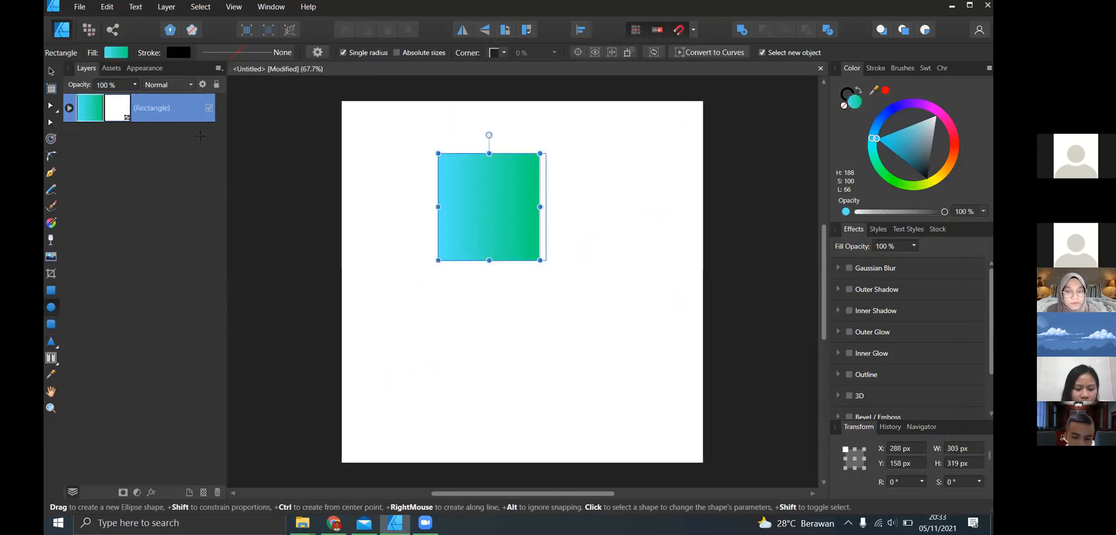
{"action": "left_click_drag", "start_coordinate": [401, 303], "coordinate": [495, 384]}
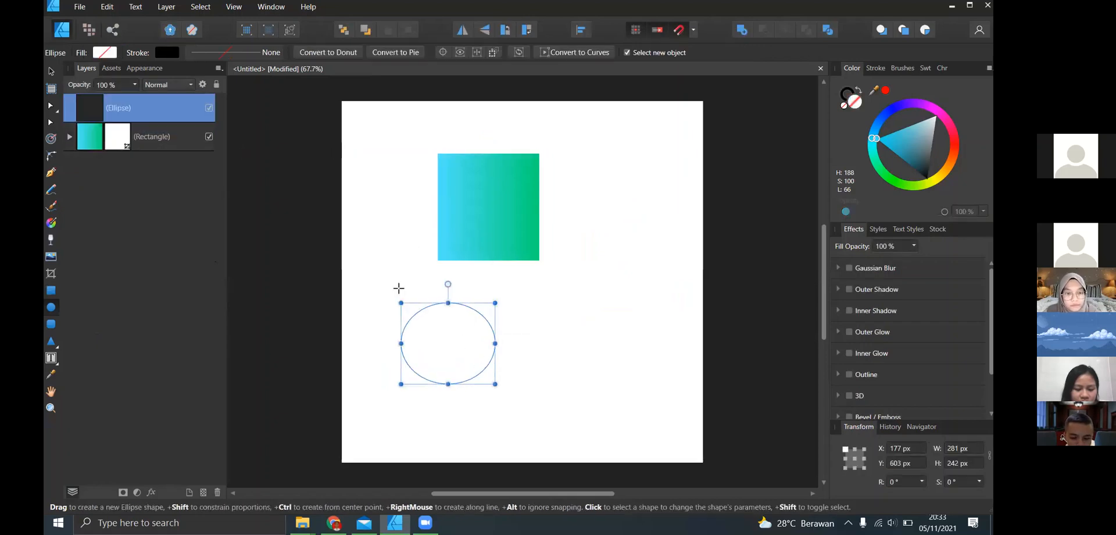
{"action": "key", "text": "ctrl+z"}
{"action": "key", "text": "ctrl+z"}
{"action": "key", "text": "ctrl+z"}
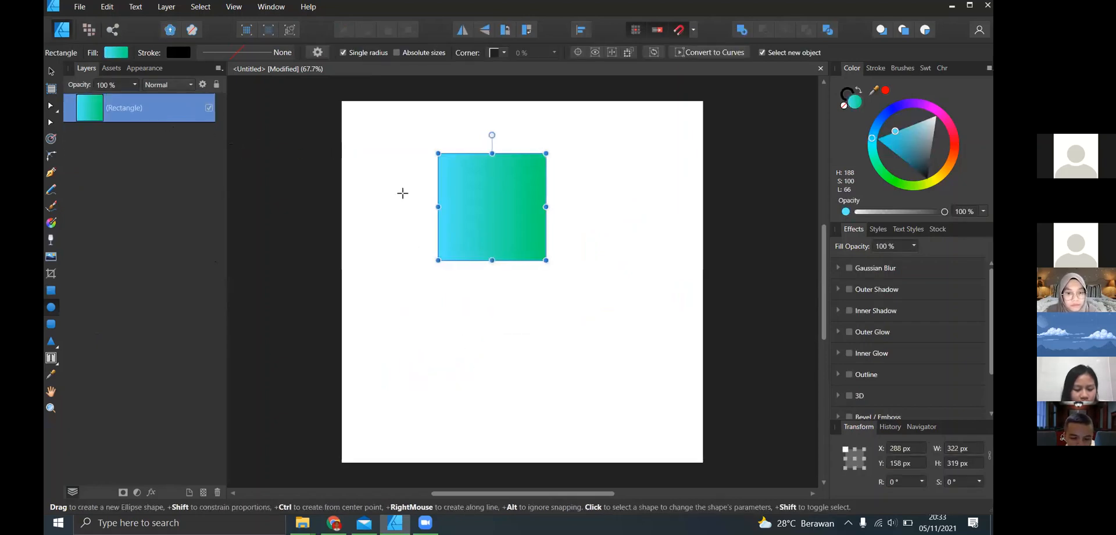
- Delete the gradient rectangle and discard a trial ellipse drawn in its place, leaving the page empty
{"action": "key", "text": "Delete"}
{"action": "left_click_drag", "start_coordinate": [421, 240], "coordinate": [515, 379]}
{"action": "key", "text": "Delete"}
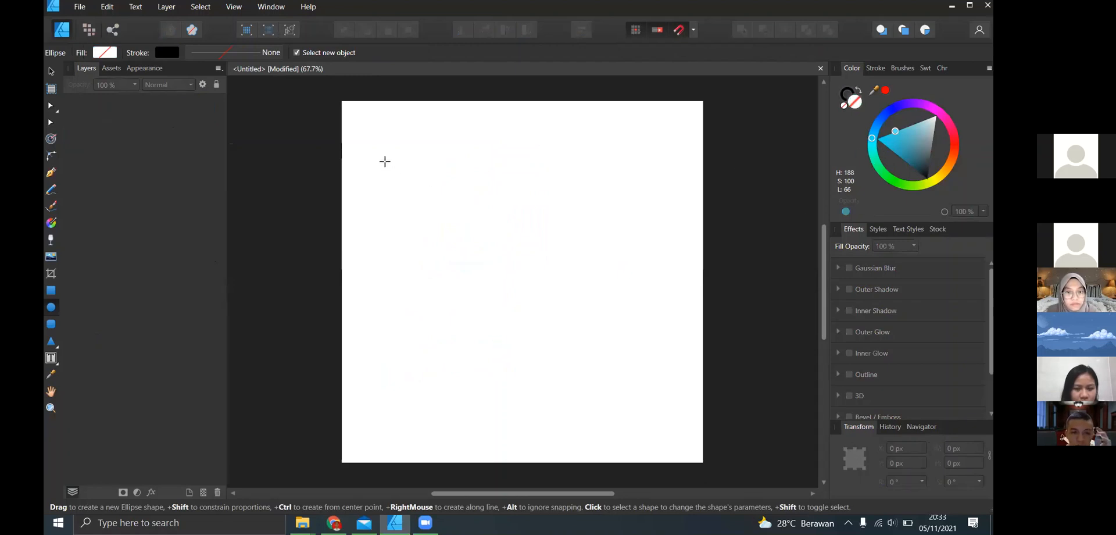
- Draw a near-circular ellipse about 453 × 458 px, fill it with light blue, and delete it
{"action": "left_click_drag", "start_coordinate": [385, 162], "coordinate": [536, 314]}
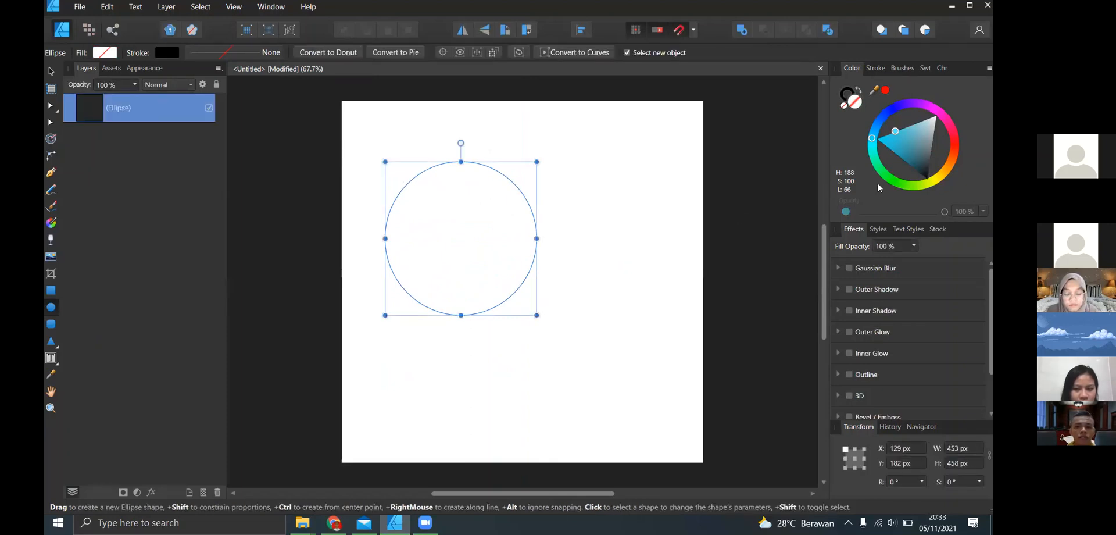
{"action": "left_click", "coordinate": [887, 139]}
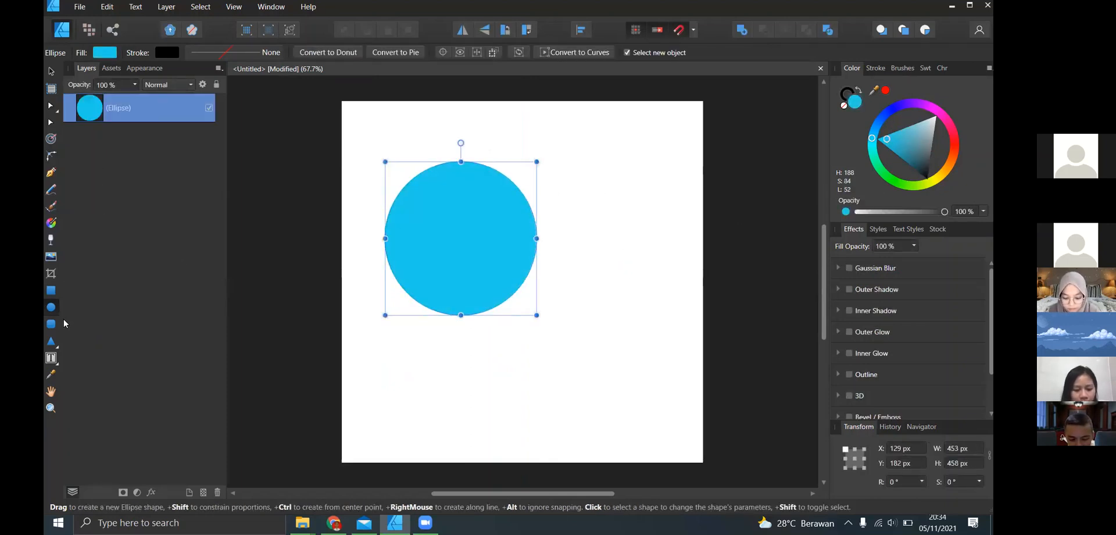
{"action": "key", "text": "Delete"}
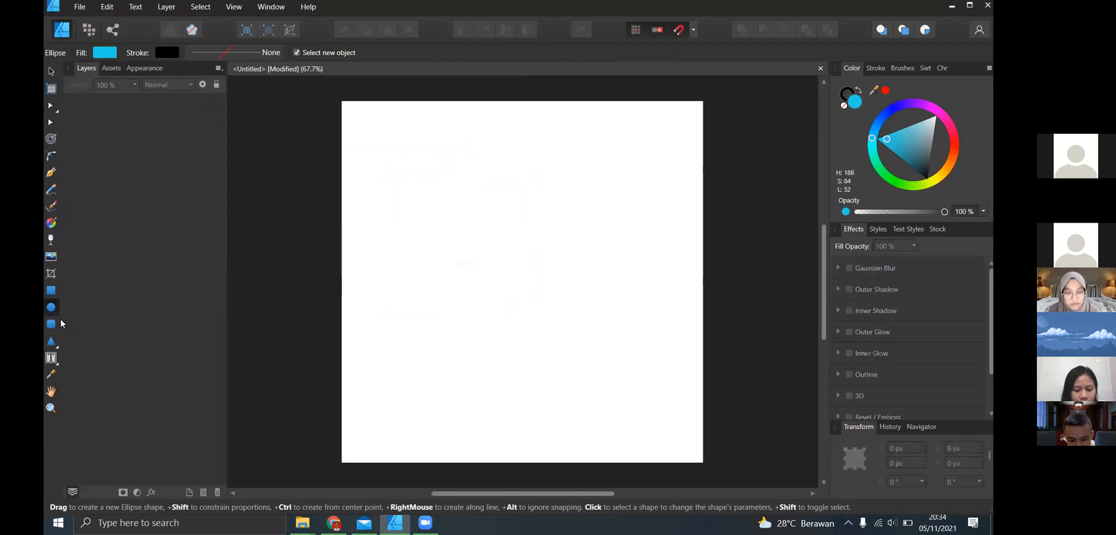
- Draw a blue rounded rectangle about 396 × 381 px in the upper half of the page and delete it
{"action": "left_click", "coordinate": [52, 324]}
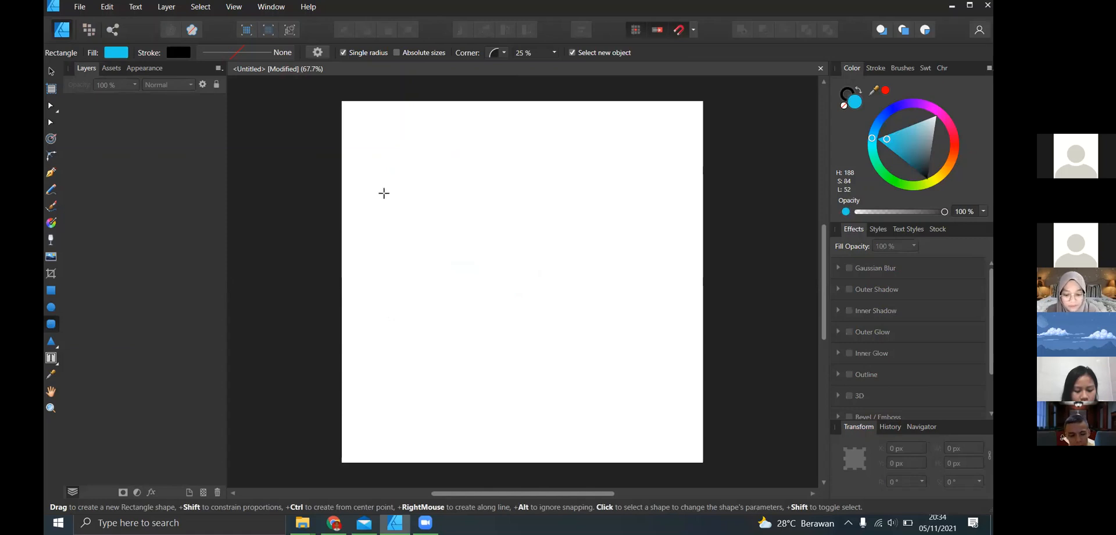
{"action": "left_click_drag", "start_coordinate": [395, 172], "coordinate": [528, 300]}
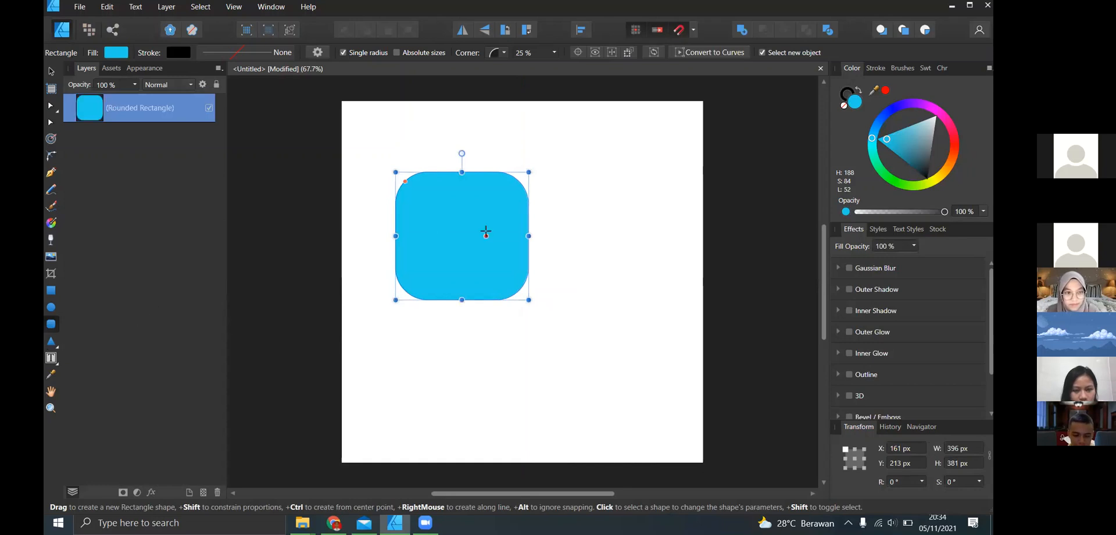
{"action": "key", "text": "Delete"}
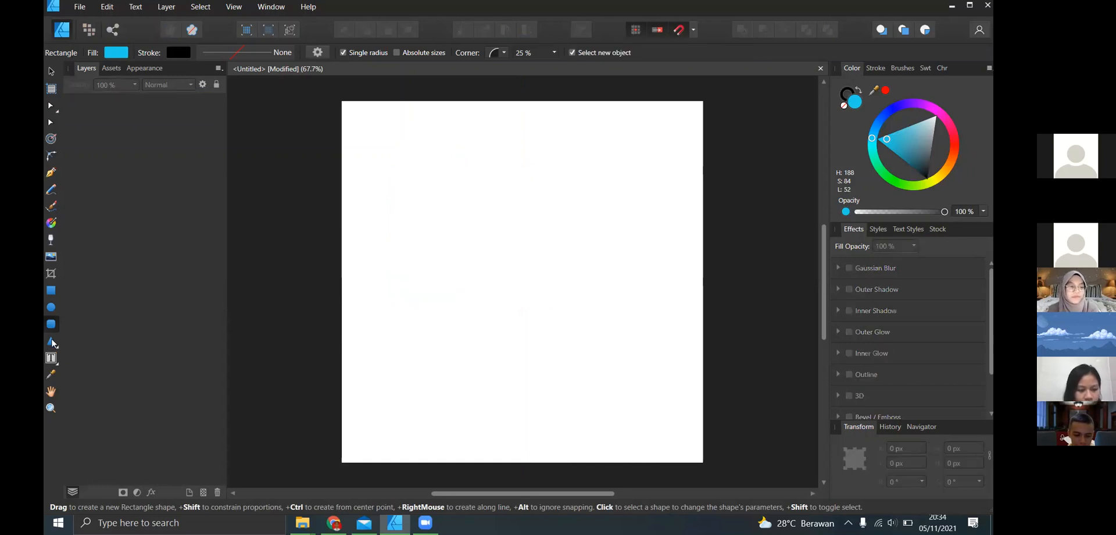
- Draw a triangle about 309 × 351 px and a double star widened to about 306 × 321 px beside it, then undo both shapes
{"action": "left_click", "coordinate": [51, 342]}
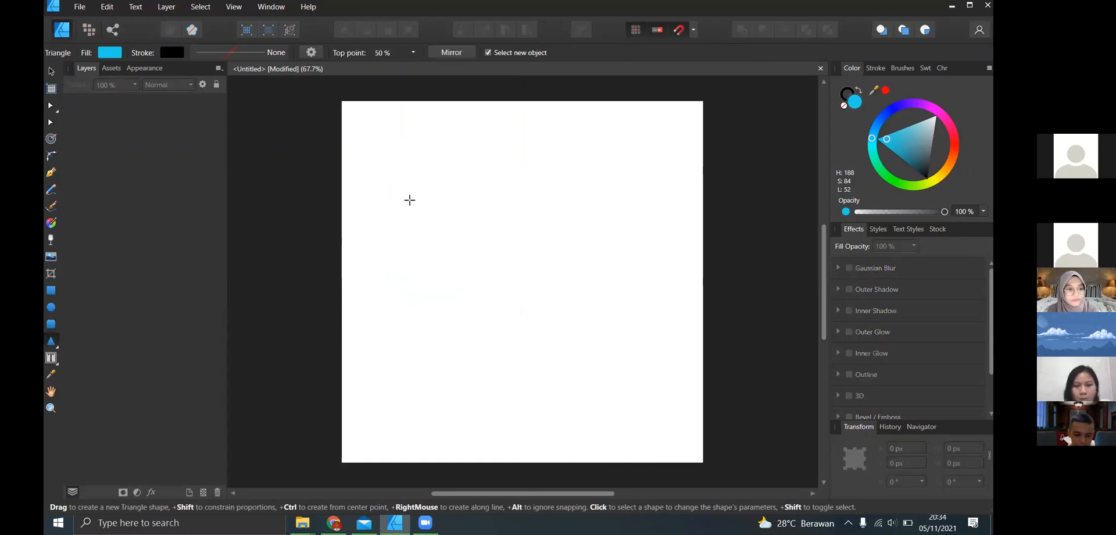
{"action": "left_click_drag", "start_coordinate": [406, 164], "coordinate": [510, 281]}
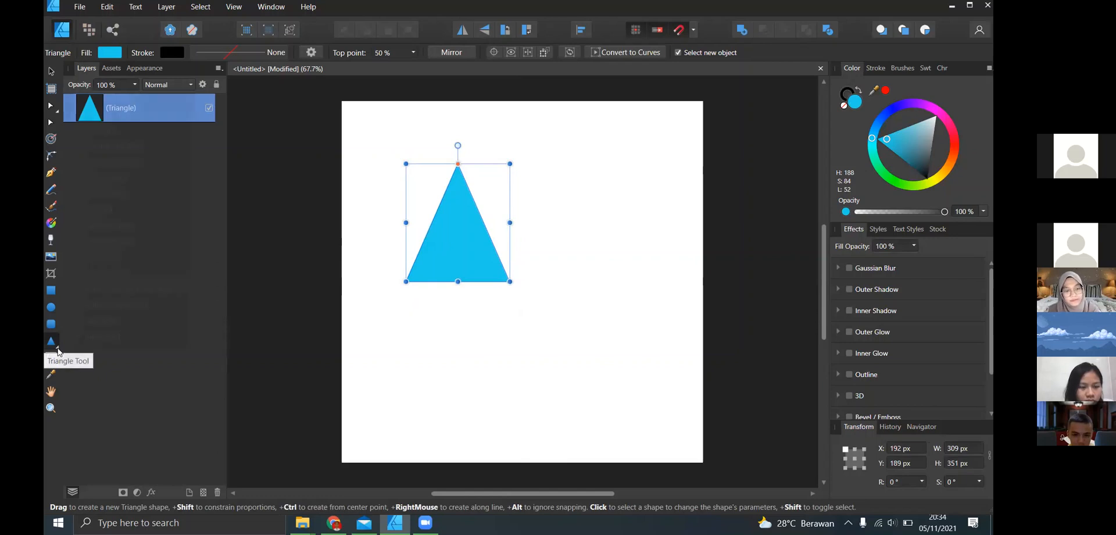
{"action": "left_click", "coordinate": [58, 351]}
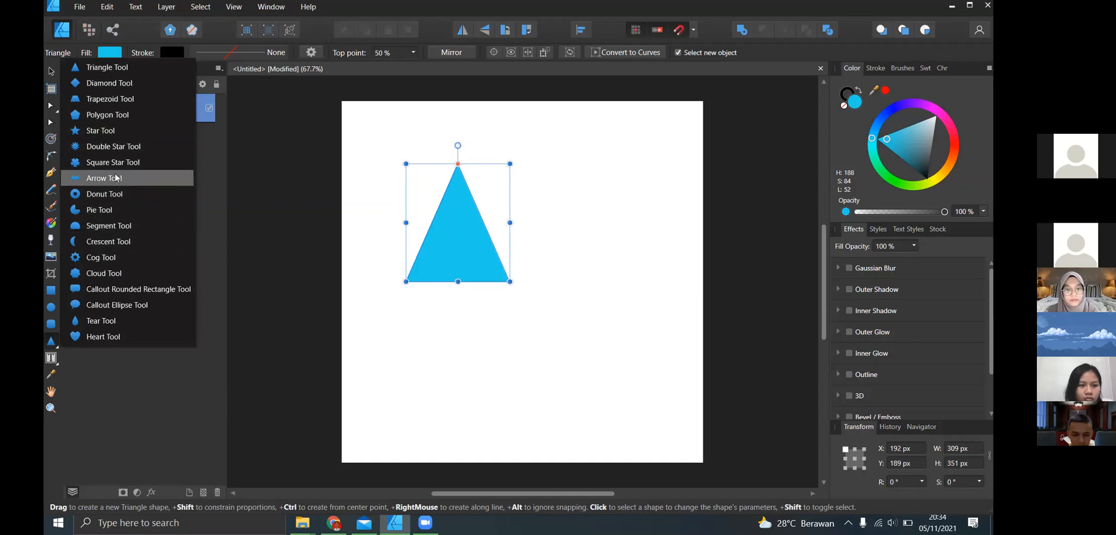
{"action": "left_click", "coordinate": [117, 146]}
{"action": "left_click_drag", "start_coordinate": [576, 184], "coordinate": [638, 292]}
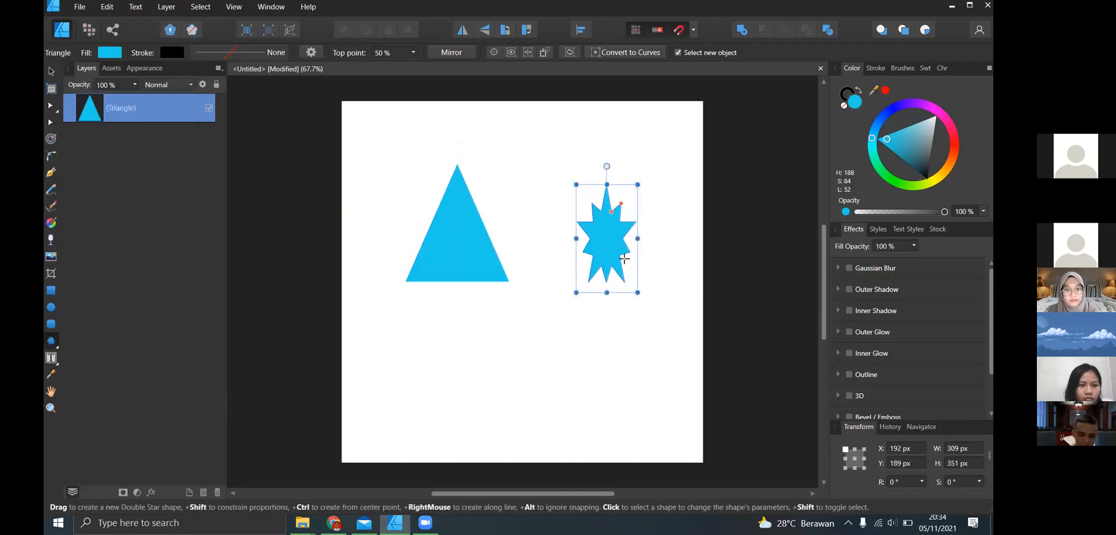
{"action": "left_click_drag", "start_coordinate": [638, 239], "coordinate": [678, 234]}
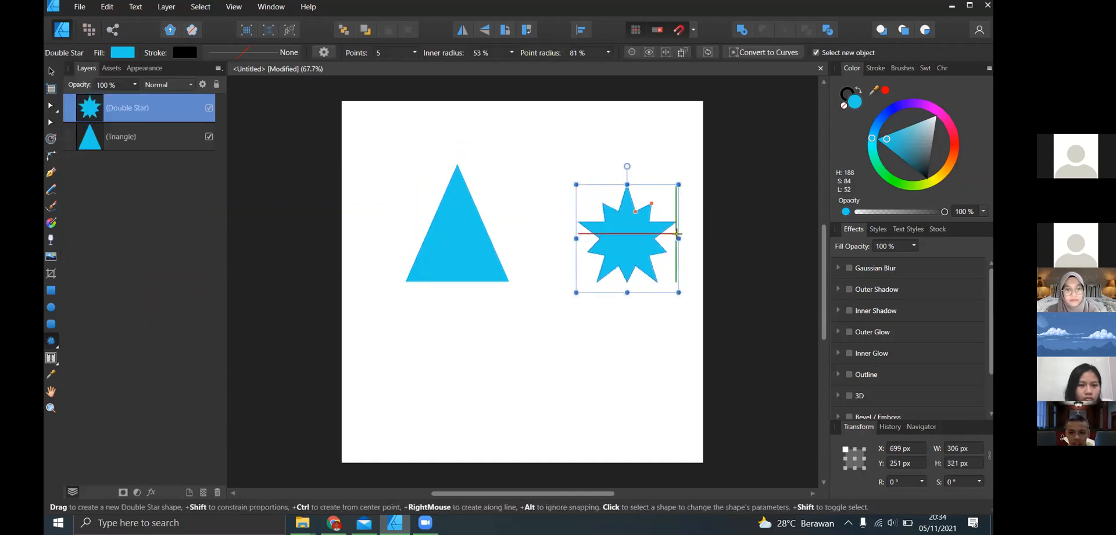
{"action": "key", "text": "ctrl+z"}
{"action": "key", "text": "ctrl+z"}
{"action": "key", "text": "ctrl+z"}
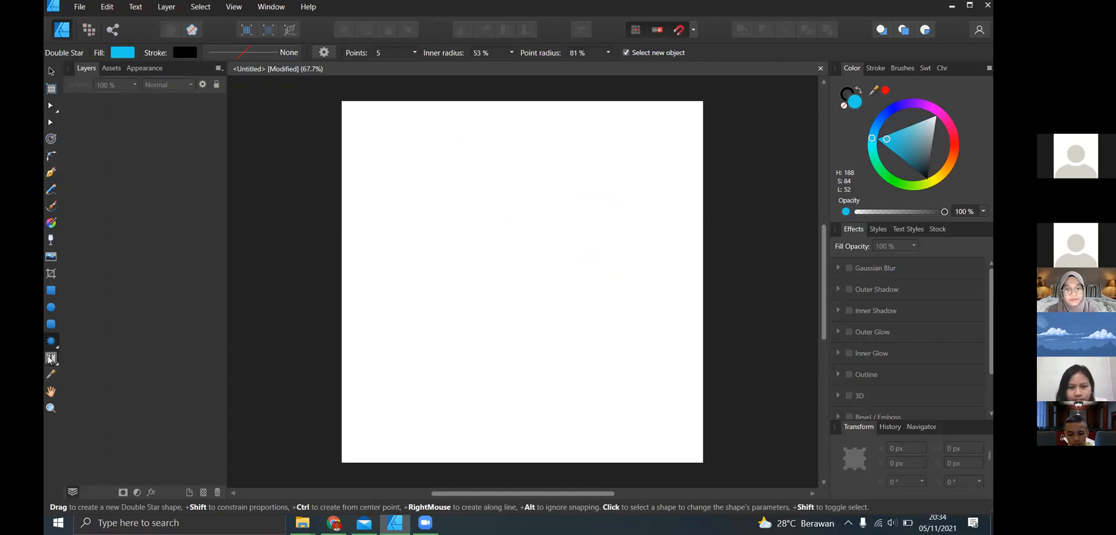
- Switch from the Frame Text tool to the Artistic Text tool and start a text object near the page's upper-left corner
{"action": "left_click", "coordinate": [51, 358]}
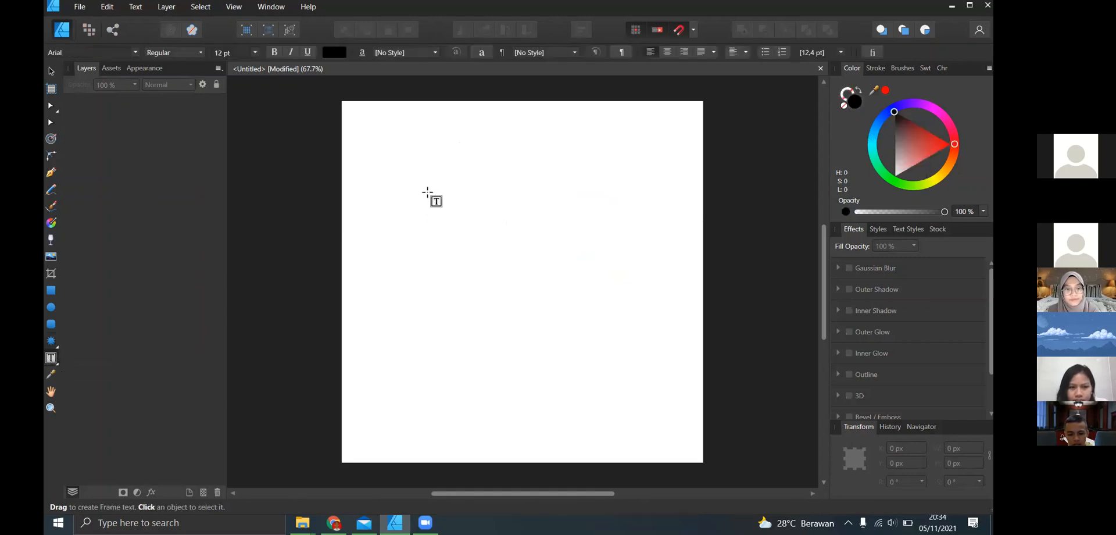
{"action": "left_click", "coordinate": [59, 365]}
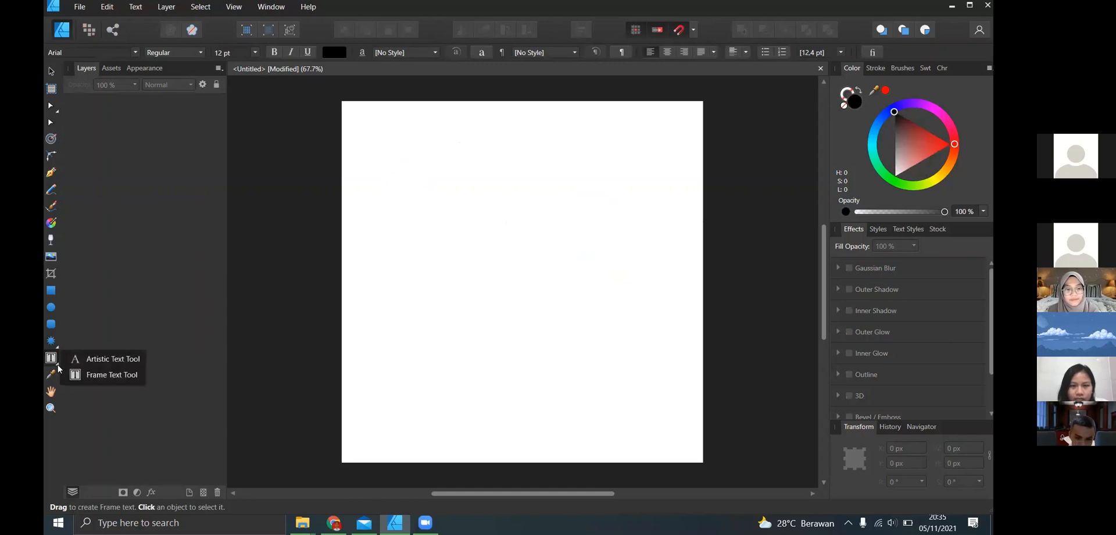
{"action": "left_click", "coordinate": [129, 364]}
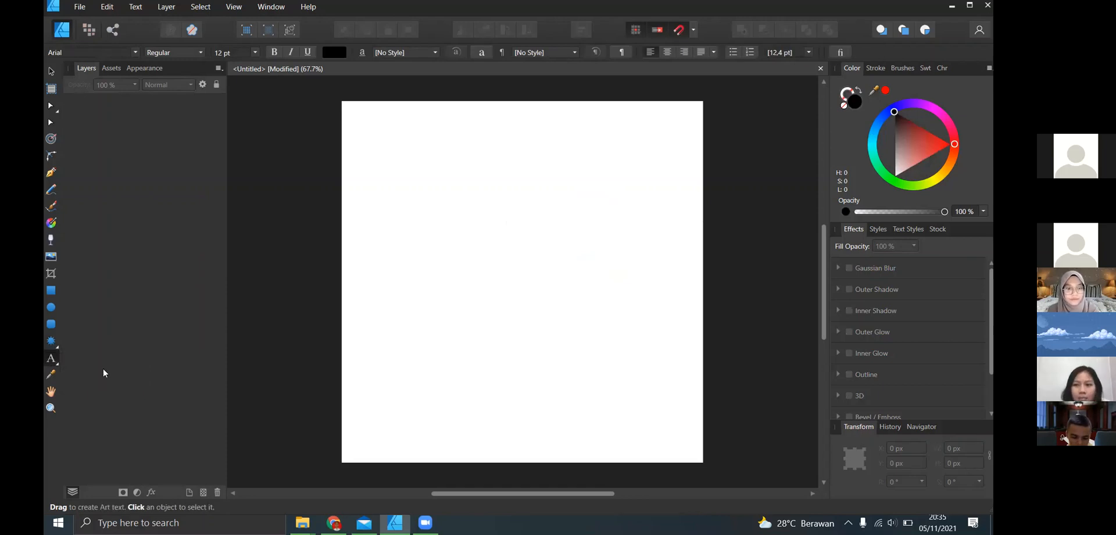
{"action": "left_click", "coordinate": [56, 365]}
{"action": "left_click", "coordinate": [361, 143]}
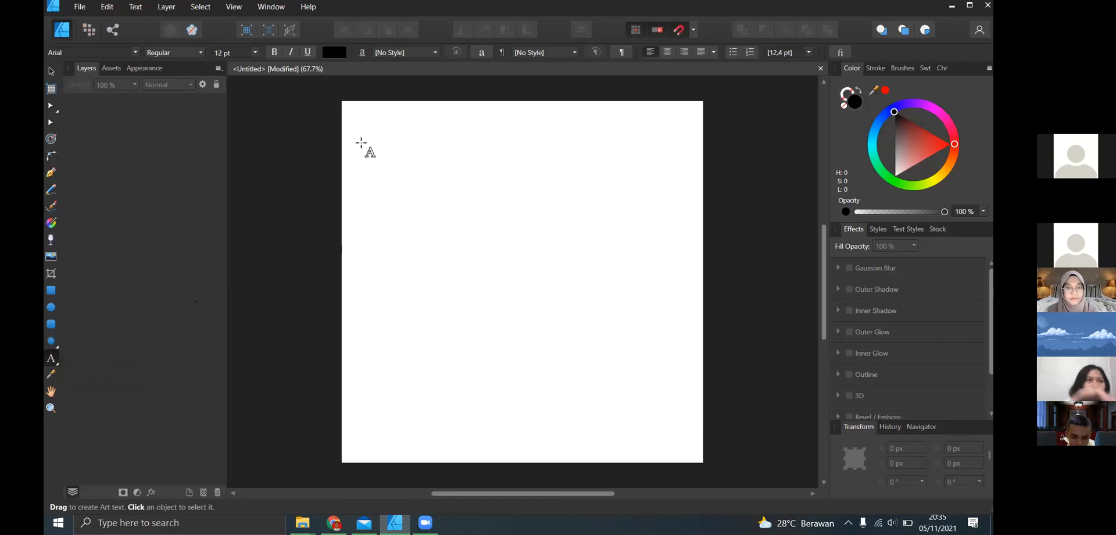
{"action": "left_click", "coordinate": [369, 137]}
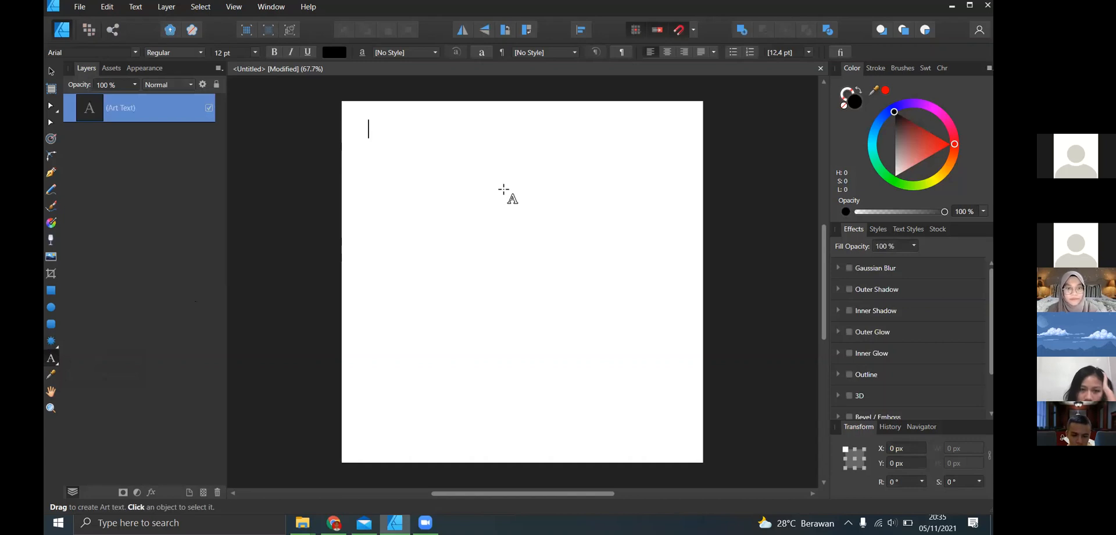
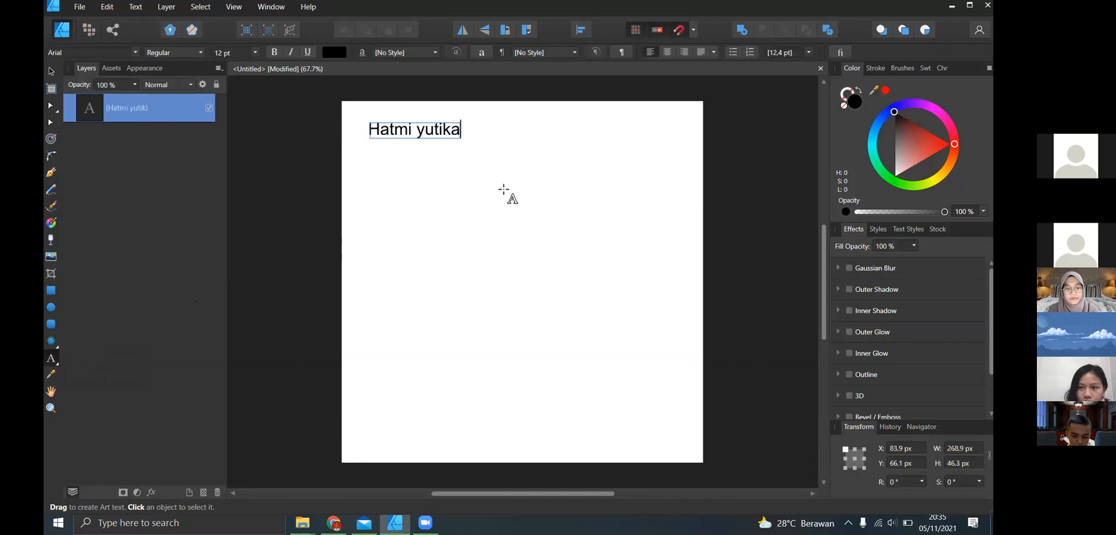
- Enter a person's name followed by "bla bla bla" as the artistic text, correcting the mistyped beginning
{"action": "type", "text": " b"}
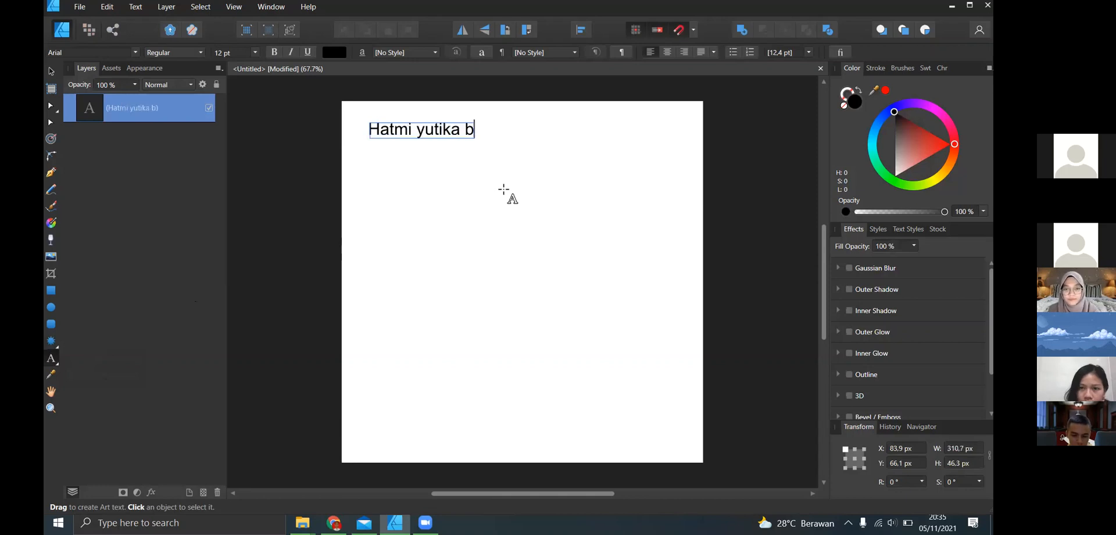
{"action": "type", "text": "la bla bla"}
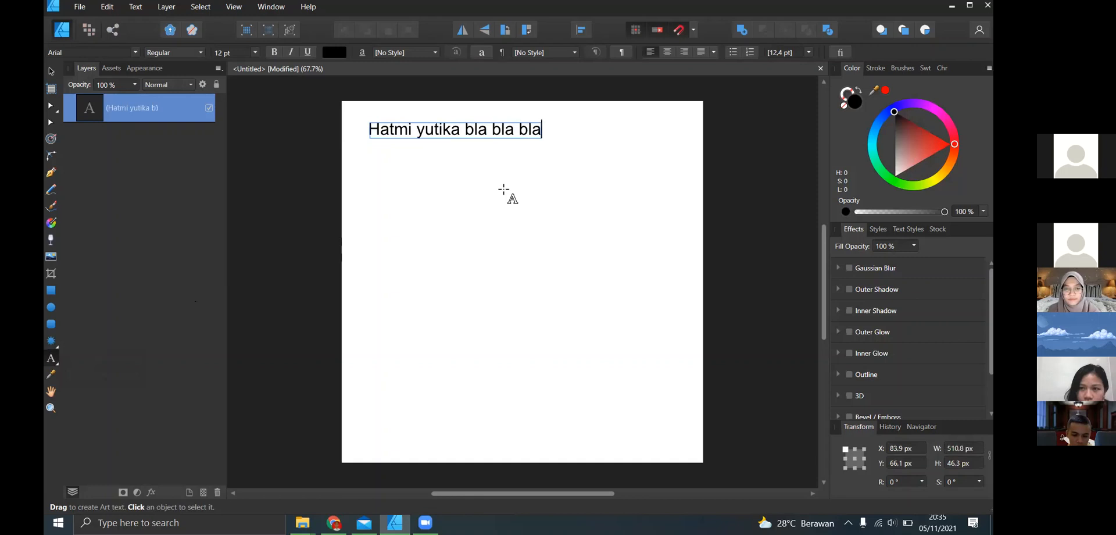
{"action": "type", "text": " bla bla b"}
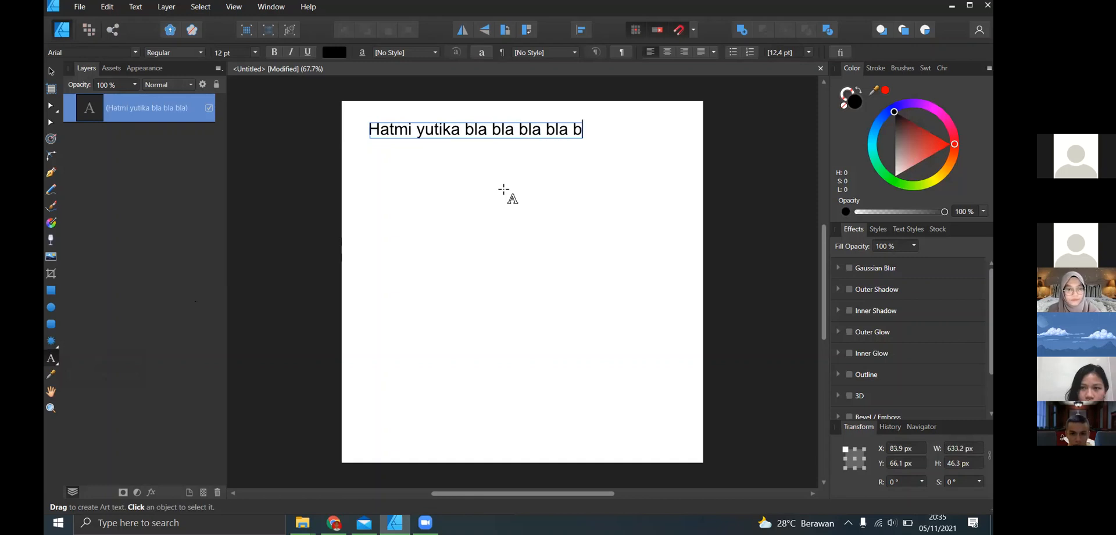
{"action": "type", "text": "la"}
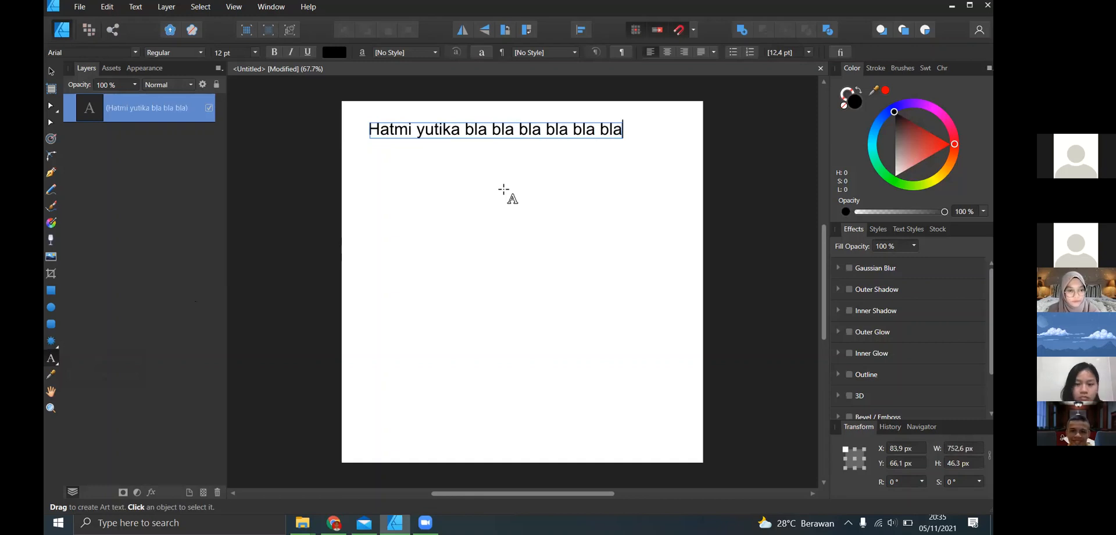
{"action": "type", "text": " bla"}
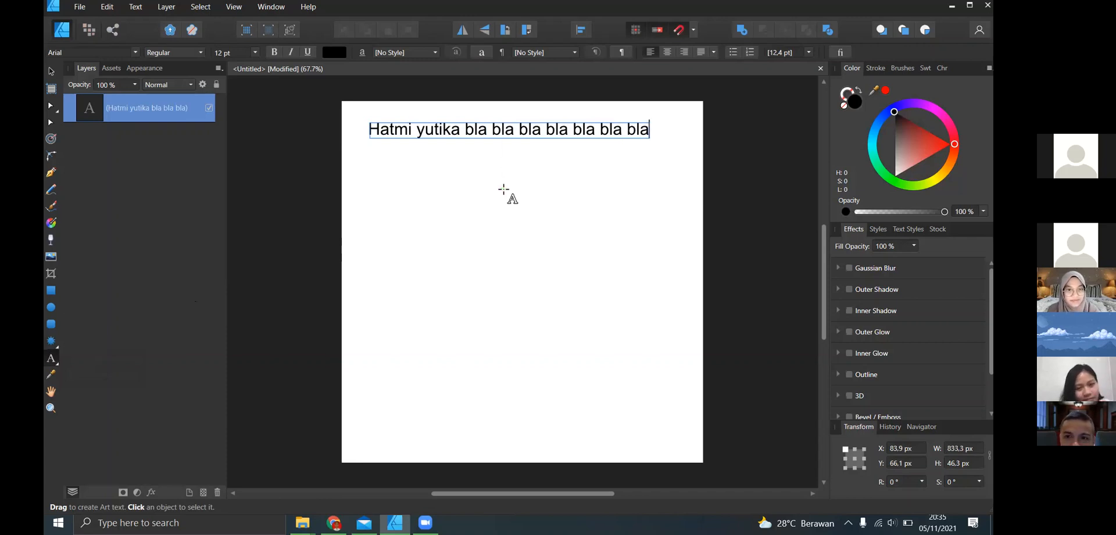
{"action": "type", "text": " bla bla b"}
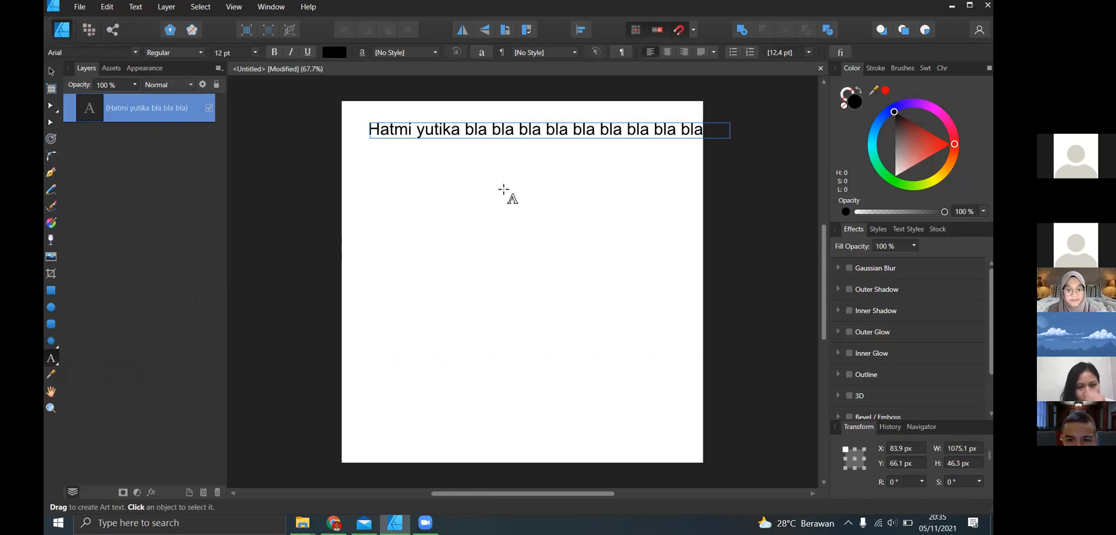
{"action": "type", "text": "la"}
- Add a second line to the artistic text containing the person's name in lowercase, and finish editing the text
{"action": "key", "text": "Return"}
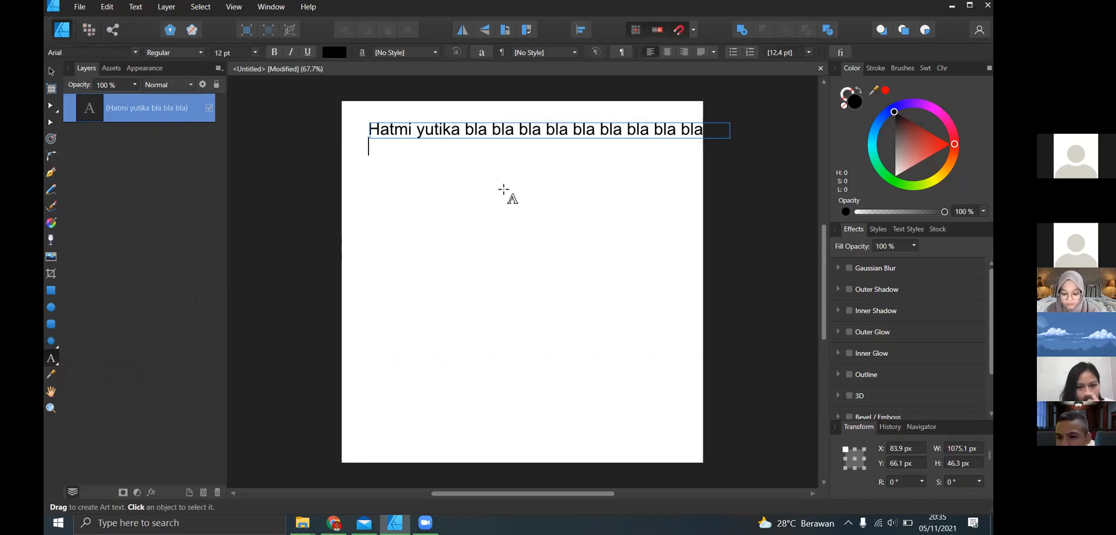
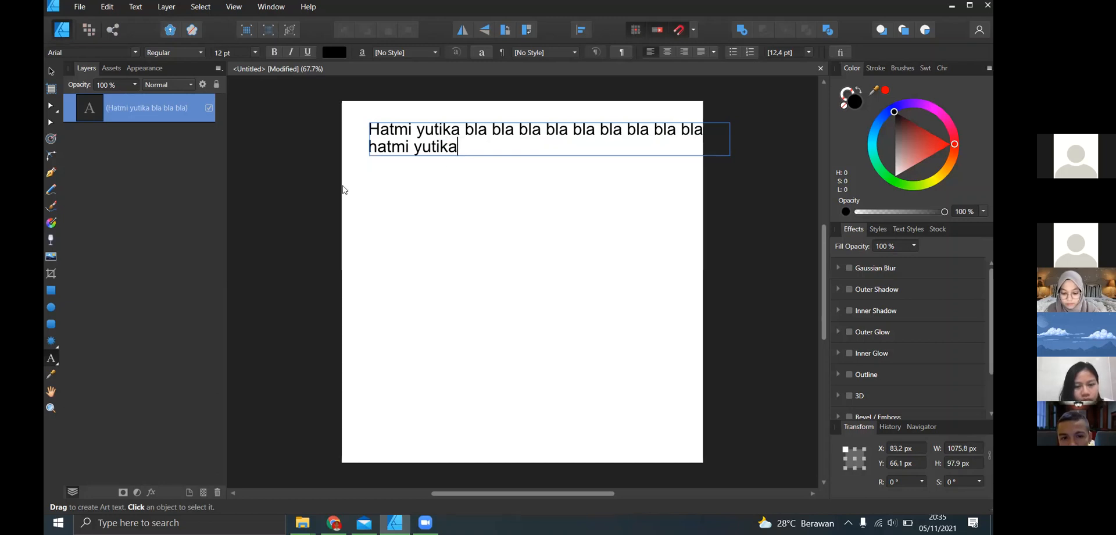
{"action": "key", "text": "Escape"}
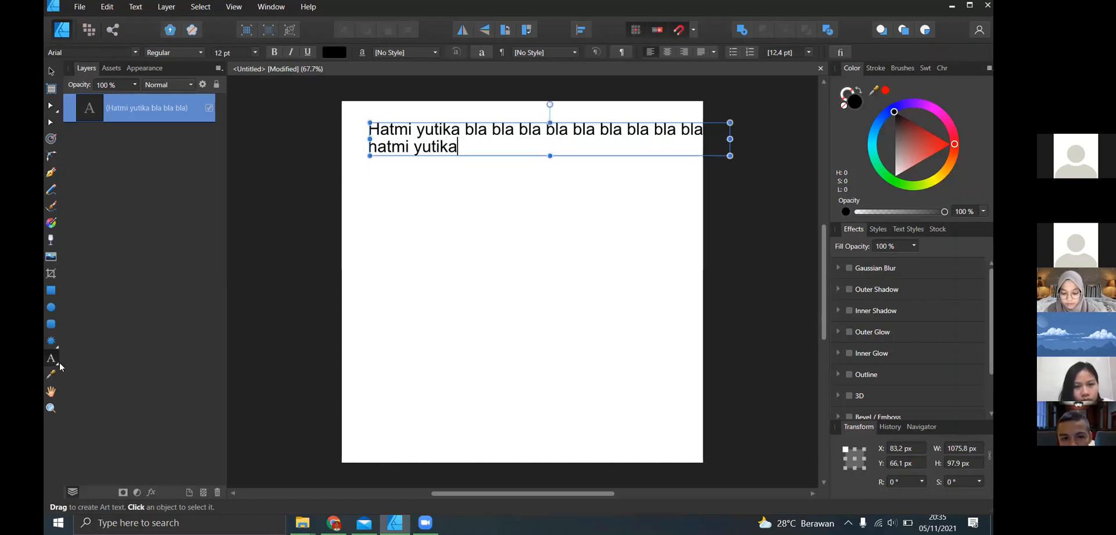
- Create a text frame about 248 × 102 px below the artistic text, enter the person's name, and widen the frame to about 251 px
{"action": "left_click", "coordinate": [51, 358]}
{"action": "left_click", "coordinate": [111, 375]}
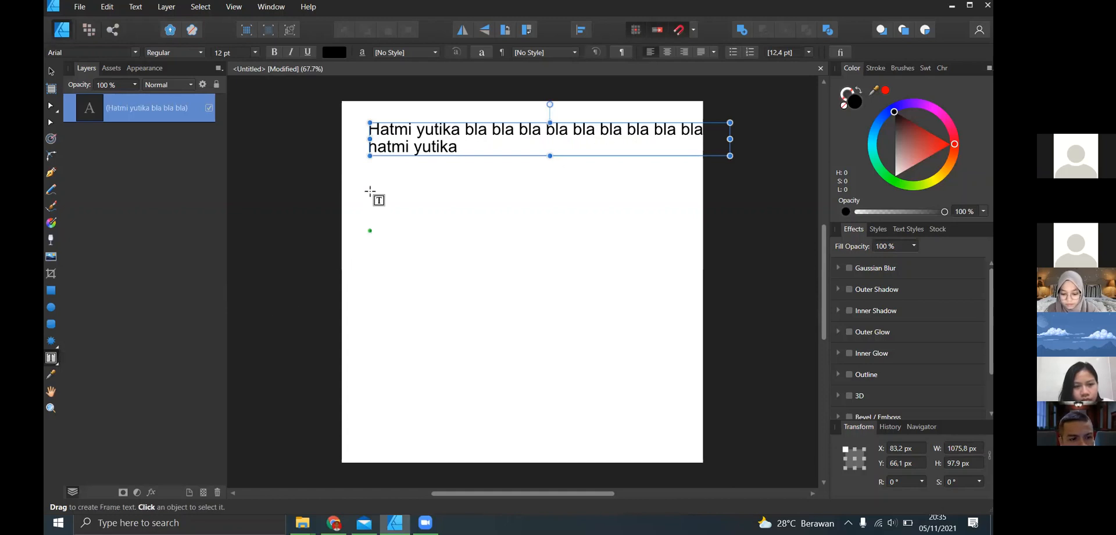
{"action": "left_click_drag", "start_coordinate": [369, 179], "coordinate": [453, 213]}
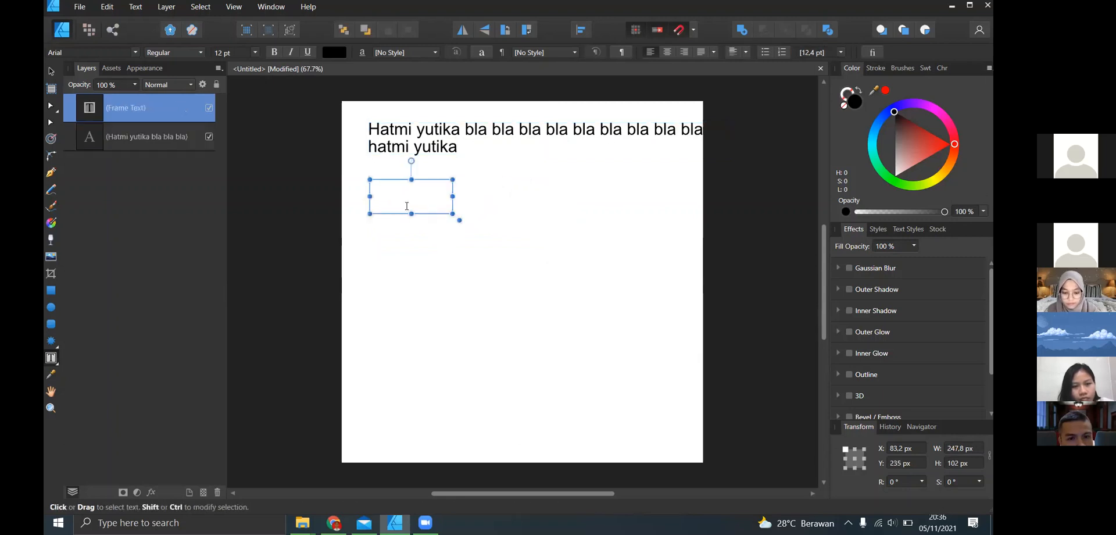
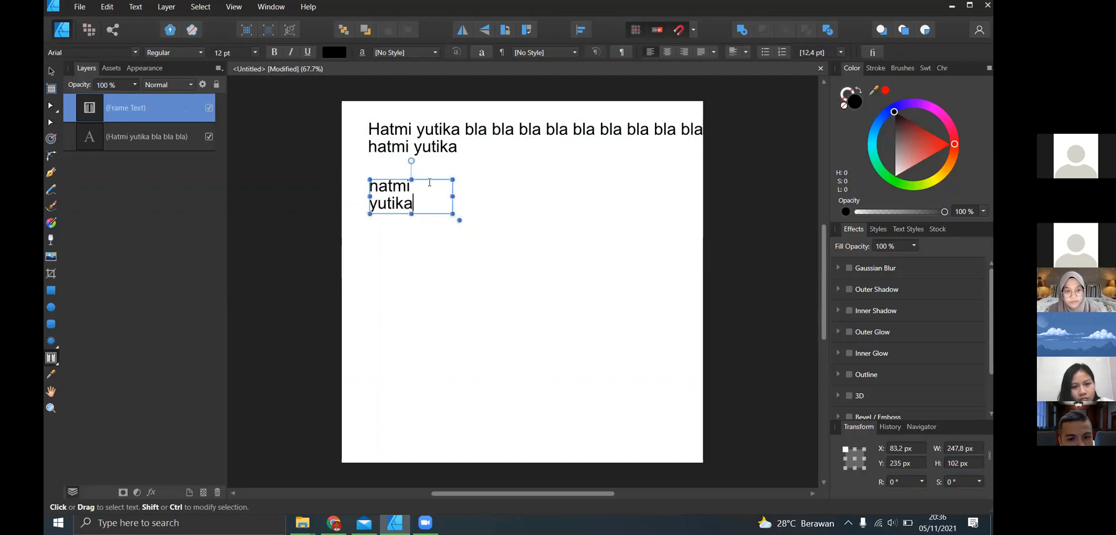
{"action": "scroll", "coordinate": [436, 186], "scroll_direction": "down", "scroll_amount": 1}
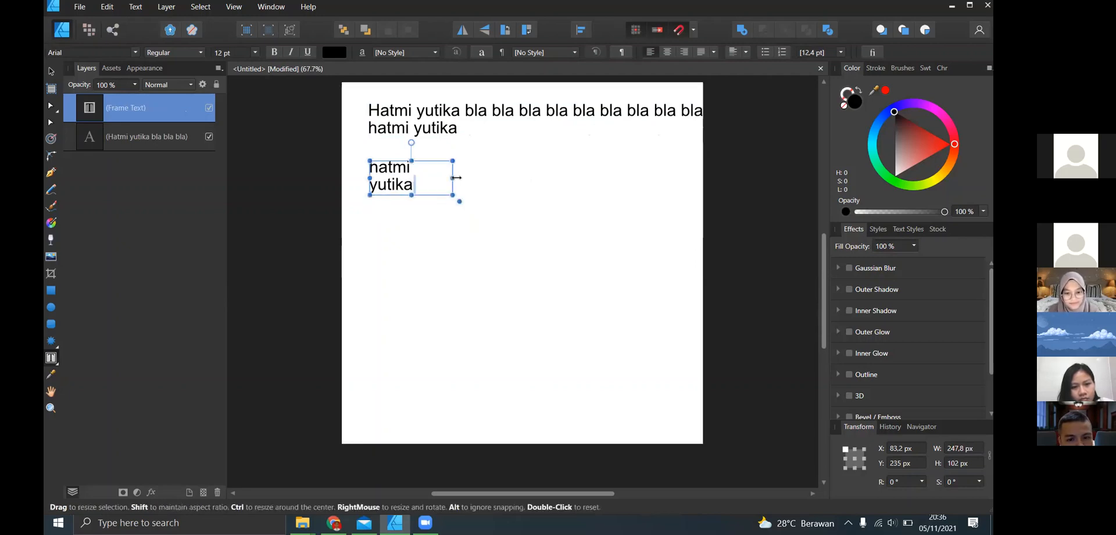
{"action": "mouse_move", "coordinate": [453, 174]}
{"action": "left_mouse_down"}
{"action": "mouse_move", "coordinate": [494, 174]}
{"action": "mouse_move", "coordinate": [454, 175]}
{"action": "left_mouse_up"}
- Delete the artistic text and the frame text so the page is empty
{"action": "left_click", "coordinate": [58, 363]}
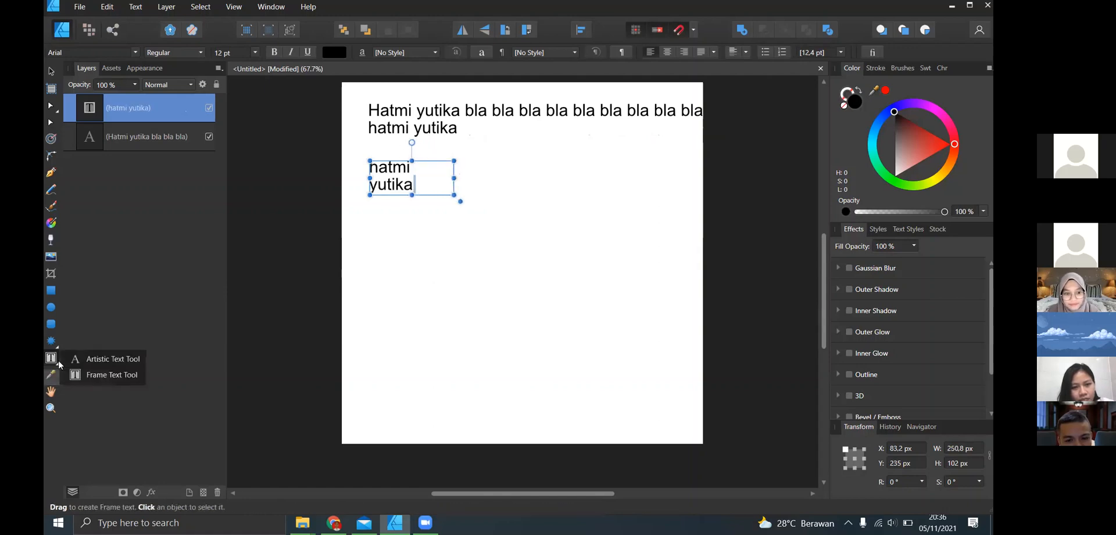
{"action": "left_click", "coordinate": [450, 142]}
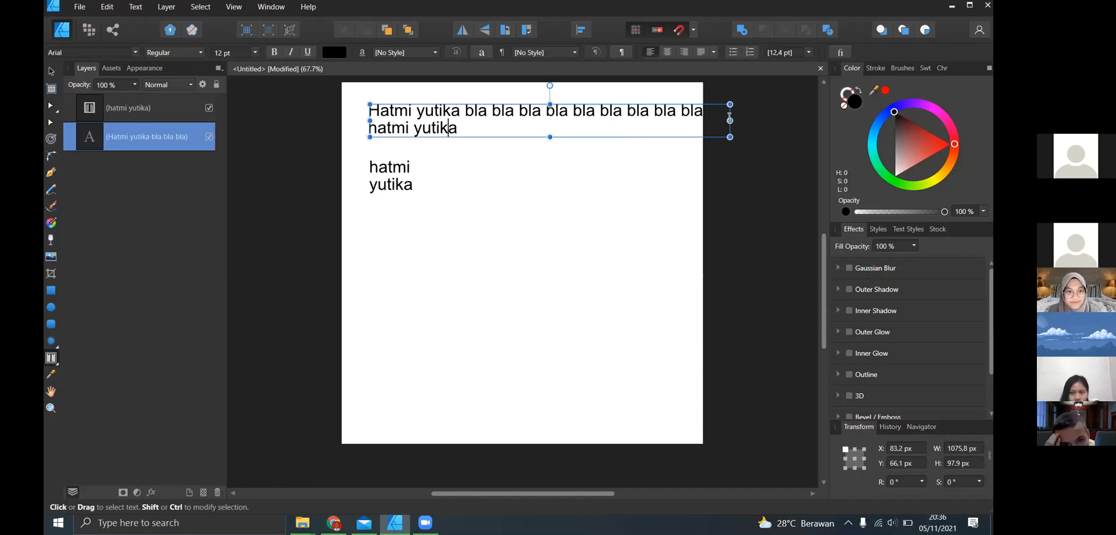
{"action": "left_click", "coordinate": [51, 71]}
{"action": "key", "text": "Delete"}
{"action": "key", "text": "Delete"}
{"action": "key", "text": "Delete"}
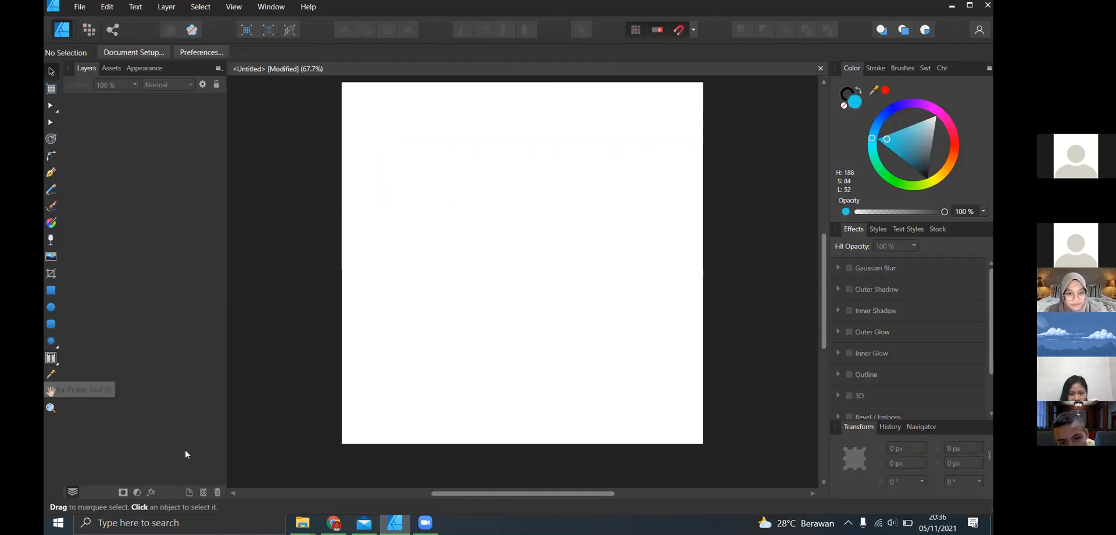
- Place the image 3500_4_08.jpg from the Affinity Designer folder onto the page
{"action": "mouse_move", "coordinate": [303, 522]}
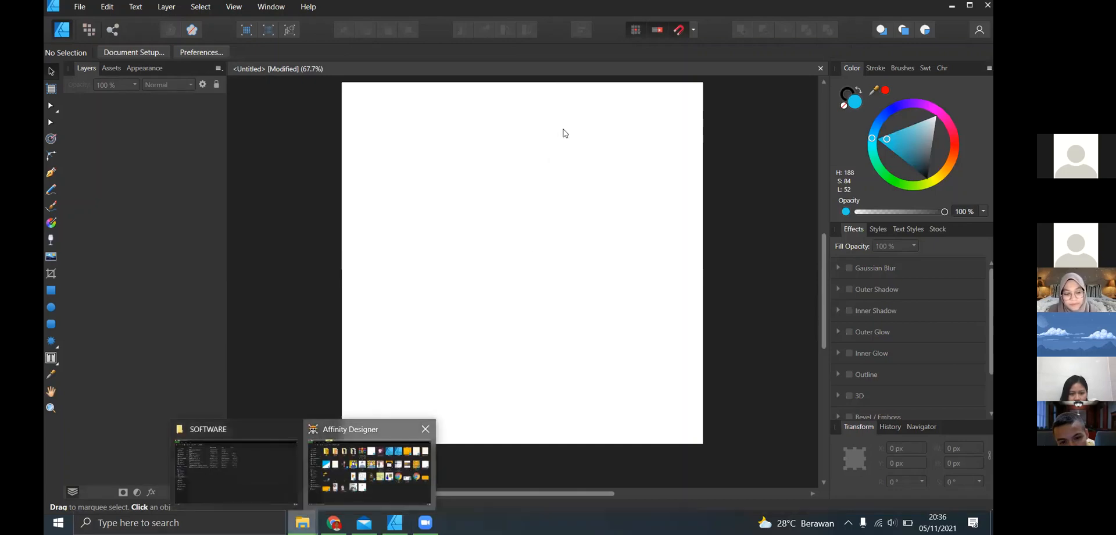
{"action": "left_click", "coordinate": [401, 472]}
{"action": "left_click_drag", "start_coordinate": [602, 90], "coordinate": [487, 255]}
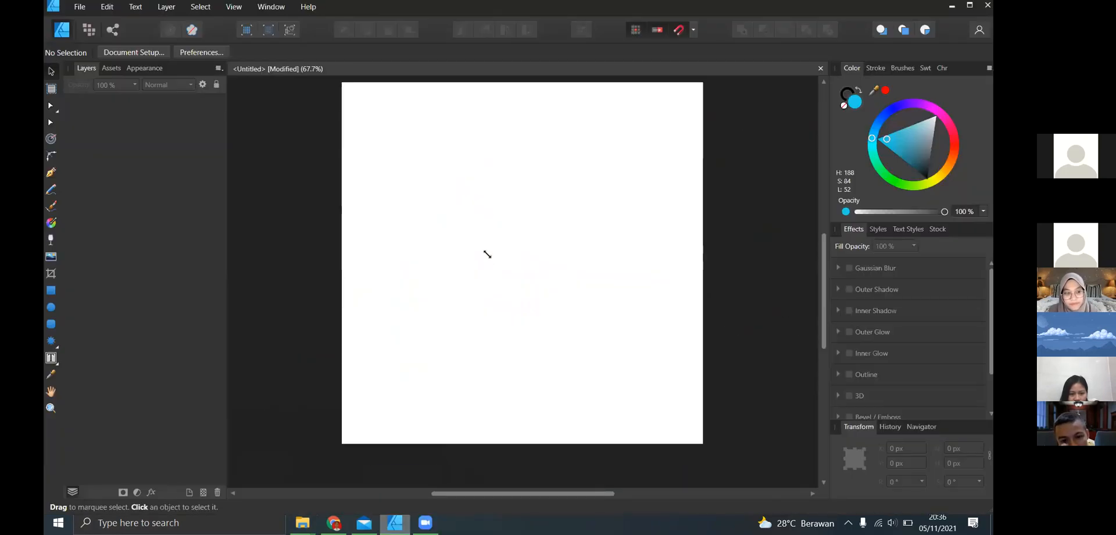
{"action": "left_click_drag", "start_coordinate": [542, 295], "coordinate": [430, 198]}
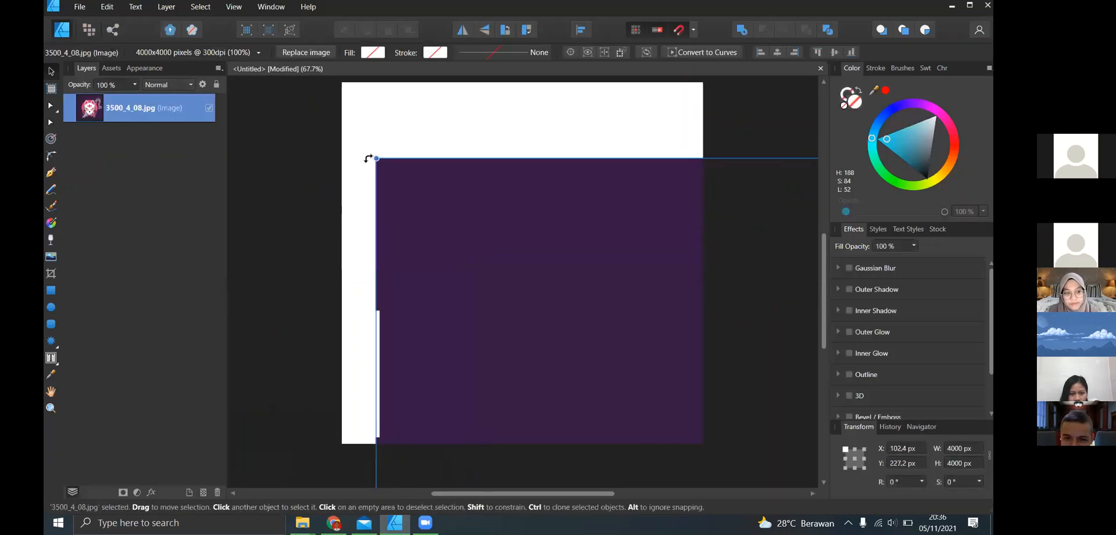
- Scale the placed image down proportionally to about a third of the page's width, upright and slightly above the page's centre
{"action": "left_click_drag", "start_coordinate": [370, 153], "coordinate": [437, 232]}
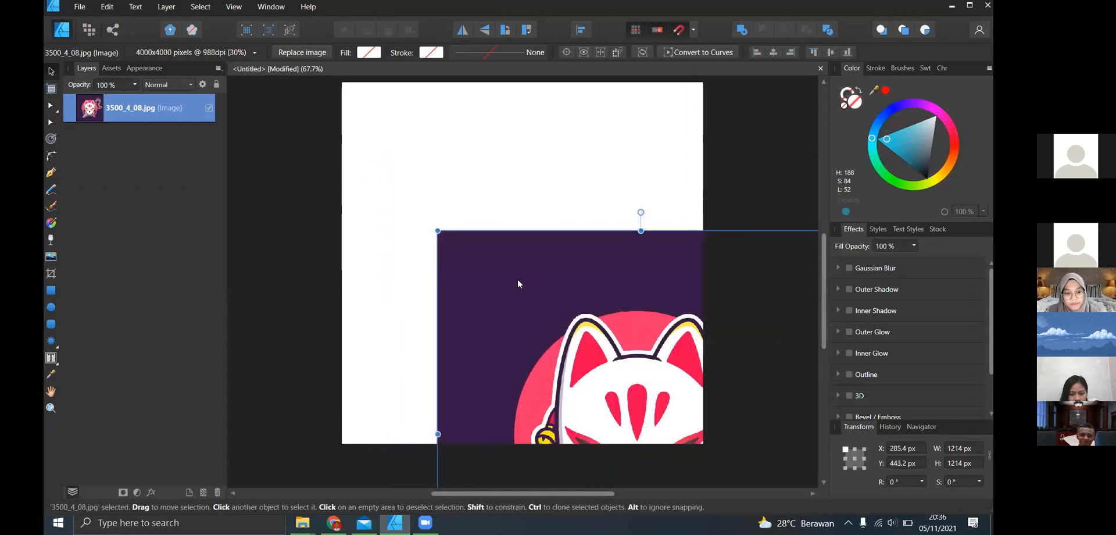
{"action": "scroll", "coordinate": [651, 363], "scroll_direction": "down", "scroll_amount": 5}
{"action": "left_click_drag", "start_coordinate": [642, 410], "coordinate": [593, 361]}
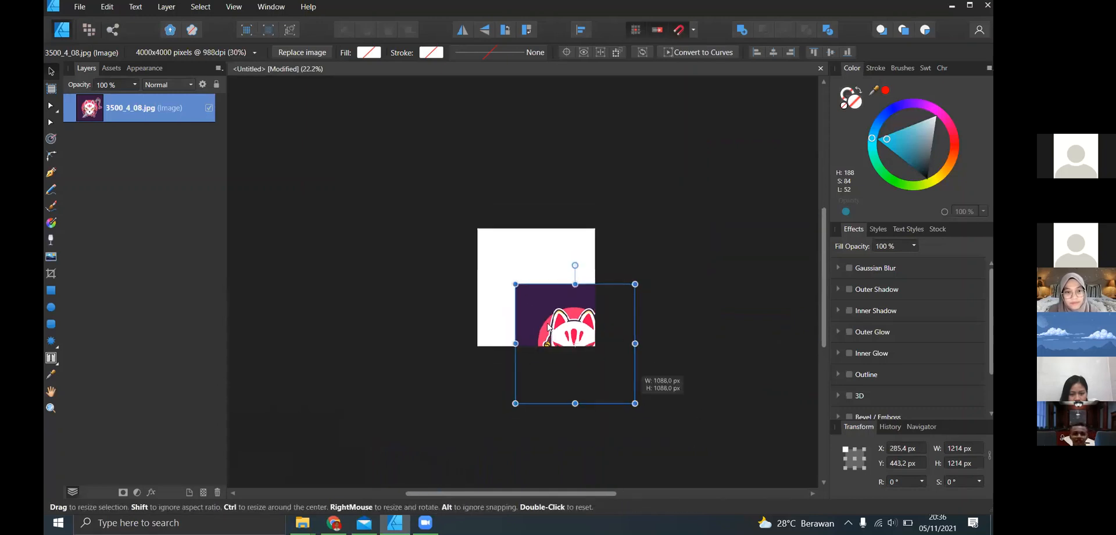
{"action": "left_click_drag", "start_coordinate": [548, 327], "coordinate": [524, 257]}
{"action": "scroll", "coordinate": [523, 256], "scroll_direction": "up", "scroll_amount": 4}
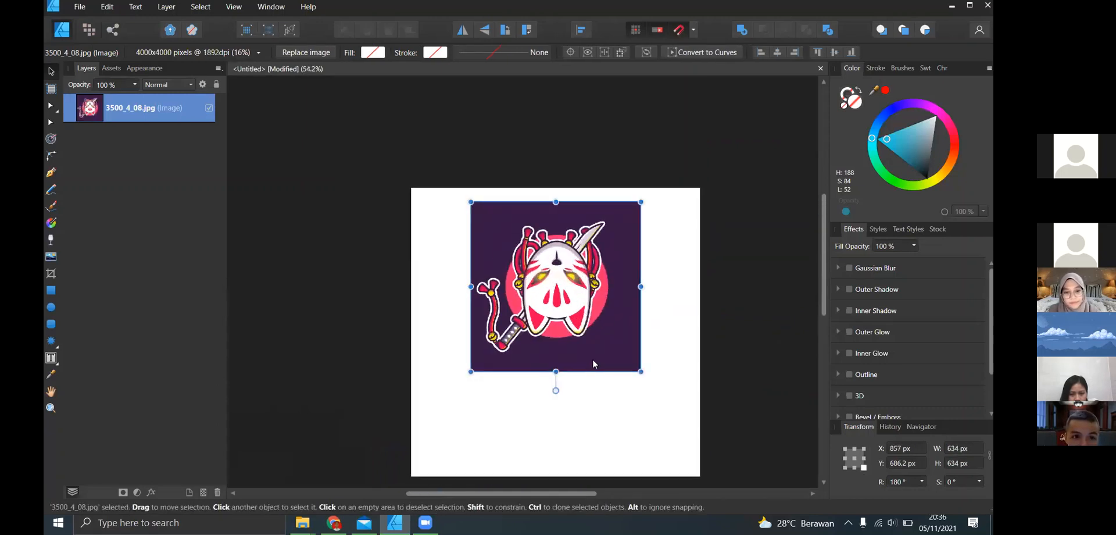
{"action": "left_click_drag", "start_coordinate": [641, 370], "coordinate": [586, 352]}
{"action": "left_click", "coordinate": [630, 294]}
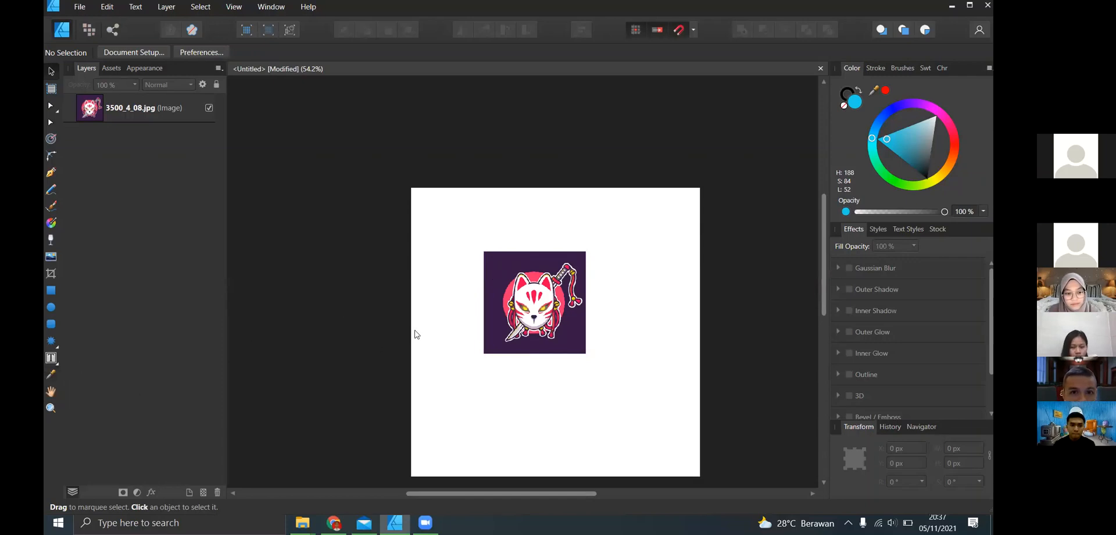
- Enlarge the image proportionally to about half the page's width and sample its dark purple background colour
{"action": "left_click", "coordinate": [536, 299]}
{"action": "left_click_drag", "start_coordinate": [586, 353], "coordinate": [626, 393]}
{"action": "left_click", "coordinate": [286, 309]}
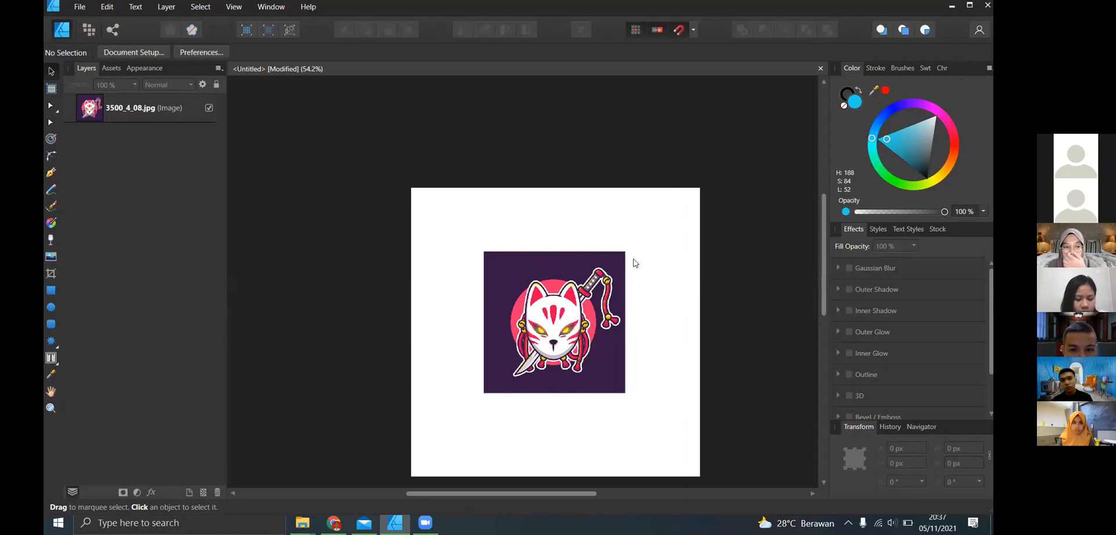
{"action": "left_click_drag", "start_coordinate": [536, 278], "coordinate": [501, 282]}
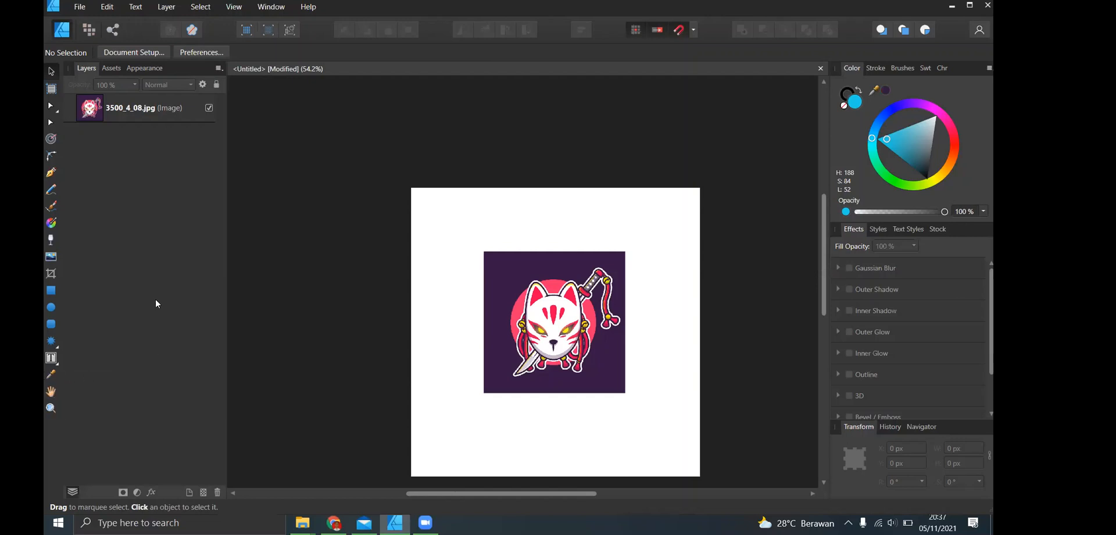
- Pan the page around the workspace with the View tool
{"action": "key", "text": "m"}
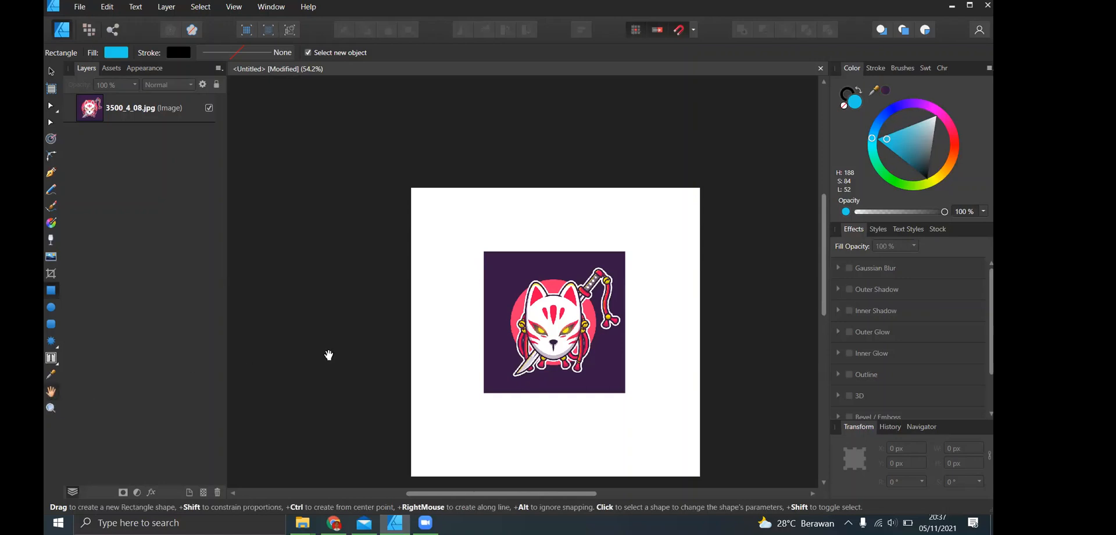
{"action": "key", "text": "h"}
{"action": "left_click_drag", "start_coordinate": [438, 270], "coordinate": [393, 291]}
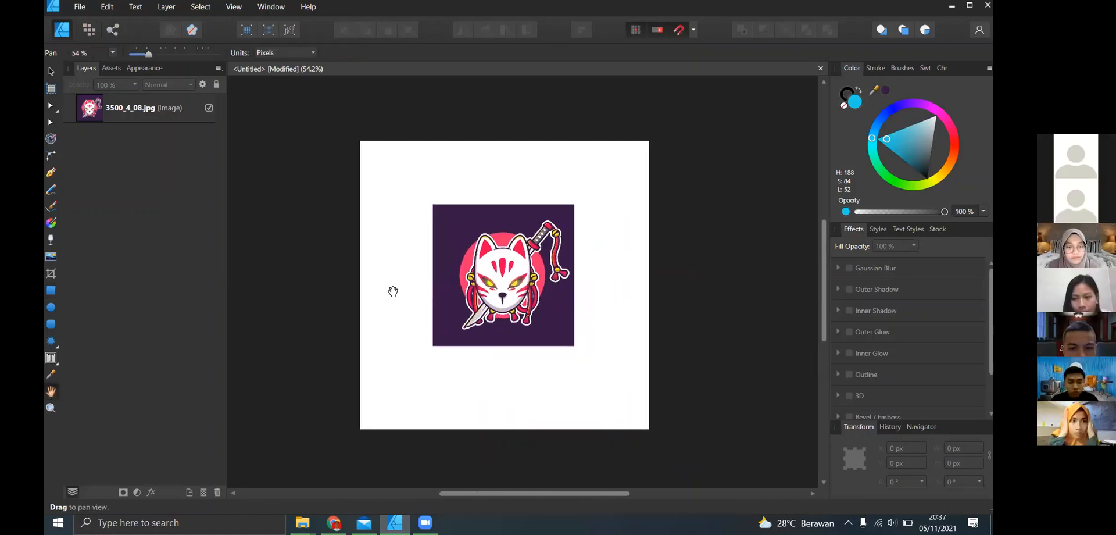
{"action": "left_click_drag", "start_coordinate": [549, 220], "coordinate": [487, 187]}
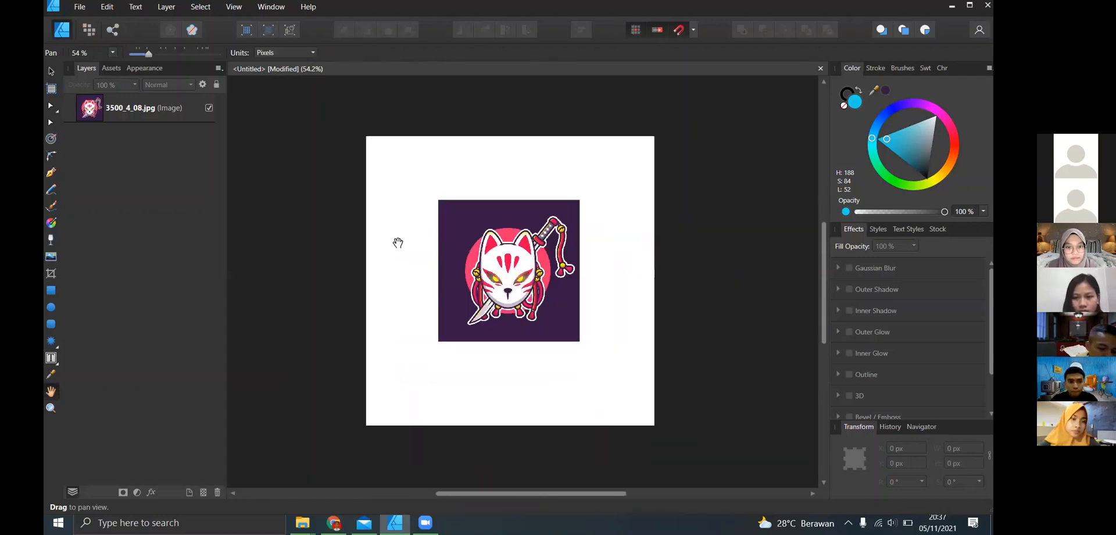
- Zoom in and out on the page with the Zoom tool, ending at 50%, and return to the Move tool
{"action": "left_click", "coordinate": [51, 409]}
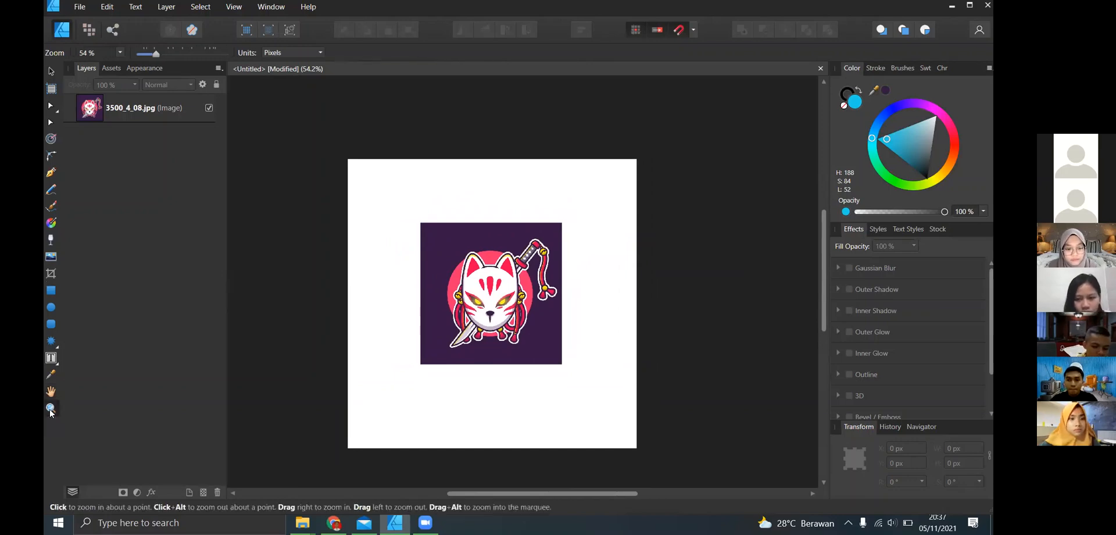
{"action": "left_click_drag", "start_coordinate": [359, 188], "coordinate": [364, 155]}
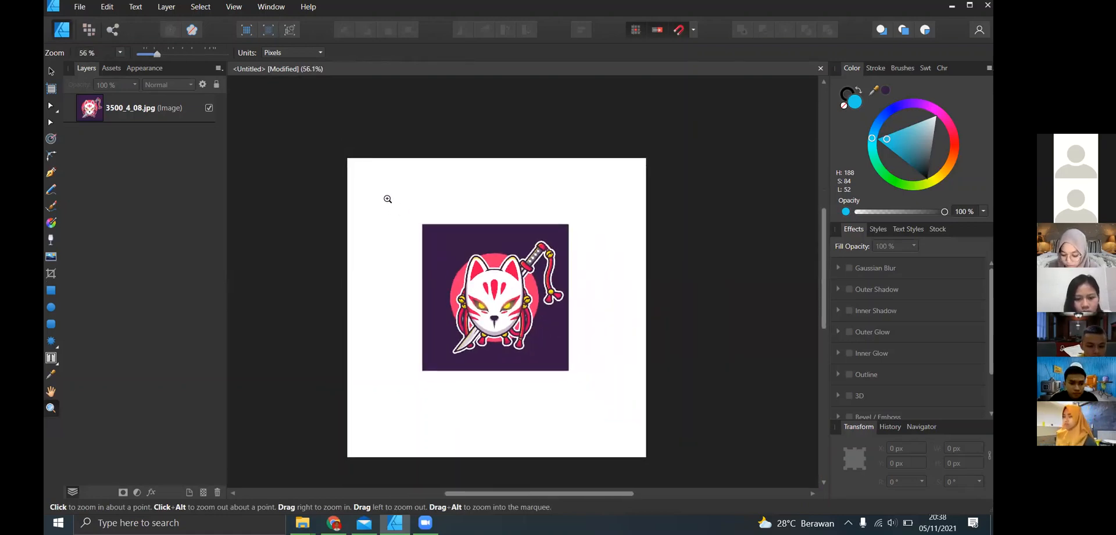
{"action": "left_click_drag", "start_coordinate": [388, 199], "coordinate": [366, 157]}
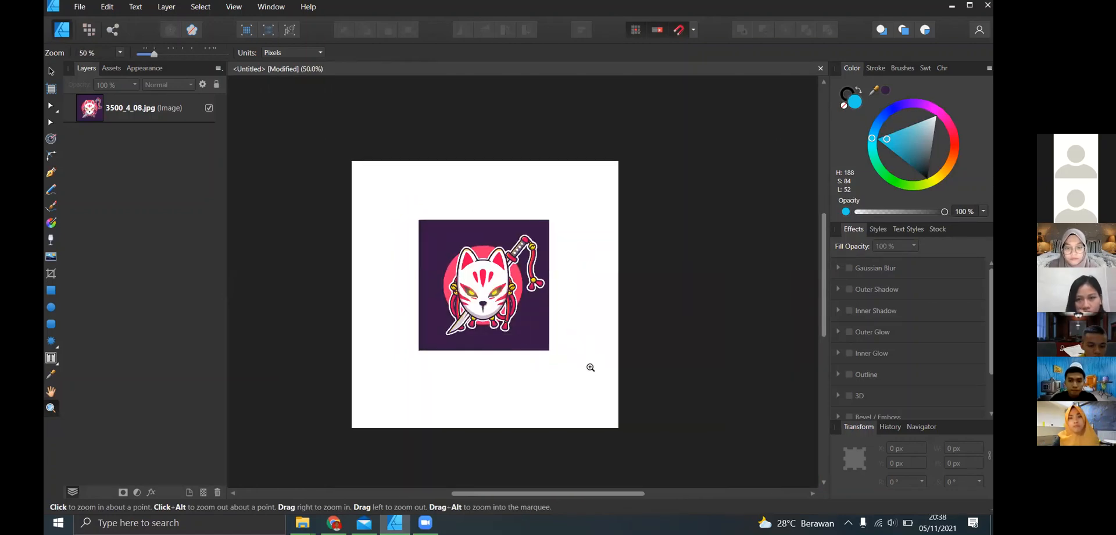
{"action": "mouse_move", "coordinate": [572, 346]}
{"action": "left_mouse_down"}
{"action": "mouse_move", "coordinate": [436, 214]}
{"action": "mouse_move", "coordinate": [581, 346]}
{"action": "left_mouse_up"}
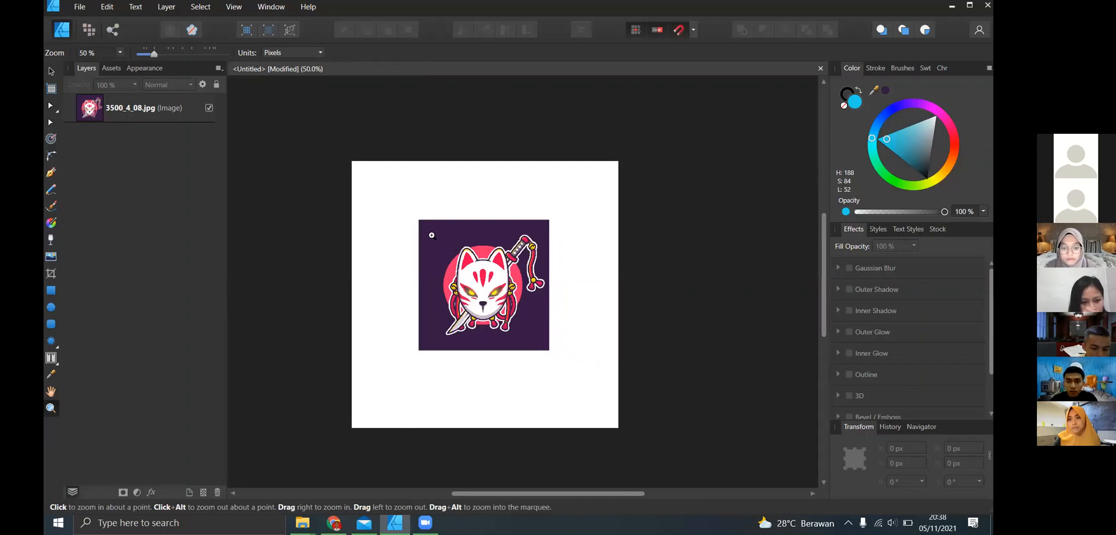
{"action": "left_click", "coordinate": [50, 71]}
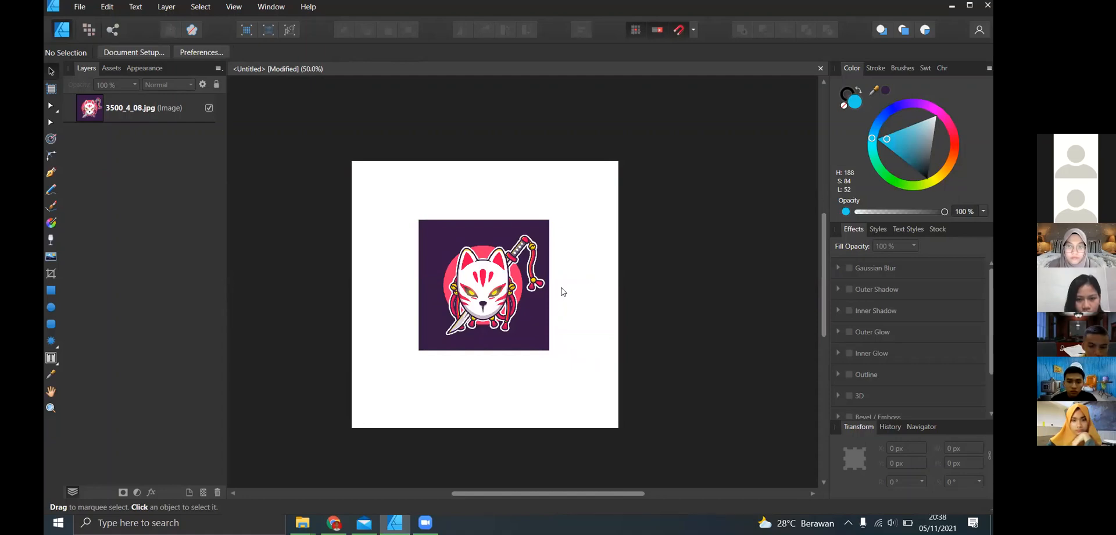
- Zoom in and out around the placed image, pan the page with the View tool and return to the Move tool
{"action": "scroll", "coordinate": [562, 291], "scroll_direction": "up", "scroll_amount": 8, "text": "ctrl"}
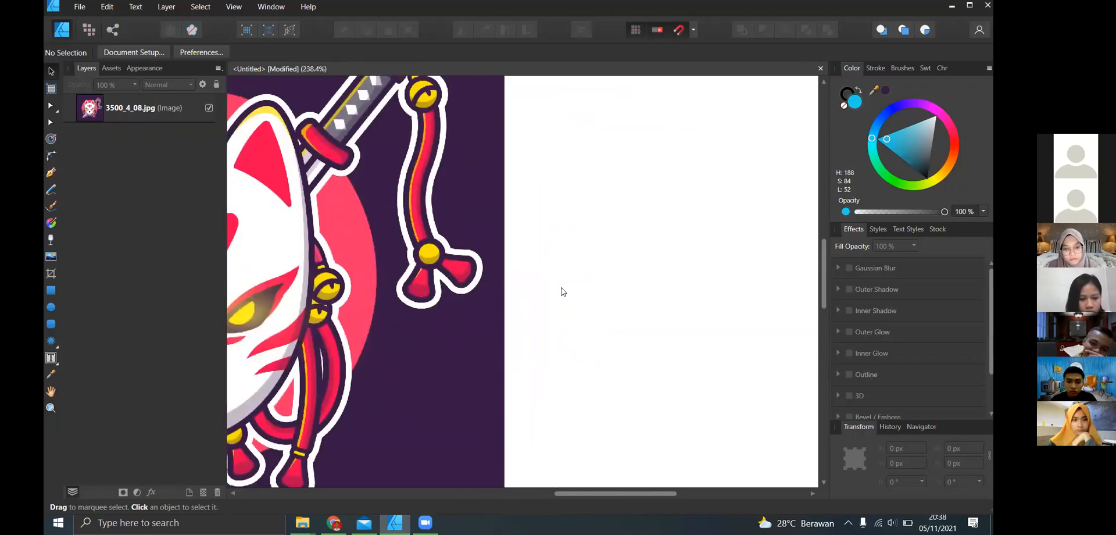
{"action": "scroll", "coordinate": [561, 292], "scroll_direction": "down", "scroll_amount": 6, "text": "ctrl"}
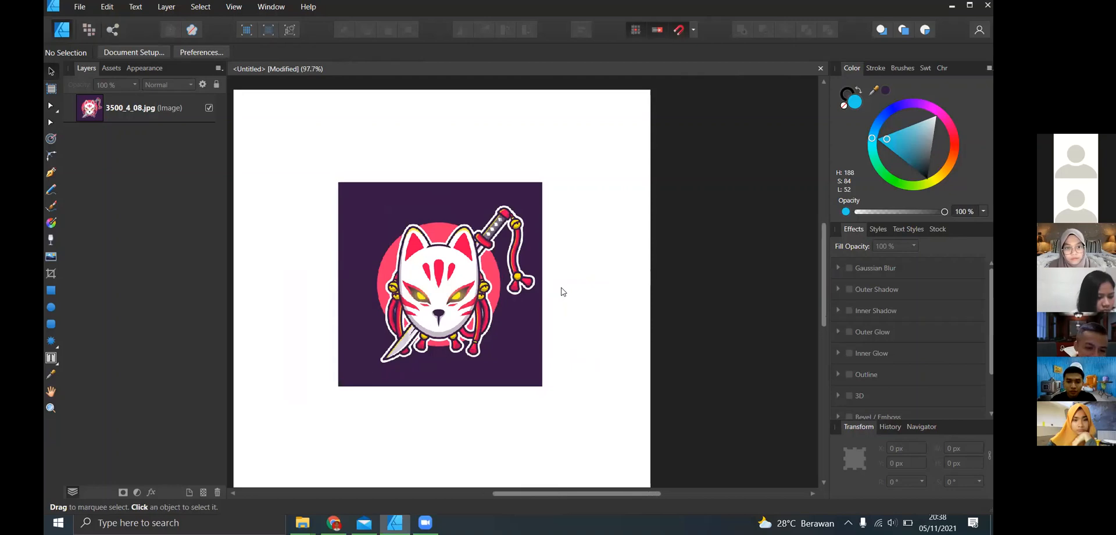
{"action": "scroll", "coordinate": [563, 291], "scroll_direction": "up", "scroll_amount": 1}
{"action": "scroll", "coordinate": [563, 291], "scroll_direction": "up", "scroll_amount": 2}
{"action": "scroll", "coordinate": [563, 291], "scroll_direction": "up", "scroll_amount": 4}
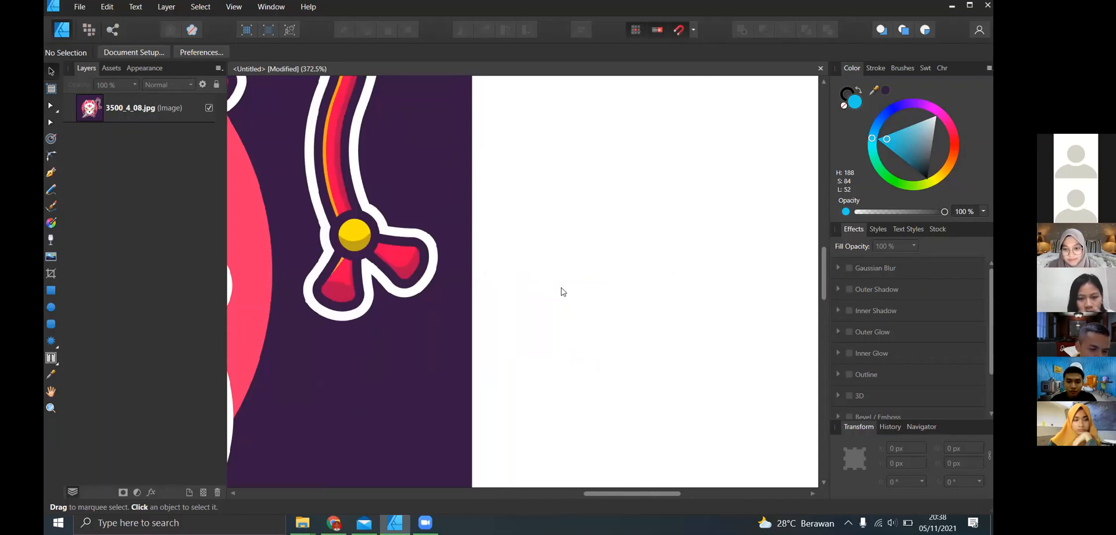
{"action": "scroll", "coordinate": [563, 291], "scroll_direction": "down", "scroll_amount": 6}
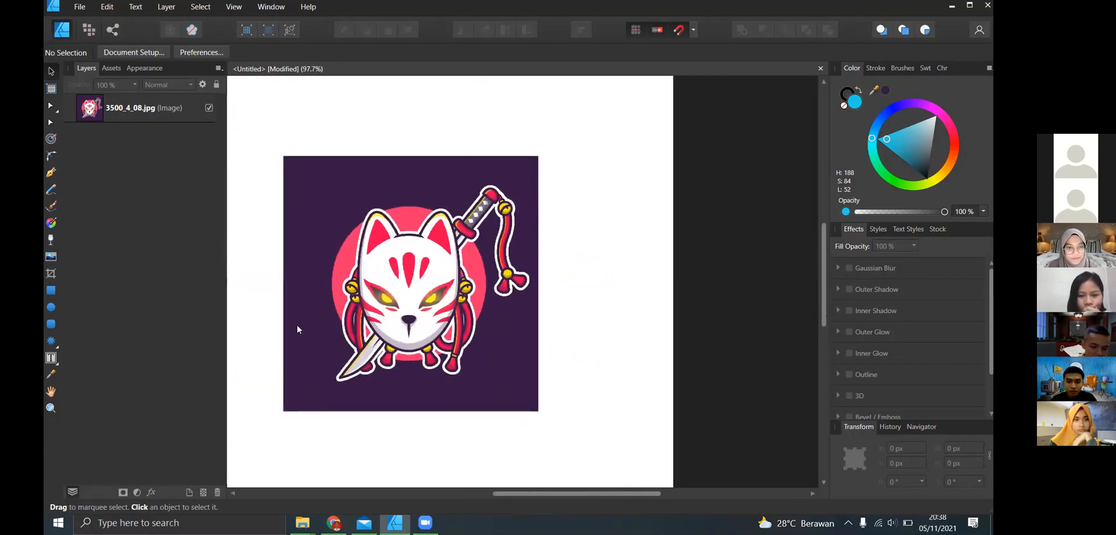
{"action": "left_click", "coordinate": [51, 392]}
{"action": "left_click_drag", "start_coordinate": [279, 292], "coordinate": [367, 275]}
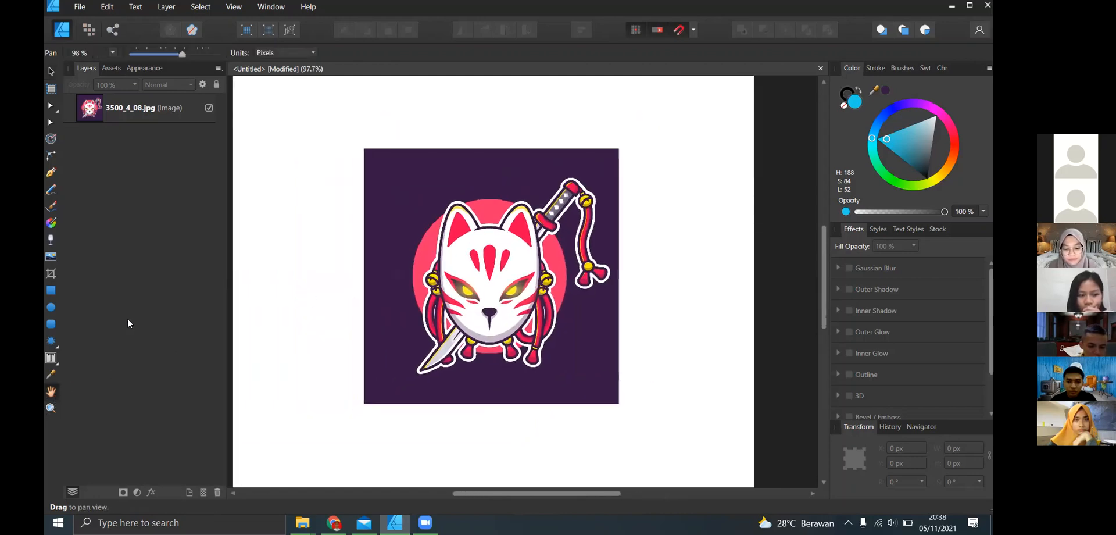
{"action": "left_click", "coordinate": [49, 70]}
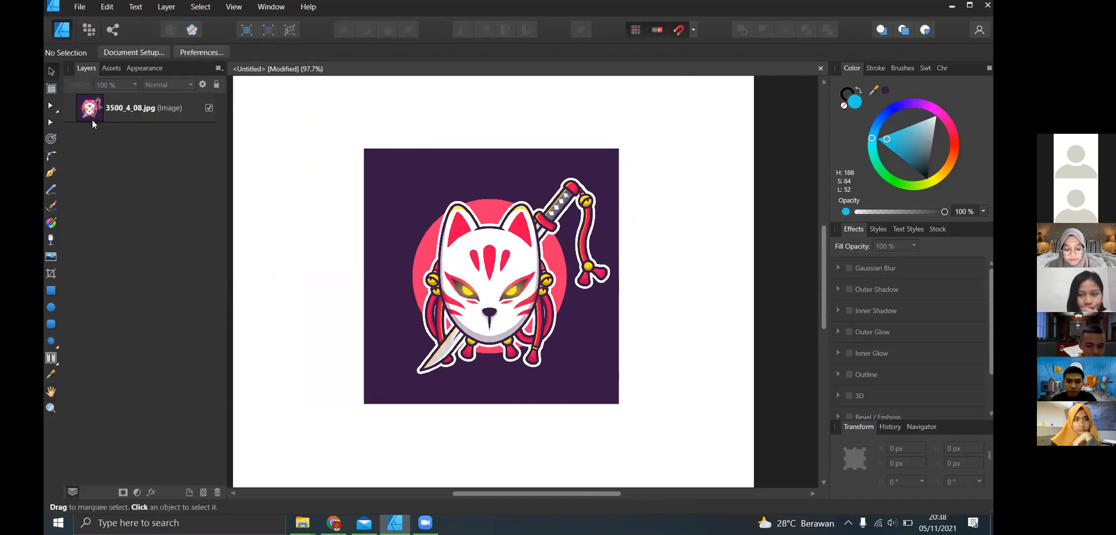
- Draw a 1080 × 1080 px artboard over the whole page with the Artboard tool
{"action": "left_click", "coordinate": [50, 90]}
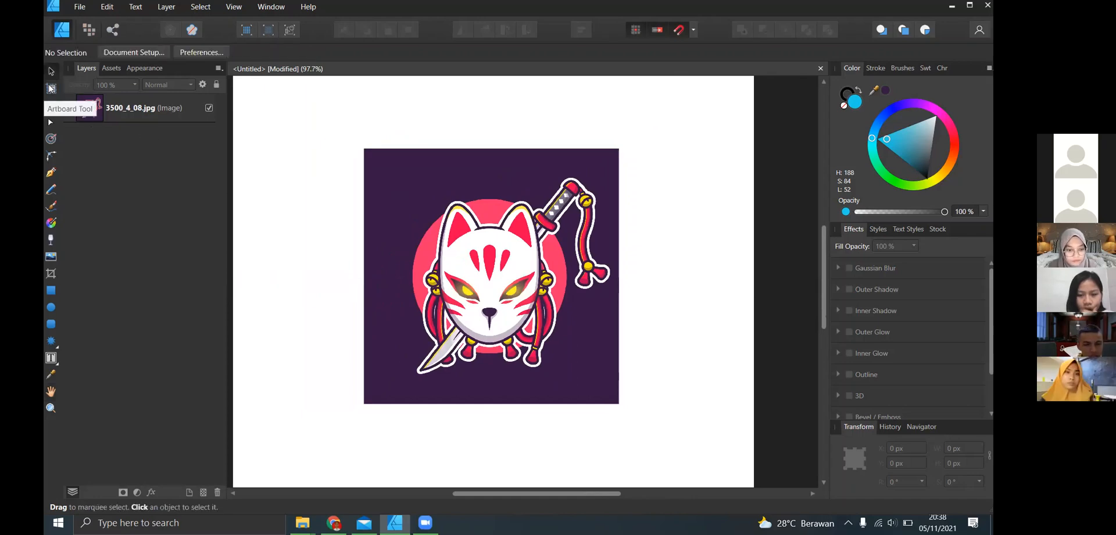
{"action": "scroll", "coordinate": [286, 144], "scroll_direction": "down", "scroll_amount": 2}
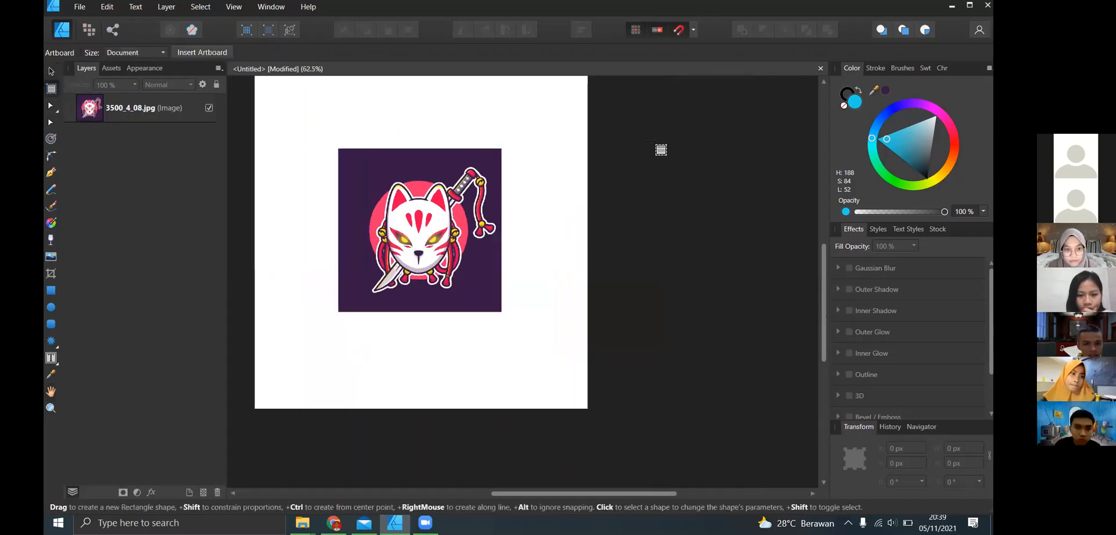
{"action": "scroll", "coordinate": [823, 231], "scroll_direction": "up", "scroll_amount": 1}
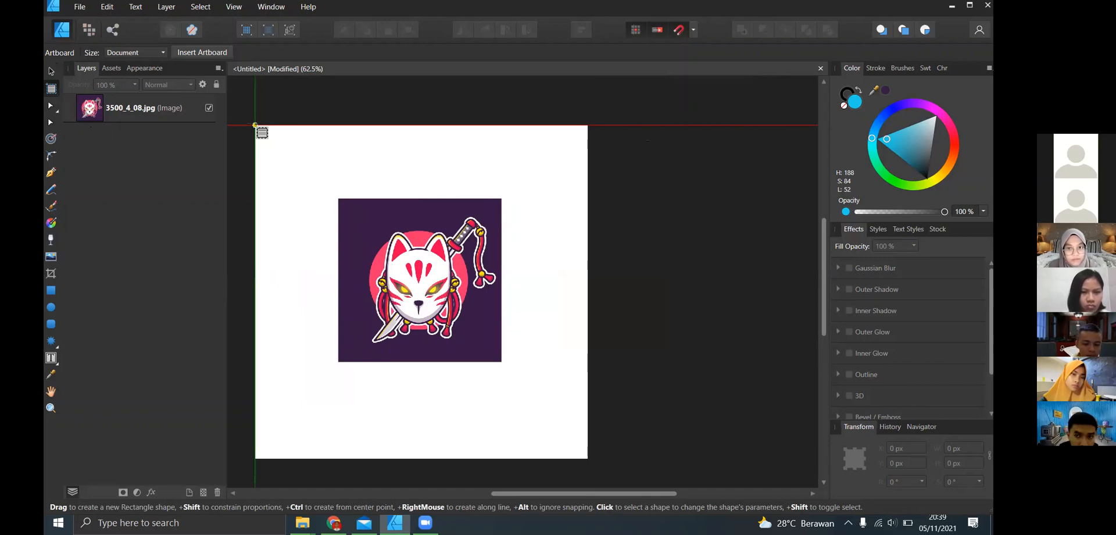
{"action": "left_click_drag", "start_coordinate": [256, 125], "coordinate": [588, 458]}
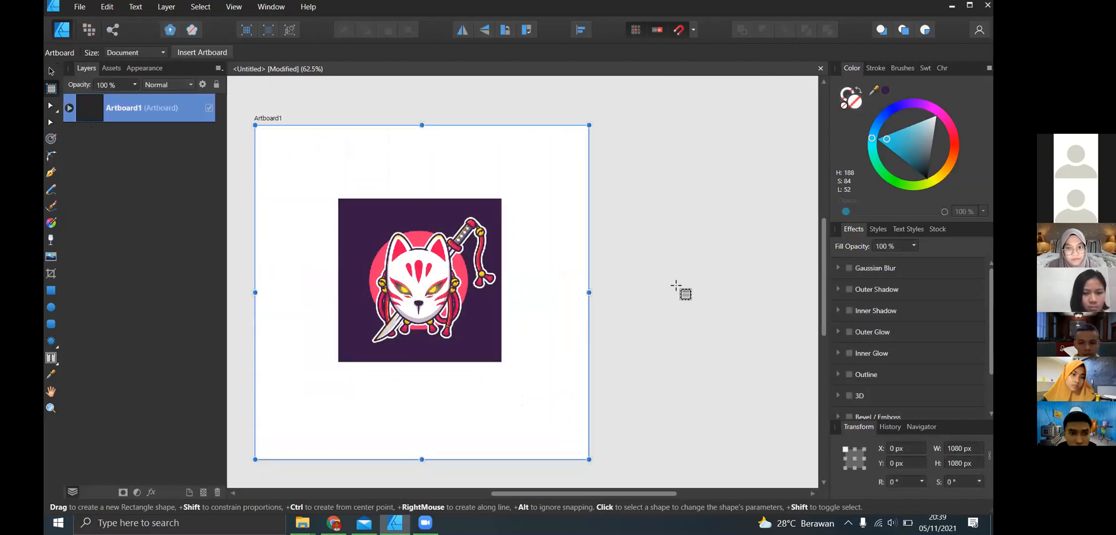
- Draw three smaller artboards in a column beside the main one, the top about 399 × 398 px and the lowest about 369 × 156 px
{"action": "left_click_drag", "start_coordinate": [606, 135], "coordinate": [729, 257]}
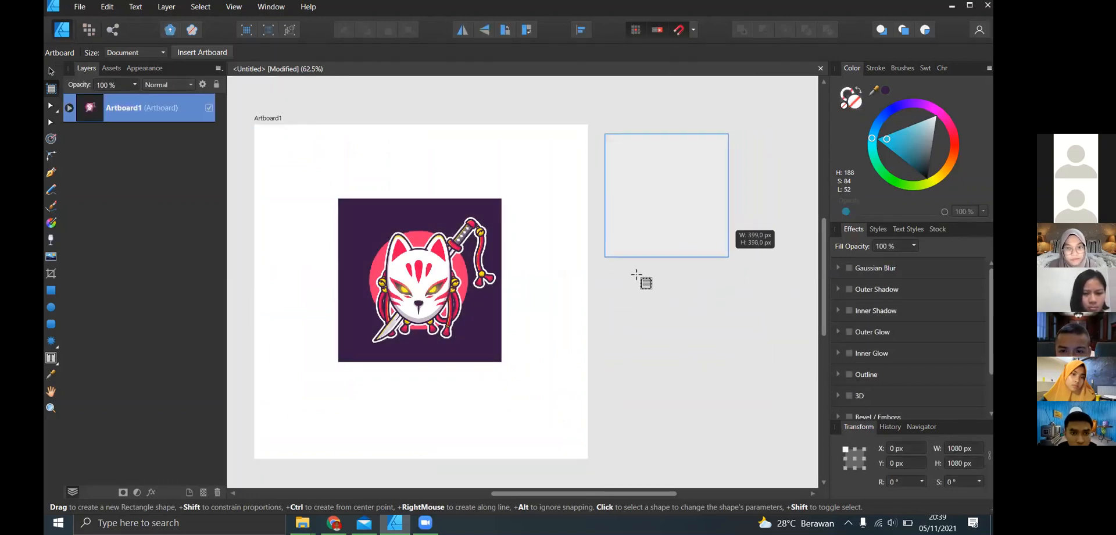
{"action": "left_click_drag", "start_coordinate": [611, 271], "coordinate": [719, 382]}
{"action": "left_click_drag", "start_coordinate": [611, 411], "coordinate": [730, 423]}
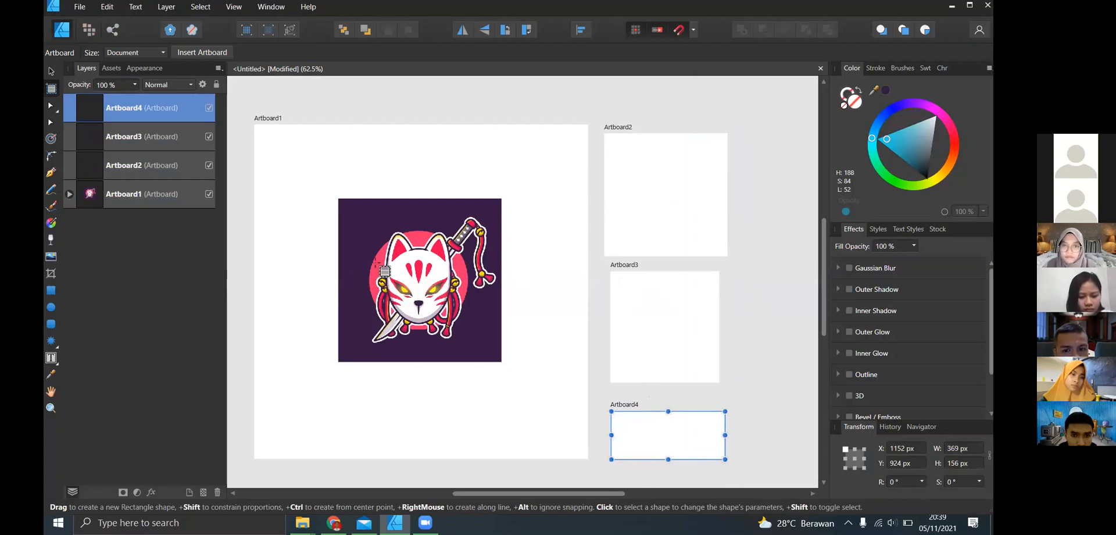
- Delete all four artboards, leaving only the placed image on the original page
{"action": "key", "text": "Delete"}
{"action": "key", "text": "Delete"}
{"action": "key", "text": "Delete"}
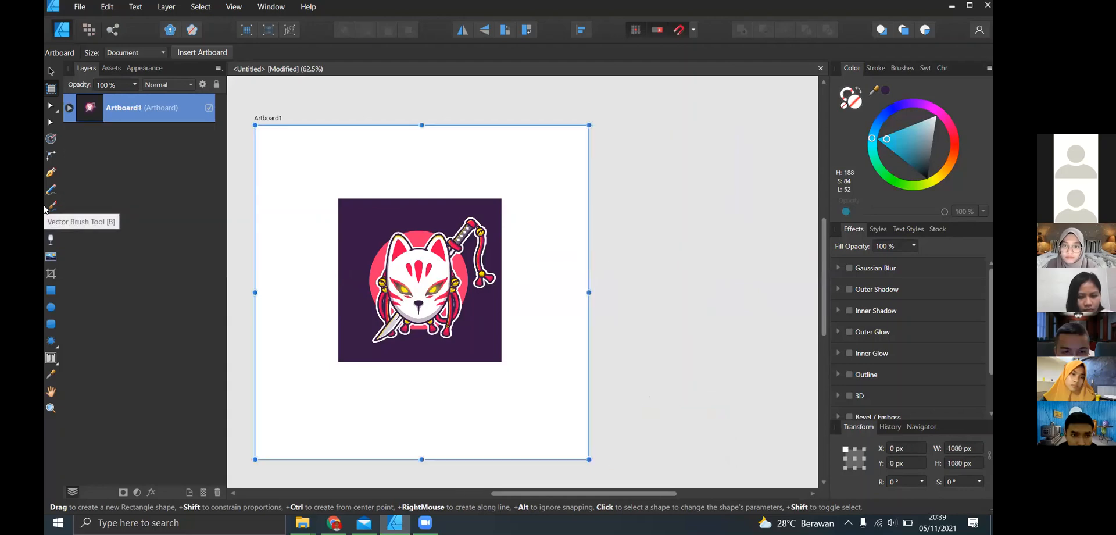
{"action": "key", "text": "Delete"}
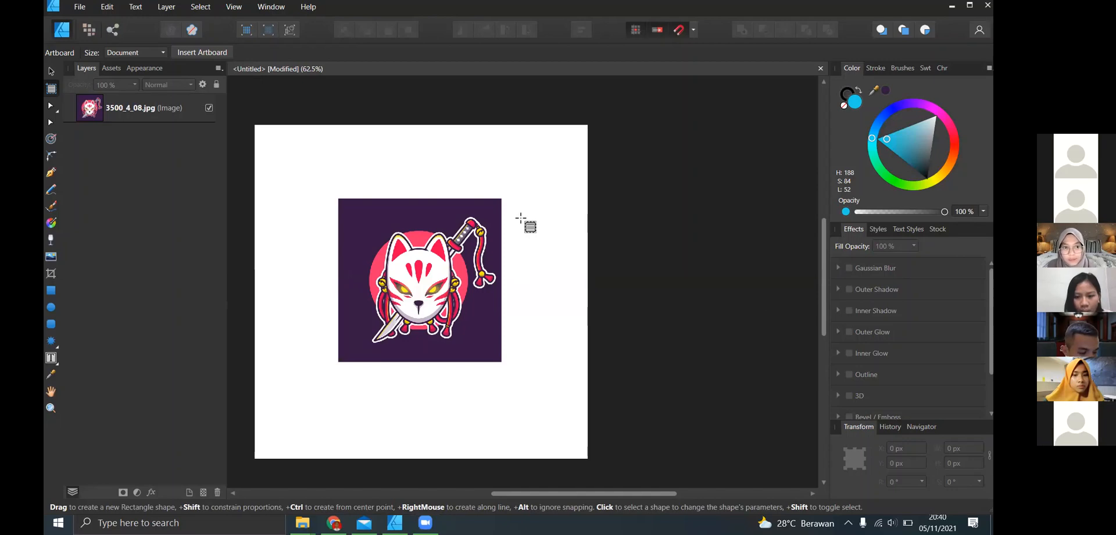
- Scale the placed image down proportionally to about 352 × 352 px, move it to the page's upper right area and deselect it
{"action": "left_click", "coordinate": [51, 71]}
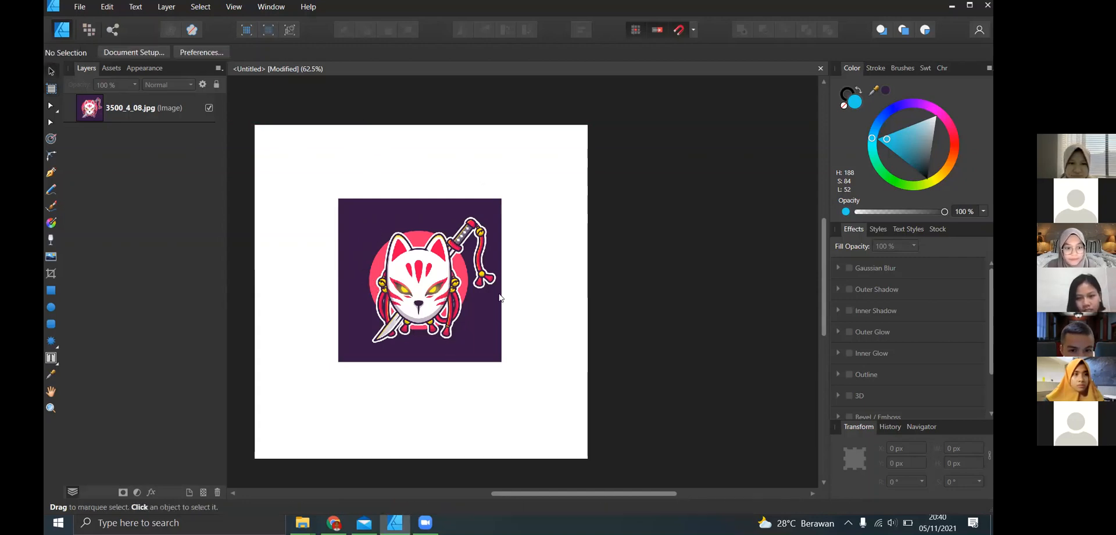
{"action": "left_click", "coordinate": [496, 356]}
{"action": "left_click_drag", "start_coordinate": [501, 361], "coordinate": [448, 308]}
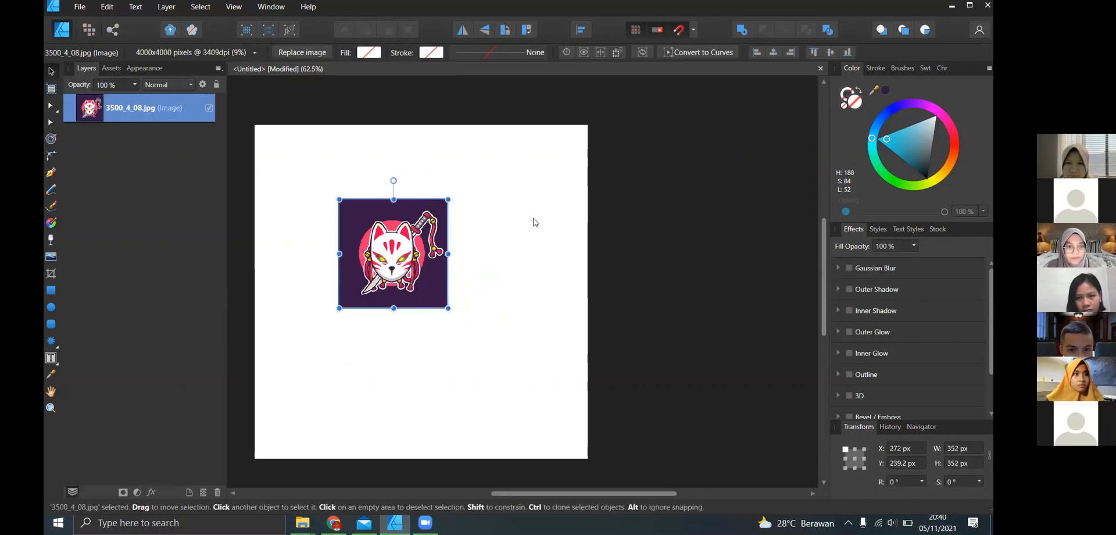
{"action": "left_click_drag", "start_coordinate": [425, 270], "coordinate": [534, 219]}
{"action": "left_click", "coordinate": [812, 95]}
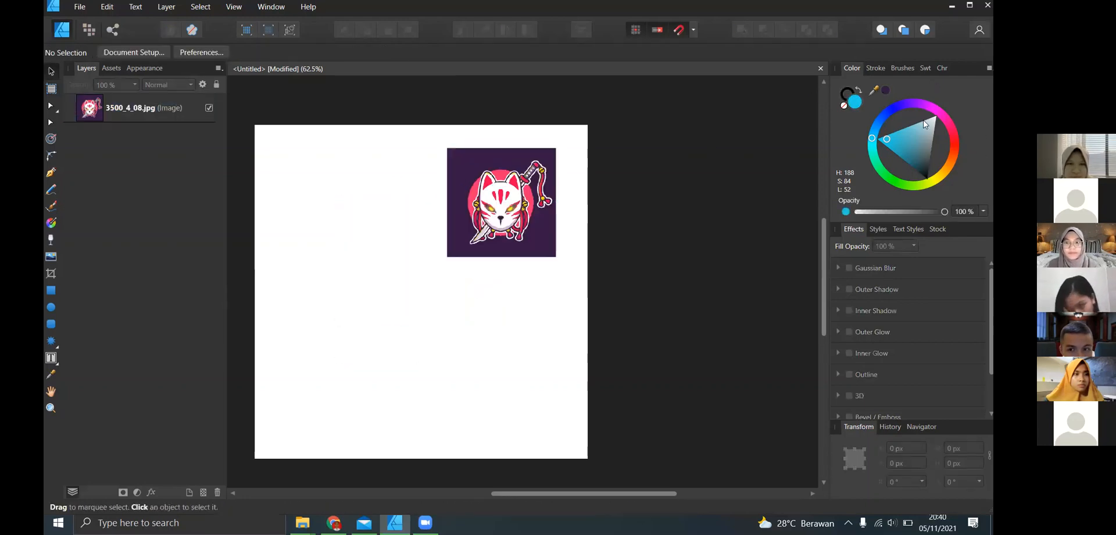
{"action": "left_click_drag", "start_coordinate": [359, 226], "coordinate": [473, 338]}
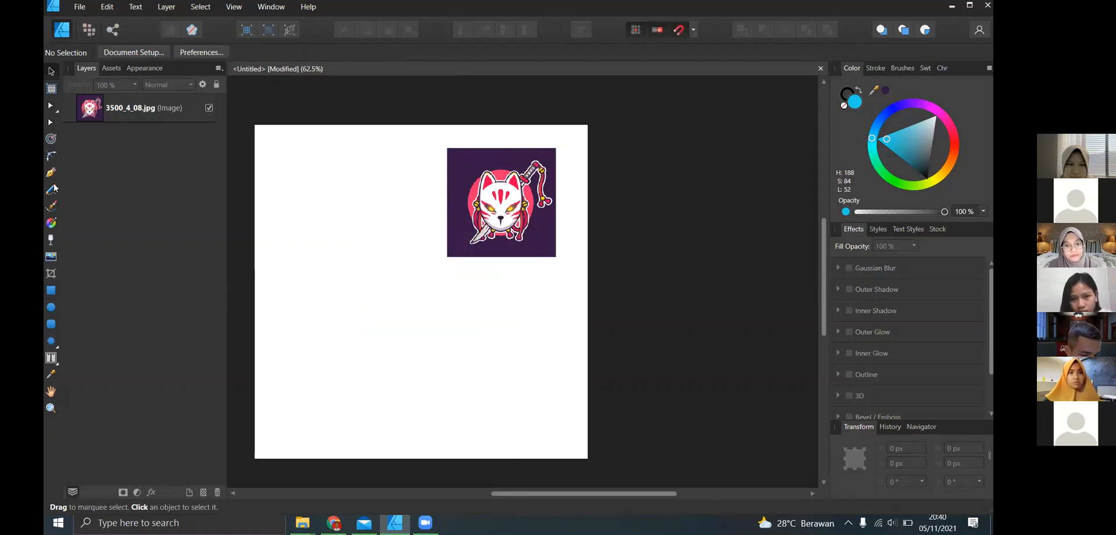
- Draw a rectangle about 368 × 341 px and move it to the page's left half, below and beside the image
{"action": "key", "text": "m"}
{"action": "left_click_drag", "start_coordinate": [255, 219], "coordinate": [369, 300]}
{"action": "left_click_drag", "start_coordinate": [309, 273], "coordinate": [372, 344]}
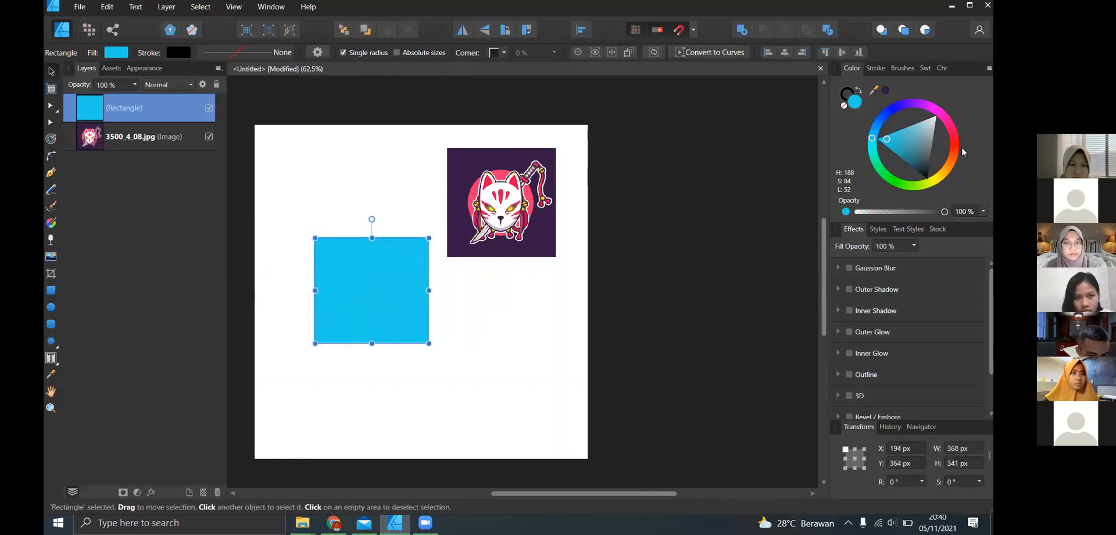
- Remove the rectangle's fill, try a darker blue, and recolour it dark green with H 162, S 100, L 31
{"action": "left_click", "coordinate": [844, 107]}
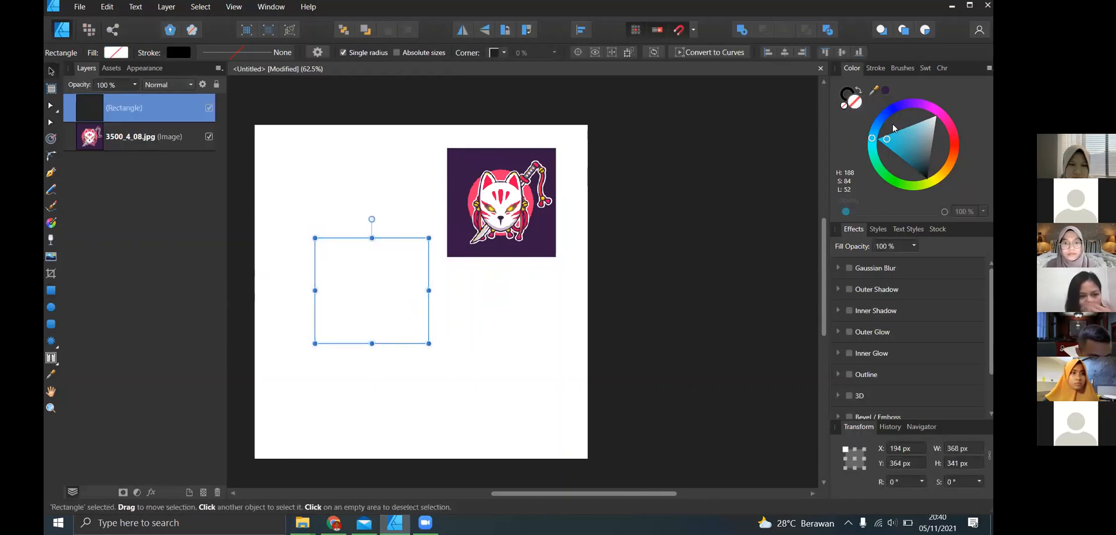
{"action": "left_click", "coordinate": [893, 151]}
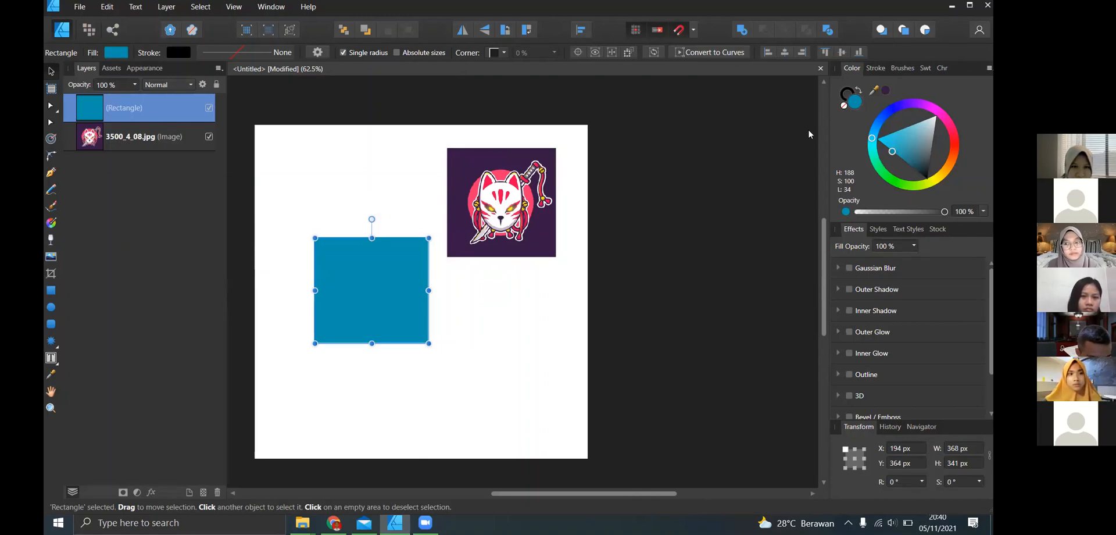
{"action": "mouse_move", "coordinate": [893, 152]}
{"action": "left_mouse_down"}
{"action": "mouse_move", "coordinate": [886, 114]}
{"action": "mouse_move", "coordinate": [901, 107]}
{"action": "mouse_move", "coordinate": [877, 123]}
{"action": "mouse_move", "coordinate": [873, 155]}
{"action": "left_mouse_up"}
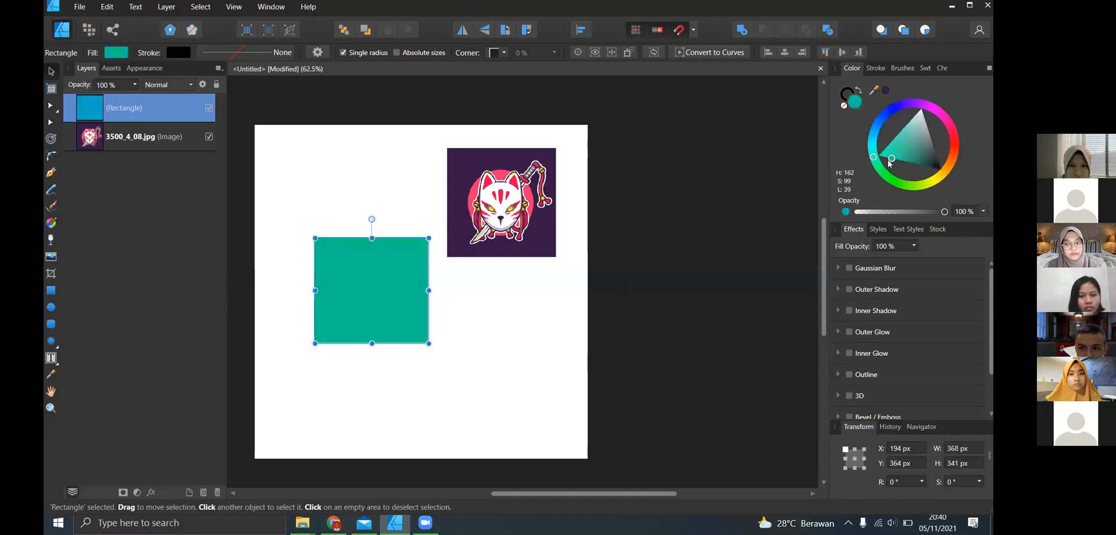
{"action": "left_click", "coordinate": [904, 161]}
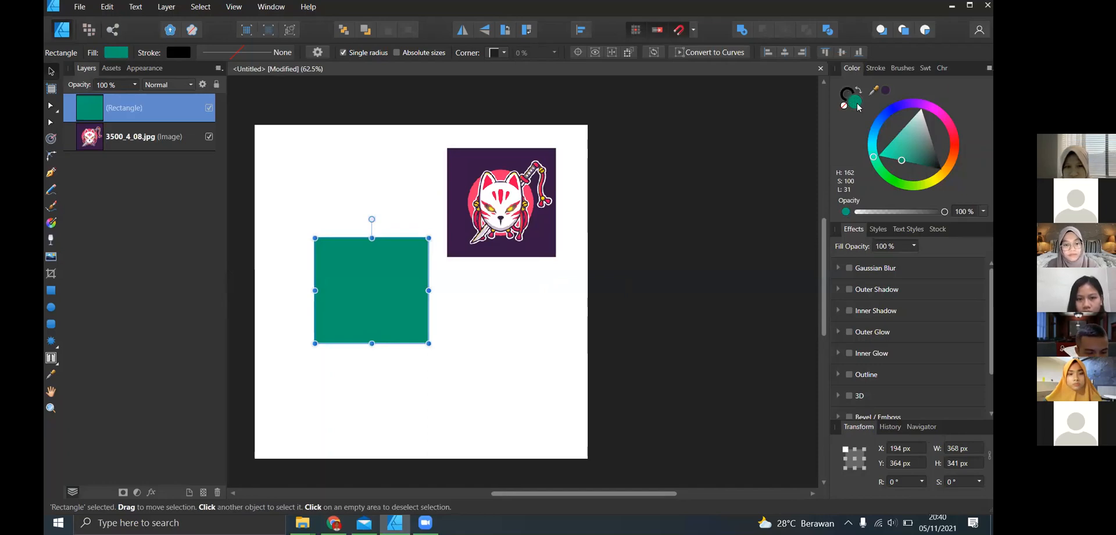
- Switch between the rectangle's stroke and fill colours and look at its stroke settings
{"action": "left_click", "coordinate": [849, 93]}
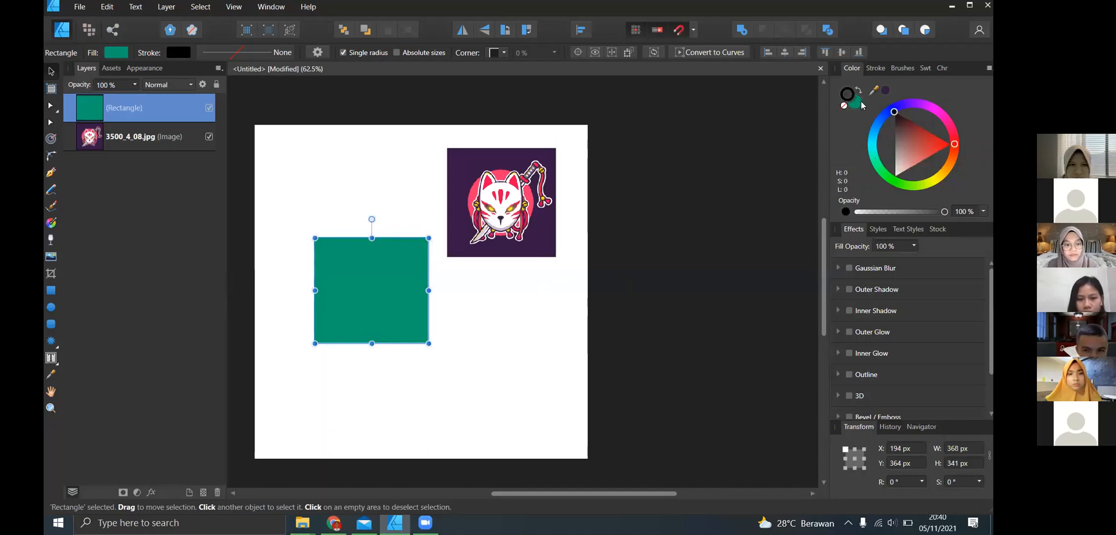
{"action": "left_click", "coordinate": [856, 109]}
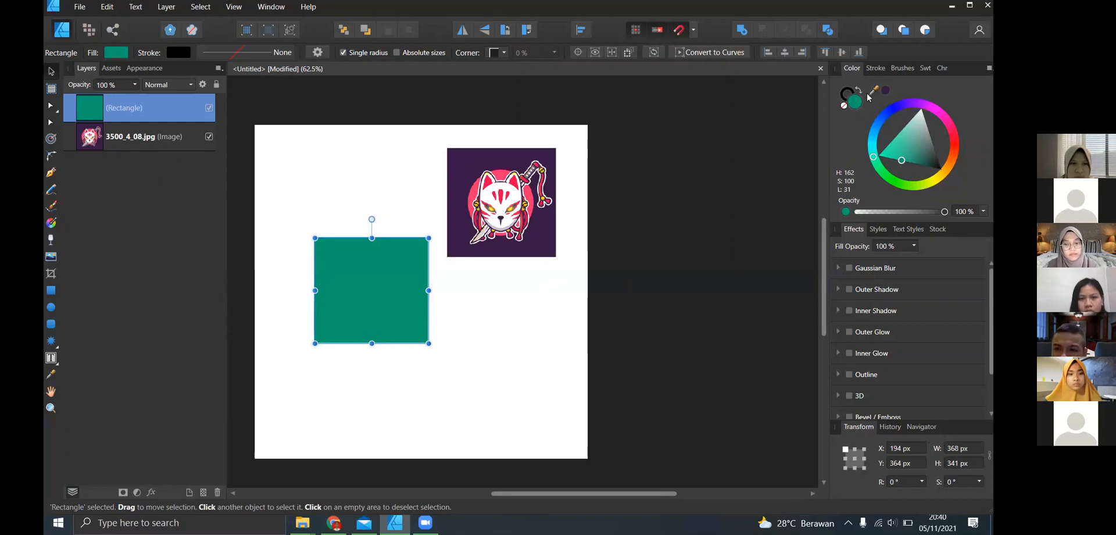
{"action": "left_click", "coordinate": [872, 70]}
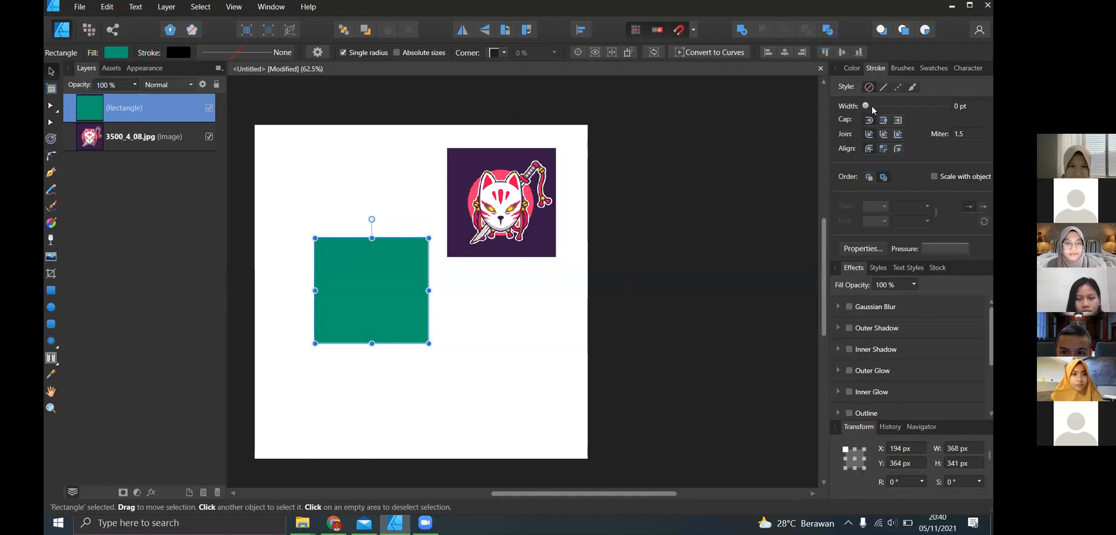
{"action": "left_click", "coordinate": [850, 69]}
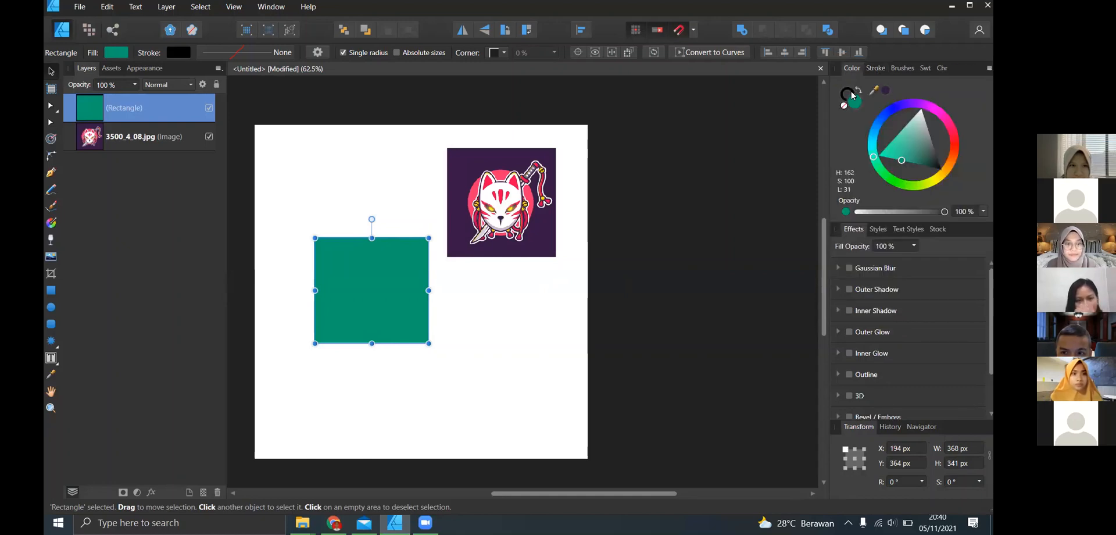
{"action": "left_click", "coordinate": [850, 93]}
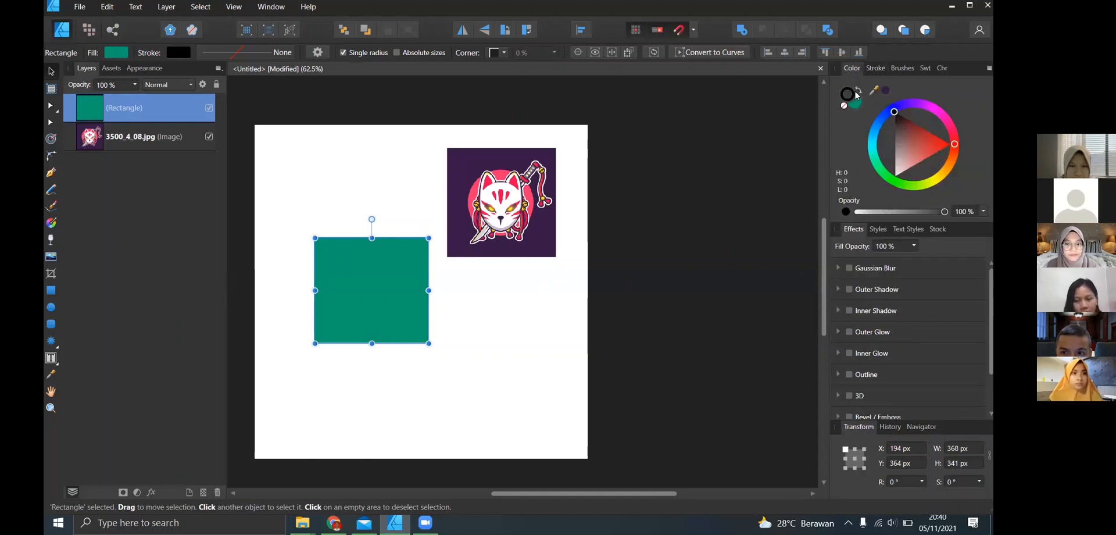
- Give the rectangle a black outline and set its stroke width to 6,7 pt
{"action": "left_click", "coordinate": [876, 68]}
{"action": "mouse_move", "coordinate": [872, 112]}
{"action": "left_mouse_down"}
{"action": "mouse_move", "coordinate": [915, 115]}
{"action": "mouse_move", "coordinate": [878, 106]}
{"action": "mouse_move", "coordinate": [889, 105]}
{"action": "left_mouse_up"}
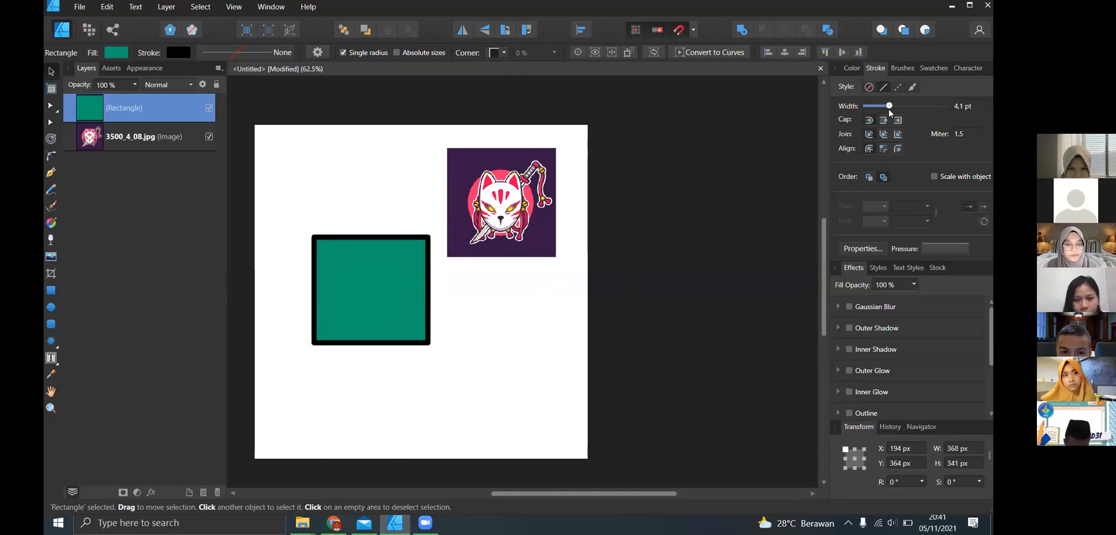
{"action": "left_click", "coordinate": [960, 108]}
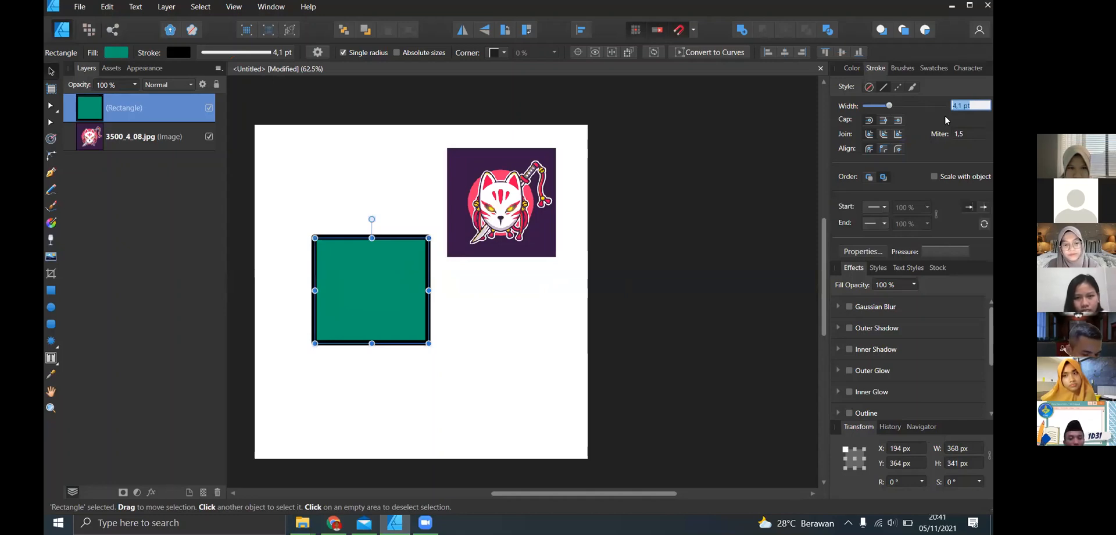
{"action": "type", "text": "6,7"}
{"action": "key", "text": "Return"}
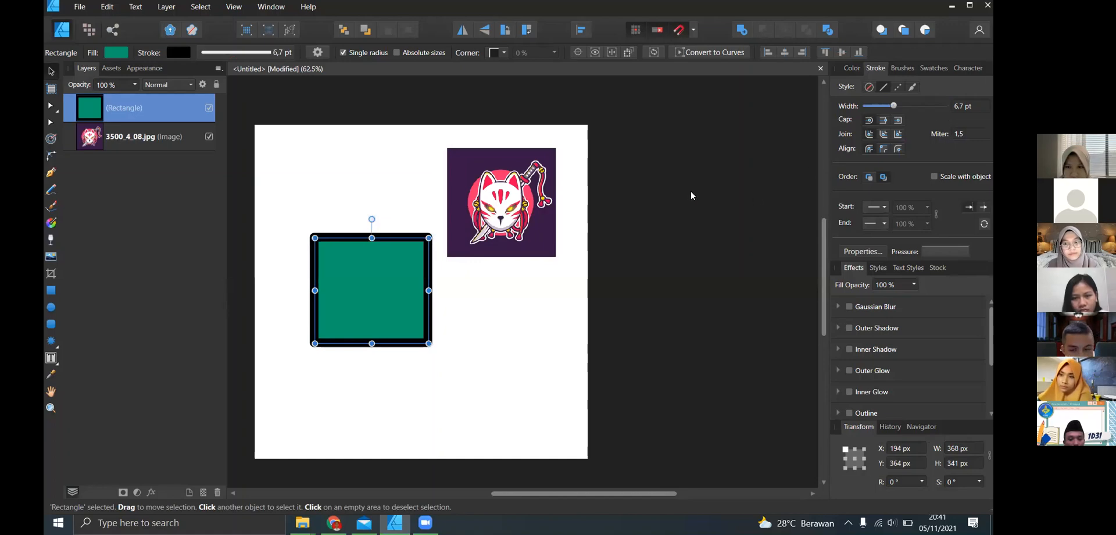
{"action": "left_click", "coordinate": [563, 303]}
{"action": "left_click", "coordinate": [405, 307]}
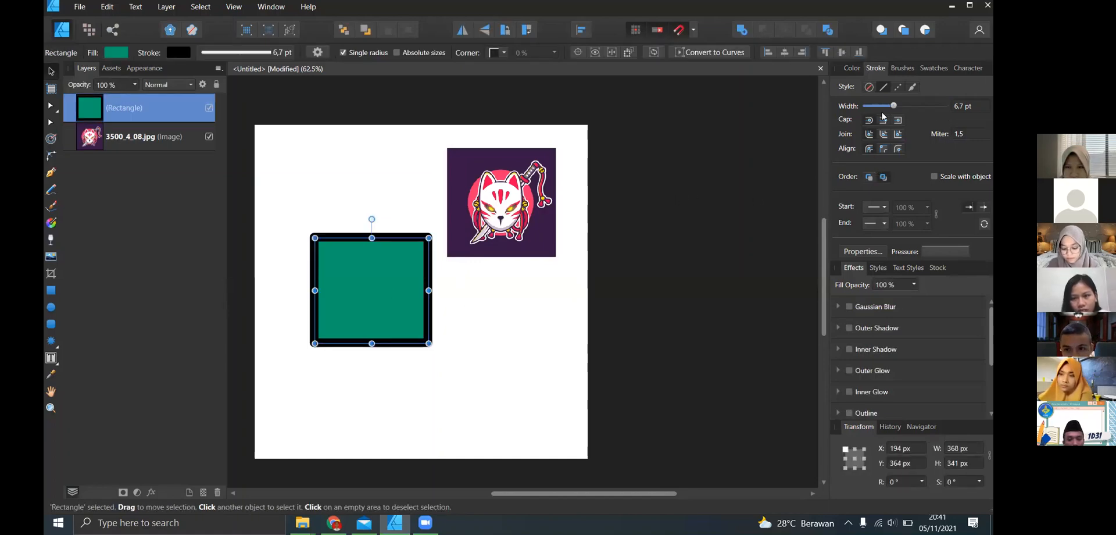
- View the Acrylics brushes and change the rectangle's stroke to the dash line style
{"action": "left_click", "coordinate": [903, 70]}
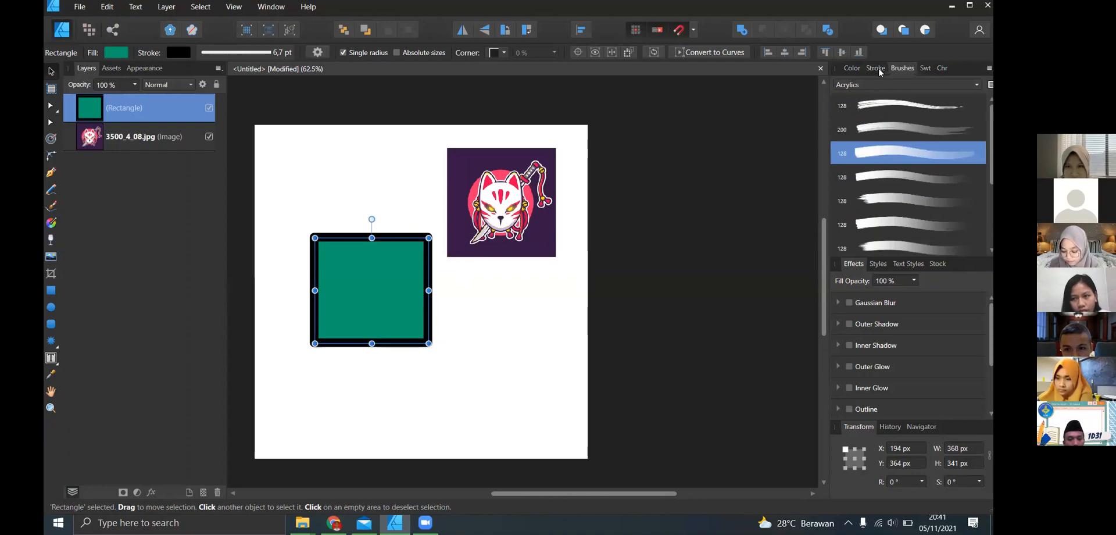
{"action": "left_click", "coordinate": [878, 71]}
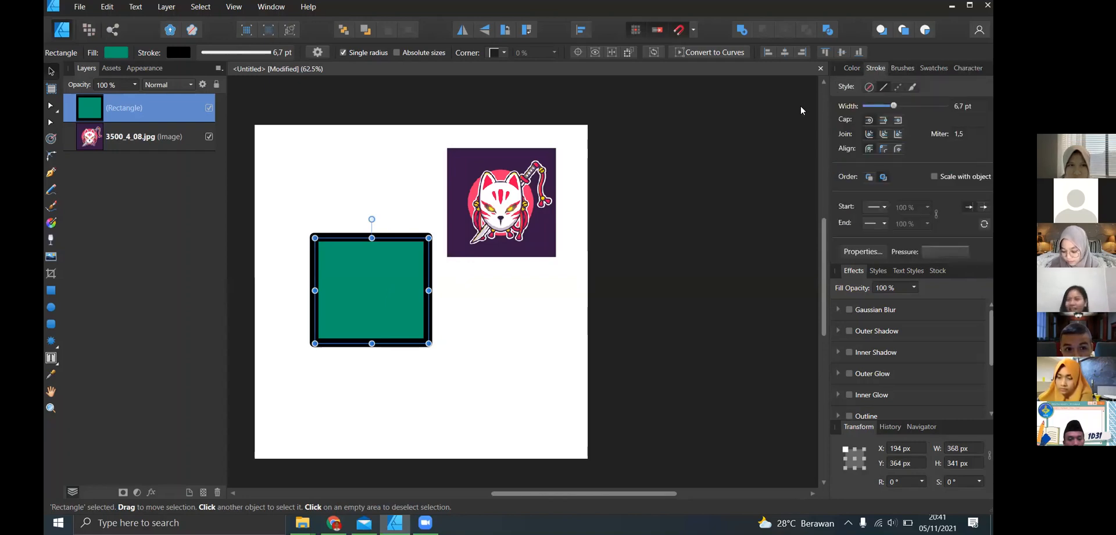
{"action": "left_click", "coordinate": [898, 89]}
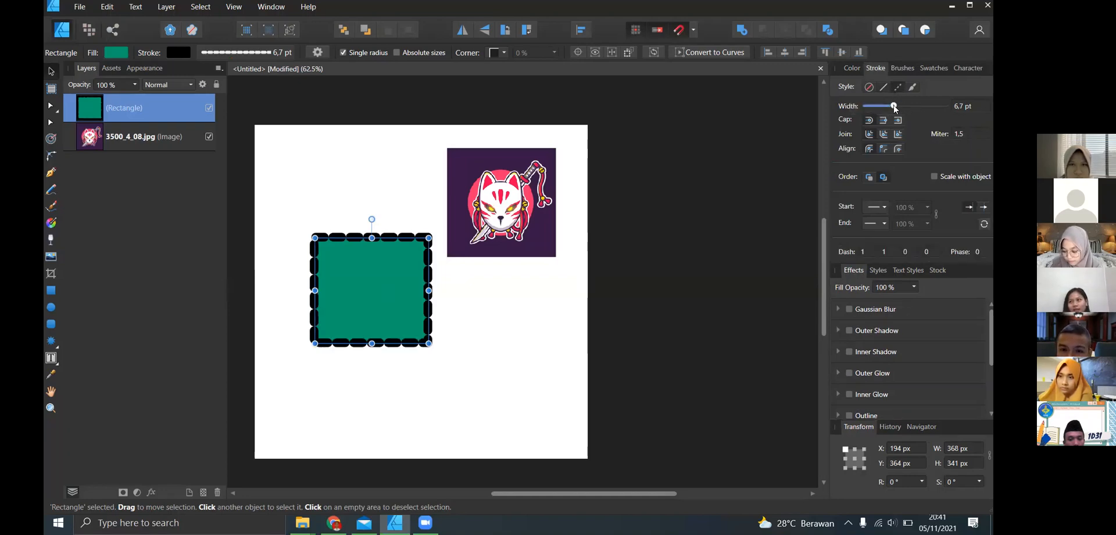
- Set the rectangle's stroke width to 5,4 pt and switch its outline to the textured line style
{"action": "mouse_move", "coordinate": [894, 106]}
{"action": "left_mouse_down"}
{"action": "mouse_move", "coordinate": [879, 107]}
{"action": "mouse_move", "coordinate": [891, 106]}
{"action": "left_mouse_up"}
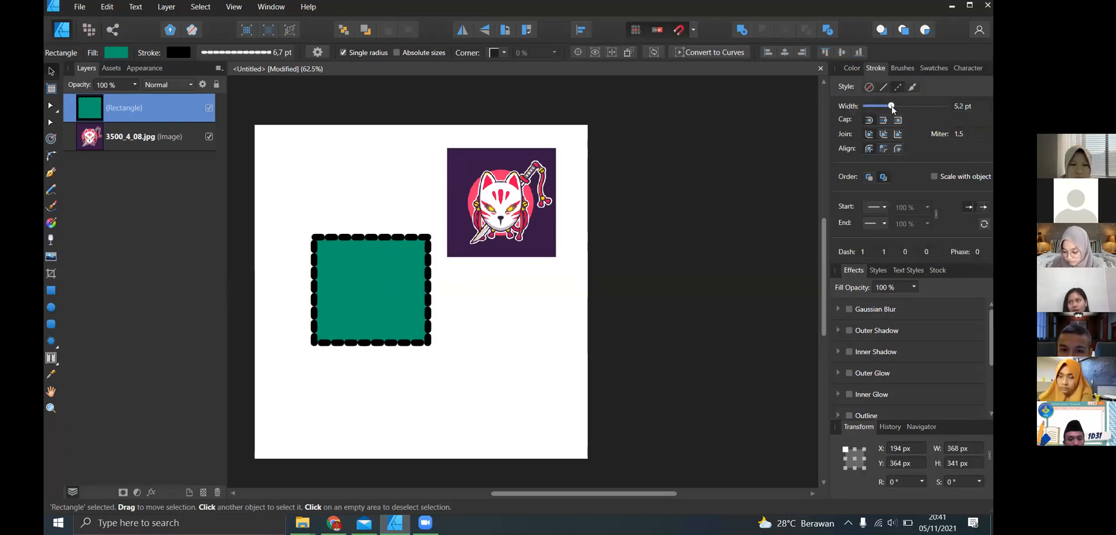
{"action": "left_click", "coordinate": [913, 87]}
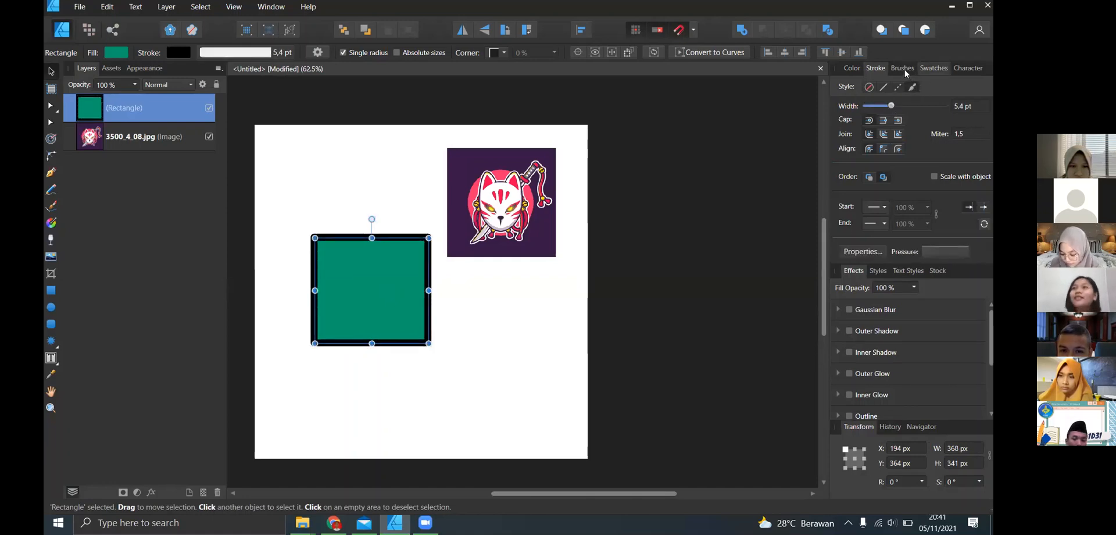
- Try several Acrylics brushes on the rectangle's outline, ending with the fifth brush in the list
{"action": "left_click", "coordinate": [904, 70]}
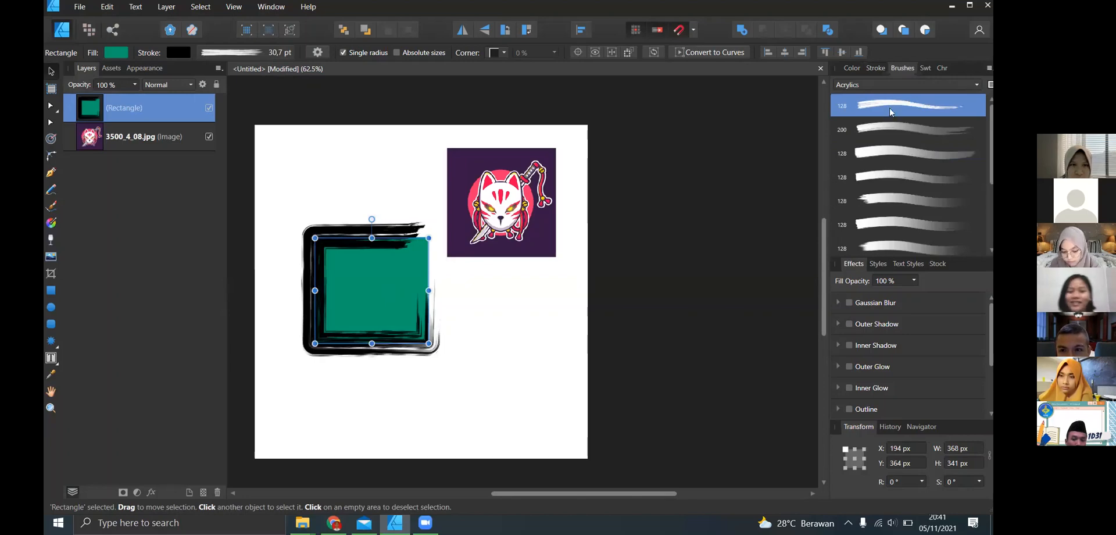
{"action": "left_click", "coordinate": [892, 137]}
{"action": "left_click", "coordinate": [891, 156]}
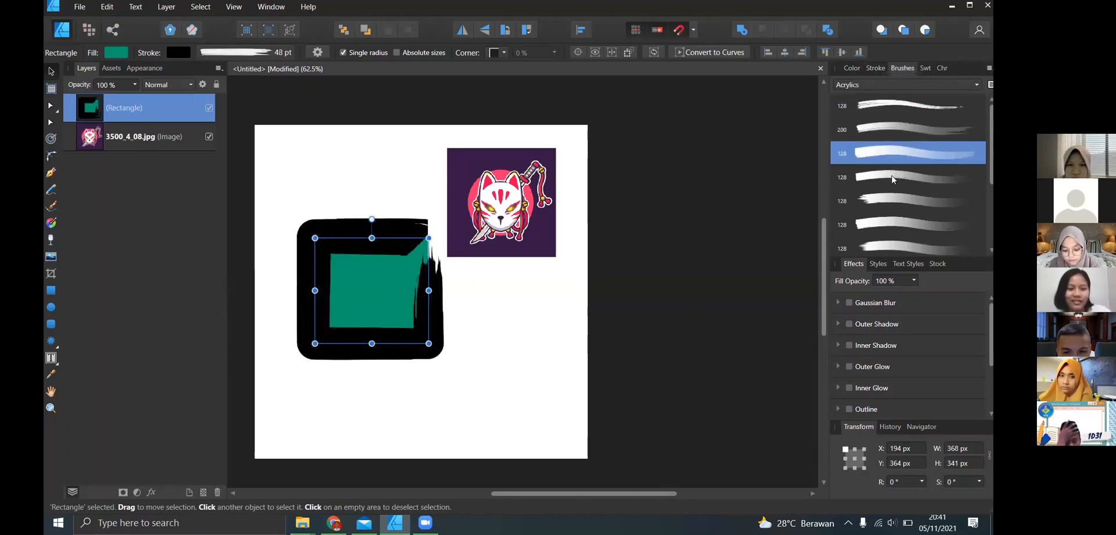
{"action": "left_click", "coordinate": [891, 181]}
{"action": "left_click", "coordinate": [891, 201]}
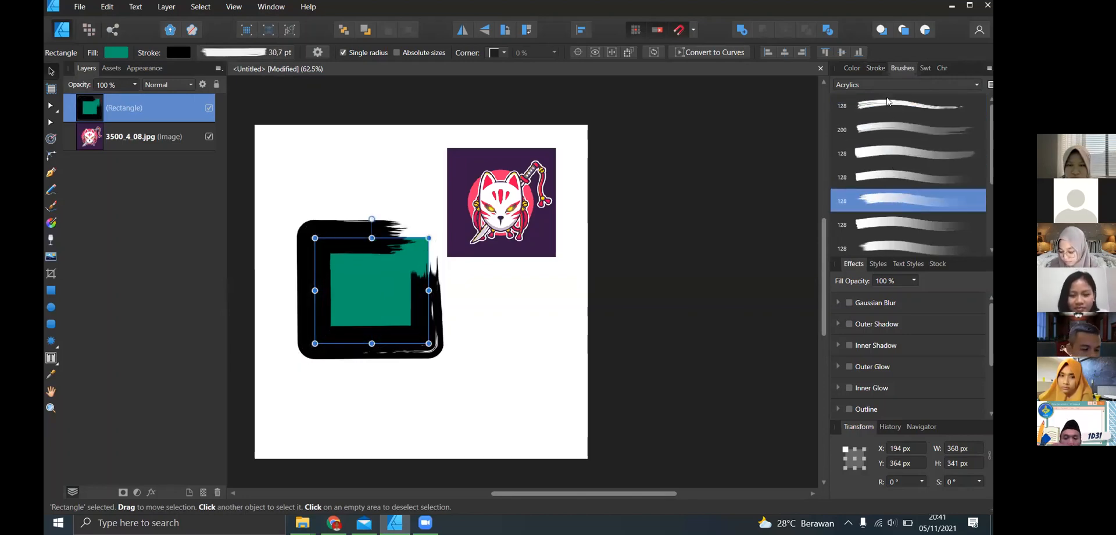
{"action": "scroll", "coordinate": [959, 169], "scroll_direction": "down", "scroll_amount": 1}
- View the Unnamed 2 swatch palette and return to the colour wheel
{"action": "left_click", "coordinate": [852, 68]}
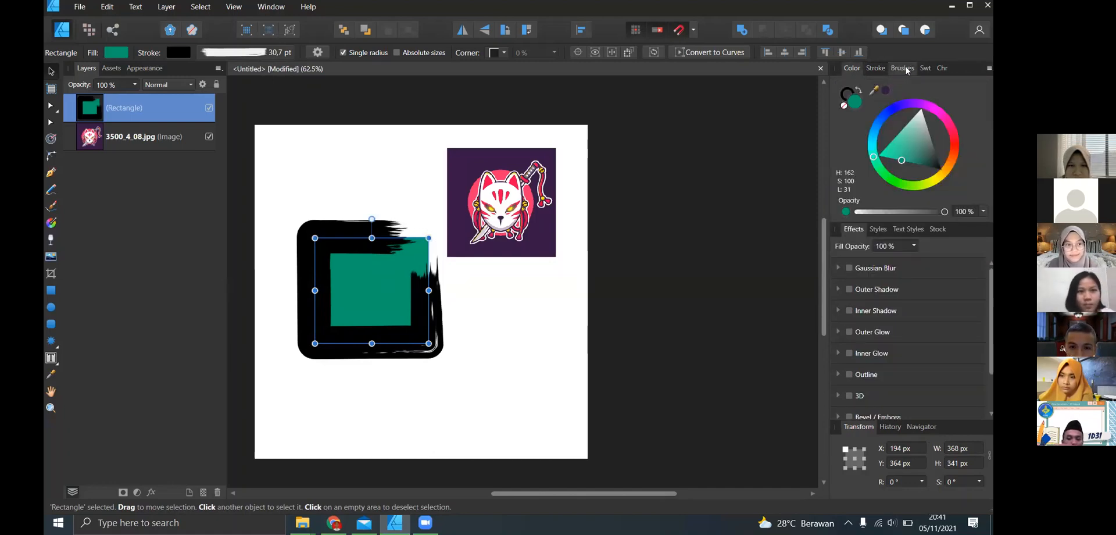
{"action": "left_click", "coordinate": [938, 72]}
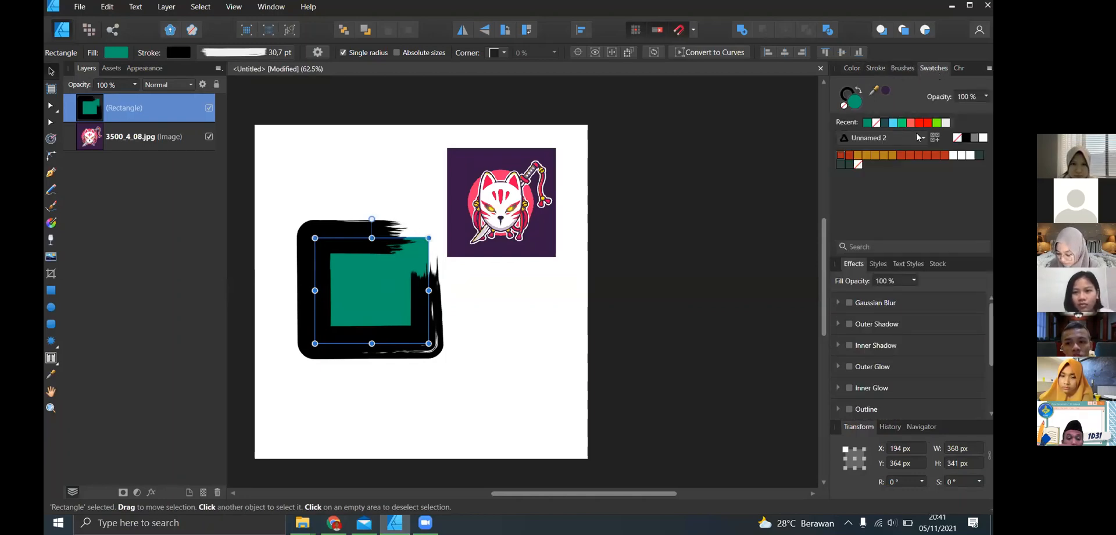
{"action": "left_click", "coordinate": [857, 73]}
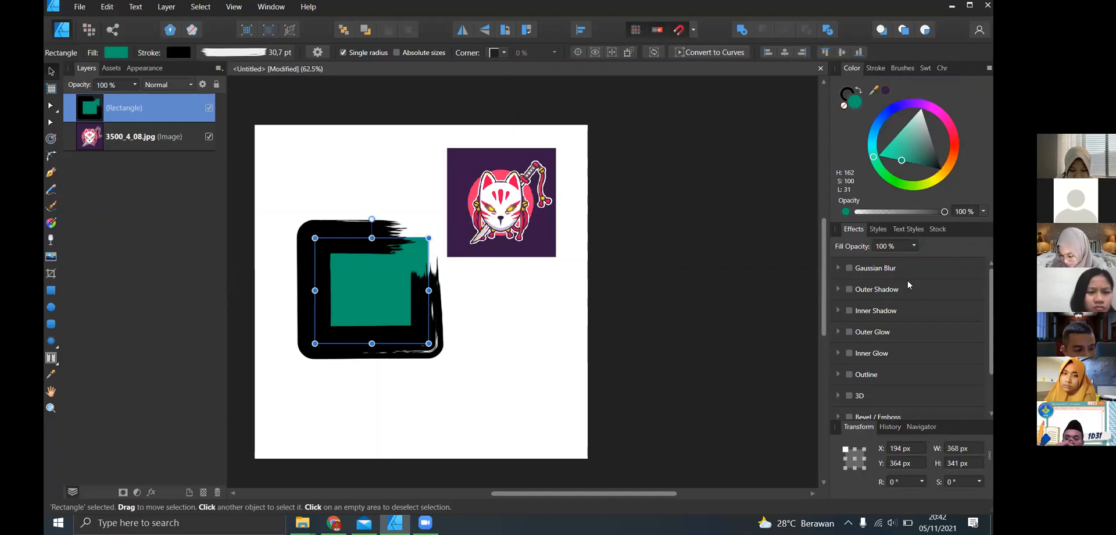
- Delete the green rectangle with the brushed black outline
{"action": "left_click", "coordinate": [590, 354]}
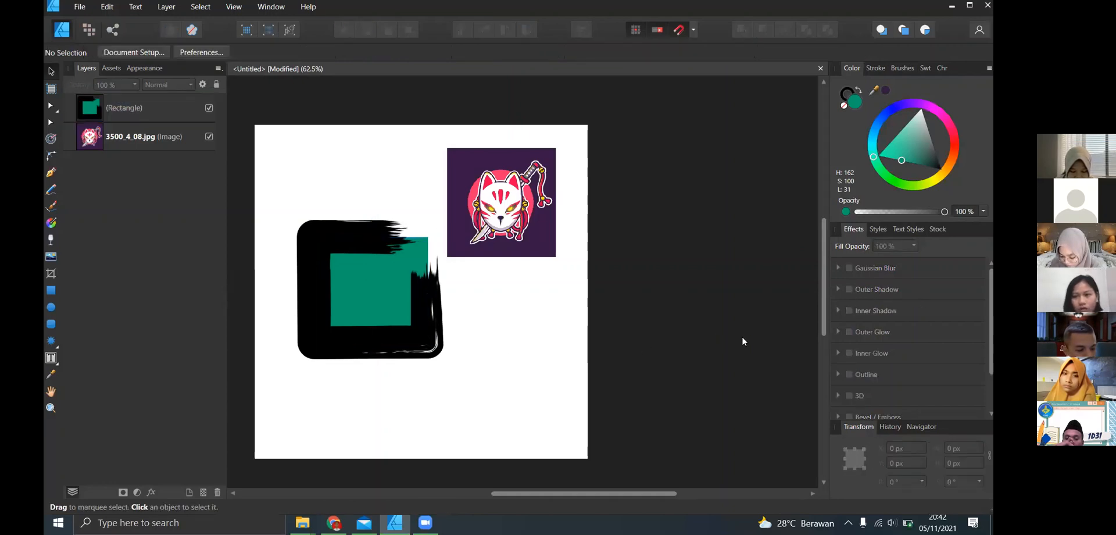
{"action": "left_click", "coordinate": [401, 251]}
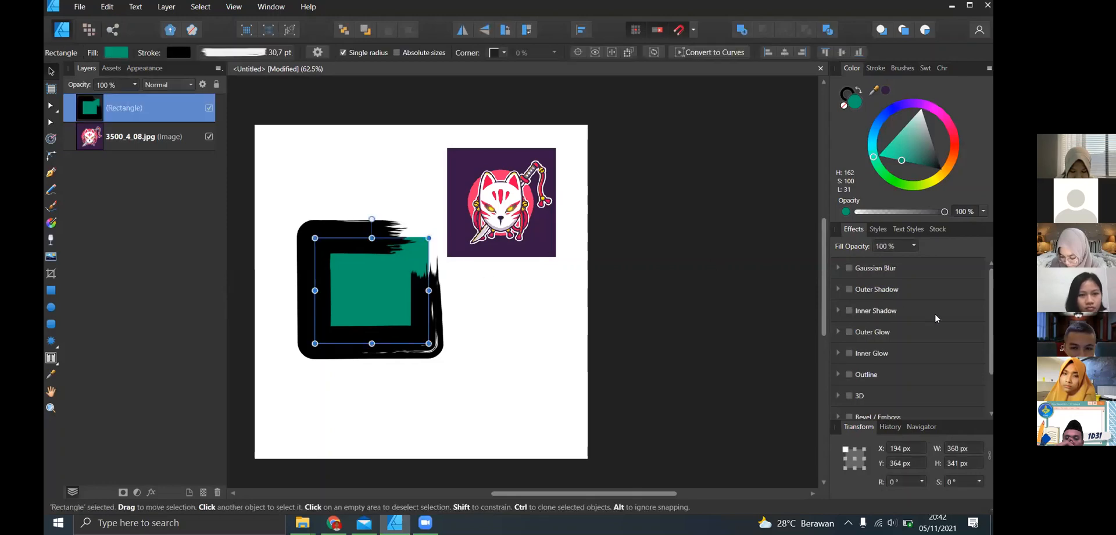
{"action": "left_click", "coordinate": [762, 129]}
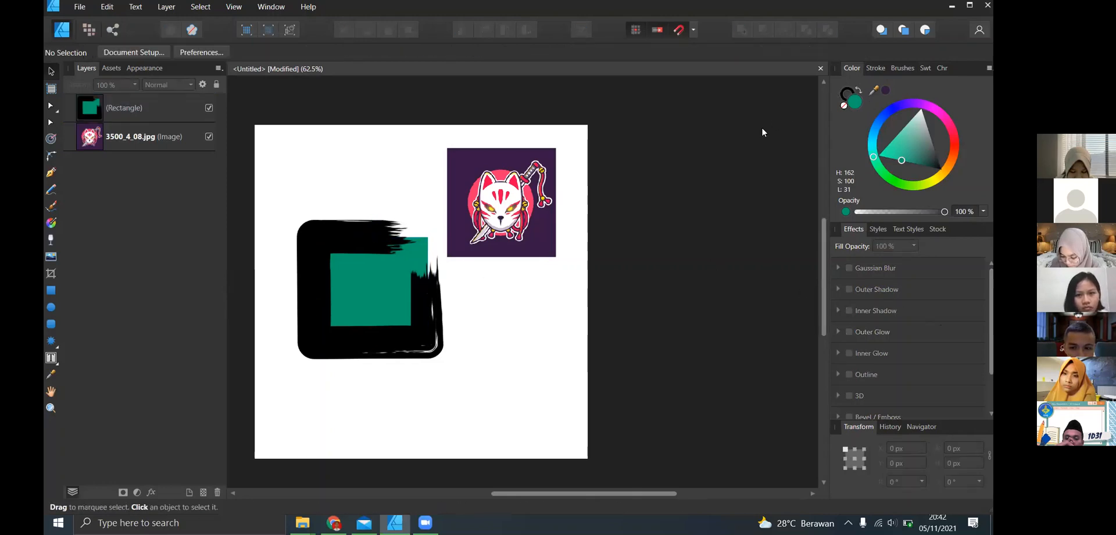
{"action": "key", "text": "ctrl+z"}
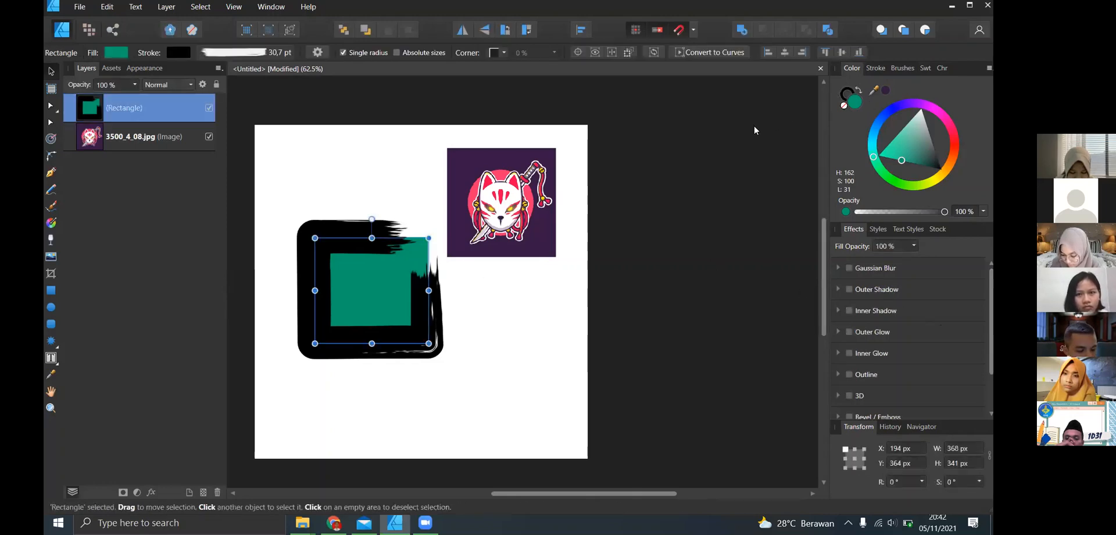
{"action": "key", "text": "Delete"}
- Enable Gaussian Blur on the fox mask image with a radius of 0 px
{"action": "left_click", "coordinate": [850, 267]}
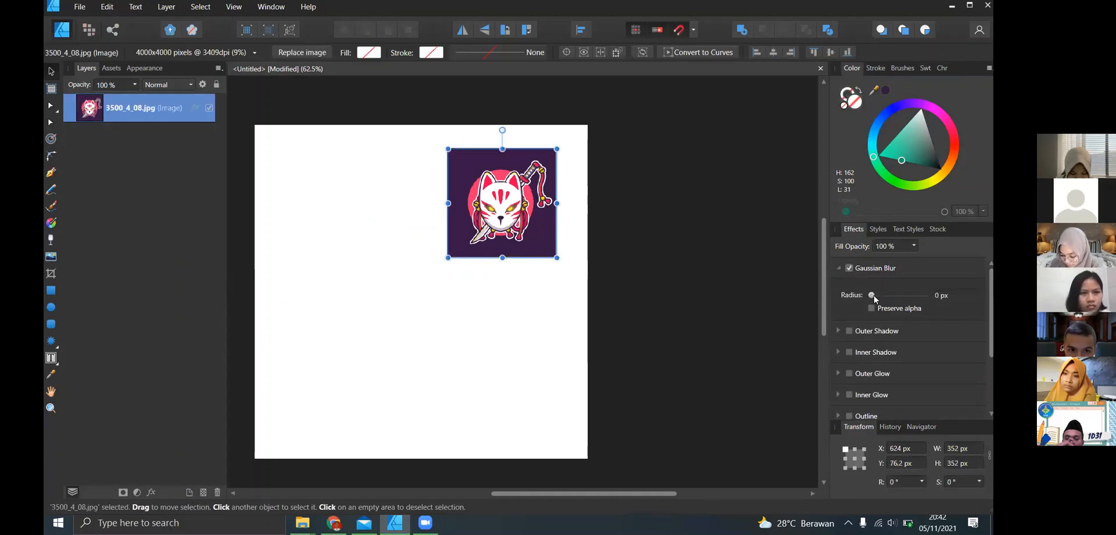
{"action": "mouse_move", "coordinate": [878, 298]}
{"action": "left_mouse_down"}
{"action": "mouse_move", "coordinate": [899, 299]}
{"action": "mouse_move", "coordinate": [872, 294]}
{"action": "left_mouse_up"}
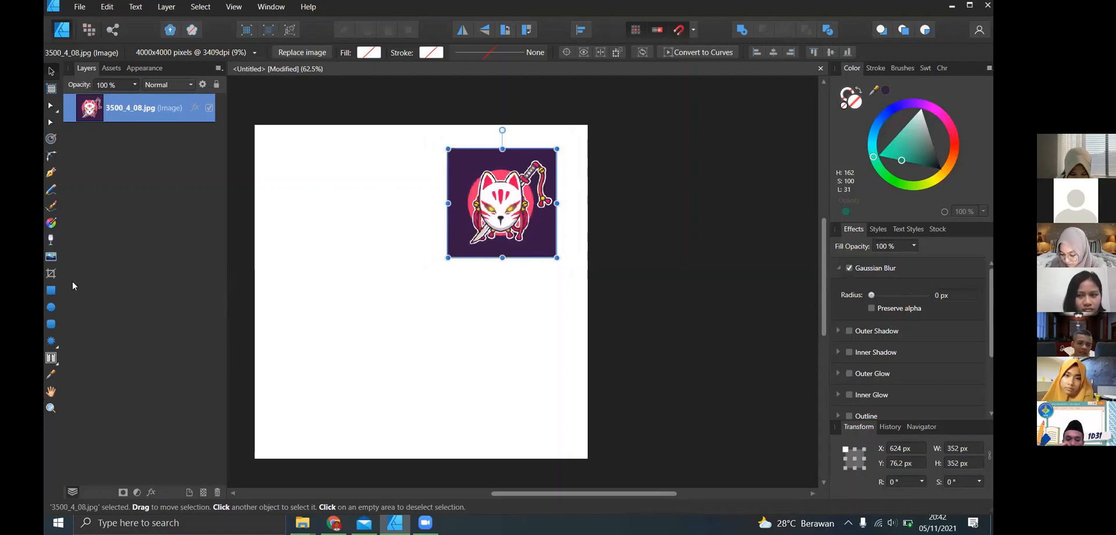
- Draw a green rectangle about 390 × 362 px below and left of the fox image and give it a solid outline
{"action": "left_click", "coordinate": [52, 290]}
{"action": "left_click_drag", "start_coordinate": [298, 237], "coordinate": [422, 340]}
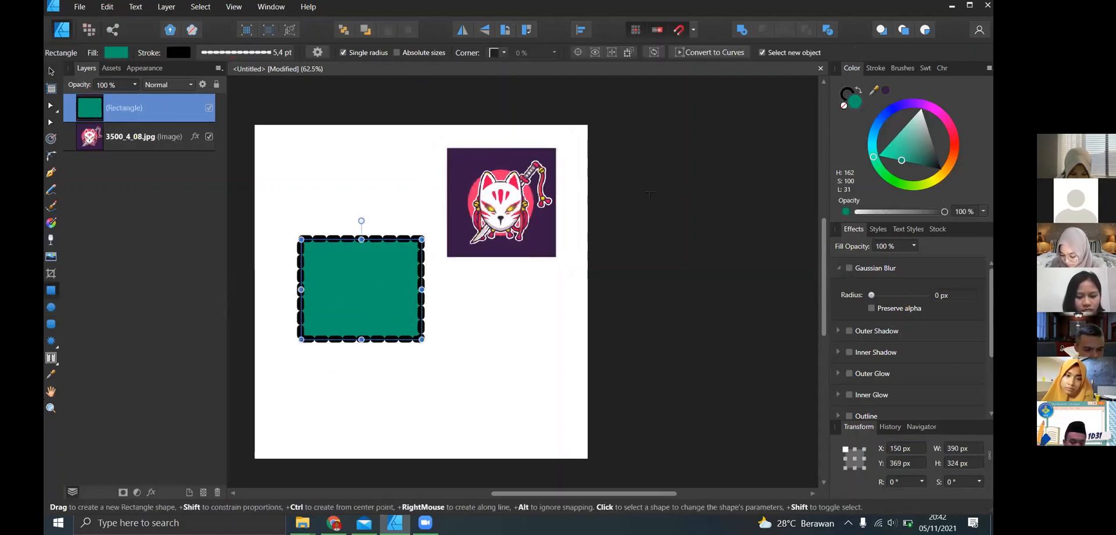
{"action": "left_click", "coordinate": [876, 68]}
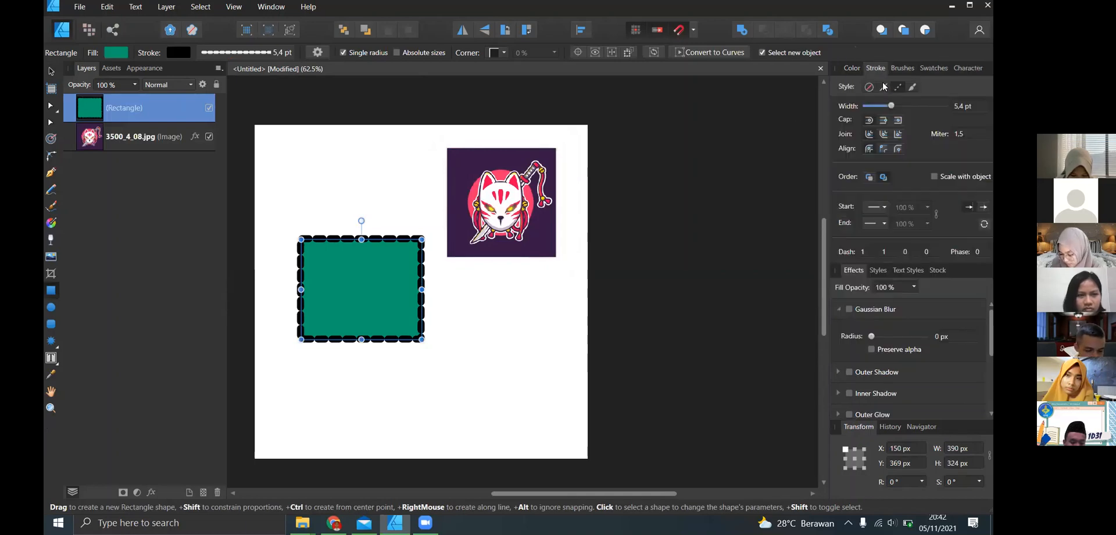
{"action": "left_click", "coordinate": [884, 86]}
{"action": "left_click", "coordinate": [858, 69]}
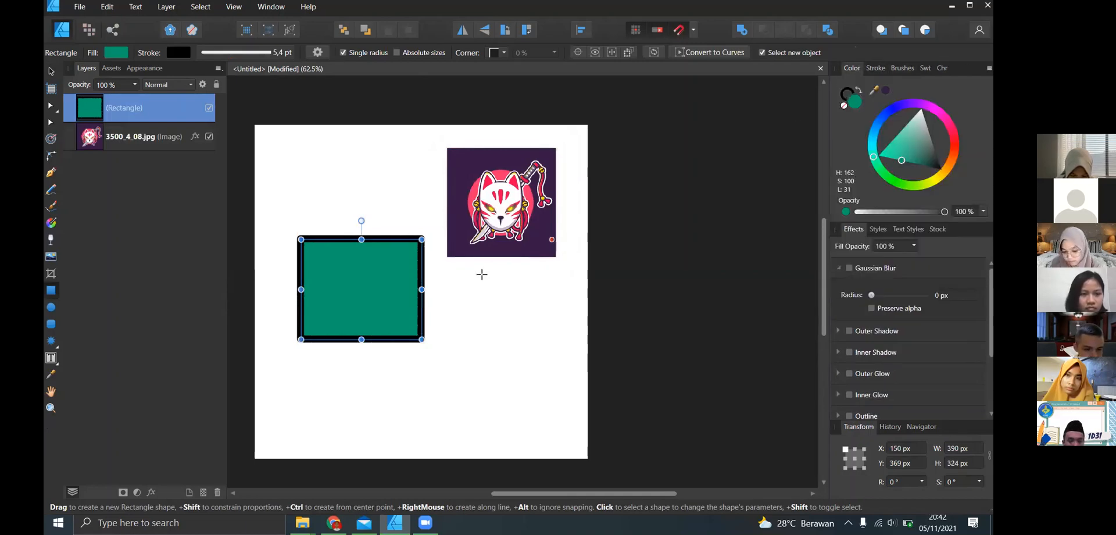
{"action": "left_click_drag", "start_coordinate": [369, 353], "coordinate": [368, 365]}
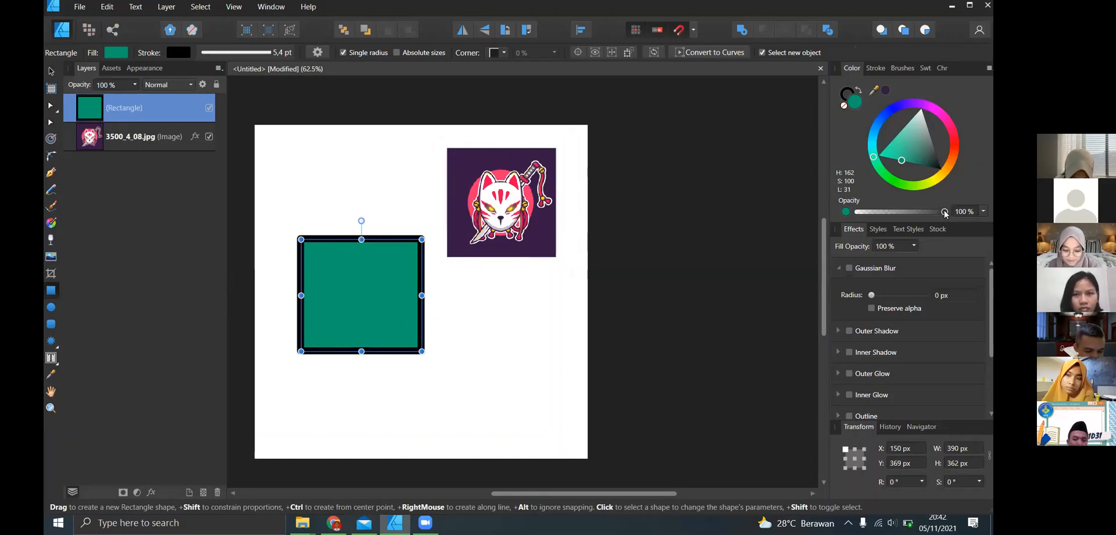
- Lower the rectangle's fill opacity to 60 % and remove its black outline
{"action": "mouse_move", "coordinate": [945, 212]}
{"action": "left_mouse_down"}
{"action": "mouse_move", "coordinate": [873, 224]}
{"action": "mouse_move", "coordinate": [933, 230]}
{"action": "mouse_move", "coordinate": [899, 226]}
{"action": "mouse_move", "coordinate": [917, 221]}
{"action": "mouse_move", "coordinate": [895, 215]}
{"action": "mouse_move", "coordinate": [939, 214]}
{"action": "mouse_move", "coordinate": [919, 212]}
{"action": "left_mouse_up"}
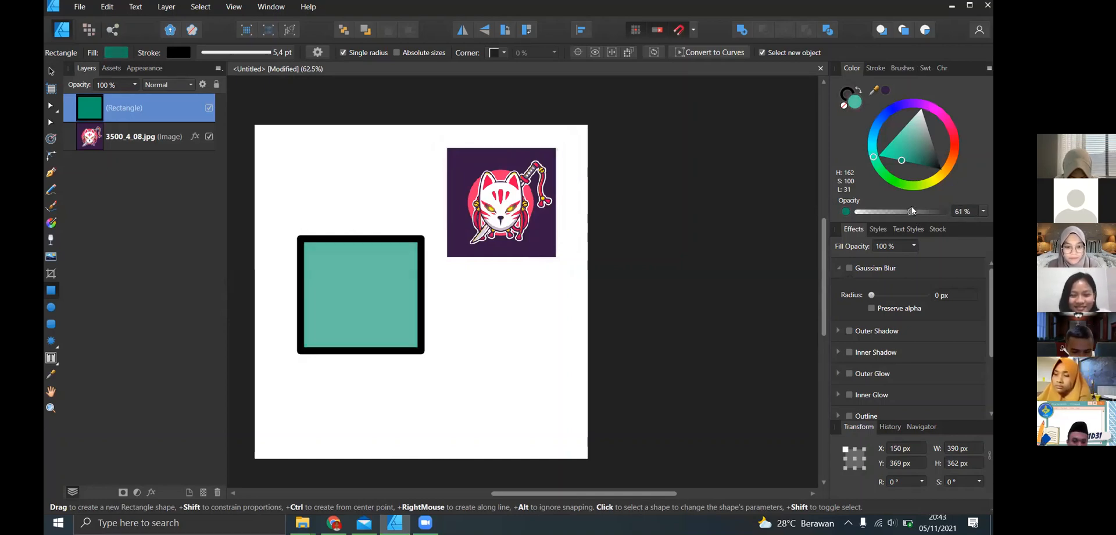
{"action": "left_click", "coordinate": [843, 103]}
{"action": "left_click", "coordinate": [843, 106]}
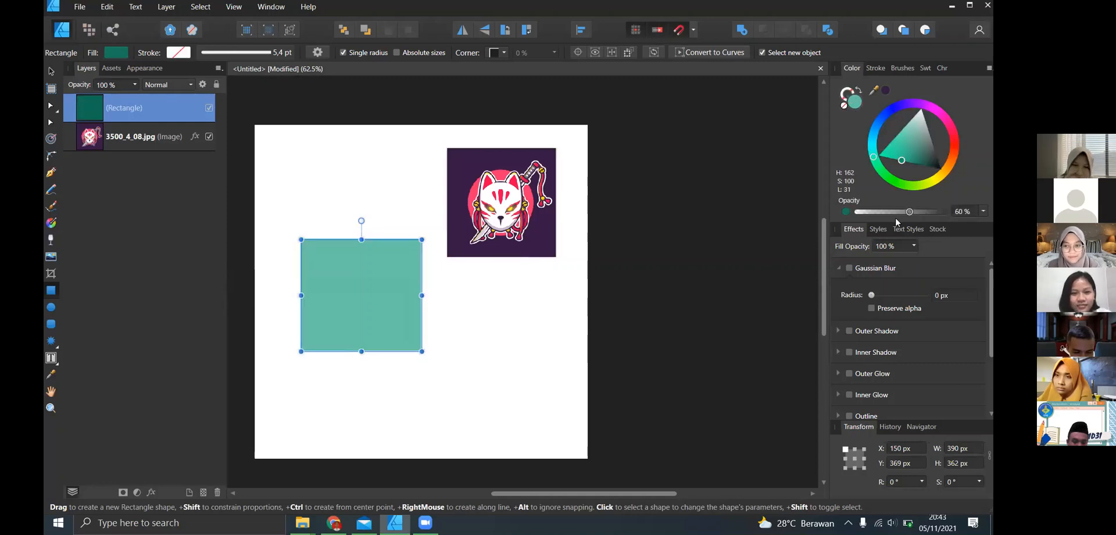
- Restore the rectangle's fill opacity to 100 % and apply 51 % noise to the fill, inspecting the grain up close
{"action": "left_click_drag", "start_coordinate": [914, 211], "coordinate": [956, 214]}
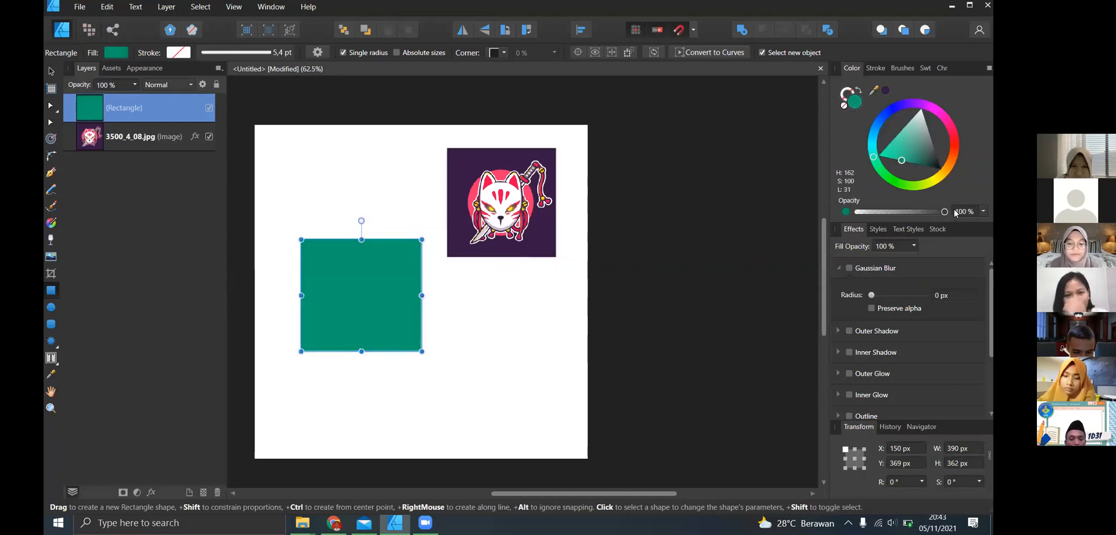
{"action": "left_click", "coordinate": [846, 212]}
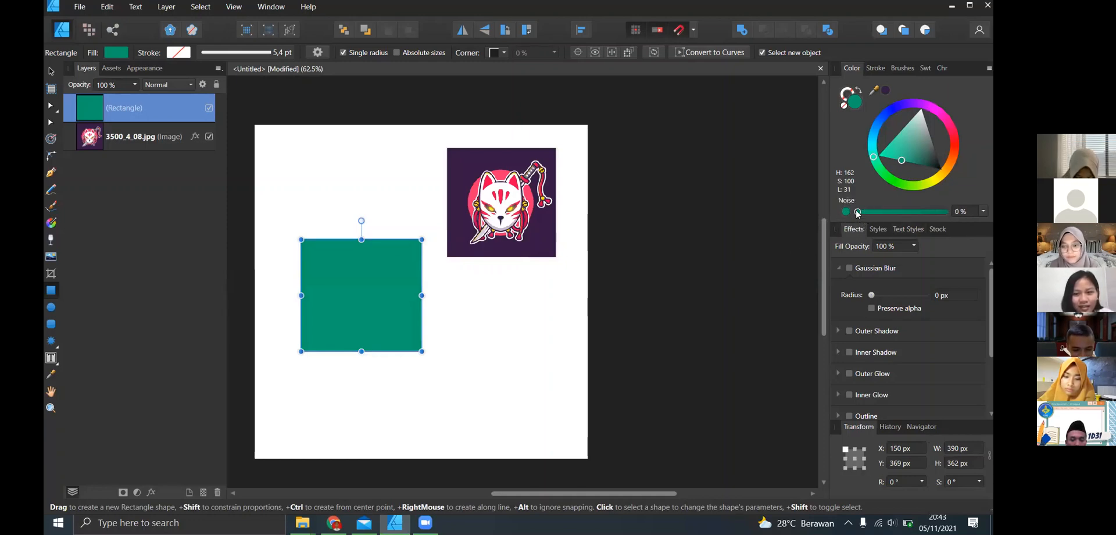
{"action": "left_click_drag", "start_coordinate": [857, 213], "coordinate": [887, 217]}
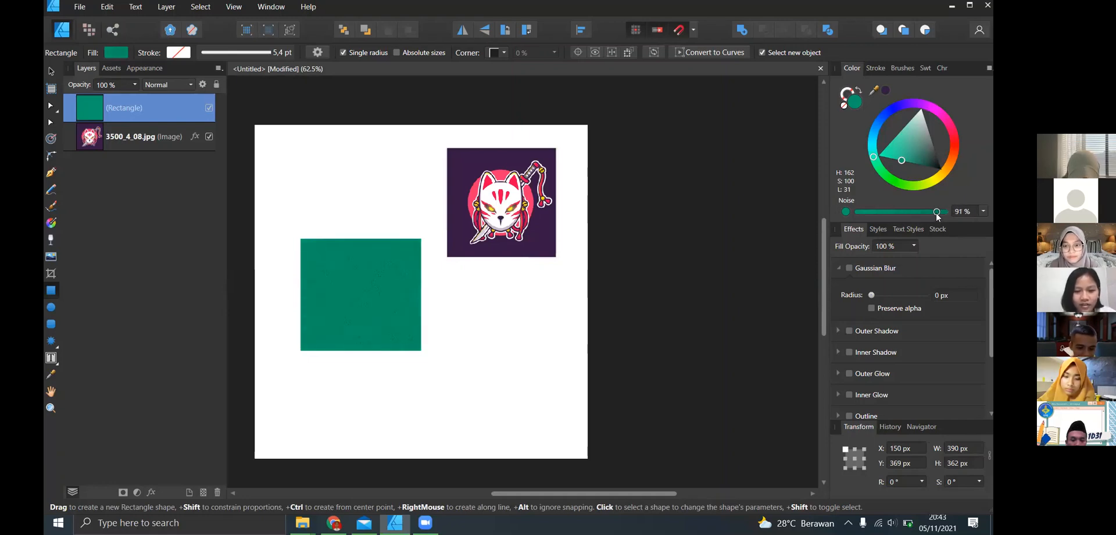
{"action": "left_click_drag", "start_coordinate": [937, 216], "coordinate": [901, 211]}
{"action": "scroll", "coordinate": [337, 296], "scroll_direction": "up", "scroll_amount": 5}
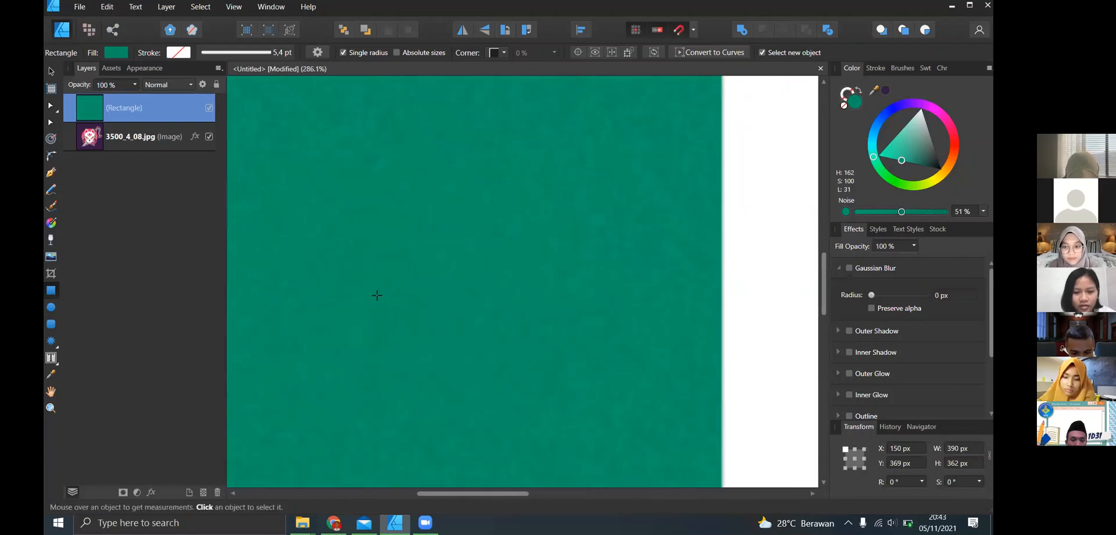
{"action": "scroll", "coordinate": [393, 302], "scroll_direction": "down", "scroll_amount": 5}
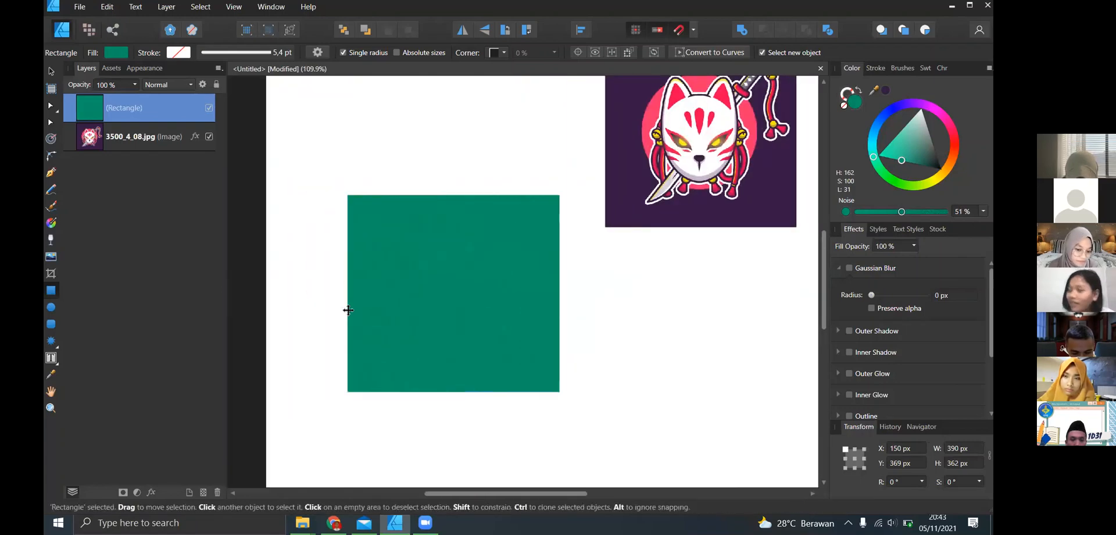
{"action": "scroll", "coordinate": [431, 302], "scroll_direction": "up", "scroll_amount": 4}
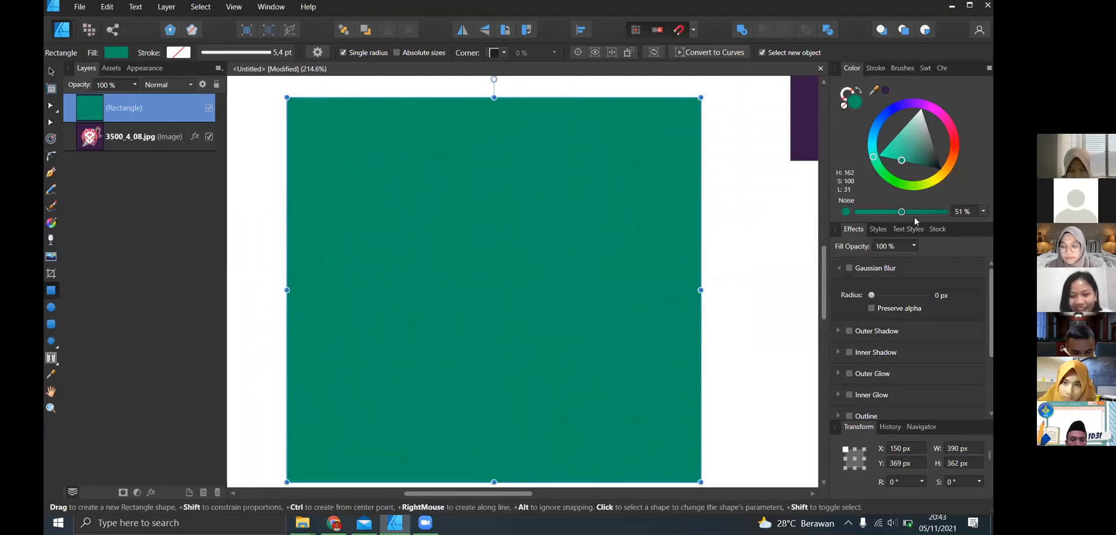
- Try 100 % and 49 % noise on the rectangle's fill, then set it to 75 %
{"action": "left_click_drag", "start_coordinate": [901, 212], "coordinate": [951, 214]}
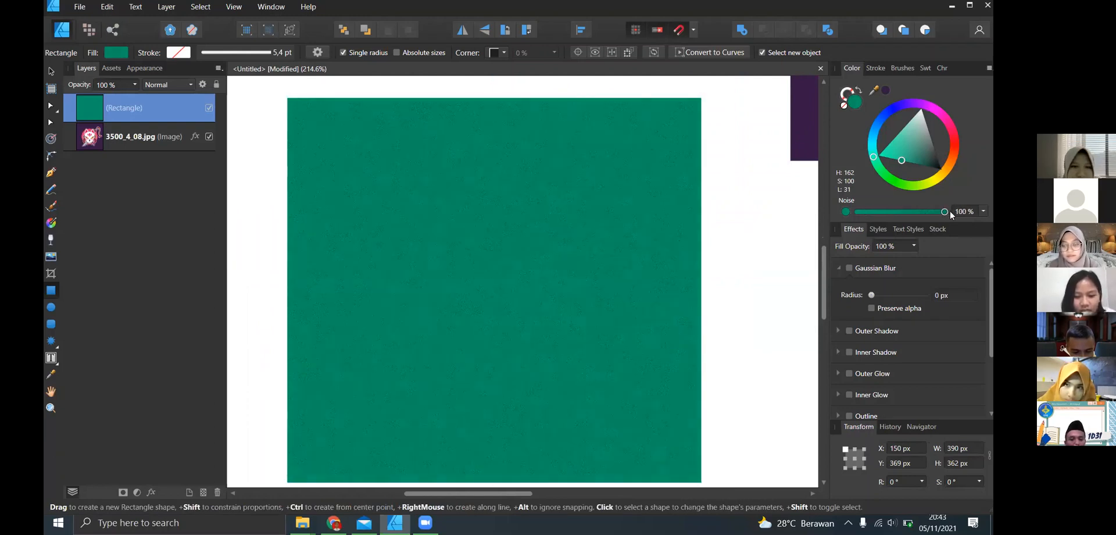
{"action": "left_click", "coordinate": [896, 211]}
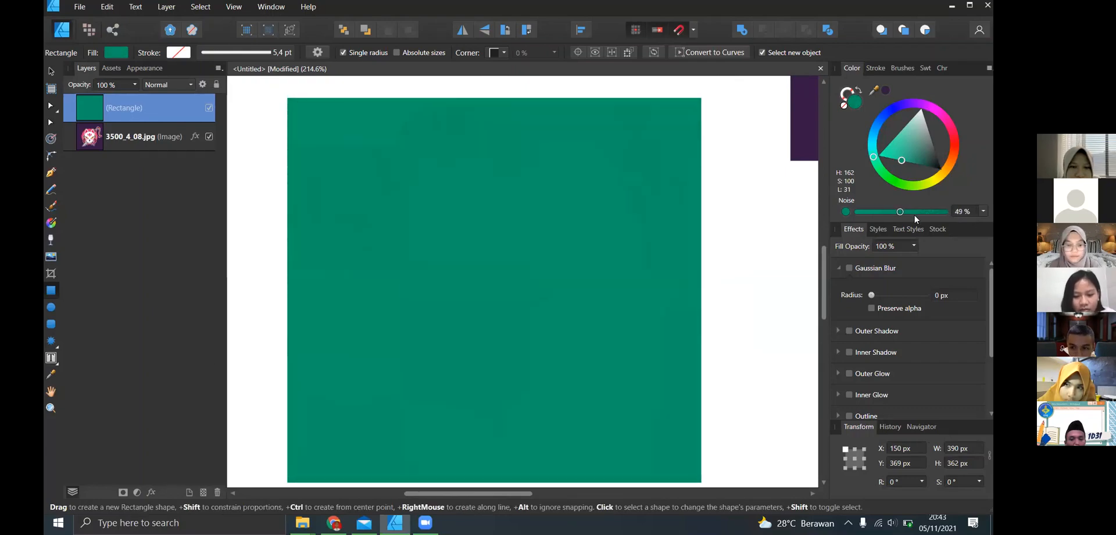
{"action": "scroll", "coordinate": [676, 279], "scroll_direction": "up", "scroll_amount": 1}
{"action": "scroll", "coordinate": [675, 279], "scroll_direction": "down", "scroll_amount": 3}
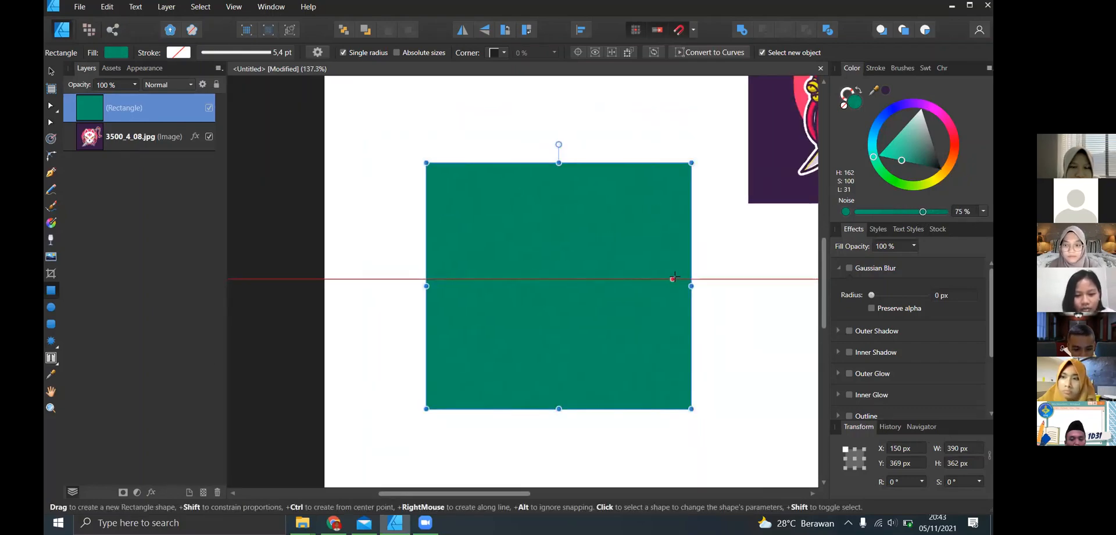
{"action": "scroll", "coordinate": [719, 271], "scroll_direction": "right", "scroll_amount": 1}
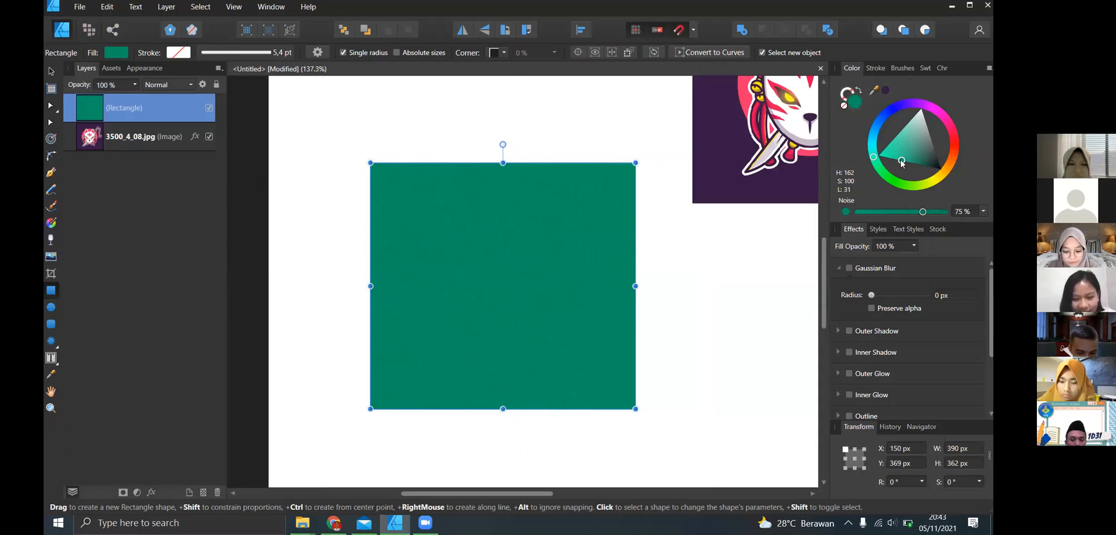
- Look through the object styles, text styles, stock and full list of layer effects, then return to the Move tool
{"action": "left_click", "coordinate": [839, 268]}
{"action": "left_click_drag", "start_coordinate": [991, 295], "coordinate": [899, 233]}
{"action": "left_click", "coordinate": [879, 229]}
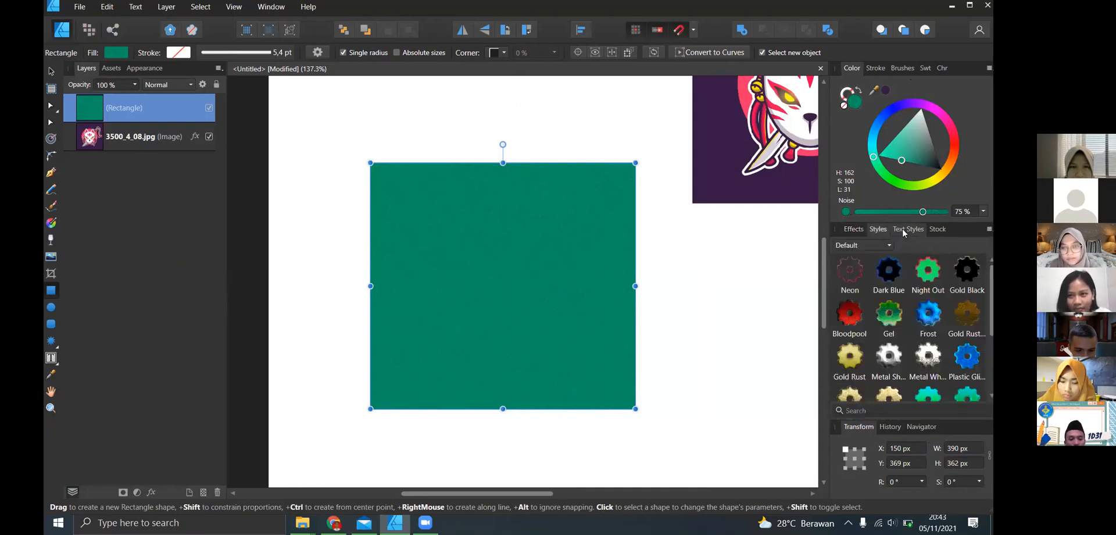
{"action": "left_click", "coordinate": [908, 230]}
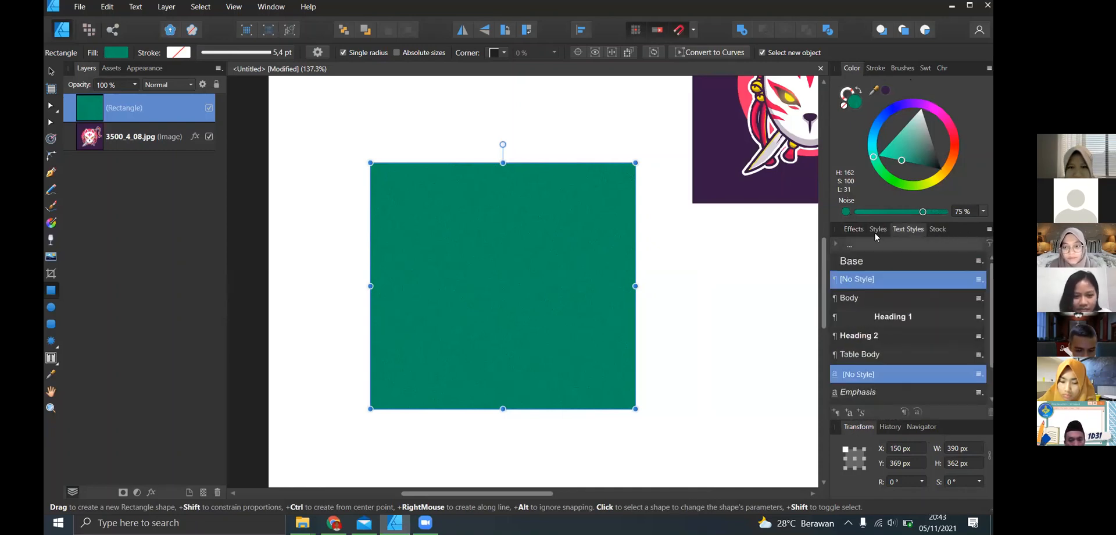
{"action": "left_click", "coordinate": [937, 229]}
{"action": "left_click", "coordinate": [854, 229]}
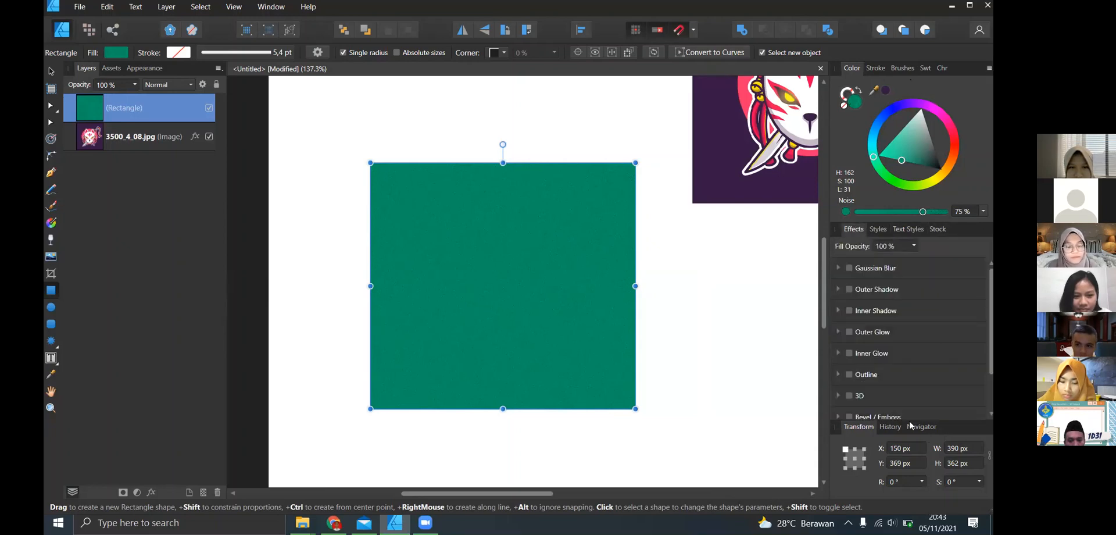
{"action": "scroll", "coordinate": [956, 407], "scroll_direction": "down", "scroll_amount": 3}
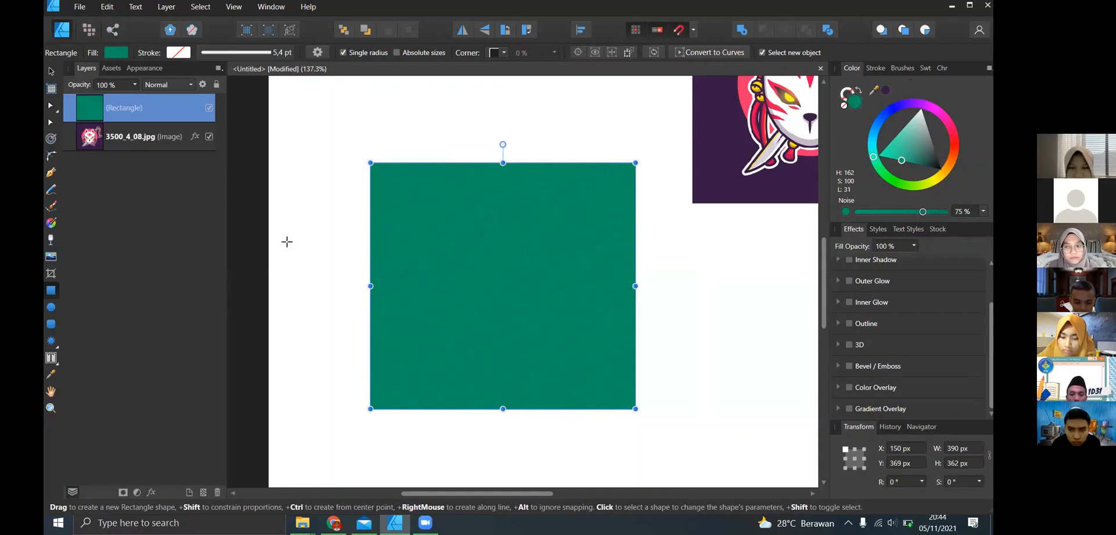
{"action": "left_click", "coordinate": [50, 71]}
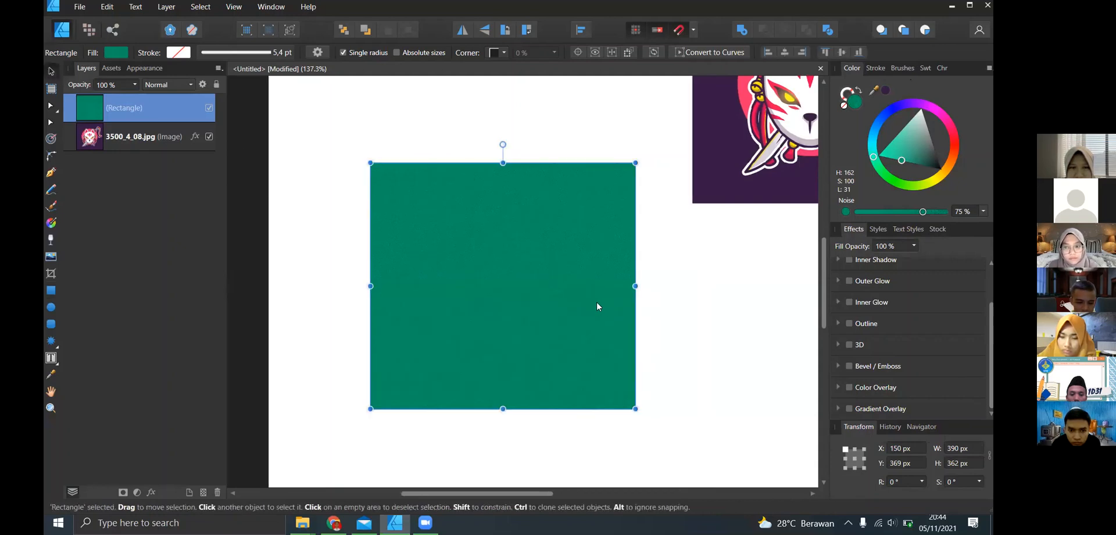
{"action": "left_click", "coordinate": [901, 449]}
{"action": "type", "text": "1"}
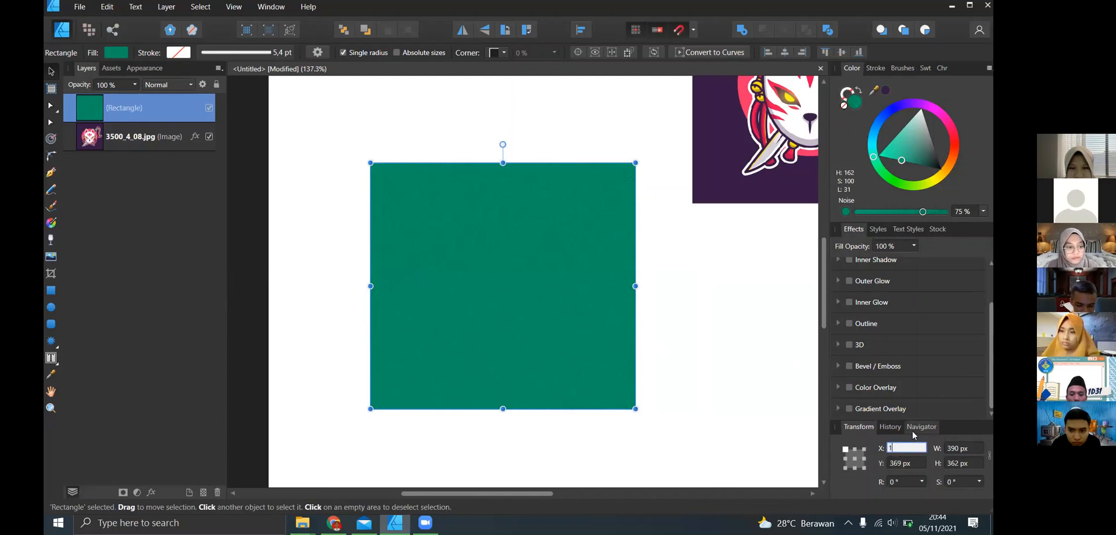
{"action": "type", "text": "080"}
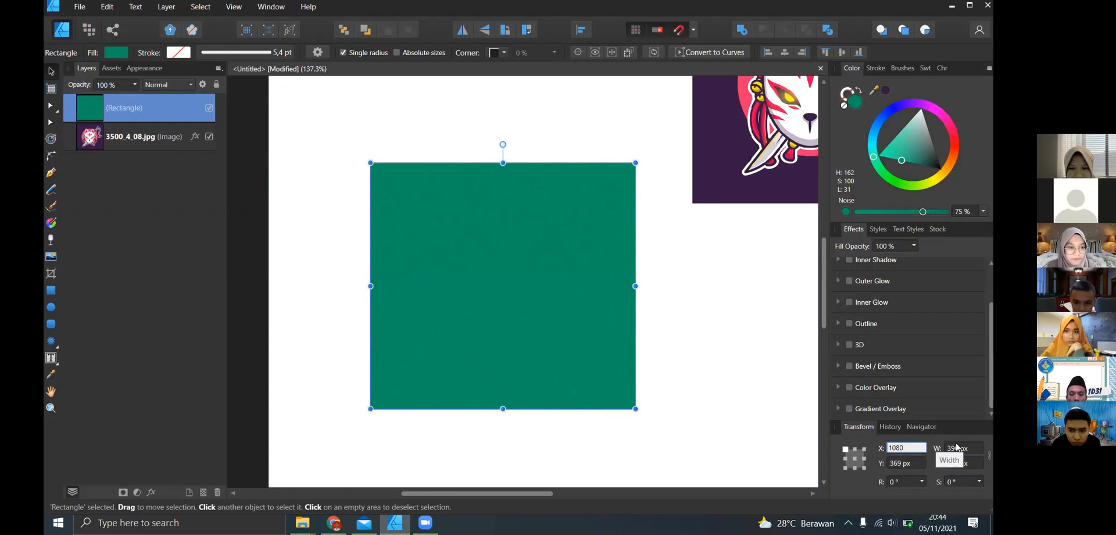
{"action": "key", "text": "Return"}
{"action": "scroll", "coordinate": [738, 413], "scroll_direction": "right", "scroll_amount": 2}
{"action": "scroll", "coordinate": [752, 375], "scroll_direction": "down", "scroll_amount": 10}
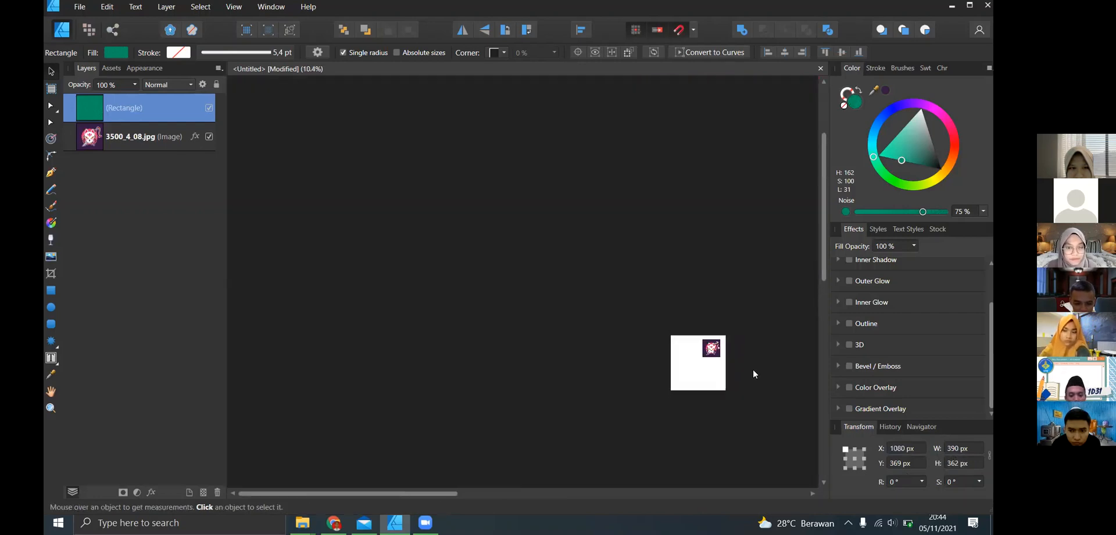
{"action": "scroll", "coordinate": [739, 372], "scroll_direction": "right", "scroll_amount": 1}
{"action": "scroll", "coordinate": [720, 375], "scroll_direction": "down", "scroll_amount": 1}
{"action": "scroll", "coordinate": [718, 375], "scroll_direction": "up", "scroll_amount": 3}
{"action": "key", "text": "ctrl+z"}
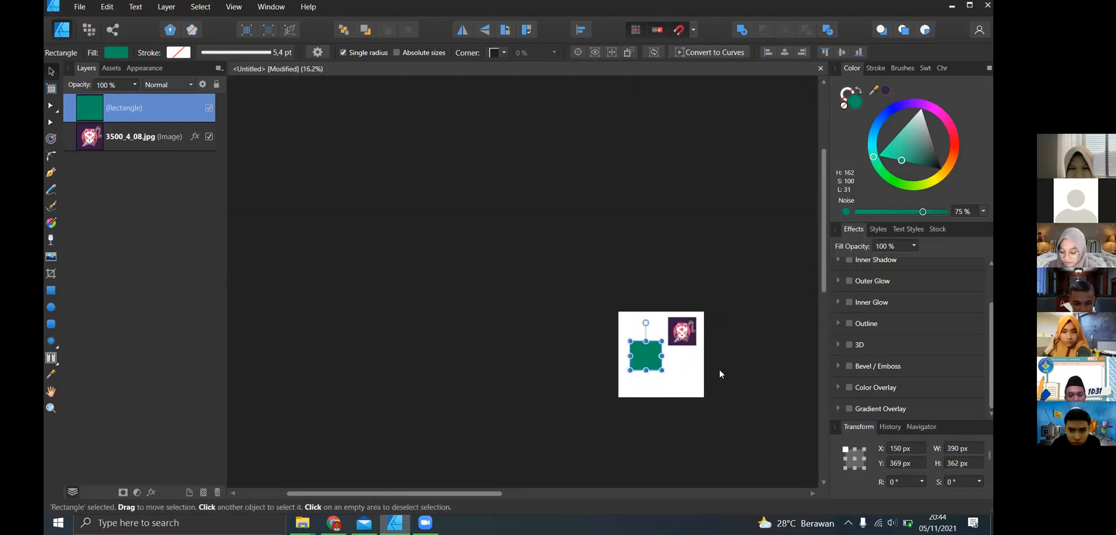
- Set the green rectangle's width and height to 1080 px each
{"action": "scroll", "coordinate": [686, 372], "scroll_direction": "up", "scroll_amount": 3}
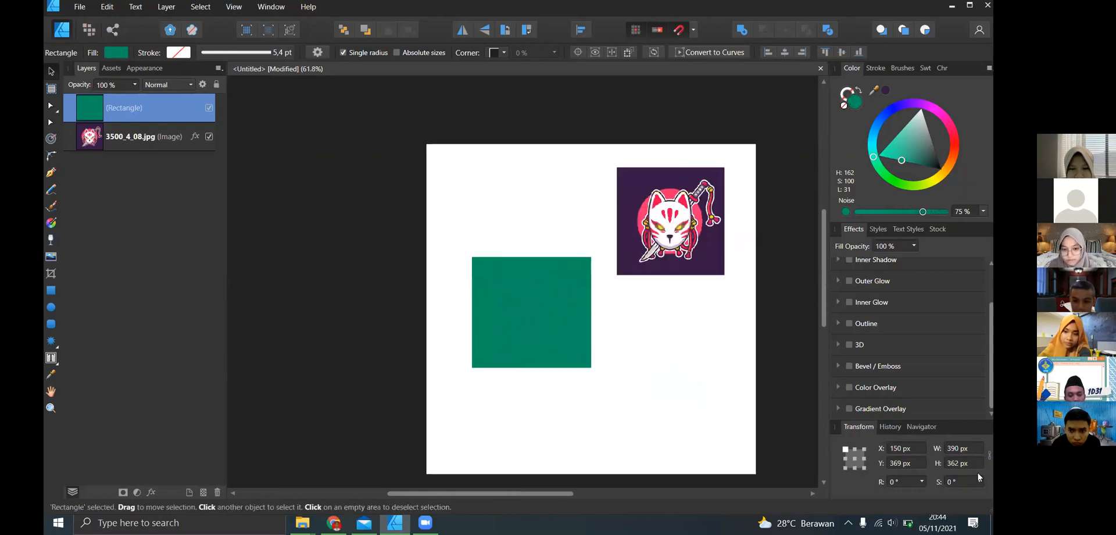
{"action": "left_click", "coordinate": [962, 448]}
{"action": "type", "text": "10"}
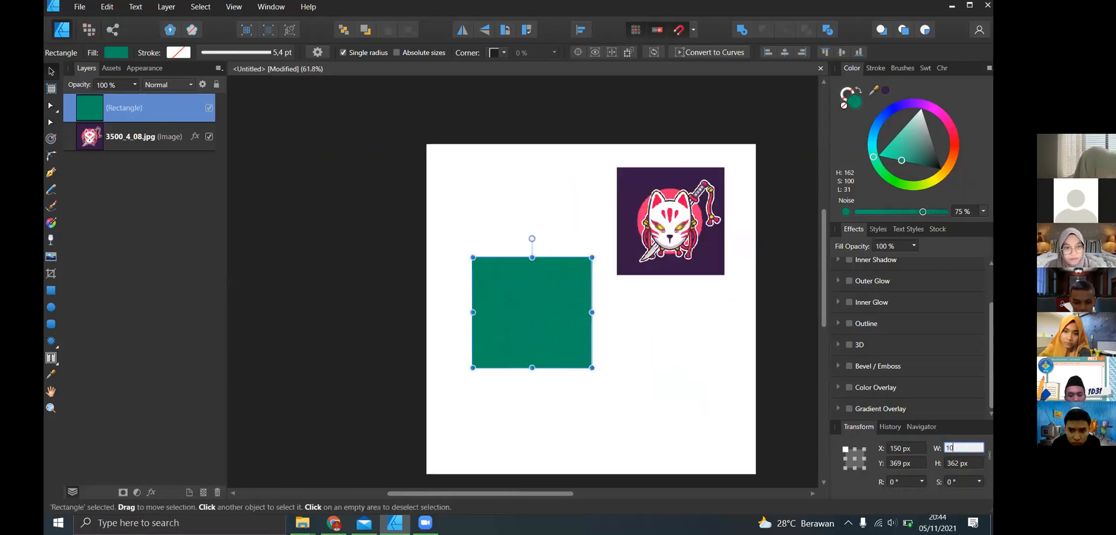
{"action": "type", "text": "80"}
{"action": "key", "text": "Return"}
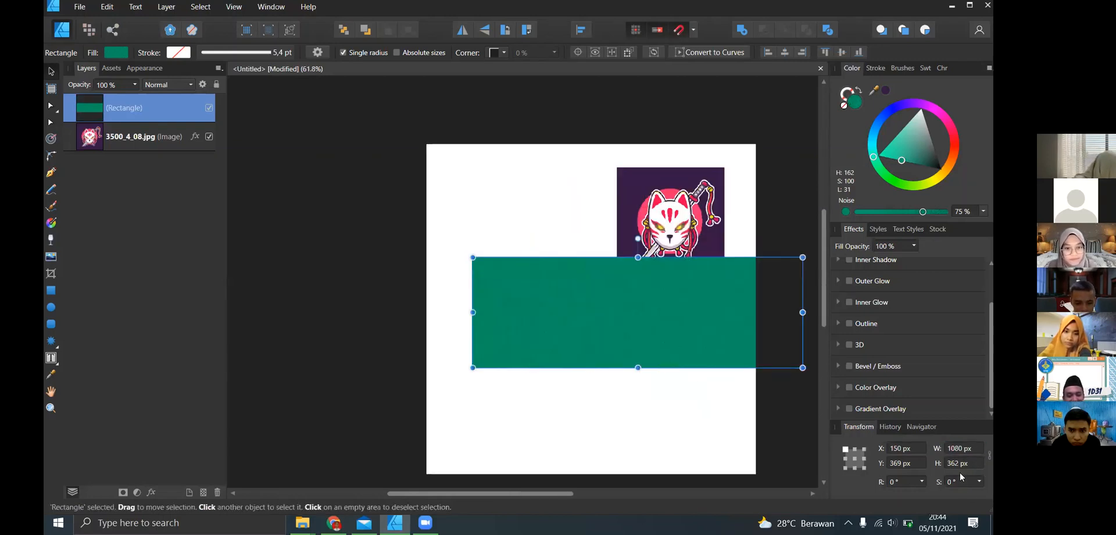
{"action": "left_click", "coordinate": [953, 462]}
{"action": "type", "text": "1080"}
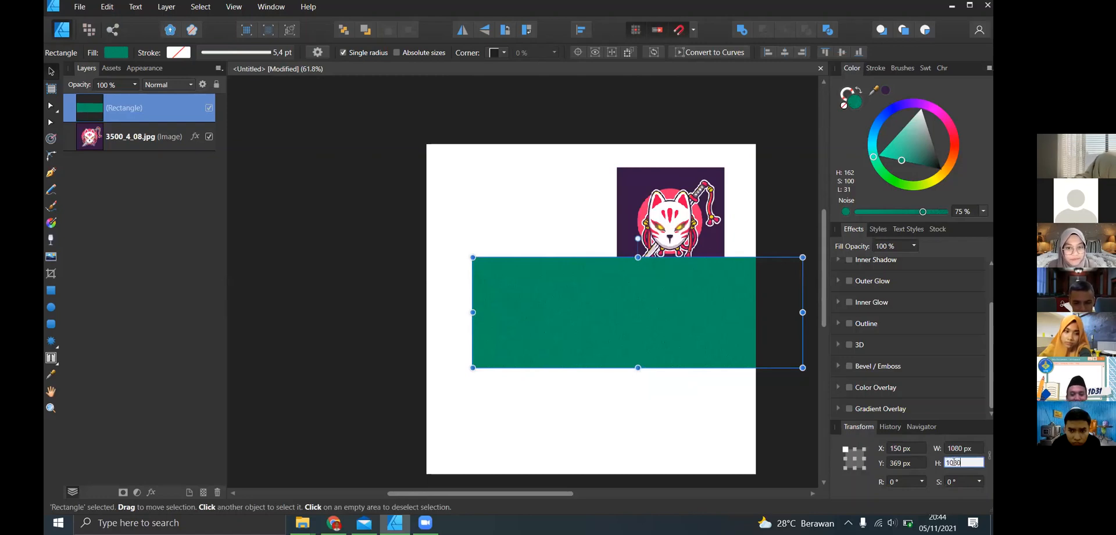
{"action": "key", "text": "Return"}
- Move the green rectangle to X 0 px, Y 0 px so it covers the whole page, and deselect it
{"action": "scroll", "coordinate": [808, 420], "scroll_direction": "down", "scroll_amount": 2}
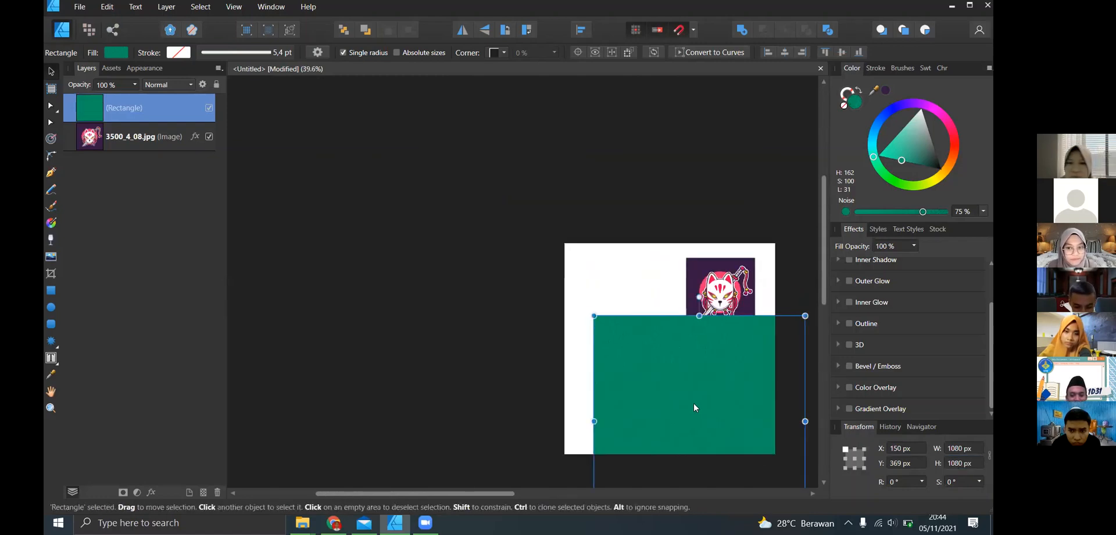
{"action": "left_click_drag", "start_coordinate": [693, 402], "coordinate": [671, 334]}
{"action": "left_click", "coordinate": [635, 207]}
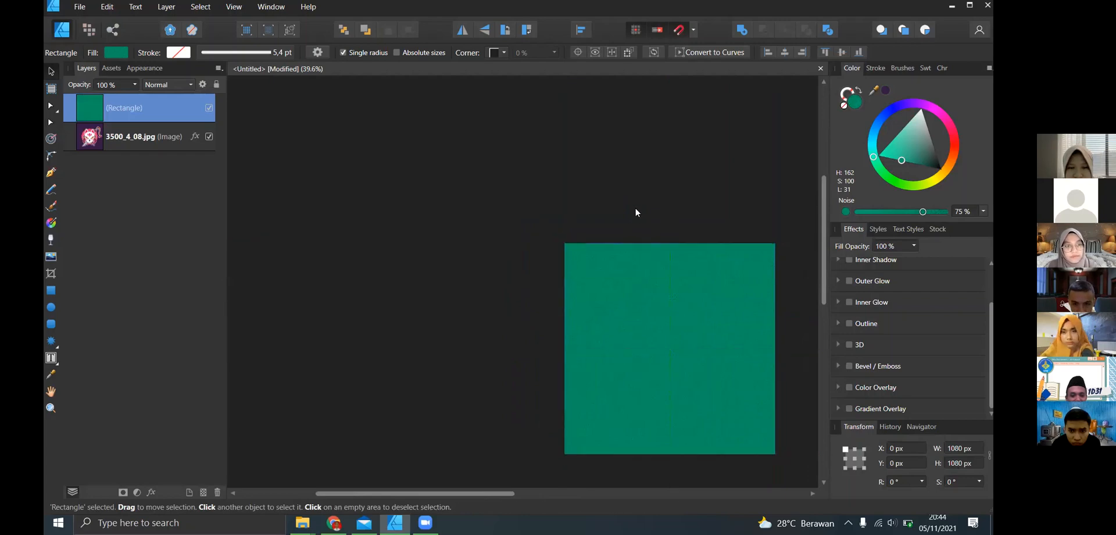
{"action": "left_click_drag", "start_coordinate": [699, 279], "coordinate": [639, 297]}
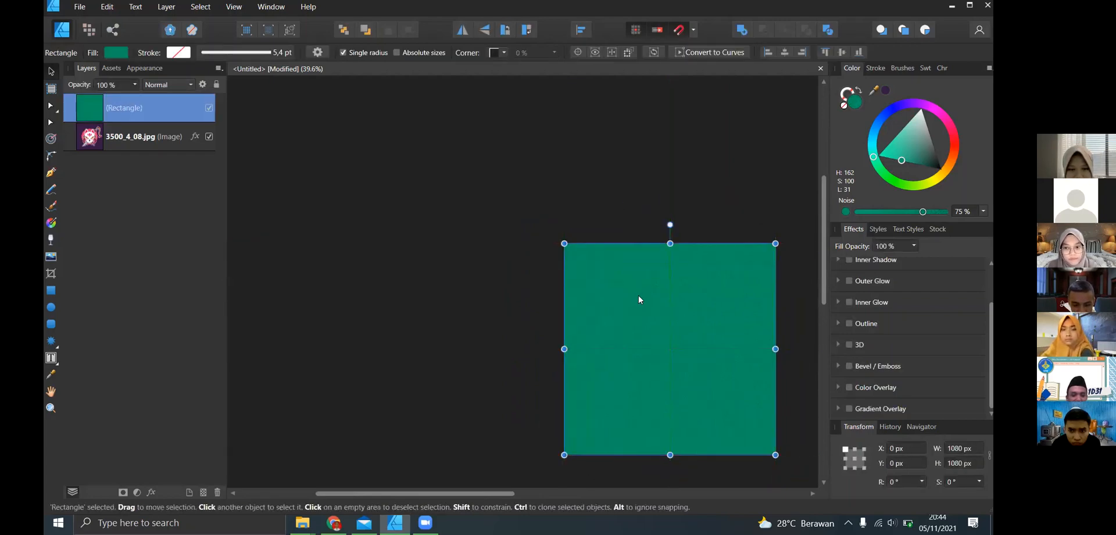
{"action": "left_click", "coordinate": [507, 262]}
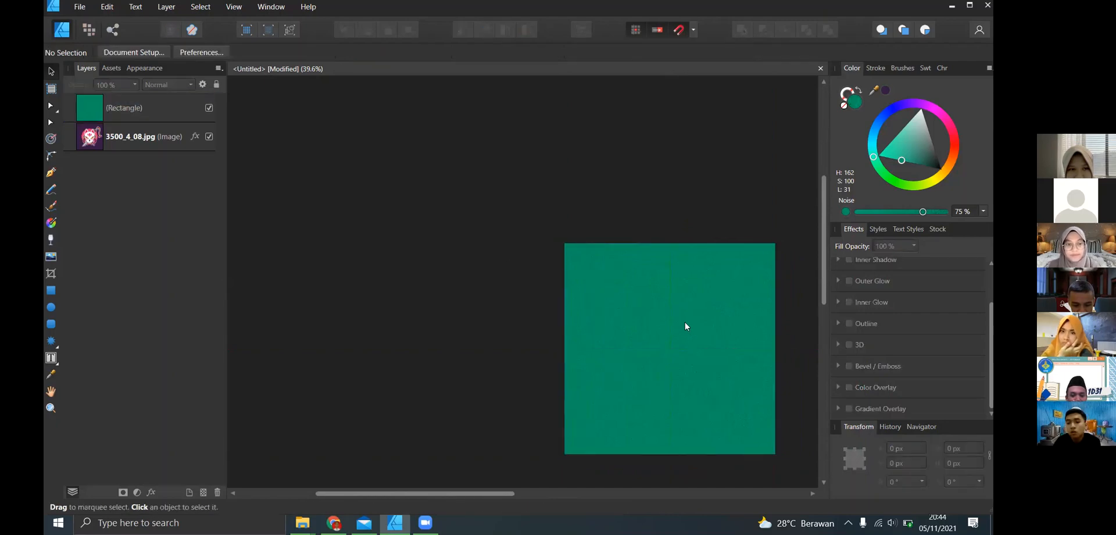
- Shrink the green rectangle to about 459 × 410 px and place it at about X 81 px, Y 301 px, then deselect it
{"action": "left_click", "coordinate": [774, 452]}
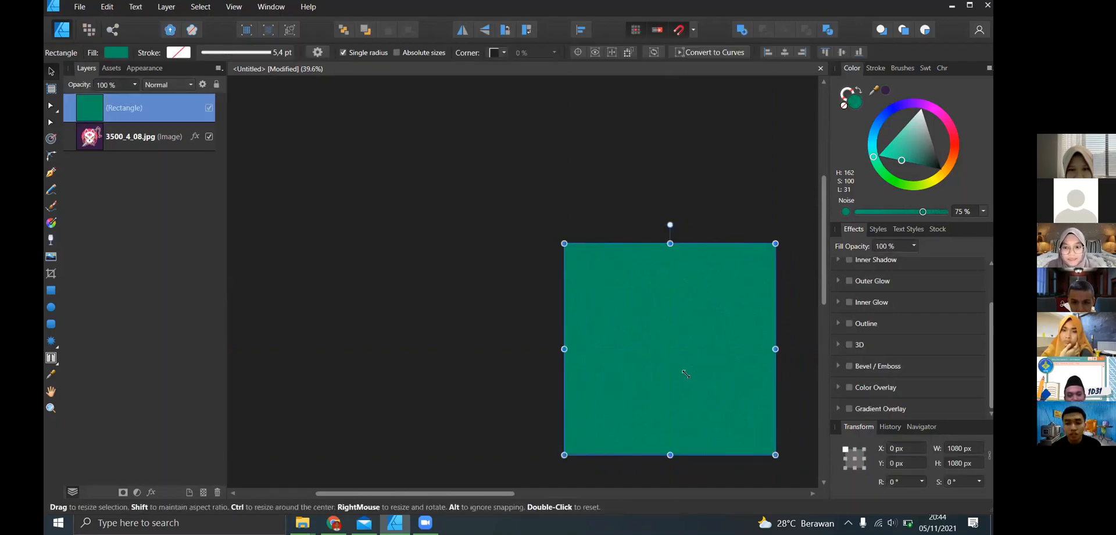
{"action": "left_click_drag", "start_coordinate": [773, 452], "coordinate": [686, 371]}
{"action": "left_click_drag", "start_coordinate": [620, 333], "coordinate": [638, 392]}
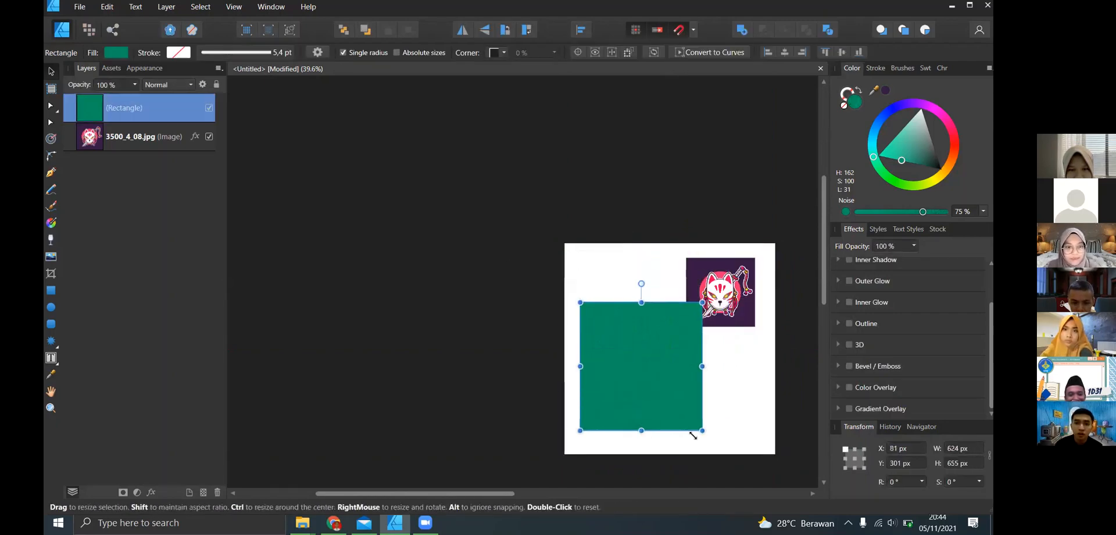
{"action": "left_click_drag", "start_coordinate": [702, 430], "coordinate": [670, 382]}
{"action": "left_click", "coordinate": [703, 398]}
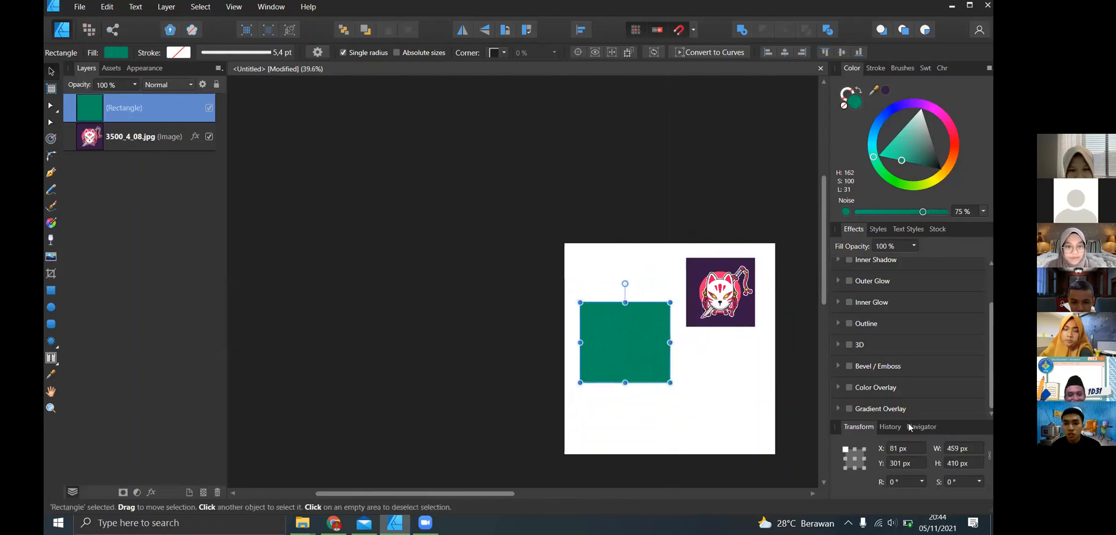
- Examine the document's history list and its position slider, then return to the transform values
{"action": "left_click", "coordinate": [893, 425]}
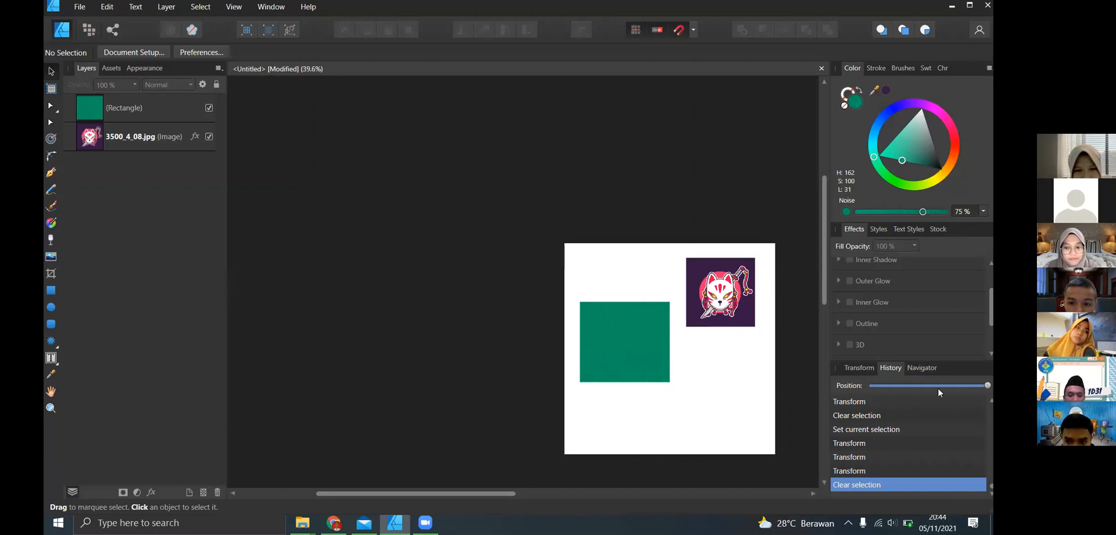
{"action": "mouse_move", "coordinate": [976, 386]}
{"action": "left_mouse_down"}
{"action": "mouse_move", "coordinate": [907, 386]}
{"action": "mouse_move", "coordinate": [993, 386]}
{"action": "left_mouse_up"}
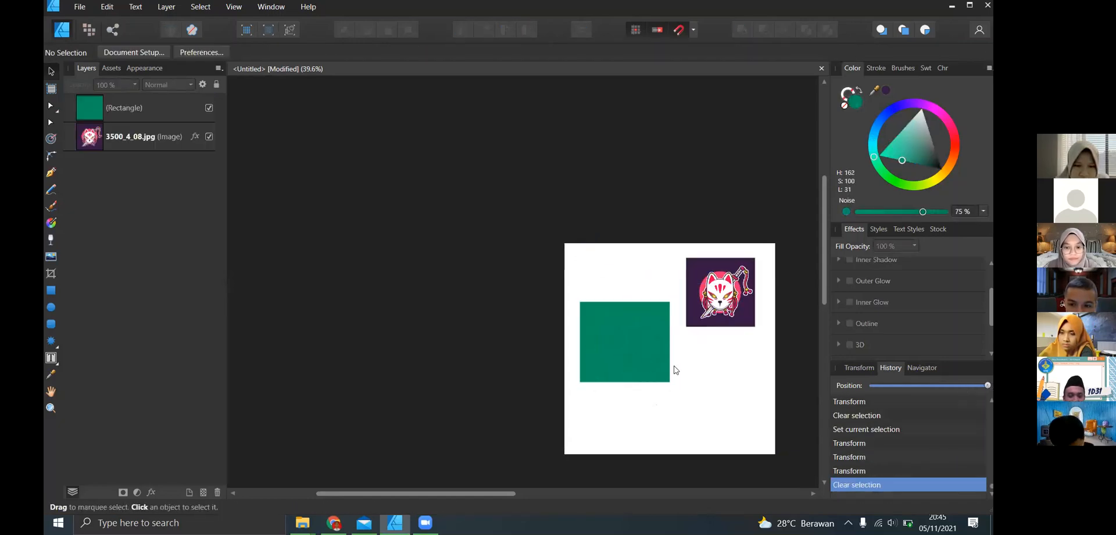
{"action": "left_click", "coordinate": [924, 369]}
{"action": "left_click", "coordinate": [887, 367]}
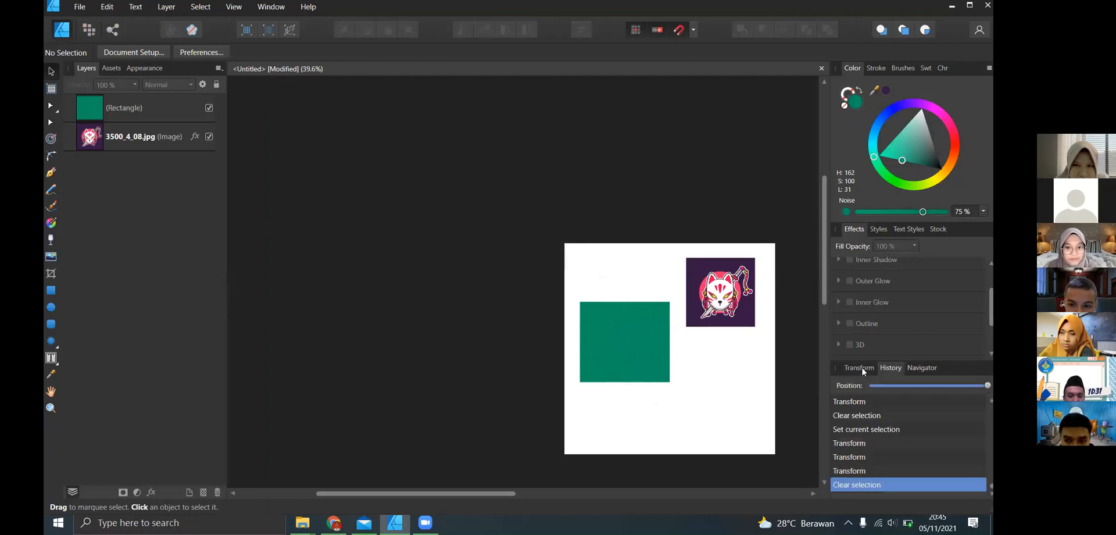
{"action": "left_click", "coordinate": [862, 368]}
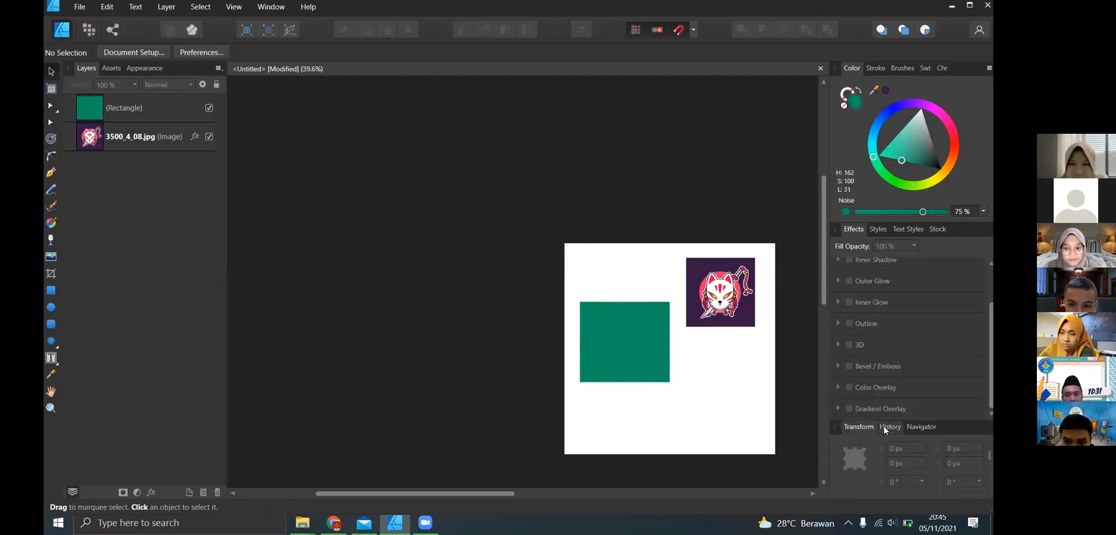
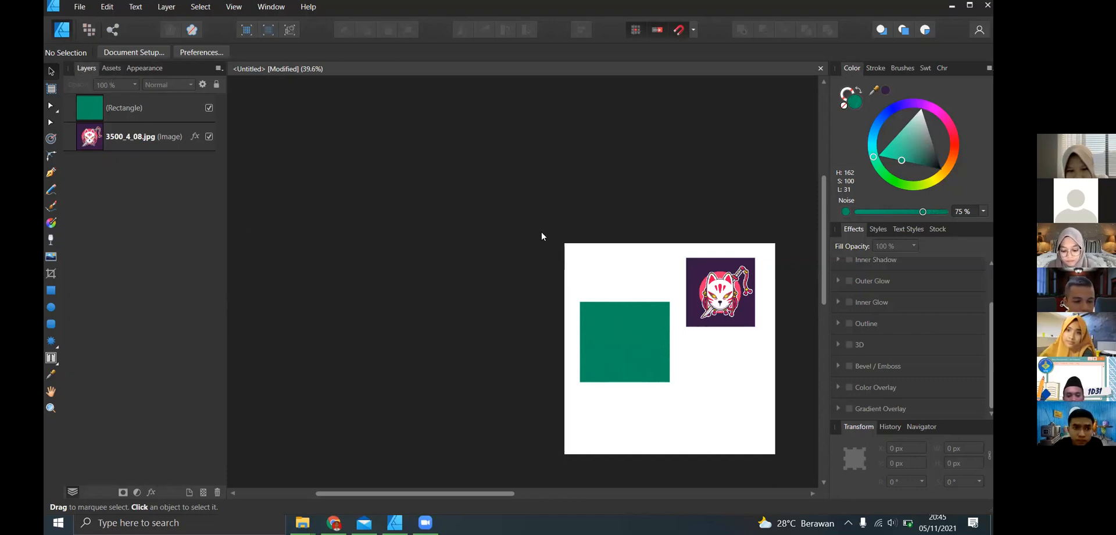
- Stretch the green rectangle slightly downward from its bottom edge so it is nearly square, and deselect it
{"action": "left_click", "coordinate": [600, 324]}
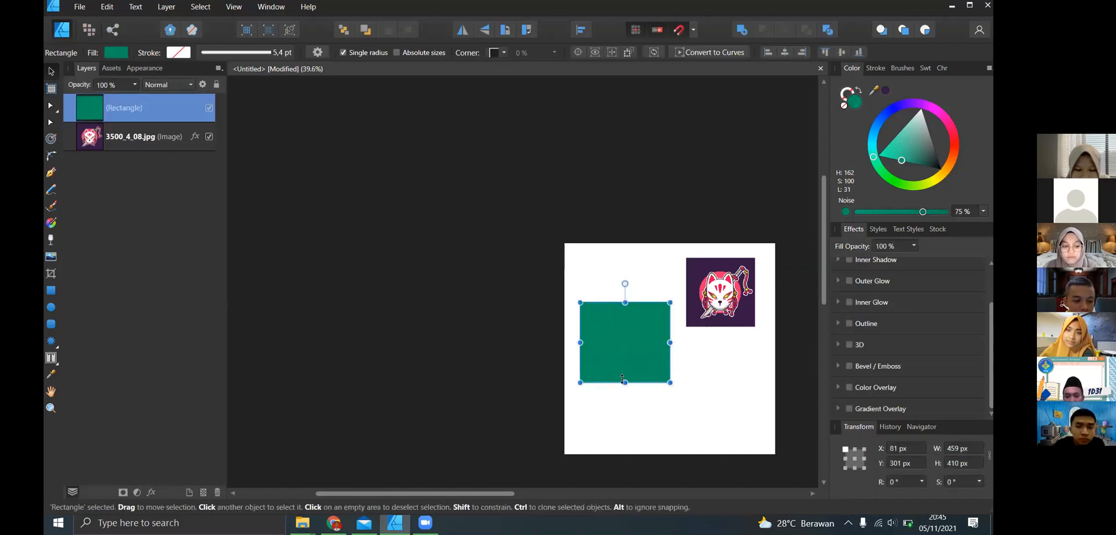
{"action": "left_click_drag", "start_coordinate": [623, 379], "coordinate": [624, 387]}
{"action": "left_click", "coordinate": [691, 370]}
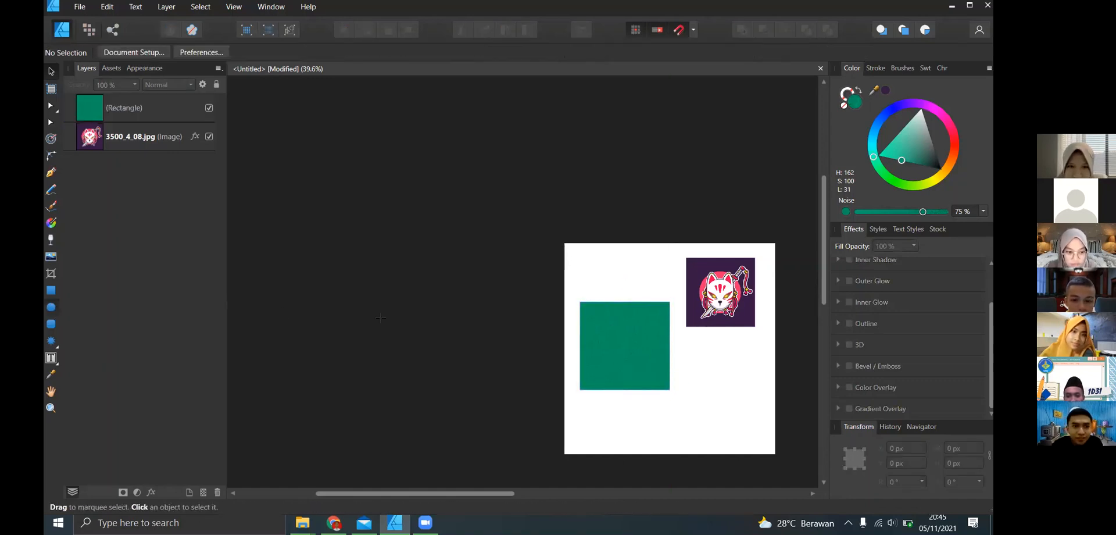
- Draw a green ellipse about 349 × 346 px at about X 683 px, Y 589 px below the fox image, and deselect it
{"action": "key", "text": "e"}
{"action": "left_click_drag", "start_coordinate": [698, 358], "coordinate": [766, 426]}
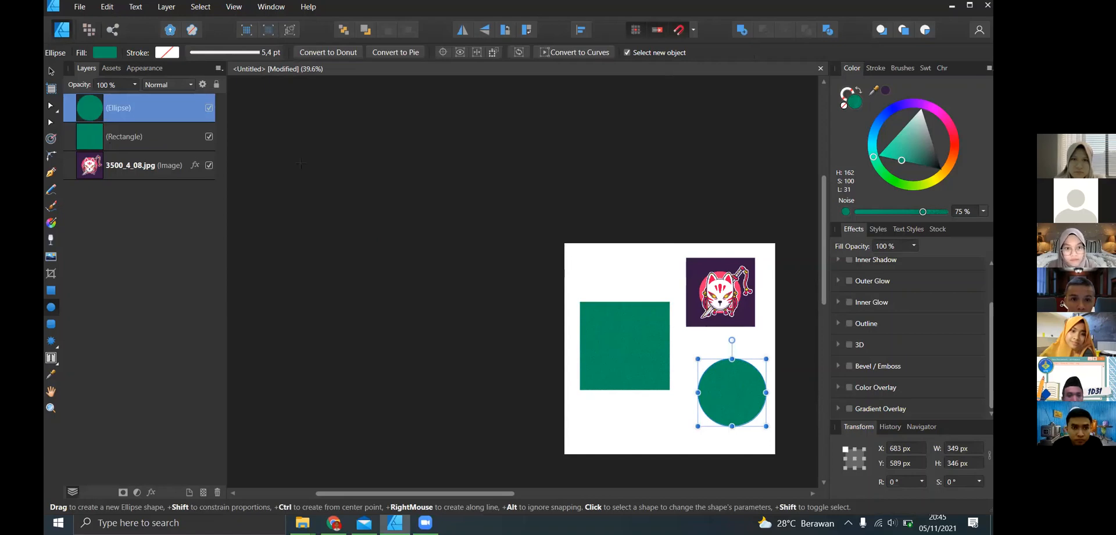
{"action": "left_click", "coordinate": [241, 173]}
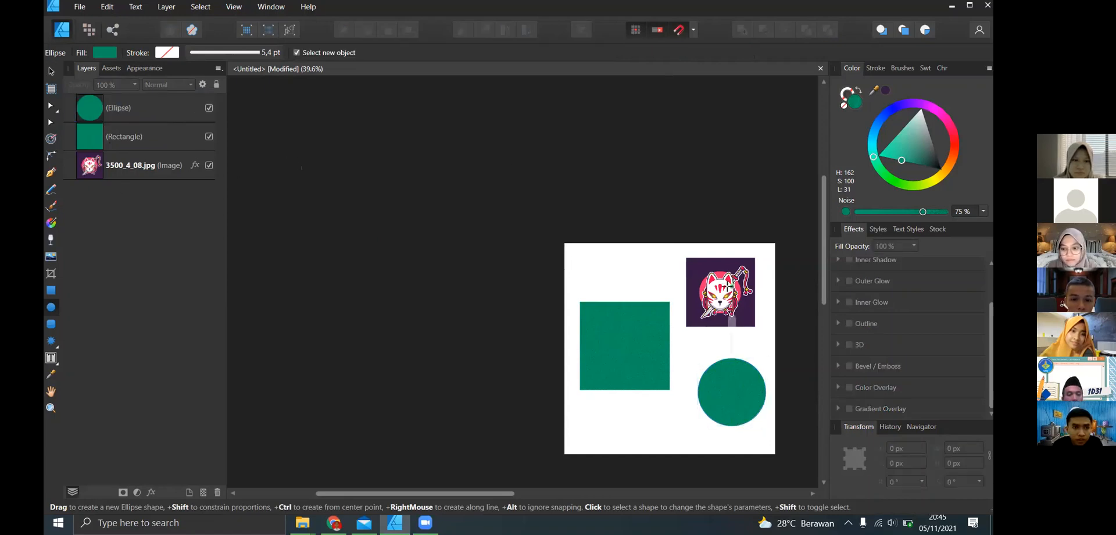
{"action": "left_click", "coordinate": [51, 71]}
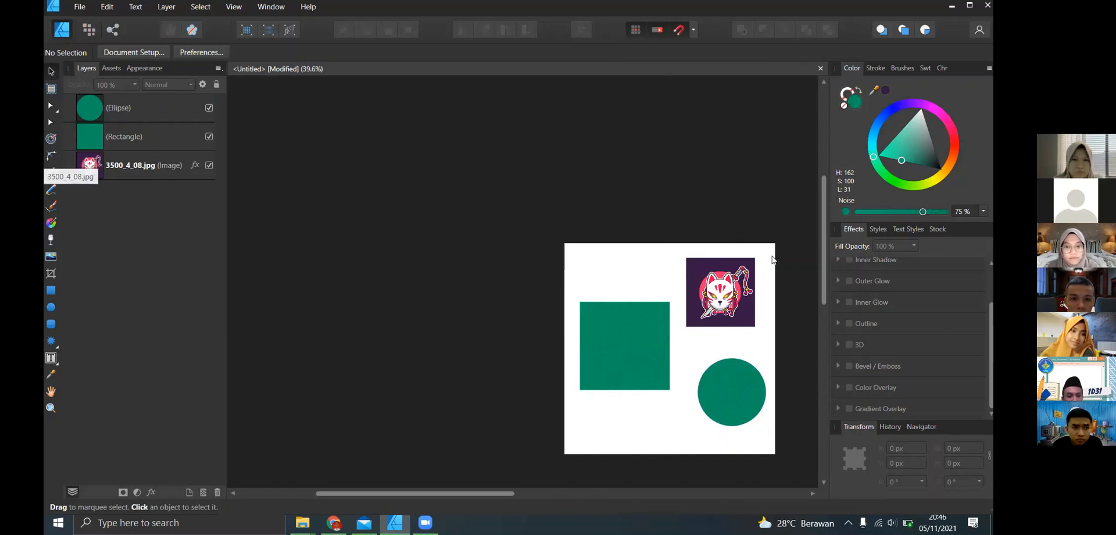
- Clip the fox image inside the green ellipse's layer and move it down so the circle masks it
{"action": "left_click_drag", "start_coordinate": [728, 293], "coordinate": [727, 323]}
{"action": "left_click_drag", "start_coordinate": [727, 394], "coordinate": [740, 316]}
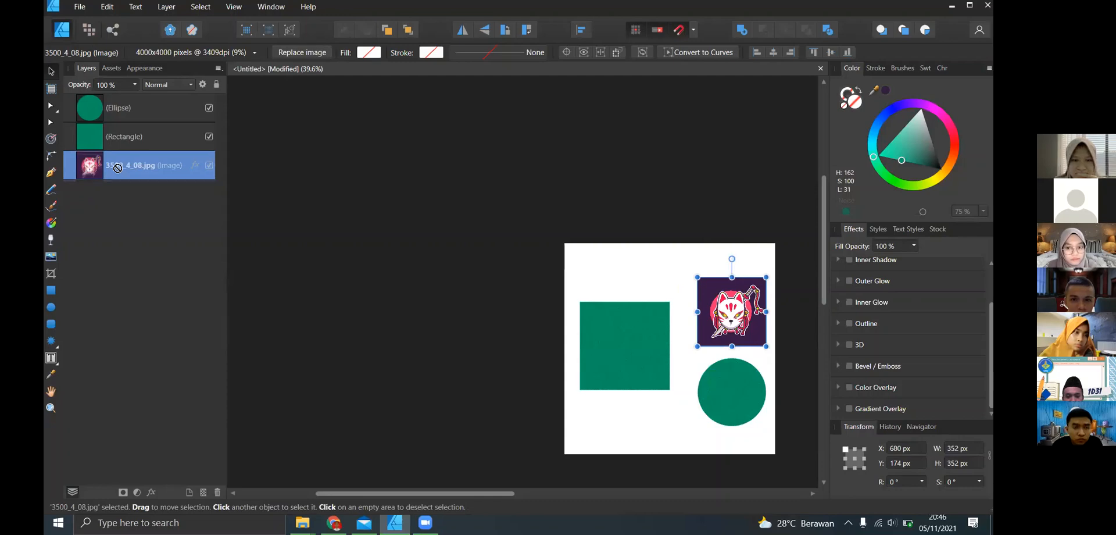
{"action": "left_click_drag", "start_coordinate": [117, 169], "coordinate": [114, 109]}
{"action": "left_click_drag", "start_coordinate": [748, 296], "coordinate": [748, 374]}
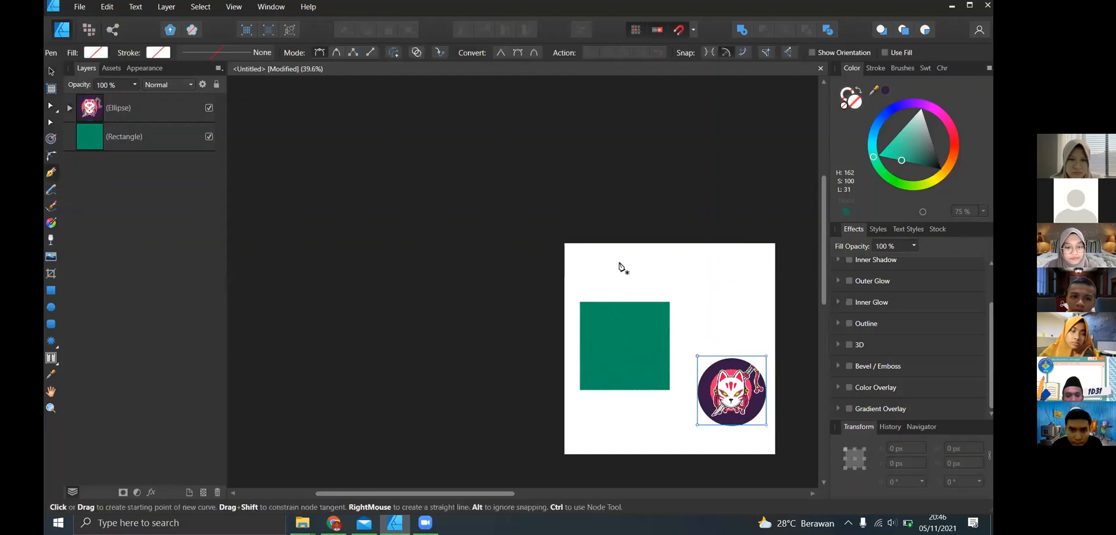
- Draw a closed leaf-shaped curve about 468 × 365 px above the circle with the Pen tool and fill it bright green
{"action": "left_click", "coordinate": [652, 267]}
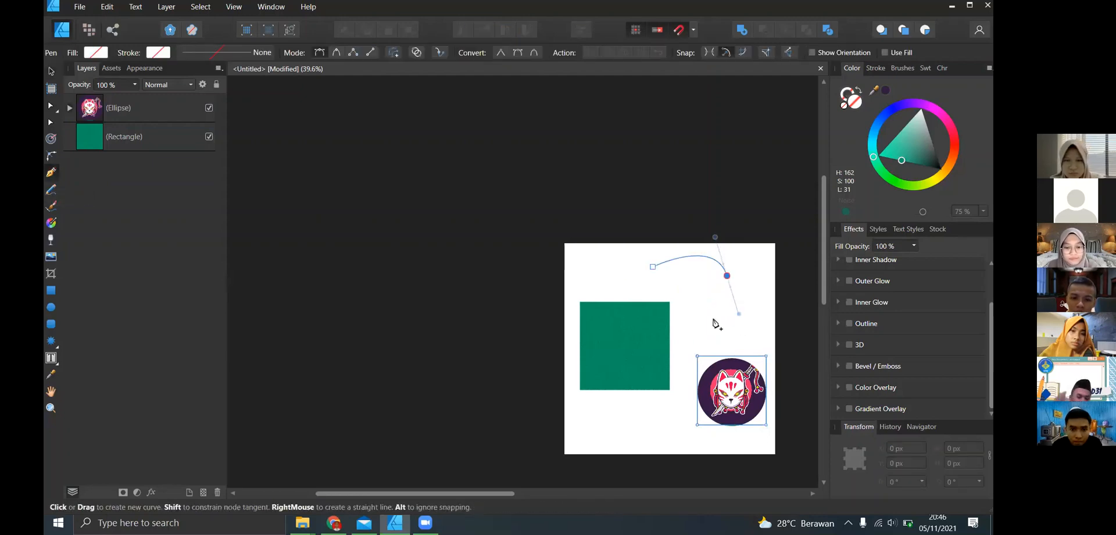
{"action": "left_click_drag", "start_coordinate": [715, 318], "coordinate": [673, 305]}
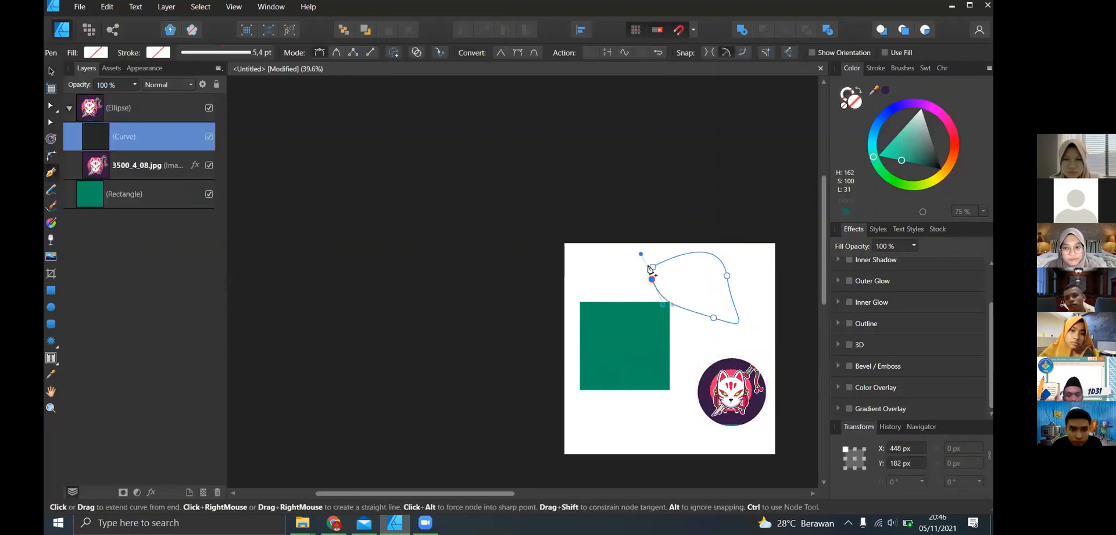
{"action": "left_click_drag", "start_coordinate": [654, 265], "coordinate": [721, 230]}
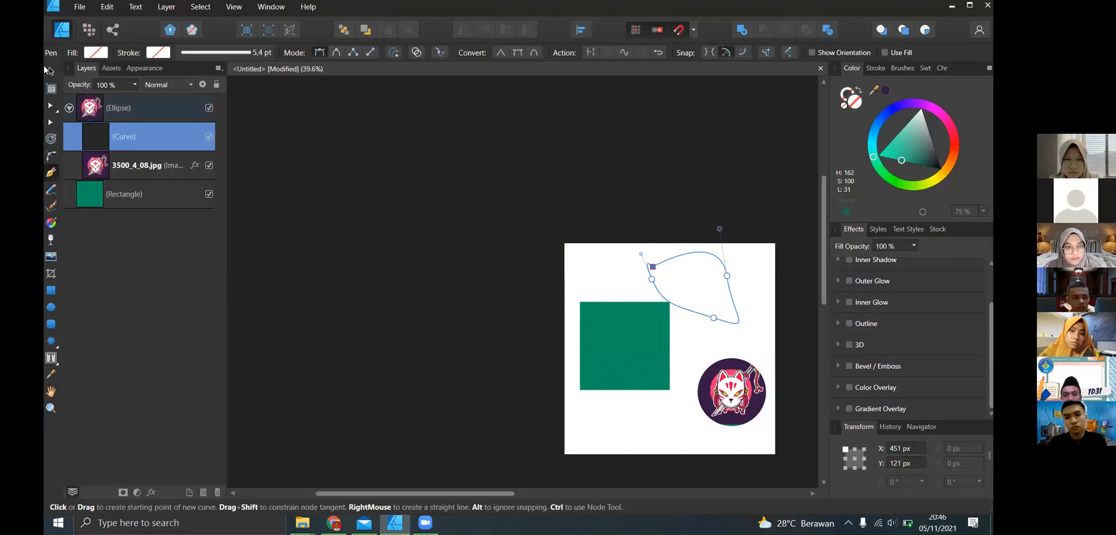
{"action": "key", "text": "v"}
{"action": "left_click", "coordinate": [885, 155]}
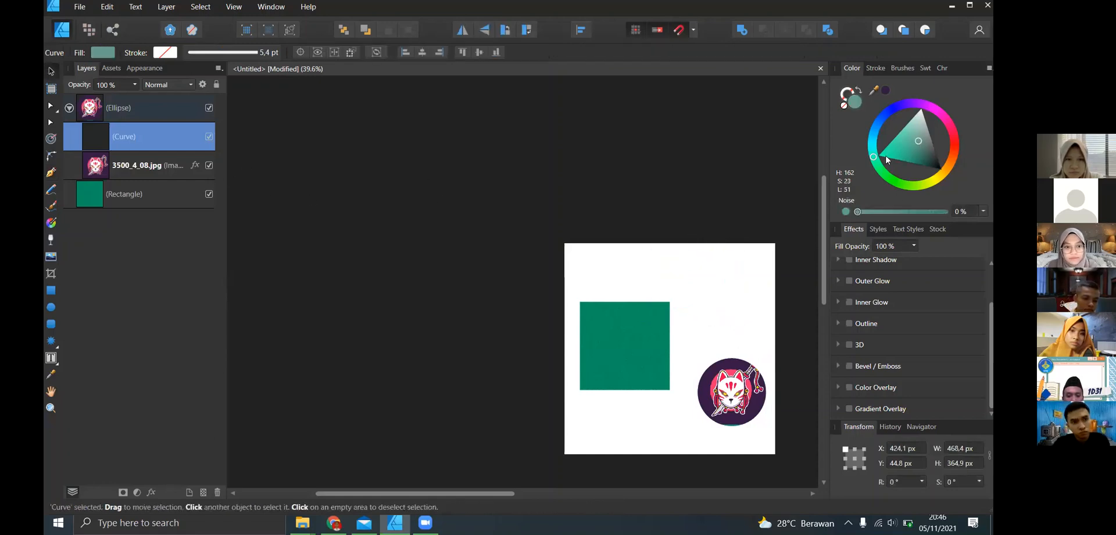
{"action": "left_click", "coordinate": [756, 198]}
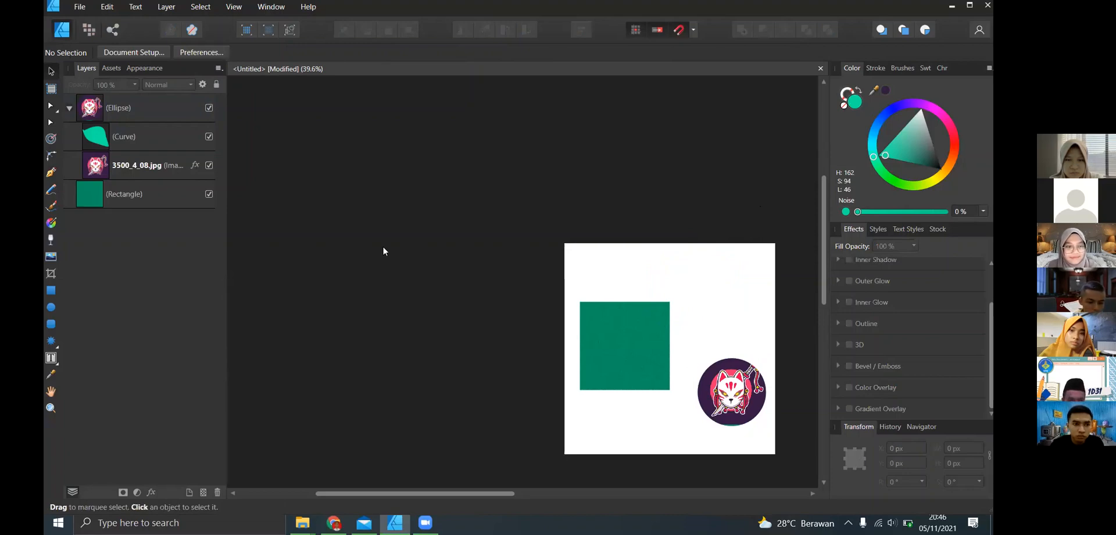
- Undo the curve, its fill, the clipping and the image moves, back to the separate ellipse and fox image, and deselect
{"action": "left_click", "coordinate": [78, 110]}
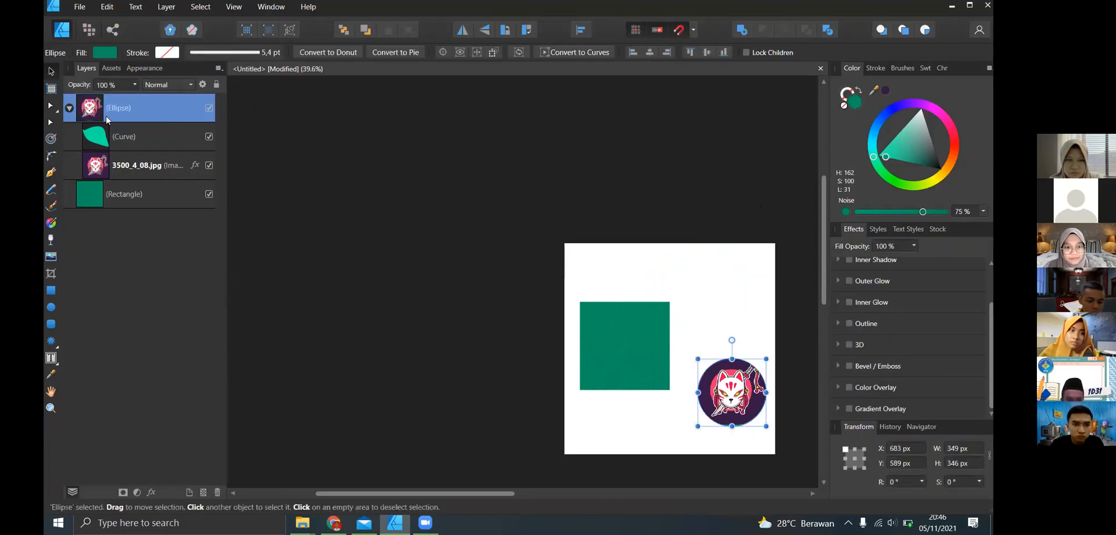
{"action": "key", "text": "ctrl+z"}
{"action": "key", "text": "ctrl+z"}
{"action": "key", "text": "ctrl+z"}
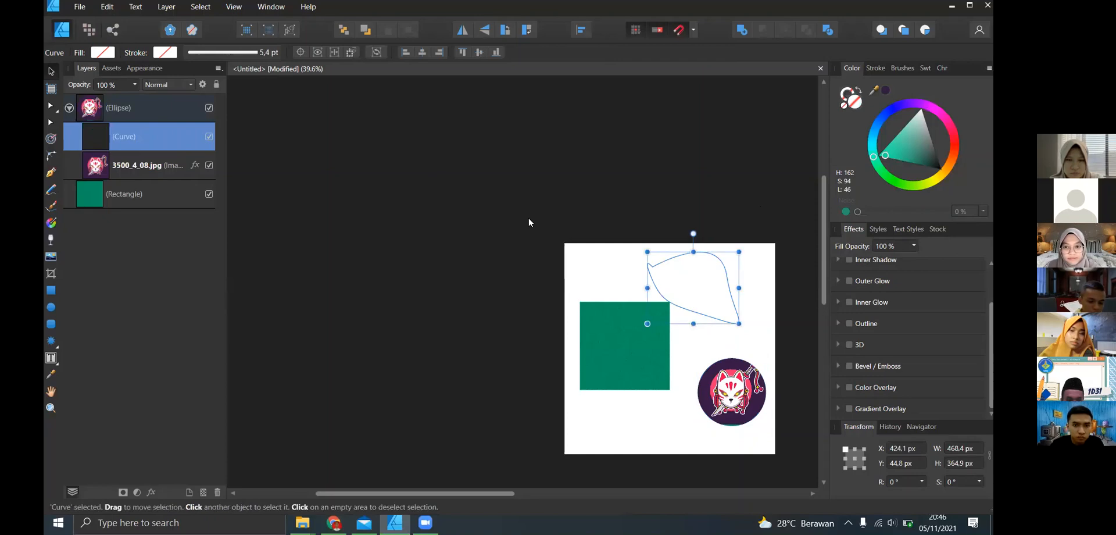
{"action": "key", "text": "ctrl+z"}
{"action": "key", "text": "ctrl+z"}
{"action": "key", "text": "ctrl+z"}
{"action": "key", "text": "ctrl+z"}
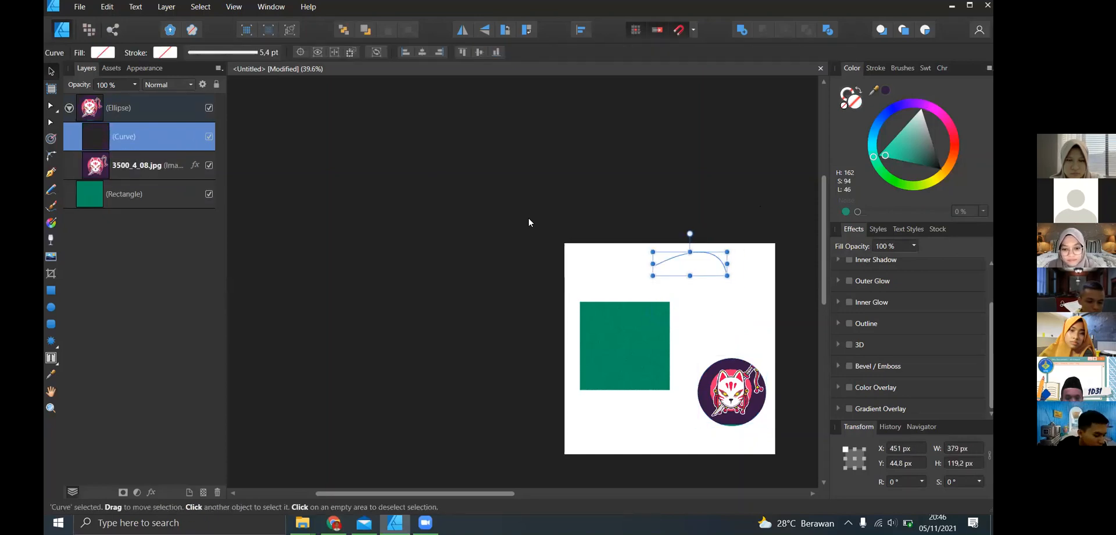
{"action": "key", "text": "ctrl+z"}
{"action": "key", "text": "ctrl+z"}
{"action": "key", "text": "ctrl+z"}
{"action": "key", "text": "ctrl+z"}
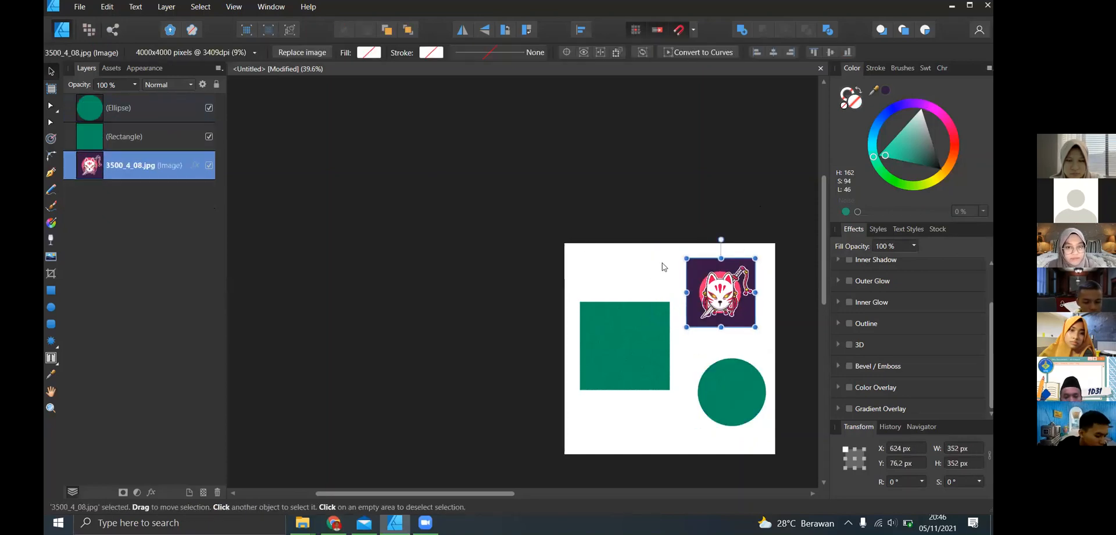
{"action": "left_click", "coordinate": [313, 178]}
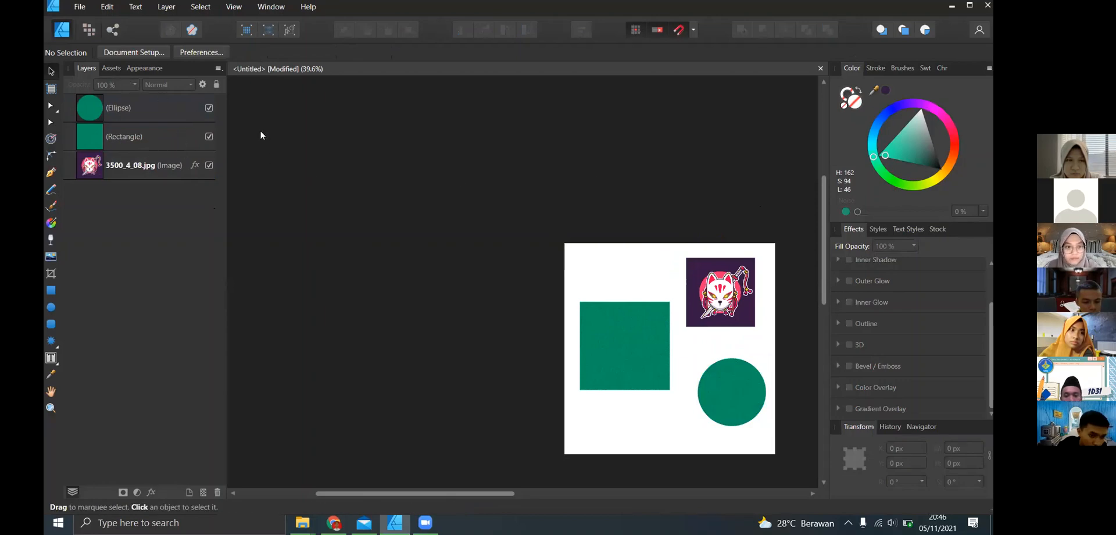
- Try the fox image at 57 % opacity, restore it to 100 %, and look through the available blend modes
{"action": "left_click", "coordinate": [129, 168]}
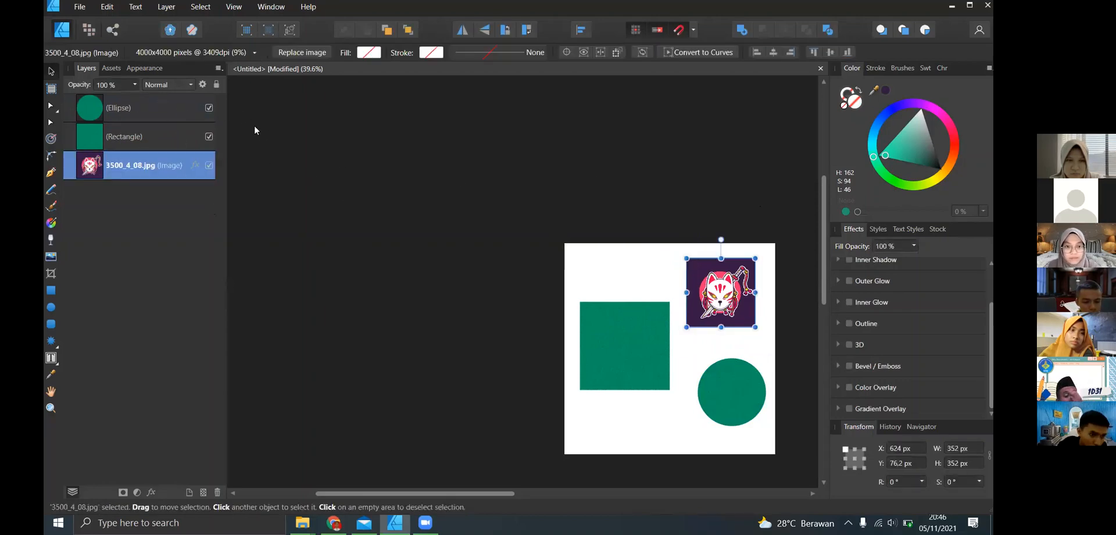
{"action": "left_click", "coordinate": [136, 85]}
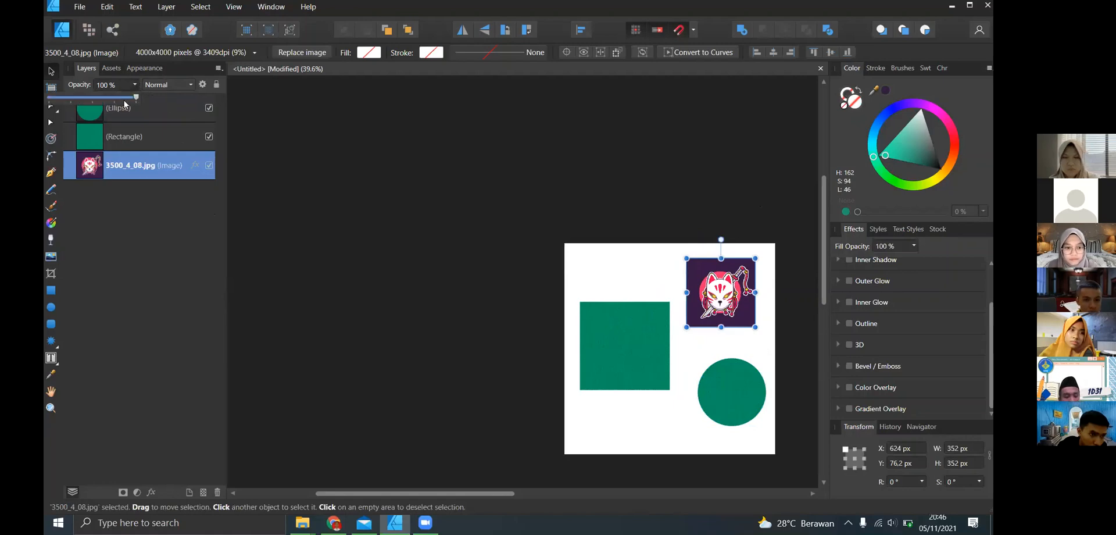
{"action": "left_click_drag", "start_coordinate": [131, 99], "coordinate": [169, 104]}
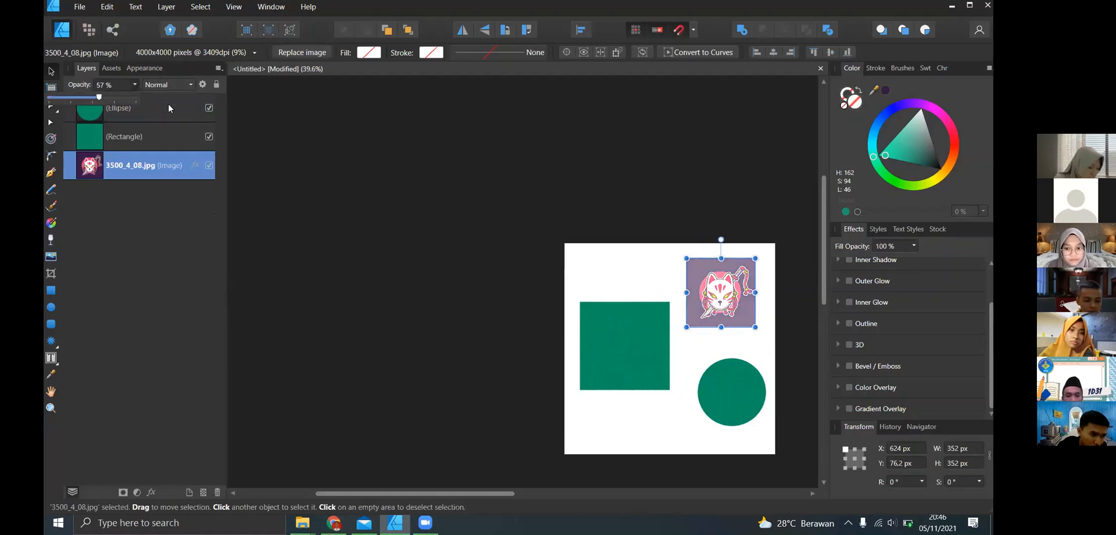
{"action": "left_click", "coordinate": [186, 84]}
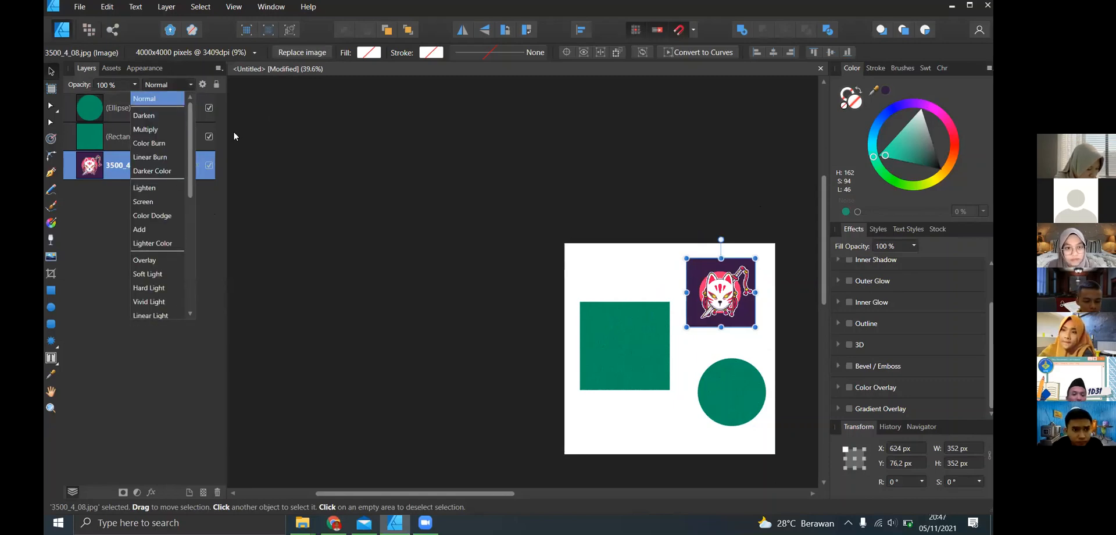
{"action": "left_click", "coordinate": [280, 115]}
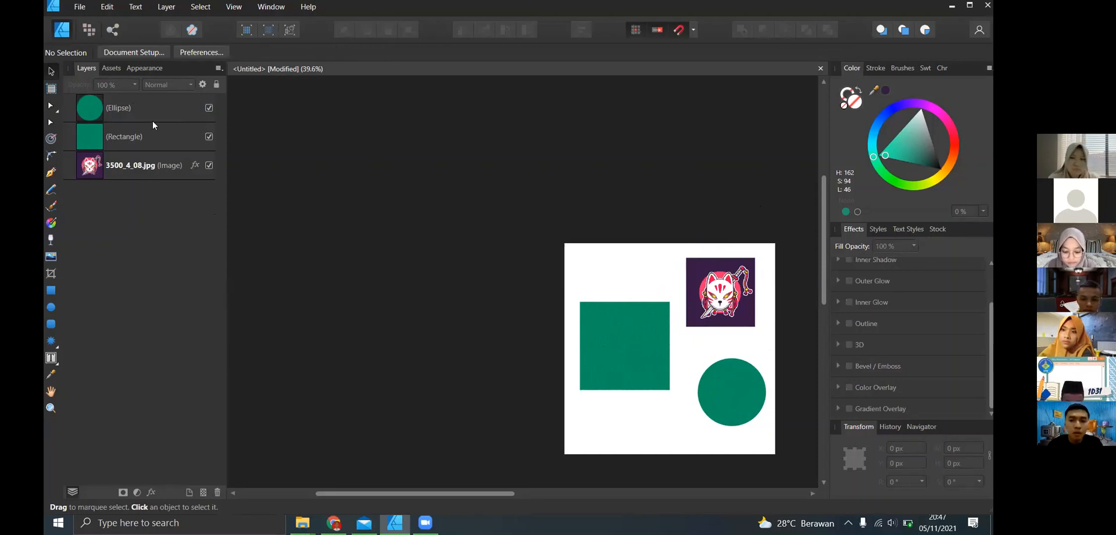
- Place the 1.919 KB Unsplash paper texture from Downloads over the page at about 1423 × 2134 px
{"action": "left_click", "coordinate": [303, 522]}
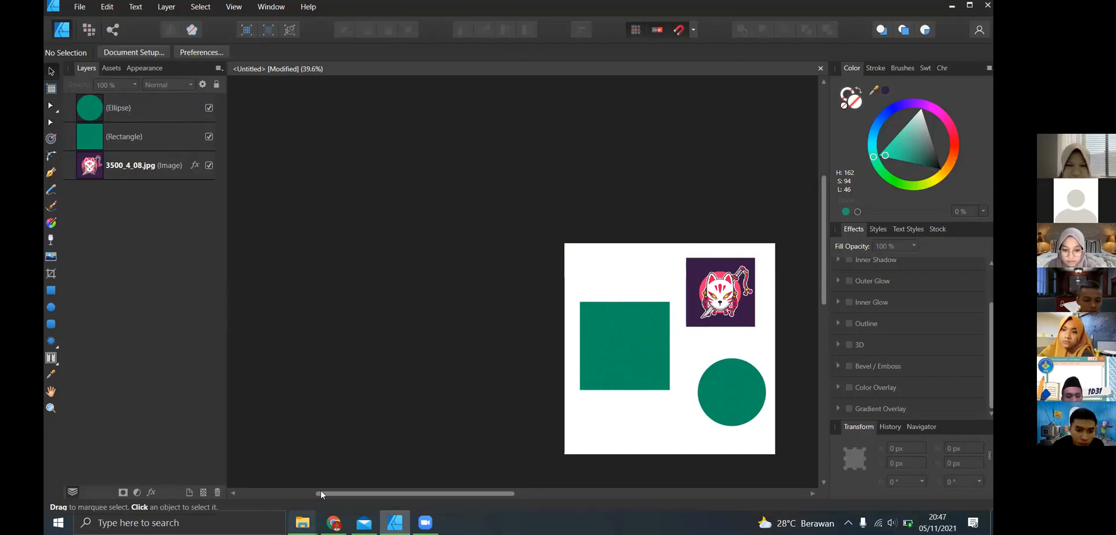
{"action": "left_click", "coordinate": [498, 341]}
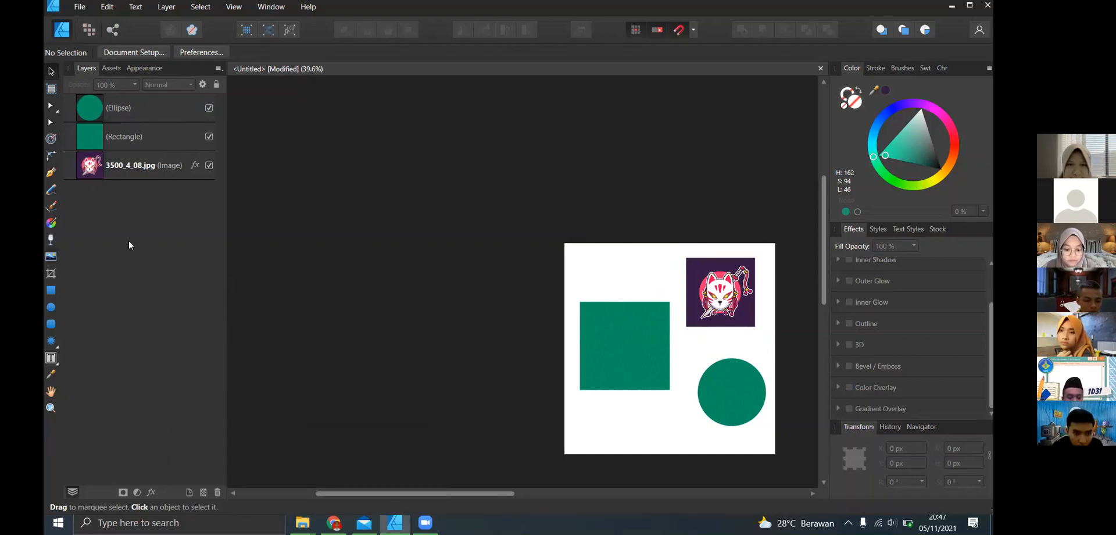
{"action": "key", "text": "ctrl+o"}
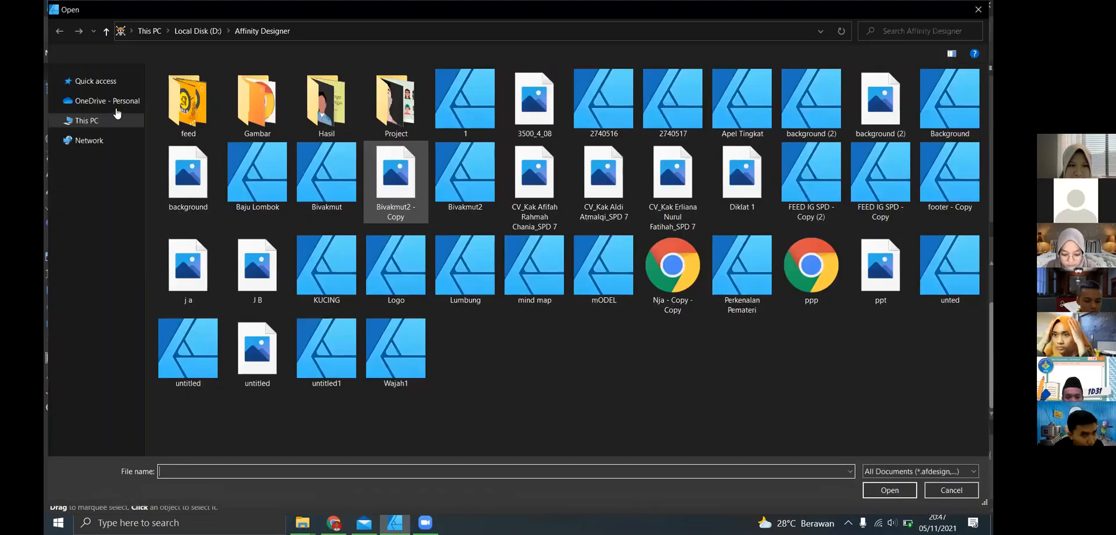
{"action": "left_click", "coordinate": [109, 111]}
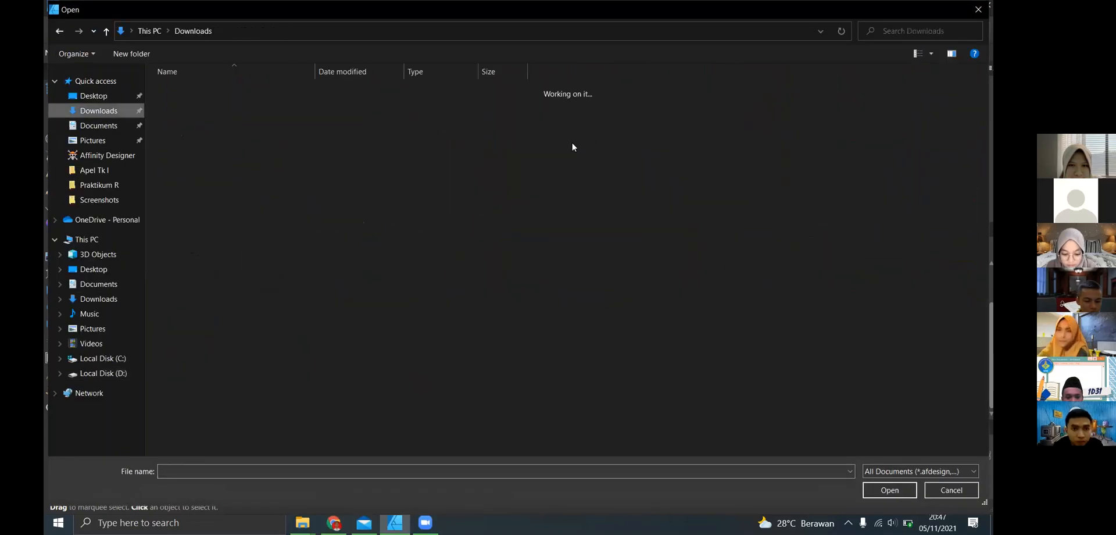
{"action": "left_click", "coordinate": [235, 158]}
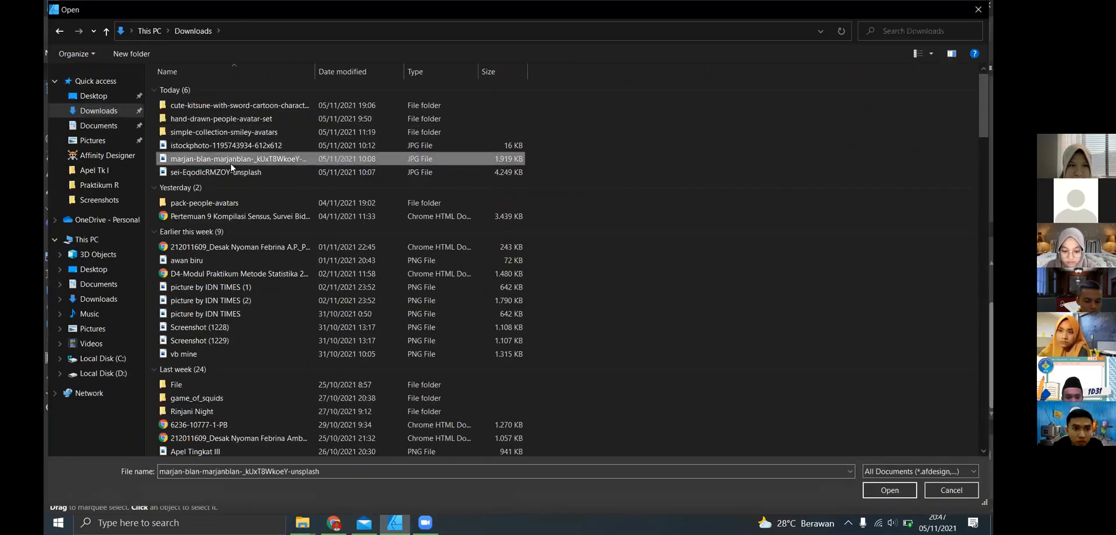
{"action": "key", "text": "Escape"}
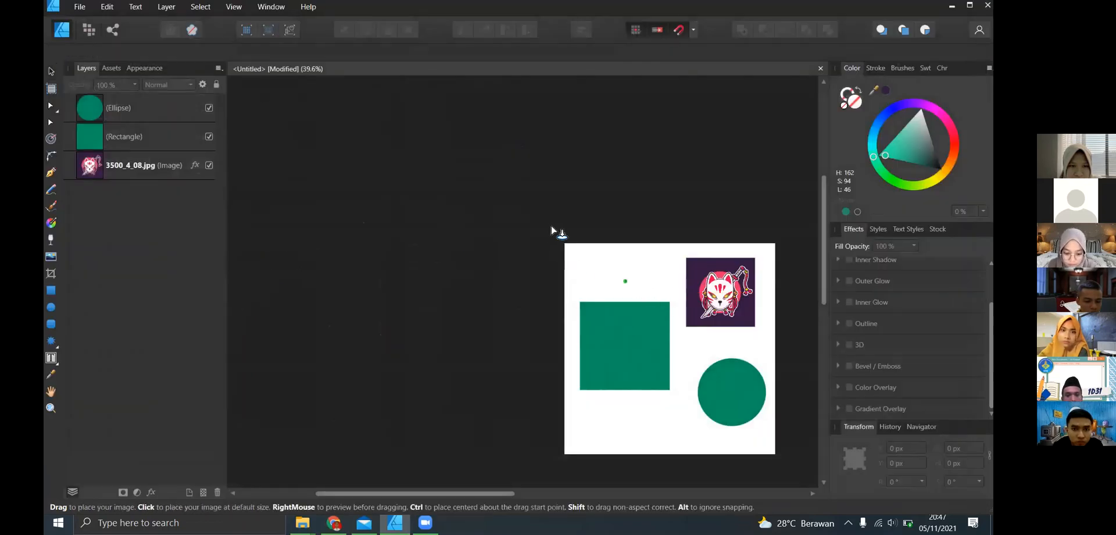
{"action": "left_click_drag", "start_coordinate": [748, 406], "coordinate": [872, 509]}
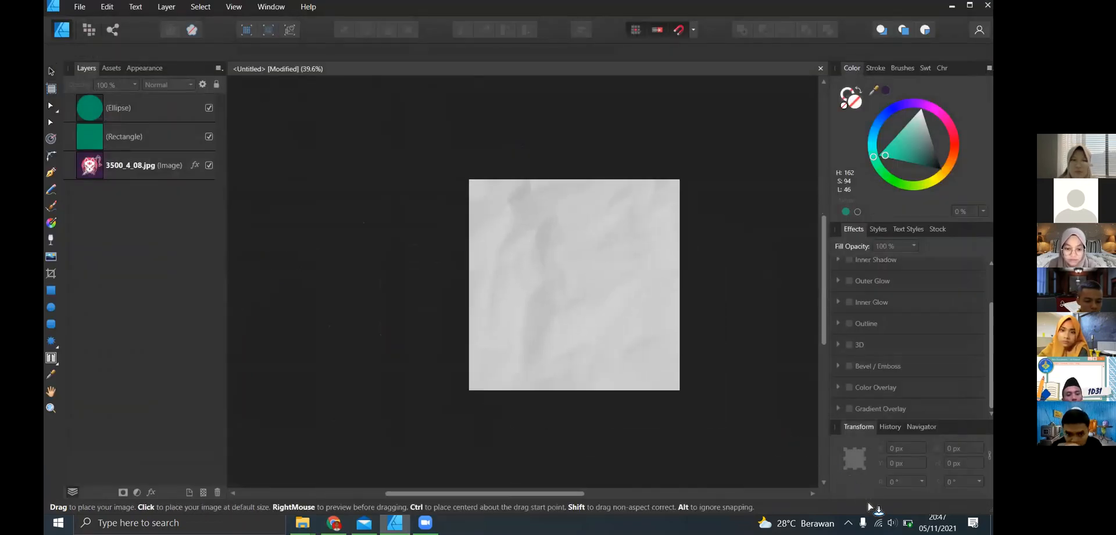
{"action": "left_click", "coordinate": [662, 364]}
- Resize the paper texture to 1080 × 1425 px at X 0 px, Y -123.5 px so it covers the page width
{"action": "scroll", "coordinate": [717, 464], "scroll_direction": "down", "scroll_amount": 5}
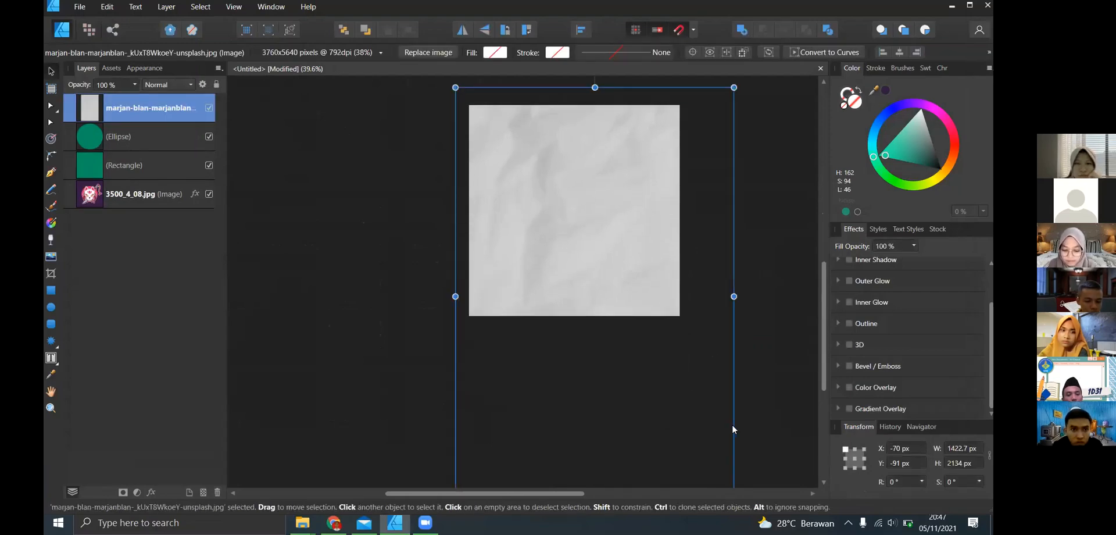
{"action": "scroll", "coordinate": [734, 422], "scroll_direction": "up", "scroll_amount": 1}
{"action": "scroll", "coordinate": [734, 422], "scroll_direction": "down", "scroll_amount": 3}
{"action": "left_click_drag", "start_coordinate": [728, 469], "coordinate": [670, 298]}
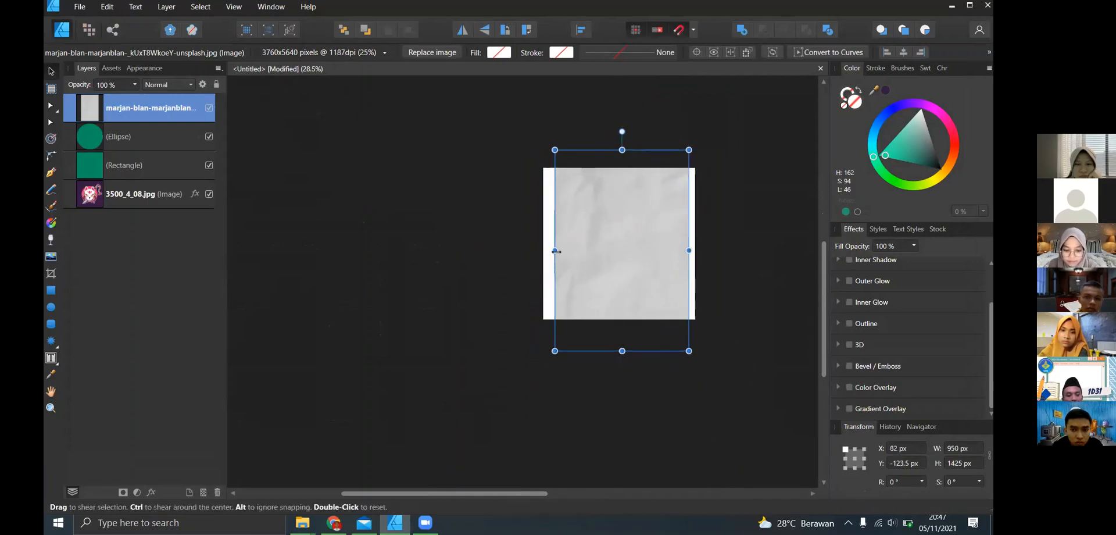
{"action": "left_click_drag", "start_coordinate": [555, 251], "coordinate": [543, 251]}
{"action": "left_click_drag", "start_coordinate": [689, 250], "coordinate": [696, 250]}
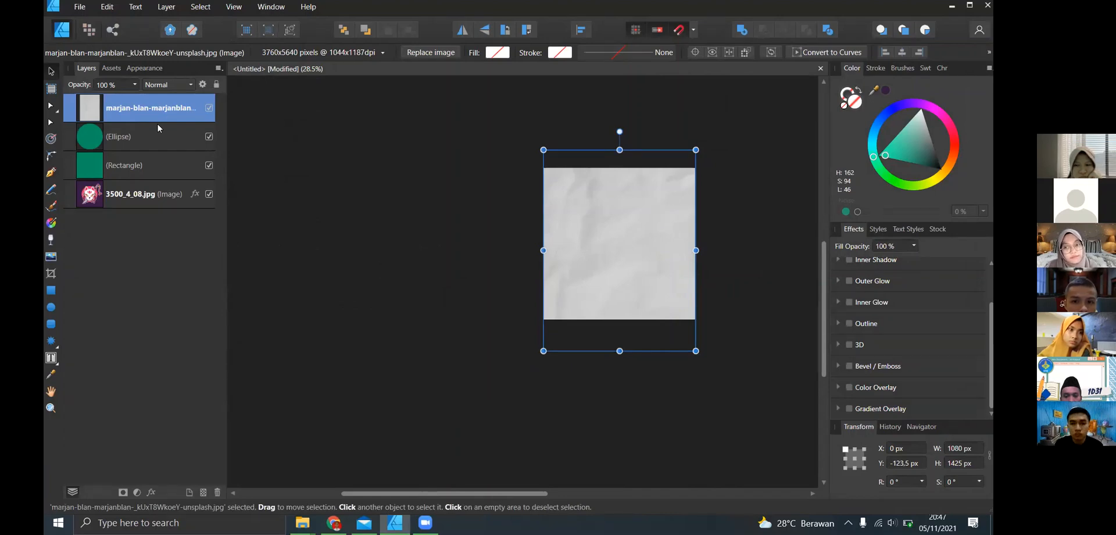
- Set the paper texture's blend mode to Multiply and inspect its effect on the page up close
{"action": "left_click", "coordinate": [192, 85]}
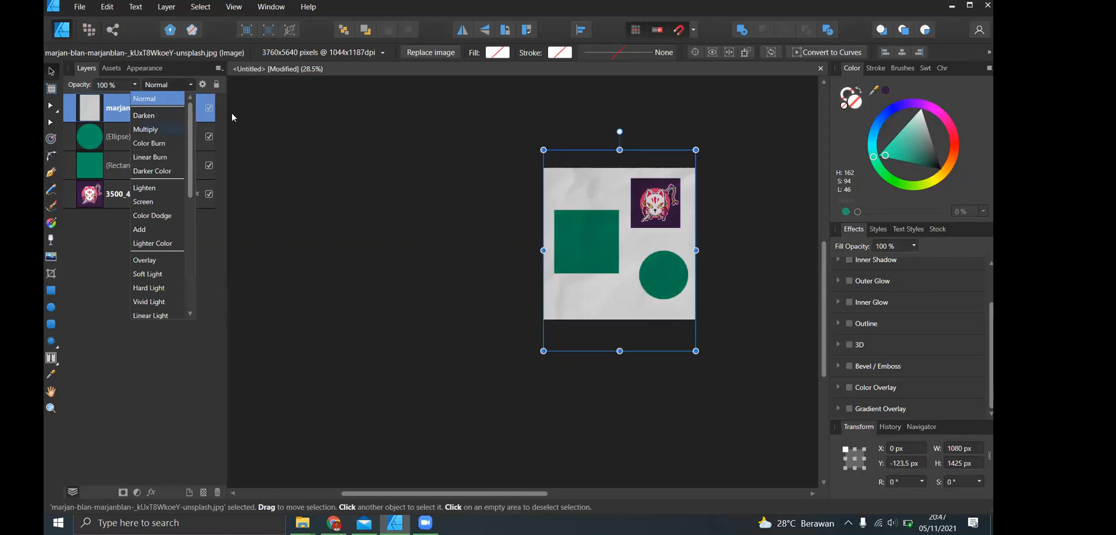
{"action": "left_click", "coordinate": [158, 129]}
{"action": "scroll", "coordinate": [646, 180], "scroll_direction": "down", "scroll_amount": 1}
{"action": "scroll", "coordinate": [674, 207], "scroll_direction": "up", "scroll_amount": 3}
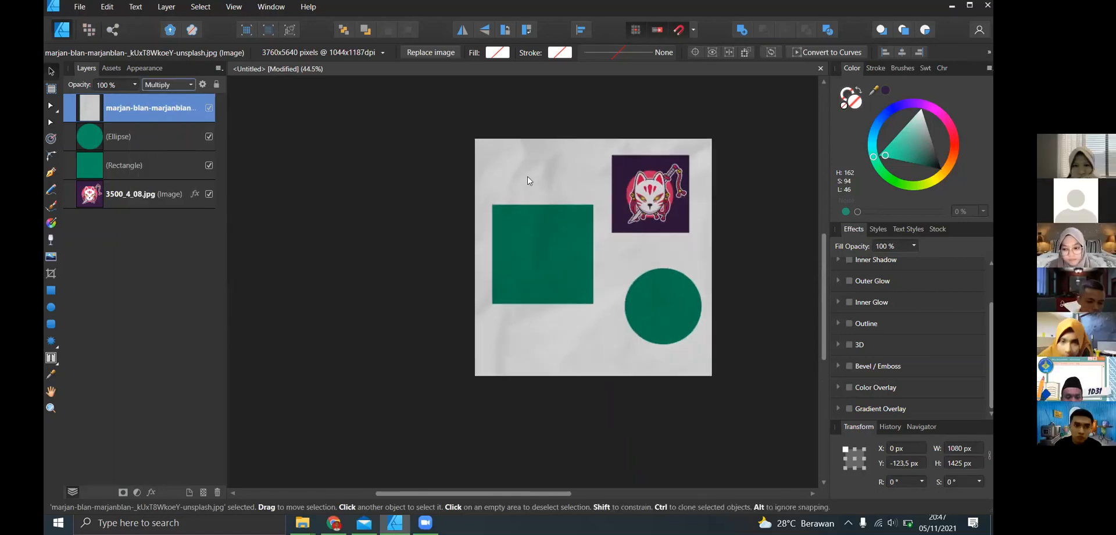
{"action": "scroll", "coordinate": [528, 180], "scroll_direction": "up", "scroll_amount": 8}
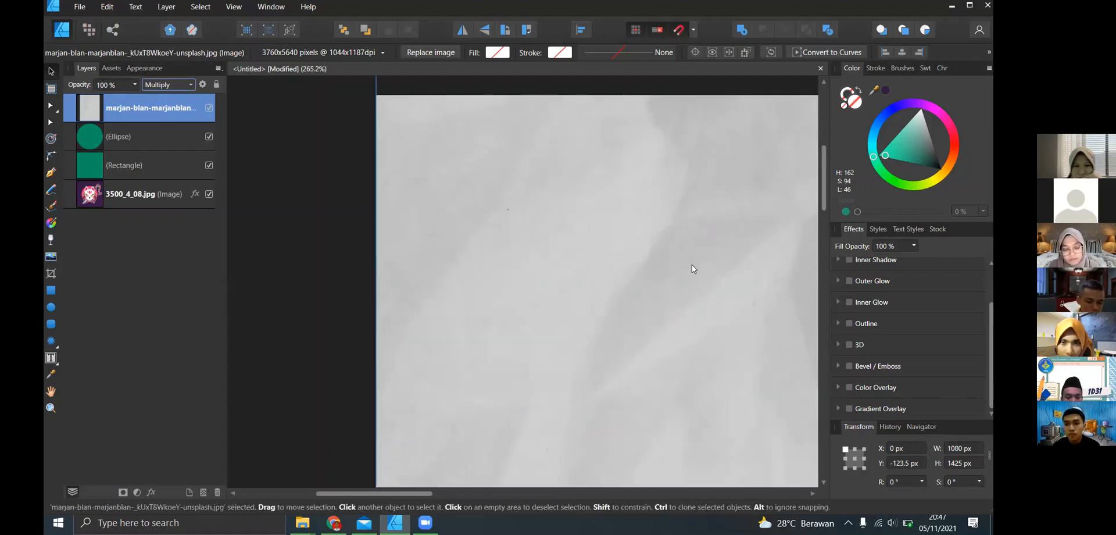
- Examine the paper texture's Multiply effect up close and try adjusting its layer opacity
{"action": "scroll", "coordinate": [692, 264], "scroll_direction": "down", "scroll_amount": 4}
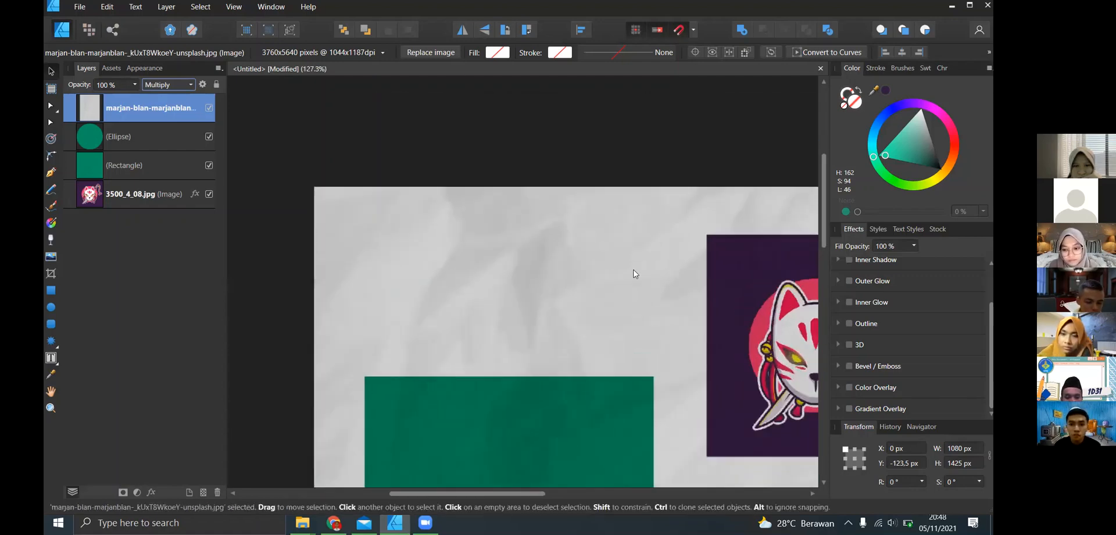
{"action": "scroll", "coordinate": [526, 249], "scroll_direction": "down", "scroll_amount": 1}
{"action": "scroll", "coordinate": [525, 249], "scroll_direction": "up", "scroll_amount": 3}
{"action": "scroll", "coordinate": [525, 251], "scroll_direction": "up", "scroll_amount": 1}
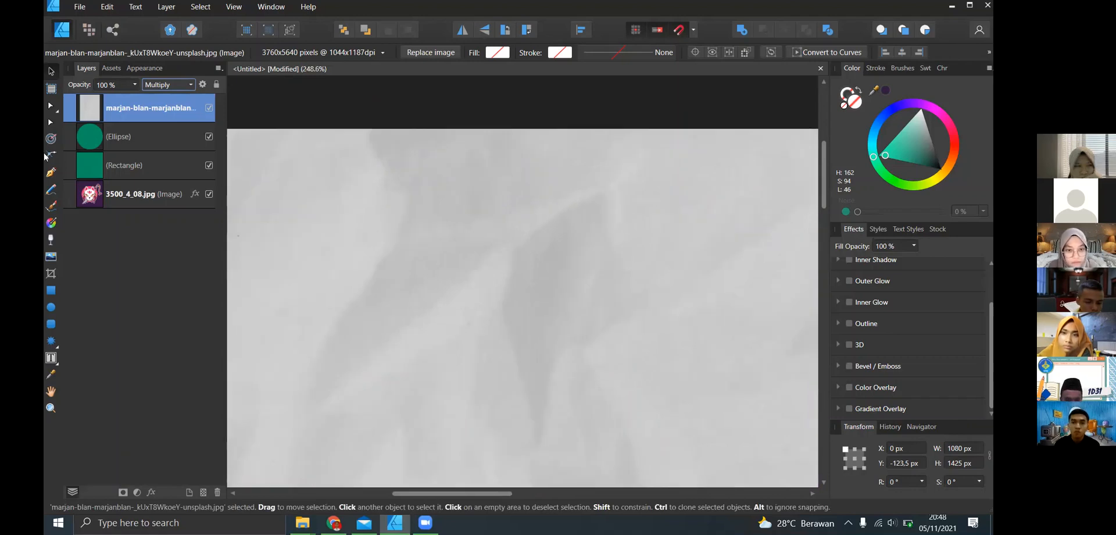
{"action": "left_click", "coordinate": [134, 84]}
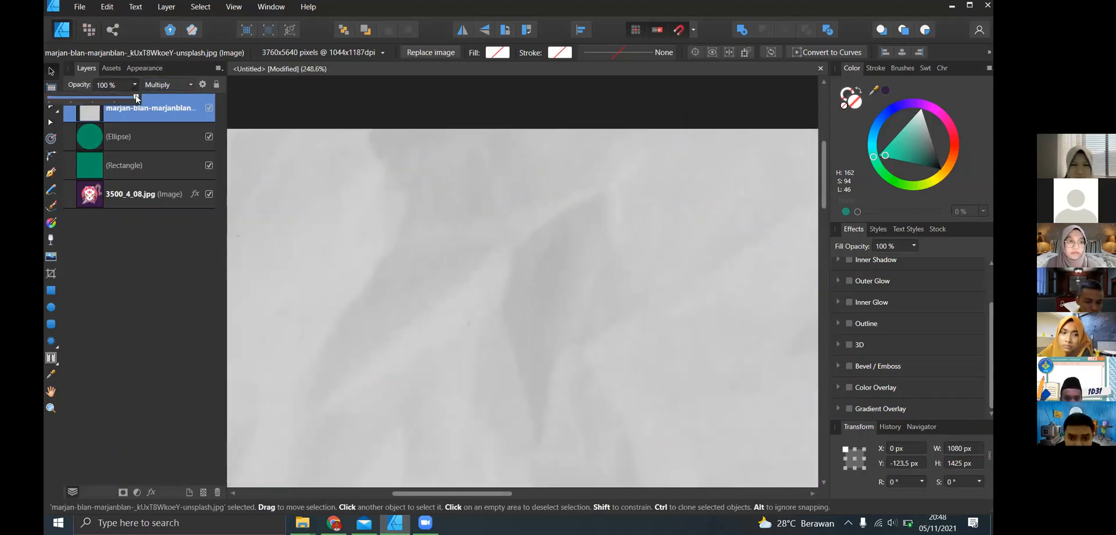
{"action": "mouse_move", "coordinate": [140, 102]}
{"action": "left_mouse_down"}
{"action": "mouse_move", "coordinate": [64, 104]}
{"action": "mouse_move", "coordinate": [139, 110]}
{"action": "left_mouse_up"}
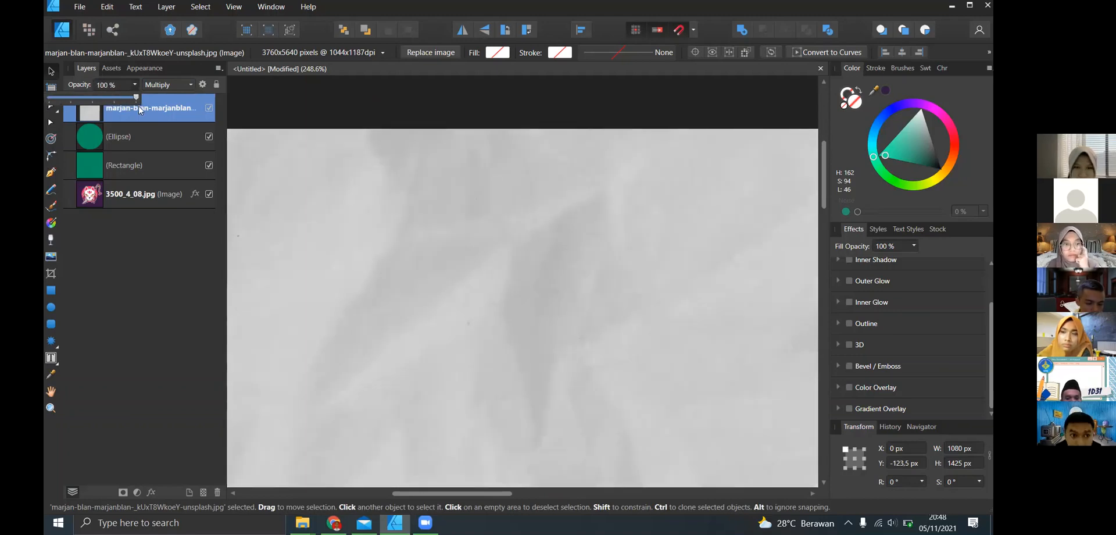
{"action": "key", "text": "XF86MonBrightnessUp"}
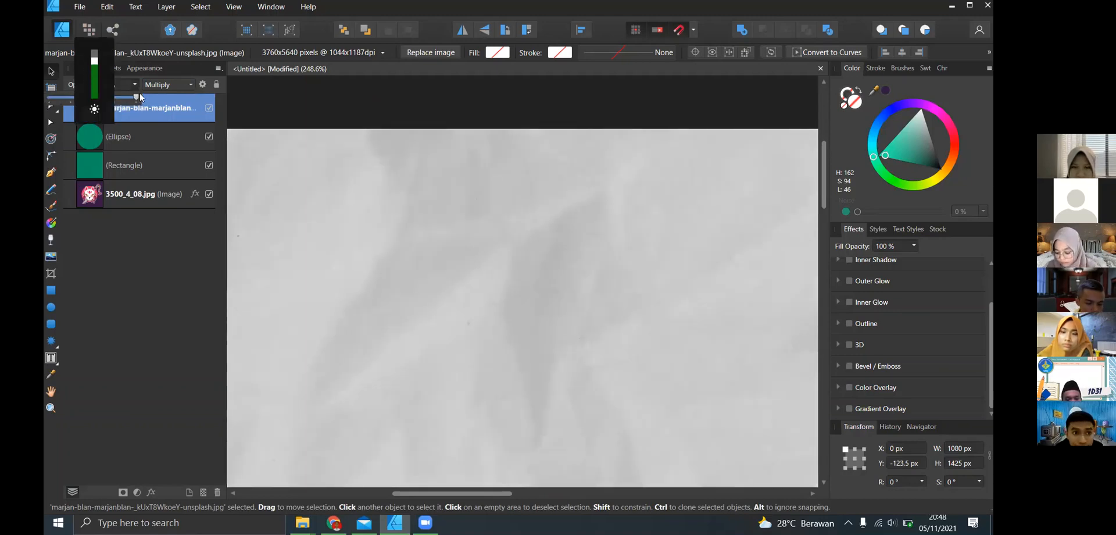
{"action": "left_click_drag", "start_coordinate": [128, 96], "coordinate": [162, 92]}
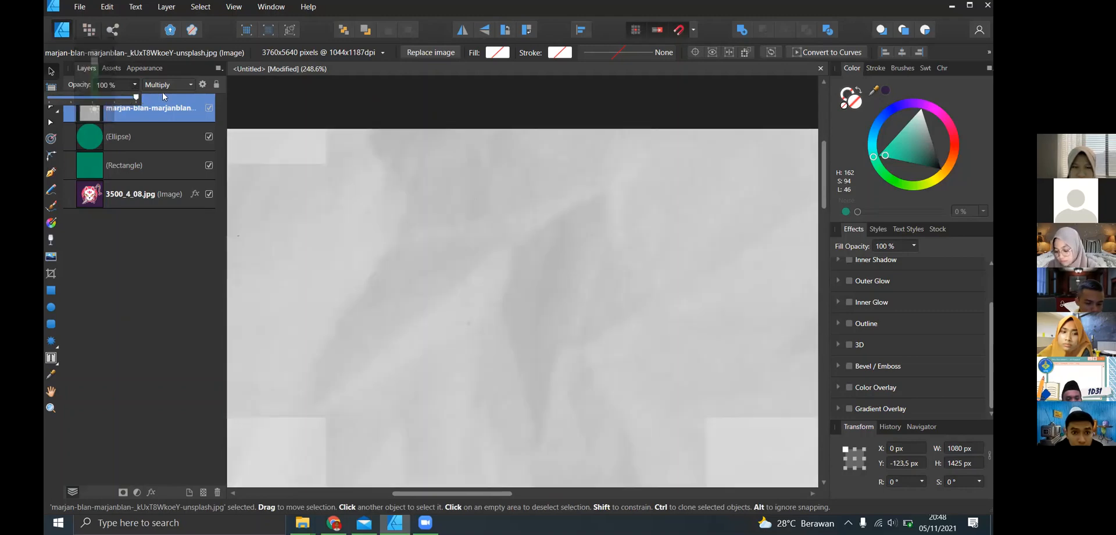
- Delete the paper texture covering the page and leave nothing selected
{"action": "key", "text": "ctrl+0"}
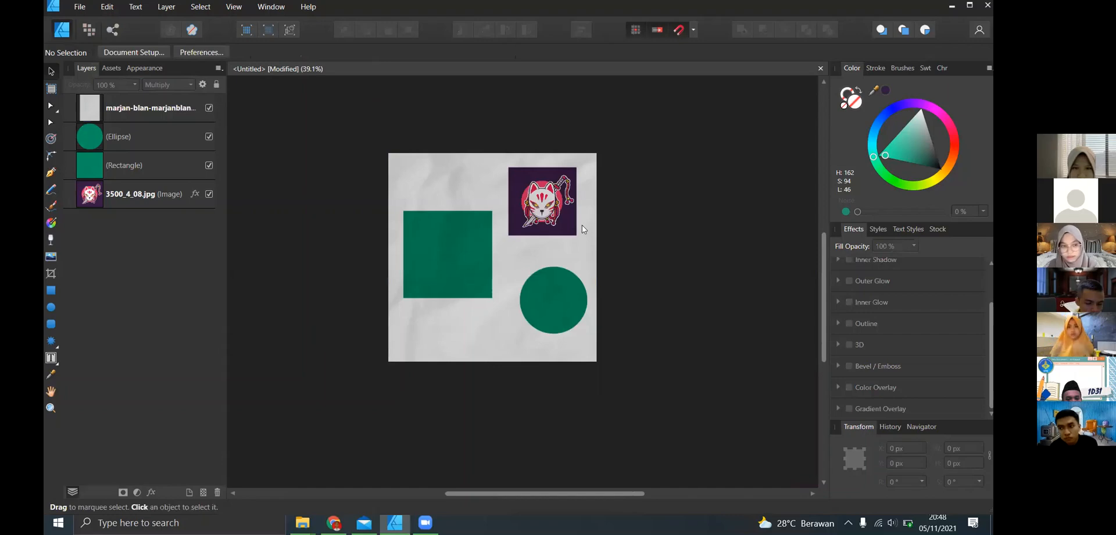
{"action": "scroll", "coordinate": [599, 210], "scroll_direction": "up", "scroll_amount": 3}
{"action": "scroll", "coordinate": [593, 212], "scroll_direction": "down", "scroll_amount": 2}
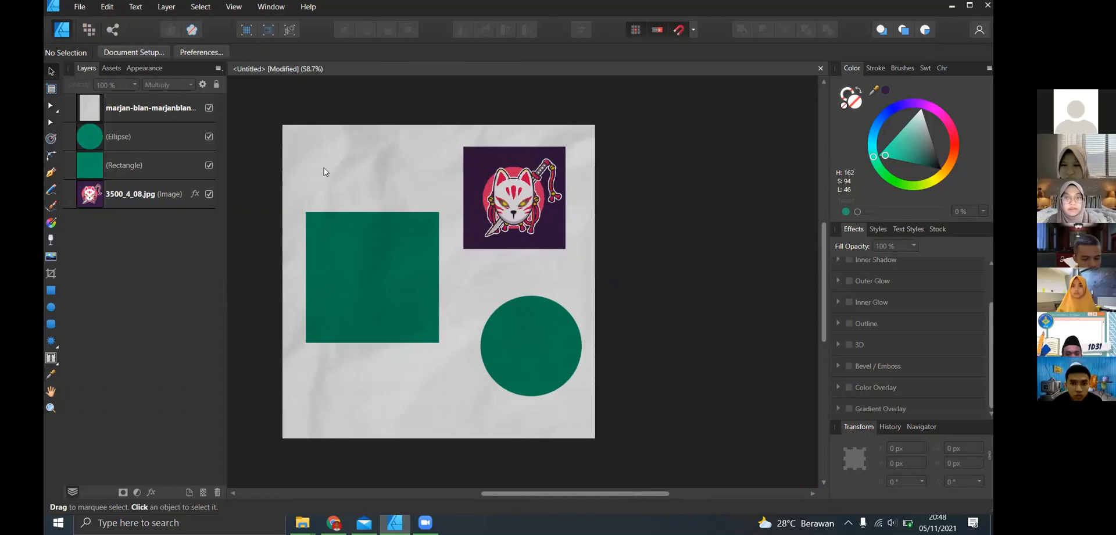
{"action": "left_click", "coordinate": [359, 153]}
{"action": "key", "text": "Delete"}
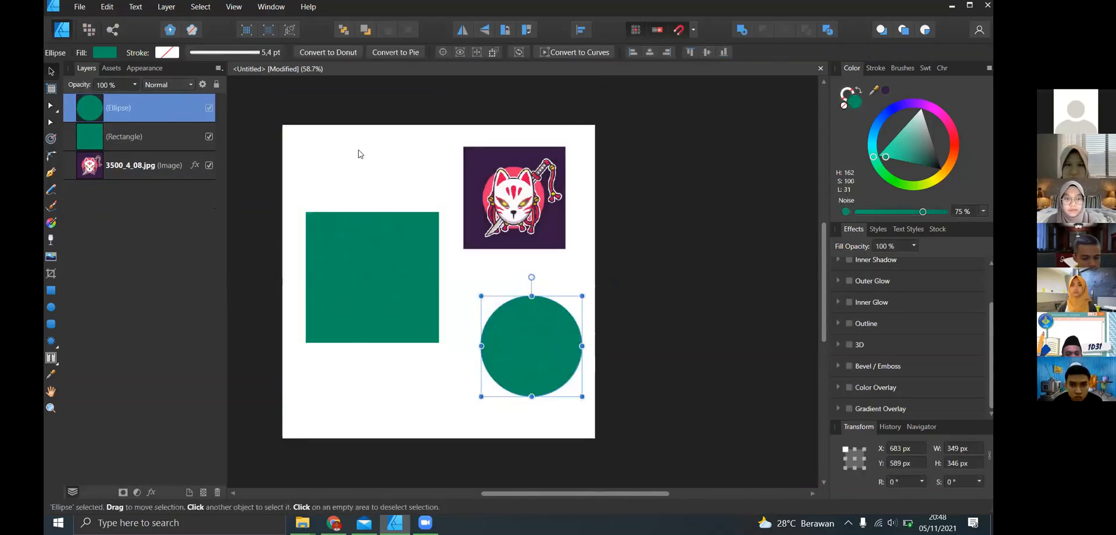
{"action": "left_click", "coordinate": [274, 106]}
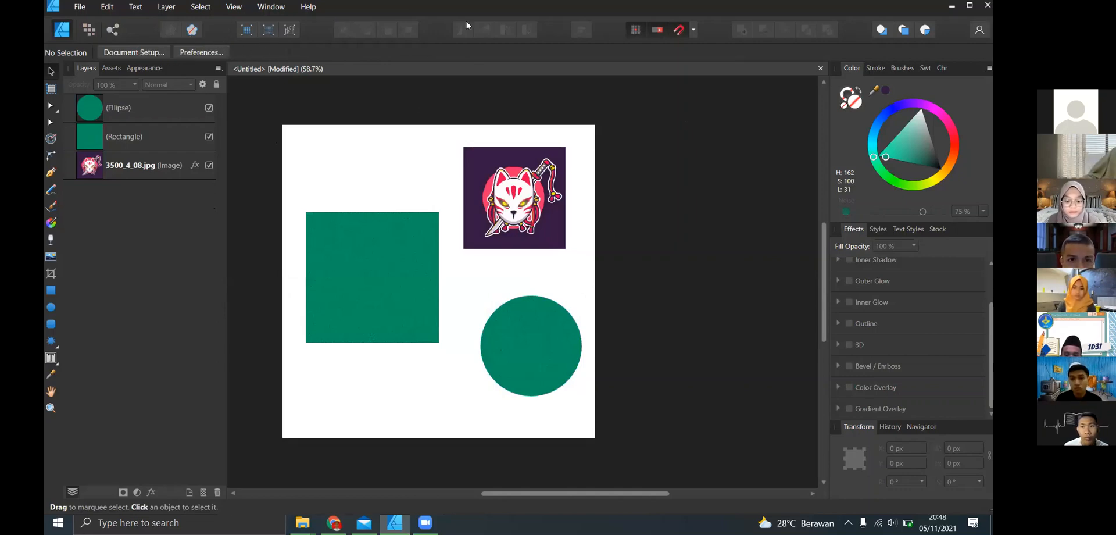
- Move the green rectangle over the fox image to X 394.5 px, Y 139 px, and try it one layer back and forward again
{"action": "left_click", "coordinate": [383, 250]}
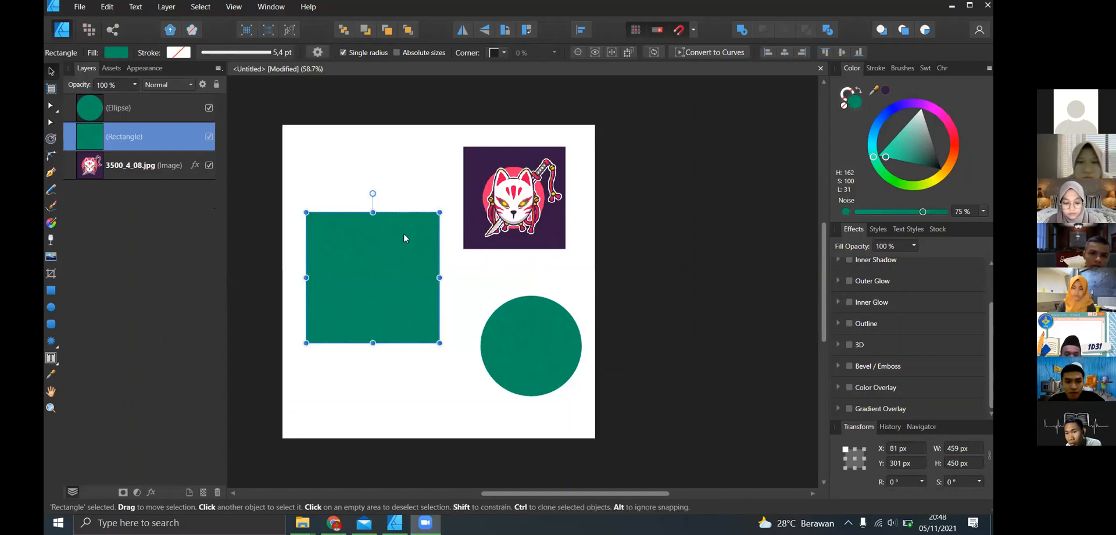
{"action": "left_click_drag", "start_coordinate": [403, 233], "coordinate": [471, 205]}
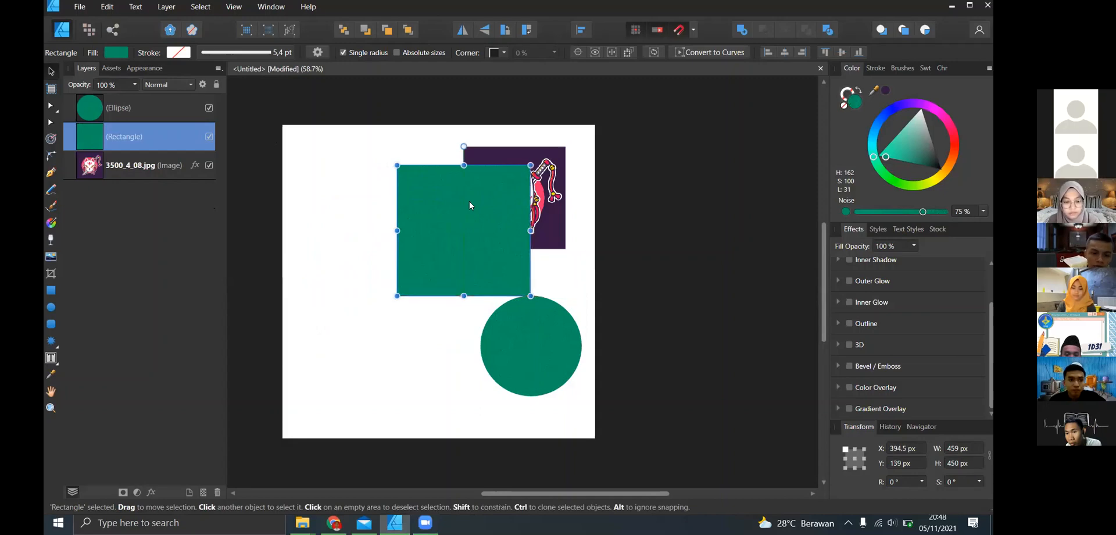
{"action": "left_click", "coordinate": [366, 30]}
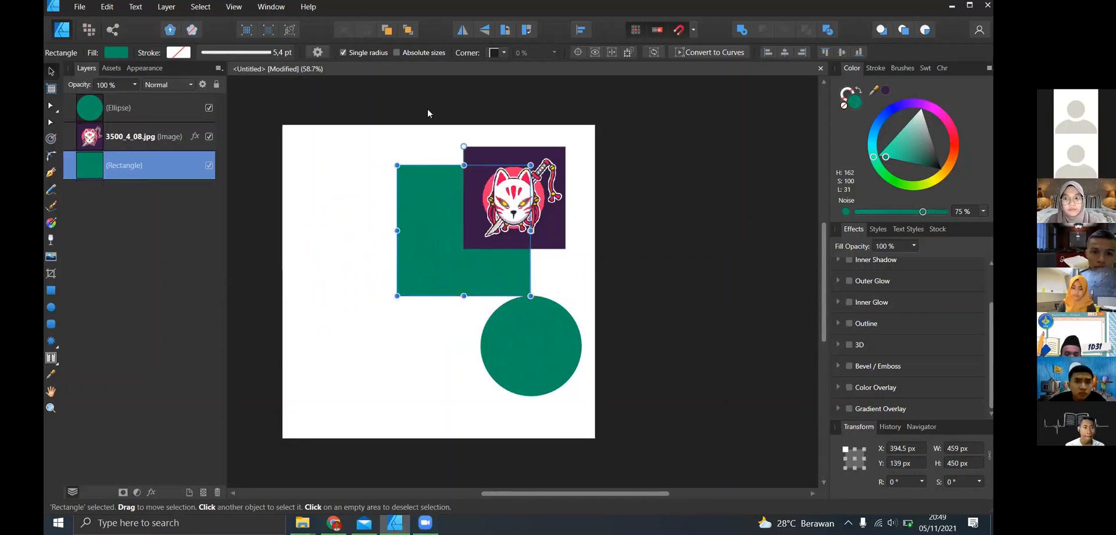
{"action": "key", "text": "ctrl+bracketright"}
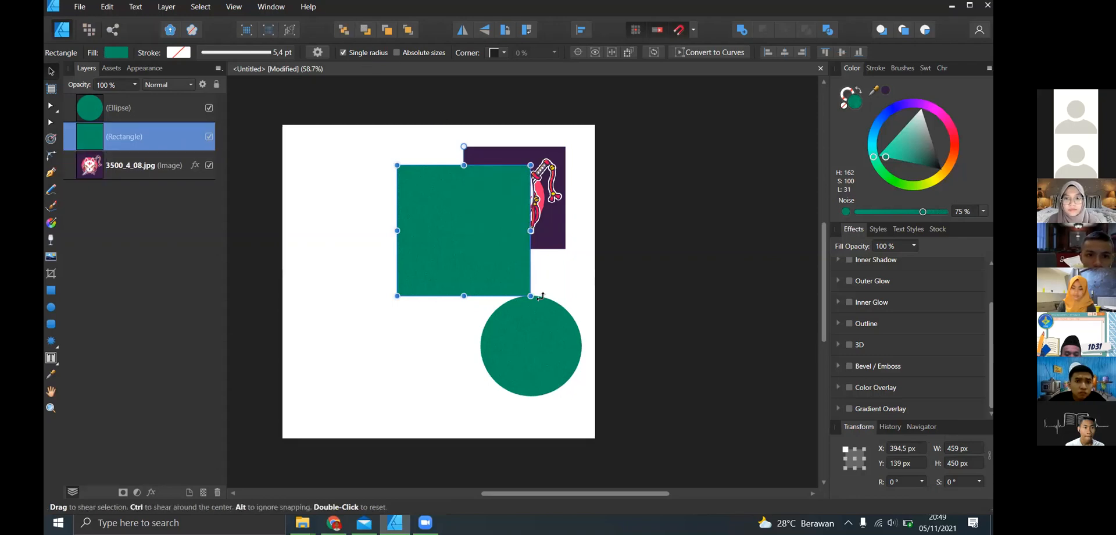
- Fill the circle with dark red (H 332, S 100, L 22) and overlap it on the green rectangle at X 540 px, Y 194 px
{"action": "left_click_drag", "start_coordinate": [523, 325], "coordinate": [494, 228]}
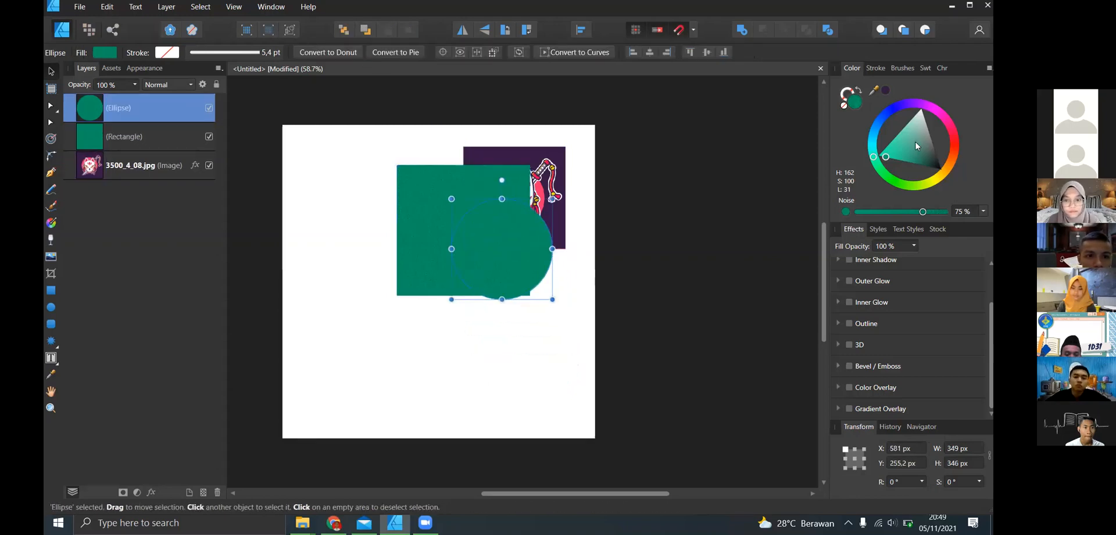
{"action": "left_click", "coordinate": [917, 176]}
{"action": "left_click", "coordinate": [949, 123]}
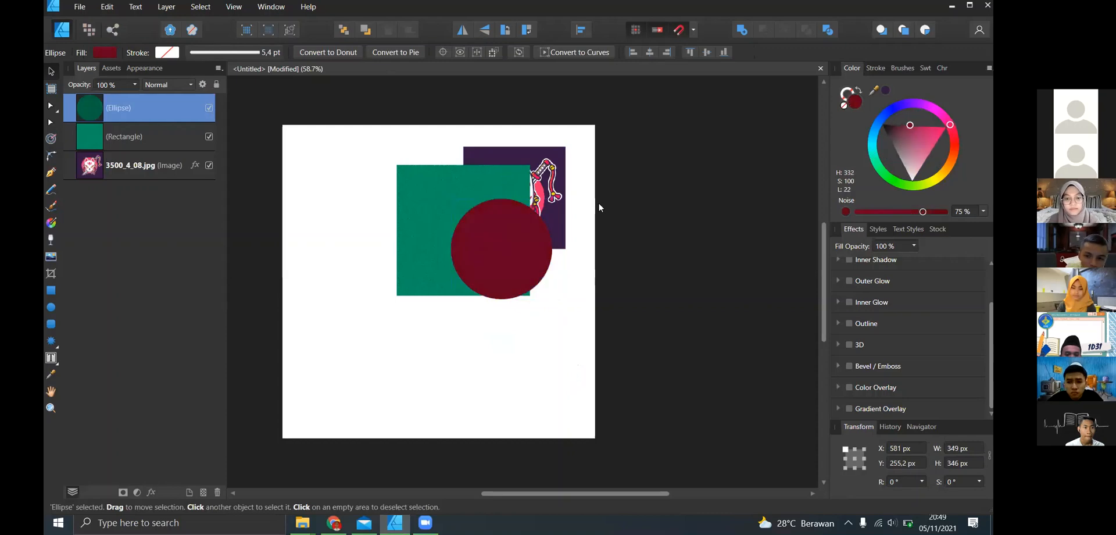
{"action": "left_click_drag", "start_coordinate": [478, 179], "coordinate": [471, 211]}
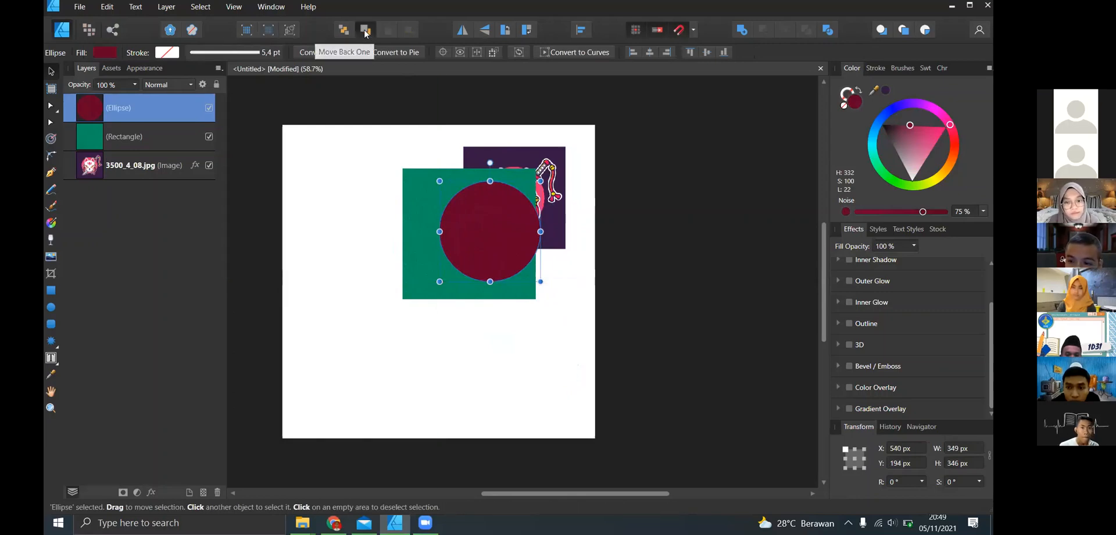
- Try moving the dark red circle back one layer behind the green rectangle, and undo it
{"action": "left_click", "coordinate": [366, 31]}
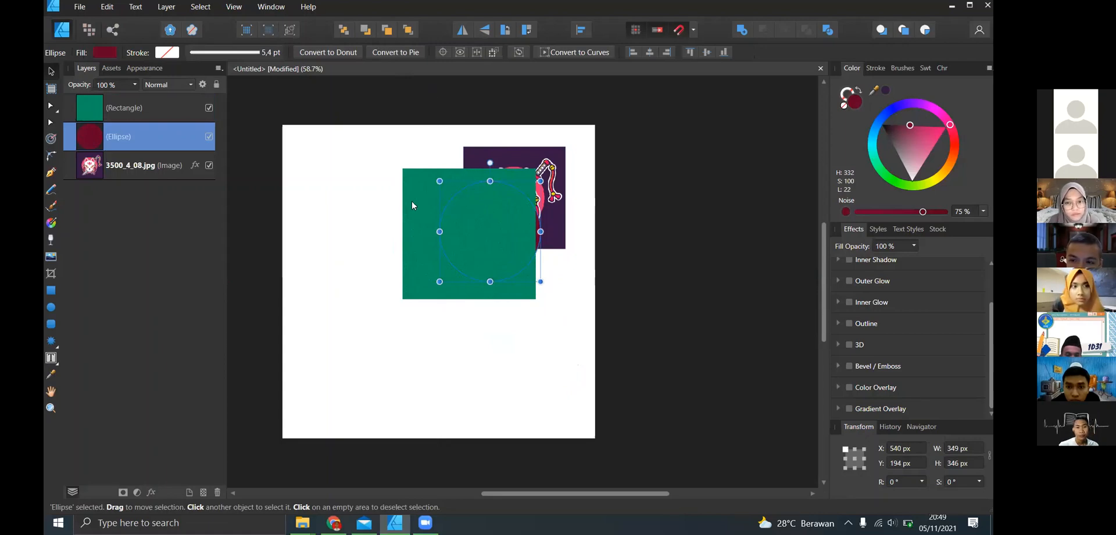
{"action": "left_click_drag", "start_coordinate": [413, 200], "coordinate": [477, 252]}
{"action": "key", "text": "ctrl+z"}
{"action": "key", "text": "ctrl+z"}
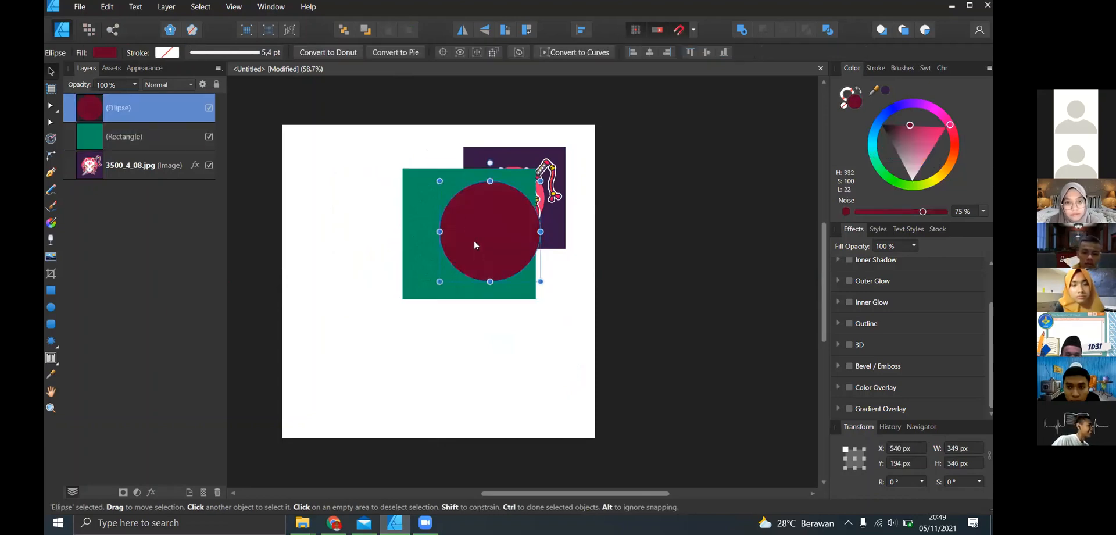
- Send the dark red circle to the back and reposition the green rectangle so it slightly overlaps the fox image's edge
{"action": "left_click", "coordinate": [344, 31]}
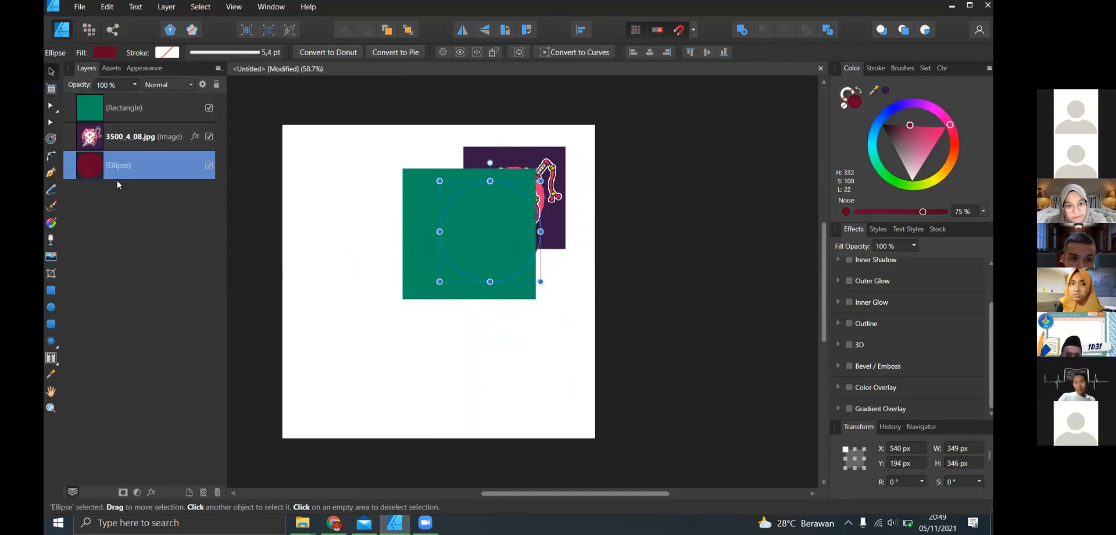
{"action": "left_click", "coordinate": [395, 199]}
{"action": "left_click_drag", "start_coordinate": [413, 204], "coordinate": [317, 196]}
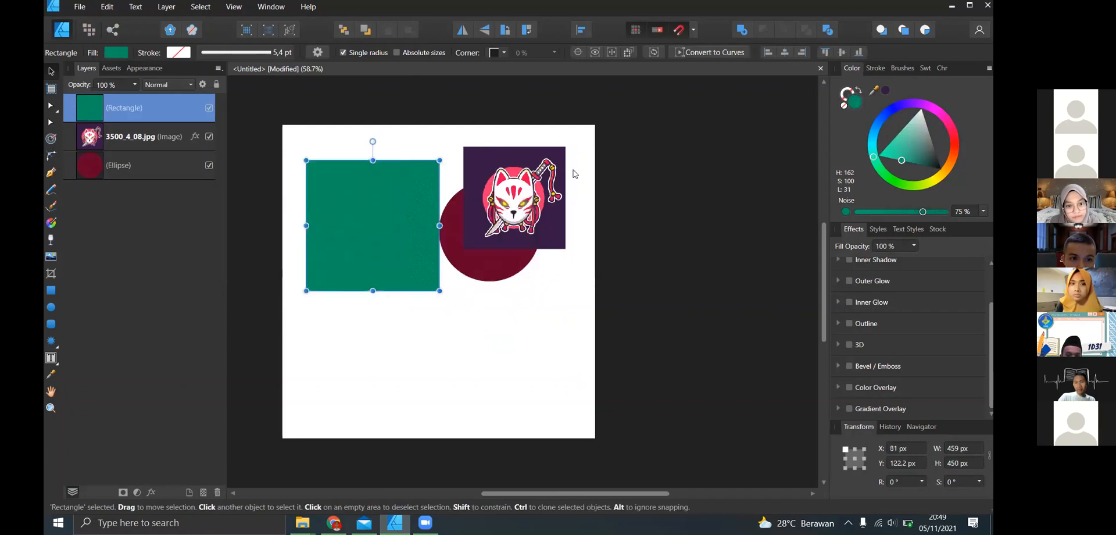
{"action": "left_click", "coordinate": [521, 162]}
{"action": "left_click_drag", "start_coordinate": [521, 162], "coordinate": [477, 204]}
{"action": "left_click_drag", "start_coordinate": [379, 196], "coordinate": [404, 227]}
{"action": "left_click", "coordinate": [472, 314]}
- Bring the dark red circle to the front, send it to the back, and raise it one layer at a time to the top
{"action": "left_click", "coordinate": [510, 267]}
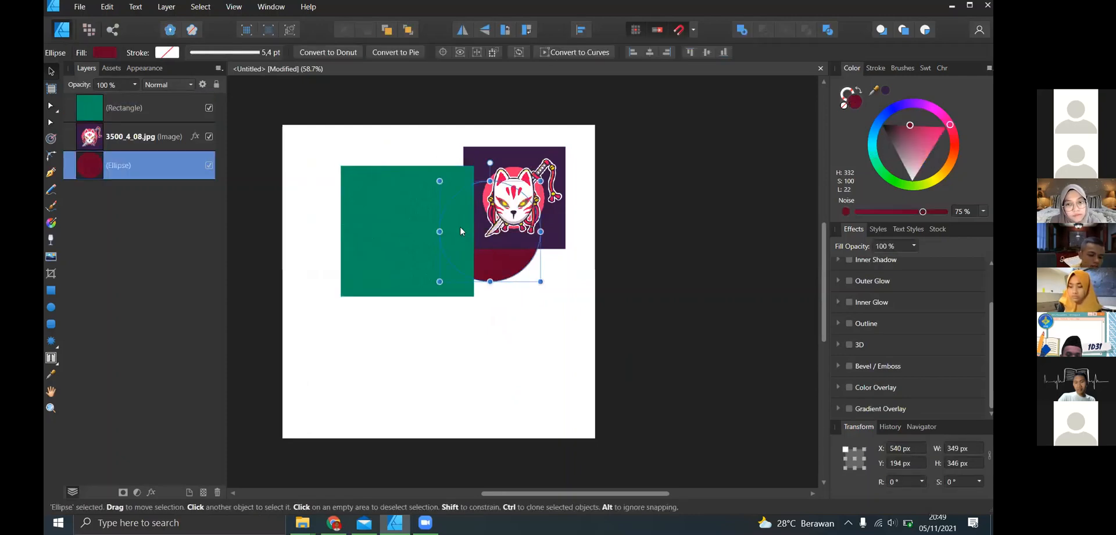
{"action": "left_click", "coordinate": [409, 30]}
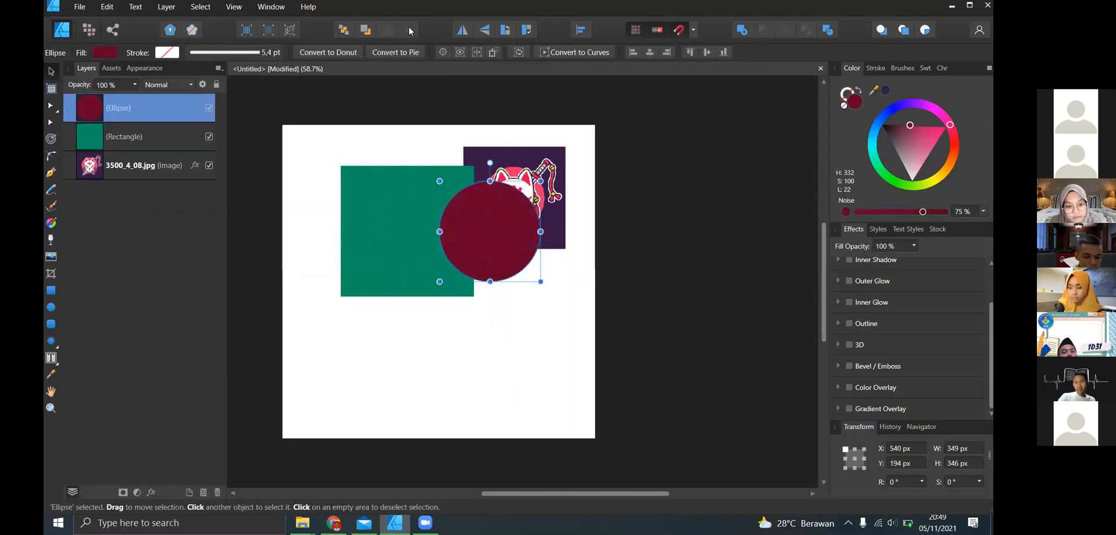
{"action": "left_click", "coordinate": [344, 31]}
{"action": "left_click", "coordinate": [388, 33]}
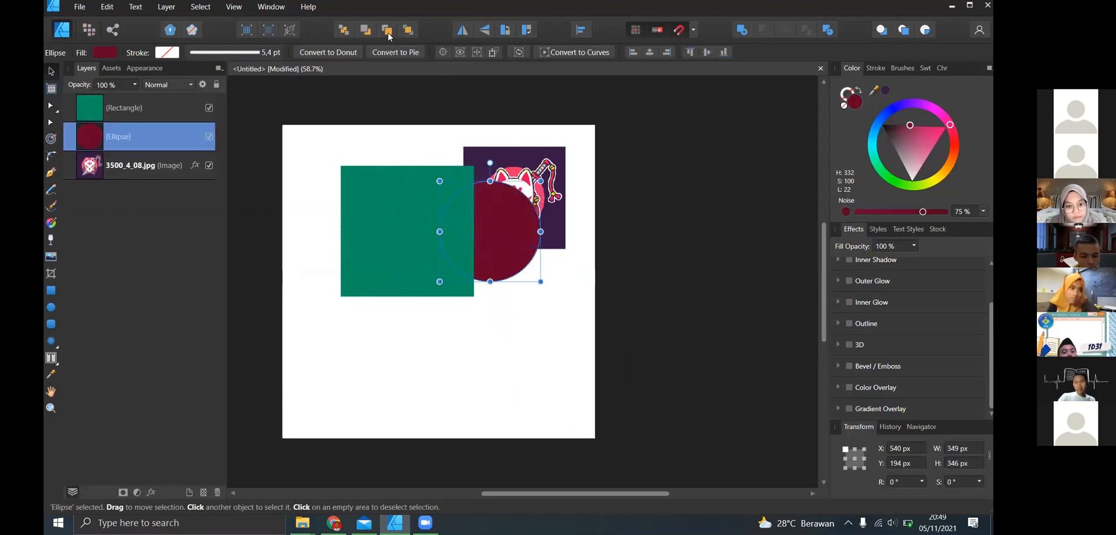
{"action": "left_click", "coordinate": [388, 33]}
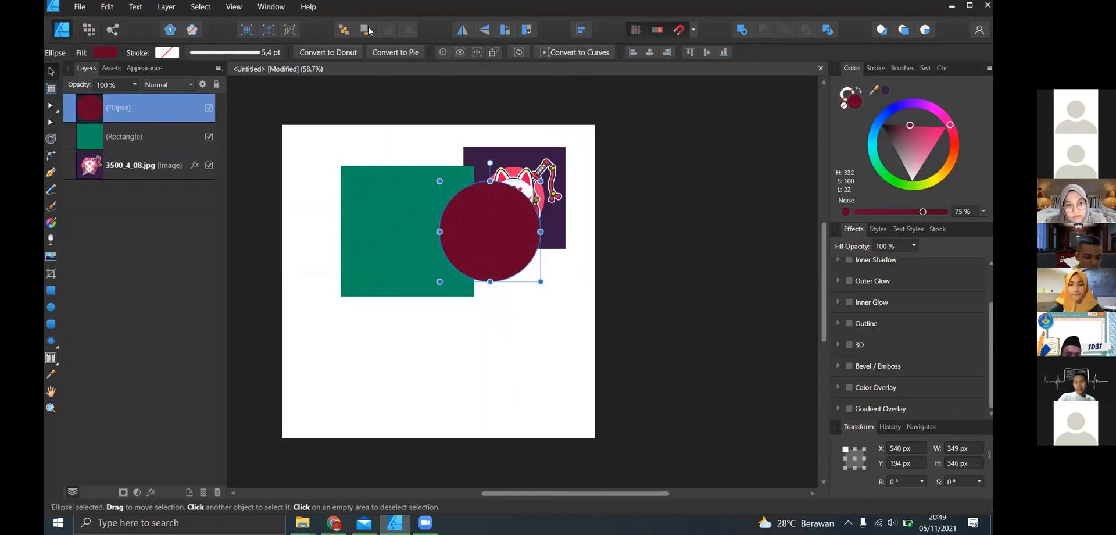
{"action": "left_click", "coordinate": [583, 186]}
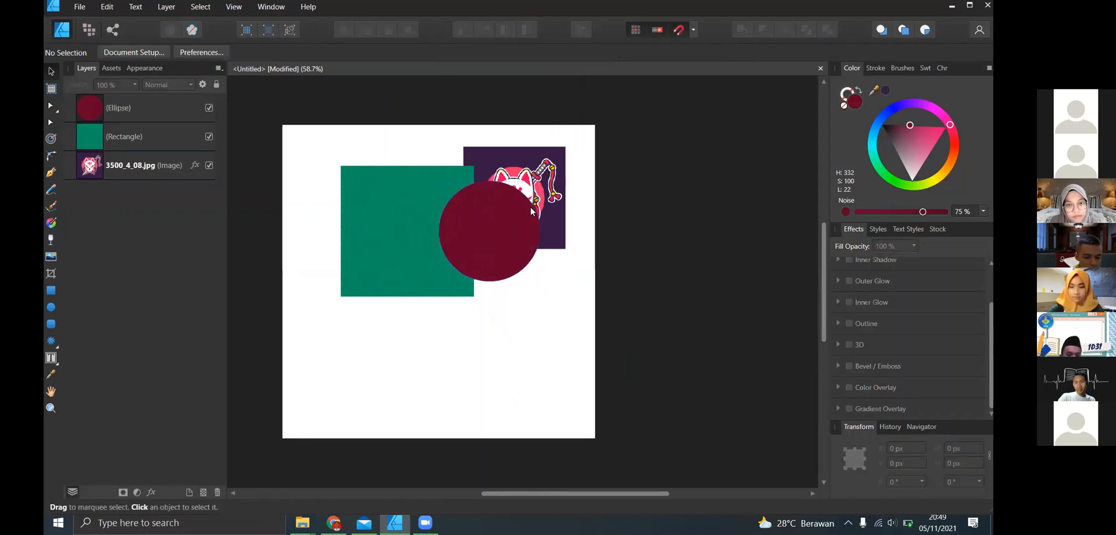
- Try sending the dark red circle back two layers and bringing it forward two layers again
{"action": "left_click", "coordinate": [510, 220]}
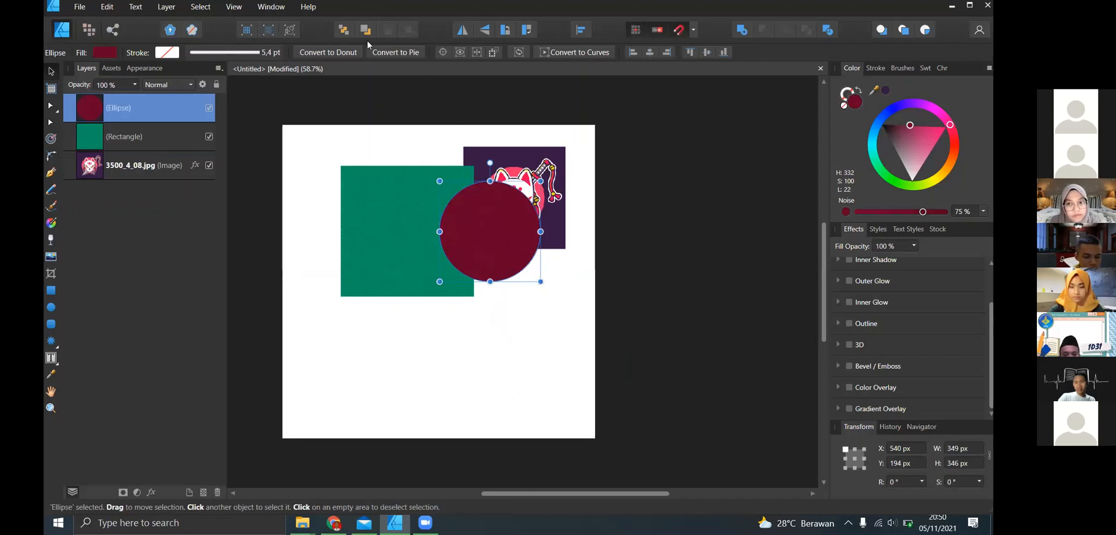
{"action": "key", "text": "ctrl+bracketleft"}
{"action": "key", "text": "ctrl+bracketleft"}
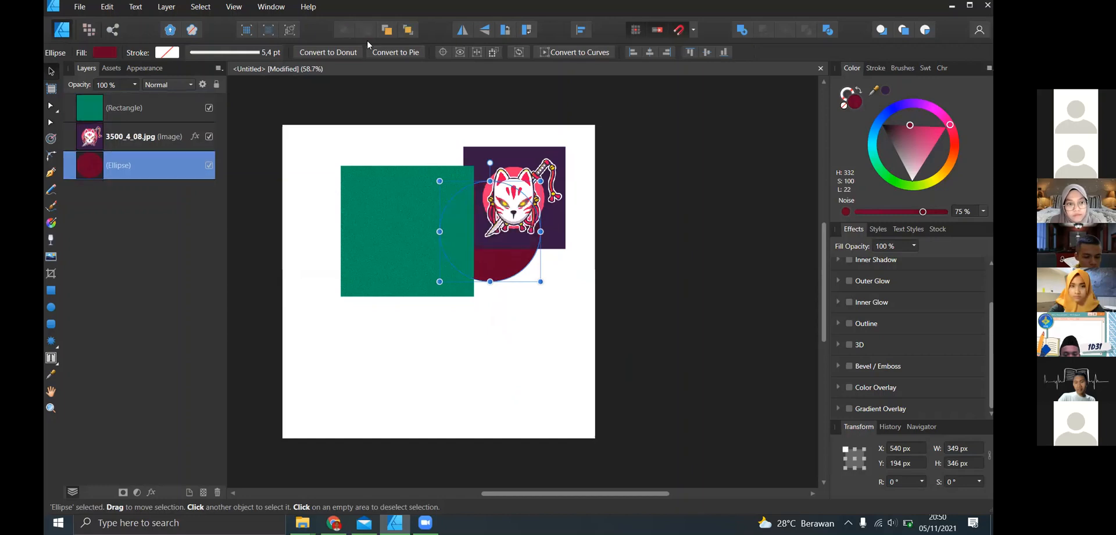
{"action": "key", "text": "ctrl+bracketright"}
{"action": "key", "text": "ctrl+bracketright"}
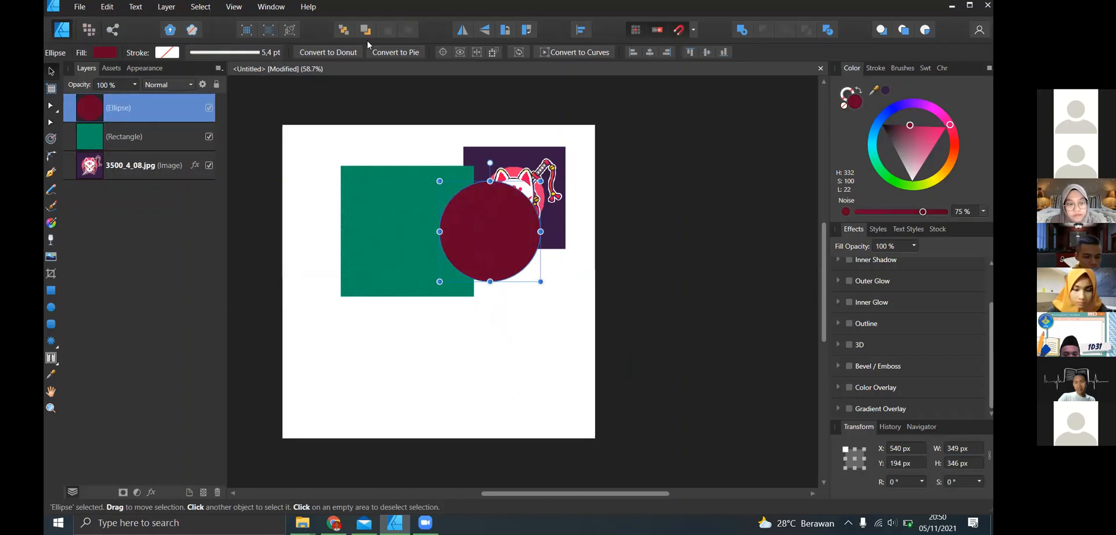
{"action": "left_click", "coordinate": [605, 133]}
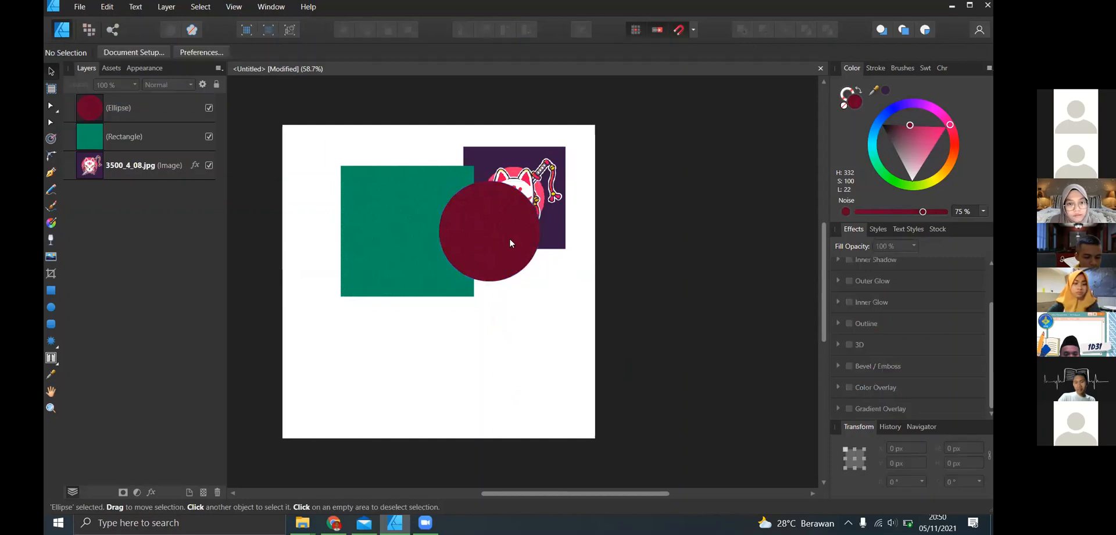
- Move the fox image below the rectangle and circle to X 431 px, Y 676.2 px
{"action": "left_click", "coordinate": [369, 245]}
{"action": "left_click", "coordinate": [552, 235]}
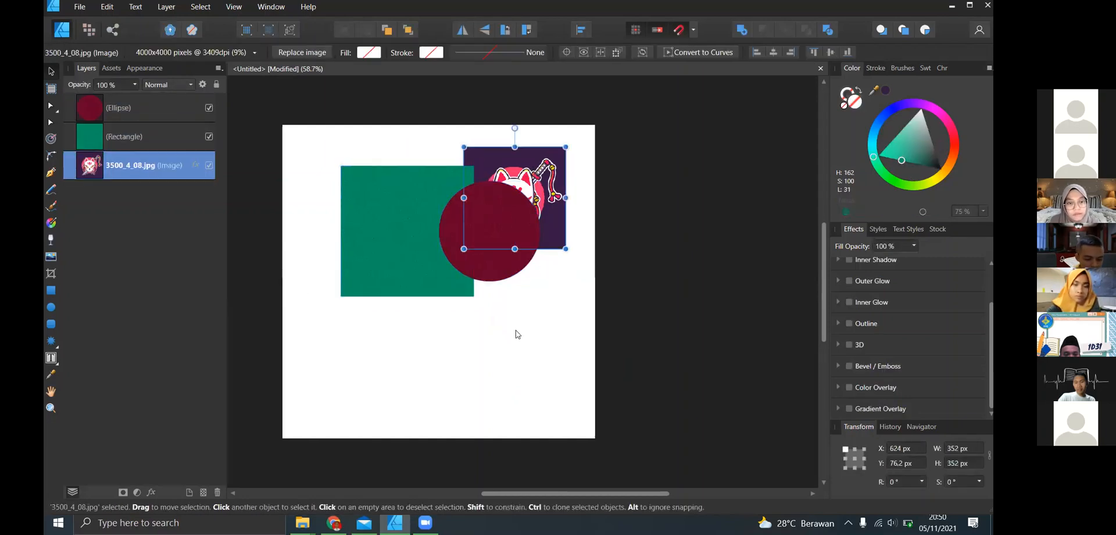
{"action": "left_click_drag", "start_coordinate": [543, 249], "coordinate": [489, 423]}
- Try flipping the fox image horizontally and vertically, returning it to its original orientation
{"action": "left_click", "coordinate": [462, 29]}
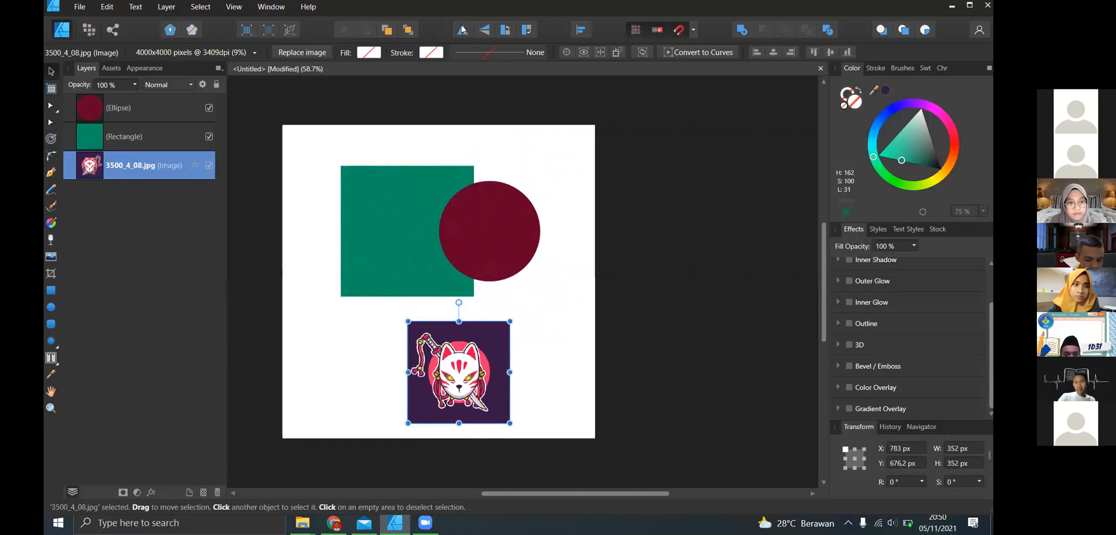
{"action": "left_click", "coordinate": [463, 29]}
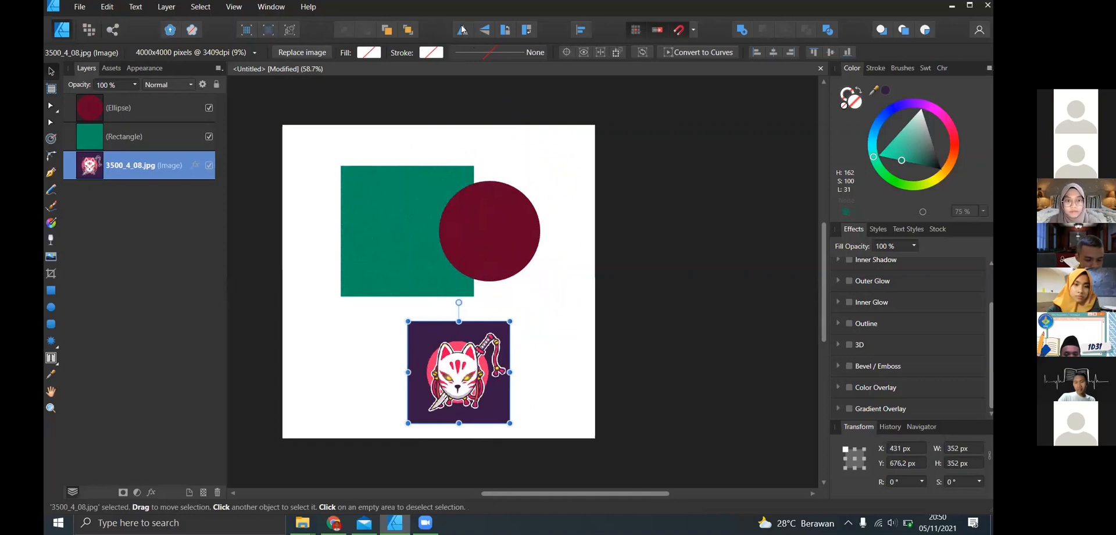
{"action": "left_click", "coordinate": [463, 29]}
{"action": "left_click", "coordinate": [462, 29]}
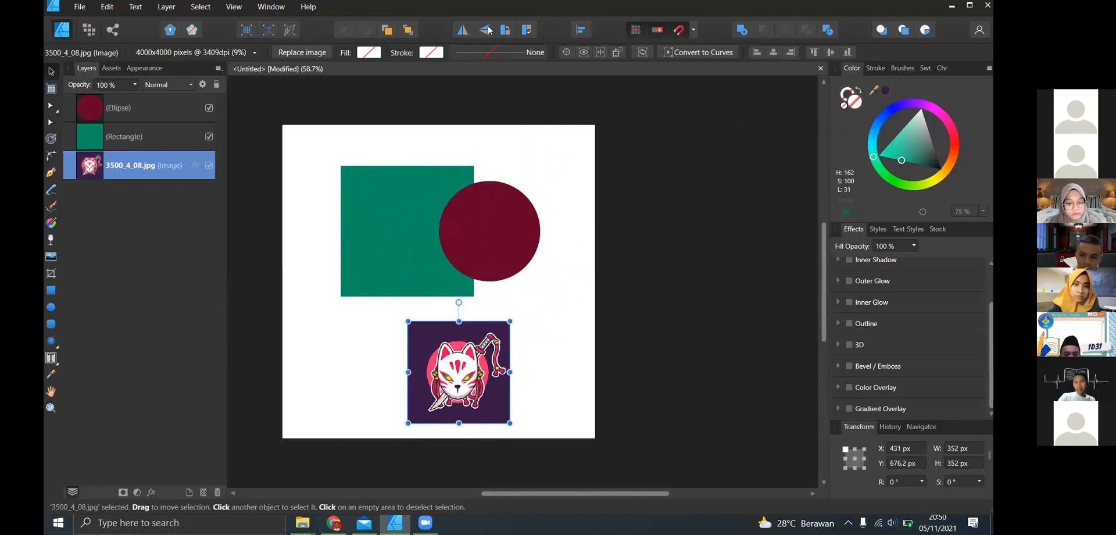
{"action": "left_click", "coordinate": [488, 31]}
{"action": "left_click", "coordinate": [489, 30]}
{"action": "left_click", "coordinate": [489, 30]}
{"action": "left_click", "coordinate": [488, 31]}
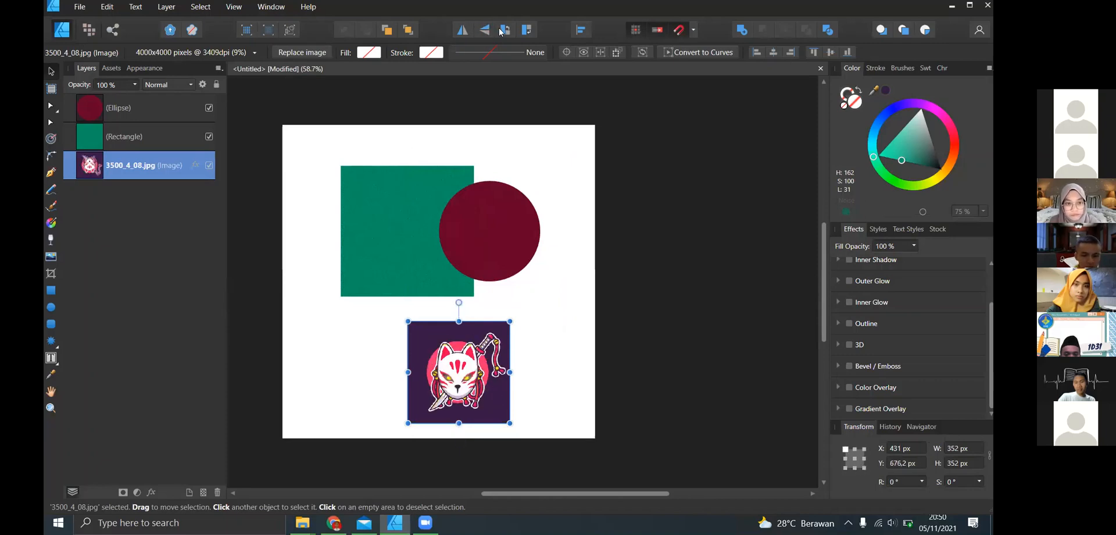
- Try rotating the fox image in 90° increments in both directions, ending back in its upright orientation
{"action": "left_click", "coordinate": [501, 31]}
{"action": "left_click", "coordinate": [501, 31]}
{"action": "left_click", "coordinate": [501, 32]}
{"action": "left_click", "coordinate": [501, 32]}
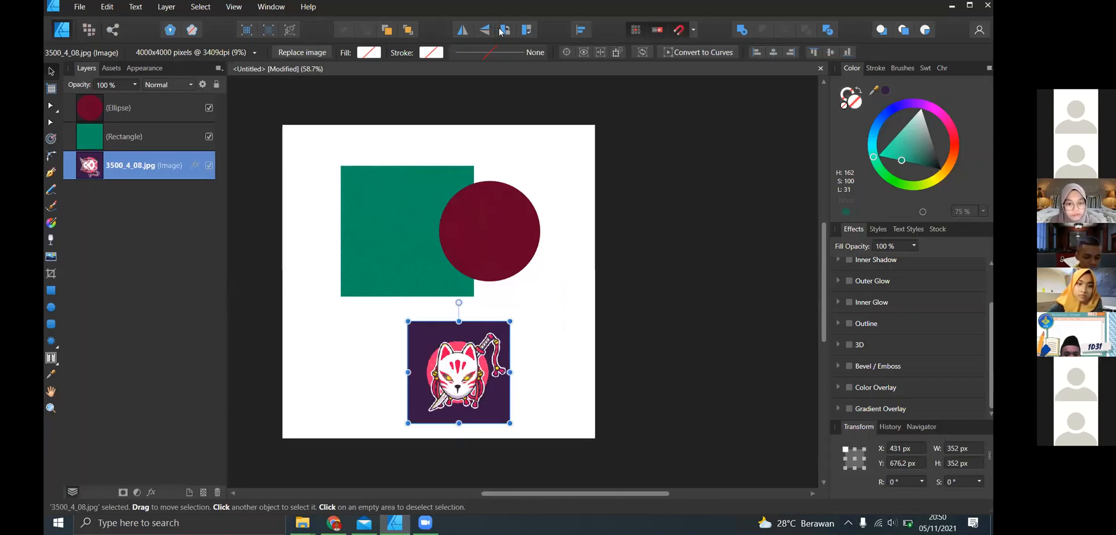
{"action": "left_click", "coordinate": [527, 31]}
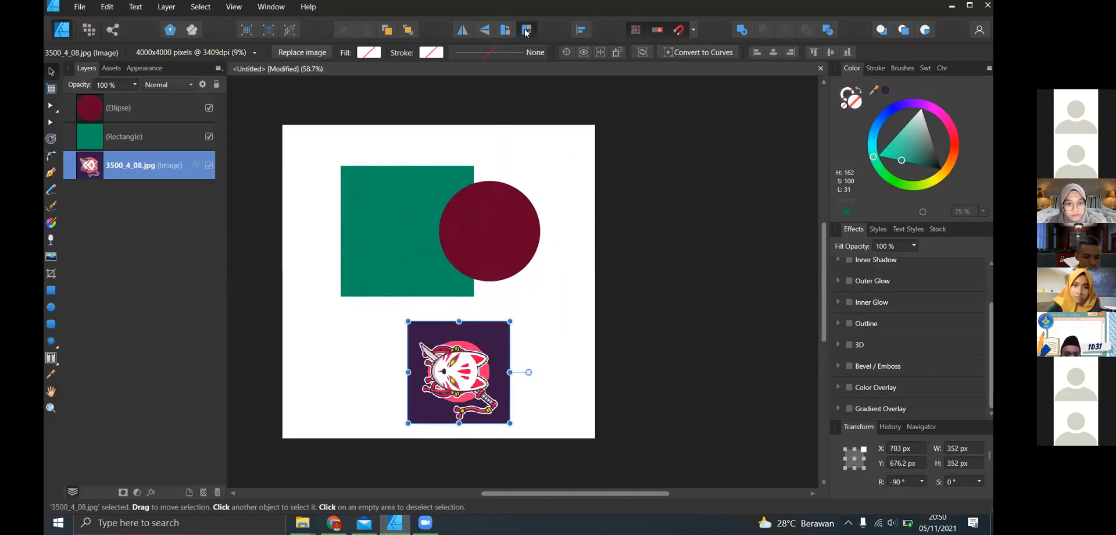
{"action": "left_click", "coordinate": [526, 30]}
{"action": "left_click", "coordinate": [526, 30]}
{"action": "left_click", "coordinate": [528, 31]}
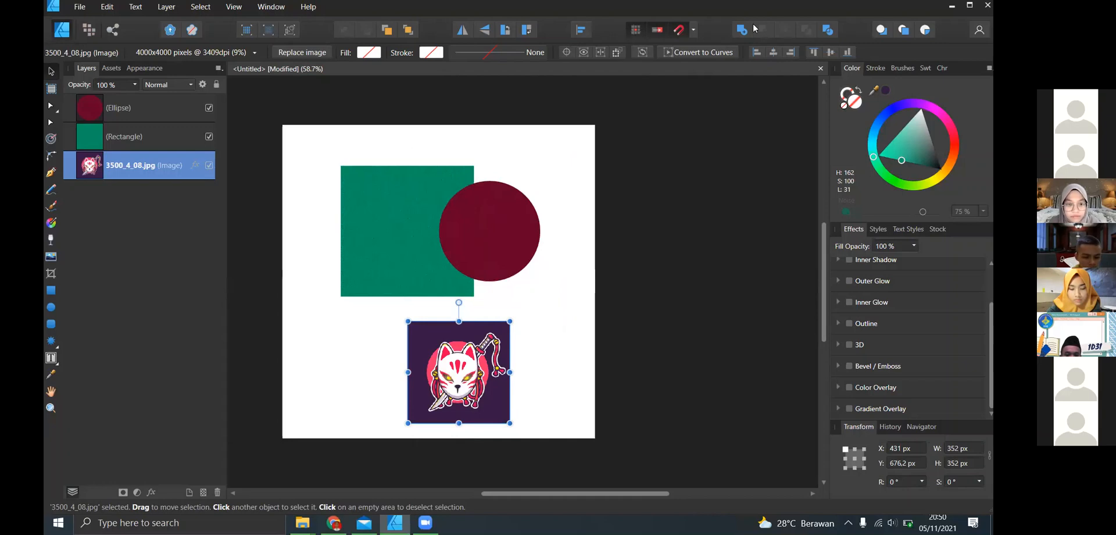
- Try merging the green rectangle and dark red circle with the Add operation, and undo the merge
{"action": "left_click", "coordinate": [374, 220]}
{"action": "left_click", "coordinate": [717, 187]}
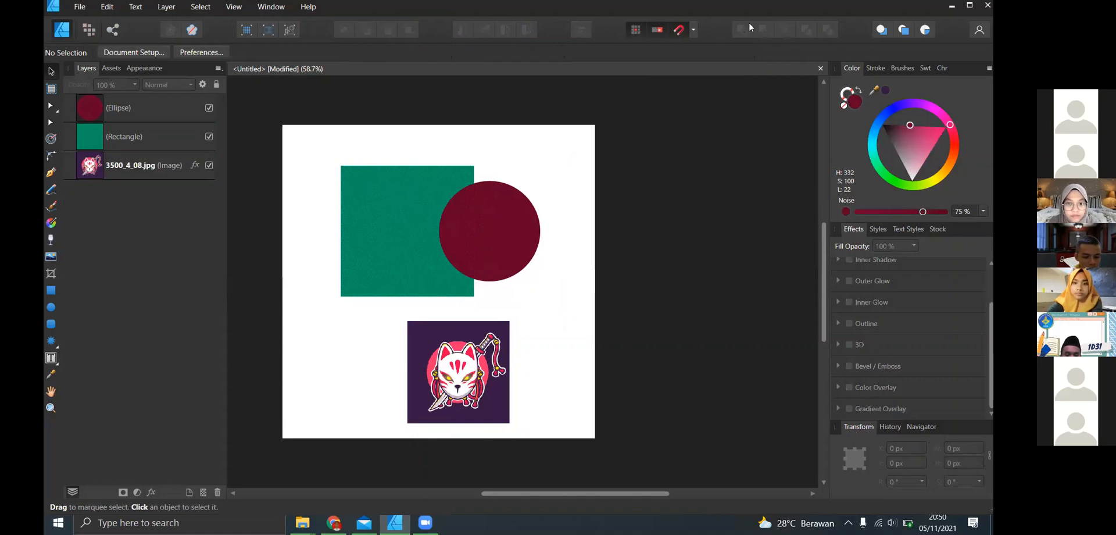
{"action": "left_click", "coordinate": [422, 218]}
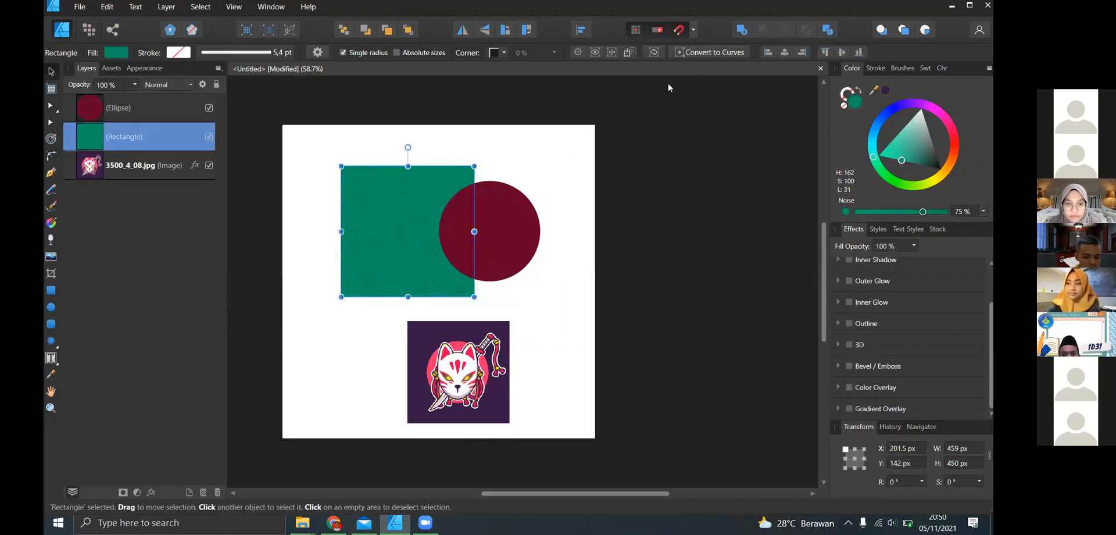
{"action": "left_click", "coordinate": [509, 238], "text": "shift"}
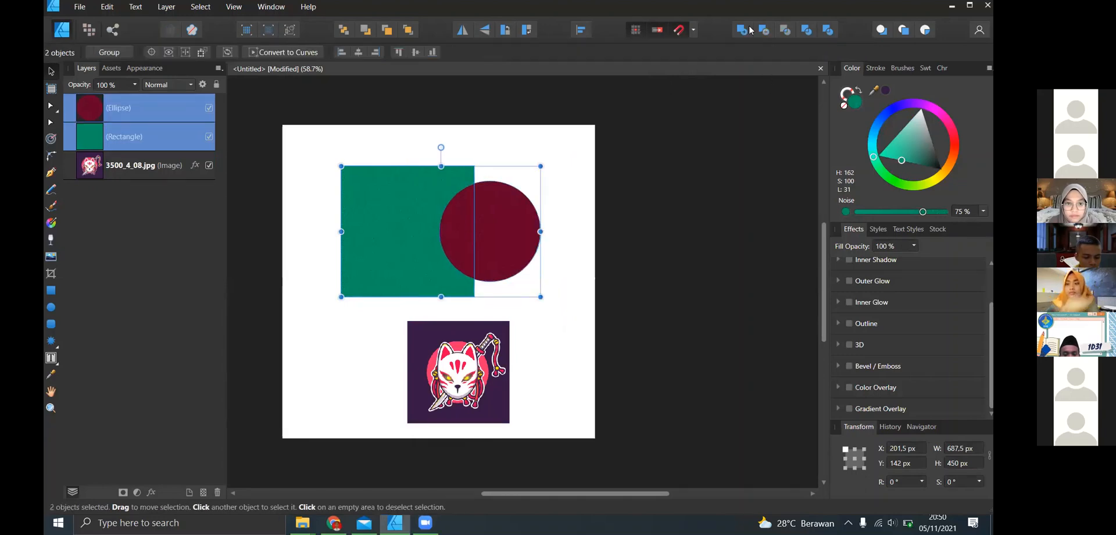
{"action": "left_click", "coordinate": [745, 31]}
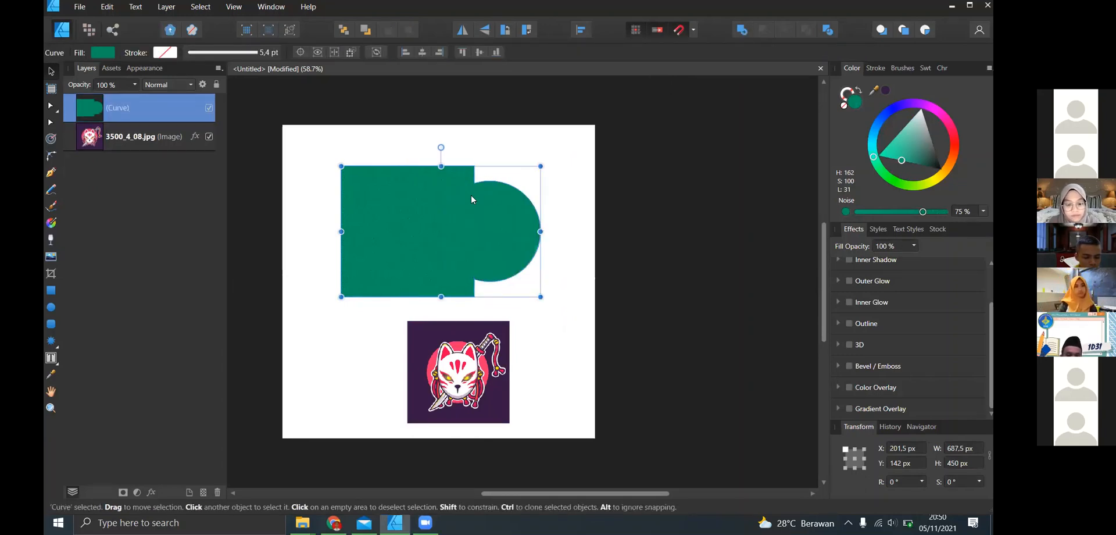
{"action": "left_click", "coordinate": [605, 212]}
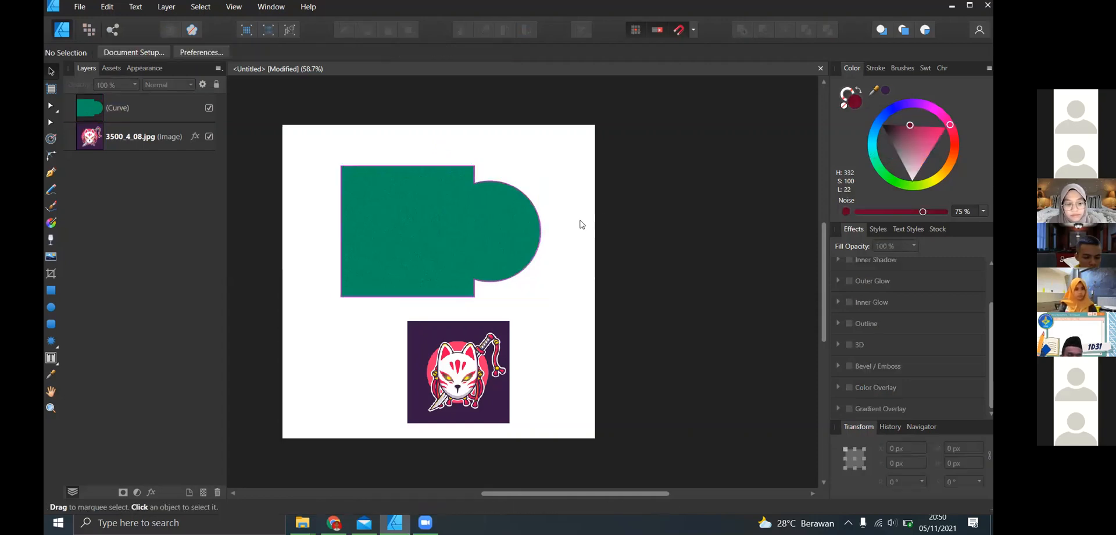
{"action": "left_click", "coordinate": [494, 219]}
{"action": "key", "text": "Escape"}
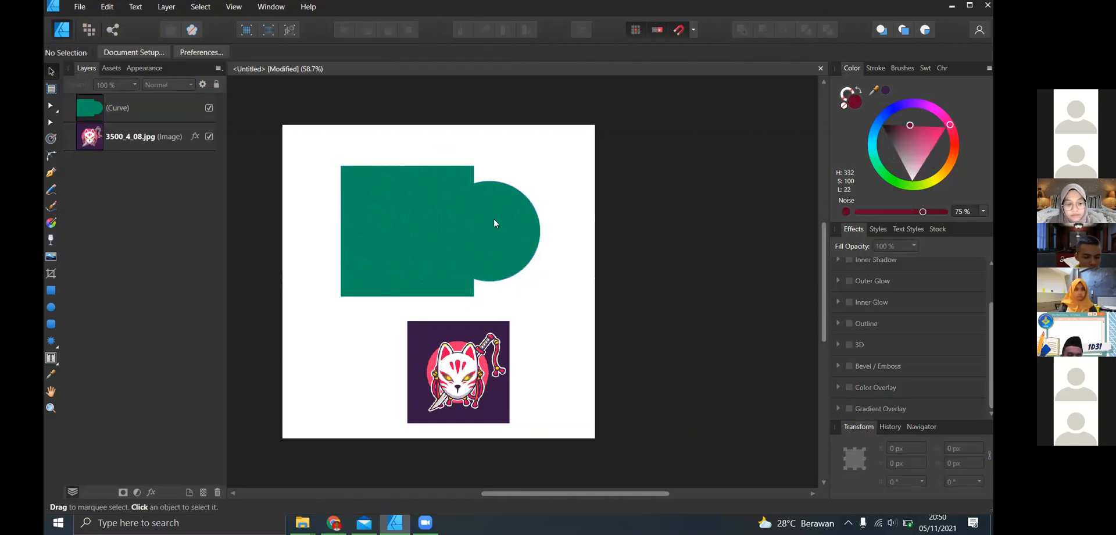
{"action": "left_click", "coordinate": [494, 218]}
{"action": "key", "text": "ctrl+z"}
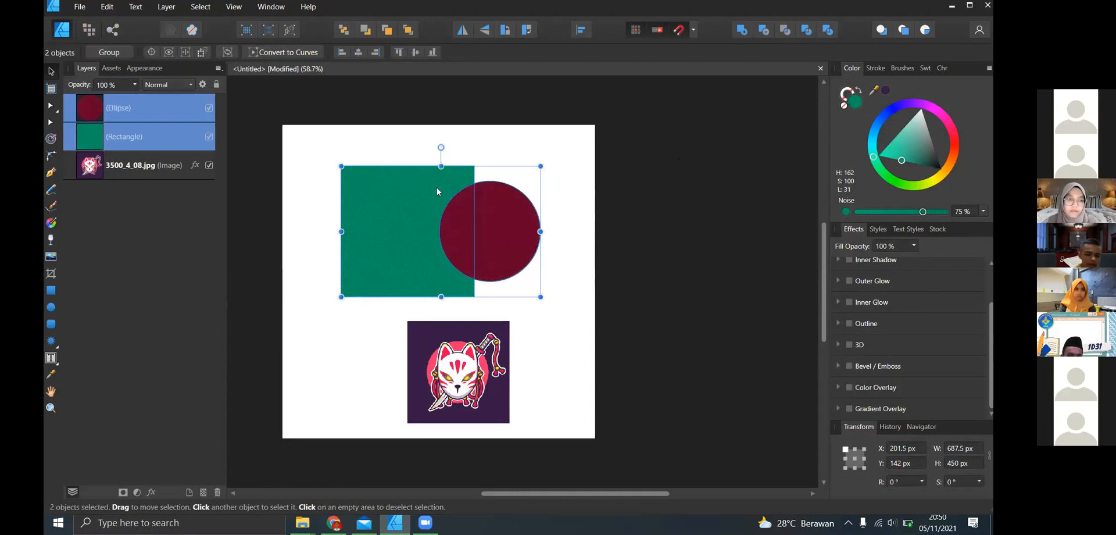
- Try subtracting the dark red circle from the green rectangle, and undo the subtraction
{"action": "key", "text": "Escape"}
{"action": "left_click", "coordinate": [439, 215]}
{"action": "left_click", "coordinate": [507, 211], "text": "shift"}
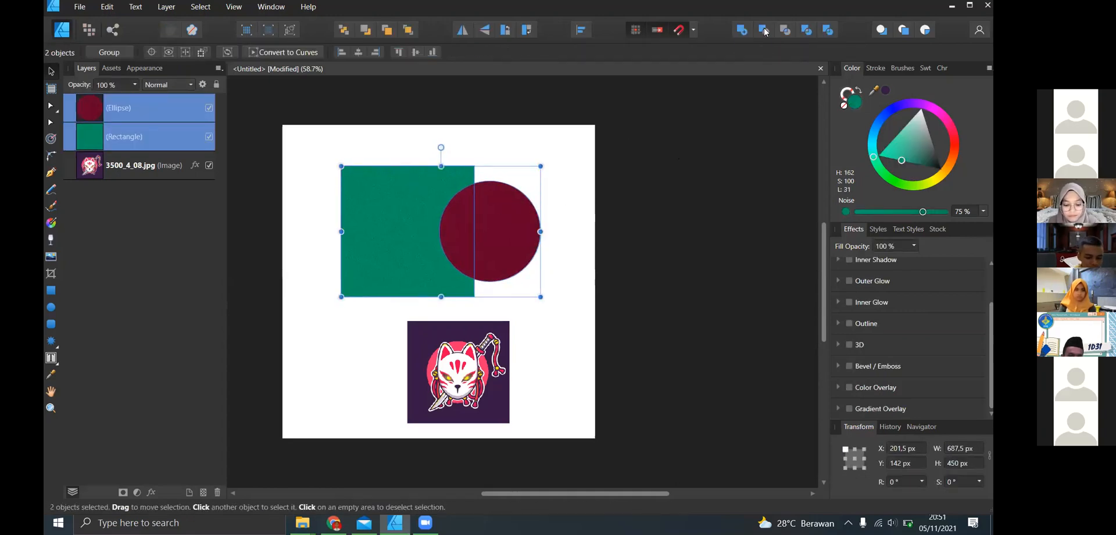
{"action": "left_click", "coordinate": [765, 33]}
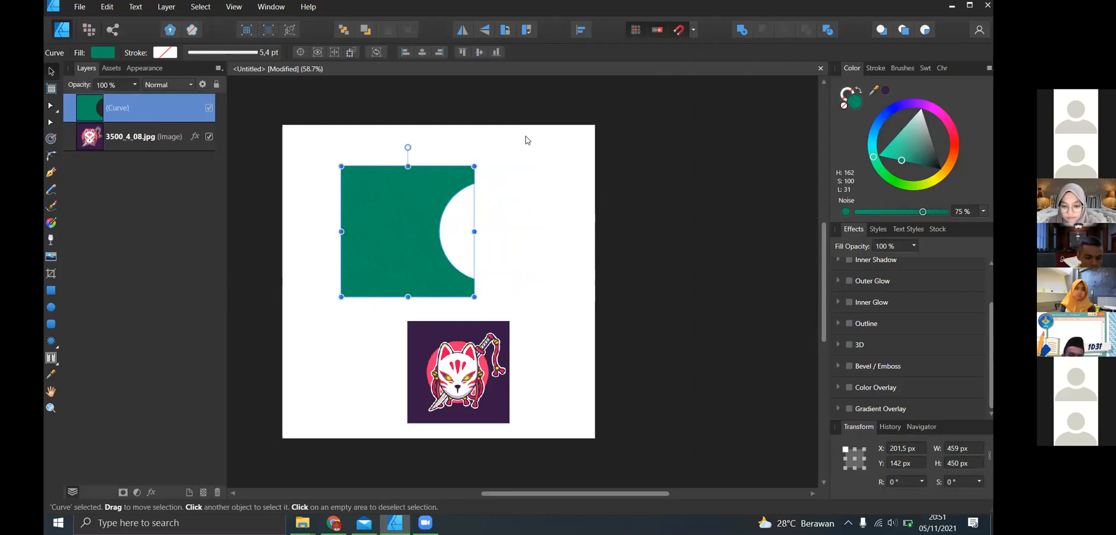
{"action": "key", "text": "ctrl+z"}
- Move the dark red circle about 54 px left onto the rectangle's right edge, then try subtracting it again and undo the subtraction
{"action": "left_click", "coordinate": [592, 212]}
{"action": "left_click_drag", "start_coordinate": [520, 226], "coordinate": [484, 225]}
{"action": "left_click", "coordinate": [371, 217], "text": "shift"}
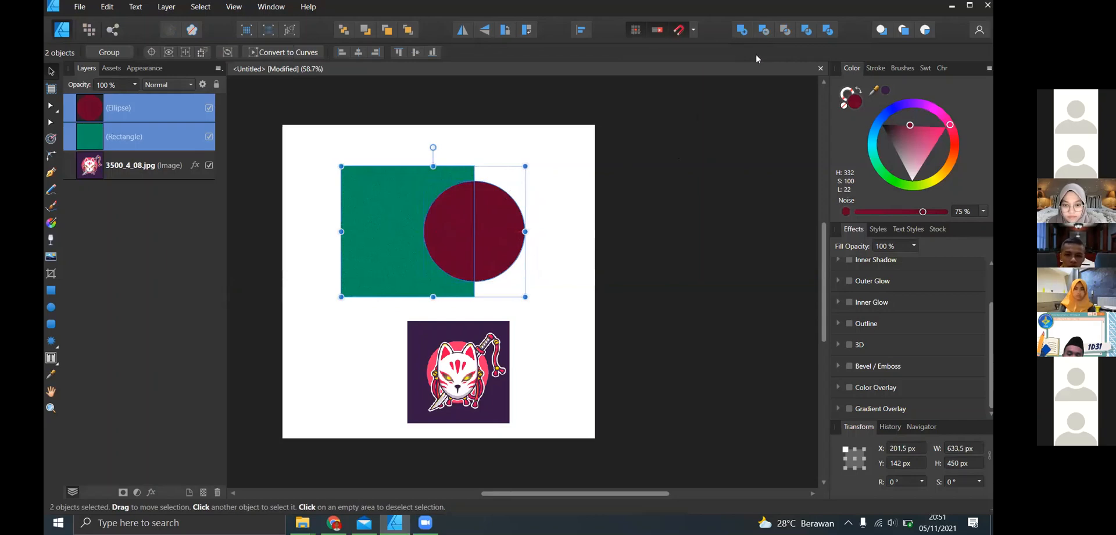
{"action": "left_click", "coordinate": [764, 30]}
{"action": "left_click", "coordinate": [697, 183]}
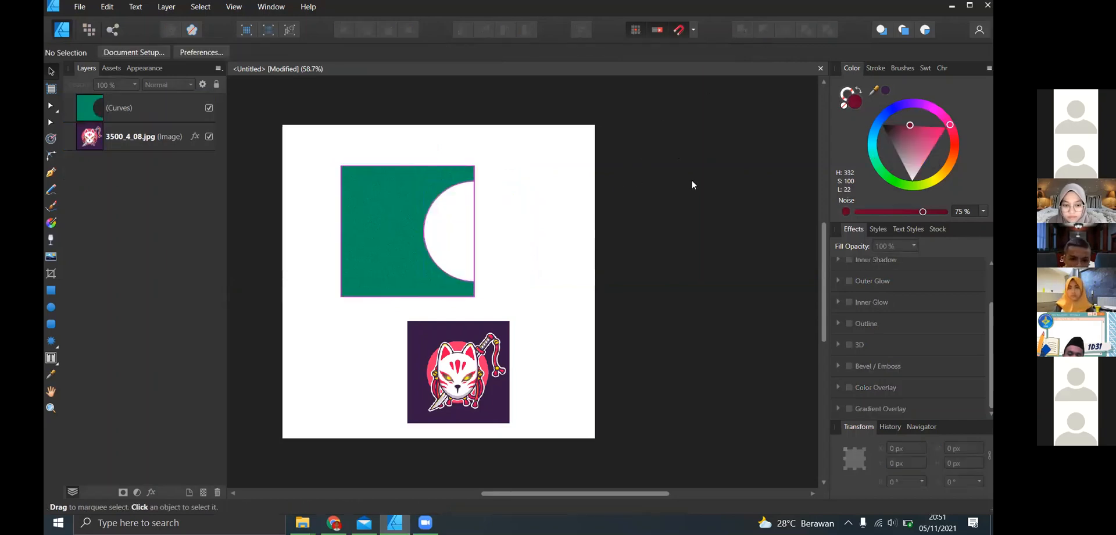
{"action": "key", "text": "ctrl+z"}
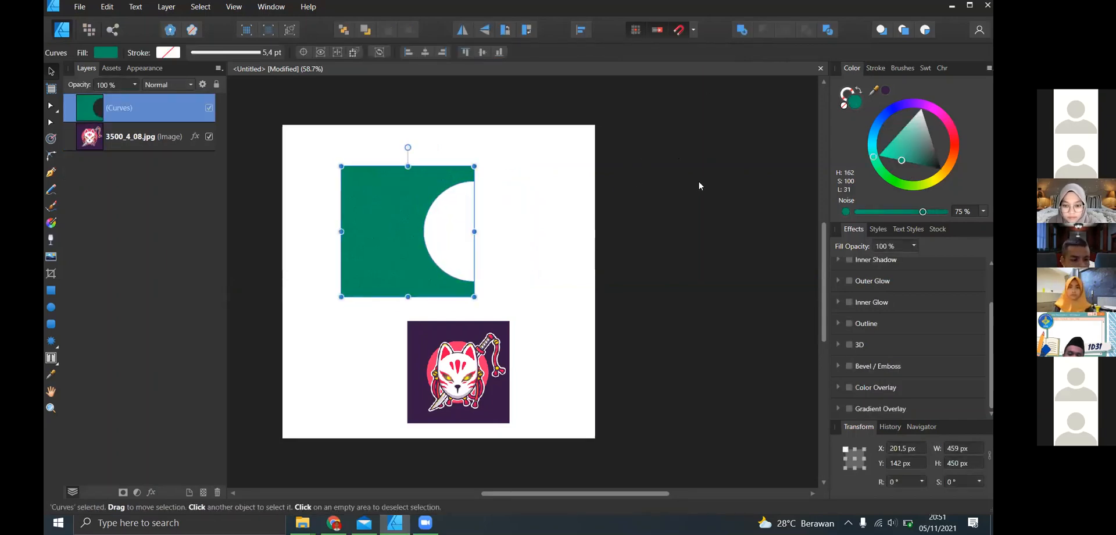
{"action": "key", "text": "ctrl+z"}
- Try intersecting the green rectangle and dark red circle twice, undoing the intersection each time
{"action": "left_click", "coordinate": [706, 172]}
{"action": "left_click", "coordinate": [421, 204]}
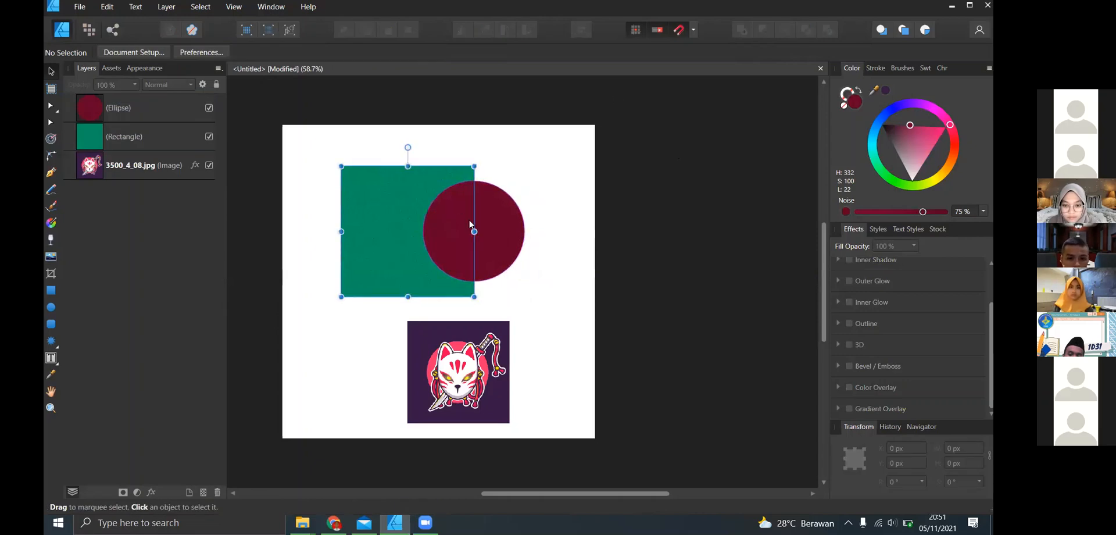
{"action": "left_click", "coordinate": [470, 226], "text": "shift"}
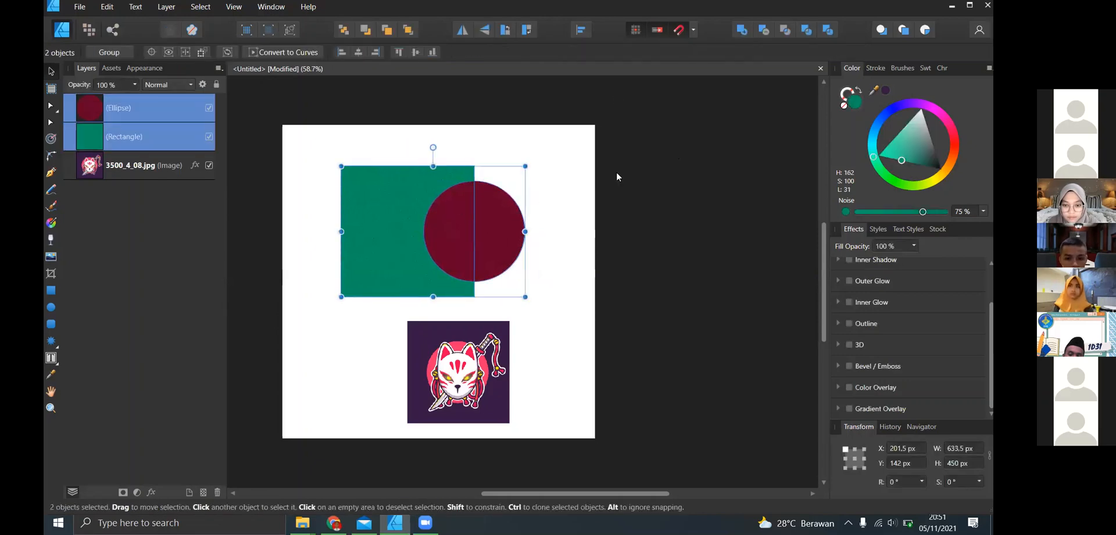
{"action": "left_click", "coordinate": [786, 32]}
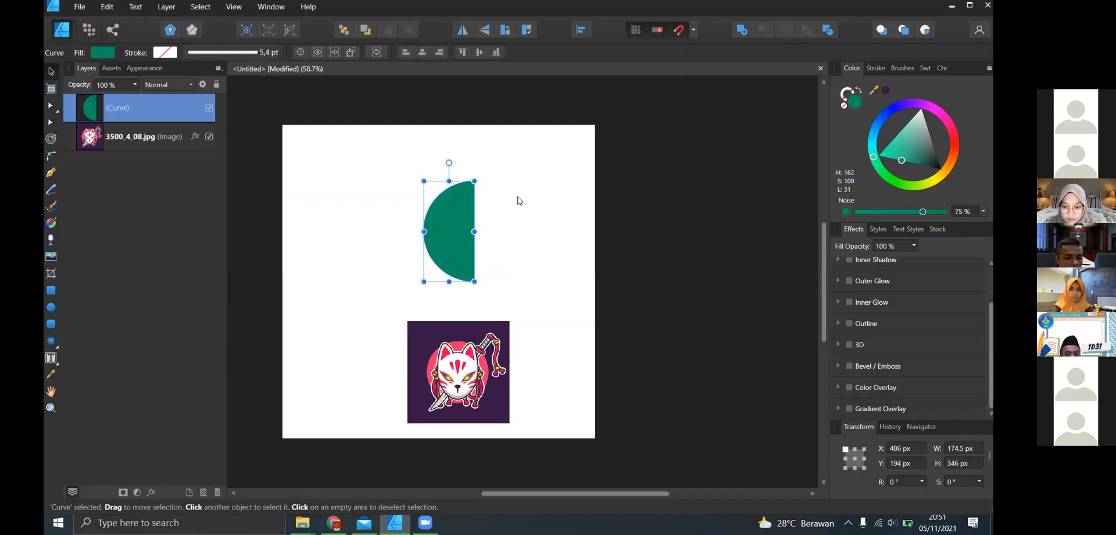
{"action": "key", "text": "ctrl+z"}
{"action": "left_click", "coordinate": [506, 189]}
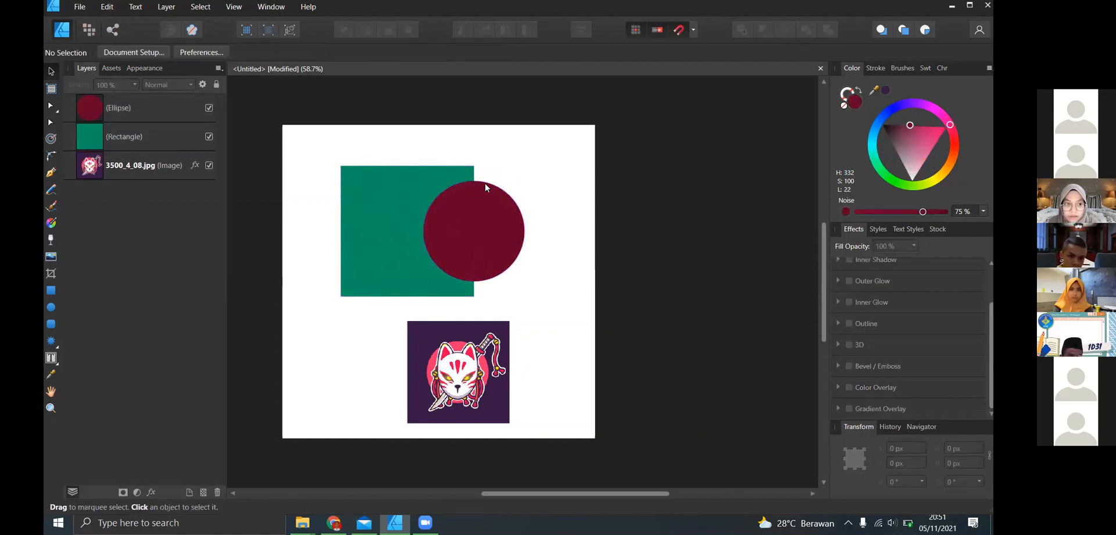
{"action": "left_click", "coordinate": [434, 192]}
{"action": "left_click", "coordinate": [492, 214], "text": "shift"}
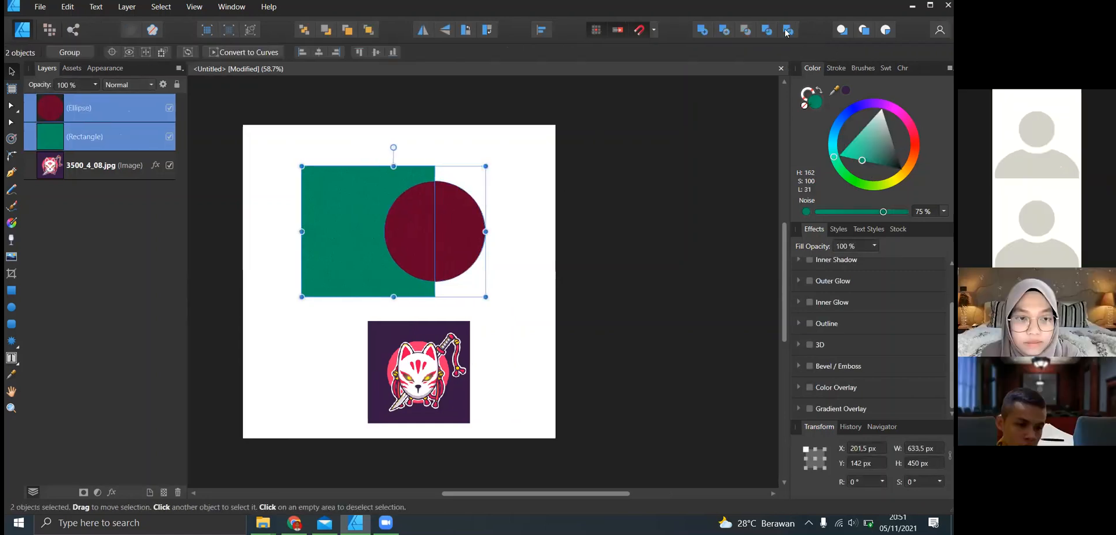
{"action": "left_click", "coordinate": [746, 30]}
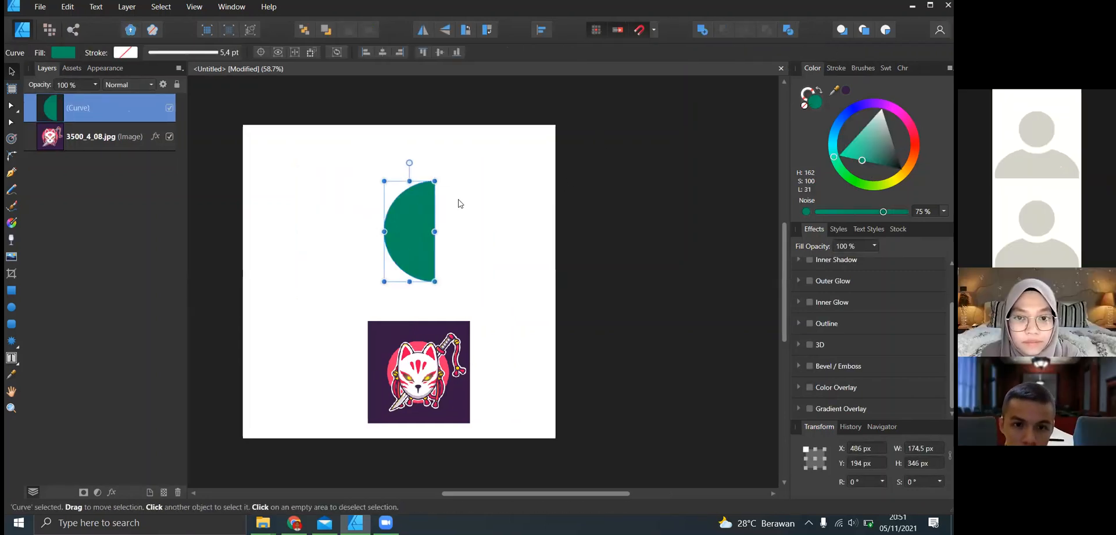
{"action": "key", "text": "ctrl+z"}
{"action": "left_click", "coordinate": [497, 198]}
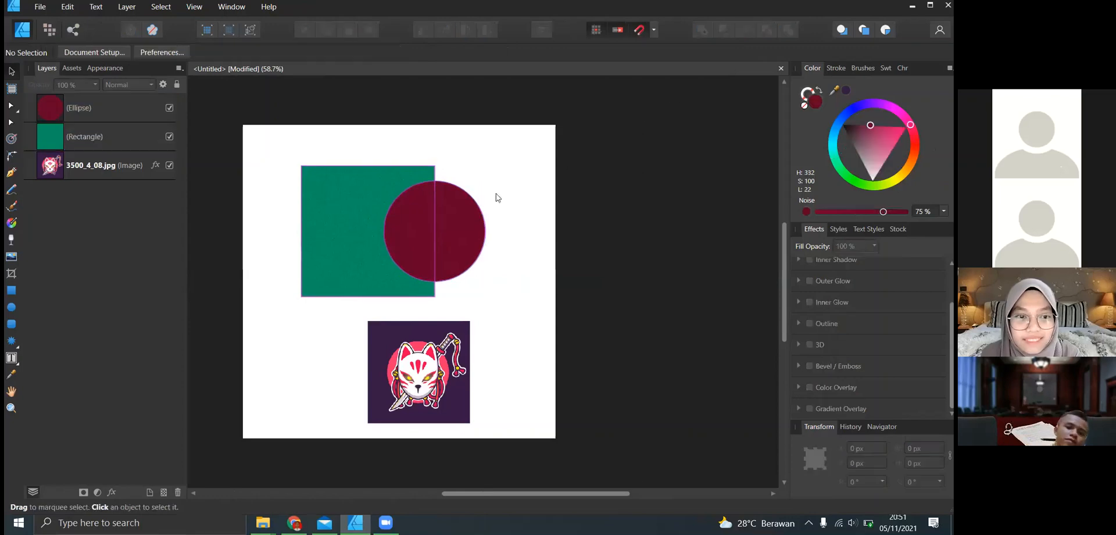
- Try the Xor operation on the green rectangle and dark red circle, undo it, and deselect both shapes
{"action": "left_click", "coordinate": [434, 229]}
{"action": "left_click", "coordinate": [465, 215], "text": "shift"}
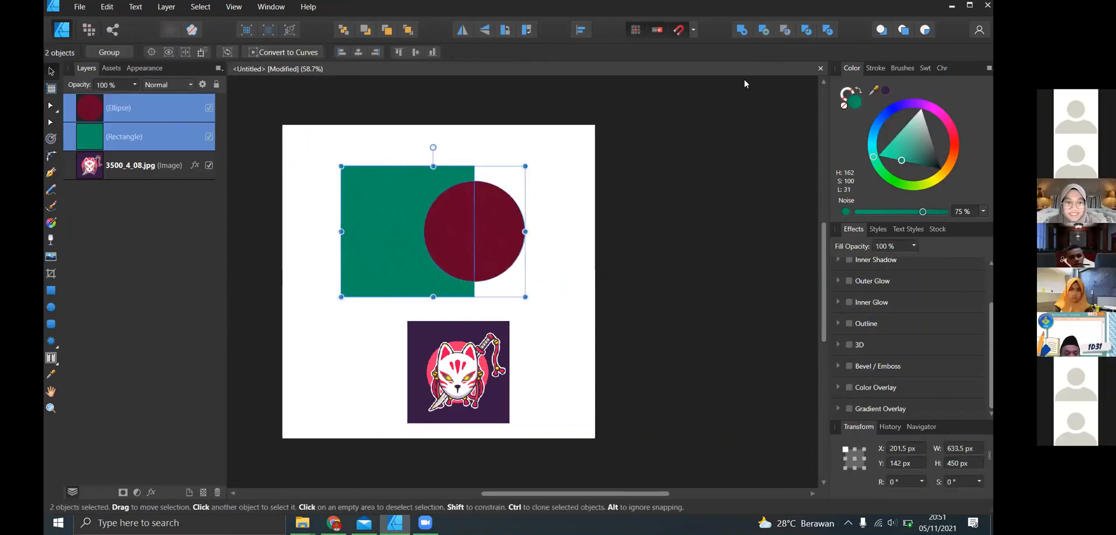
{"action": "left_click", "coordinate": [806, 29]}
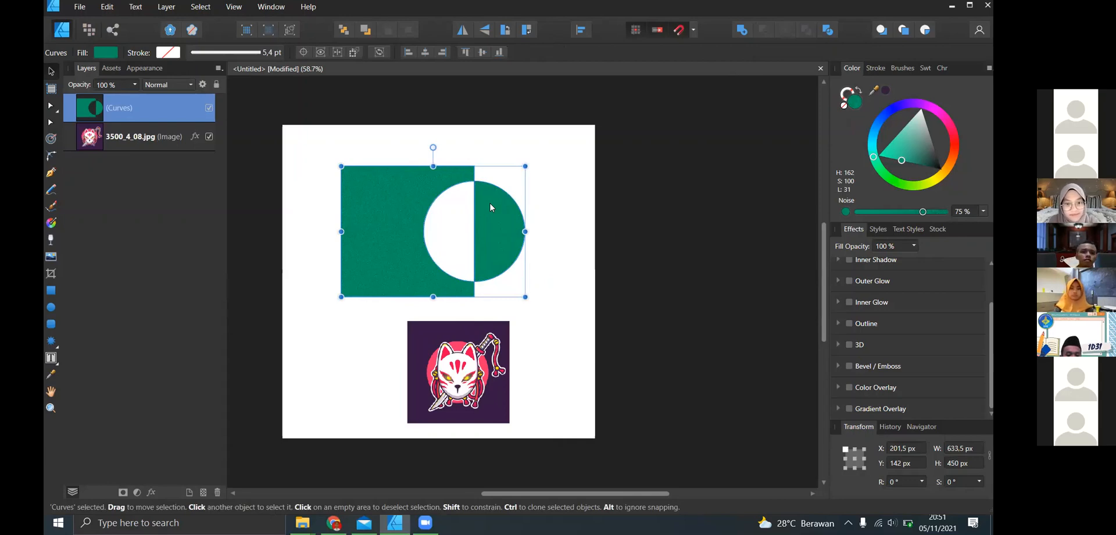
{"action": "key", "text": "ctrl+z"}
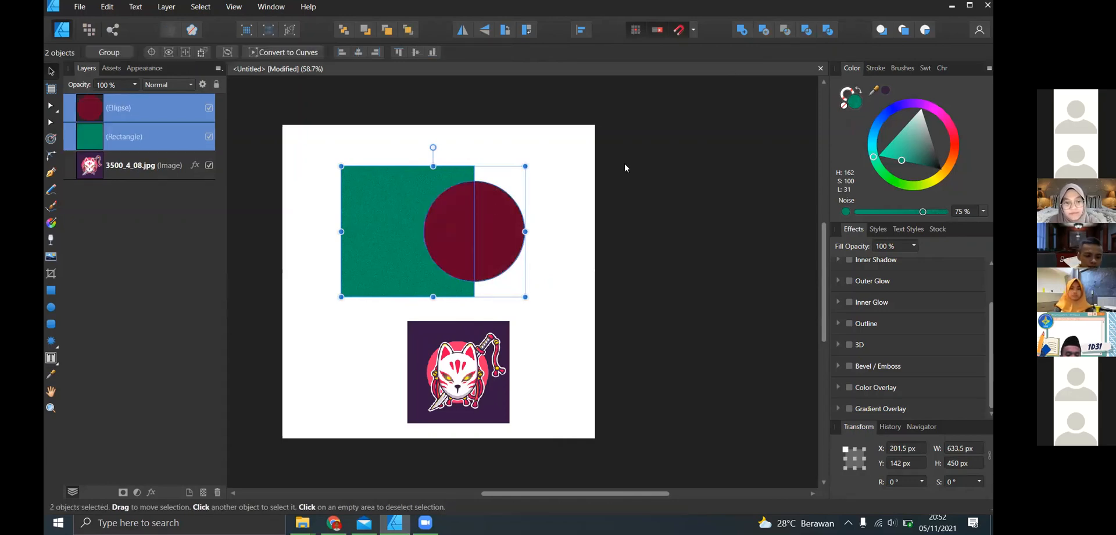
{"action": "left_click", "coordinate": [625, 168]}
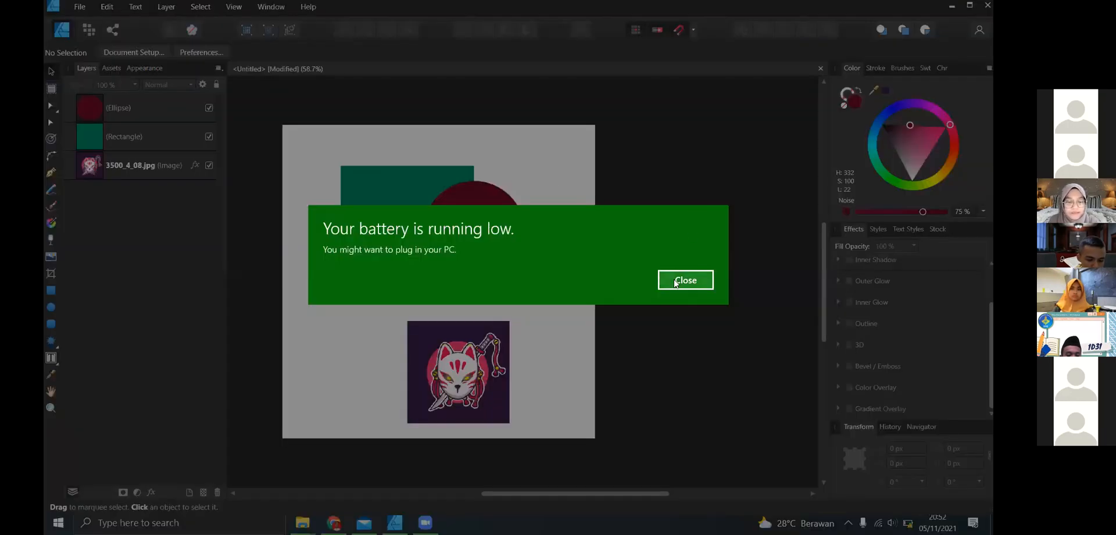
{"action": "left_click", "coordinate": [673, 281]}
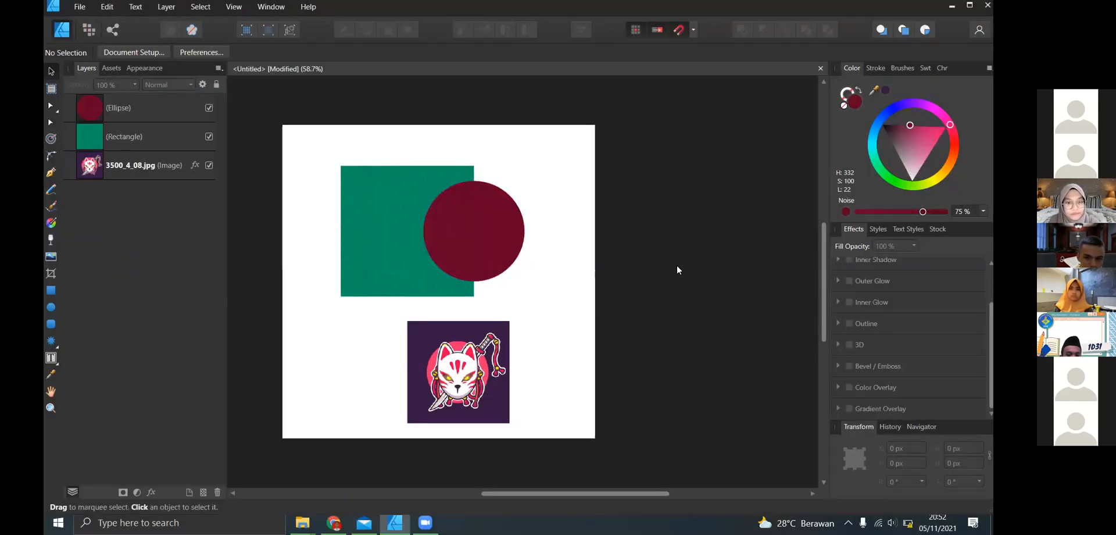
- Delete the green rectangle and the dark red circle, leaving only the fox image on the canvas
{"action": "left_click", "coordinate": [474, 226]}
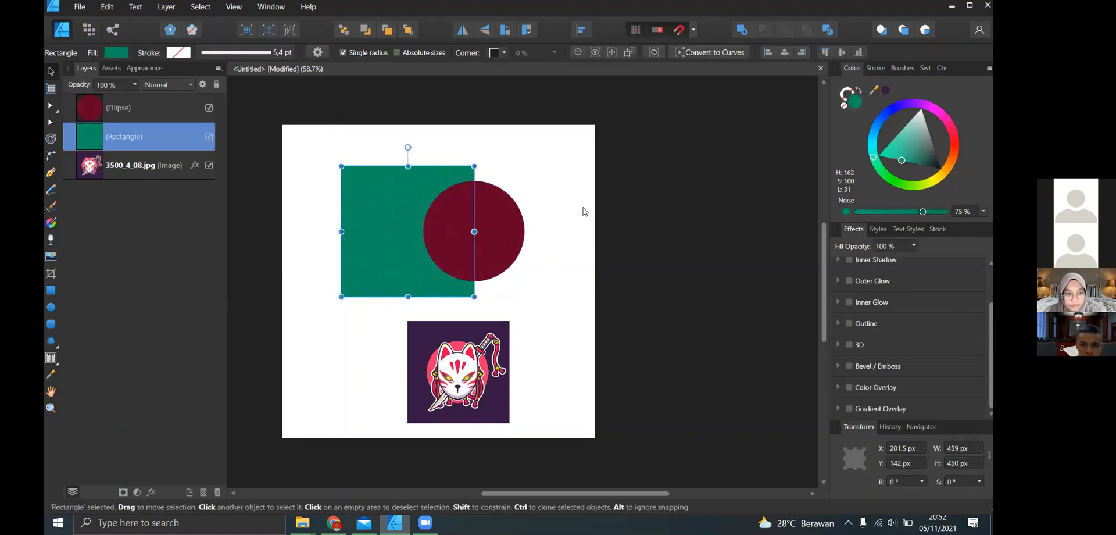
{"action": "left_click", "coordinate": [475, 195]}
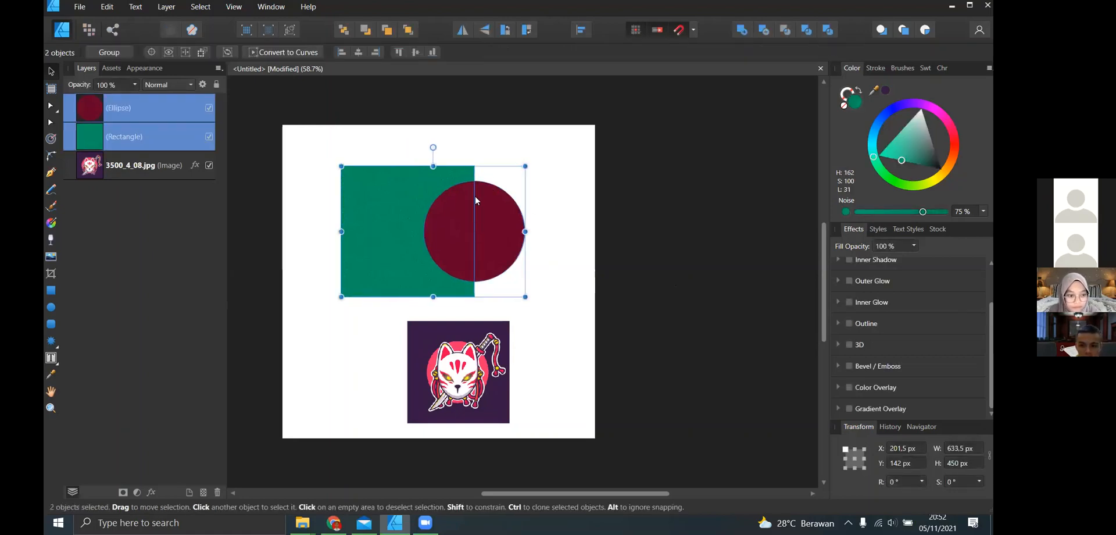
{"action": "key", "text": "ctrl+d"}
{"action": "left_click", "coordinate": [394, 224]}
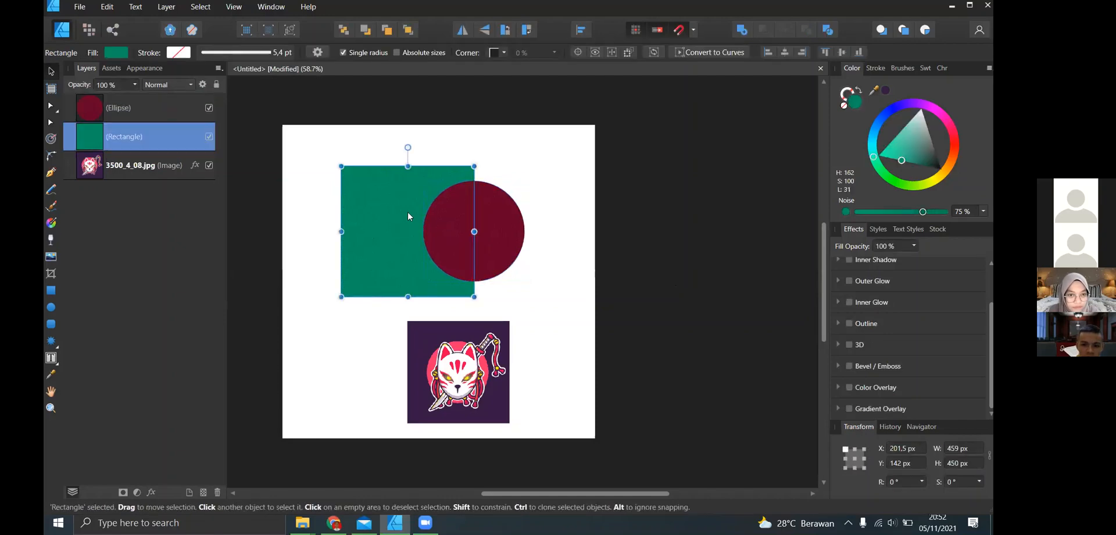
{"action": "key", "text": "Delete"}
{"action": "key", "text": "Delete"}
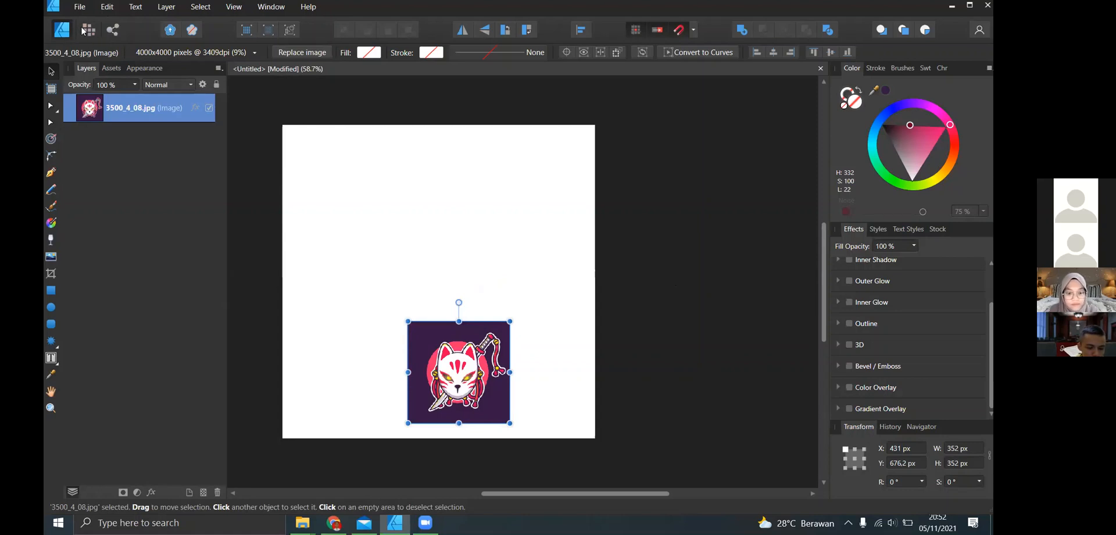
- Examine the Pixel Persona workspace and return to the Designer Persona
{"action": "left_click", "coordinate": [208, 108]}
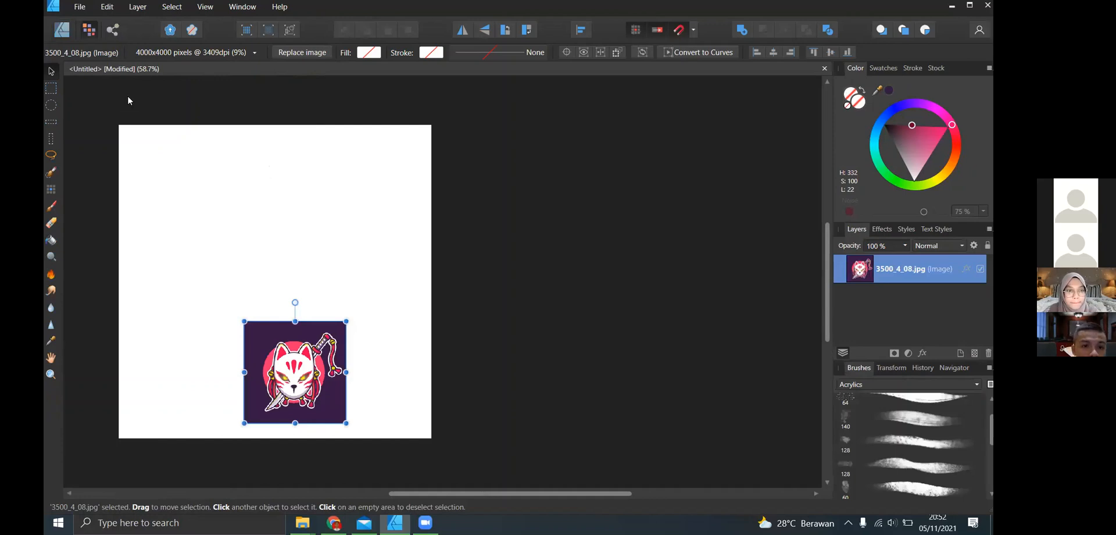
{"action": "left_click", "coordinate": [63, 29]}
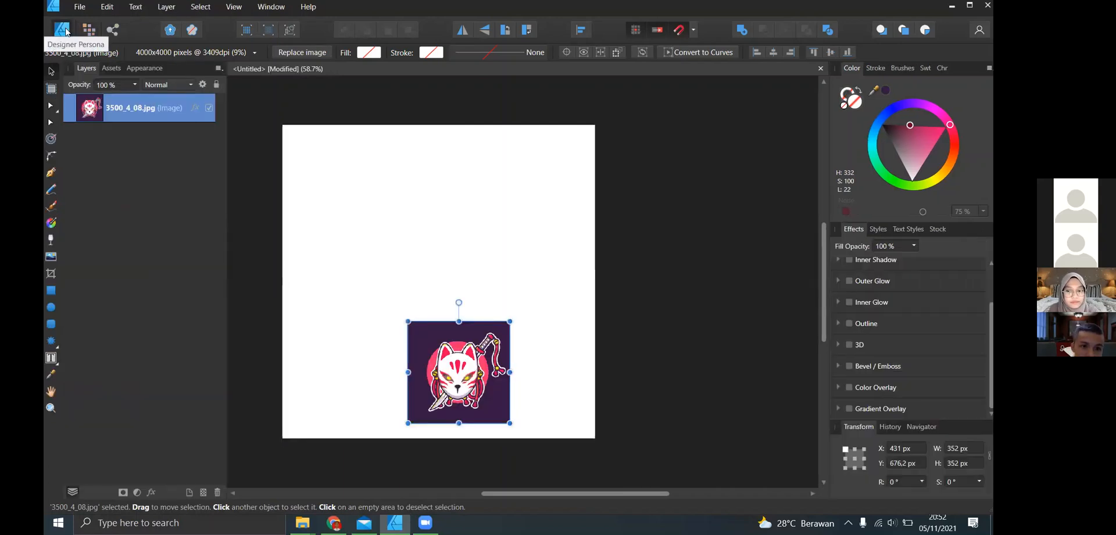
- Draw a dark red rectangle about 344 × 264 px above the fox image and set its fill noise to 0%
{"action": "left_click", "coordinate": [51, 290]}
{"action": "left_click_drag", "start_coordinate": [327, 195], "coordinate": [426, 271]}
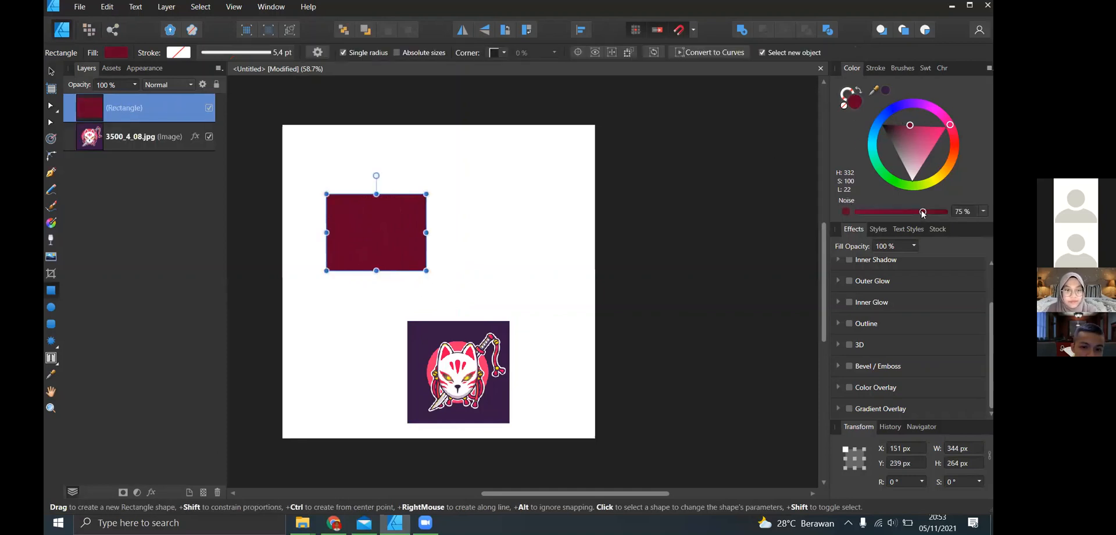
{"action": "left_click_drag", "start_coordinate": [923, 211], "coordinate": [857, 212]}
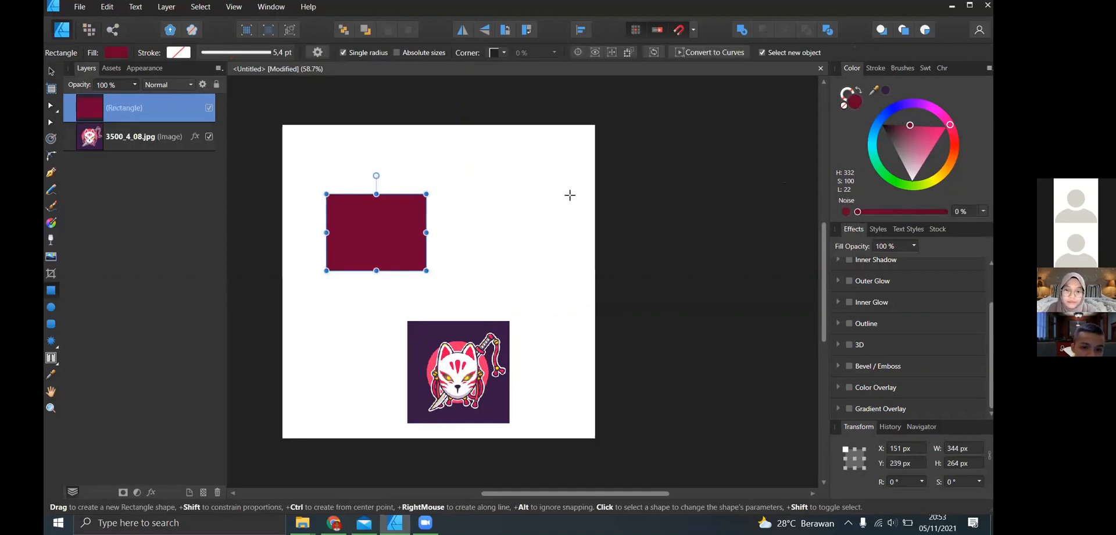
- Stretch the dark red rectangle to a height of 320 px and recolour its fill teal
{"action": "left_click_drag", "start_coordinate": [376, 271], "coordinate": [377, 287]}
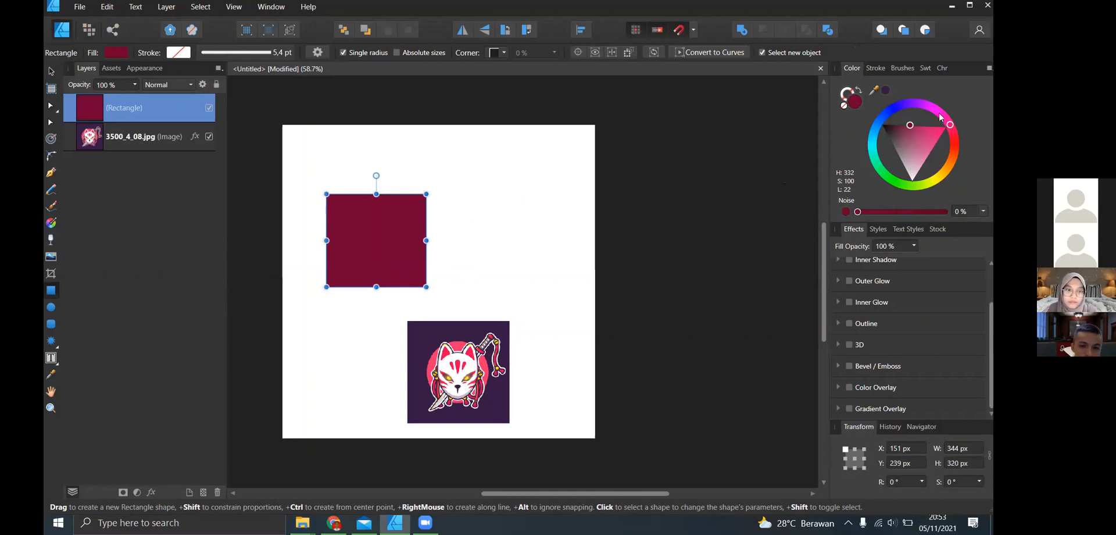
{"action": "left_click_drag", "start_coordinate": [940, 117], "coordinate": [890, 153]}
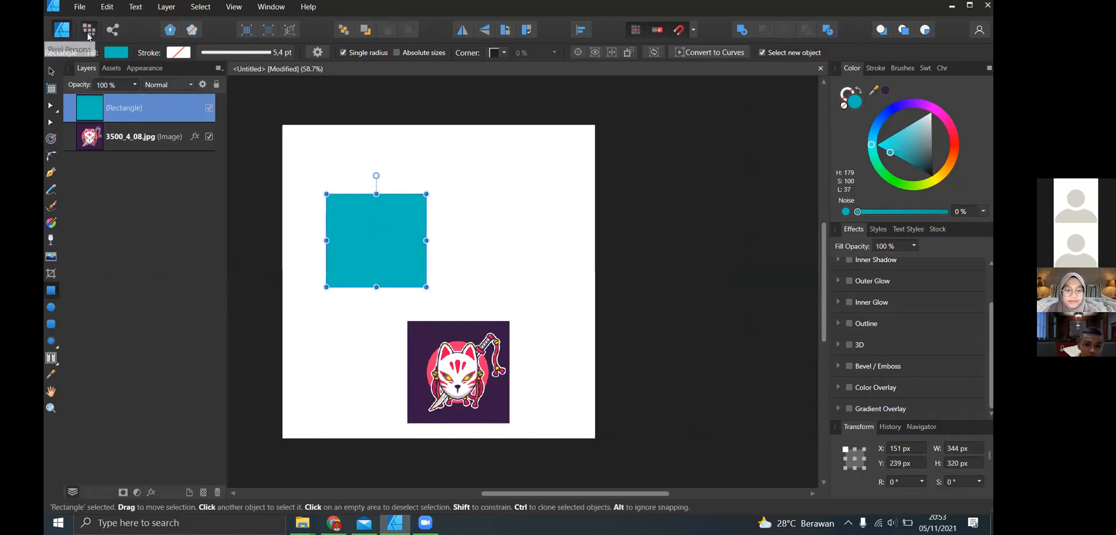
- In the Pixel Persona, set the stroke width to 0.4 pt and paint over the teal rectangle with the 4096 px Paint Brush
{"action": "left_click", "coordinate": [89, 31]}
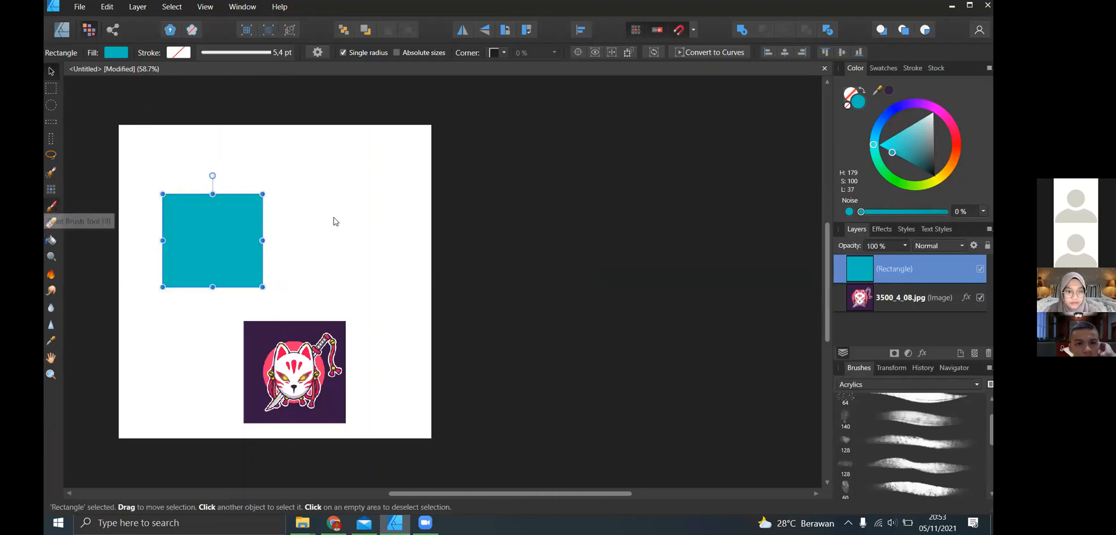
{"action": "key", "text": "b"}
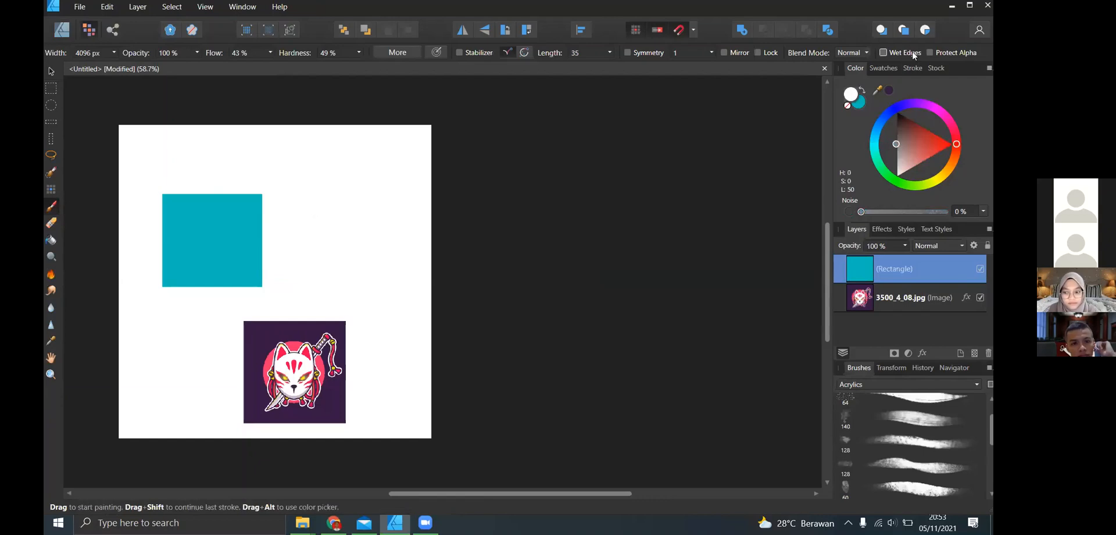
{"action": "left_click", "coordinate": [913, 68]}
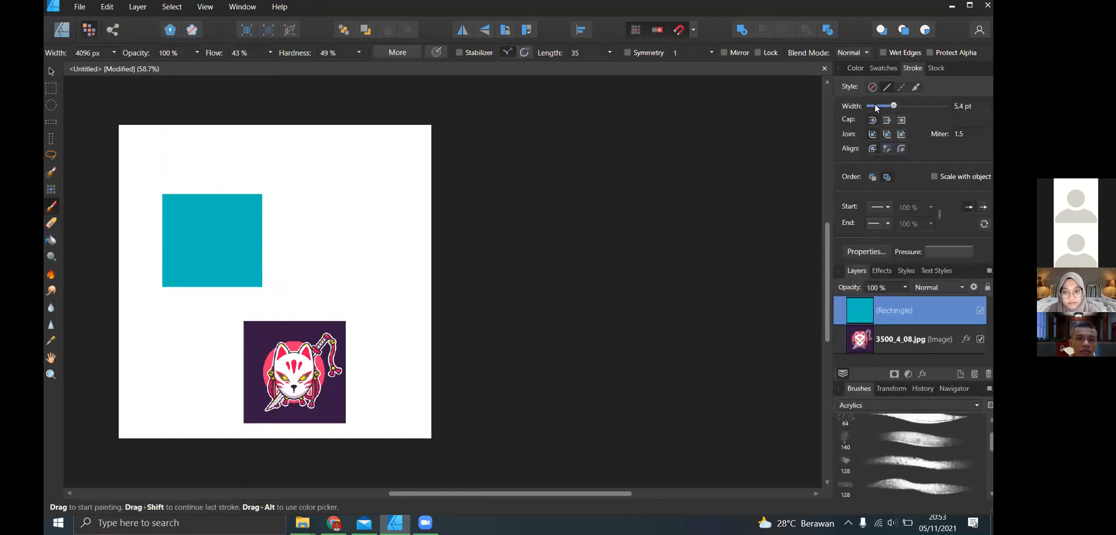
{"action": "left_click_drag", "start_coordinate": [360, 232], "coordinate": [344, 243]}
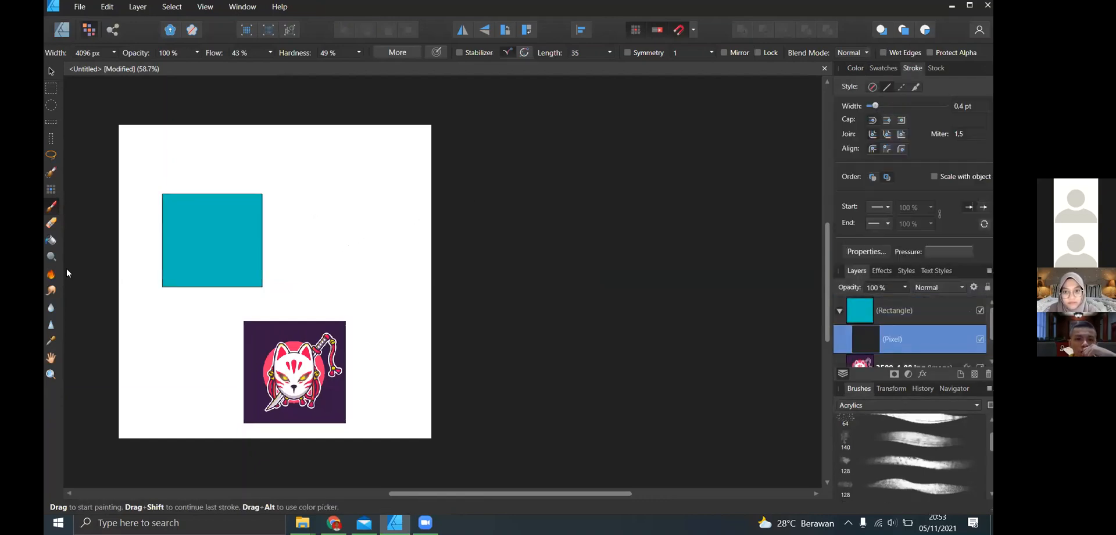
{"action": "left_click", "coordinate": [265, 158]}
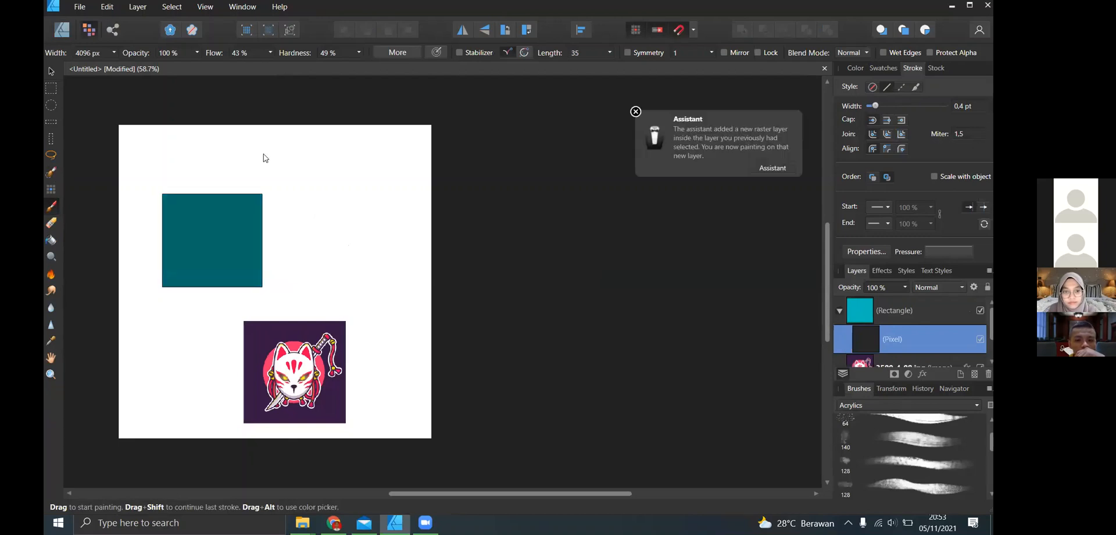
- Select a freeform area beside the teal rectangle with the 64 px Selection Brush and move it slightly down and to the right
{"action": "key", "text": "w"}
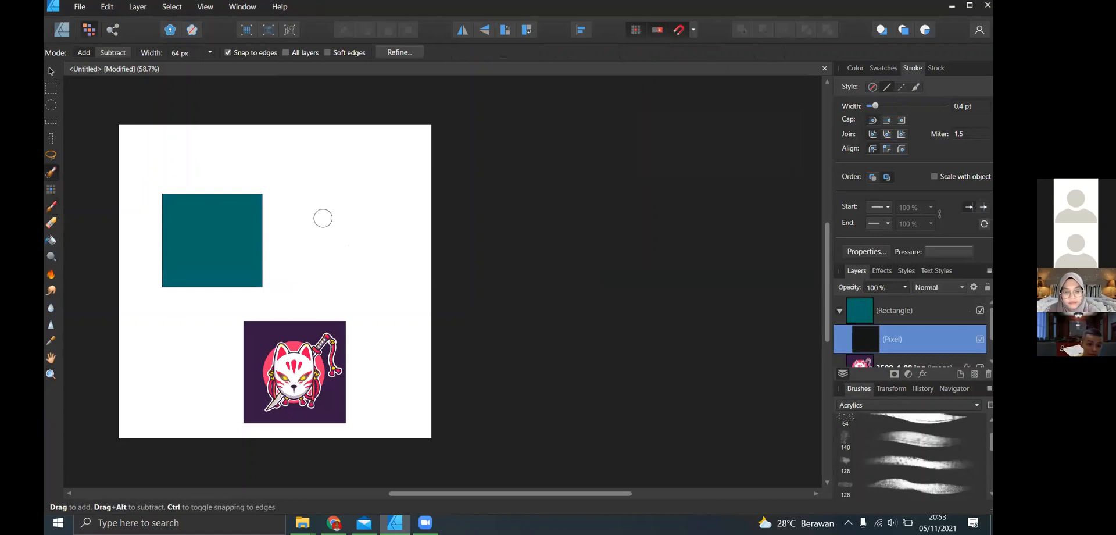
{"action": "mouse_move", "coordinate": [300, 214]}
{"action": "left_mouse_down"}
{"action": "mouse_move", "coordinate": [327, 216]}
{"action": "mouse_move", "coordinate": [319, 224]}
{"action": "mouse_move", "coordinate": [339, 215]}
{"action": "left_mouse_up"}
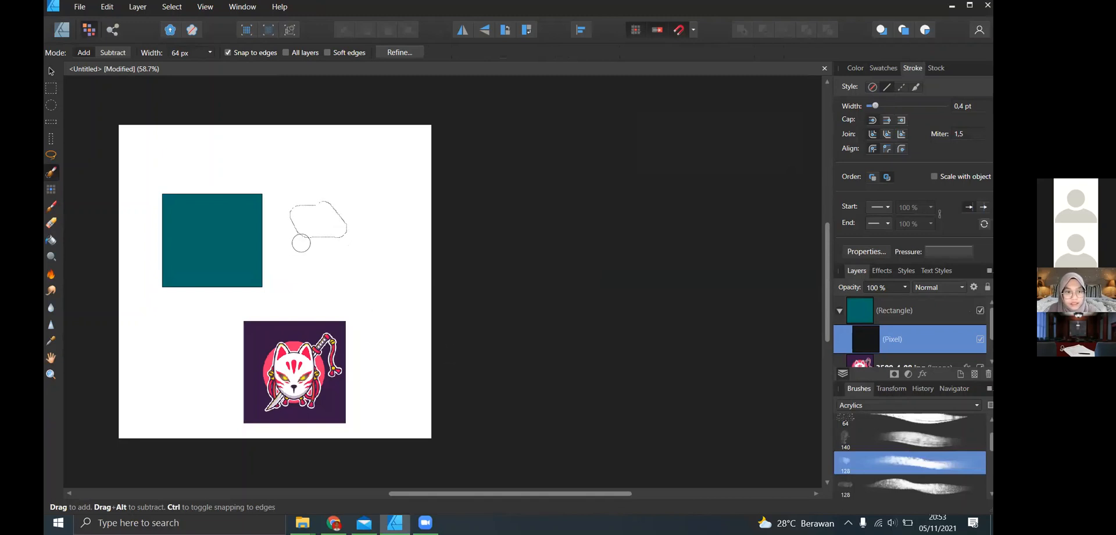
{"action": "left_click_drag", "start_coordinate": [308, 259], "coordinate": [327, 244]}
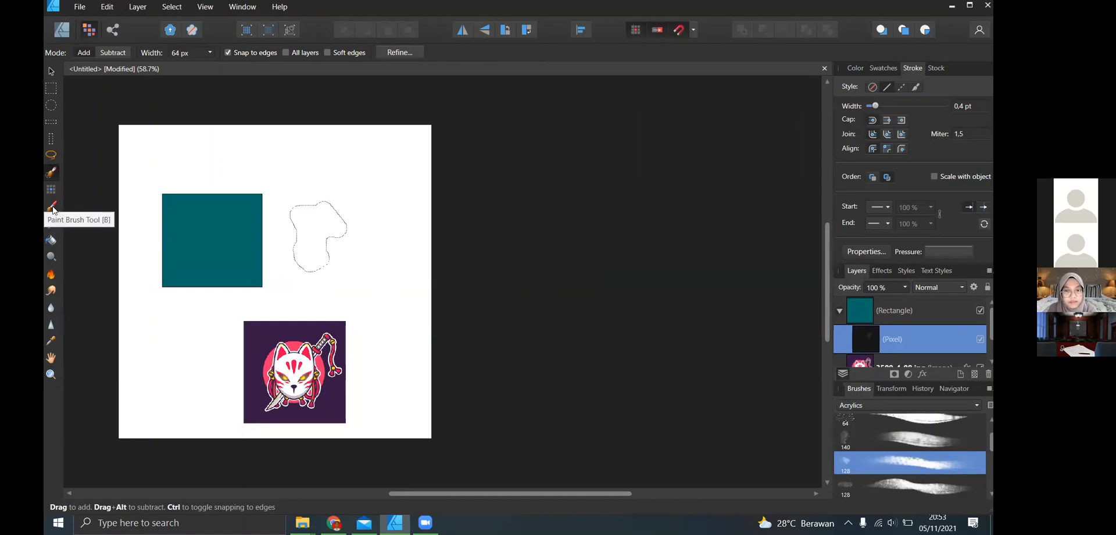
{"action": "key", "text": "b"}
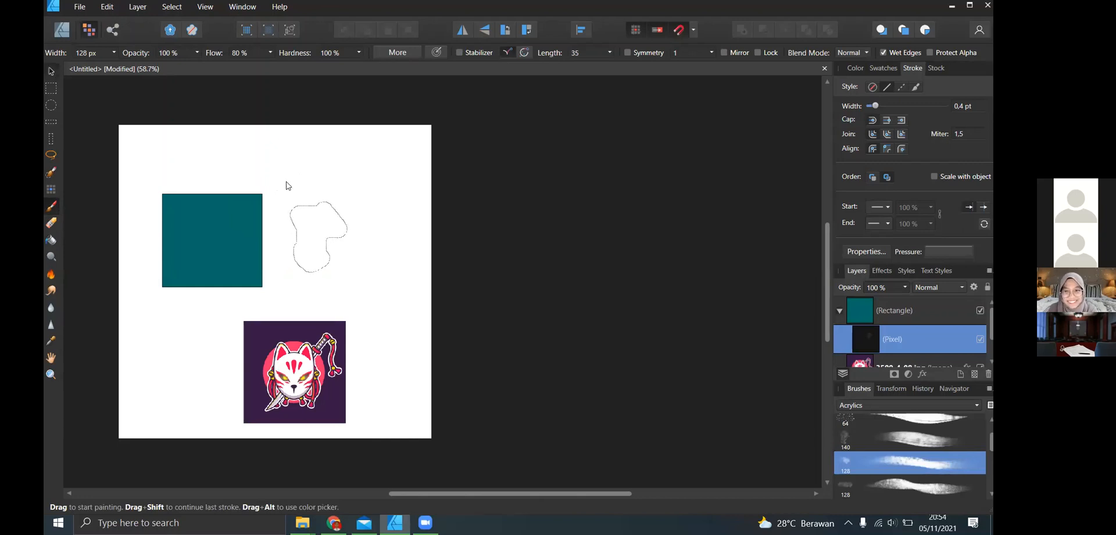
{"action": "key", "text": "v"}
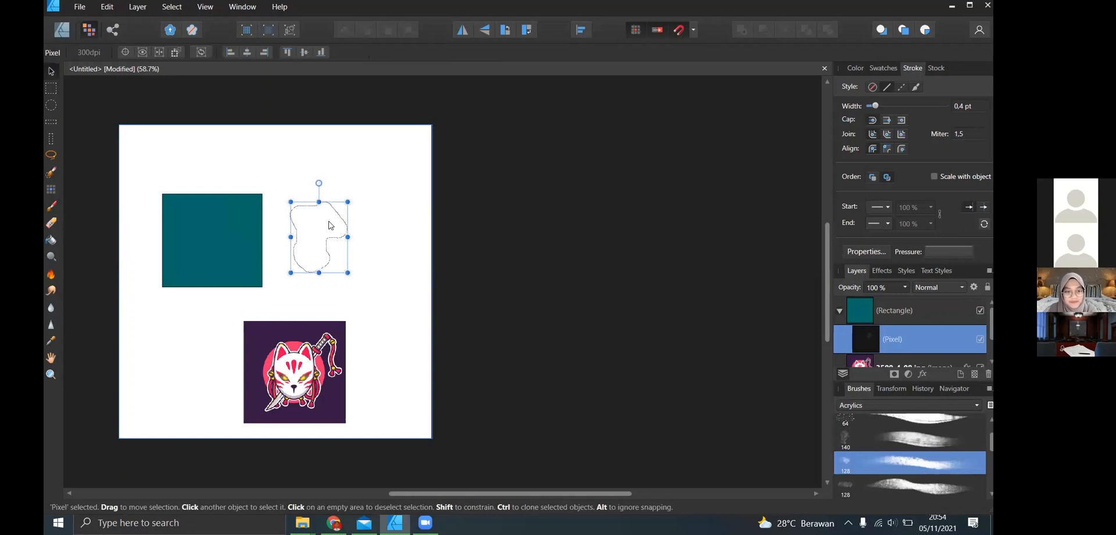
{"action": "left_click_drag", "start_coordinate": [329, 232], "coordinate": [343, 256]}
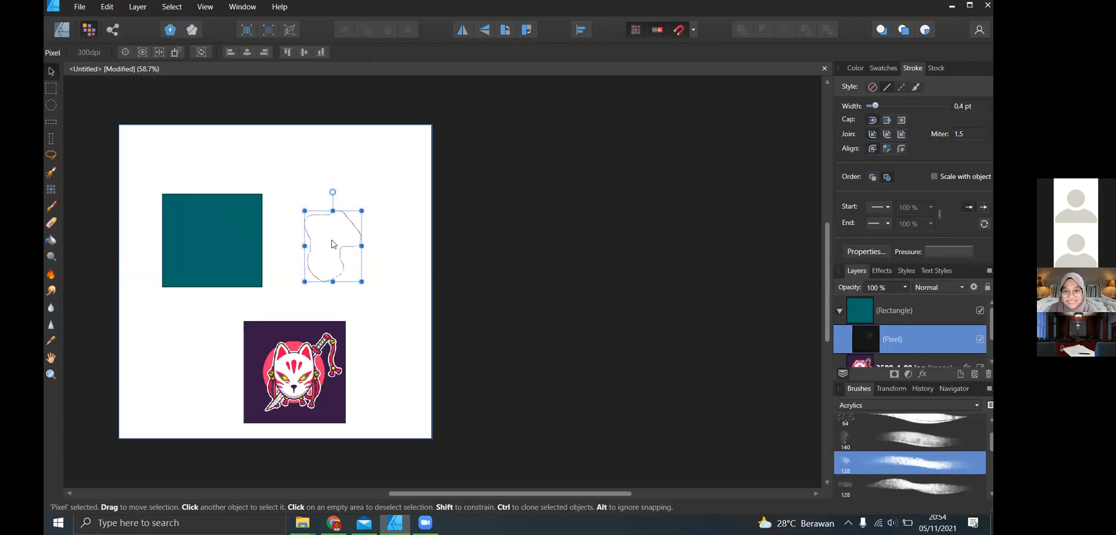
- Return to the Selection Brush, set the stroke width to 0.9 pt and choose the 64 px Acrylics brush
{"action": "left_click", "coordinate": [50, 172]}
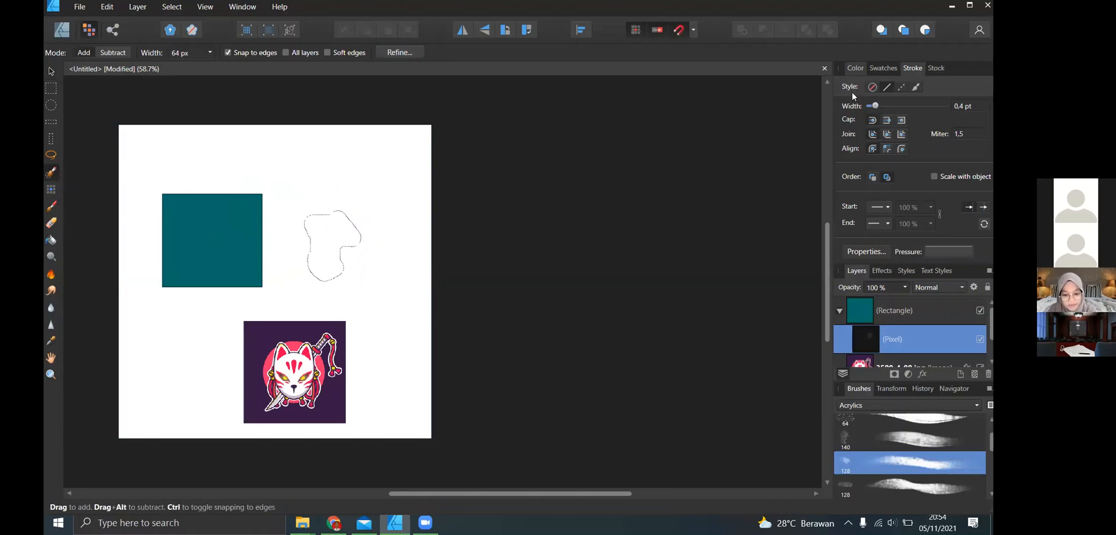
{"action": "left_click_drag", "start_coordinate": [881, 108], "coordinate": [885, 107]}
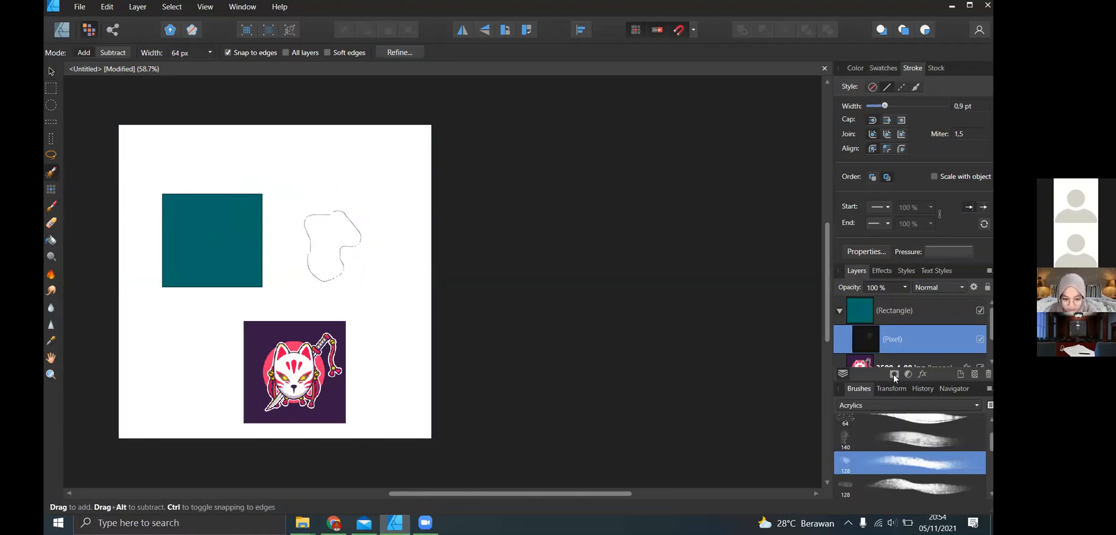
{"action": "scroll", "coordinate": [993, 431], "scroll_direction": "up", "scroll_amount": 1}
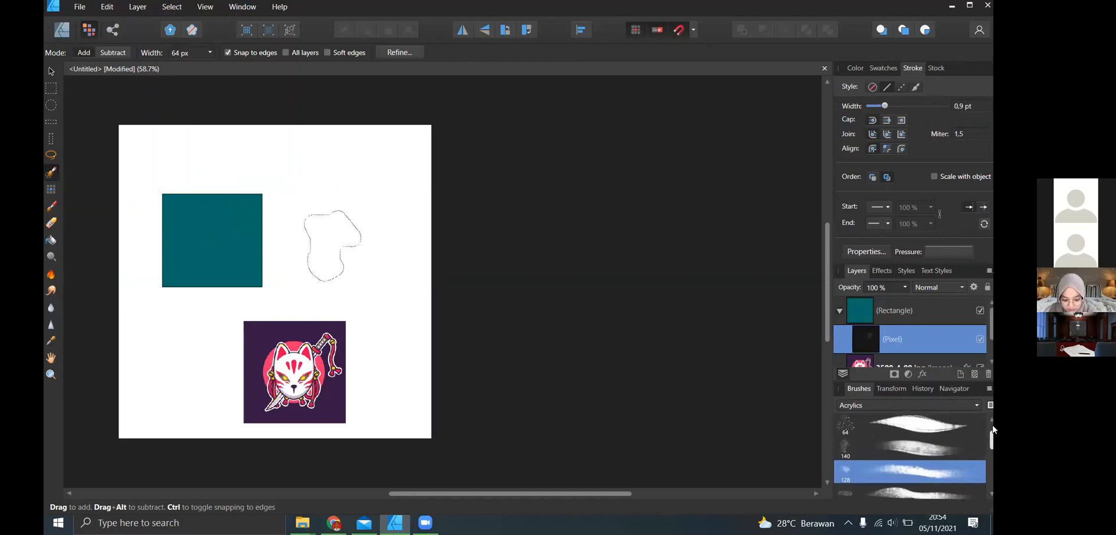
{"action": "scroll", "coordinate": [919, 453], "scroll_direction": "up", "scroll_amount": 1}
{"action": "left_click", "coordinate": [919, 450]}
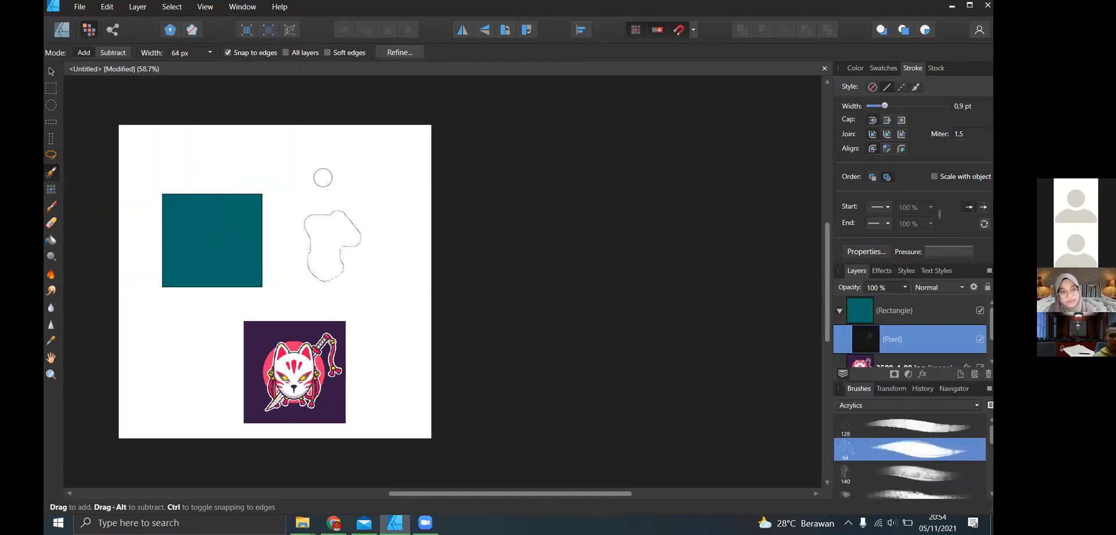
- Extend the freeform selection above, along its left side and toward the lower right with the Selection Brush
{"action": "left_click_drag", "start_coordinate": [341, 174], "coordinate": [300, 244]}
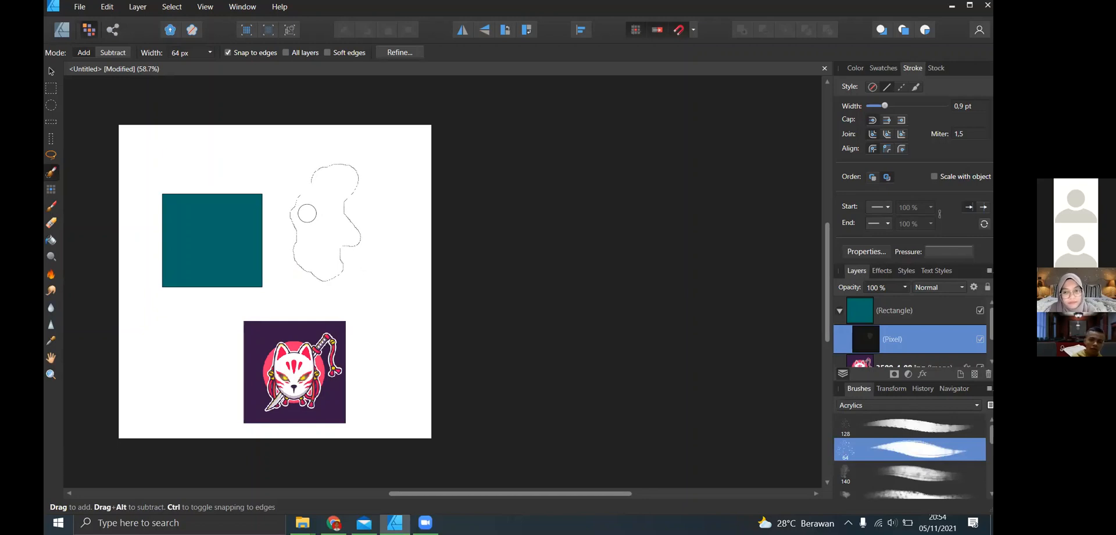
{"action": "mouse_move", "coordinate": [318, 209]}
{"action": "left_mouse_down"}
{"action": "mouse_move", "coordinate": [356, 262]}
{"action": "mouse_move", "coordinate": [349, 267]}
{"action": "mouse_move", "coordinate": [351, 252]}
{"action": "mouse_move", "coordinate": [389, 239]}
{"action": "left_mouse_up"}
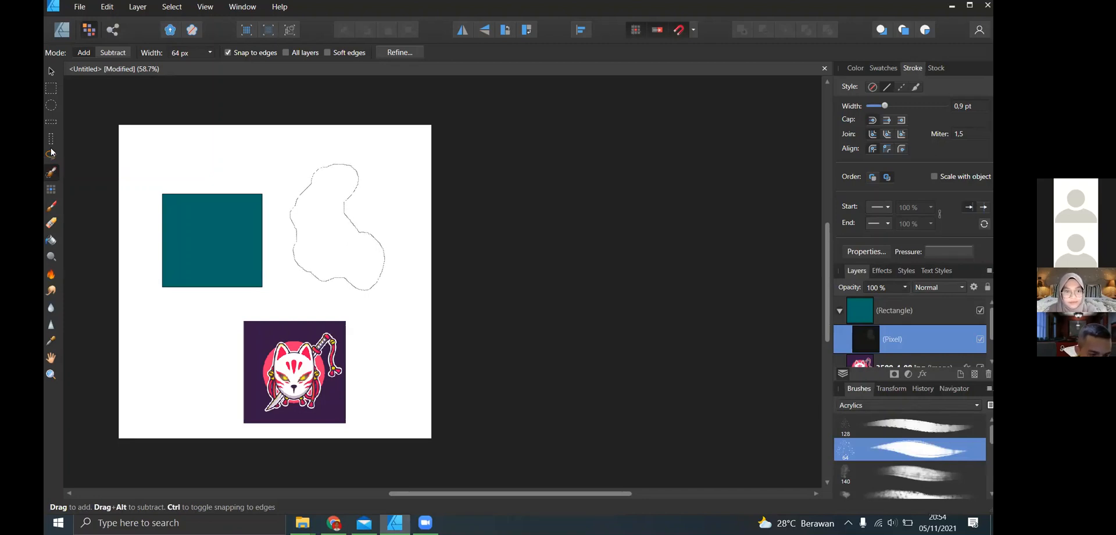
- Compare the Export Persona with the Designer Persona, then try drawing an export slice from the page's upper-left corner around the teal rectangle
{"action": "left_click", "coordinate": [114, 30]}
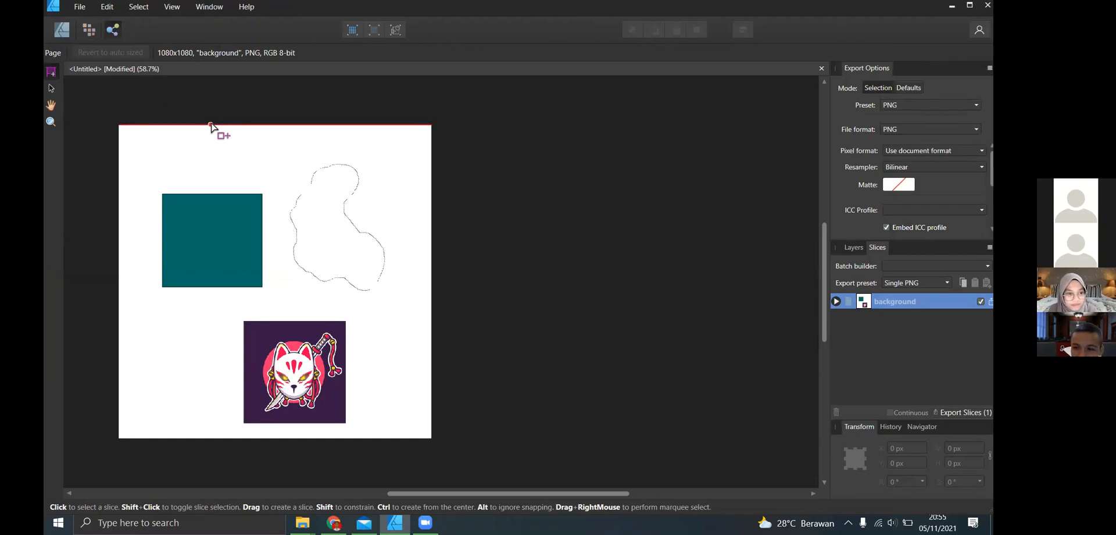
{"action": "left_click", "coordinate": [62, 30]}
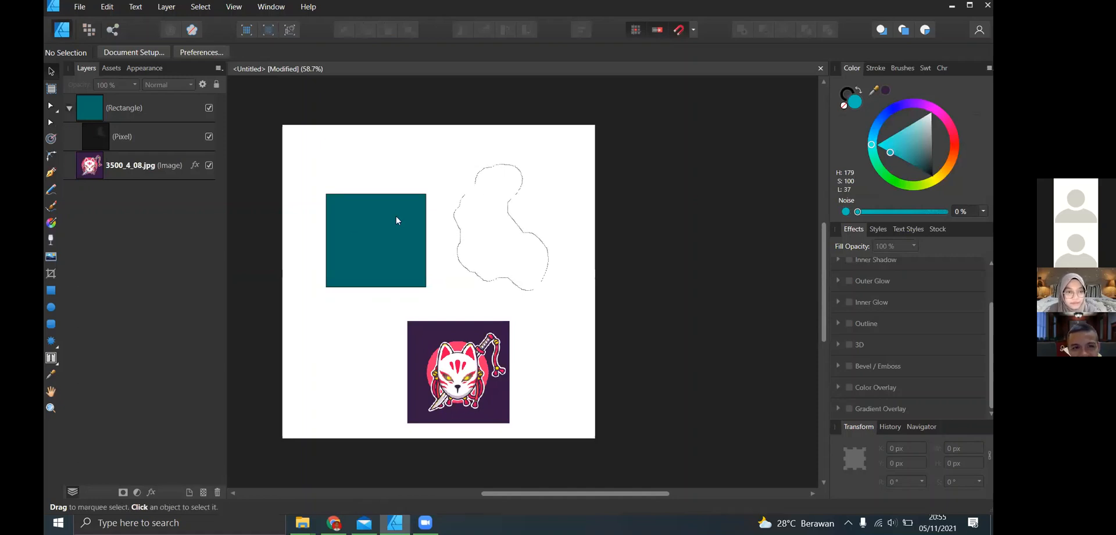
{"action": "left_click", "coordinate": [112, 29]}
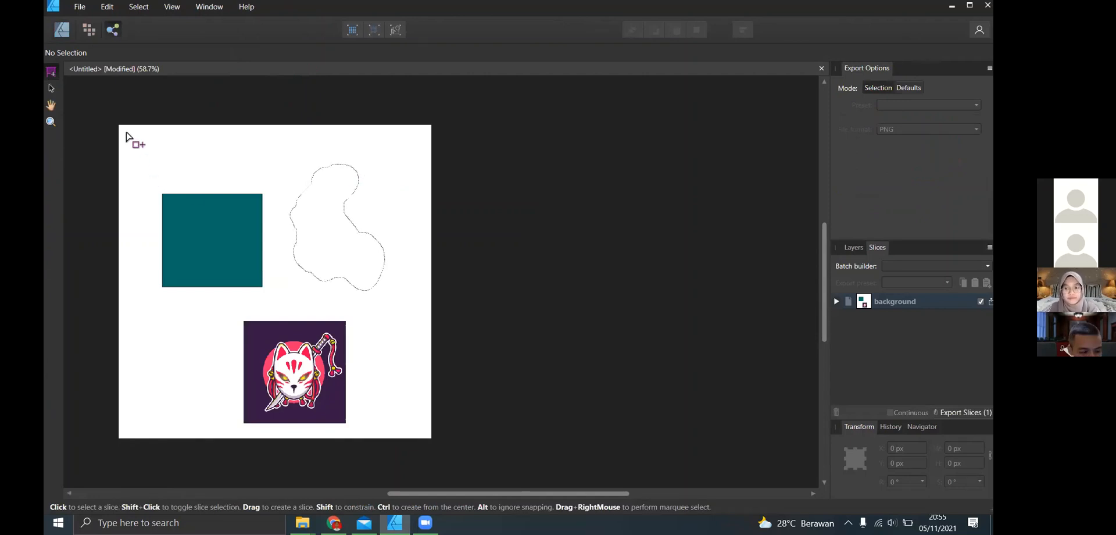
{"action": "left_click_drag", "start_coordinate": [119, 125], "coordinate": [264, 289]}
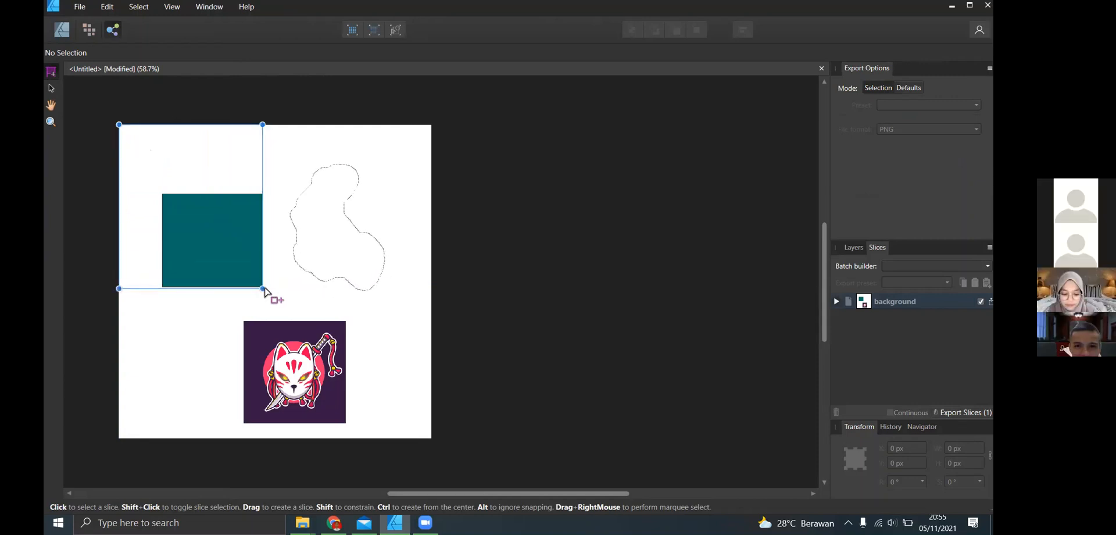
{"action": "key", "text": "ctrl+z"}
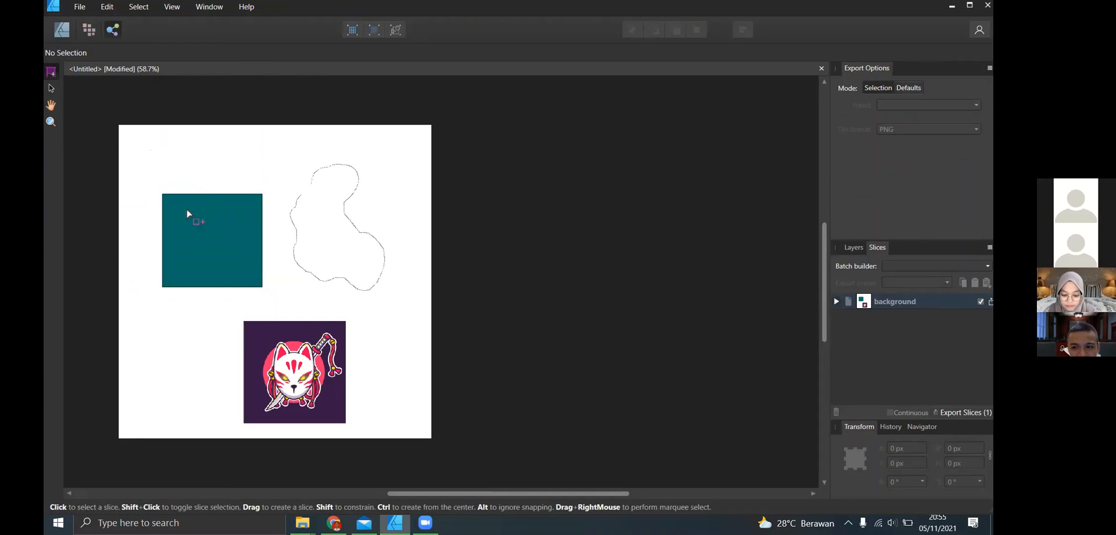
{"action": "left_click", "coordinate": [85, 13]}
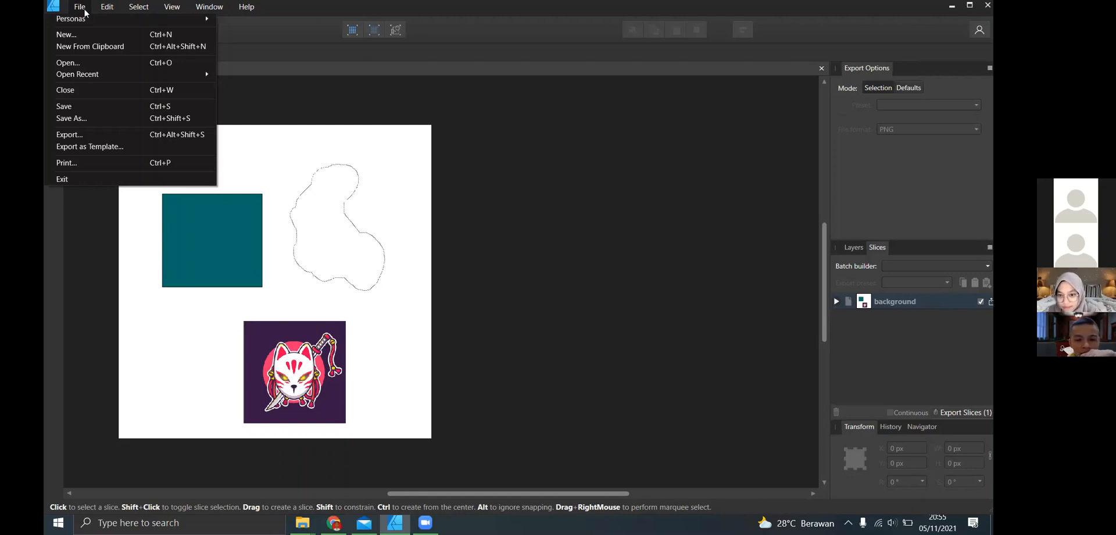
{"action": "left_click", "coordinate": [86, 12]}
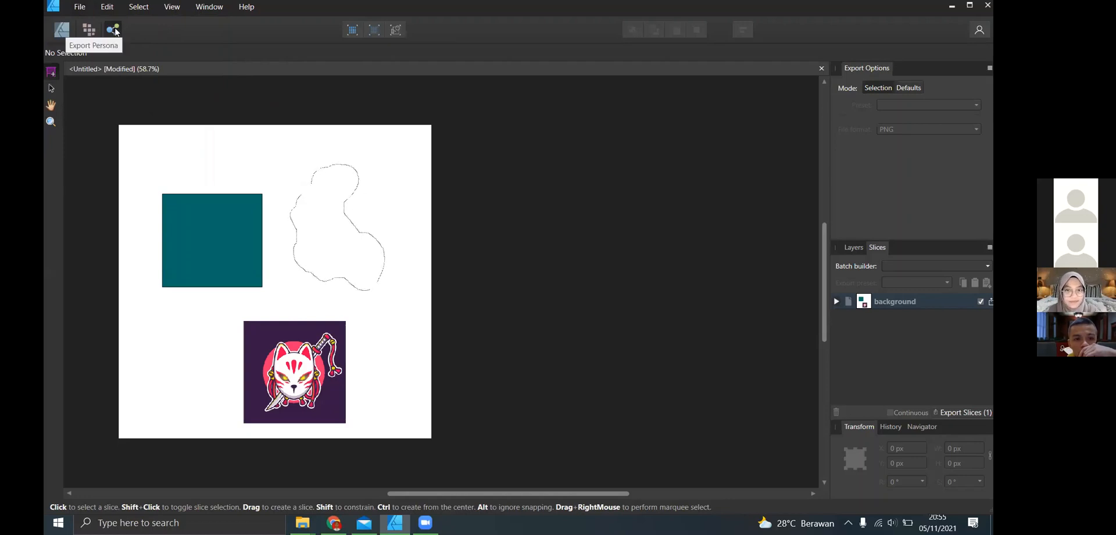
{"action": "left_click", "coordinate": [79, 8]}
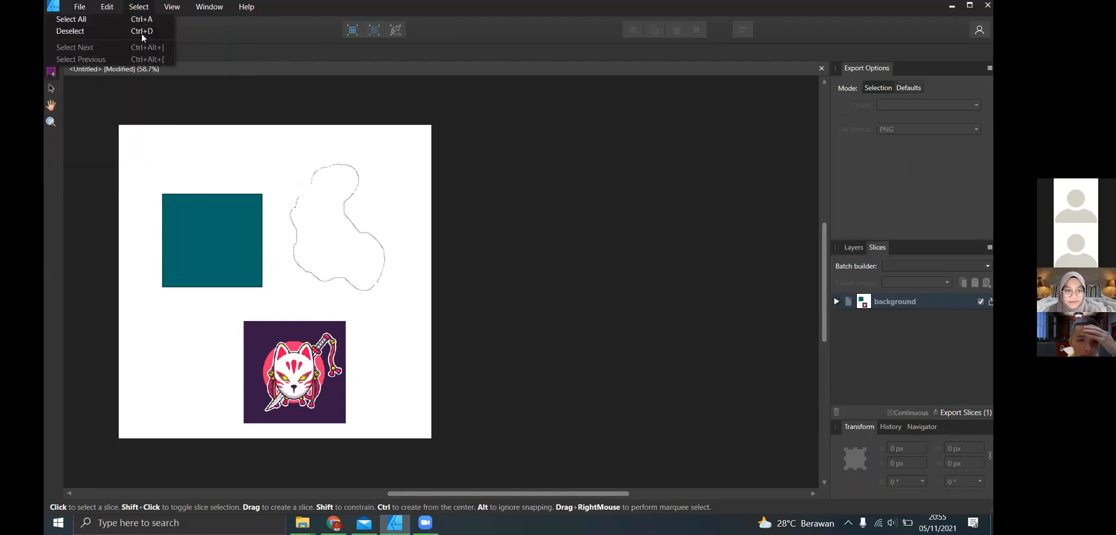
- Start a new document, enter a page width of 1080*3 and change the document units to pixels
{"action": "left_click", "coordinate": [111, 33]}
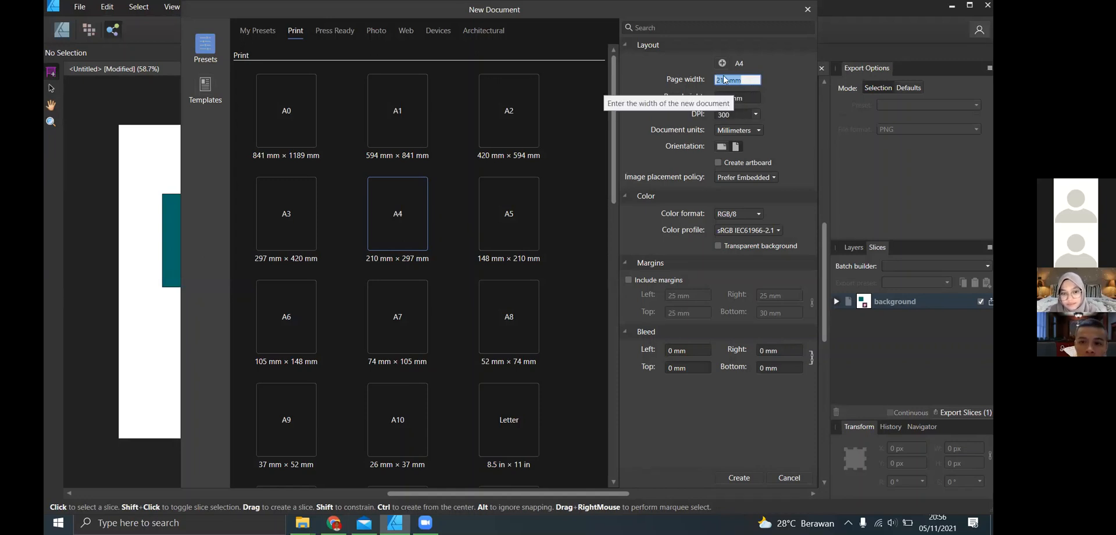
{"action": "type", "text": "1080"}
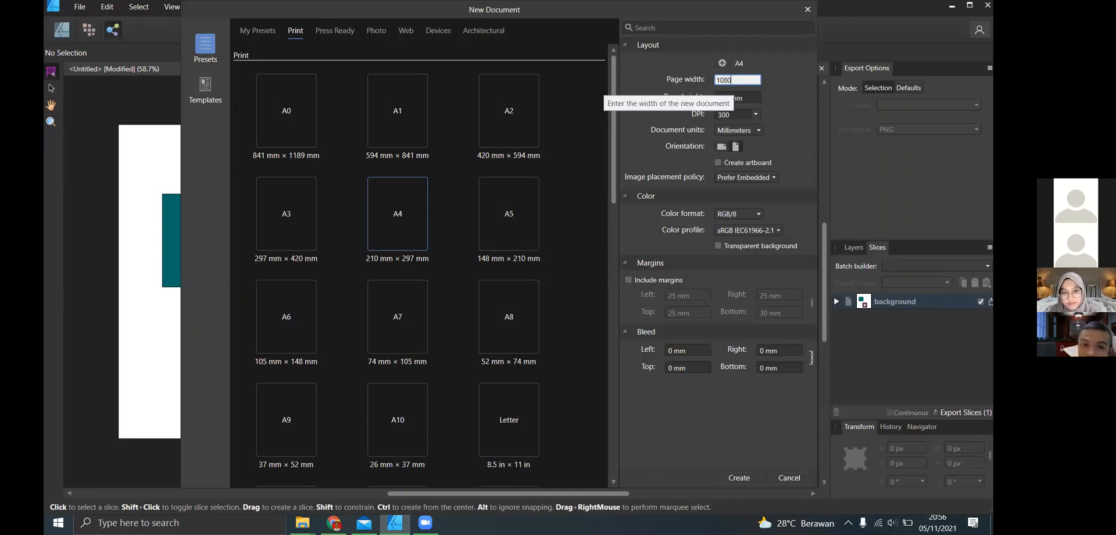
{"action": "type", "text": "*3"}
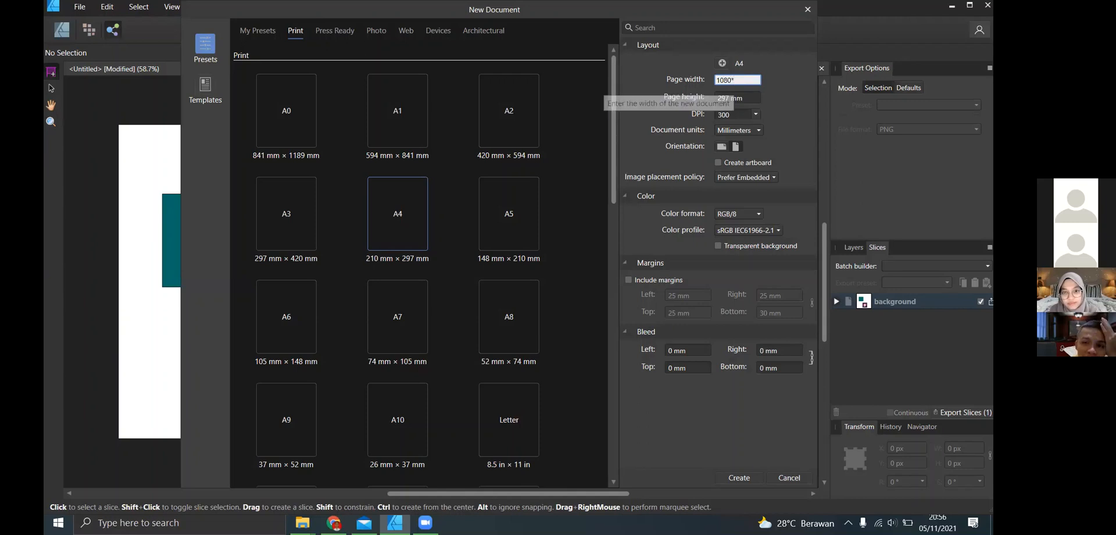
{"action": "left_click", "coordinate": [750, 130]}
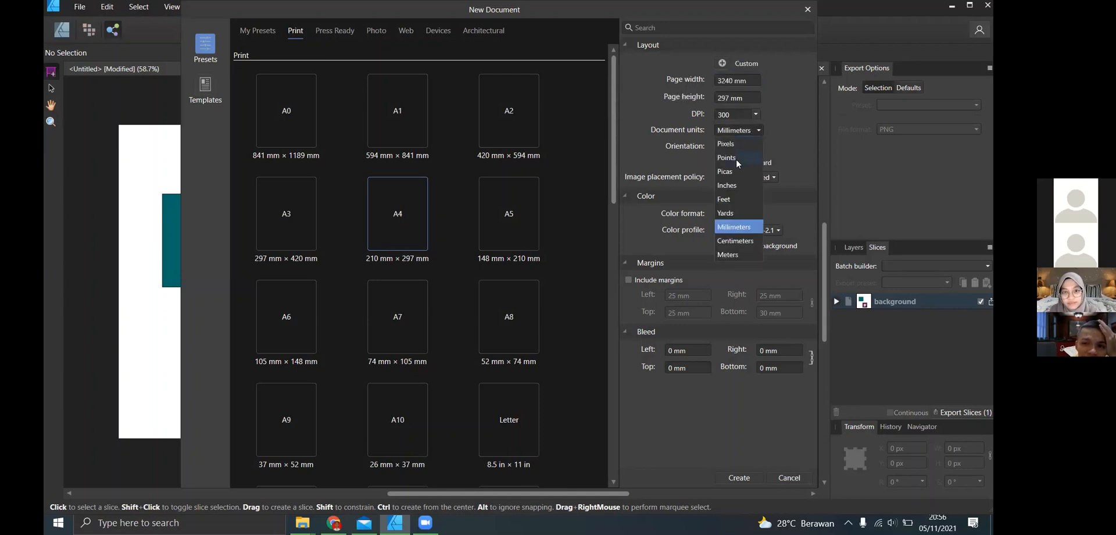
{"action": "left_click", "coordinate": [726, 143]}
- Set the new document's page width to 1080*3 in pixels
{"action": "left_click", "coordinate": [737, 80]}
{"action": "type", "text": "1"}
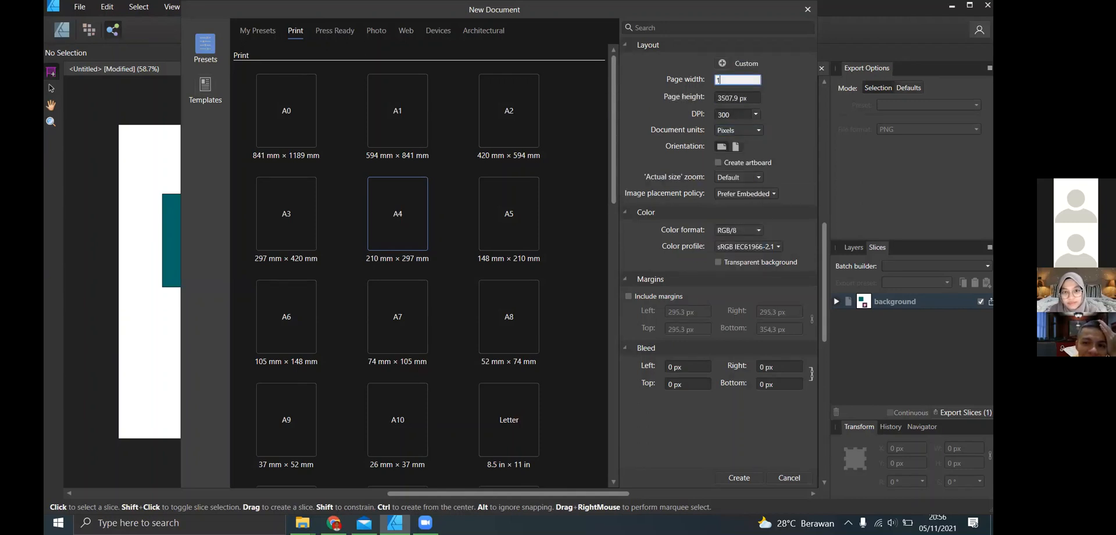
{"action": "type", "text": "080"}
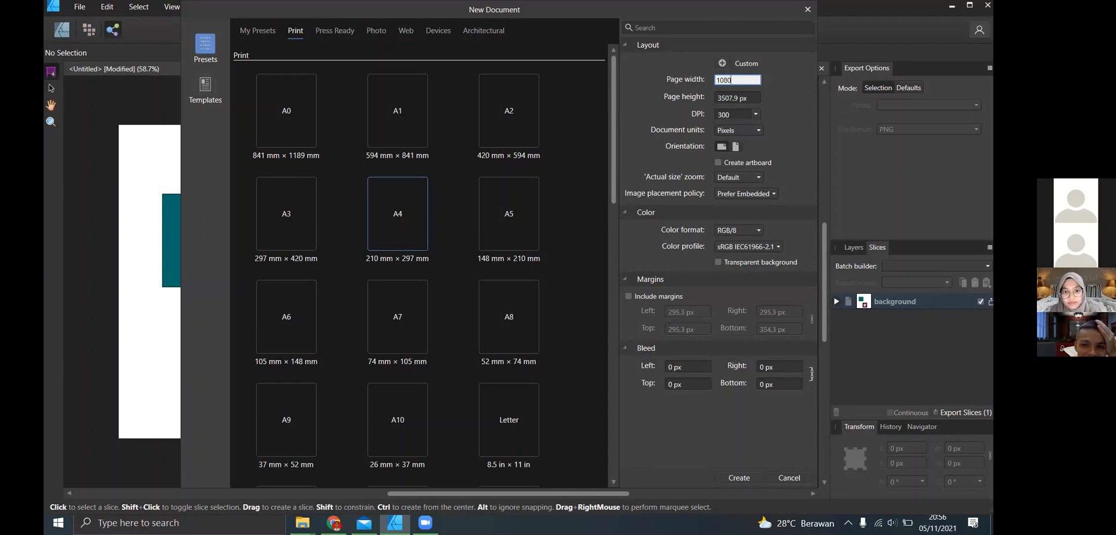
{"action": "type", "text": "*3"}
{"action": "key", "text": "Return"}
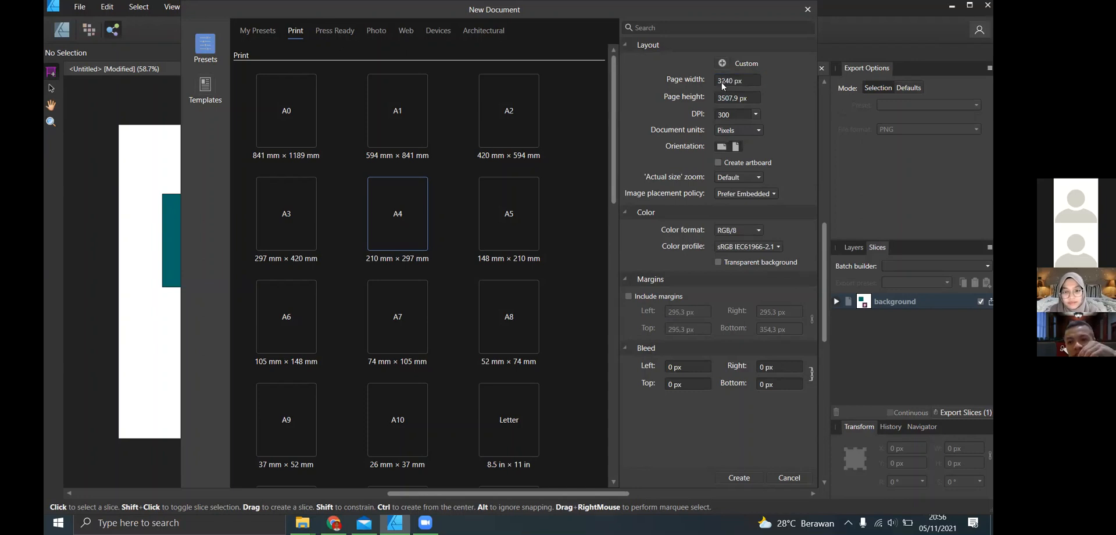
- Set the page height to 1080 px
{"action": "left_click", "coordinate": [724, 99]}
{"action": "type", "text": "10"}
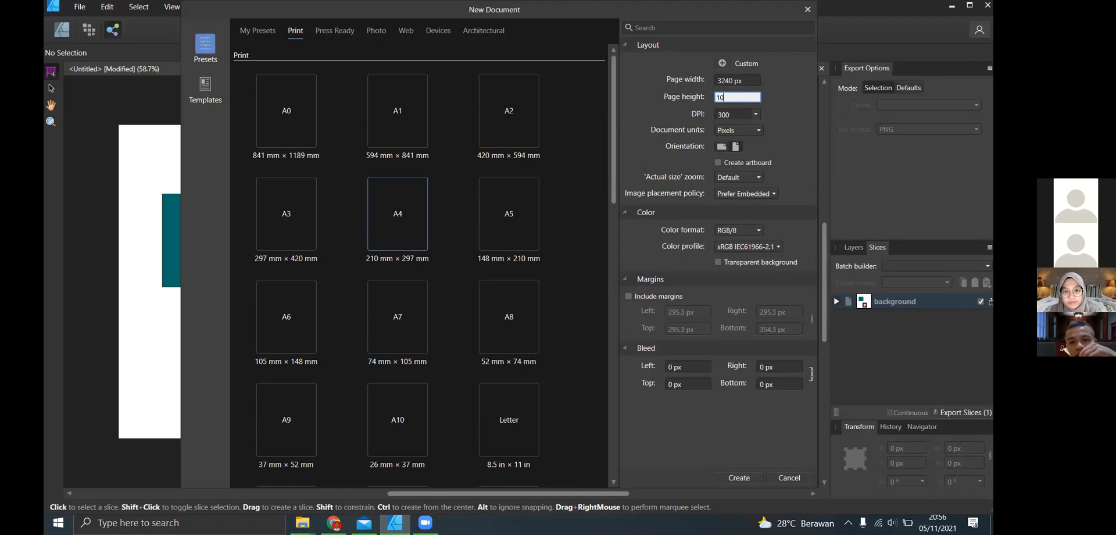
{"action": "type", "text": "80"}
{"action": "key", "text": "Return"}
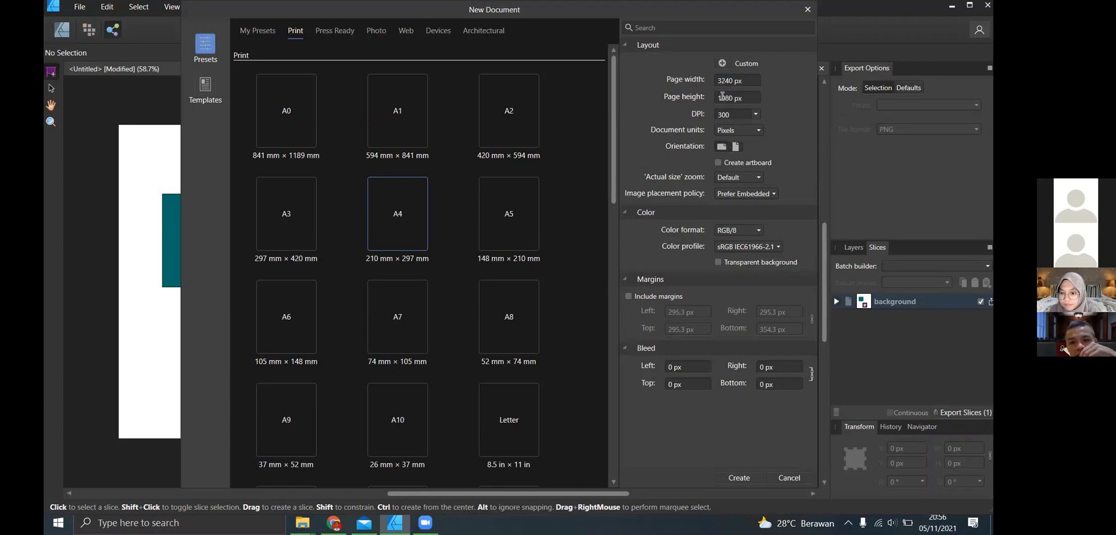
- Set the page height to 1080*3 px and create the document
{"action": "left_click", "coordinate": [721, 97]}
{"action": "type", "text": "1080*3"}
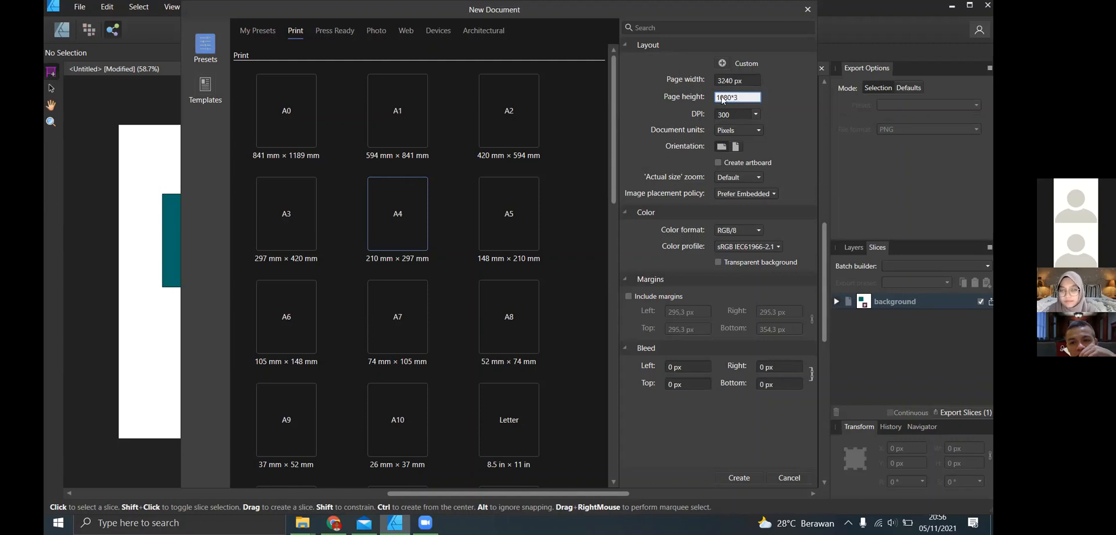
{"action": "key", "text": "Return"}
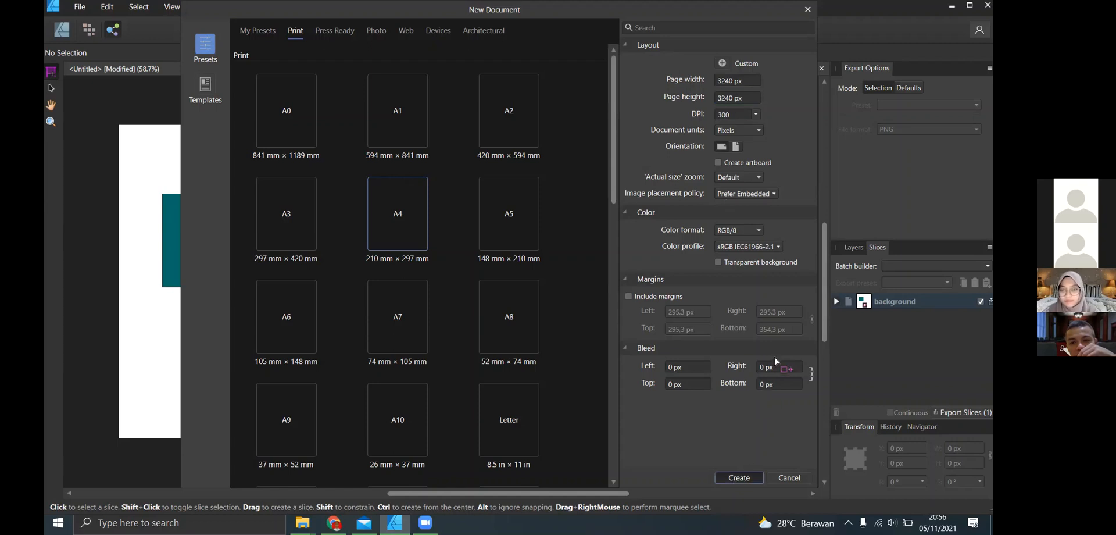
{"action": "key", "text": "Return"}
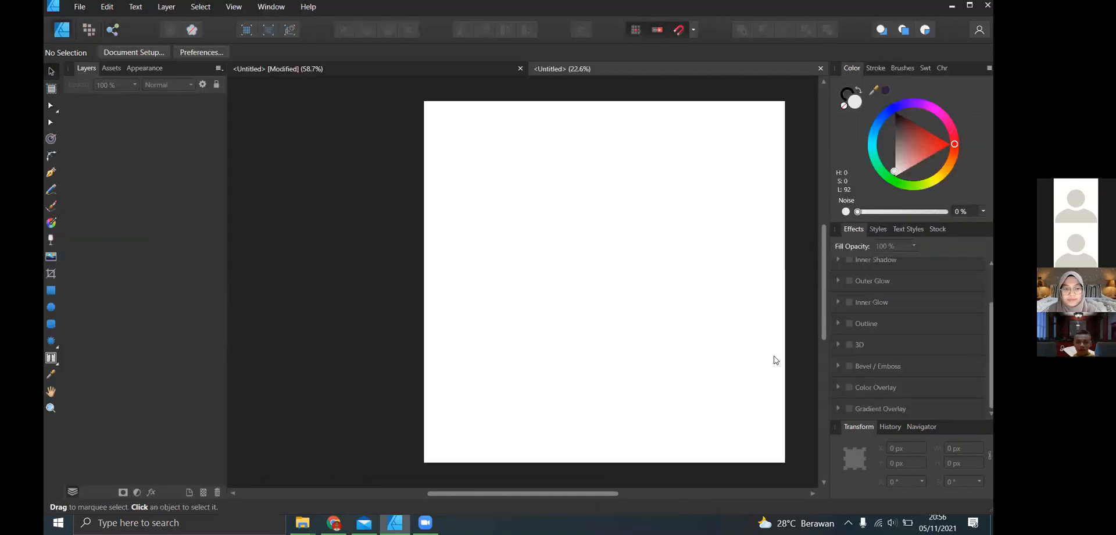
- In the Designer Persona, draw a rectangle about 2144 × 1684 px in the page's upper part and fill it with light red
{"action": "left_click", "coordinate": [113, 29]}
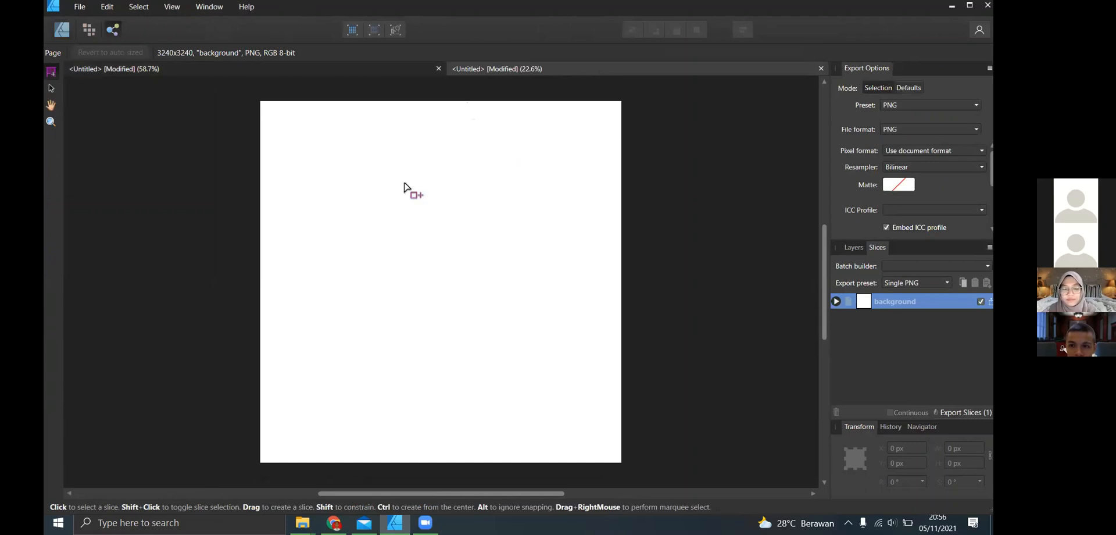
{"action": "left_click", "coordinate": [73, 32]}
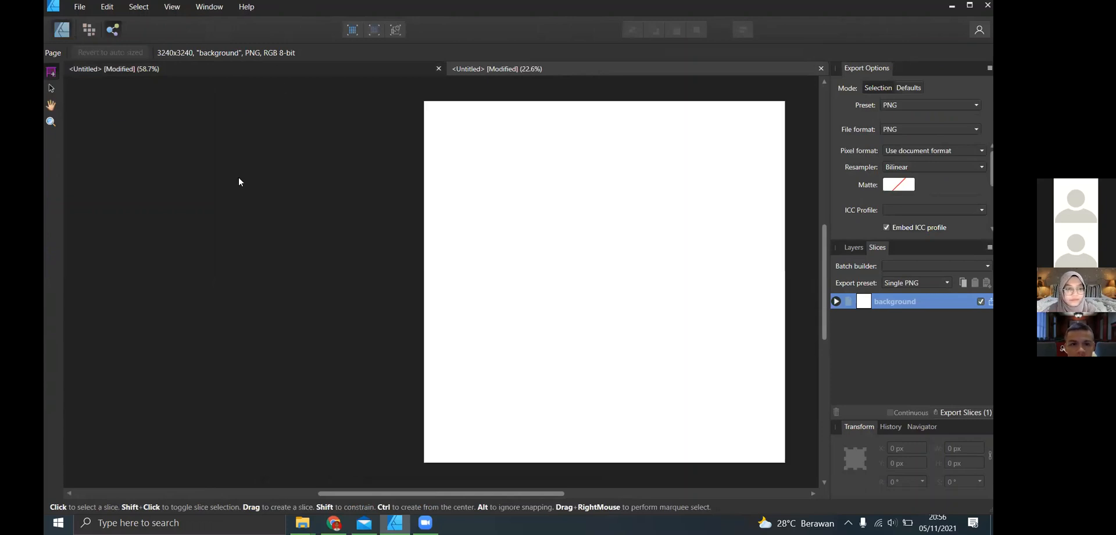
{"action": "left_click", "coordinate": [51, 289]}
{"action": "left_click_drag", "start_coordinate": [462, 149], "coordinate": [703, 314]}
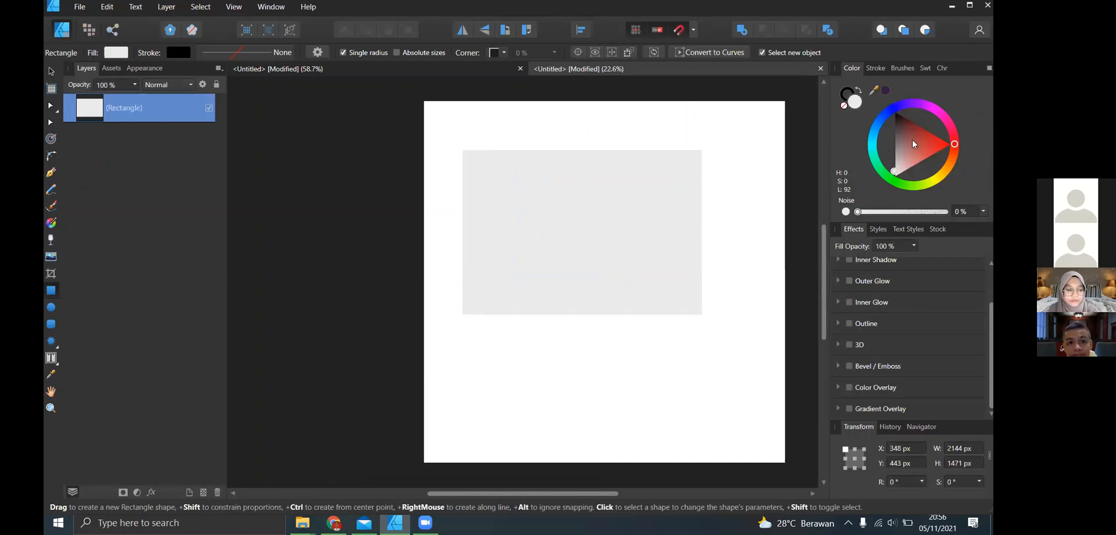
{"action": "left_click_drag", "start_coordinate": [898, 165], "coordinate": [933, 153]}
{"action": "left_click_drag", "start_coordinate": [589, 317], "coordinate": [582, 338]}
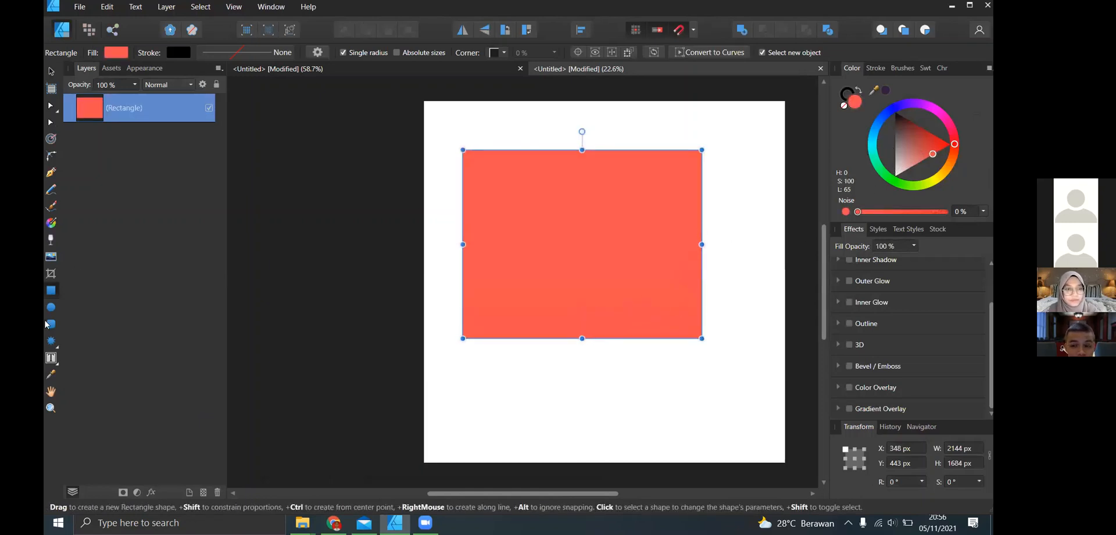
- Draw a smaller rectangle about 846 × 664 px below the red one and fill it with cyan
{"action": "left_click", "coordinate": [550, 367]}
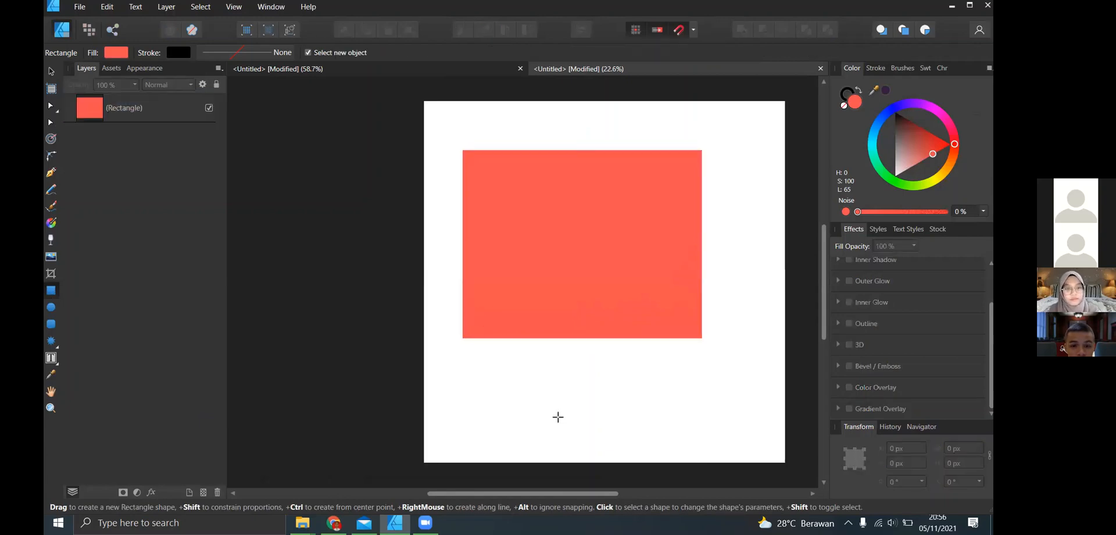
{"action": "left_click_drag", "start_coordinate": [482, 357], "coordinate": [575, 431]}
{"action": "left_click_drag", "start_coordinate": [898, 150], "coordinate": [872, 153]}
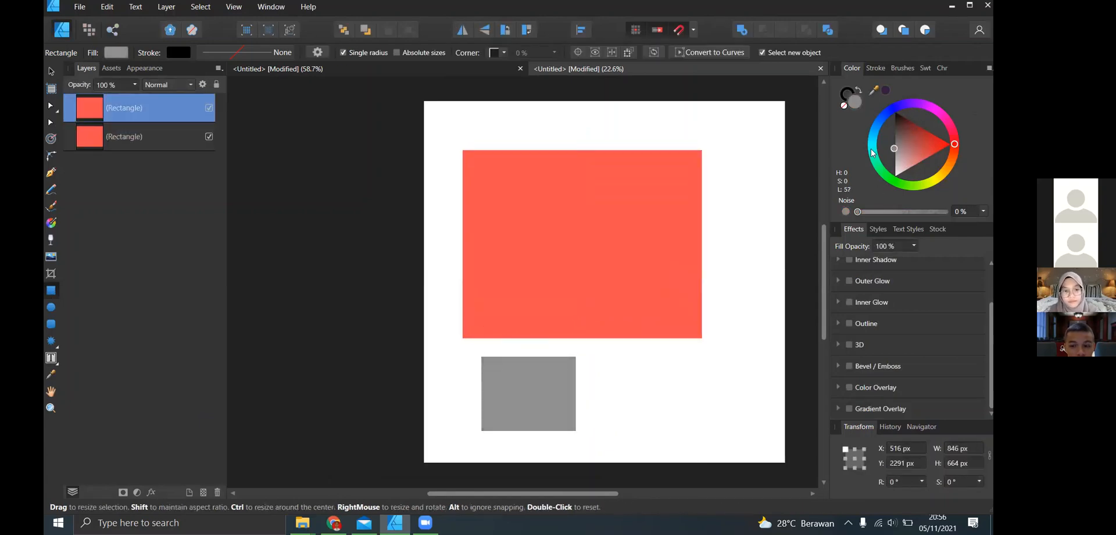
{"action": "left_click", "coordinate": [872, 150]}
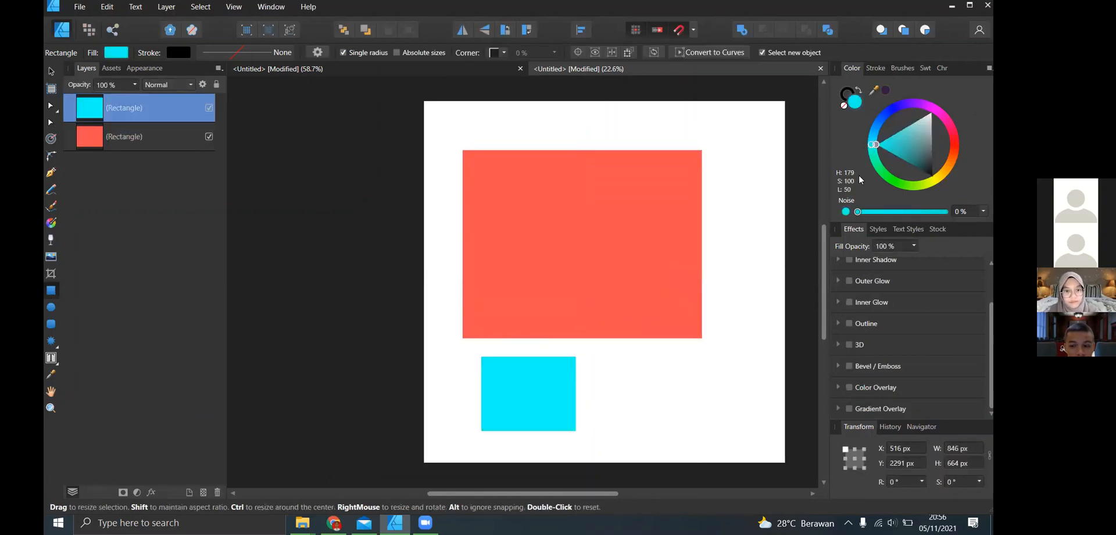
- In the Export Persona, draw a slice from the page's upper-left corner and set its size to 1080 × 1080 px
{"action": "left_click", "coordinate": [113, 29]}
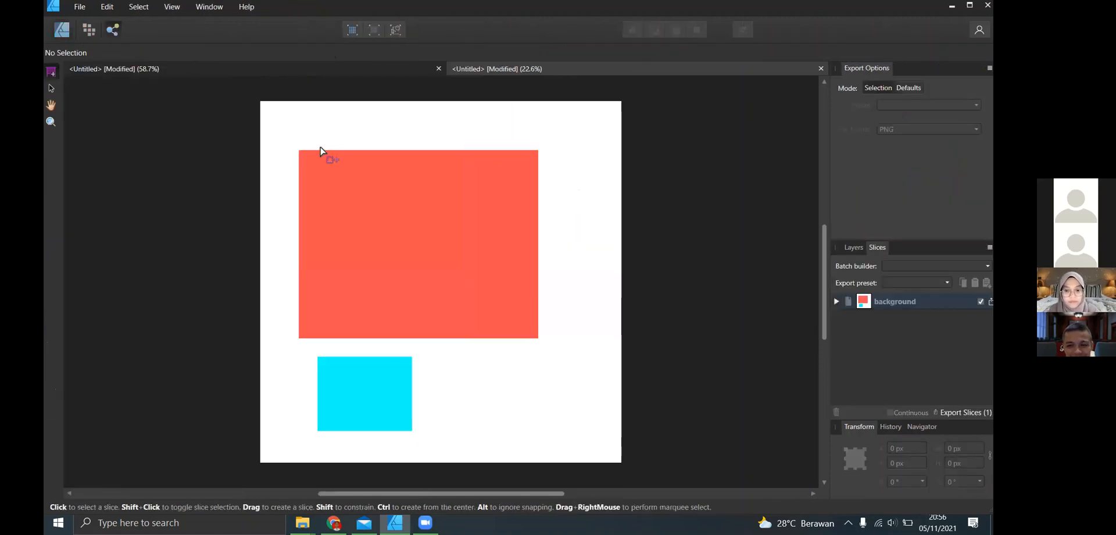
{"action": "left_click_drag", "start_coordinate": [260, 102], "coordinate": [412, 252]}
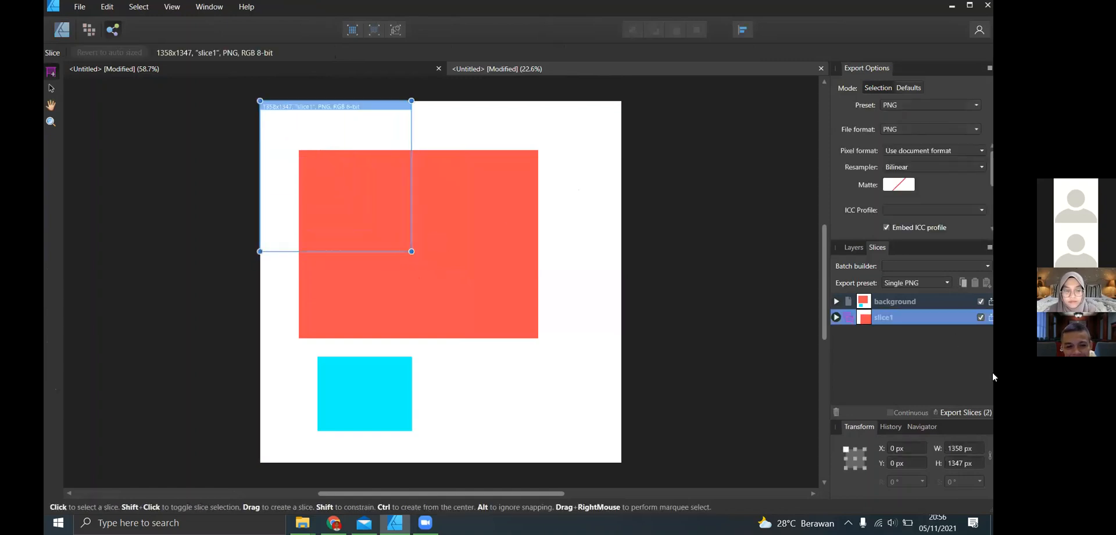
{"action": "left_click", "coordinate": [960, 452]}
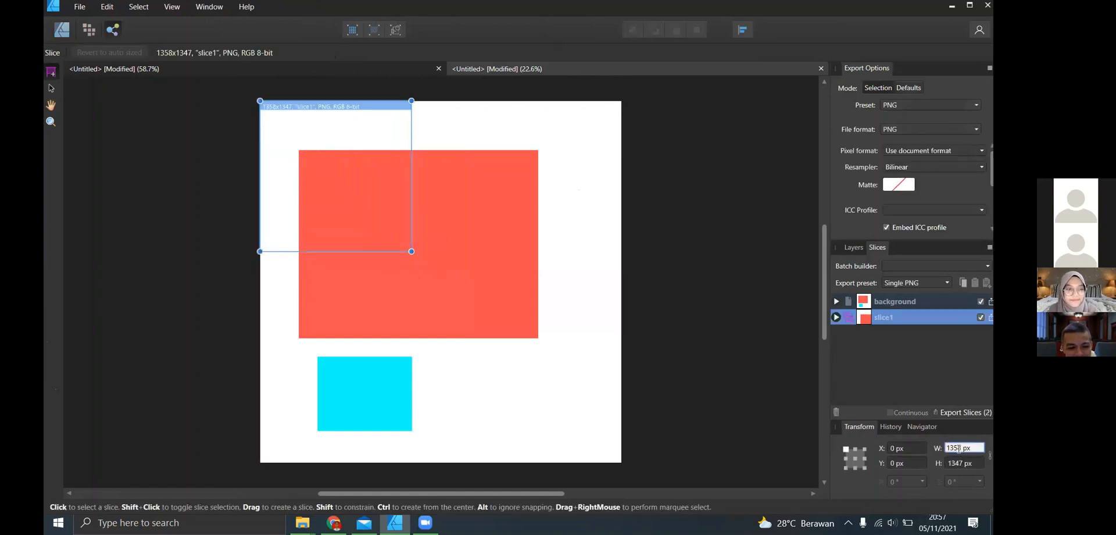
{"action": "type", "text": "1080"}
{"action": "key", "text": "Return"}
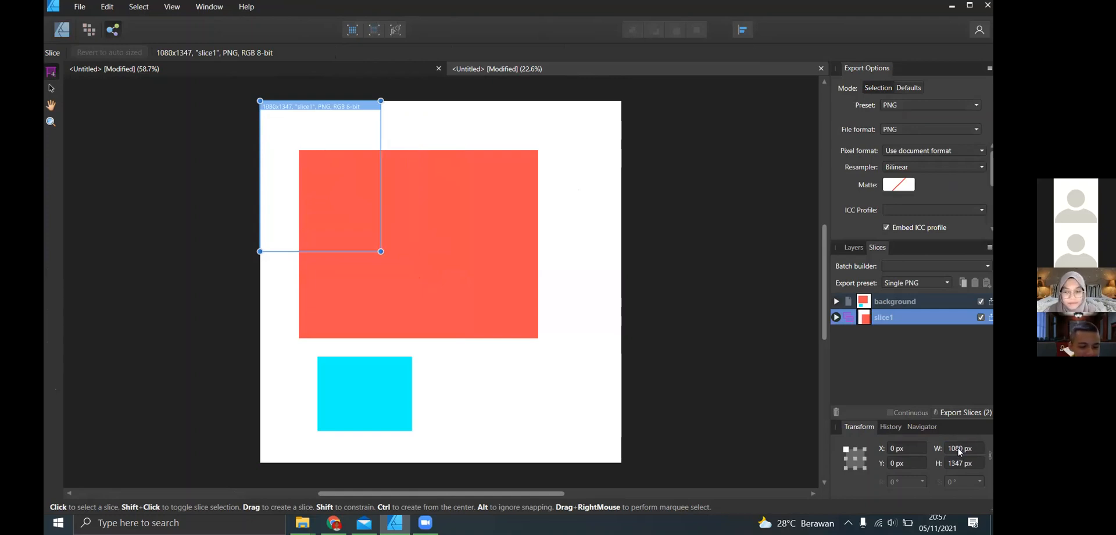
{"action": "left_click", "coordinate": [957, 464]}
{"action": "type", "text": "1080"}
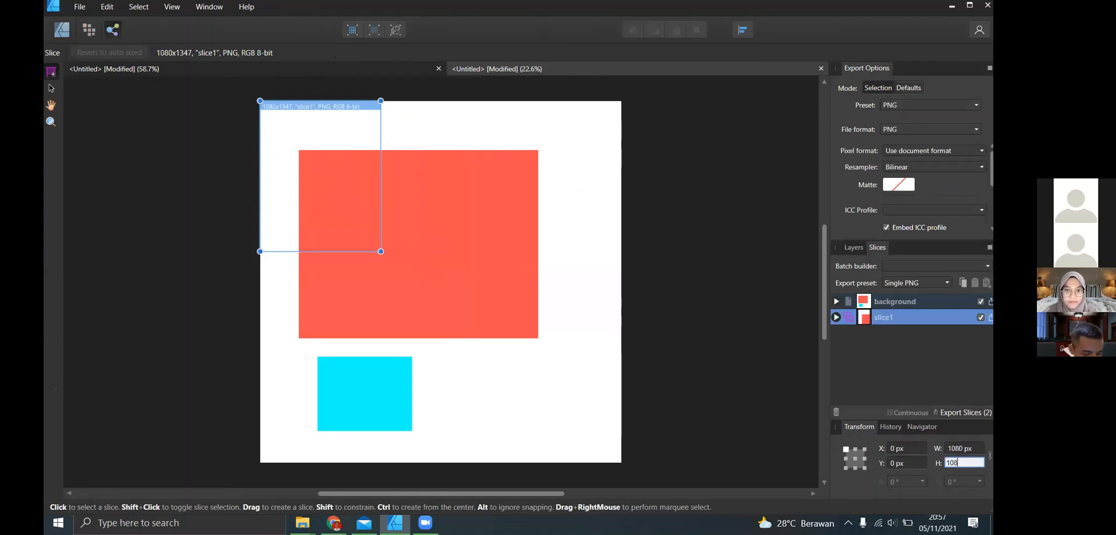
{"action": "key", "text": "Return"}
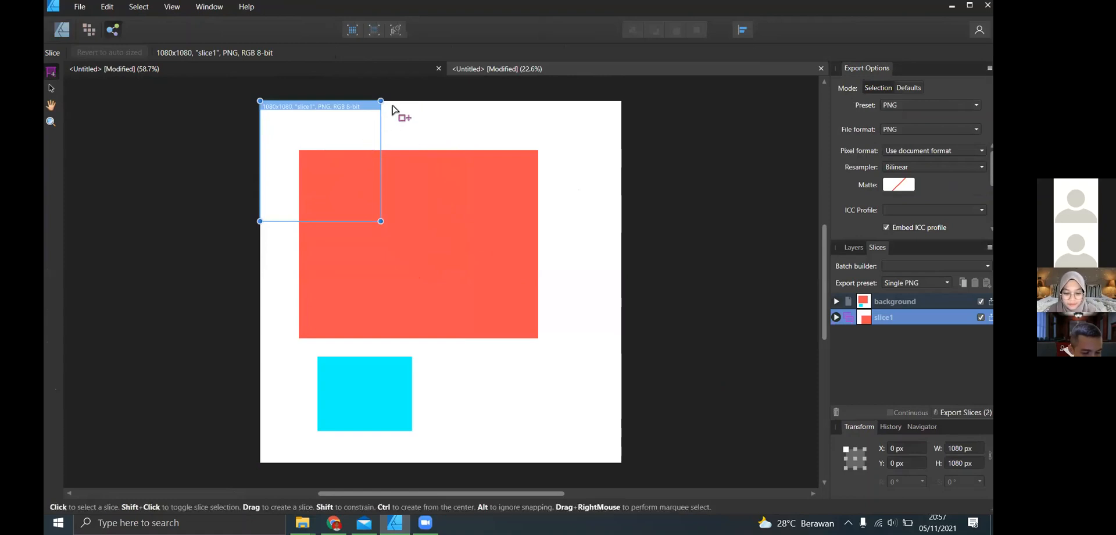
- Complete the page's top row with two adjoining slices, setting the middle one's width to 1080 px
{"action": "left_click_drag", "start_coordinate": [386, 105], "coordinate": [427, 147]}
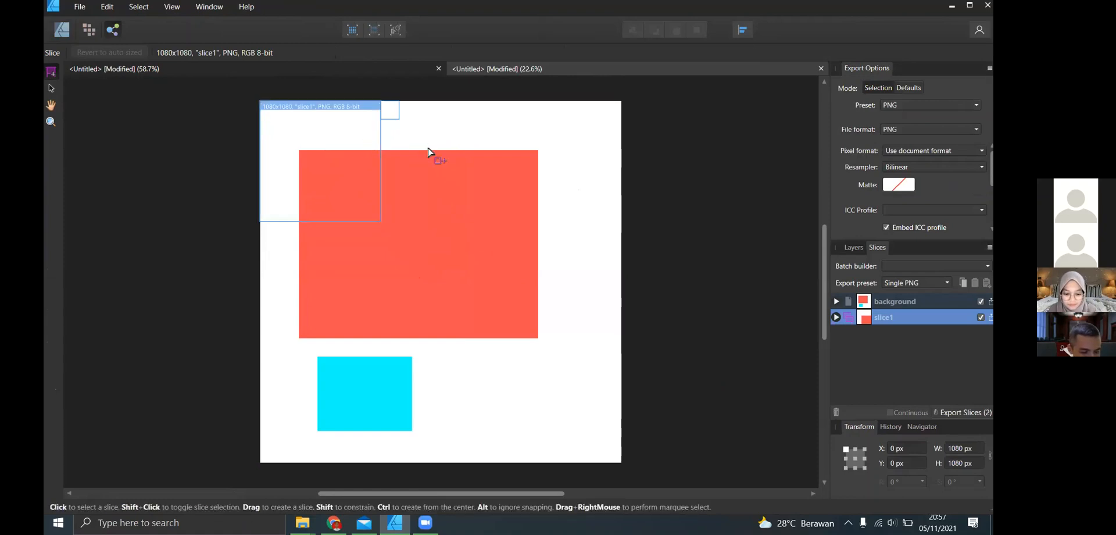
{"action": "left_click_drag", "start_coordinate": [483, 214], "coordinate": [506, 221]}
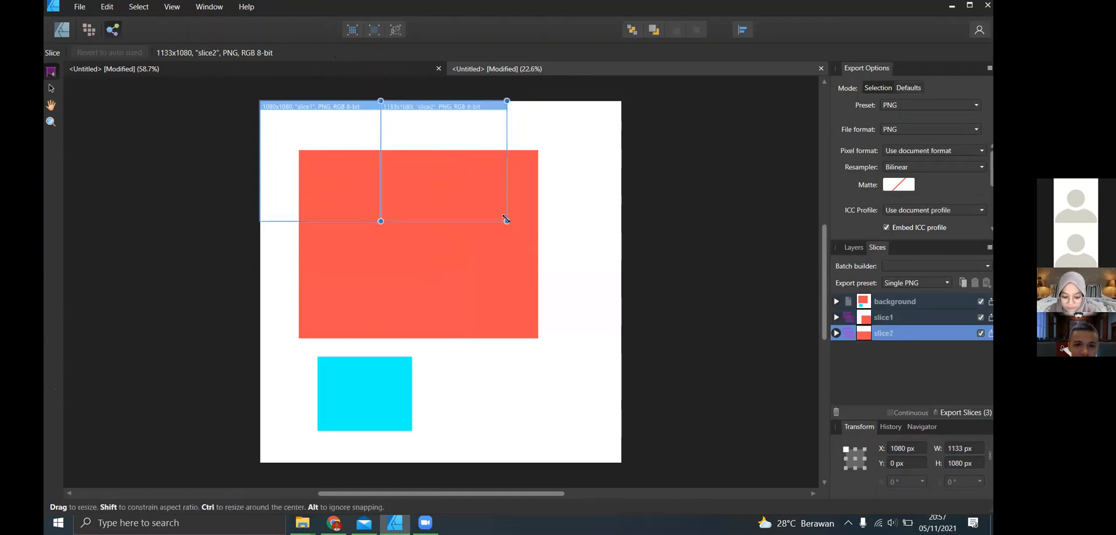
{"action": "left_click", "coordinate": [955, 448]}
{"action": "type", "text": "1"}
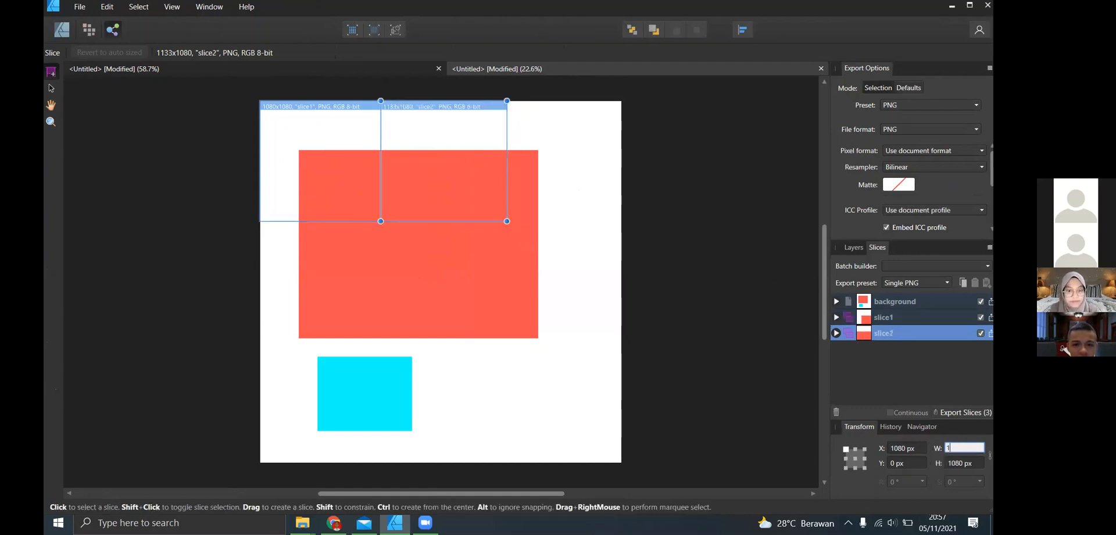
{"action": "type", "text": "080"}
{"action": "key", "text": "Return"}
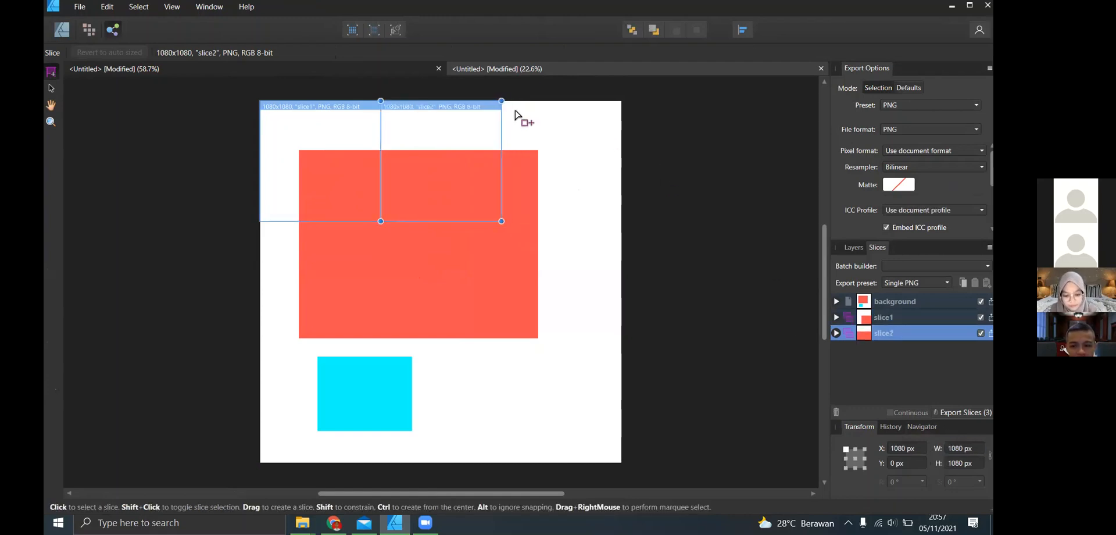
{"action": "left_click_drag", "start_coordinate": [509, 110], "coordinate": [621, 228]}
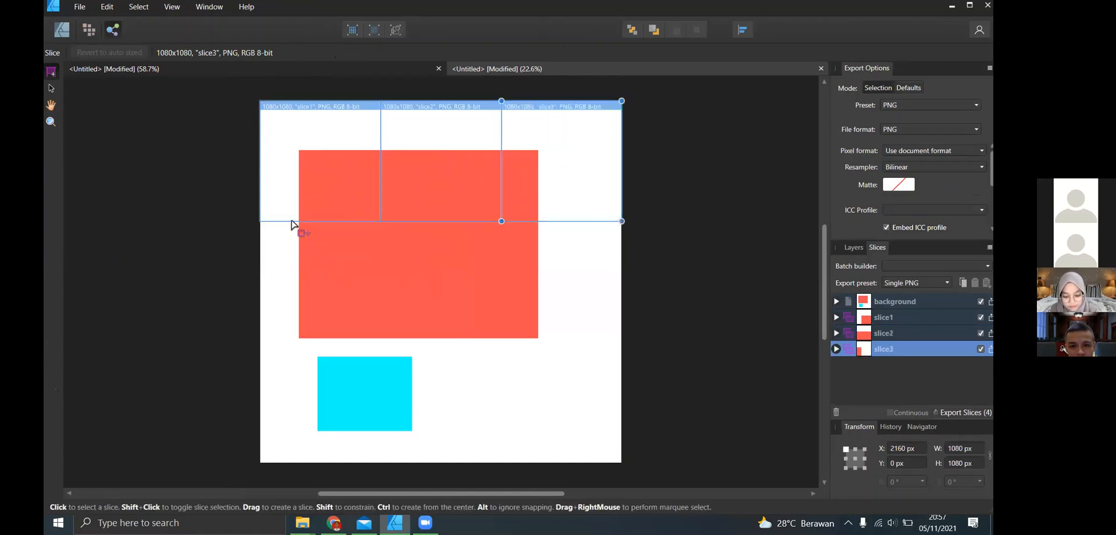
- Draw a slice directly below the first one and set its height to 1080 px
{"action": "left_click_drag", "start_coordinate": [264, 228], "coordinate": [380, 336]}
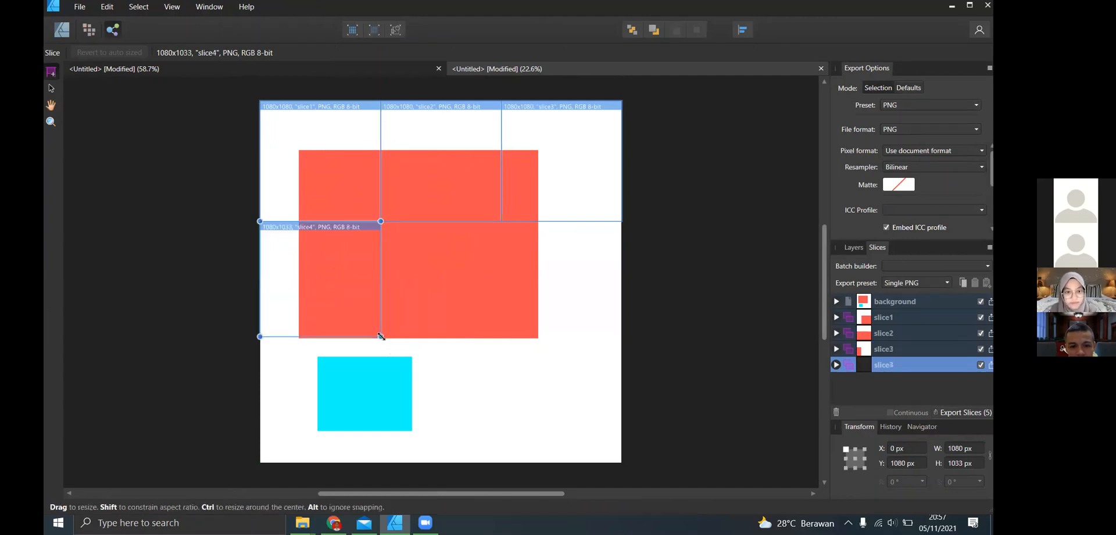
{"action": "left_click", "coordinate": [957, 464]}
{"action": "type", "text": "1"}
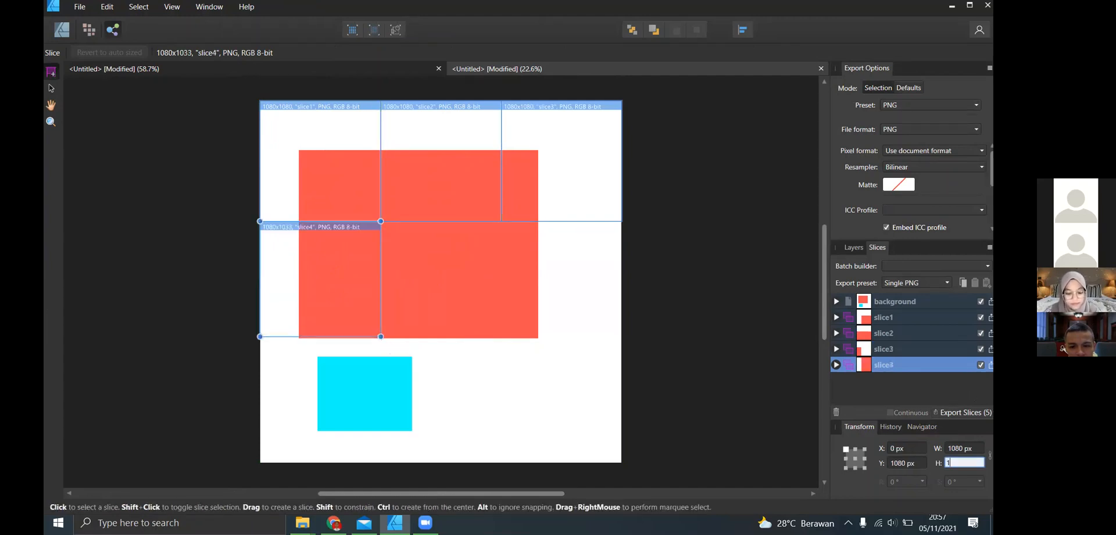
{"action": "type", "text": "080"}
{"action": "key", "text": "Return"}
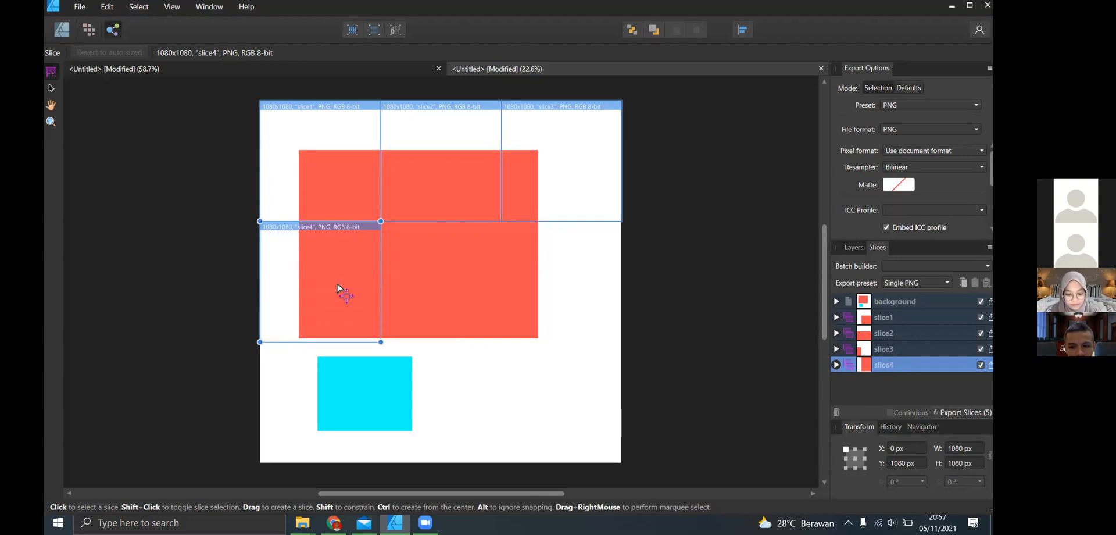
- Complete the middle row with two more 1080 × 1080 px slices snapped to their neighbours
{"action": "left_click_drag", "start_coordinate": [378, 225], "coordinate": [509, 342]}
{"action": "key", "text": "Delete"}
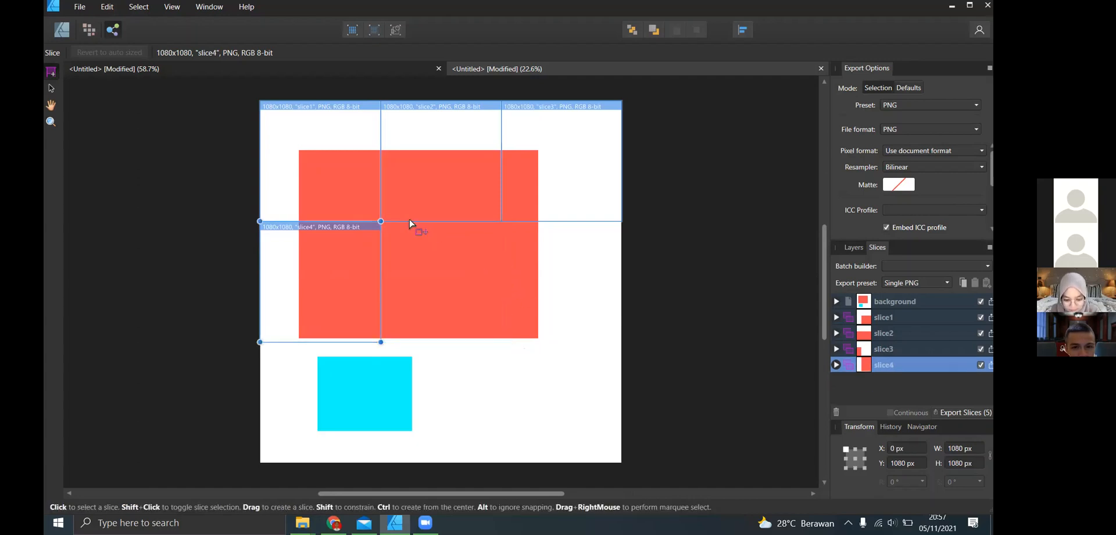
{"action": "left_click_drag", "start_coordinate": [385, 224], "coordinate": [505, 348]}
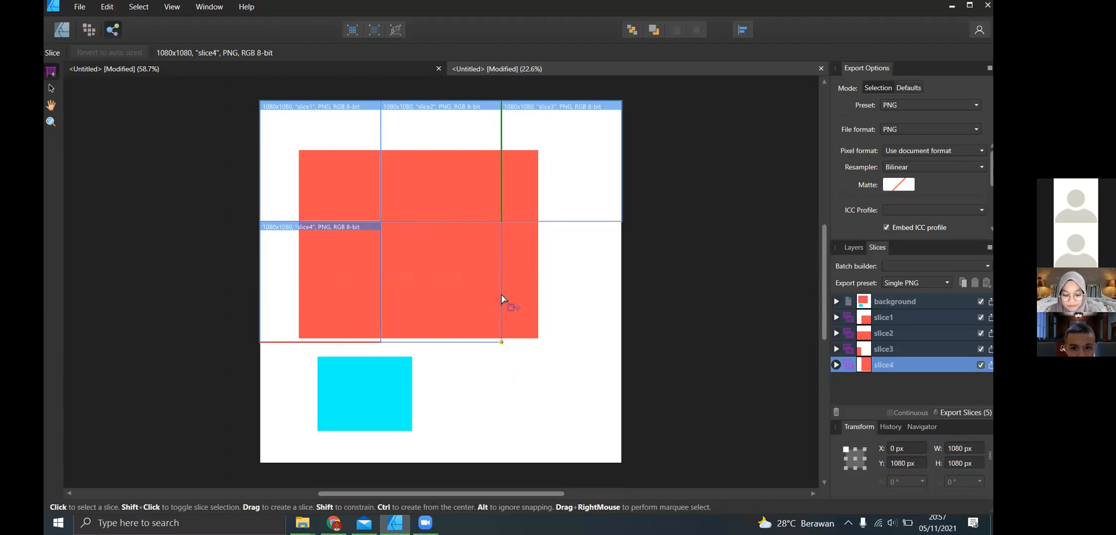
{"action": "left_click_drag", "start_coordinate": [506, 230], "coordinate": [625, 347]}
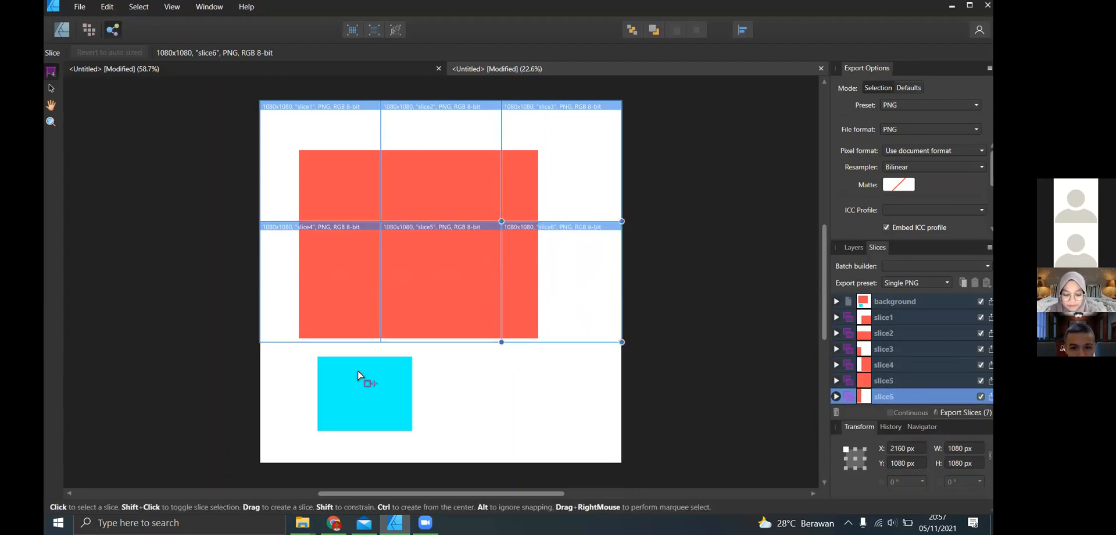
- Draw three 1080 × 1080 px slices along the page's bottom row and check the slice list
{"action": "left_click_drag", "start_coordinate": [263, 348], "coordinate": [381, 465]}
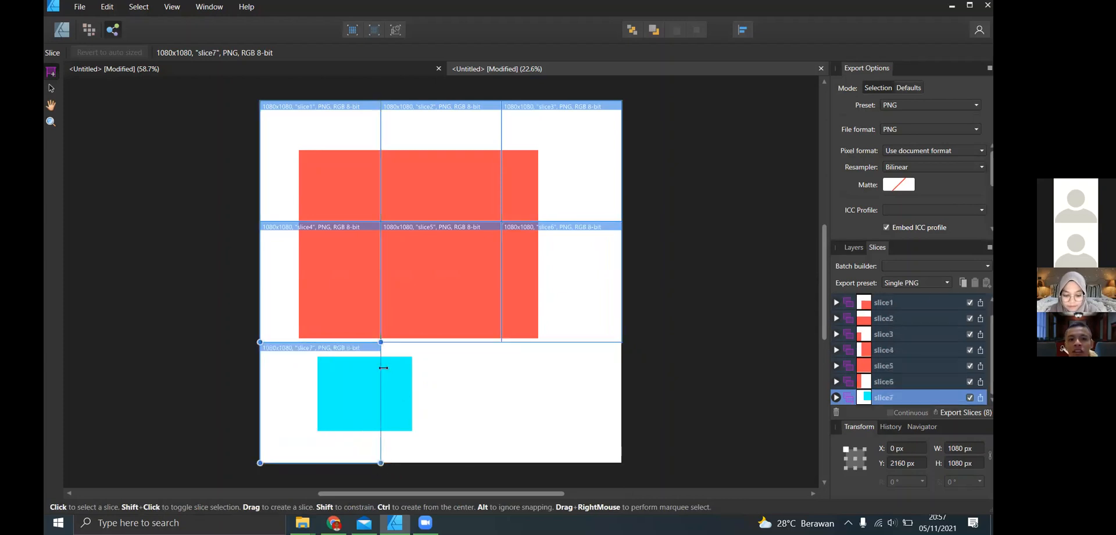
{"action": "left_click_drag", "start_coordinate": [380, 343], "coordinate": [500, 467]}
{"action": "left_click_drag", "start_coordinate": [503, 352], "coordinate": [623, 462]}
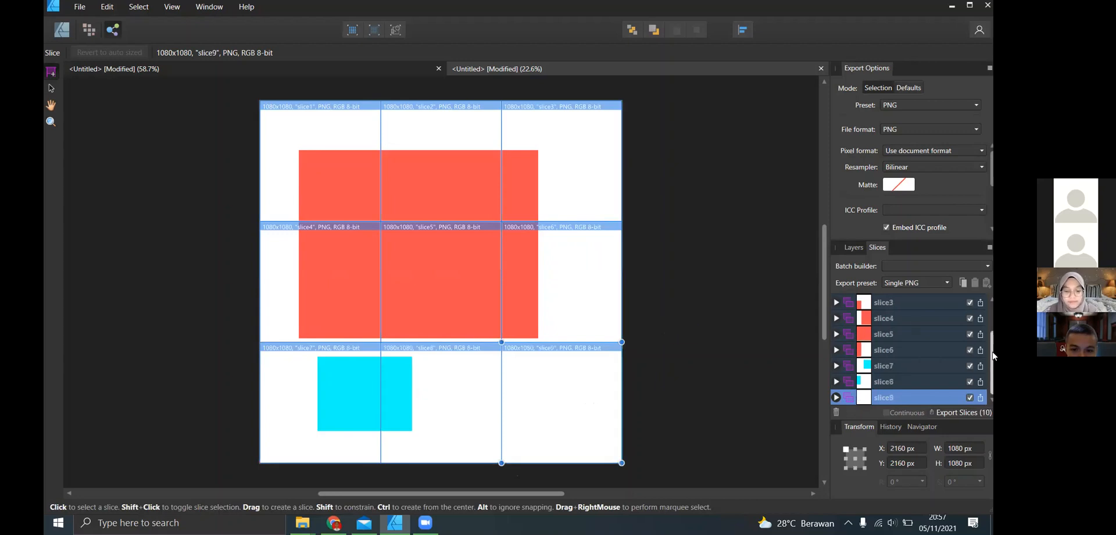
{"action": "scroll", "coordinate": [993, 326], "scroll_direction": "up", "scroll_amount": 3}
{"action": "scroll", "coordinate": [993, 326], "scroll_direction": "down", "scroll_amount": 3}
{"action": "scroll", "coordinate": [993, 349], "scroll_direction": "up", "scroll_amount": 3}
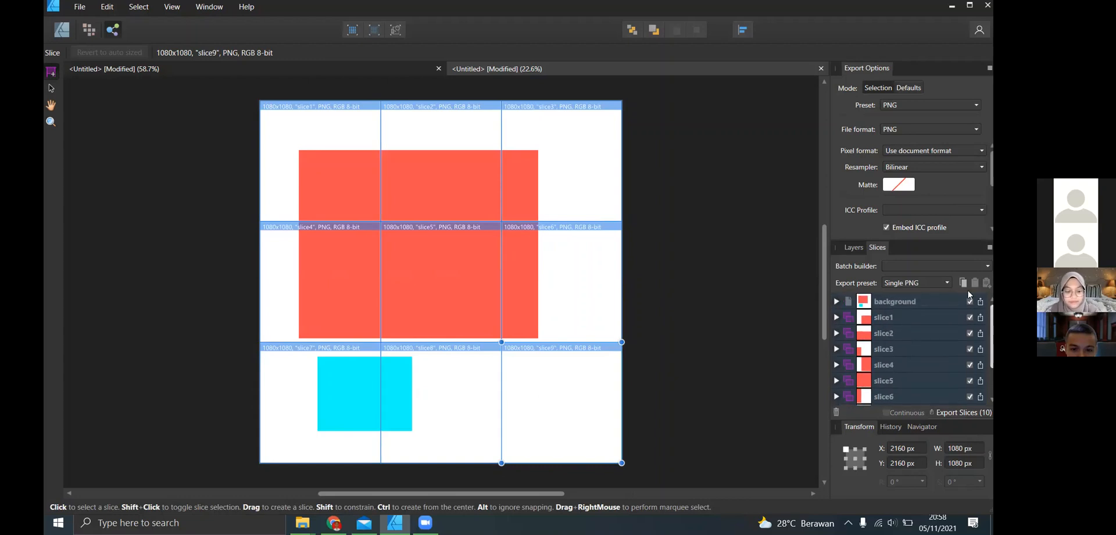
- Review the full slice list through slice9 and return to the Designer Persona
{"action": "scroll", "coordinate": [993, 325], "scroll_direction": "down", "scroll_amount": 3}
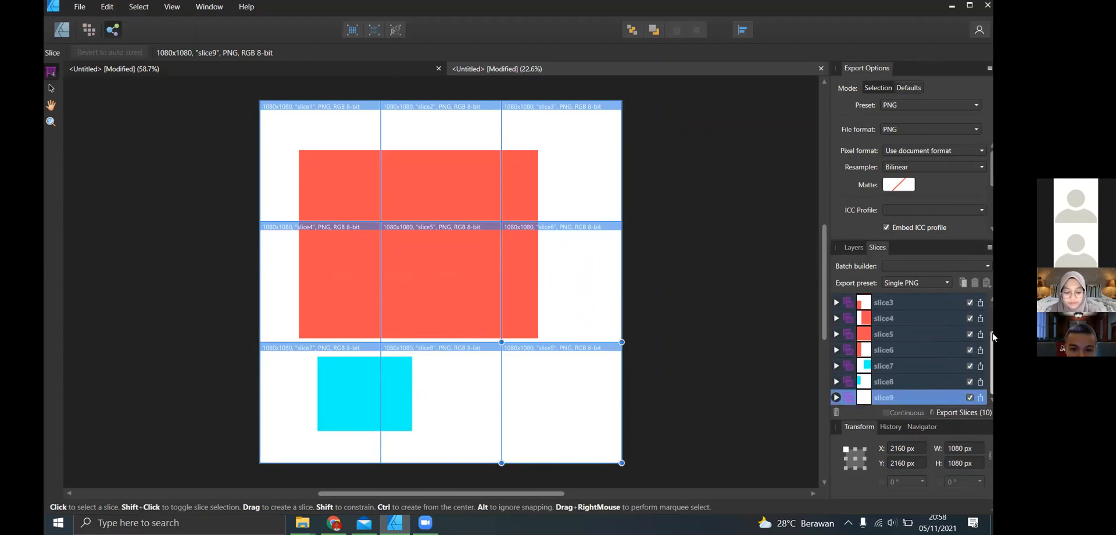
{"action": "scroll", "coordinate": [993, 325], "scroll_direction": "up", "scroll_amount": 3}
{"action": "scroll", "coordinate": [993, 325], "scroll_direction": "down", "scroll_amount": 3}
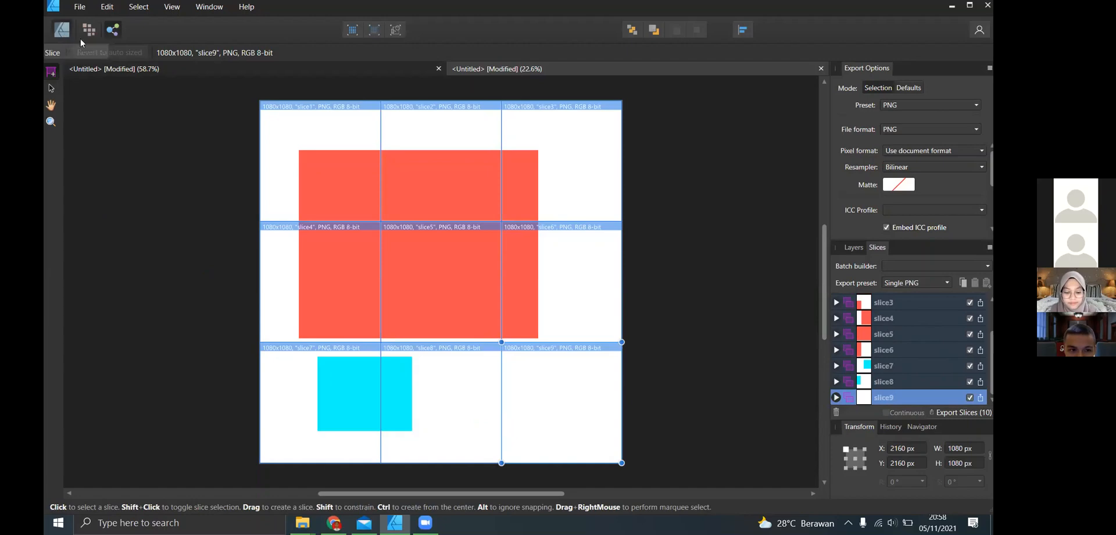
{"action": "key", "text": "ctrl+1"}
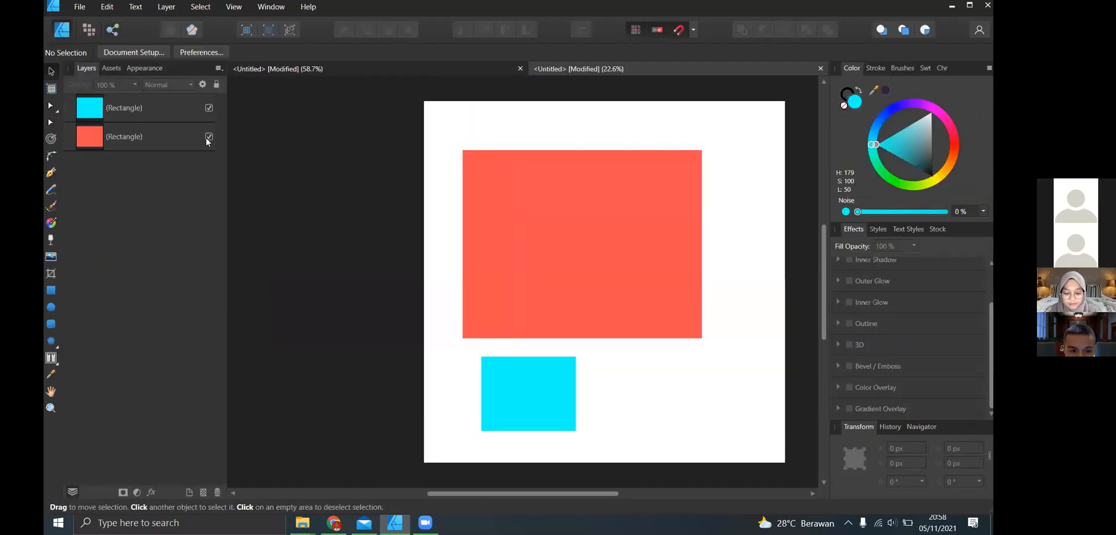
- Switch to the Pixel Persona and look over its selection brush, paint brush, stroke and color settings
{"action": "left_click", "coordinate": [88, 33]}
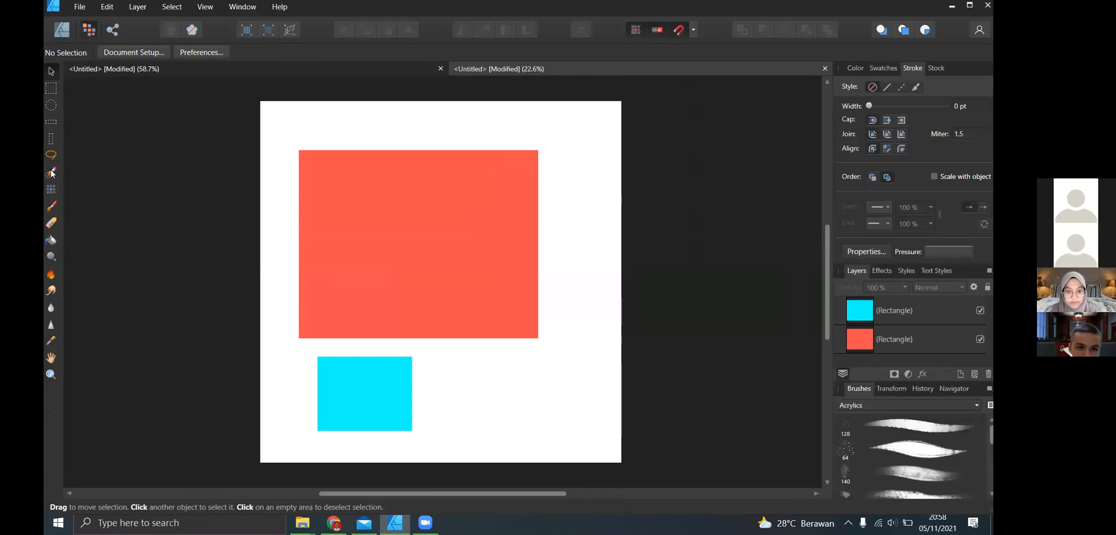
{"action": "left_click", "coordinate": [51, 173]}
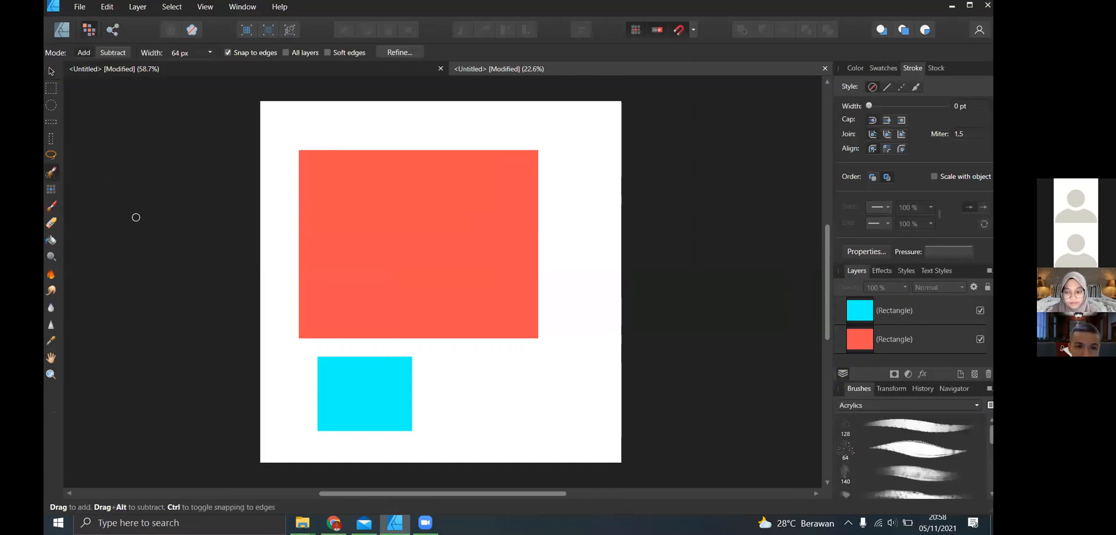
{"action": "left_click", "coordinate": [51, 206]}
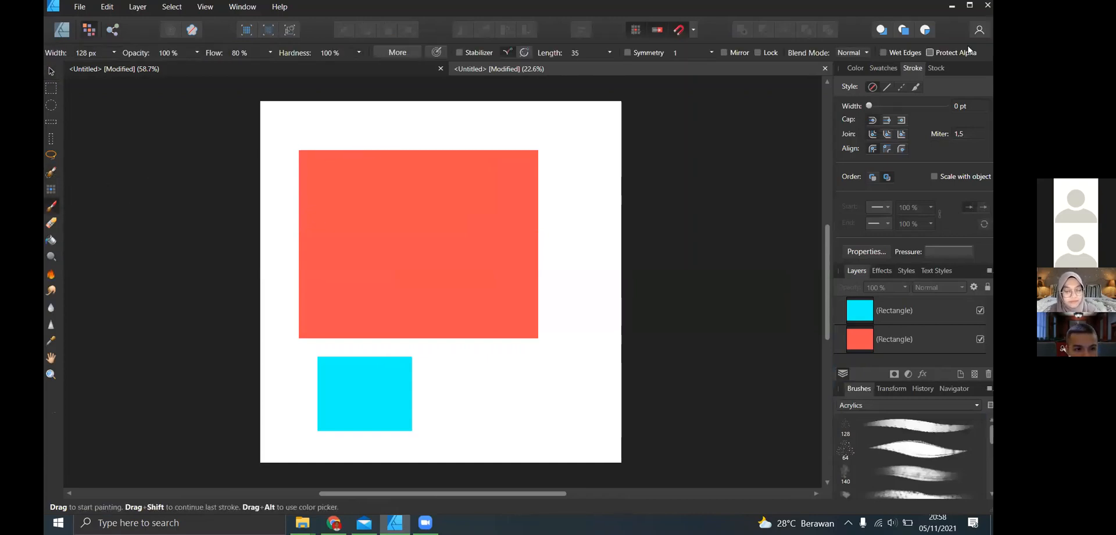
{"action": "left_click_drag", "start_coordinate": [870, 106], "coordinate": [900, 105]}
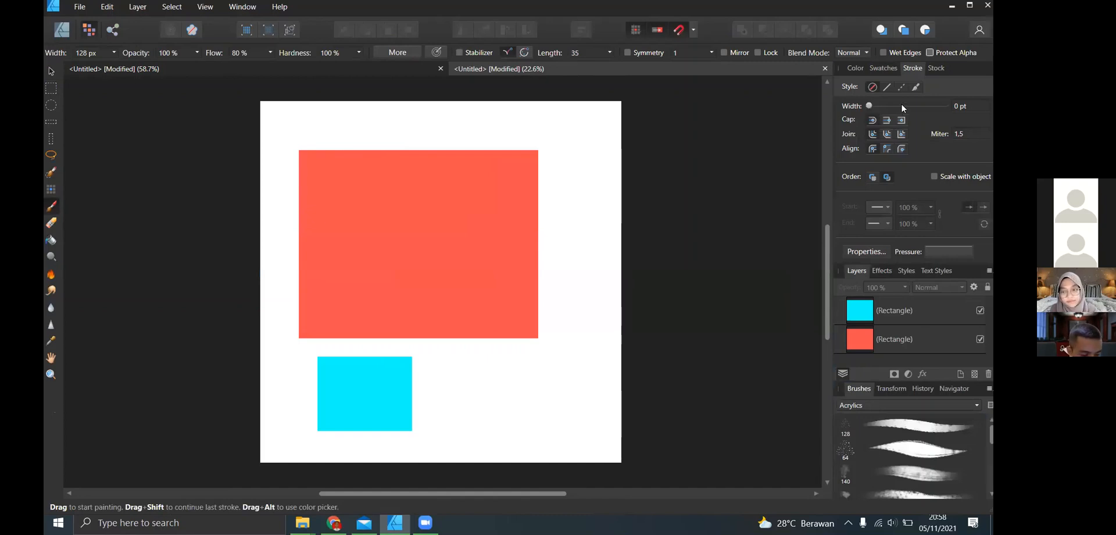
{"action": "left_click", "coordinate": [855, 70]}
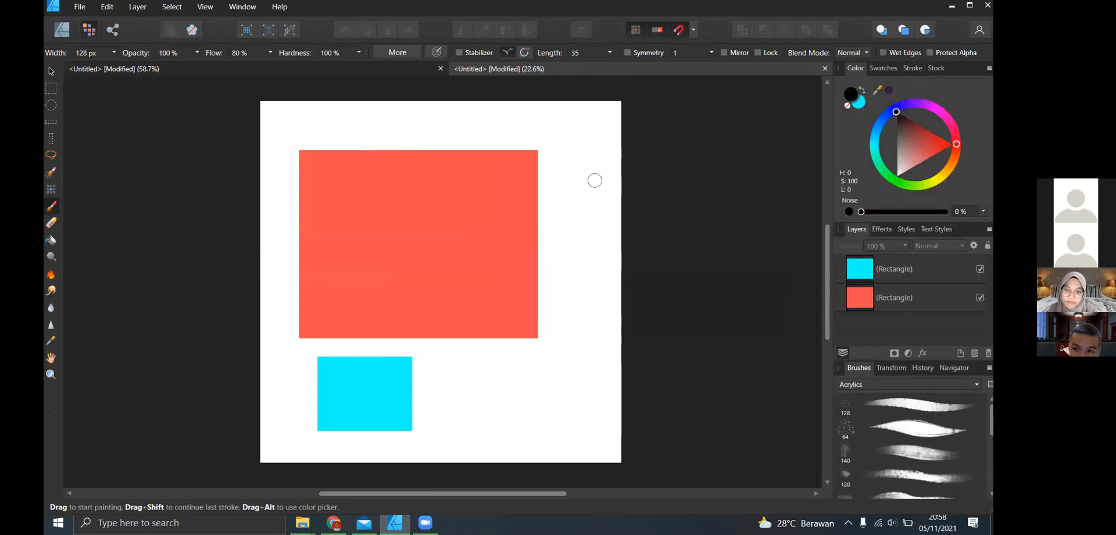
- Brush a short diagonal selection in the white area near the page's upper right corner and deselect it
{"action": "left_click", "coordinate": [53, 173]}
{"action": "left_click_drag", "start_coordinate": [558, 129], "coordinate": [589, 171]}
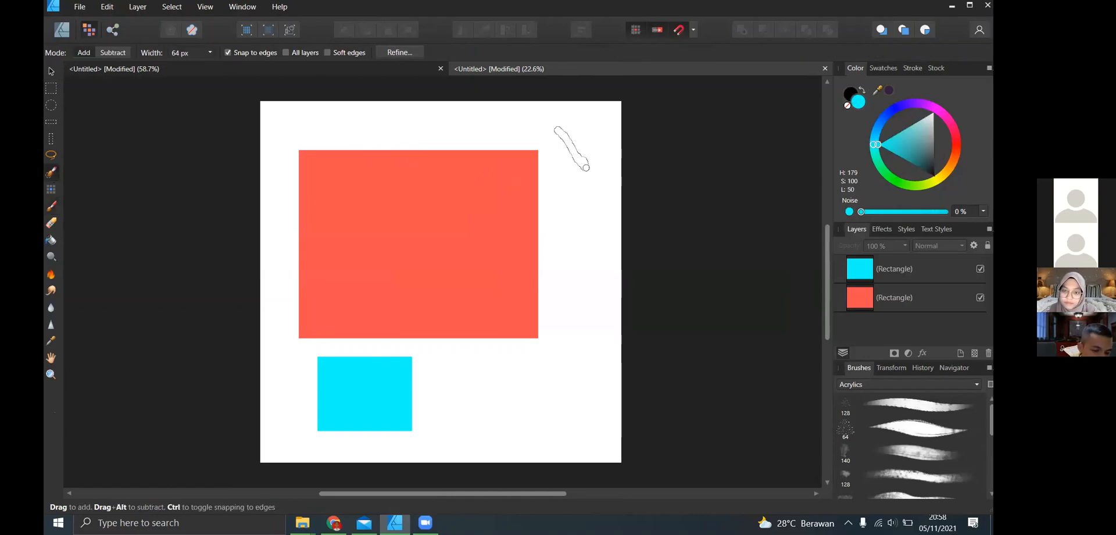
{"action": "key", "text": "ctrl+d"}
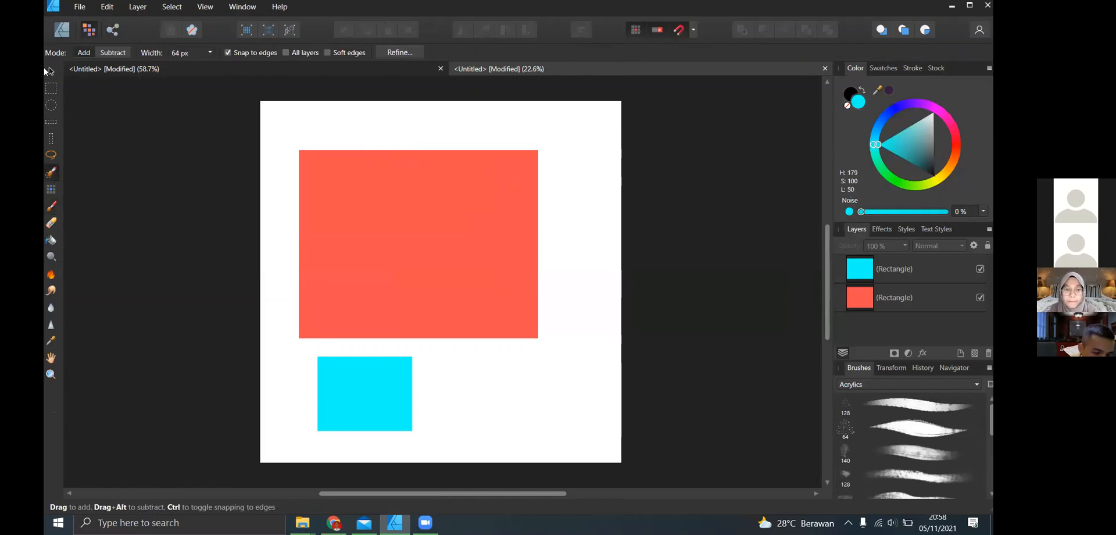
- Return to the Designer Persona and shrink the red rectangle to about 1369 × 1130 px
{"action": "left_click", "coordinate": [64, 31]}
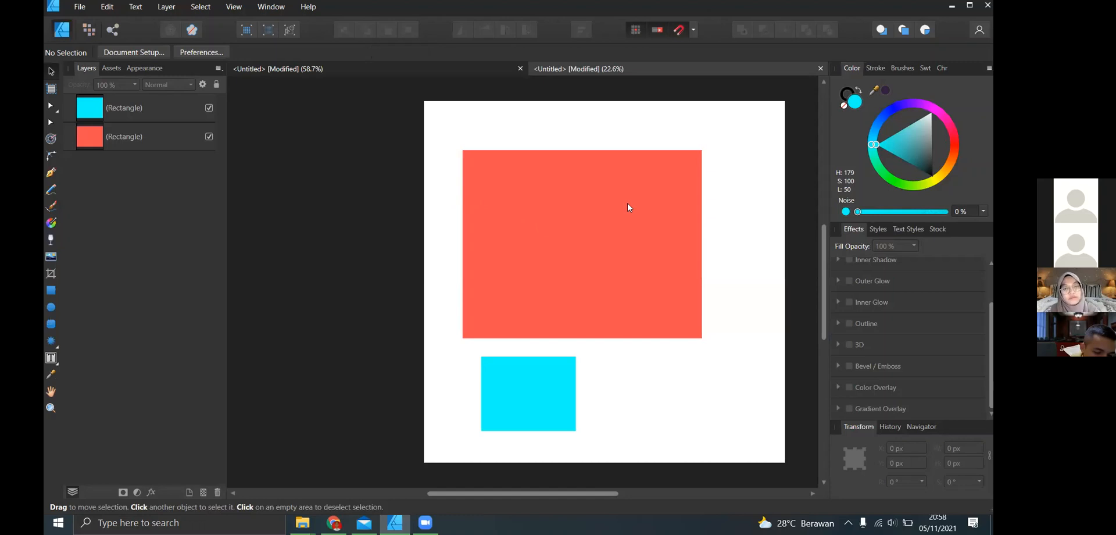
{"action": "left_click", "coordinate": [668, 226]}
{"action": "left_click_drag", "start_coordinate": [702, 244], "coordinate": [634, 240]}
{"action": "left_click_drag", "start_coordinate": [539, 338], "coordinate": [561, 276]}
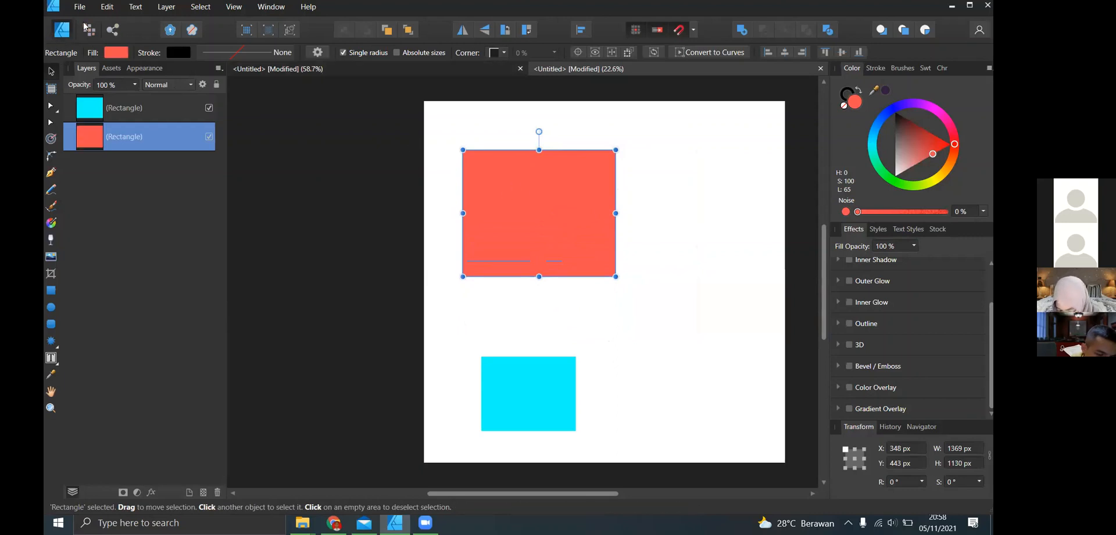
{"action": "left_click", "coordinate": [345, 290]}
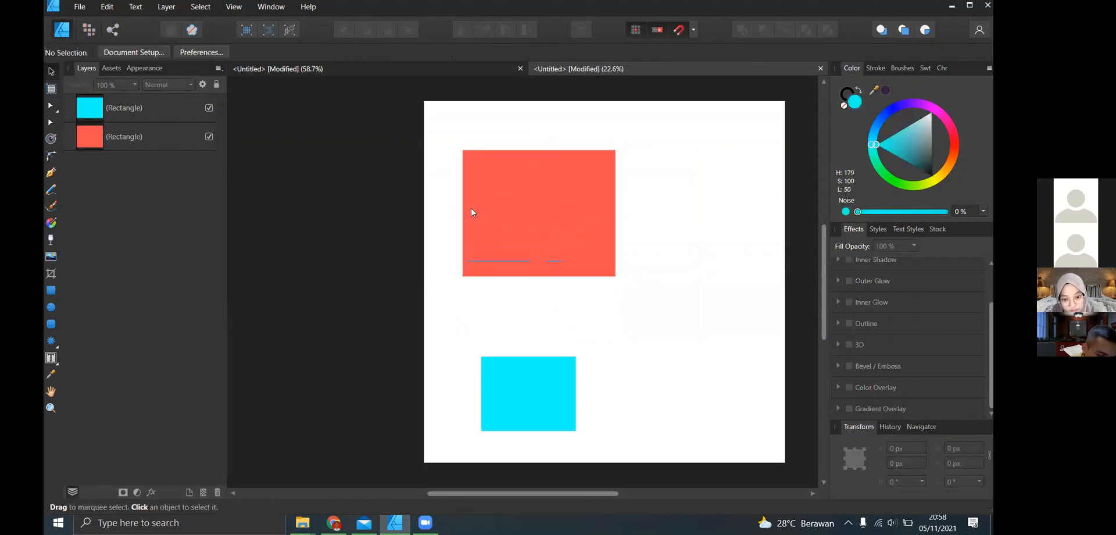
- Add a text frame reading "Vektor" above the red rectangle and scale it up with its text to about 37.1 pt
{"action": "left_click", "coordinate": [51, 357]}
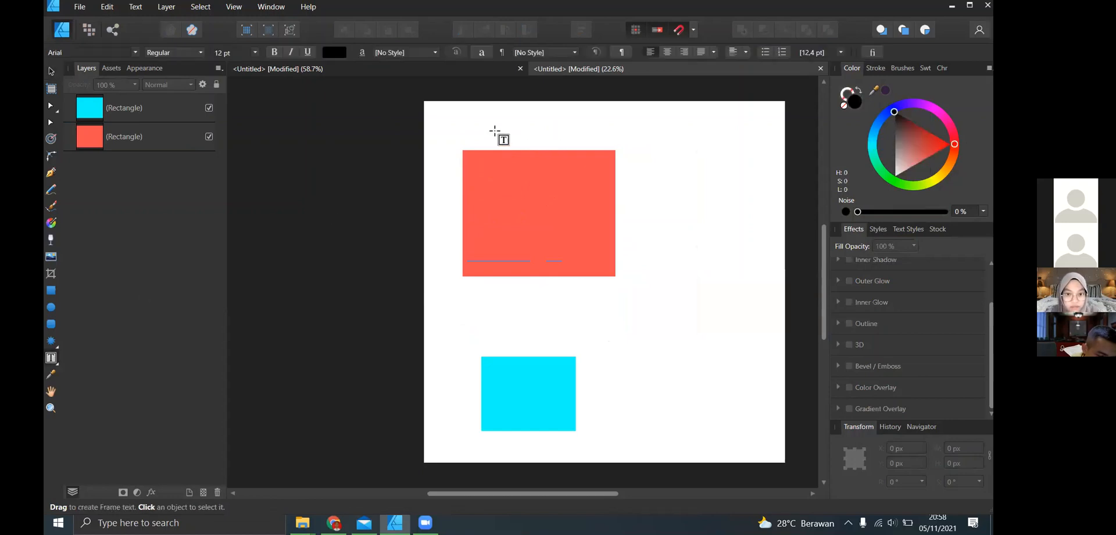
{"action": "left_click_drag", "start_coordinate": [492, 122], "coordinate": [587, 140]}
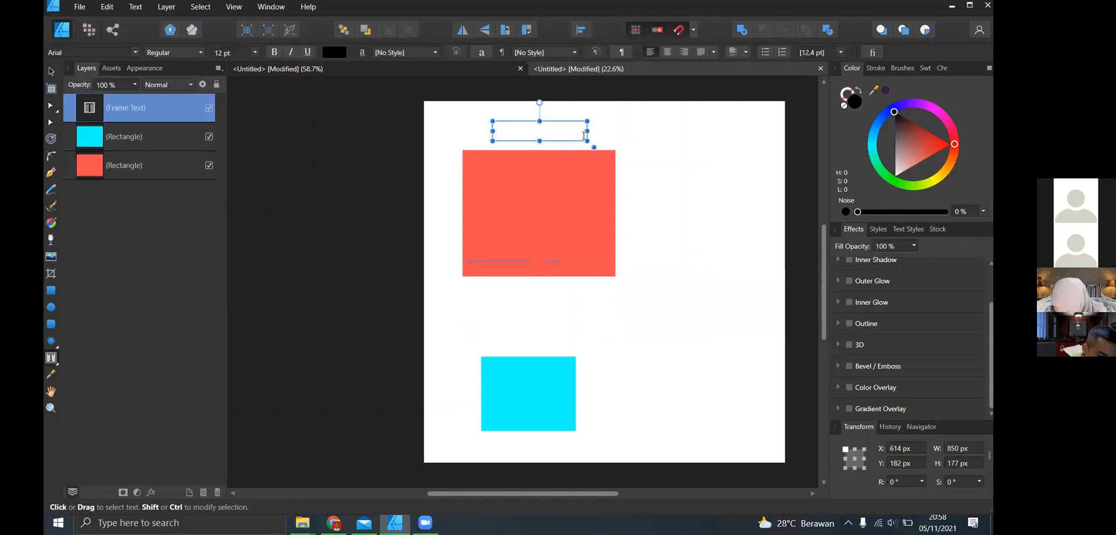
{"action": "type", "text": "Vektor"}
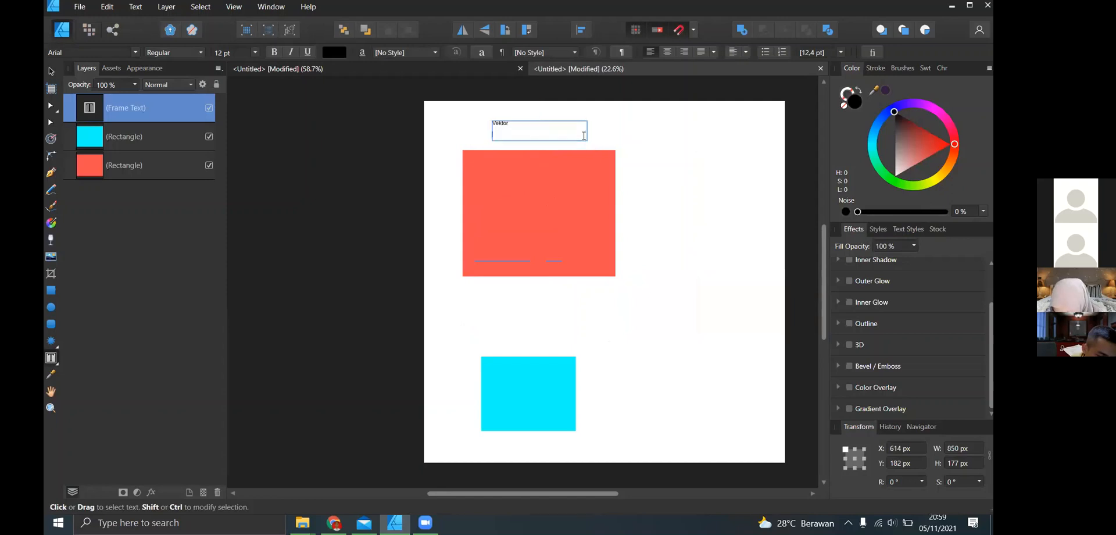
{"action": "key", "text": "Escape"}
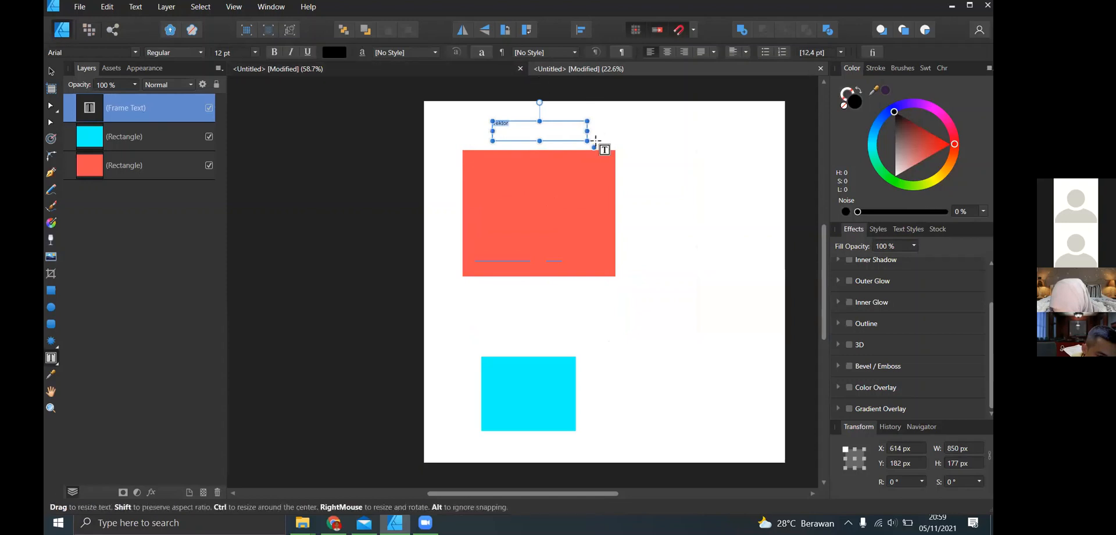
{"action": "left_click_drag", "start_coordinate": [594, 147], "coordinate": [792, 188]}
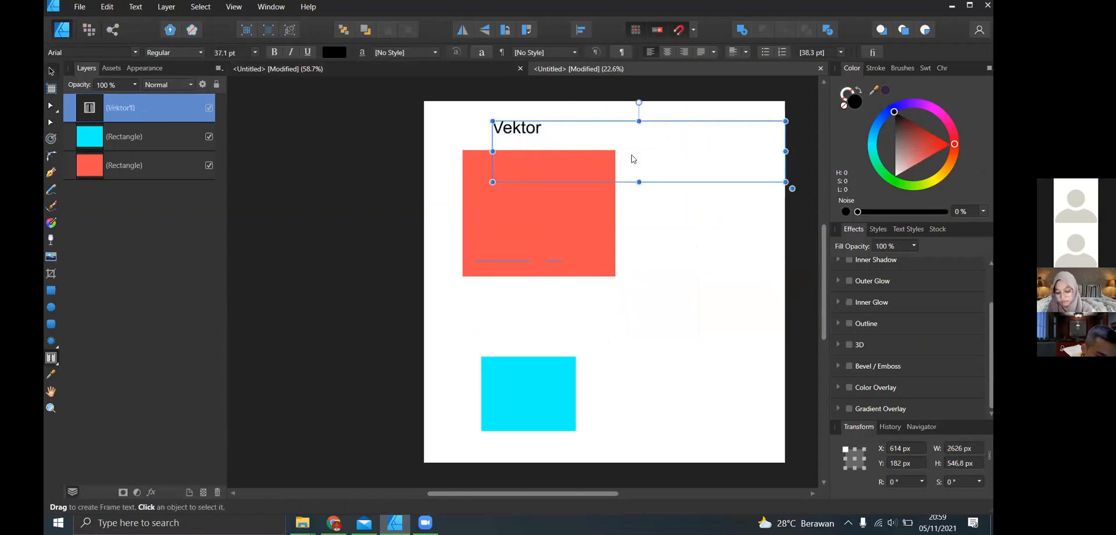
- Narrow the "Vektor" frame to about 748 px, duplicate it toward the page's upper right corner and change the copy's text to "Pixel"
{"action": "mouse_move", "coordinate": [786, 151]}
{"action": "left_mouse_down"}
{"action": "mouse_move", "coordinate": [576, 127]}
{"action": "mouse_move", "coordinate": [620, 141]}
{"action": "mouse_move", "coordinate": [734, 130]}
{"action": "left_mouse_up"}
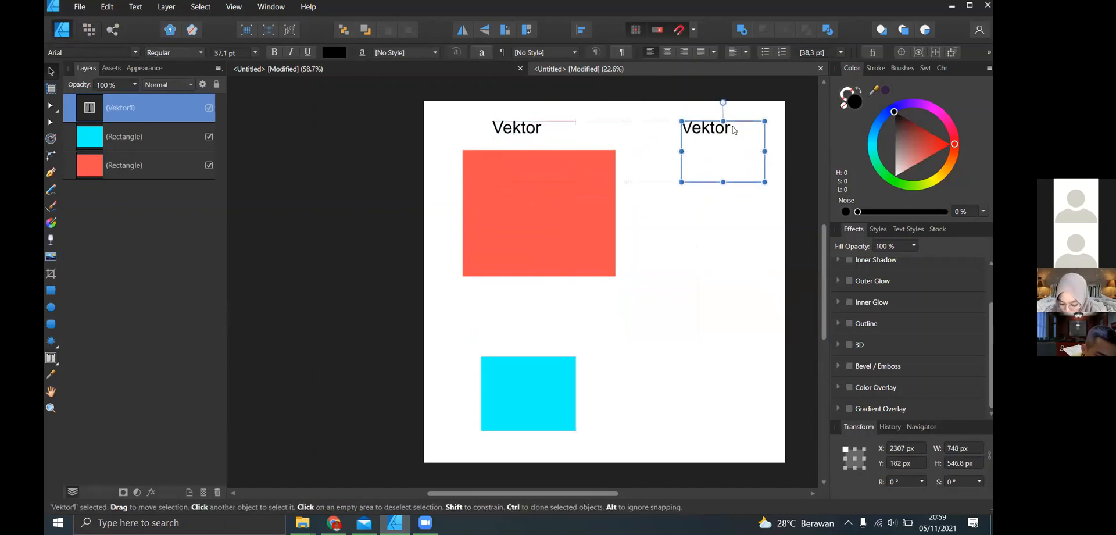
{"action": "double_click", "coordinate": [732, 130]}
{"action": "double_click", "coordinate": [691, 134]}
{"action": "left_click", "coordinate": [680, 134]}
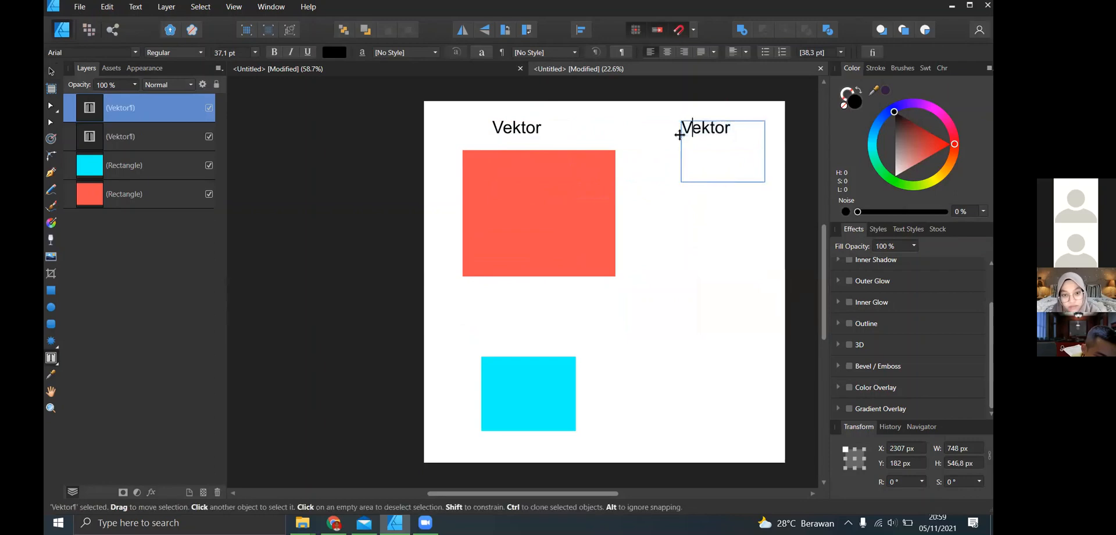
{"action": "type", "text": "Pixel"}
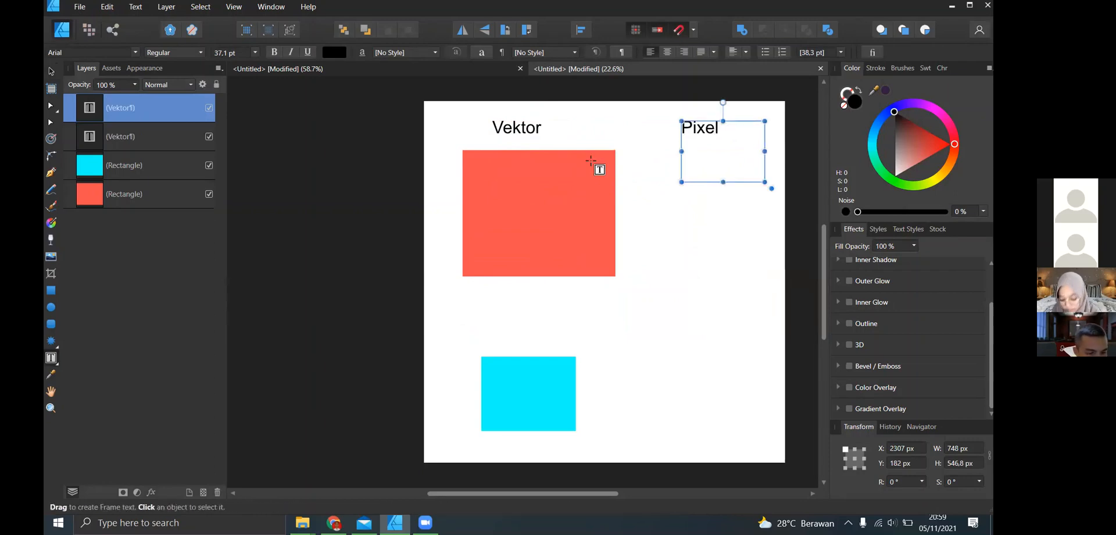
{"action": "left_click", "coordinate": [50, 73]}
{"action": "left_click", "coordinate": [506, 192]}
{"action": "left_click", "coordinate": [751, 122]}
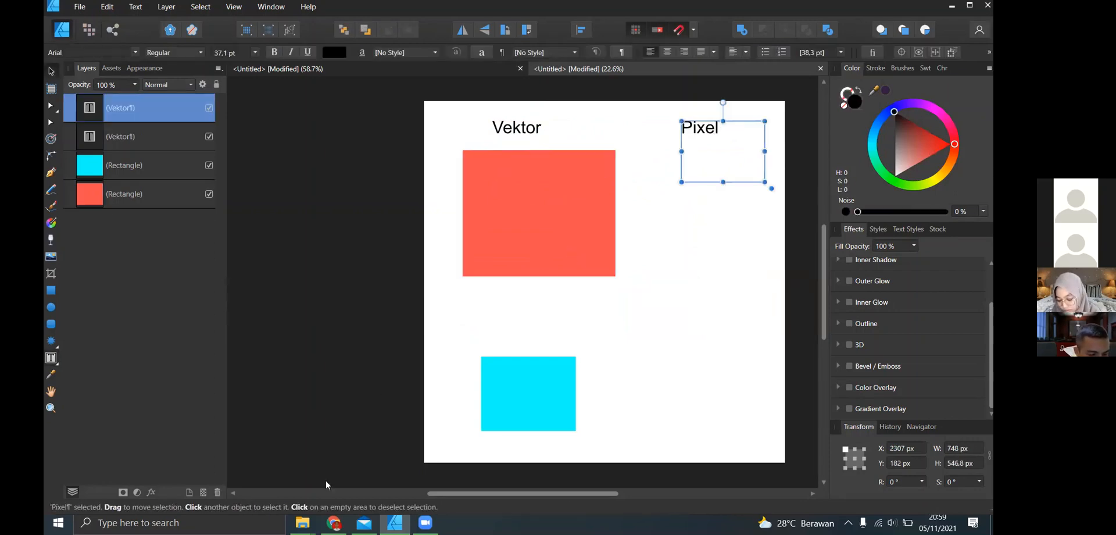
- Try to place the image 3500_4_08 from the Affinity Designer folder below the "Pixel" label
{"action": "left_click", "coordinate": [302, 523]}
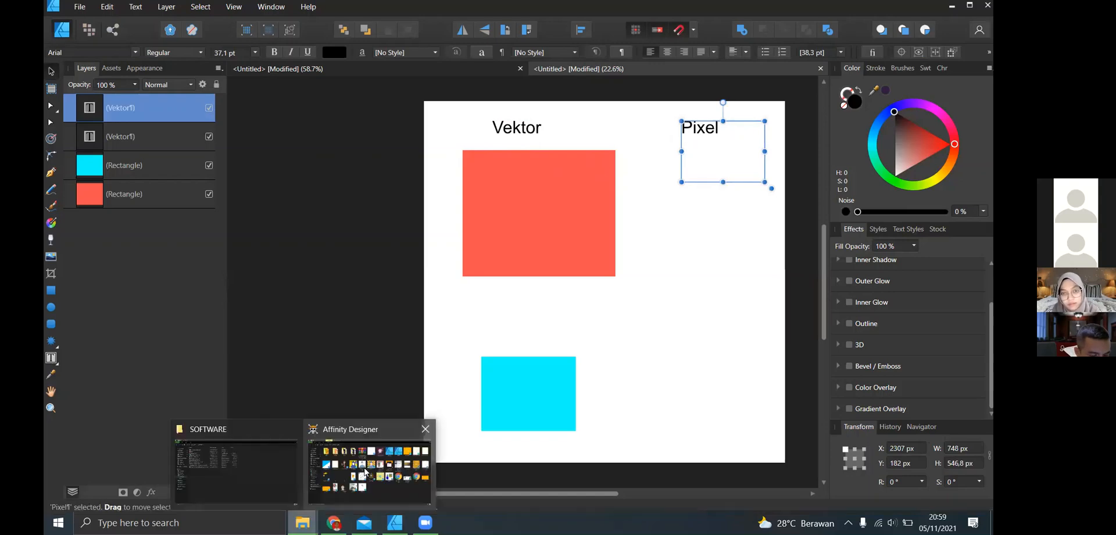
{"action": "left_click", "coordinate": [407, 495]}
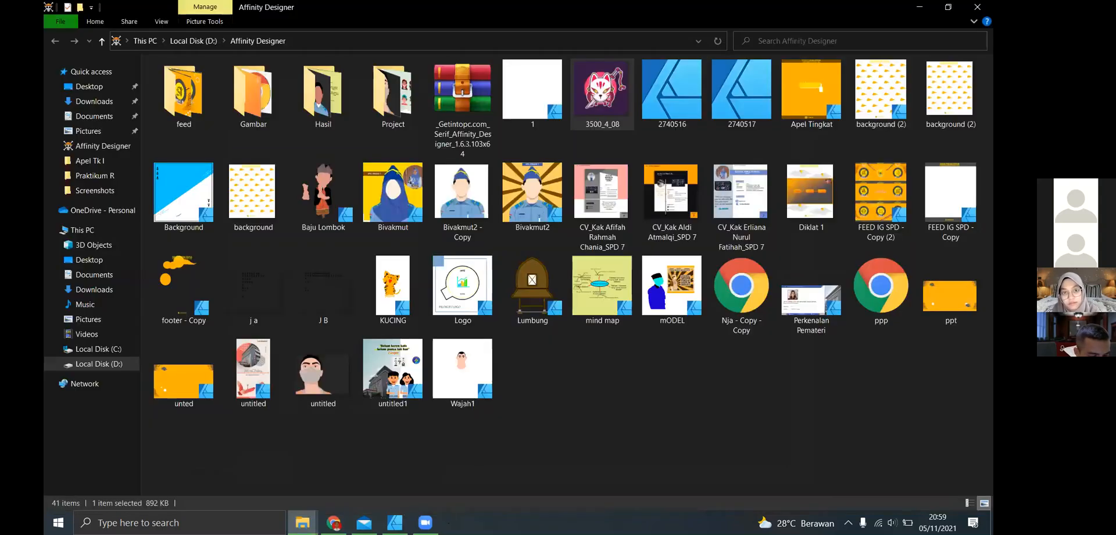
{"action": "left_click_drag", "start_coordinate": [602, 93], "coordinate": [714, 212]}
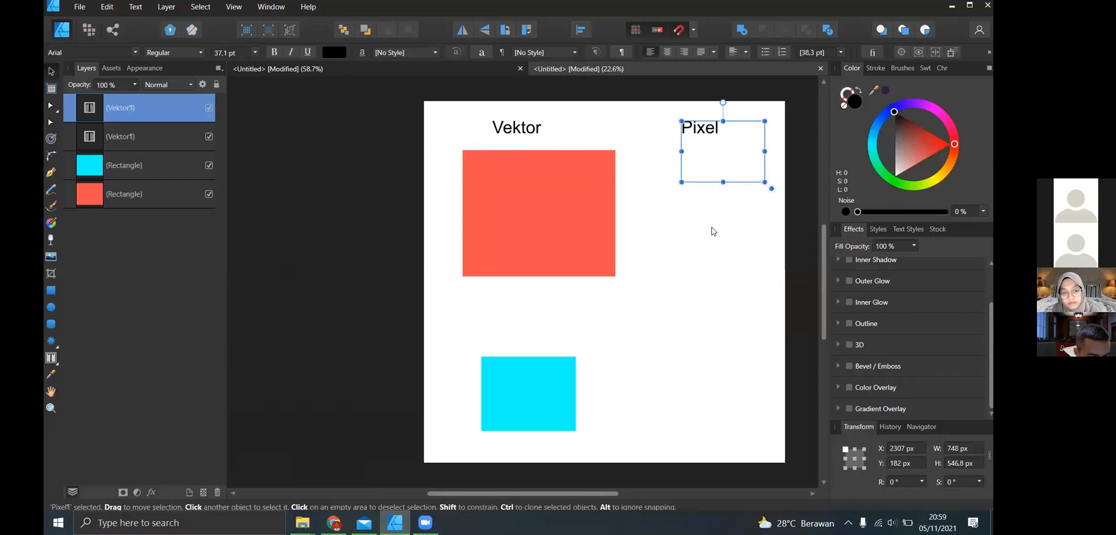
{"action": "left_click_drag", "start_coordinate": [714, 231], "coordinate": [712, 226]}
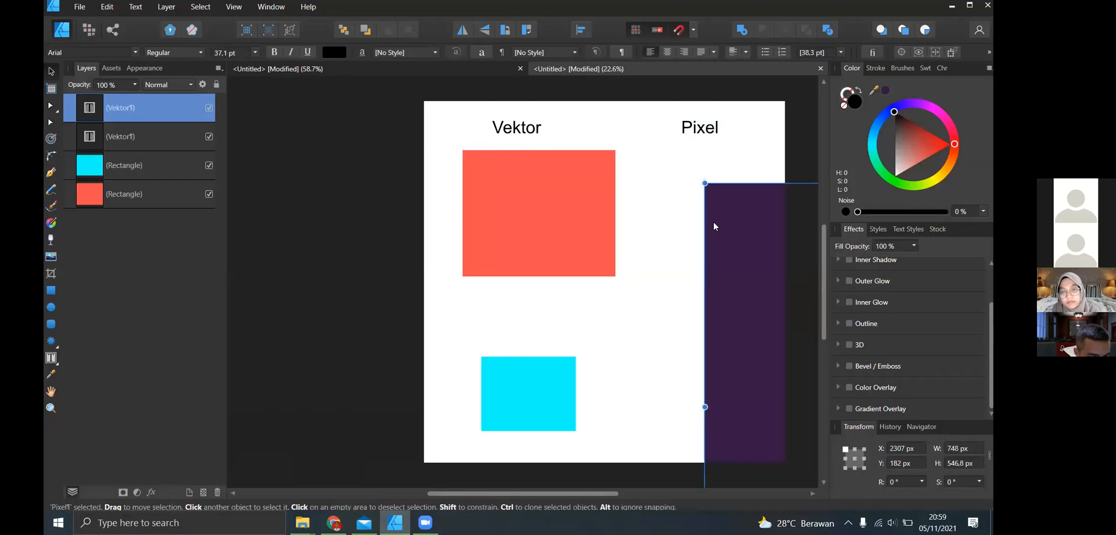
{"action": "key", "text": "ctrl+z"}
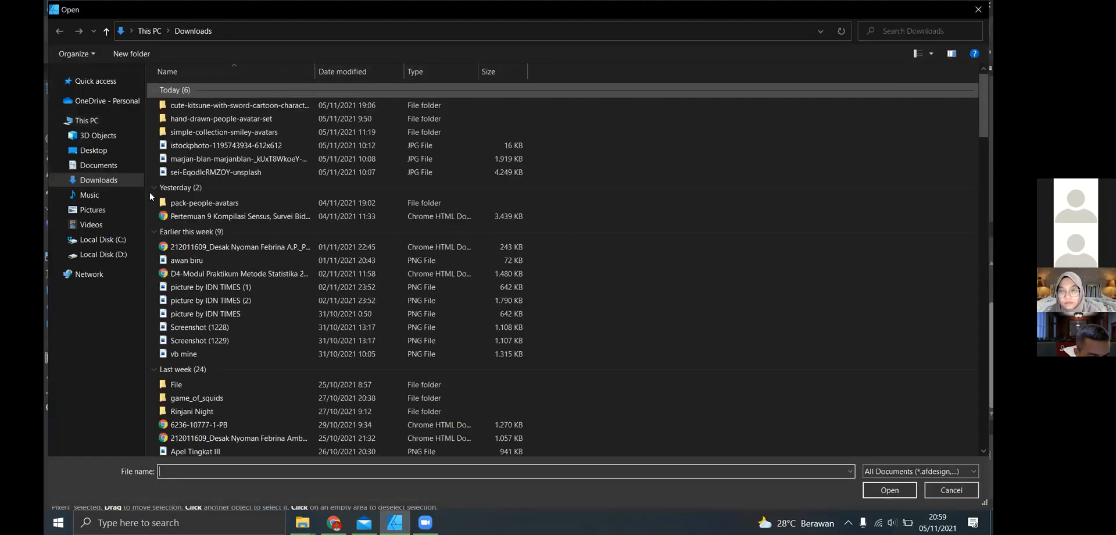
{"action": "left_click", "coordinate": [111, 256]}
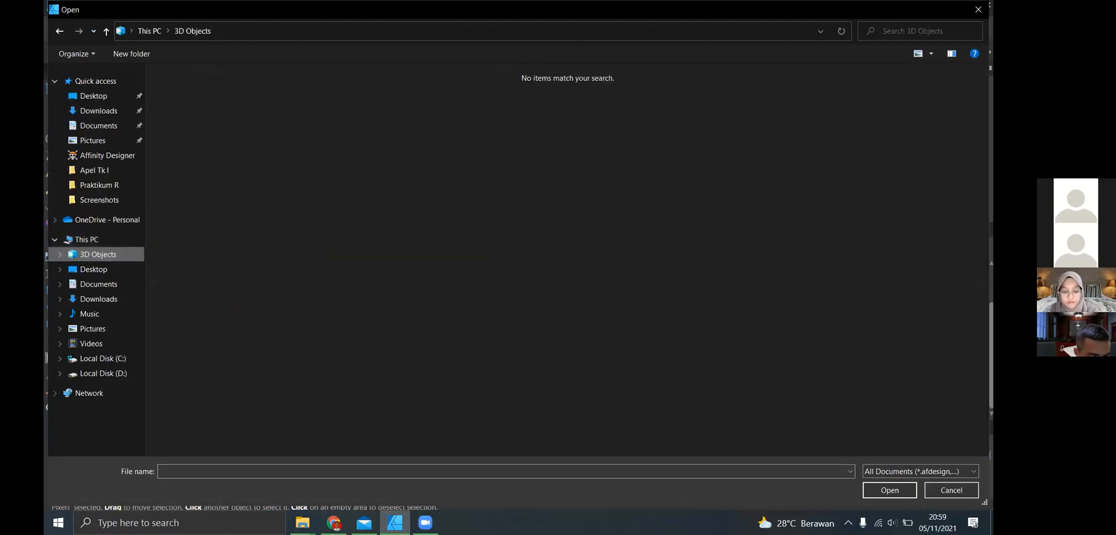
{"action": "left_click", "coordinate": [933, 493]}
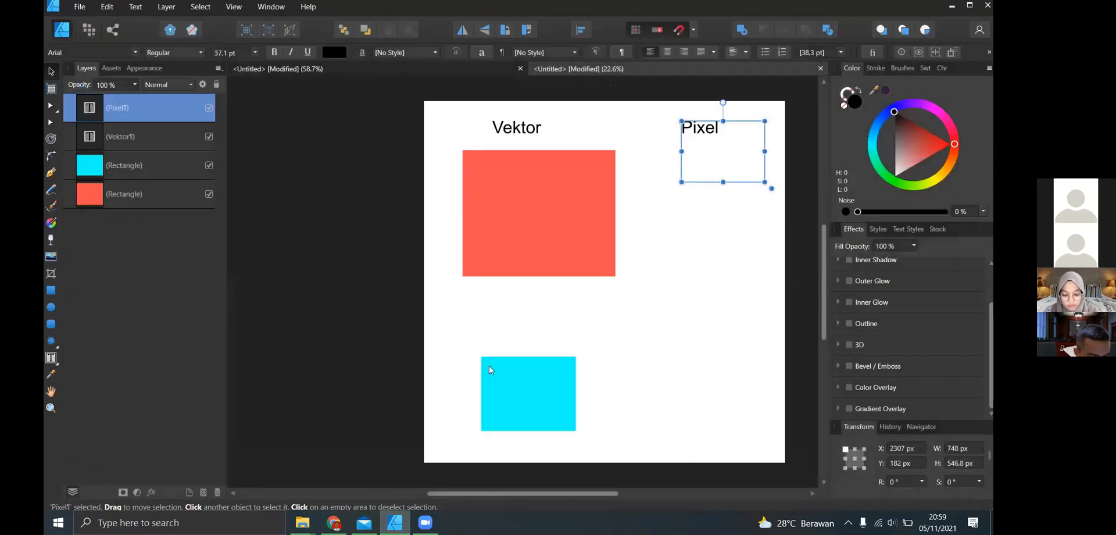
- Place 3500_4_08.jpg below the "Pixel" label and scale it down to about the red rectangle's height
{"action": "left_click", "coordinate": [704, 184]}
{"action": "scroll", "coordinate": [669, 258], "scroll_direction": "down", "scroll_amount": 4}
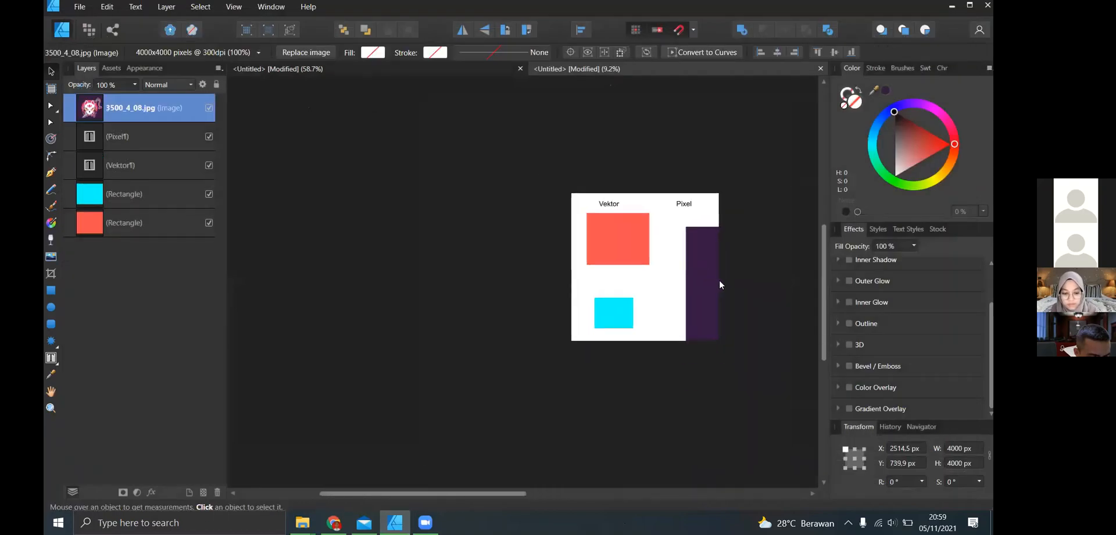
{"action": "scroll", "coordinate": [750, 317], "scroll_direction": "right", "scroll_amount": 3}
{"action": "scroll", "coordinate": [773, 401], "scroll_direction": "down", "scroll_amount": 1}
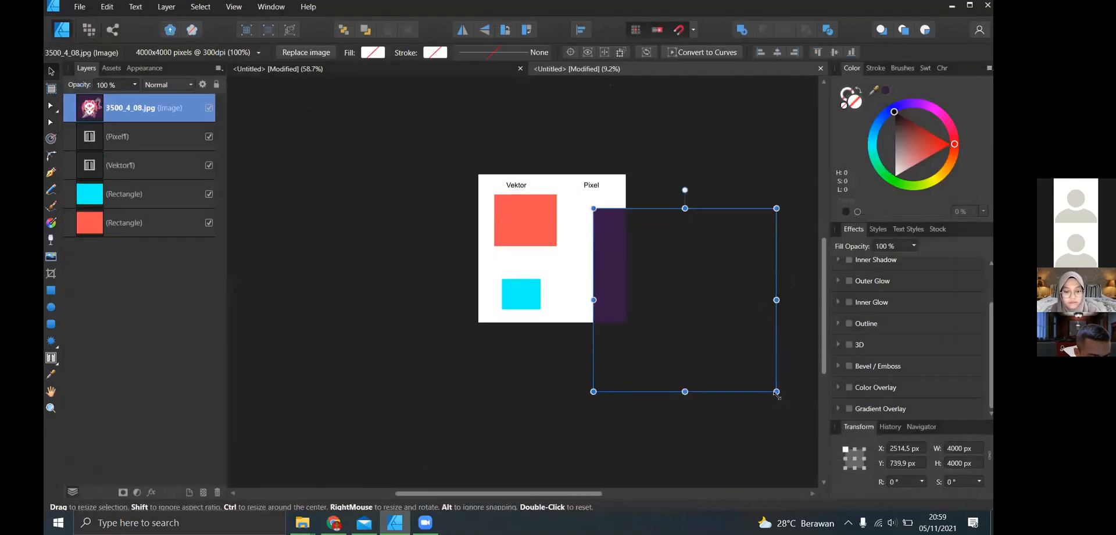
{"action": "left_click_drag", "start_coordinate": [776, 391], "coordinate": [543, 194]}
{"action": "scroll", "coordinate": [606, 223], "scroll_direction": "up", "scroll_amount": 2}
{"action": "scroll", "coordinate": [601, 221], "scroll_direction": "down", "scroll_amount": 1}
{"action": "scroll", "coordinate": [601, 220], "scroll_direction": "up", "scroll_amount": 3}
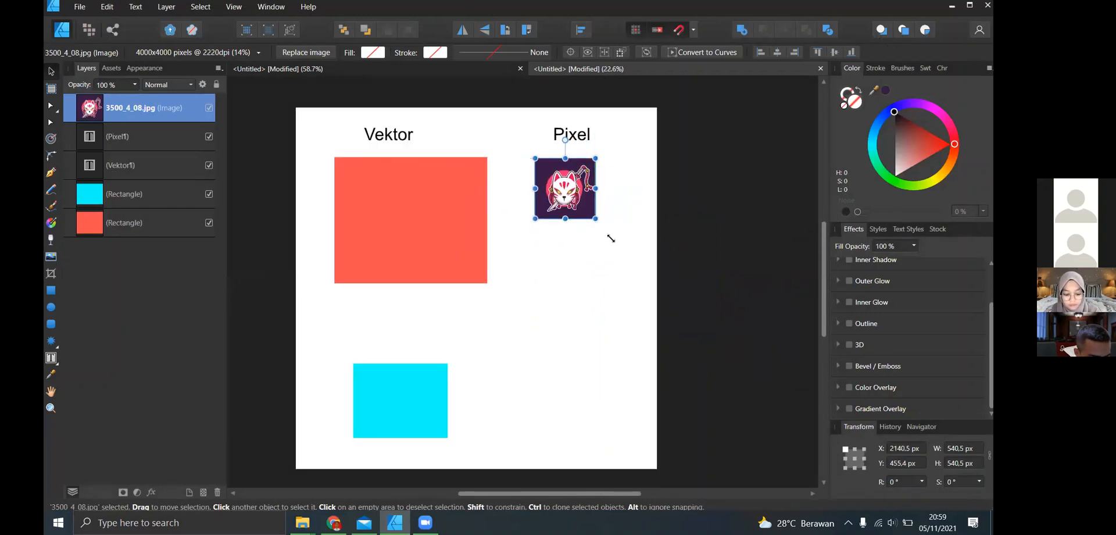
{"action": "left_click_drag", "start_coordinate": [595, 220], "coordinate": [662, 280]}
{"action": "left_click", "coordinate": [677, 221]}
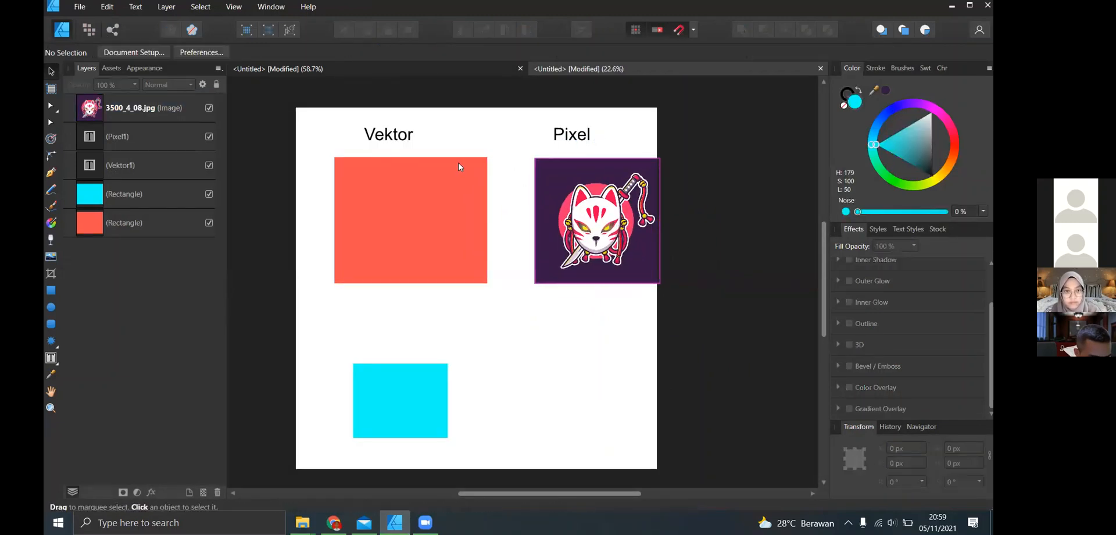
- Examine the red vector rectangle's right edge under the "Vektor" heading at extreme magnification, checking how sharp it stays
{"action": "scroll", "coordinate": [481, 219], "scroll_direction": "up", "scroll_amount": 4}
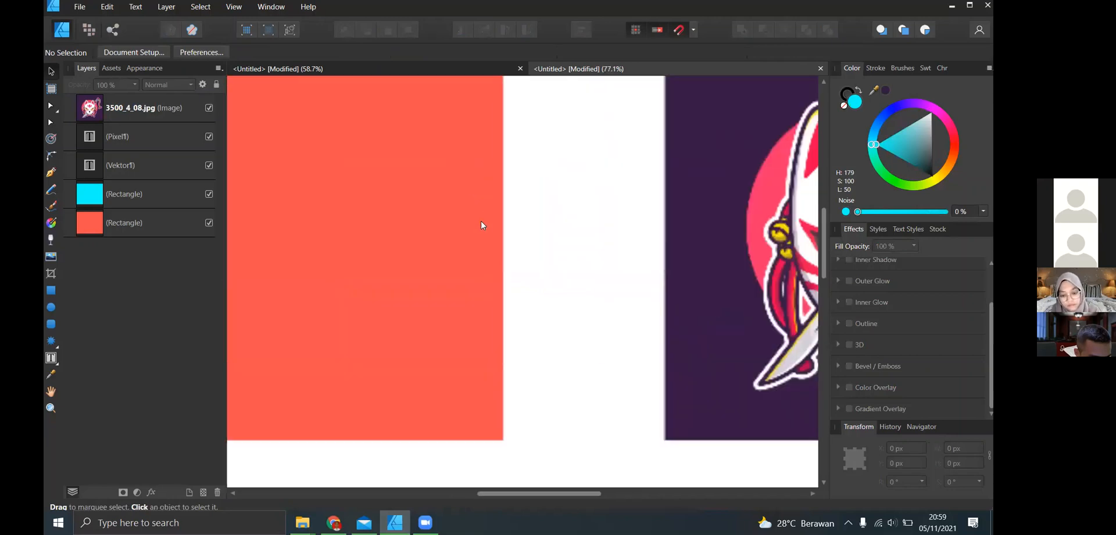
{"action": "scroll", "coordinate": [495, 137], "scroll_direction": "up", "scroll_amount": 6}
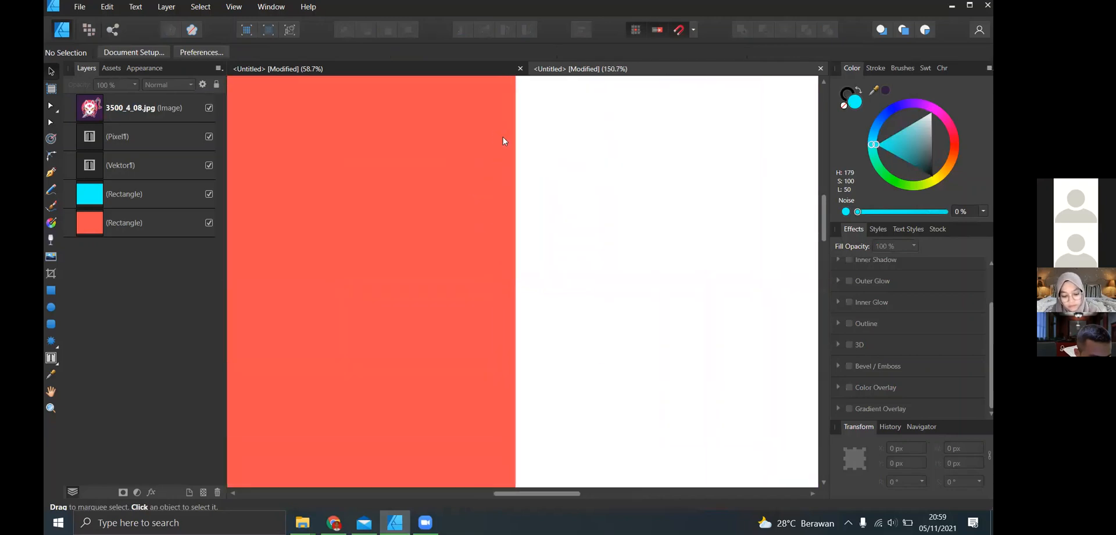
{"action": "scroll", "coordinate": [524, 153], "scroll_direction": "up", "scroll_amount": 6}
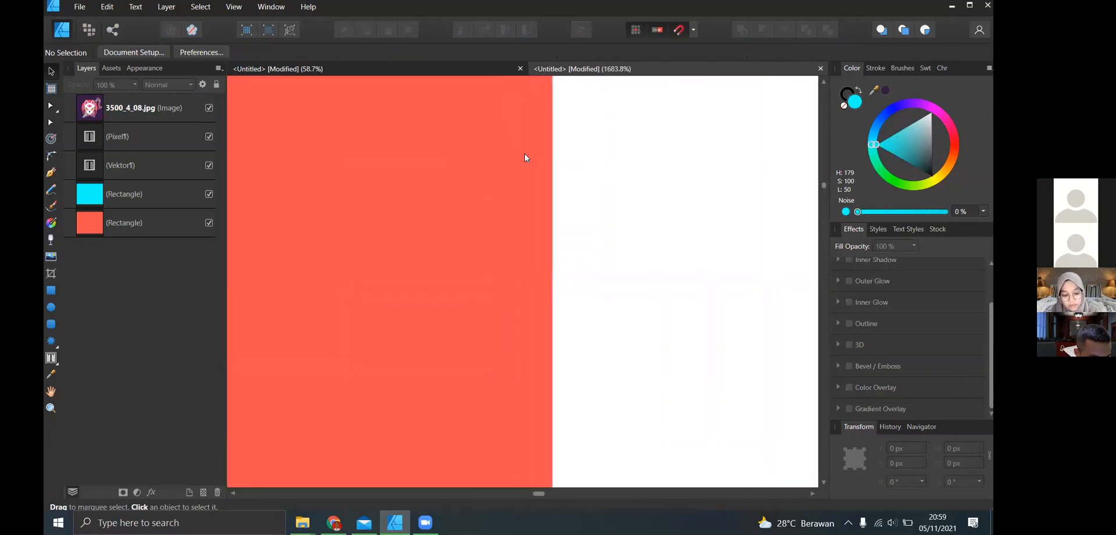
{"action": "scroll", "coordinate": [524, 171], "scroll_direction": "up", "scroll_amount": 4}
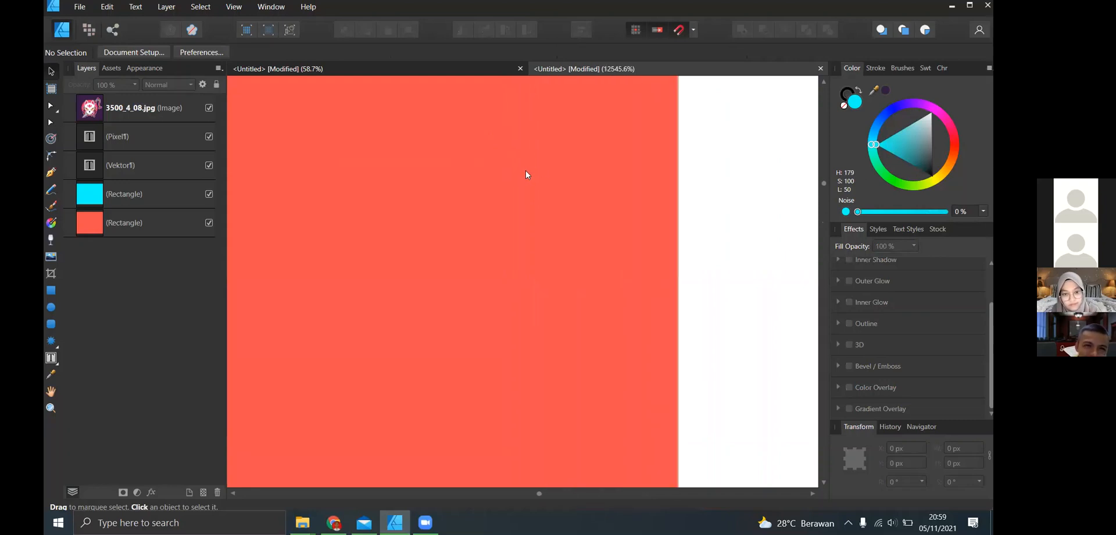
{"action": "scroll", "coordinate": [720, 149], "scroll_direction": "up", "scroll_amount": 3}
{"action": "scroll", "coordinate": [649, 172], "scroll_direction": "up", "scroll_amount": 3}
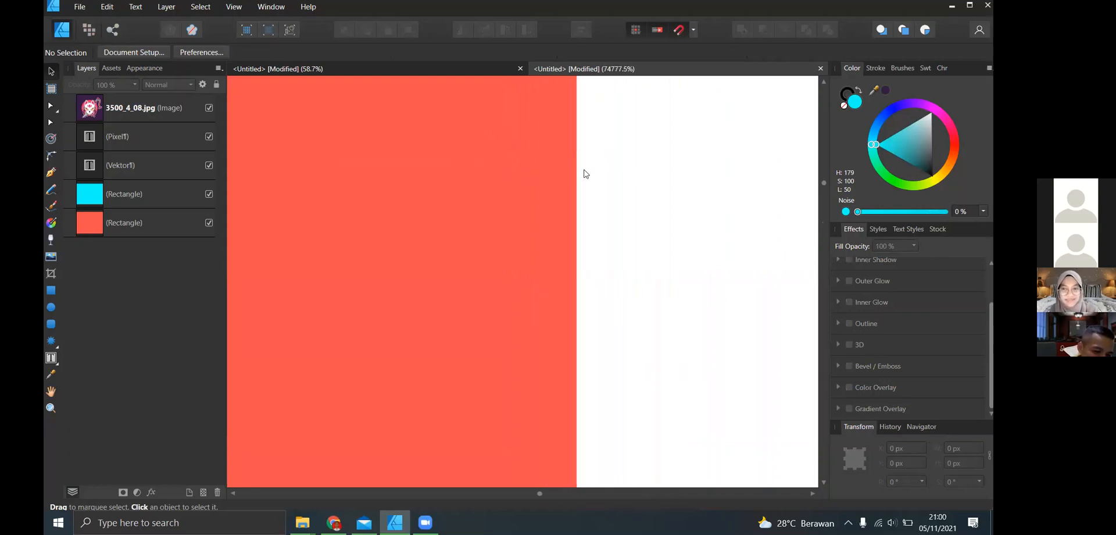
{"action": "scroll", "coordinate": [656, 198], "scroll_direction": "up", "scroll_amount": 2}
{"action": "scroll", "coordinate": [531, 173], "scroll_direction": "up", "scroll_amount": 4}
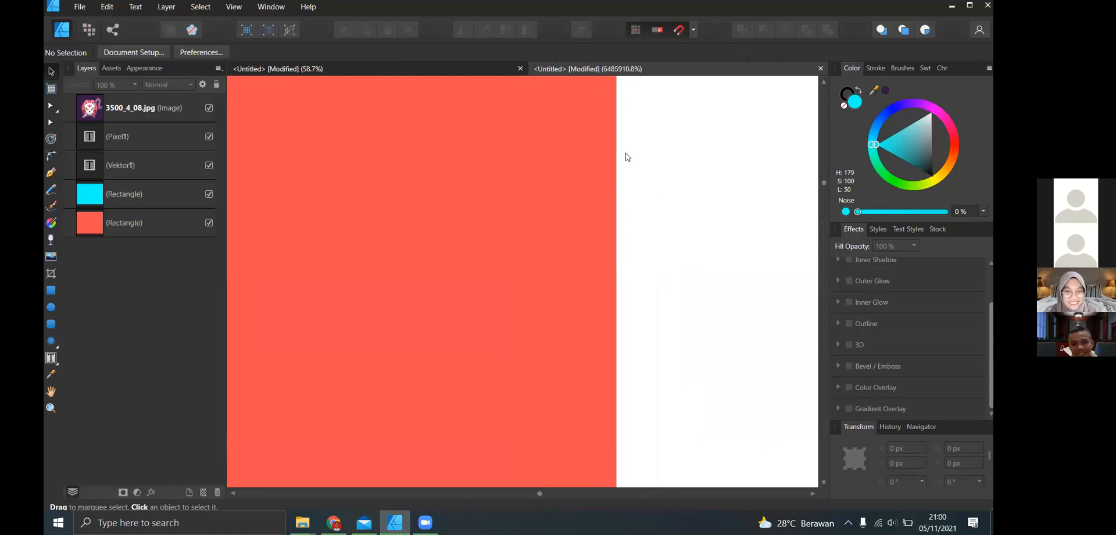
{"action": "scroll", "coordinate": [615, 186], "scroll_direction": "down", "scroll_amount": 1}
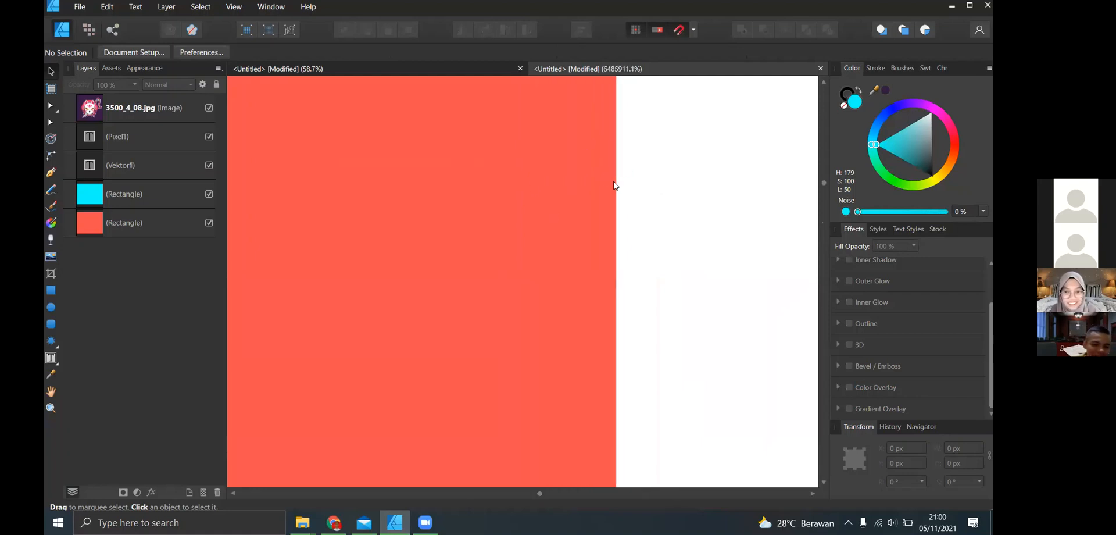
{"action": "scroll", "coordinate": [615, 186], "scroll_direction": "up", "scroll_amount": 2}
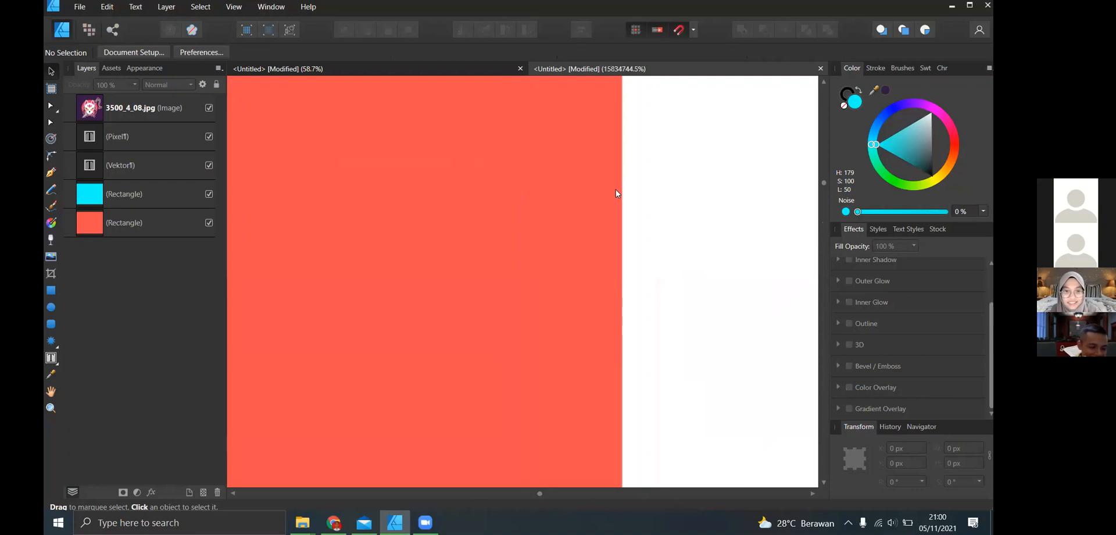
{"action": "scroll", "coordinate": [617, 195], "scroll_direction": "down", "scroll_amount": 10}
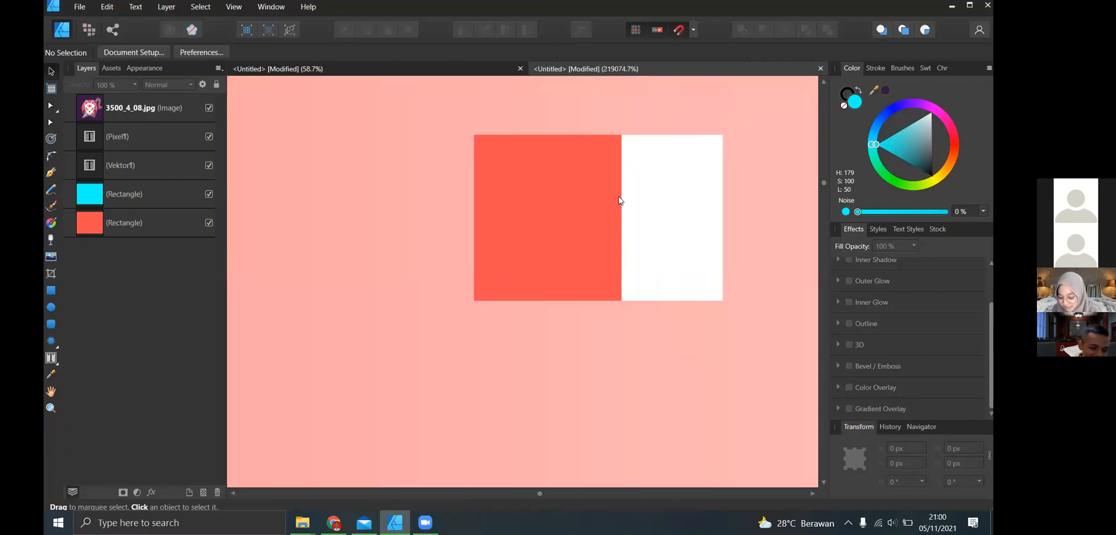
{"action": "scroll", "coordinate": [616, 191], "scroll_direction": "up", "scroll_amount": 2}
{"action": "scroll", "coordinate": [615, 190], "scroll_direction": "down", "scroll_amount": 13}
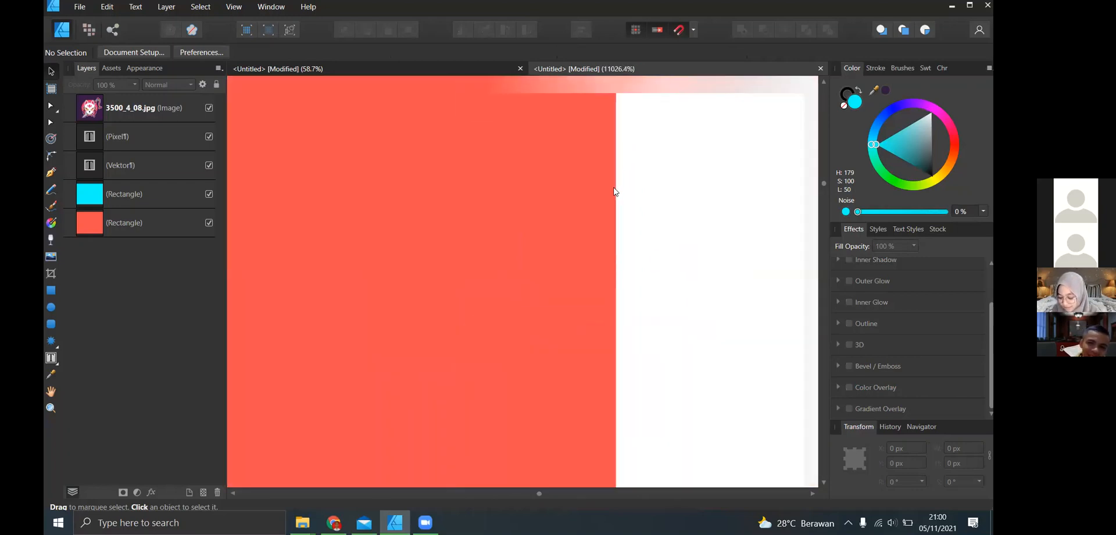
{"action": "scroll", "coordinate": [614, 191], "scroll_direction": "down", "scroll_amount": 10}
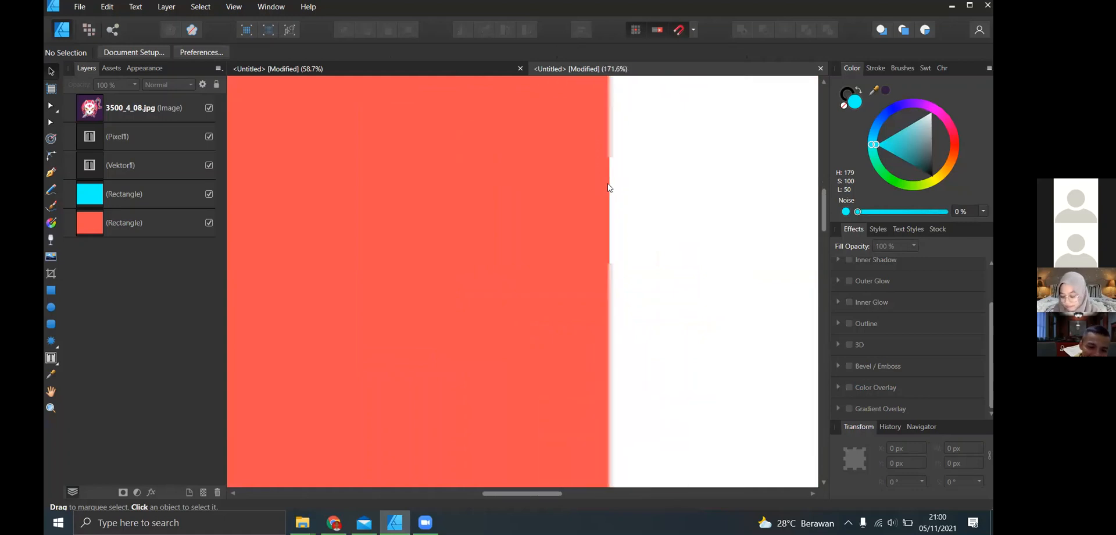
{"action": "scroll", "coordinate": [608, 186], "scroll_direction": "down", "scroll_amount": 3}
{"action": "scroll", "coordinate": [611, 187], "scroll_direction": "down", "scroll_amount": 3}
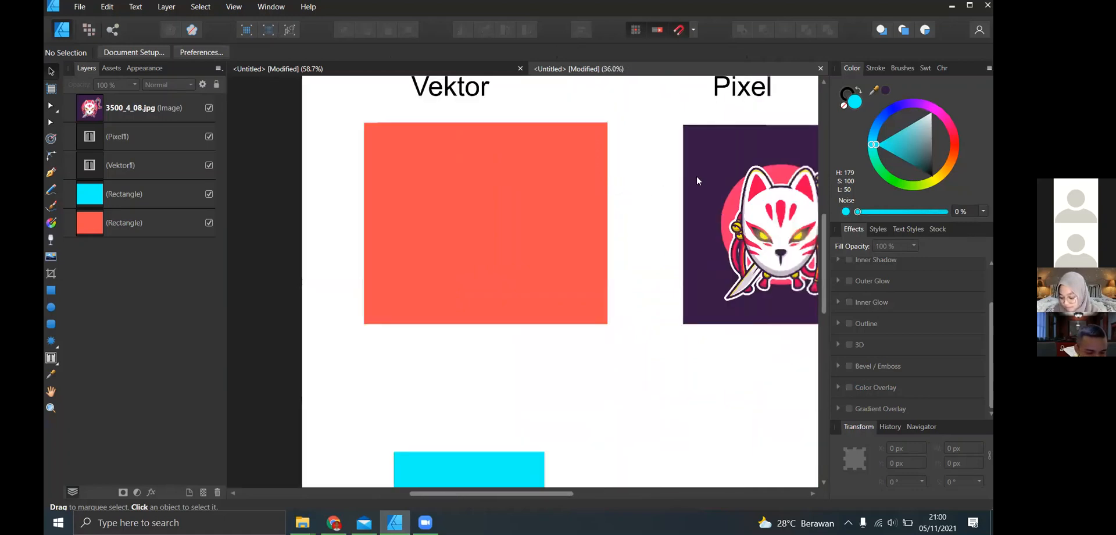
- Examine the edges of the fox mask in the 3500_4_08.jpg image at high magnification, down to its individual pixels
{"action": "scroll", "coordinate": [697, 178], "scroll_direction": "up", "scroll_amount": 3}
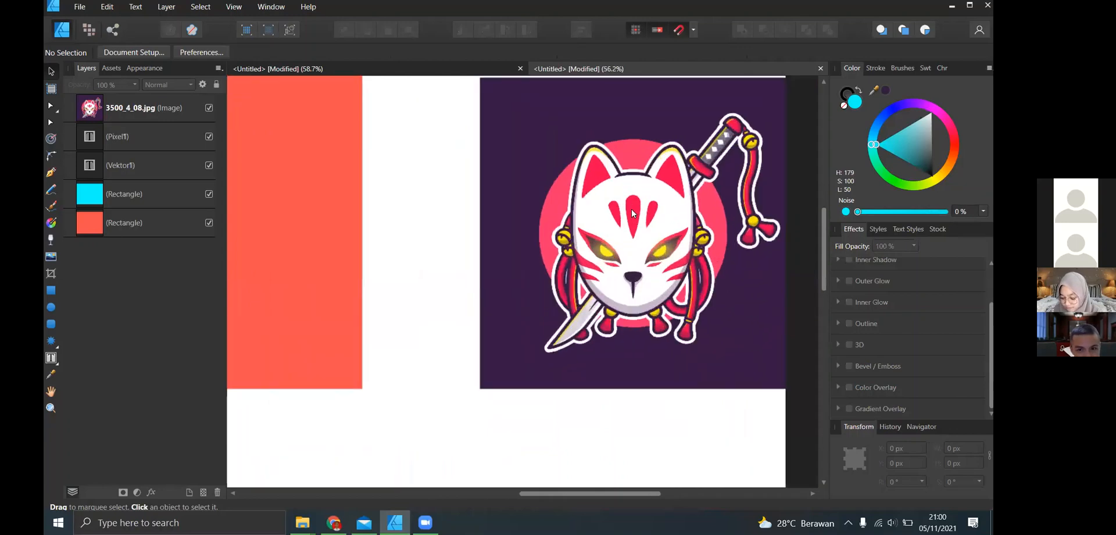
{"action": "scroll", "coordinate": [632, 213], "scroll_direction": "up", "scroll_amount": 10}
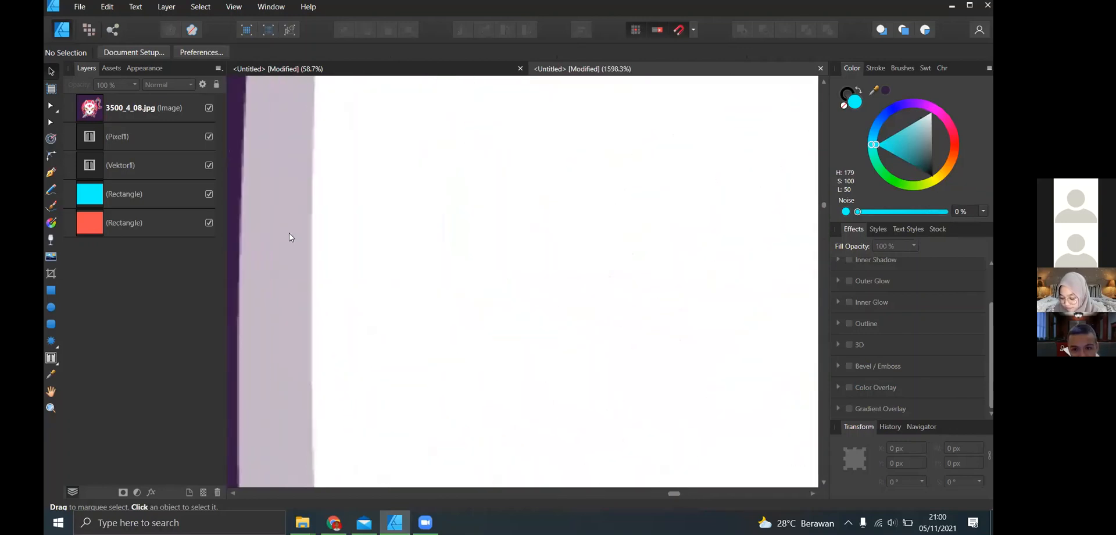
{"action": "scroll", "coordinate": [289, 237], "scroll_direction": "up", "scroll_amount": 5}
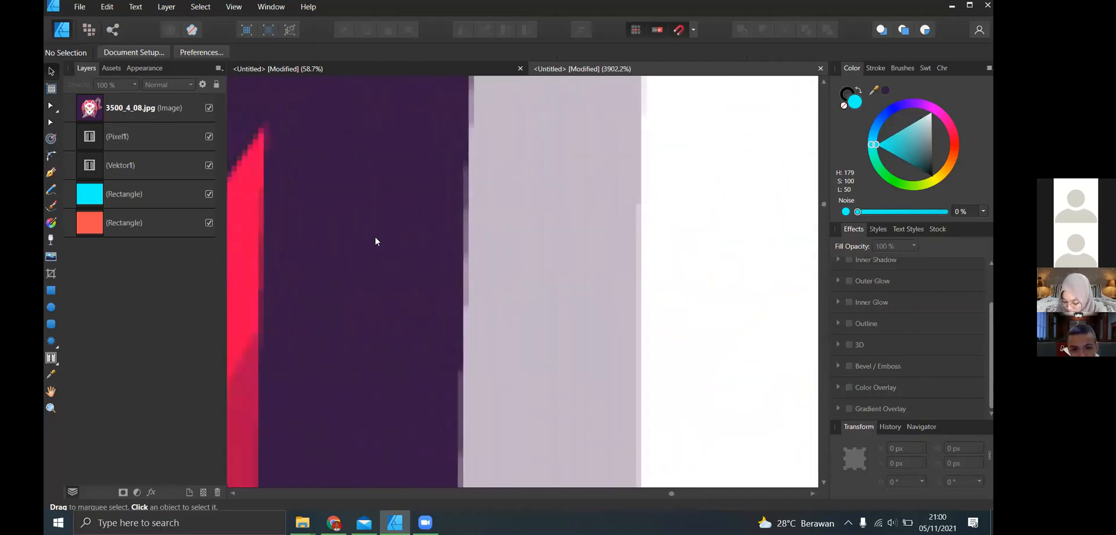
{"action": "scroll", "coordinate": [471, 225], "scroll_direction": "up", "scroll_amount": 4}
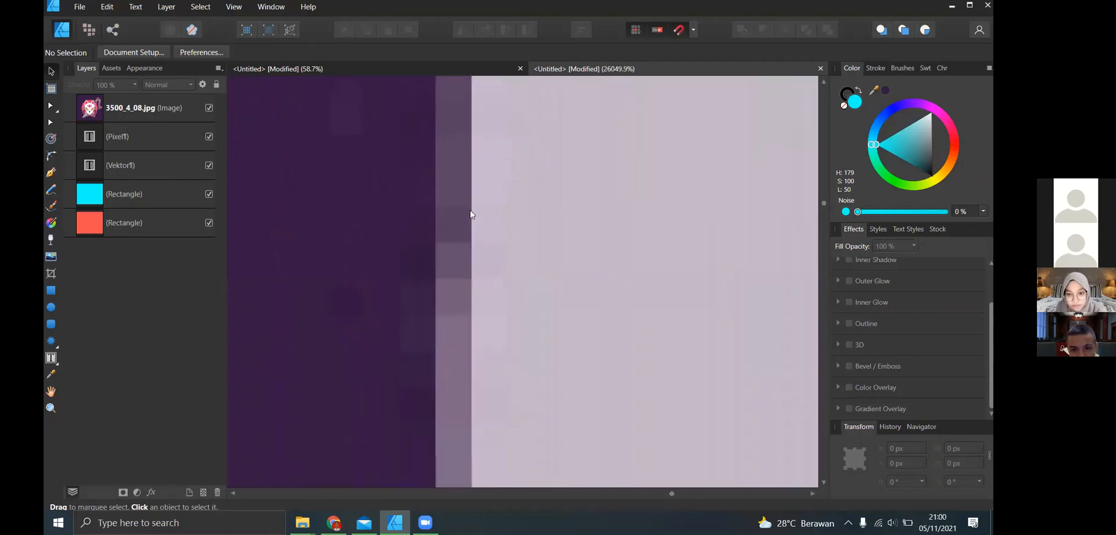
{"action": "scroll", "coordinate": [370, 235], "scroll_direction": "up", "scroll_amount": 4}
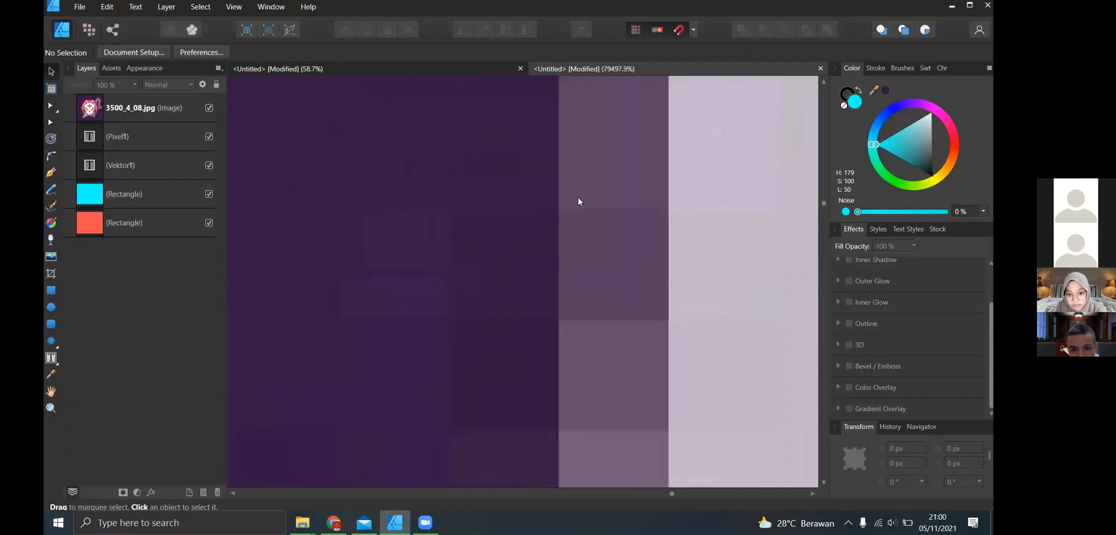
{"action": "scroll", "coordinate": [586, 201], "scroll_direction": "down", "scroll_amount": 3}
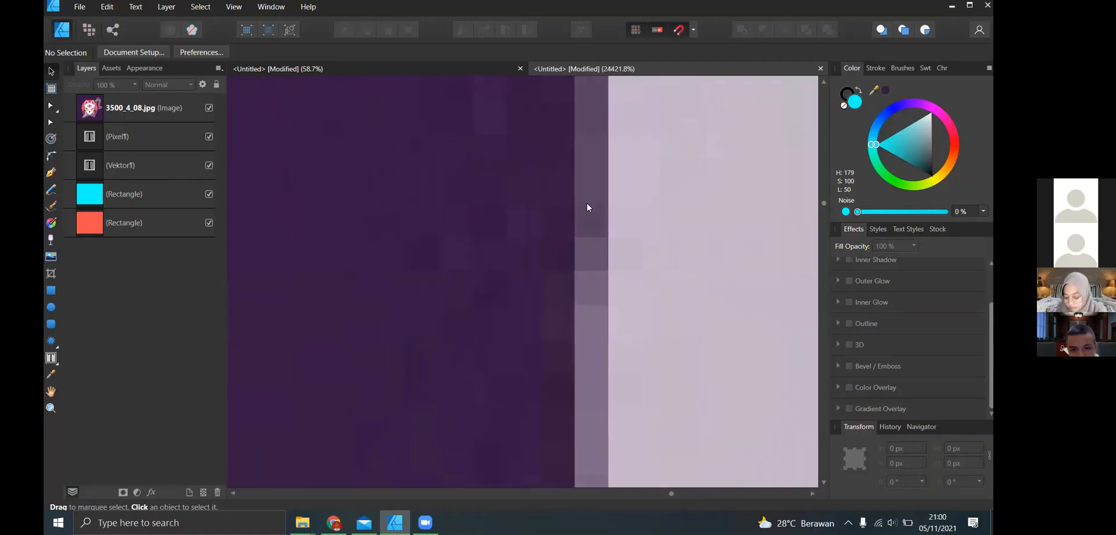
{"action": "scroll", "coordinate": [587, 203], "scroll_direction": "down", "scroll_amount": 10}
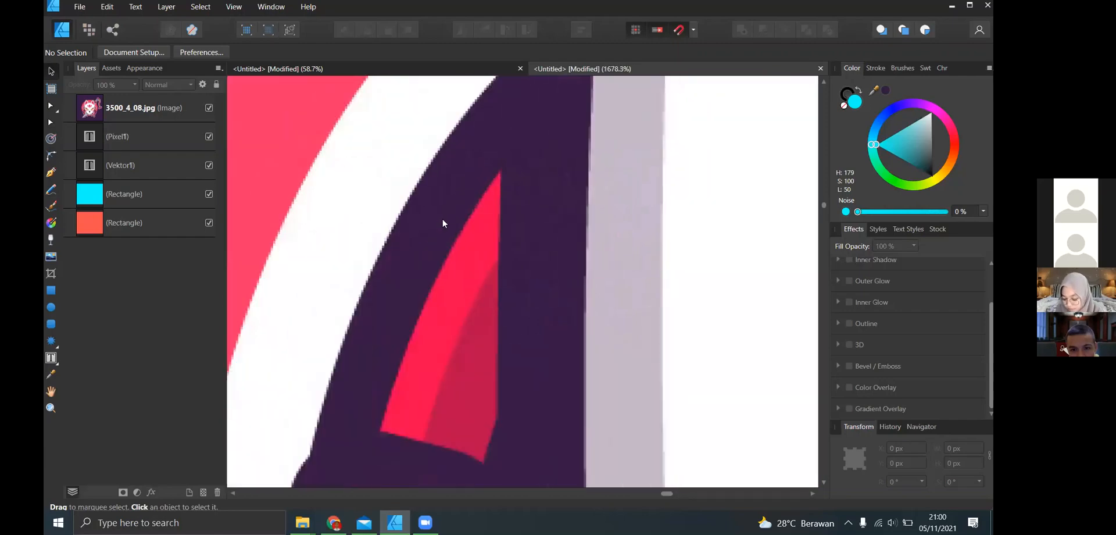
{"action": "scroll", "coordinate": [443, 224], "scroll_direction": "down", "scroll_amount": 6}
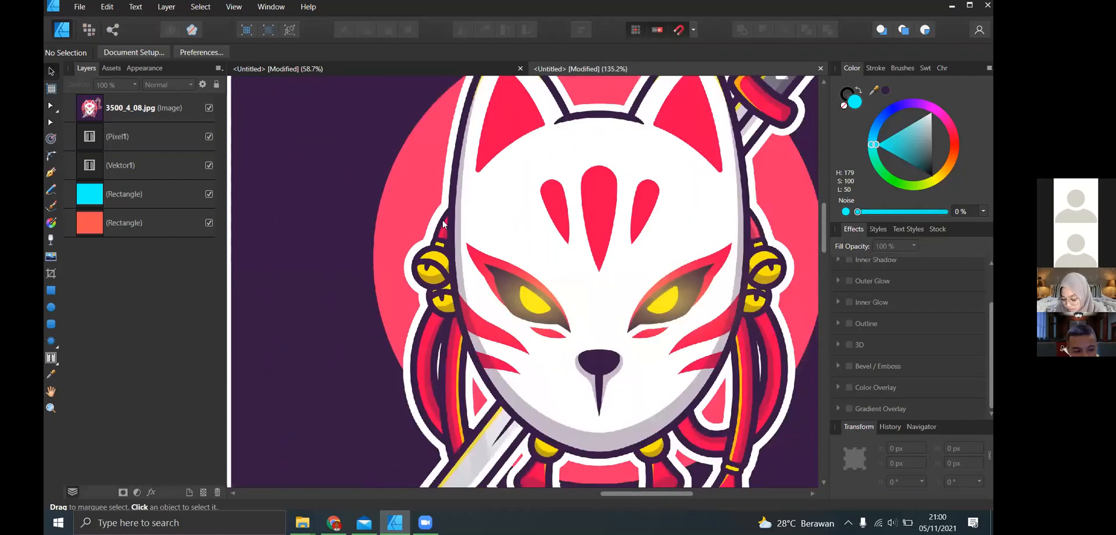
{"action": "scroll", "coordinate": [443, 224], "scroll_direction": "right", "scroll_amount": 3}
{"action": "scroll", "coordinate": [443, 224], "scroll_direction": "left", "scroll_amount": 5}
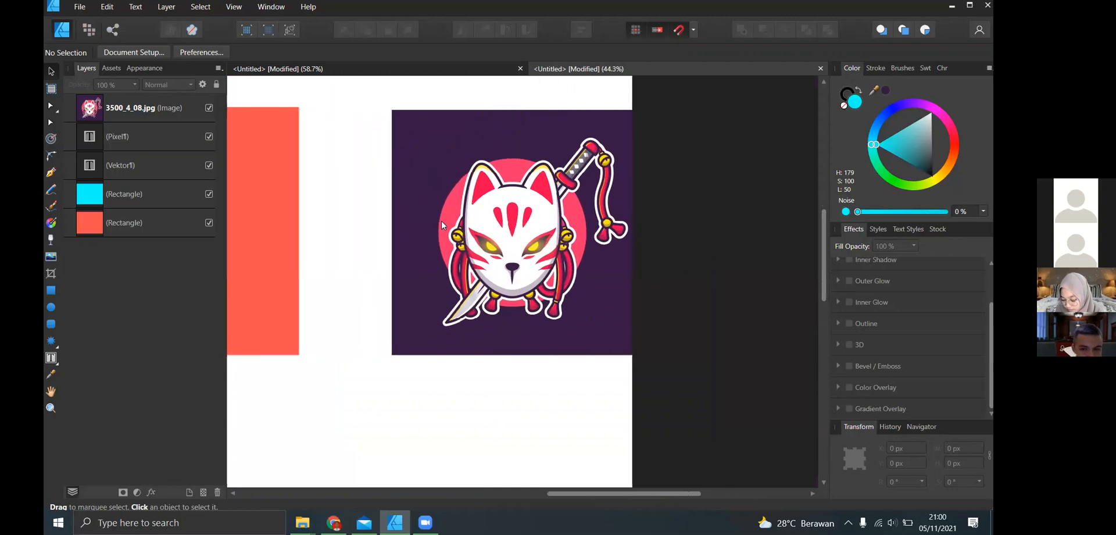
- Delete the red rectangle and the "Vektor" and "Pixel" text frames from the page
{"action": "scroll", "coordinate": [441, 225], "scroll_direction": "left", "scroll_amount": 3}
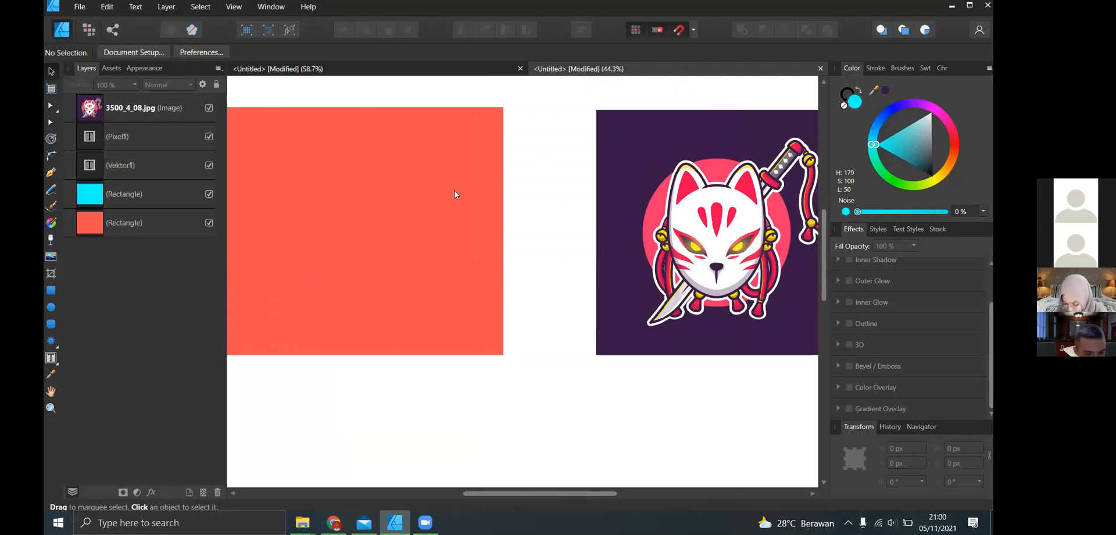
{"action": "scroll", "coordinate": [454, 190], "scroll_direction": "up", "scroll_amount": 1}
{"action": "scroll", "coordinate": [455, 191], "scroll_direction": "left", "scroll_amount": 1}
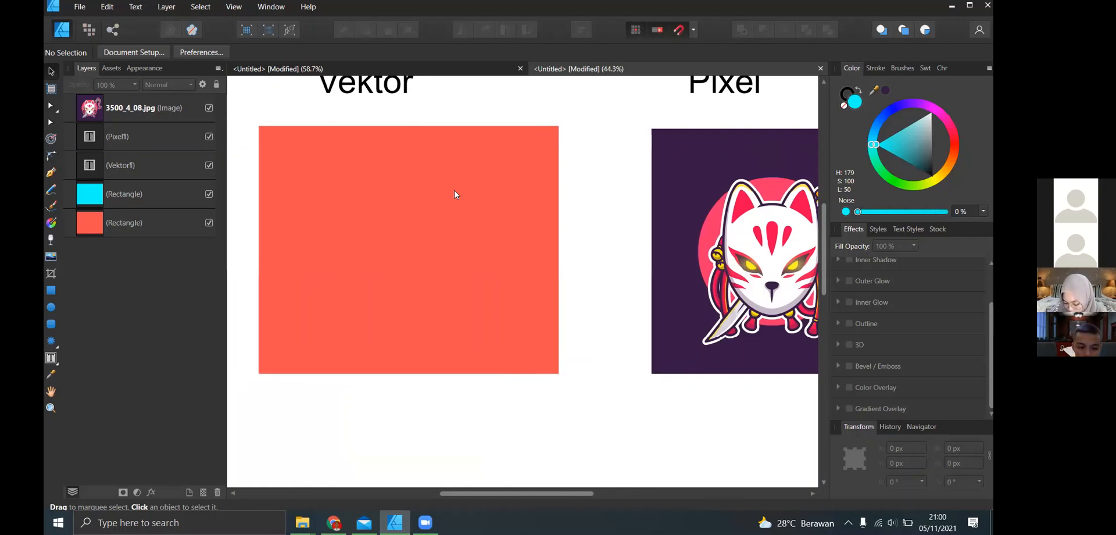
{"action": "scroll", "coordinate": [608, 149], "scroll_direction": "up", "scroll_amount": 2}
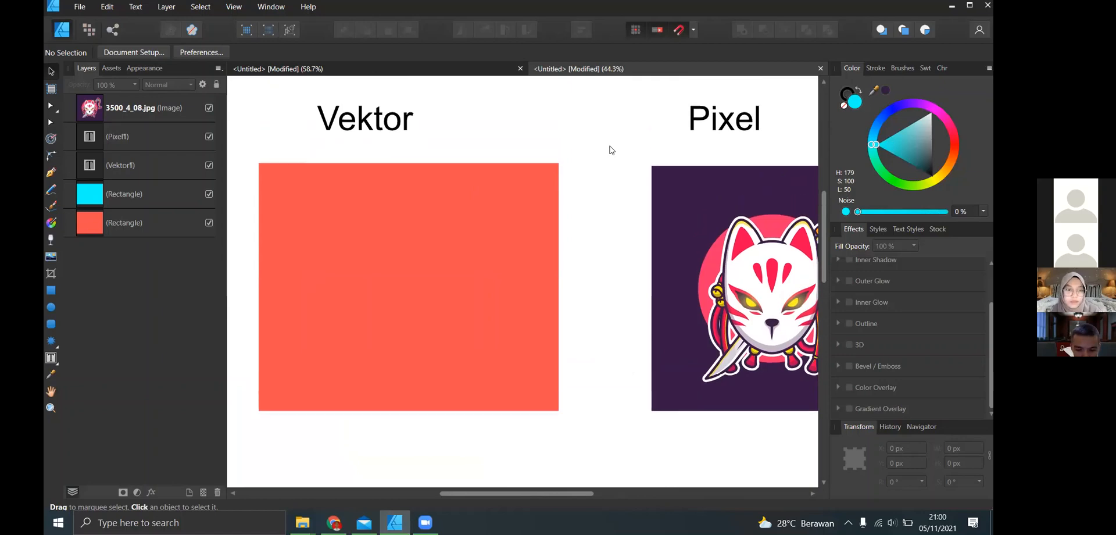
{"action": "scroll", "coordinate": [599, 177], "scroll_direction": "left", "scroll_amount": 2}
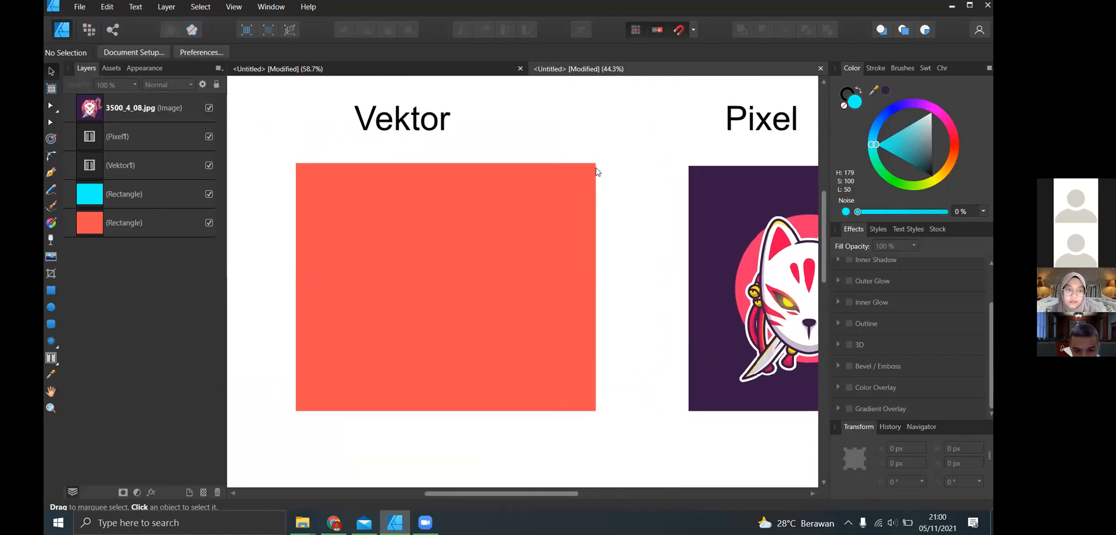
{"action": "scroll", "coordinate": [598, 170], "scroll_direction": "up", "scroll_amount": 6}
{"action": "scroll", "coordinate": [584, 203], "scroll_direction": "down", "scroll_amount": 4}
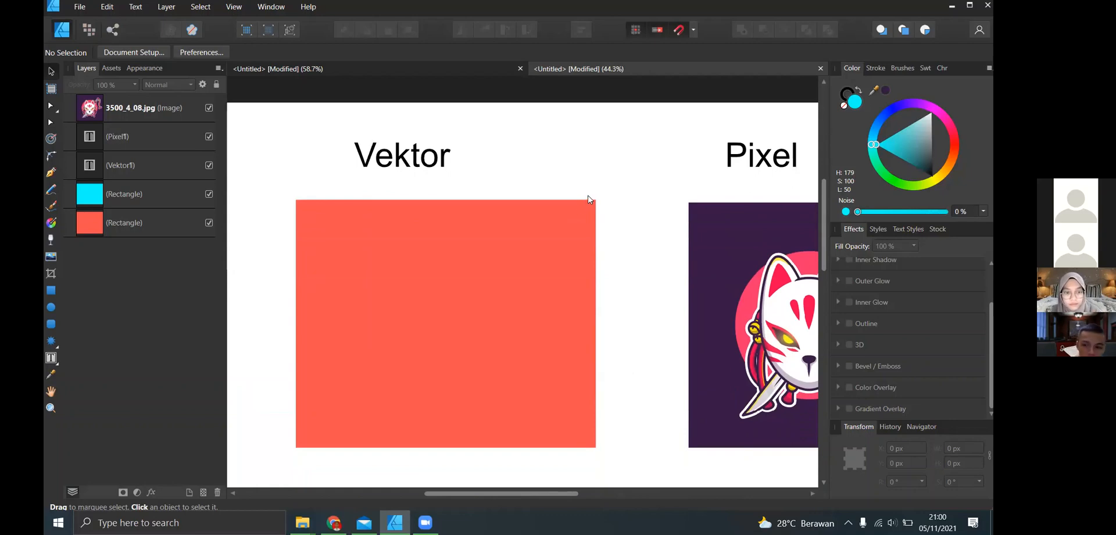
{"action": "left_click", "coordinate": [541, 227]}
{"action": "key", "text": "Delete"}
{"action": "left_click", "coordinate": [447, 157]}
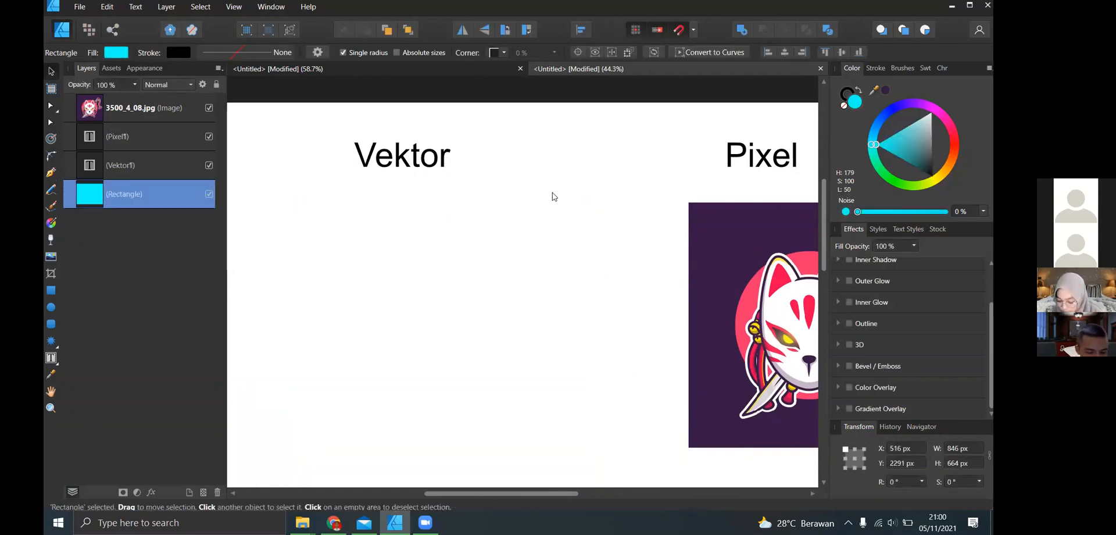
{"action": "key", "text": "Delete"}
{"action": "left_click", "coordinate": [732, 163]}
{"action": "key", "text": "Delete"}
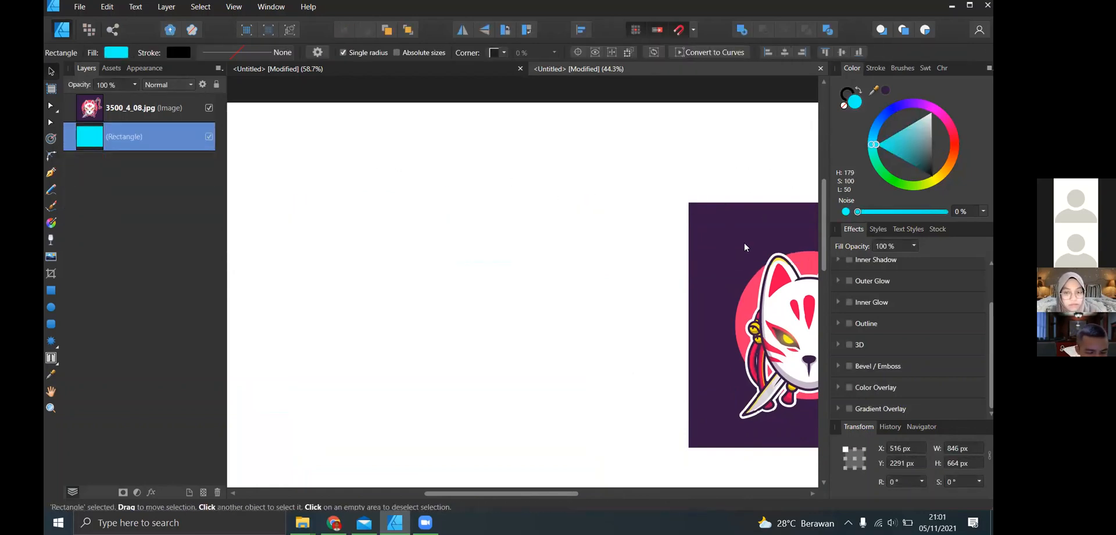
- Delete the 3500_4_08.jpg image and the cyan rectangle, leaving the page empty
{"action": "left_click", "coordinate": [743, 245]}
{"action": "scroll", "coordinate": [714, 264], "scroll_direction": "down", "scroll_amount": 4}
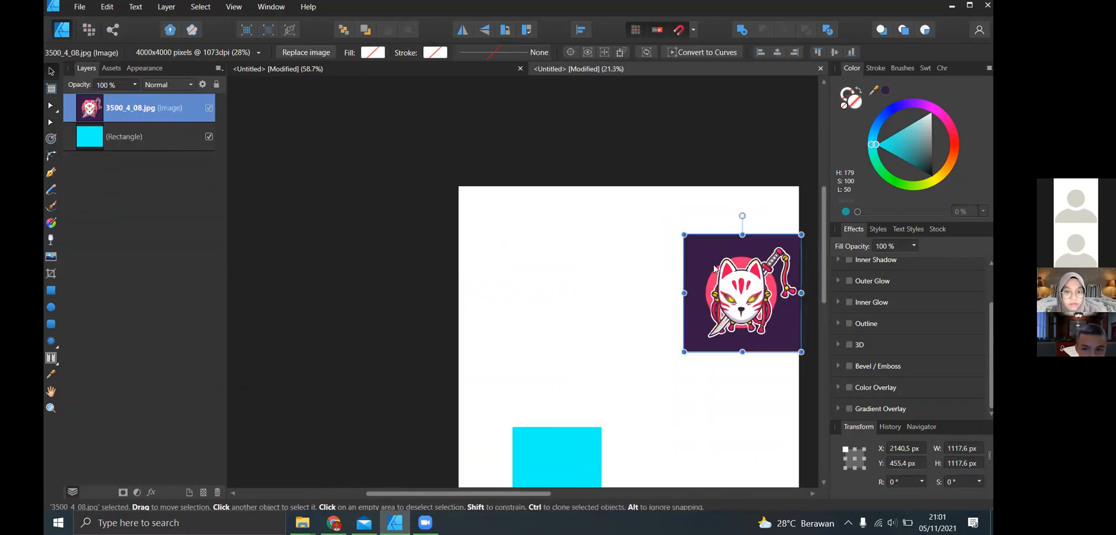
{"action": "key", "text": "Delete"}
{"action": "scroll", "coordinate": [620, 401], "scroll_direction": "down", "scroll_amount": 3}
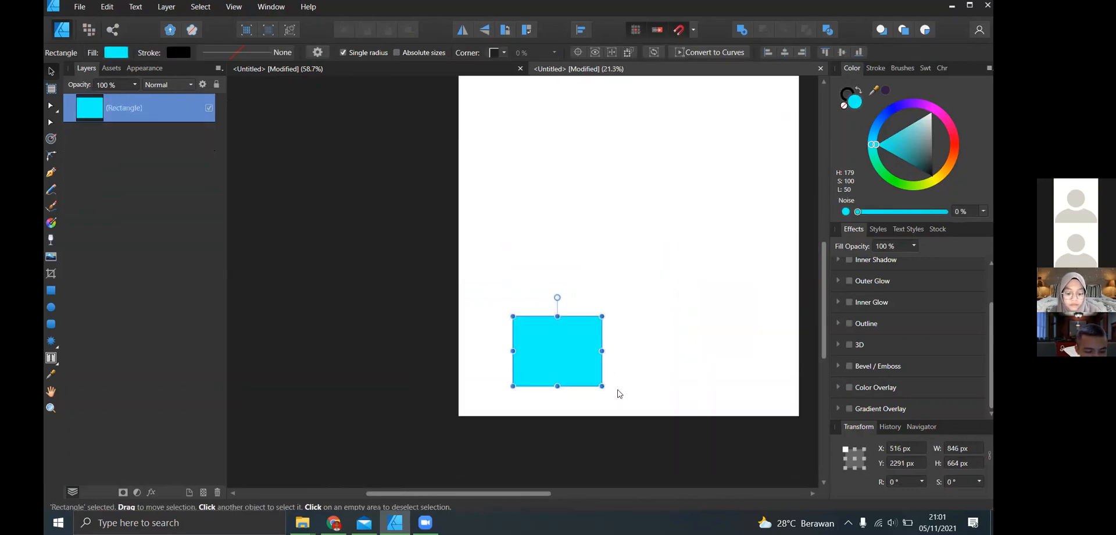
{"action": "key", "text": "Delete"}
{"action": "scroll", "coordinate": [611, 267], "scroll_direction": "up", "scroll_amount": 2}
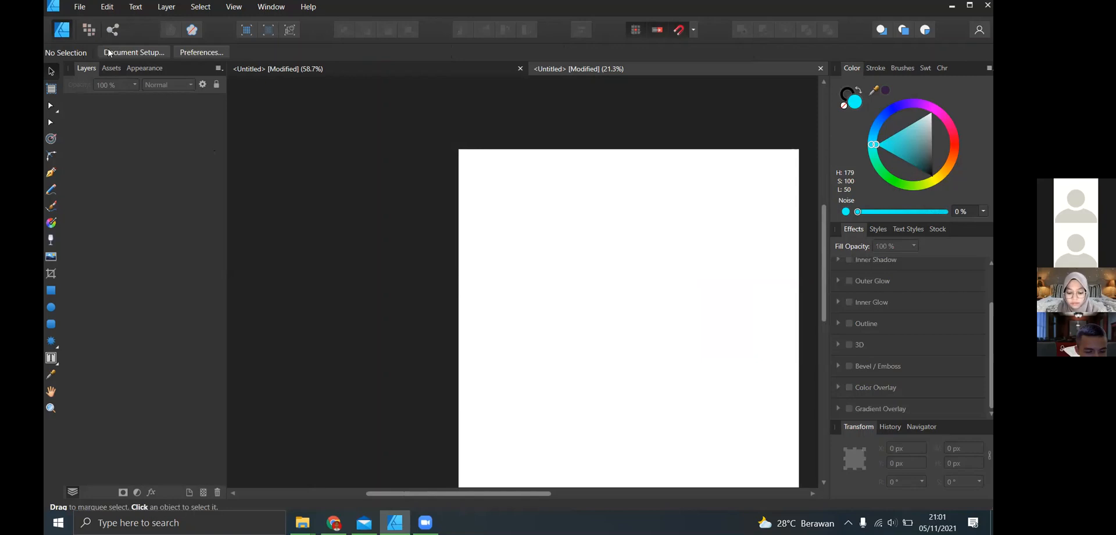
- Open the recent document untitled.afdesign and expand Artboard1 to list its layers
{"action": "left_click", "coordinate": [80, 6]}
{"action": "mouse_move", "coordinate": [141, 74]}
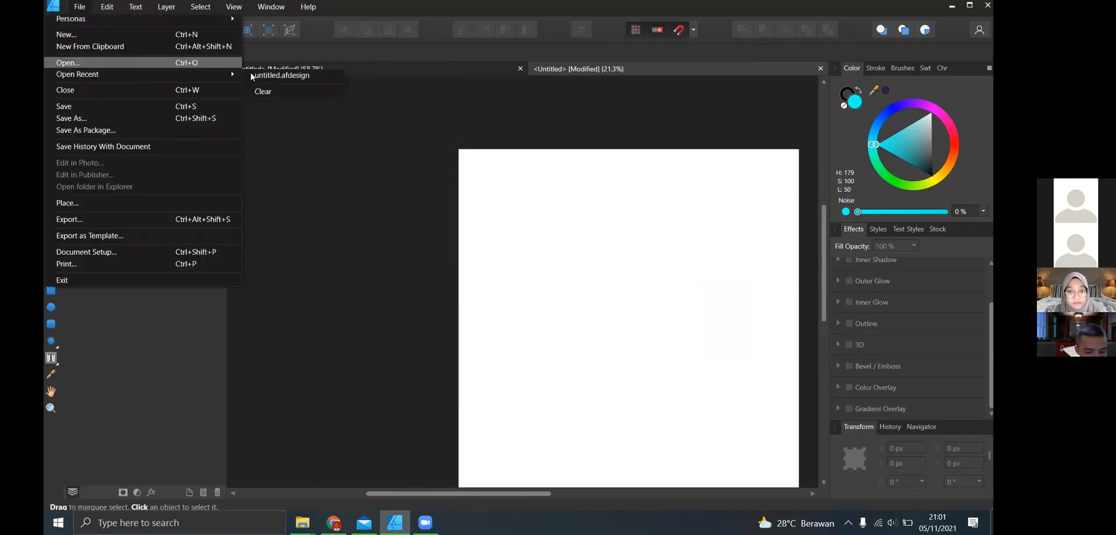
{"action": "left_click", "coordinate": [294, 75]}
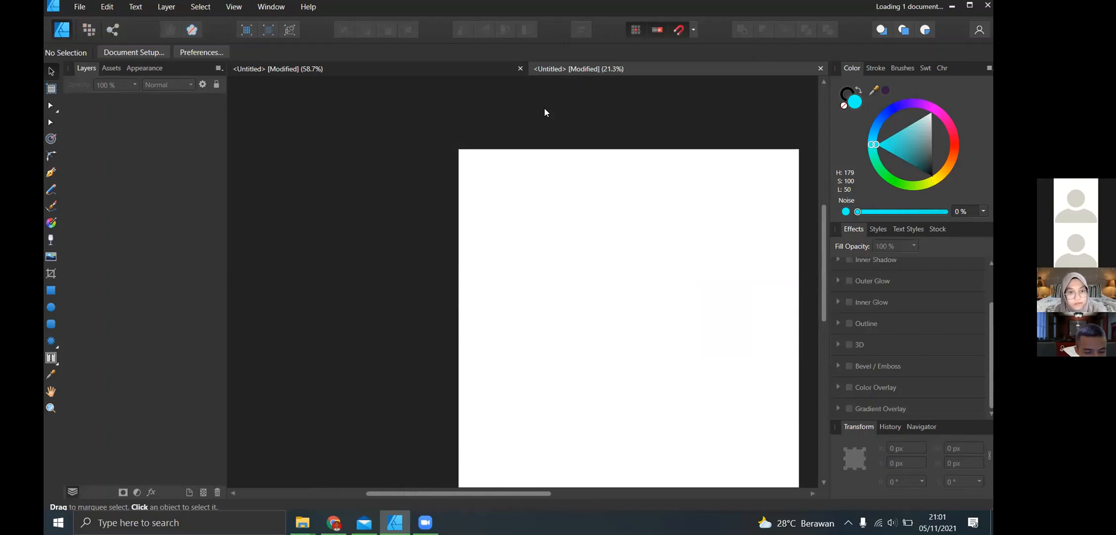
{"action": "scroll", "coordinate": [348, 199], "scroll_direction": "left", "scroll_amount": 2}
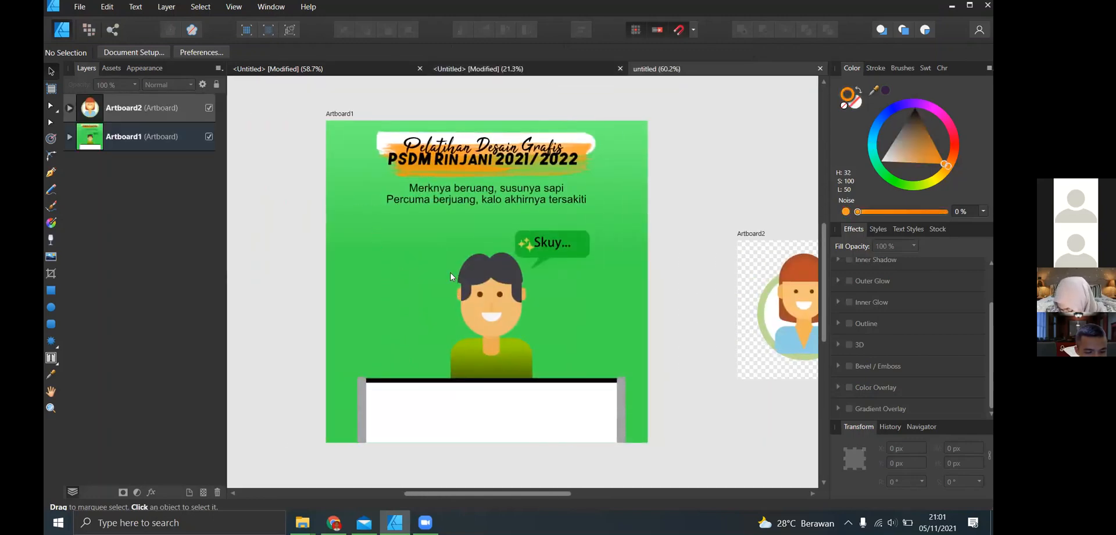
{"action": "left_click", "coordinate": [307, 230]}
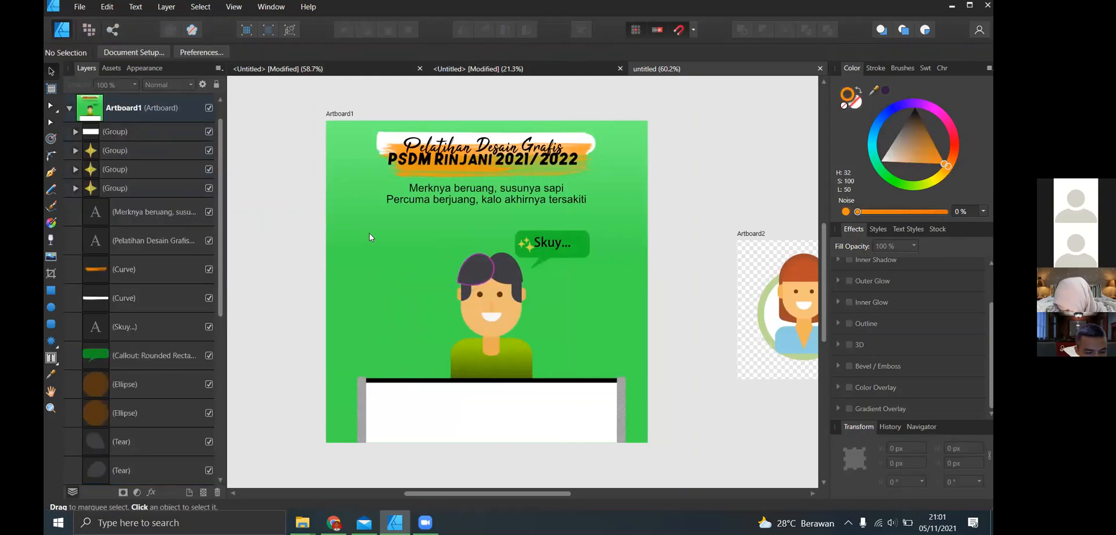
- Copy the cartoon character and its sparkles from Artboard1 and paste them into the empty <Untitled> document
{"action": "left_click", "coordinate": [370, 233]}
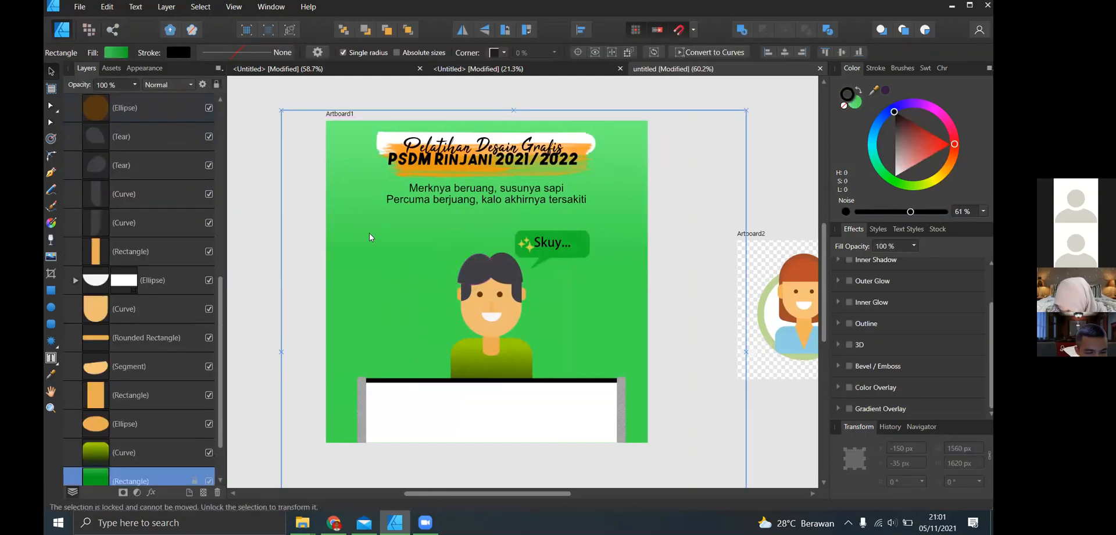
{"action": "left_click_drag", "start_coordinate": [395, 228], "coordinate": [547, 436]}
{"action": "left_click", "coordinate": [483, 68]}
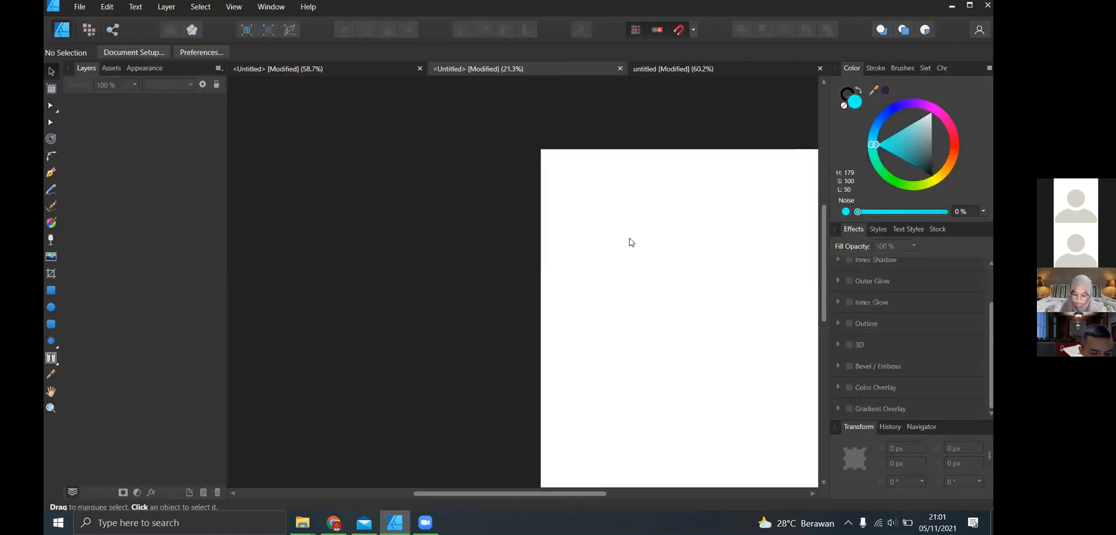
{"action": "scroll", "coordinate": [661, 302], "scroll_direction": "down", "scroll_amount": 1}
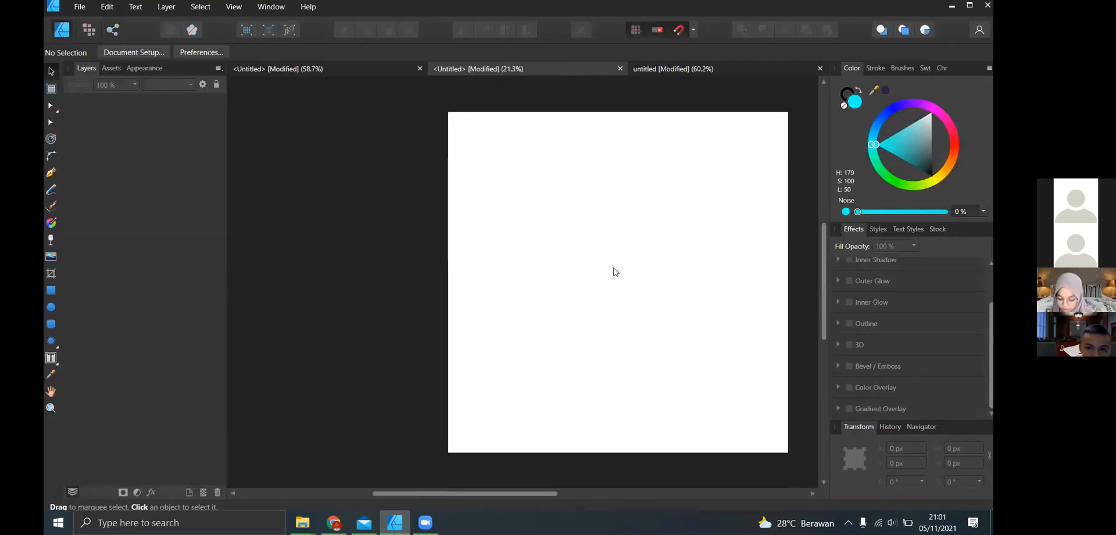
{"action": "key", "text": "ctrl+v"}
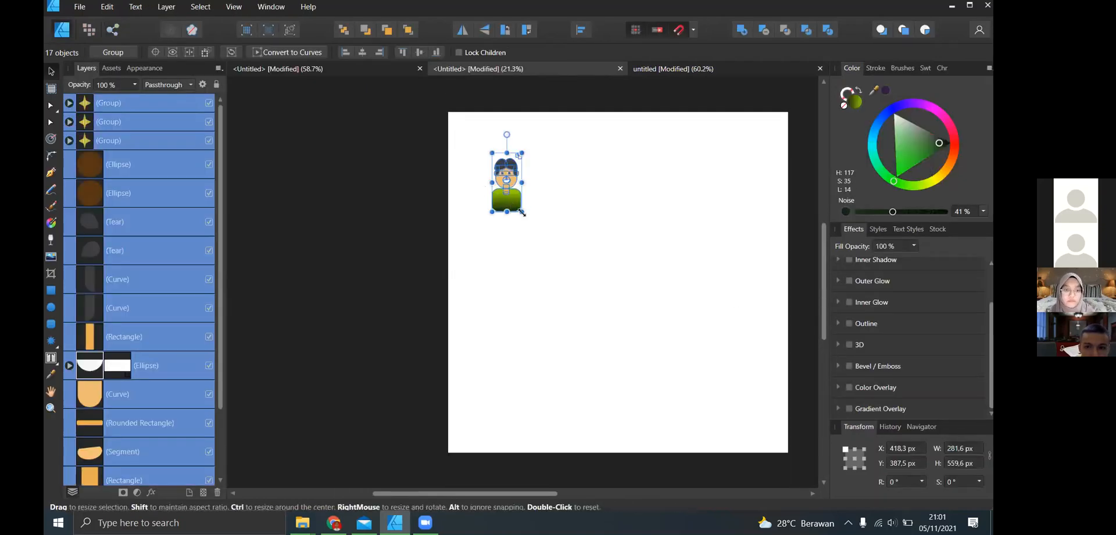
- Group the pasted character objects, enlarge the group to about 1069 × 2095 px and place it along the page's left side
{"action": "left_click_drag", "start_coordinate": [526, 219], "coordinate": [654, 344]}
{"action": "key", "text": "ctrl+z"}
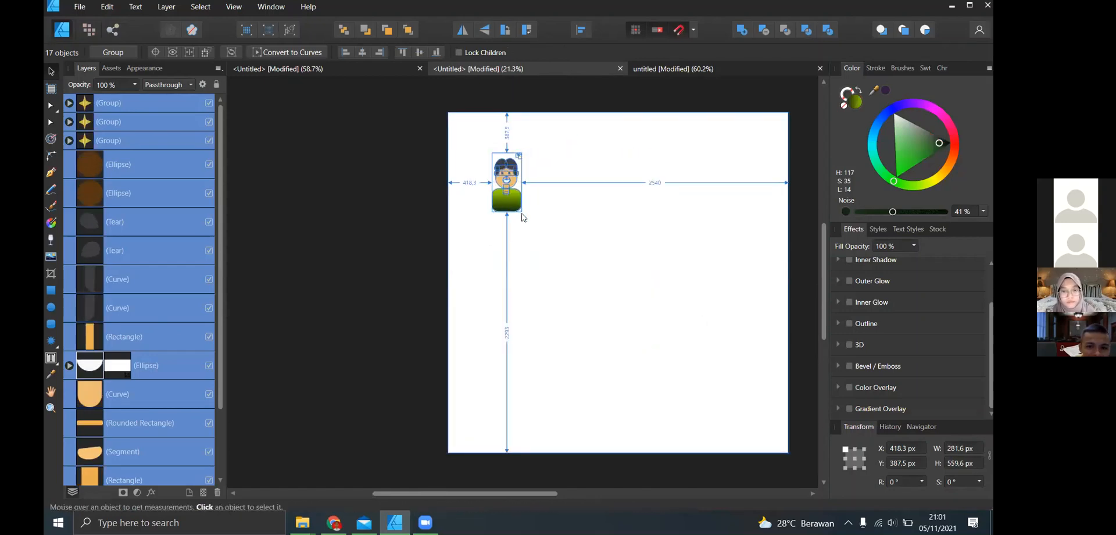
{"action": "key", "text": "ctrl+g"}
{"action": "left_click_drag", "start_coordinate": [634, 367], "coordinate": [635, 364]}
{"action": "left_click_drag", "start_coordinate": [569, 293], "coordinate": [533, 306]}
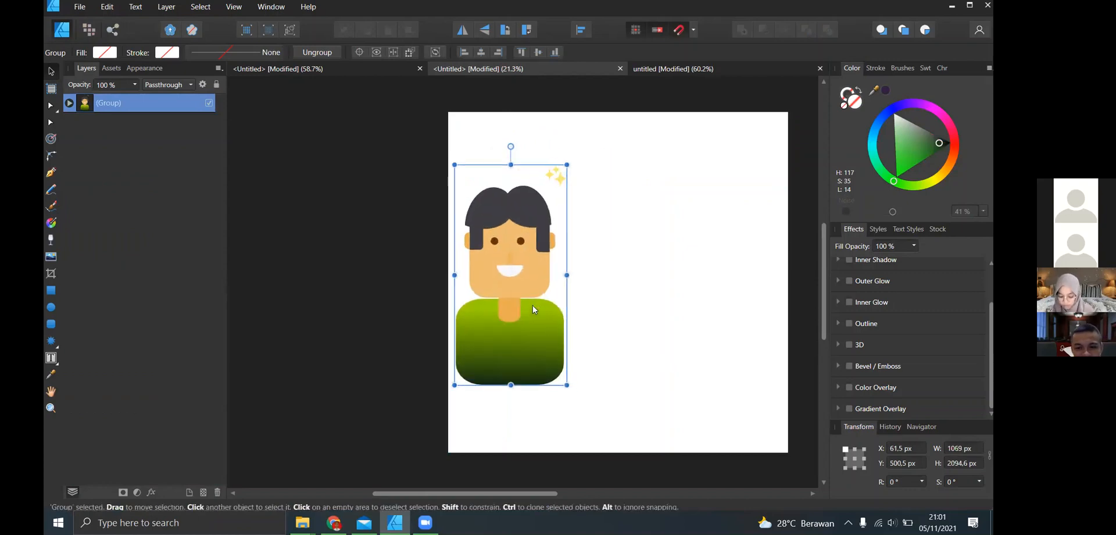
{"action": "left_click", "coordinate": [606, 272]}
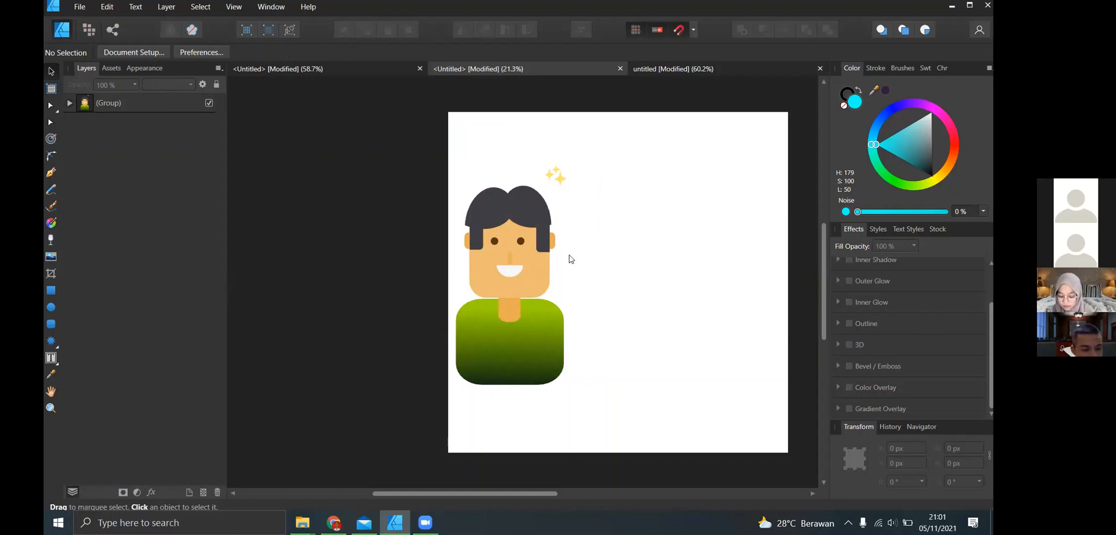
- Draw a rectangle about 775 × 833 px on the empty area beside the character
{"action": "scroll", "coordinate": [599, 262], "scroll_direction": "right", "scroll_amount": 3}
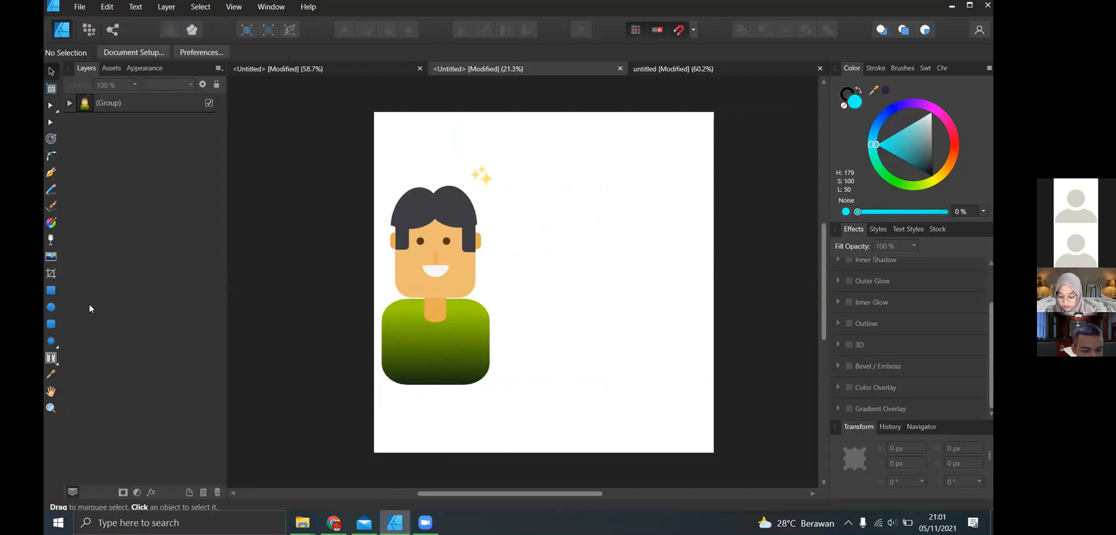
{"action": "left_click", "coordinate": [474, 233]}
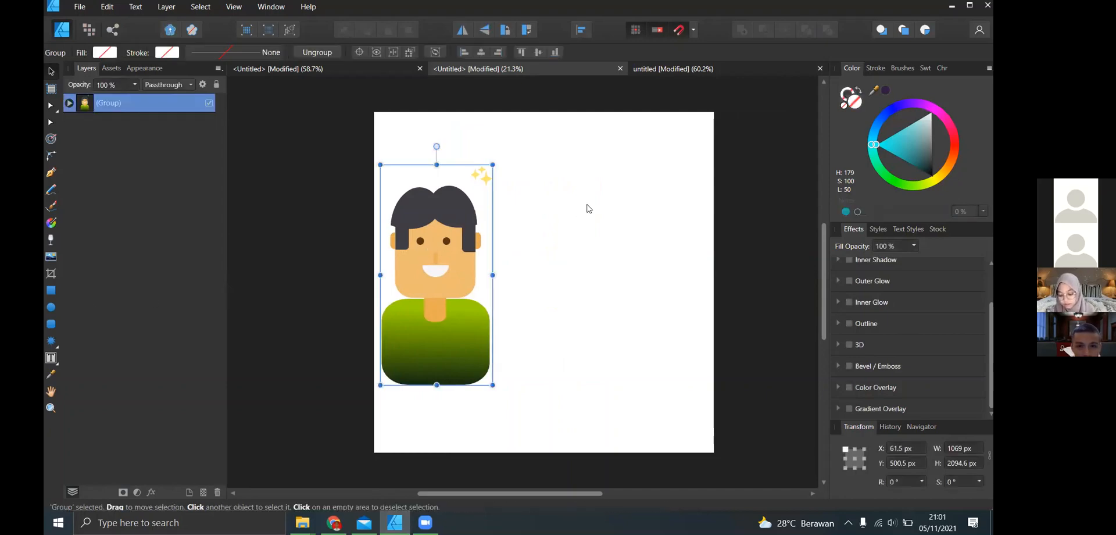
{"action": "left_click", "coordinate": [586, 206]}
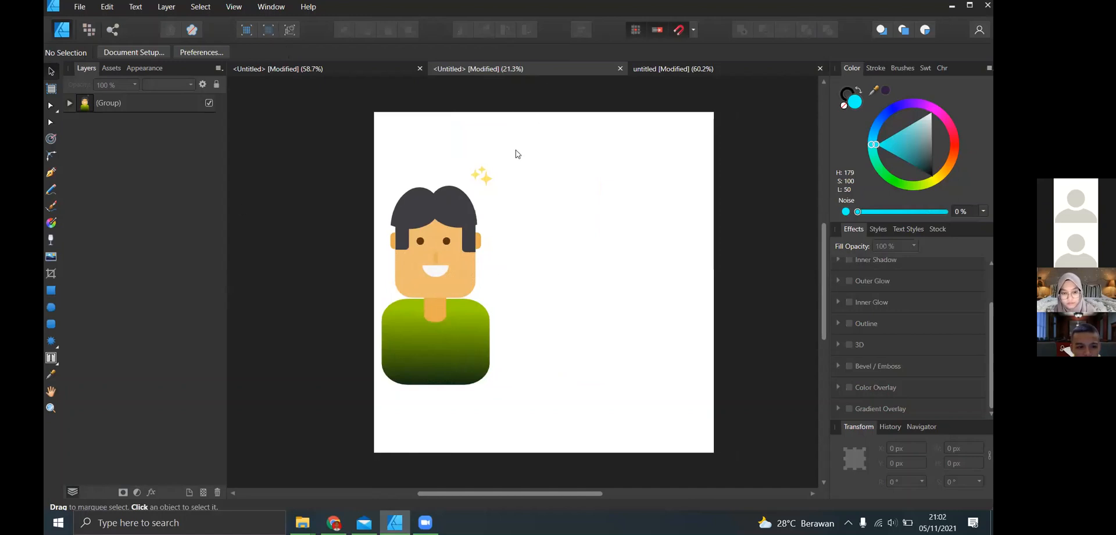
{"action": "left_click", "coordinate": [52, 290]}
{"action": "scroll", "coordinate": [580, 236], "scroll_direction": "right", "scroll_amount": 2}
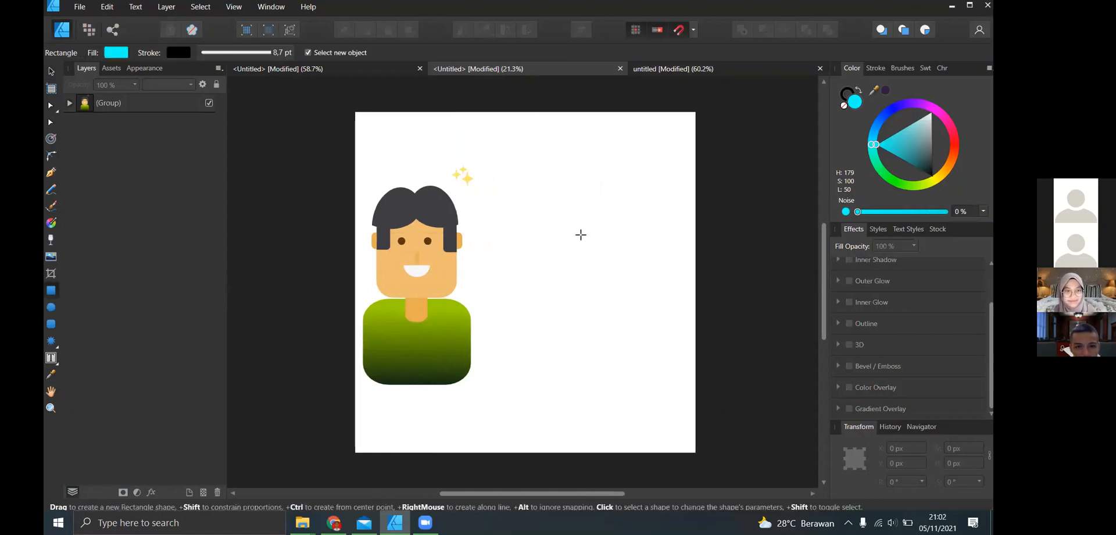
{"action": "scroll", "coordinate": [572, 227], "scroll_direction": "up", "scroll_amount": 1}
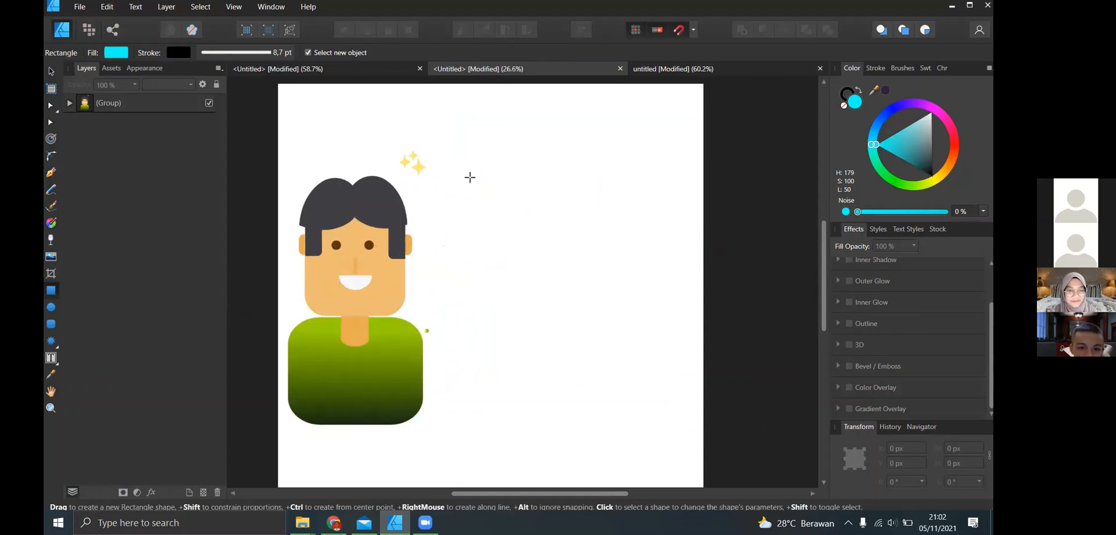
{"action": "scroll", "coordinate": [495, 297], "scroll_direction": "right", "scroll_amount": 1}
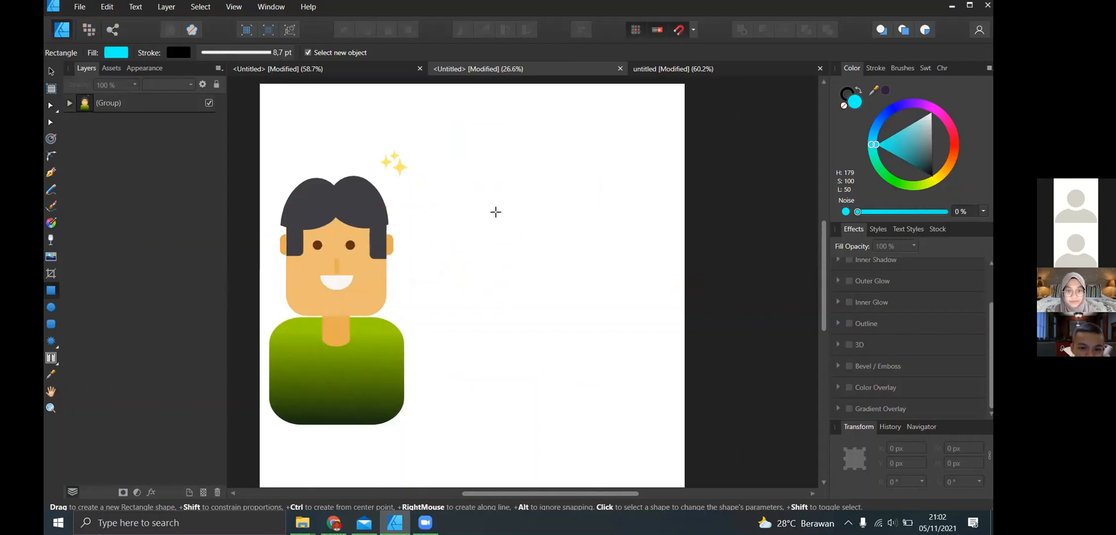
{"action": "left_click_drag", "start_coordinate": [495, 205], "coordinate": [597, 316]}
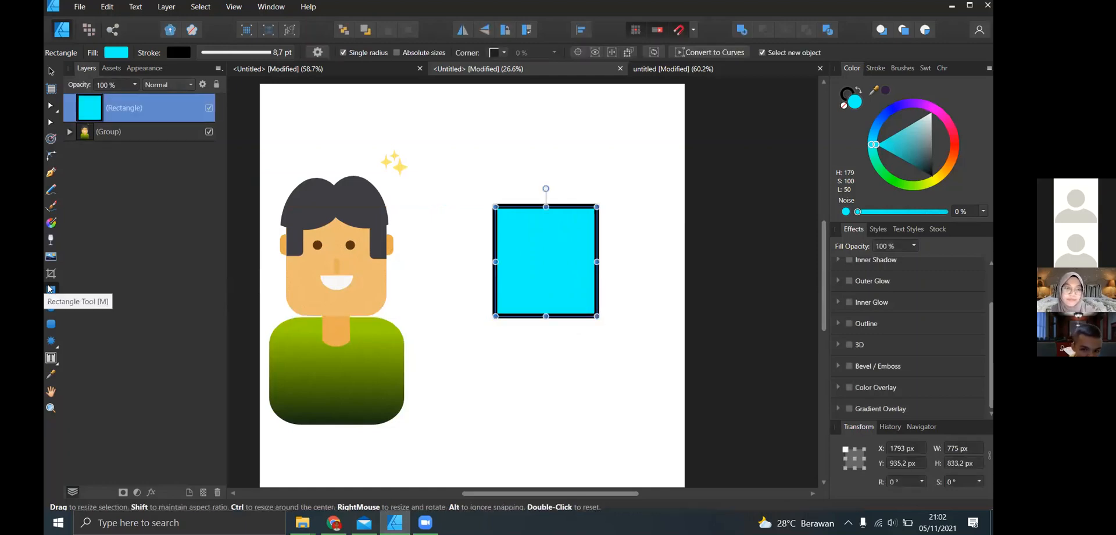
- Fill the rectangle with the skin colour sampled from the character's face and remove its stroke
{"action": "left_click", "coordinate": [873, 90]}
{"action": "left_click_drag", "start_coordinate": [390, 256], "coordinate": [377, 265]}
{"action": "left_click", "coordinate": [885, 90]}
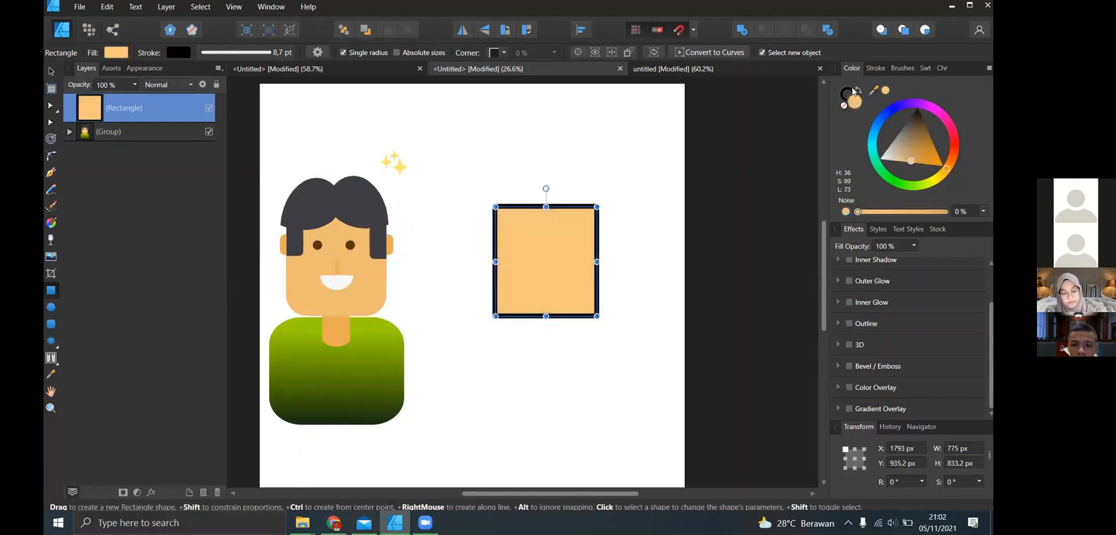
{"action": "left_click", "coordinate": [849, 94]}
{"action": "left_click", "coordinate": [845, 105]}
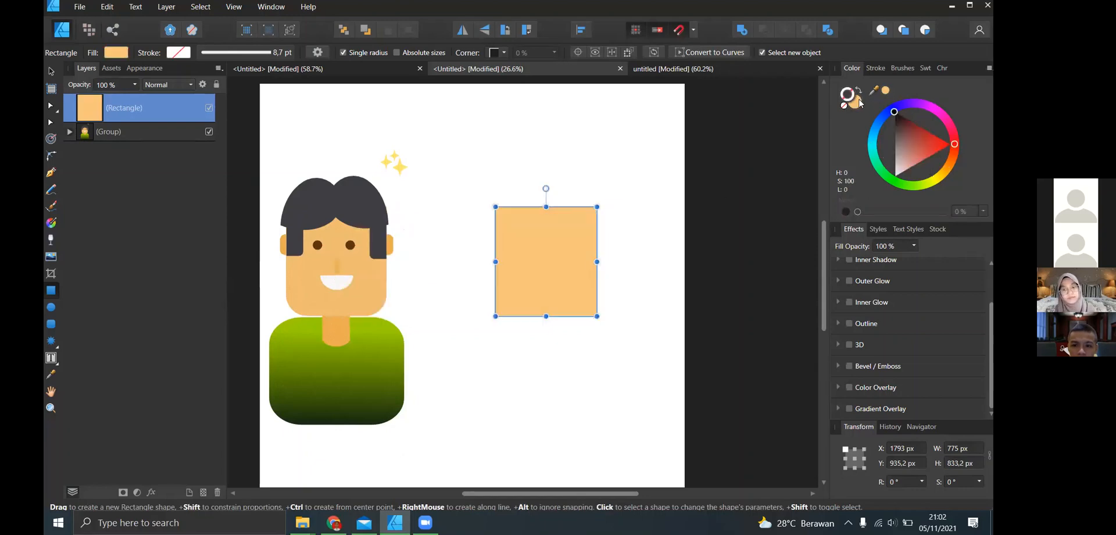
{"action": "left_click", "coordinate": [856, 102]}
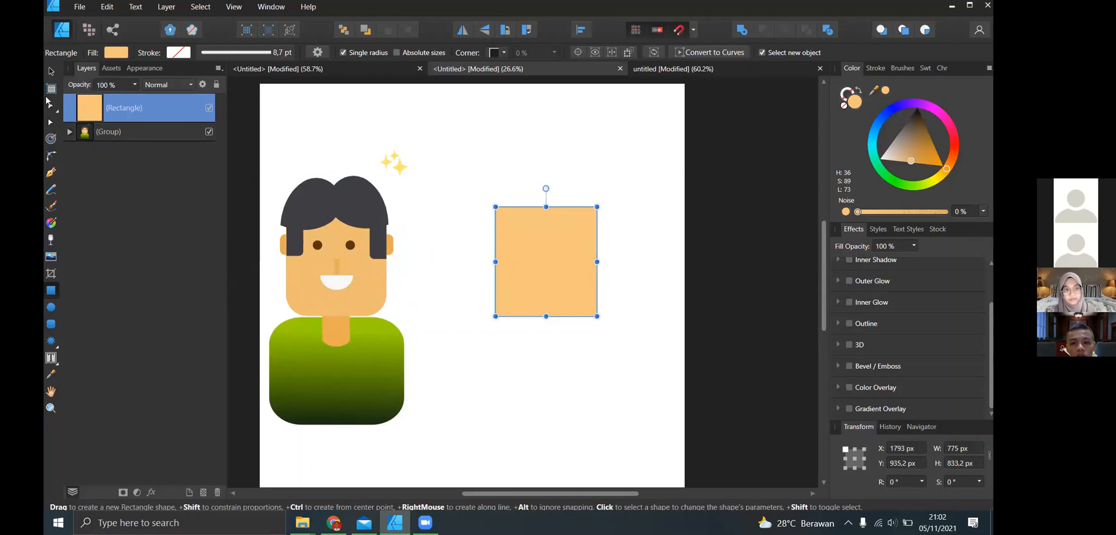
{"action": "left_click", "coordinate": [50, 70]}
{"action": "left_click", "coordinate": [526, 344]}
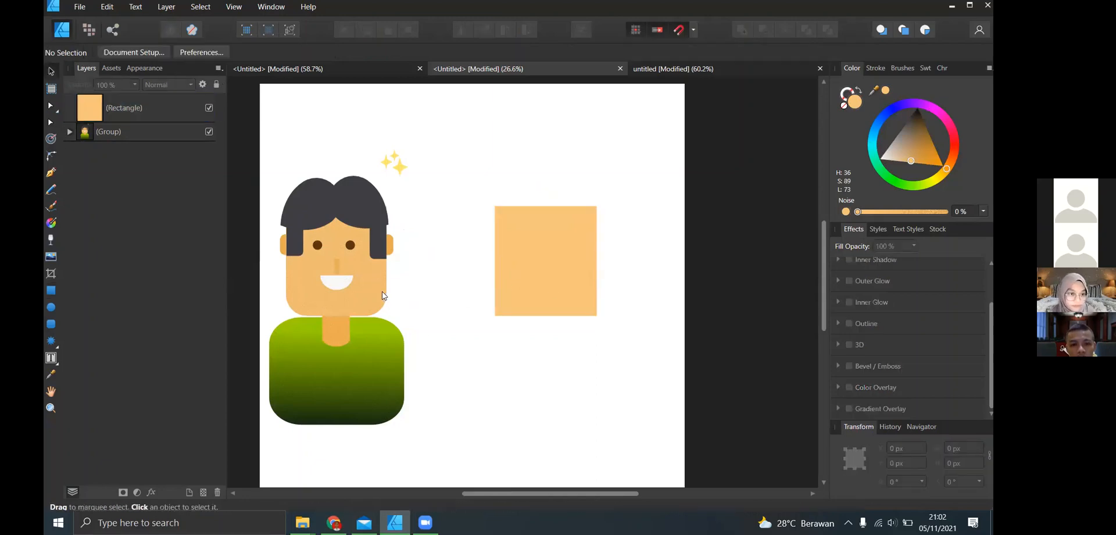
- Select the skin-coloured rectangle and marquee-select its two lower corner nodes with the Corner tool
{"action": "left_click", "coordinate": [384, 294]}
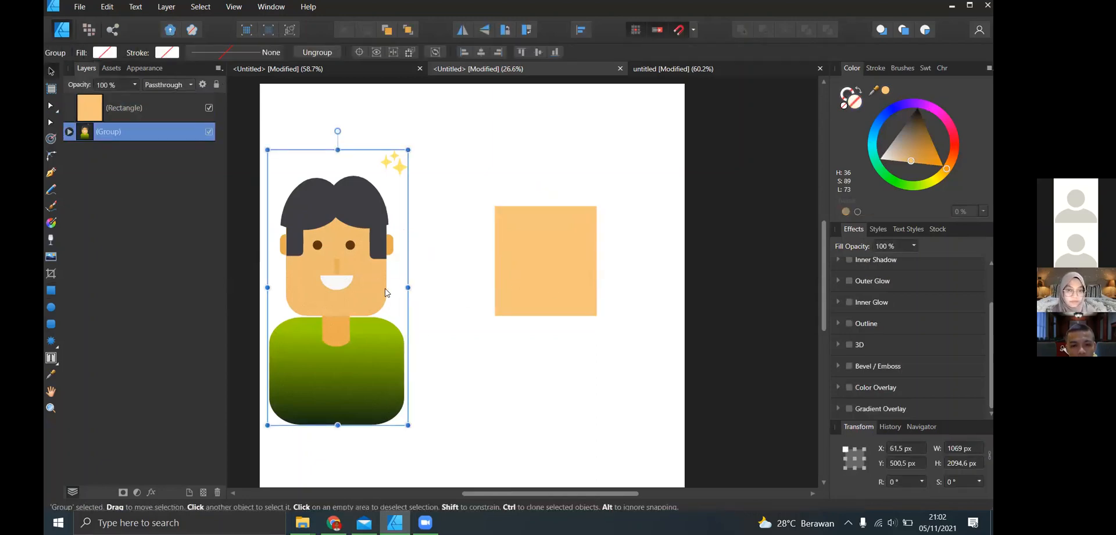
{"action": "left_click", "coordinate": [522, 286]}
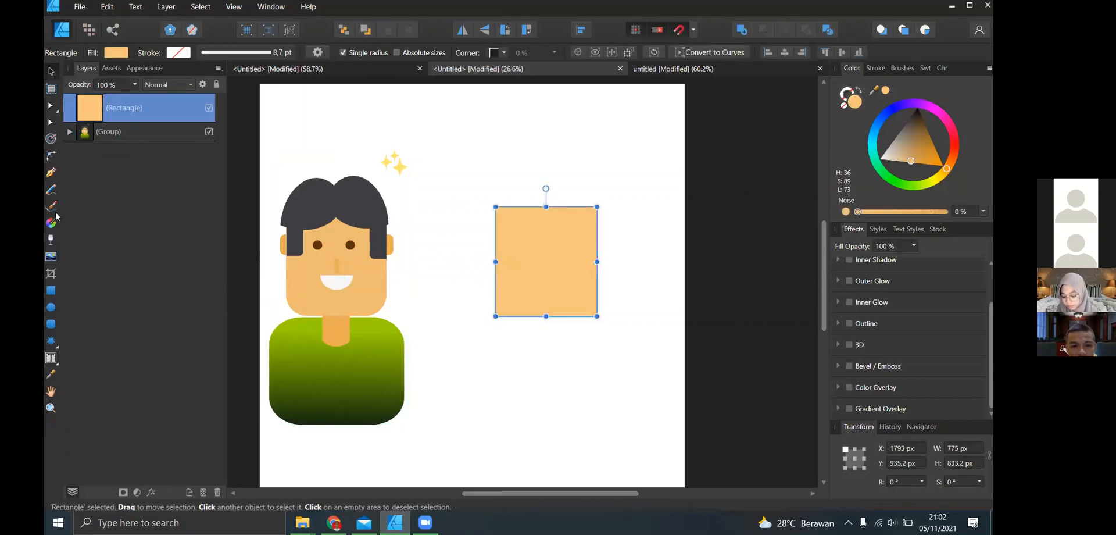
{"action": "left_click_drag", "start_coordinate": [52, 157], "coordinate": [73, 164]}
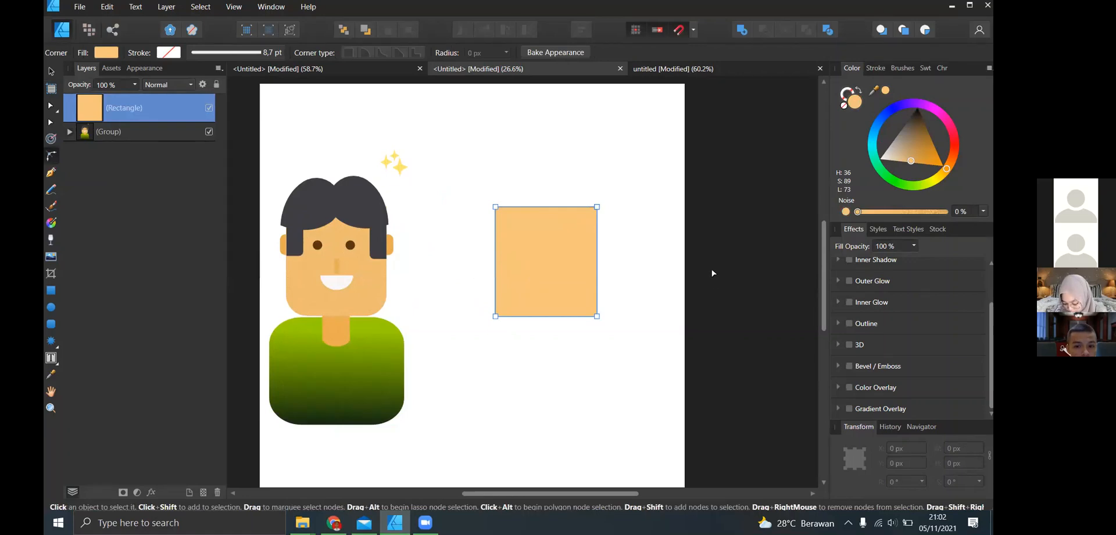
{"action": "left_click", "coordinate": [482, 254]}
{"action": "left_click", "coordinate": [542, 243]}
{"action": "left_click_drag", "start_coordinate": [435, 283], "coordinate": [638, 342]}
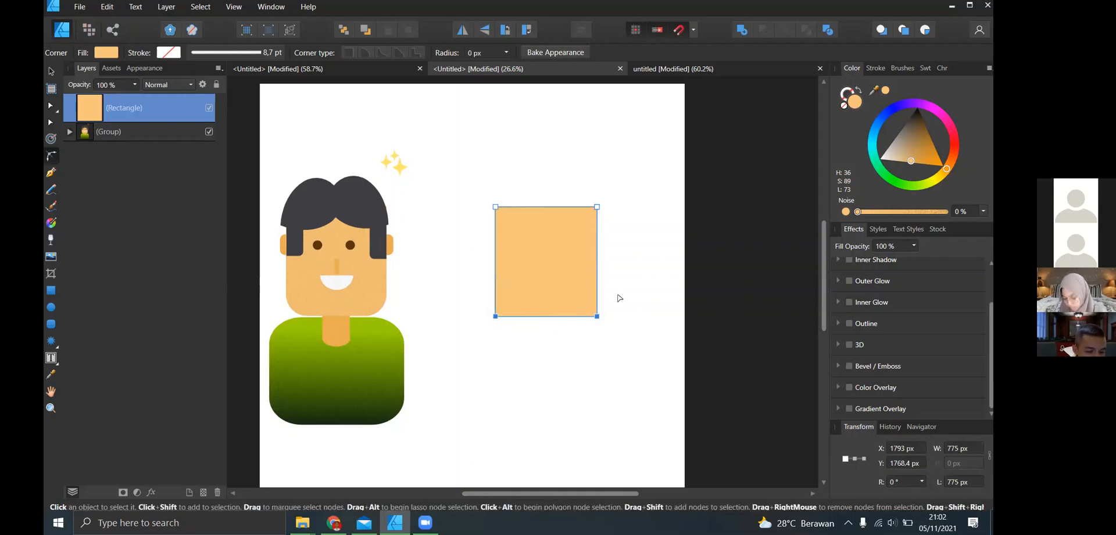
- Clear the node selection and pick the rectangle's two lower corners one after the other, repeating the selection once
{"action": "left_click", "coordinate": [566, 323]}
{"action": "scroll", "coordinate": [566, 323], "scroll_direction": "up", "scroll_amount": 3}
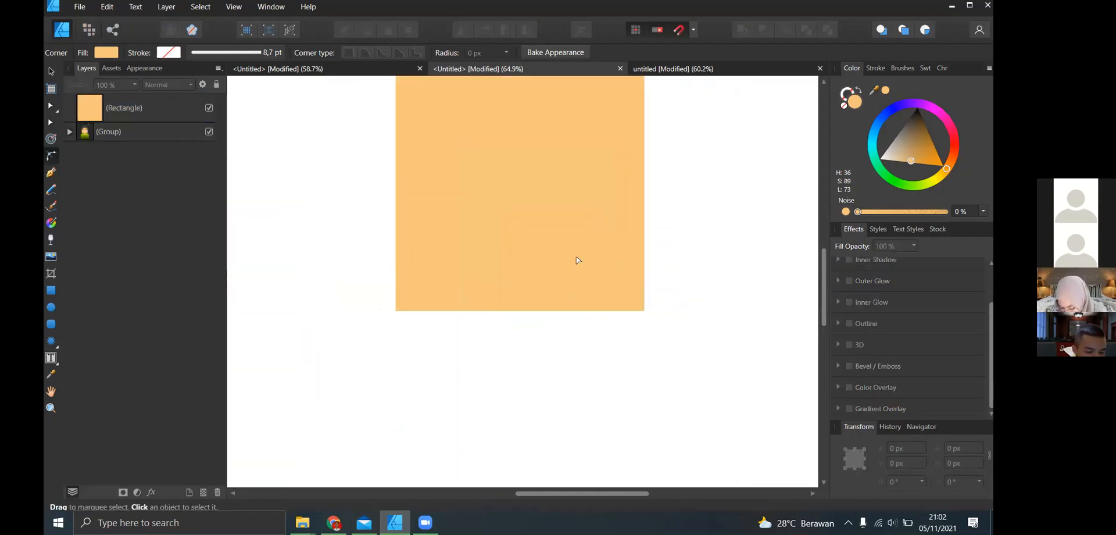
{"action": "scroll", "coordinate": [578, 260], "scroll_direction": "up", "scroll_amount": 2}
{"action": "left_click", "coordinate": [503, 288]}
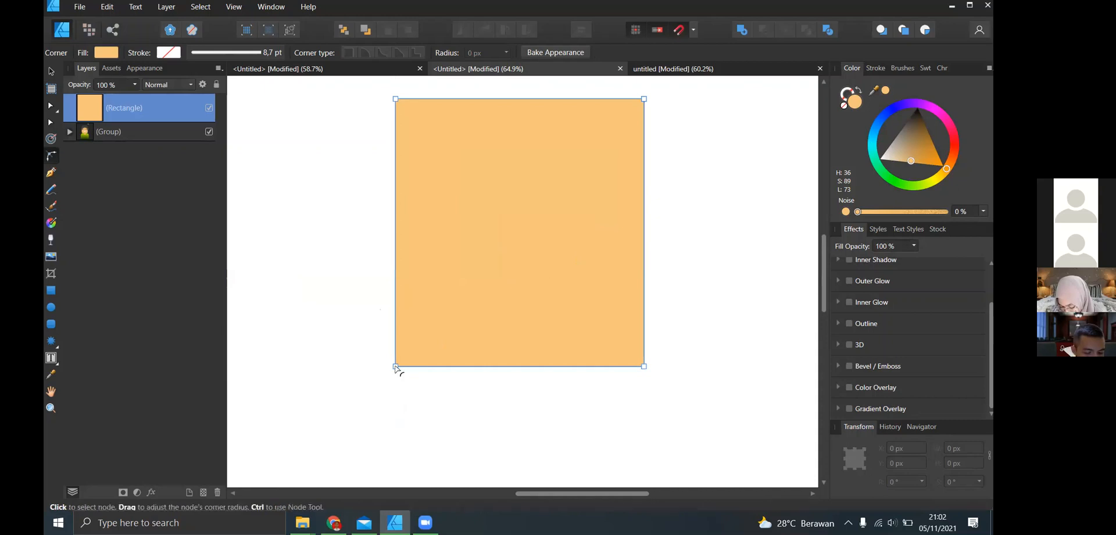
{"action": "left_click", "coordinate": [396, 367]}
{"action": "left_click", "coordinate": [644, 367], "text": "shift"}
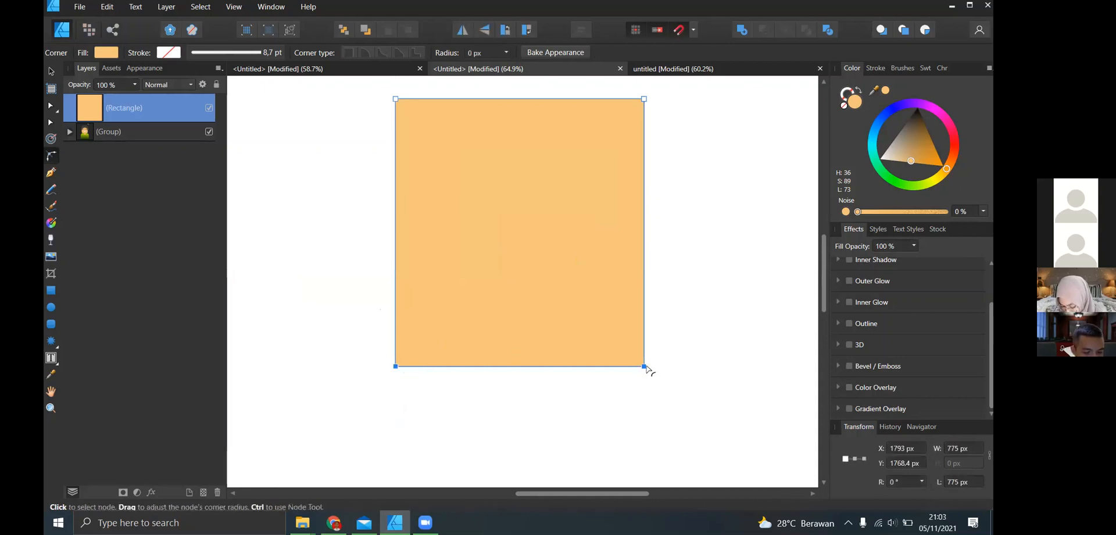
{"action": "scroll", "coordinate": [645, 366], "scroll_direction": "down", "scroll_amount": 3}
{"action": "scroll", "coordinate": [630, 353], "scroll_direction": "up", "scroll_amount": 3}
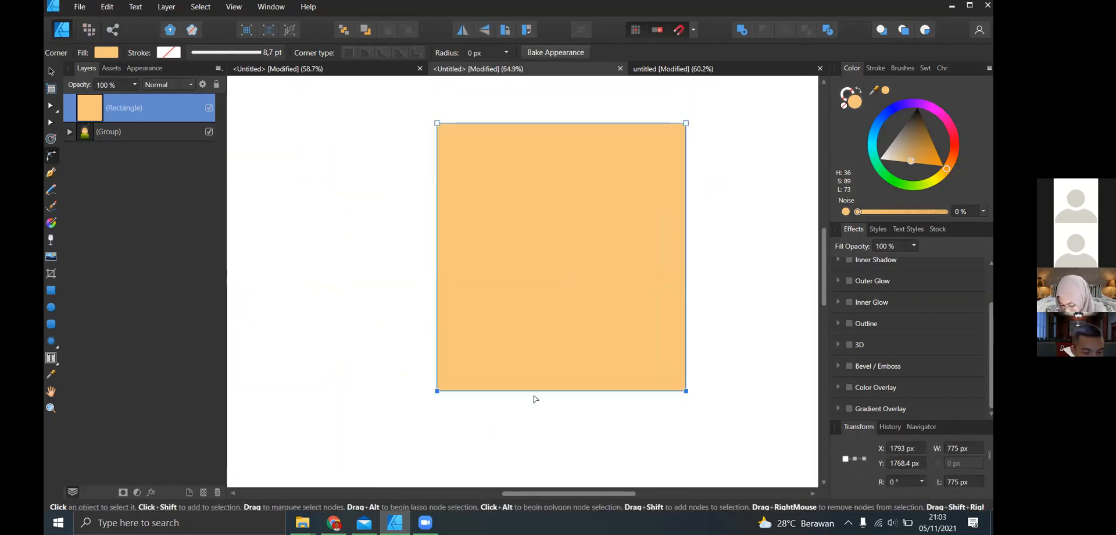
{"action": "left_click", "coordinate": [378, 347]}
{"action": "left_click", "coordinate": [450, 386]}
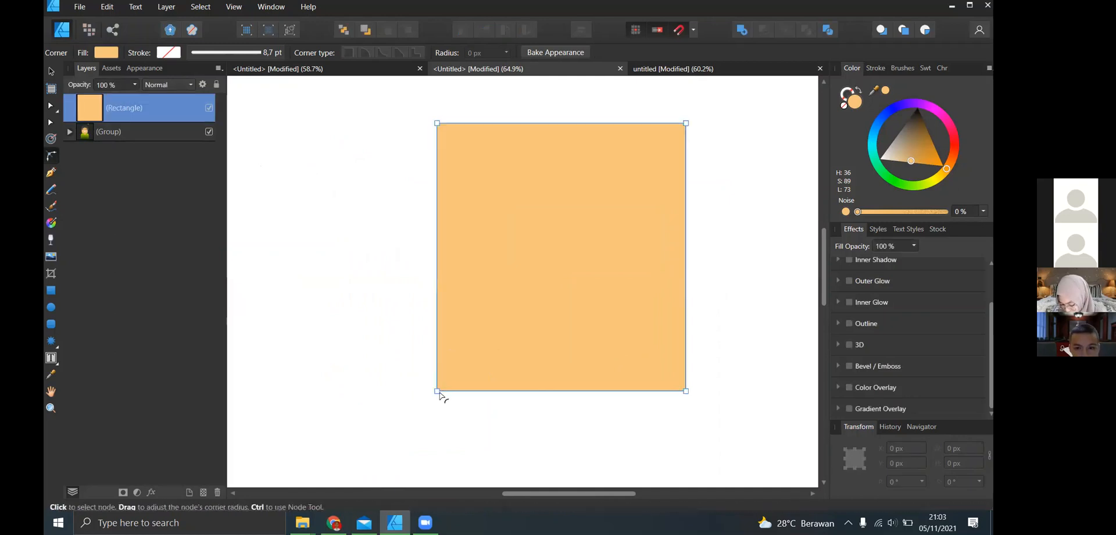
{"action": "left_click", "coordinate": [437, 391]}
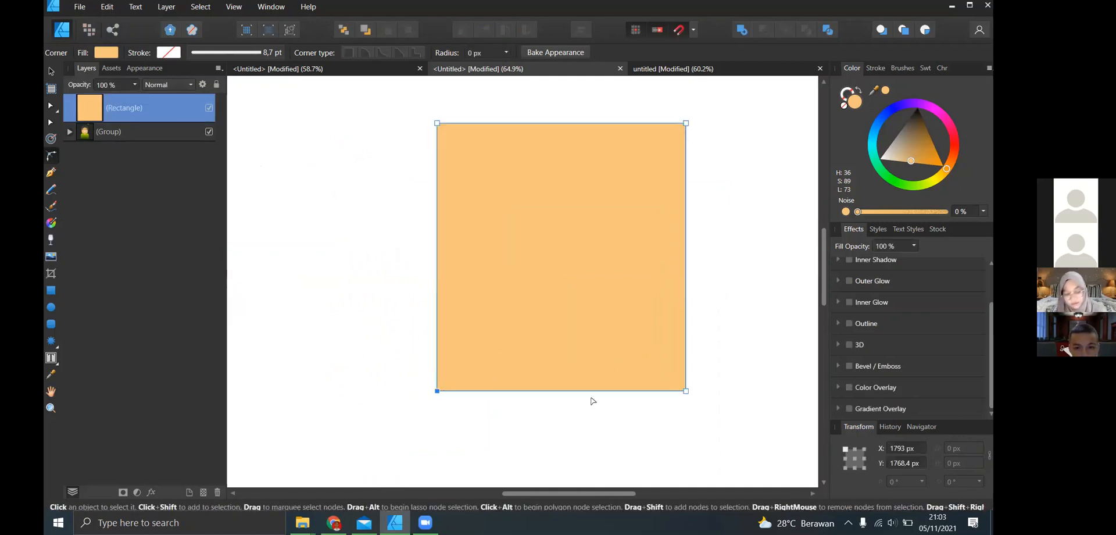
{"action": "left_click", "coordinate": [687, 393], "text": "shift"}
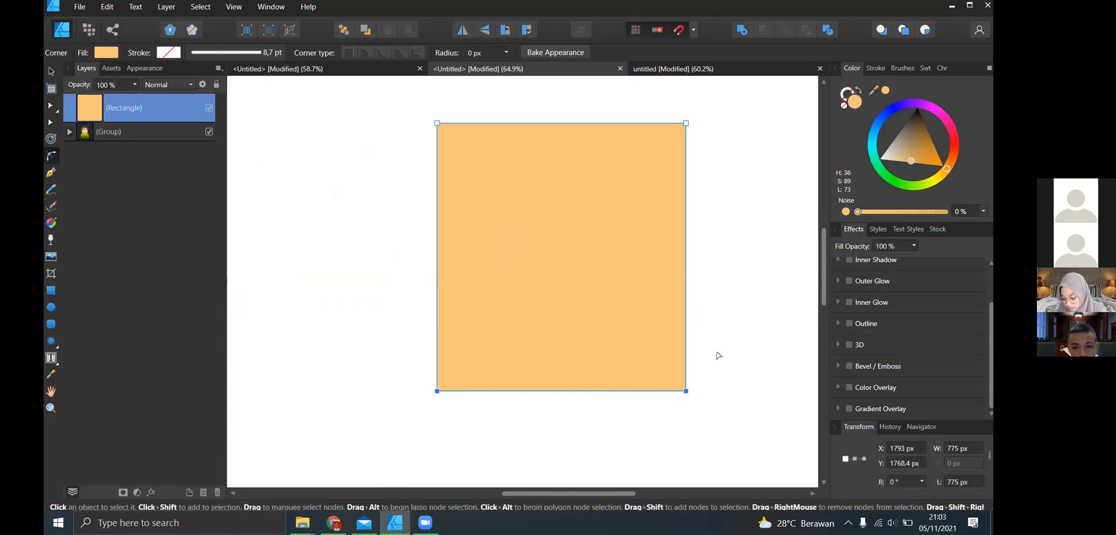
- Round the rectangle's two lower corners together with the Corner tool until they form a semicircular chin
{"action": "scroll", "coordinate": [718, 356], "scroll_direction": "down", "scroll_amount": 3}
{"action": "left_click", "coordinate": [558, 363]}
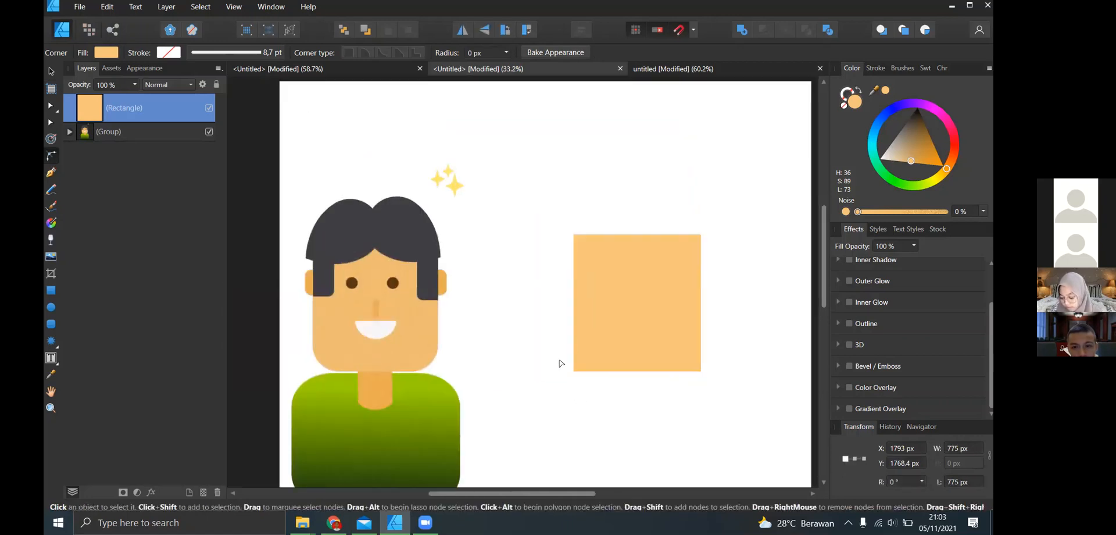
{"action": "left_click", "coordinate": [597, 348]}
{"action": "left_click_drag", "start_coordinate": [519, 306], "coordinate": [750, 433]}
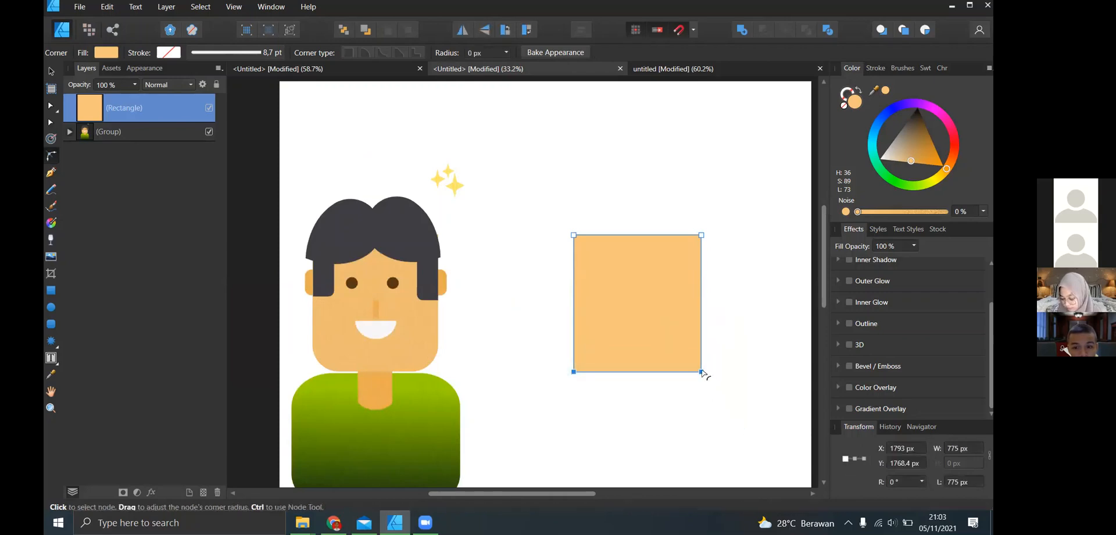
{"action": "left_click_drag", "start_coordinate": [699, 371], "coordinate": [627, 300]}
{"action": "left_click", "coordinate": [518, 282]}
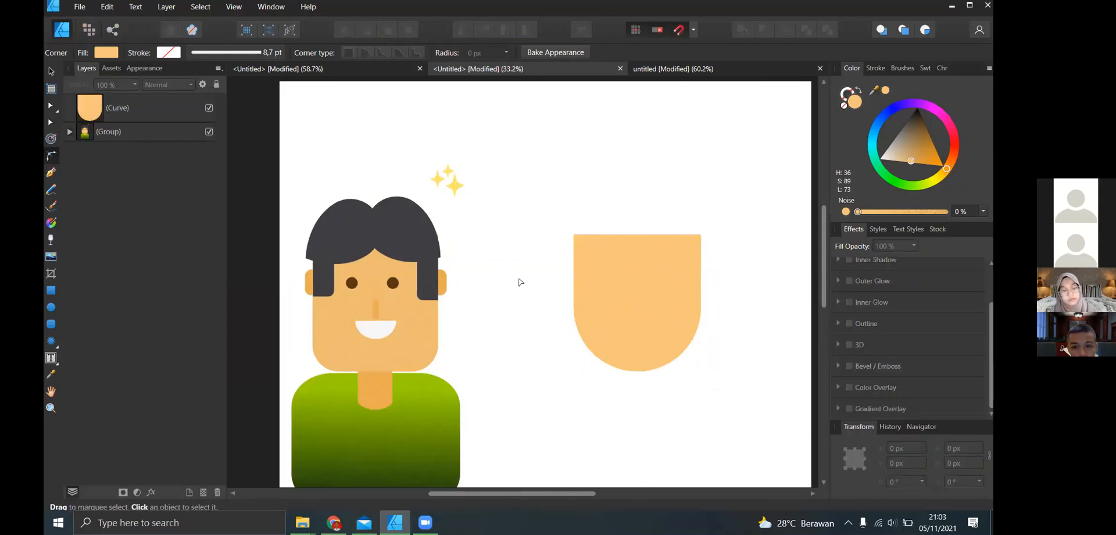
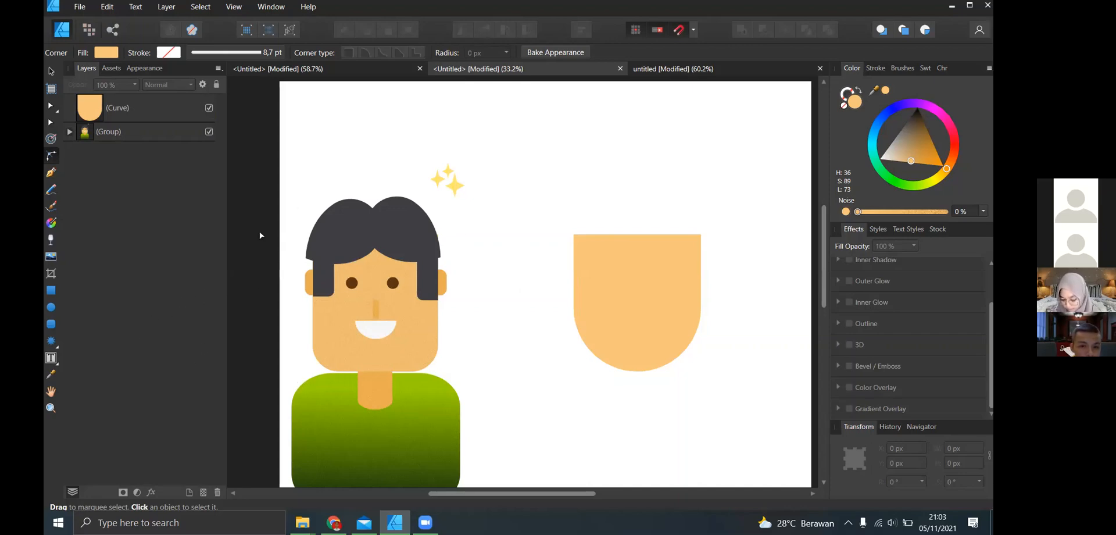
- Draw a tear shape about 391 × 525 px over the upper-left corner of the new face with the Tear tool
{"action": "left_click", "coordinate": [56, 347]}
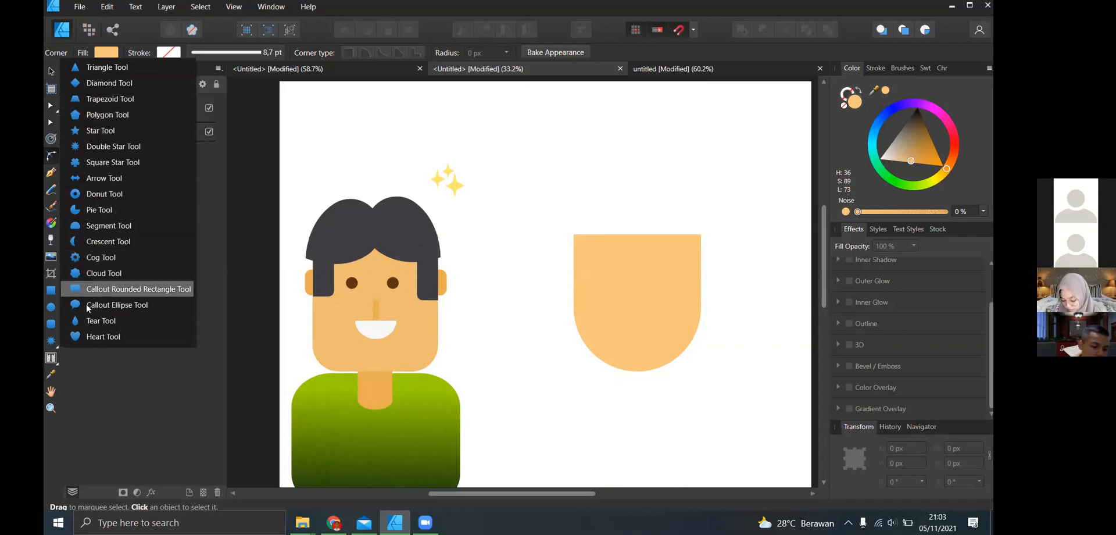
{"action": "left_click", "coordinate": [99, 321]}
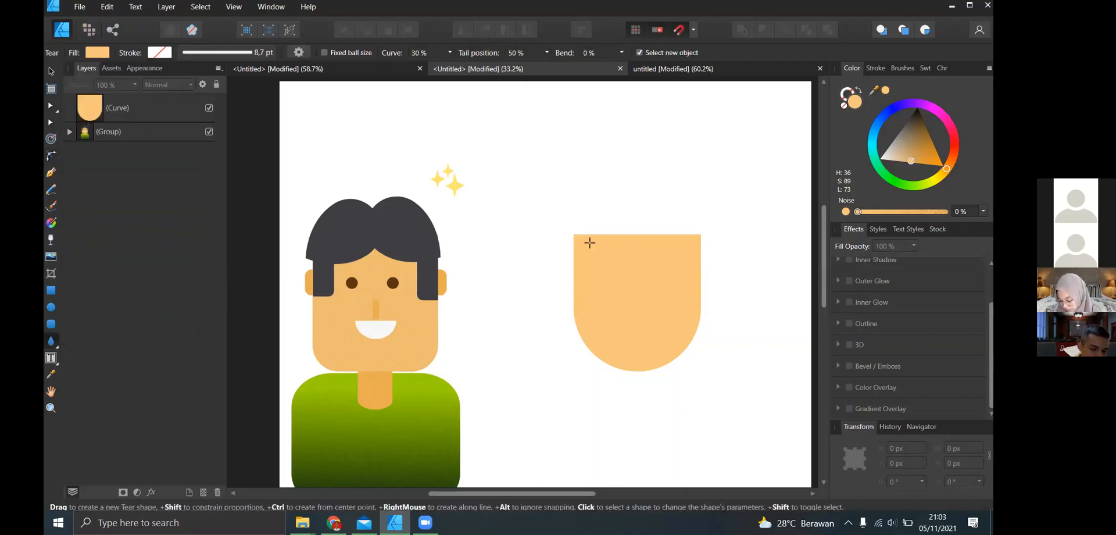
{"action": "left_click_drag", "start_coordinate": [552, 210], "coordinate": [617, 296]}
{"action": "key", "text": "v"}
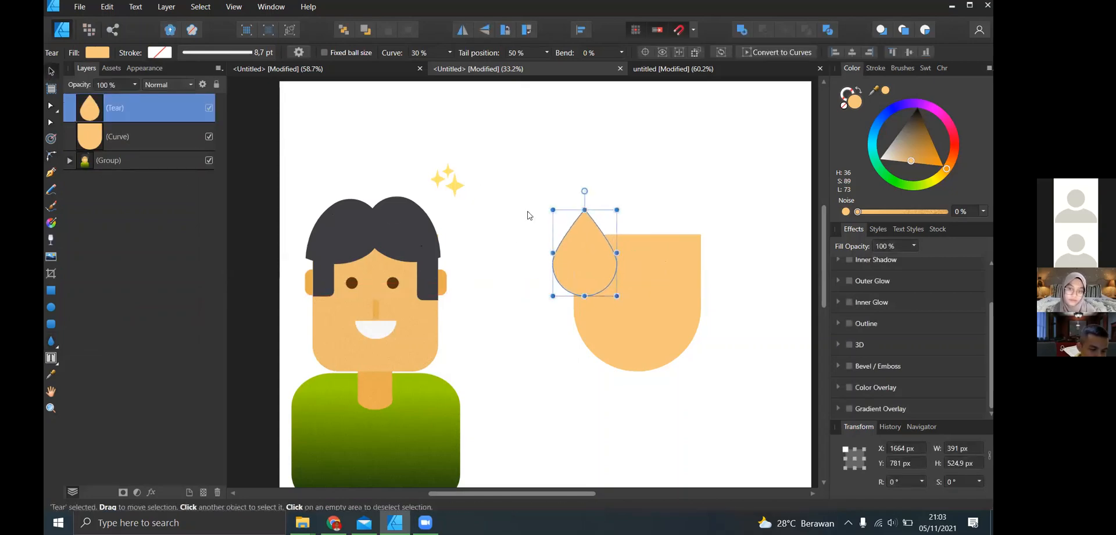
- Rotate the tear to about 132° so its tip points down and outward, and place it over the face's upper-left corner
{"action": "left_click", "coordinate": [583, 206]}
{"action": "left_click", "coordinate": [584, 221]}
{"action": "left_click_drag", "start_coordinate": [585, 191], "coordinate": [543, 289]}
{"action": "left_click_drag", "start_coordinate": [628, 243], "coordinate": [637, 229]}
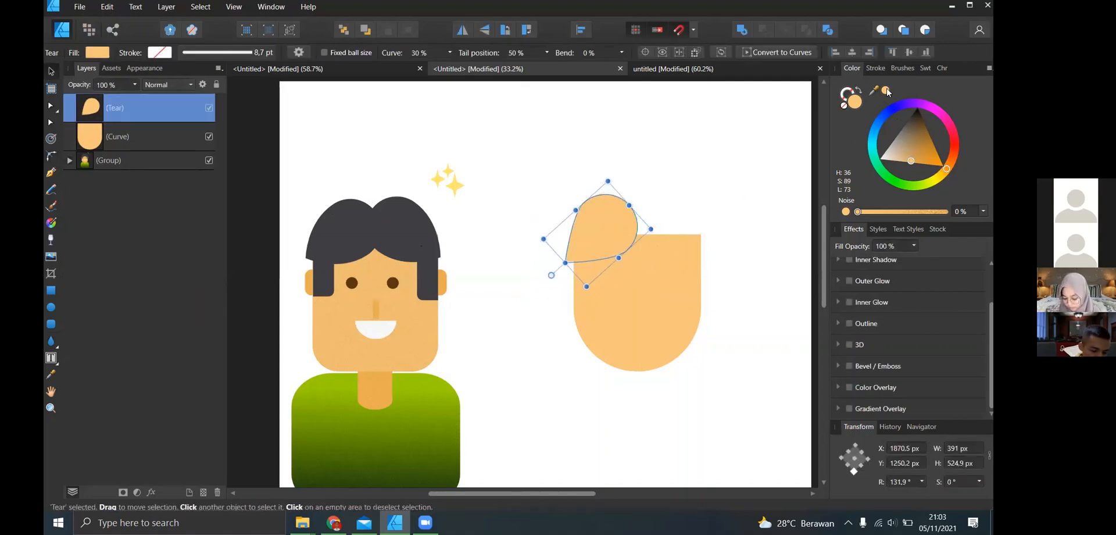
- Fill the tear with the dark hair colour sampled from the reference character and enlarge it to about 482 × 658 px
{"action": "left_click_drag", "start_coordinate": [874, 90], "coordinate": [905, 94]}
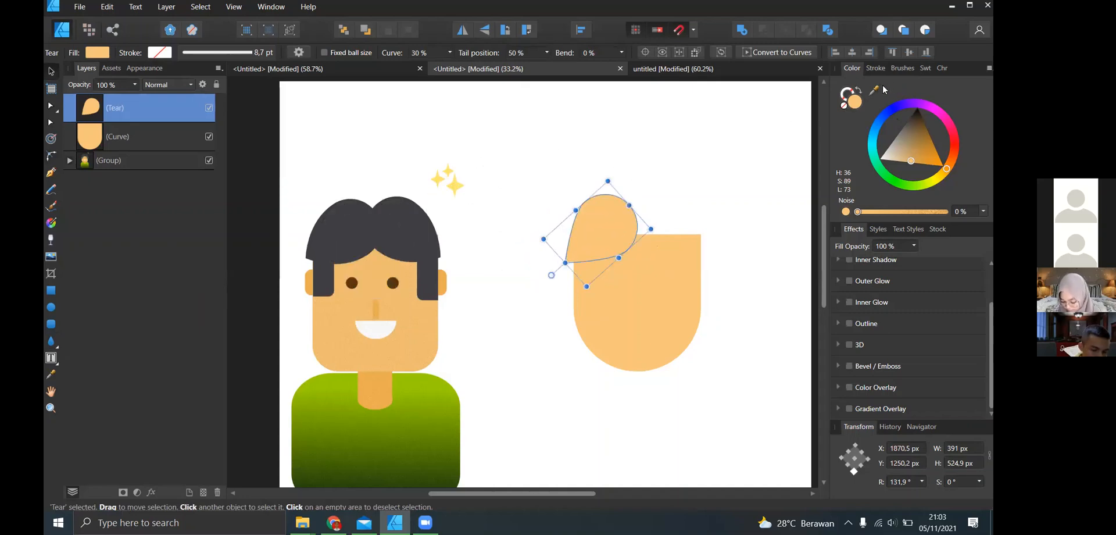
{"action": "left_click", "coordinate": [889, 89]}
{"action": "left_click_drag", "start_coordinate": [582, 251], "coordinate": [557, 270]}
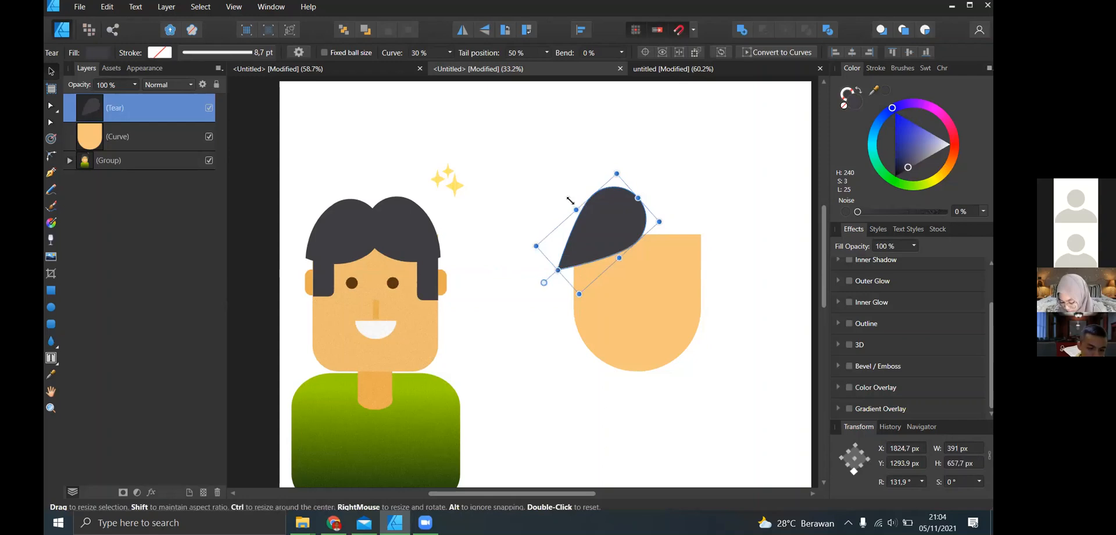
{"action": "left_click_drag", "start_coordinate": [571, 201], "coordinate": [561, 191]}
{"action": "left_click_drag", "start_coordinate": [609, 222], "coordinate": [611, 226]}
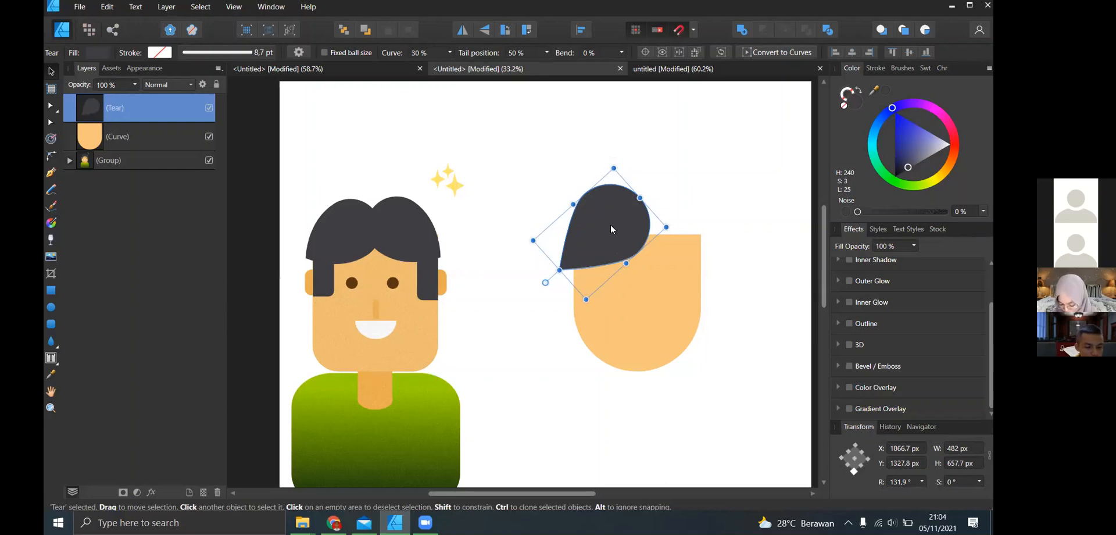
- Try a copy of the dark tear over the face's upper-right corner, rotated to about −130°, and delete it
{"action": "left_click_drag", "start_coordinate": [610, 228], "coordinate": [697, 242]}
{"action": "left_click_drag", "start_coordinate": [631, 295], "coordinate": [705, 262]}
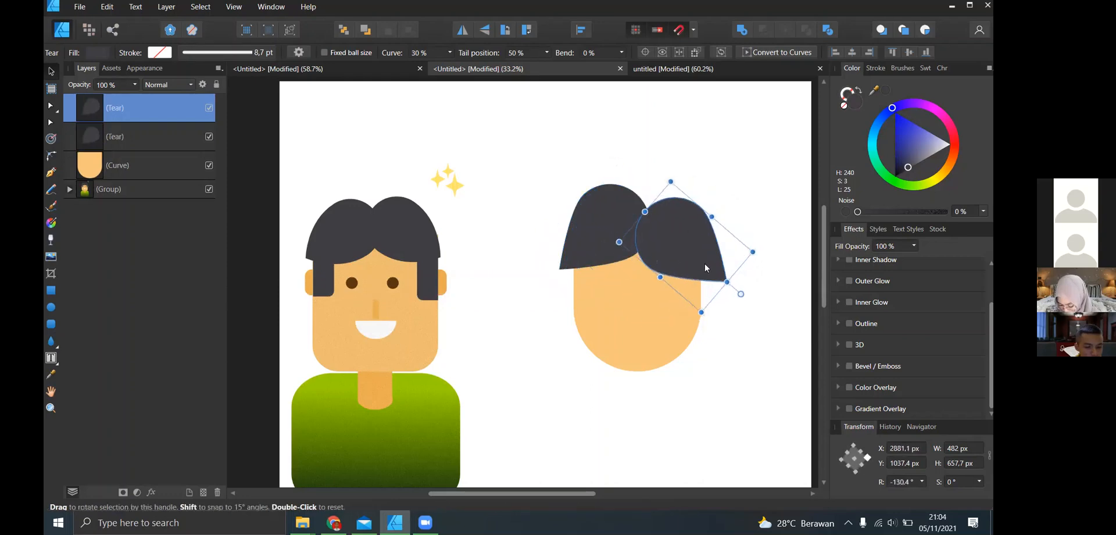
{"action": "left_click_drag", "start_coordinate": [668, 229], "coordinate": [684, 235]}
{"action": "key", "text": "Delete"}
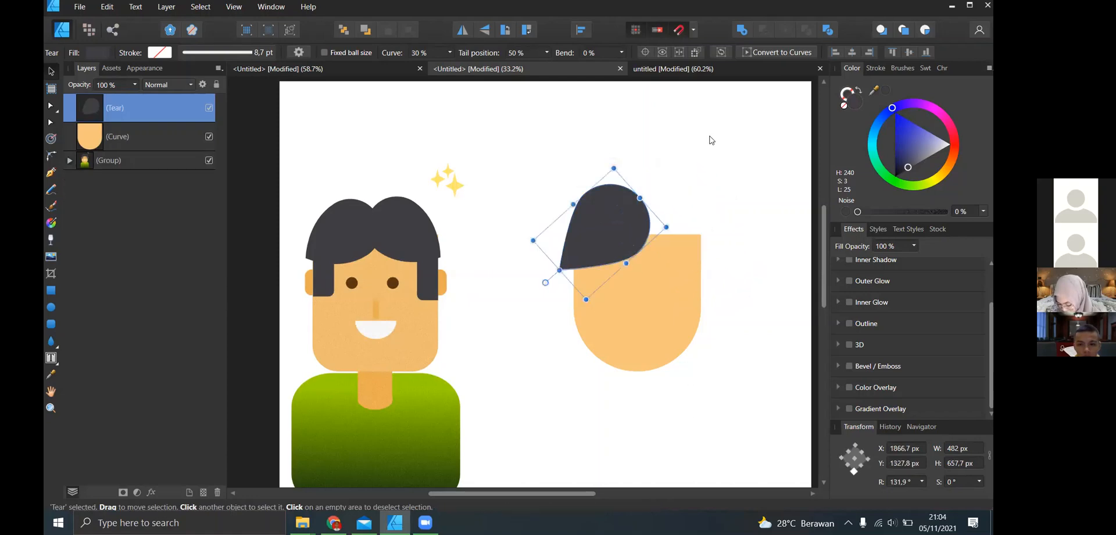
- Nudge the remaining dark tear slightly outward and reselect it
{"action": "mouse_move", "coordinate": [627, 213]}
{"action": "left_mouse_down"}
{"action": "mouse_move", "coordinate": [642, 203]}
{"action": "mouse_move", "coordinate": [626, 209]}
{"action": "left_mouse_up"}
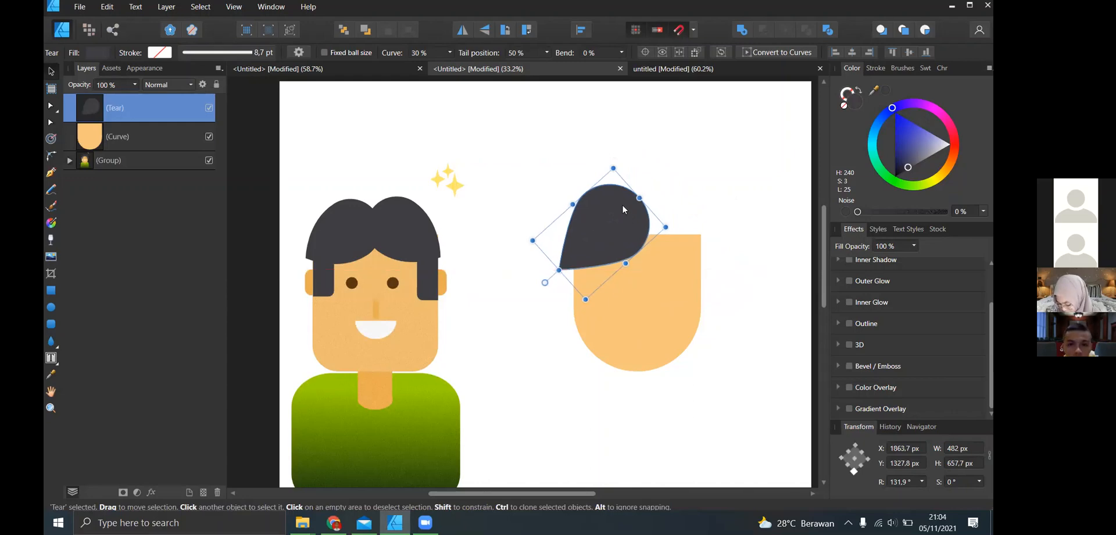
{"action": "left_click", "coordinate": [650, 160]}
{"action": "left_click", "coordinate": [605, 231]}
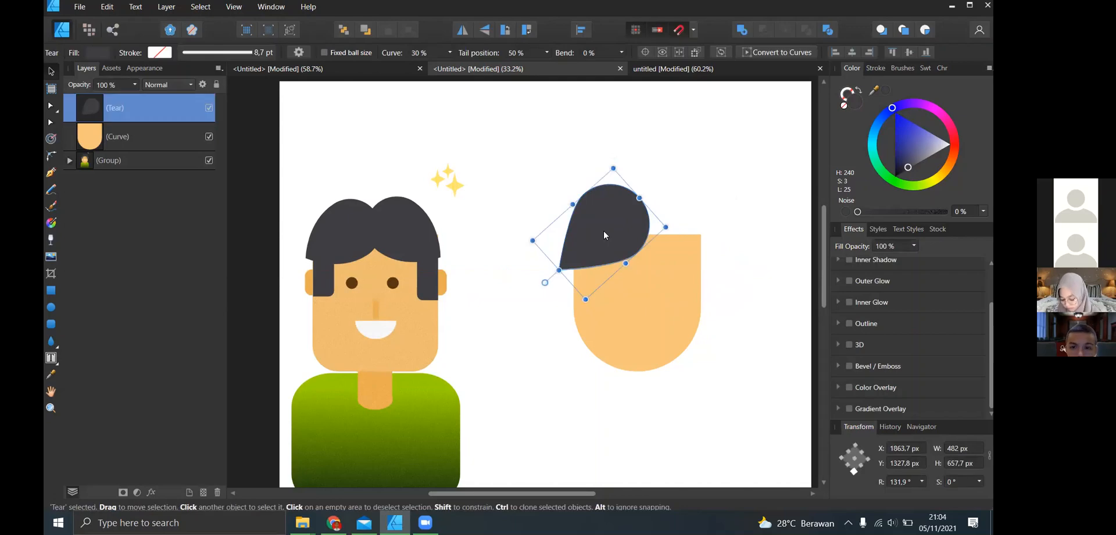
- Try duplicating the dark tear in place and moving the duplicate over the face's other upper corner, and undo both
{"action": "key", "text": "ctrl+j"}
{"action": "left_click_drag", "start_coordinate": [601, 233], "coordinate": [685, 220]}
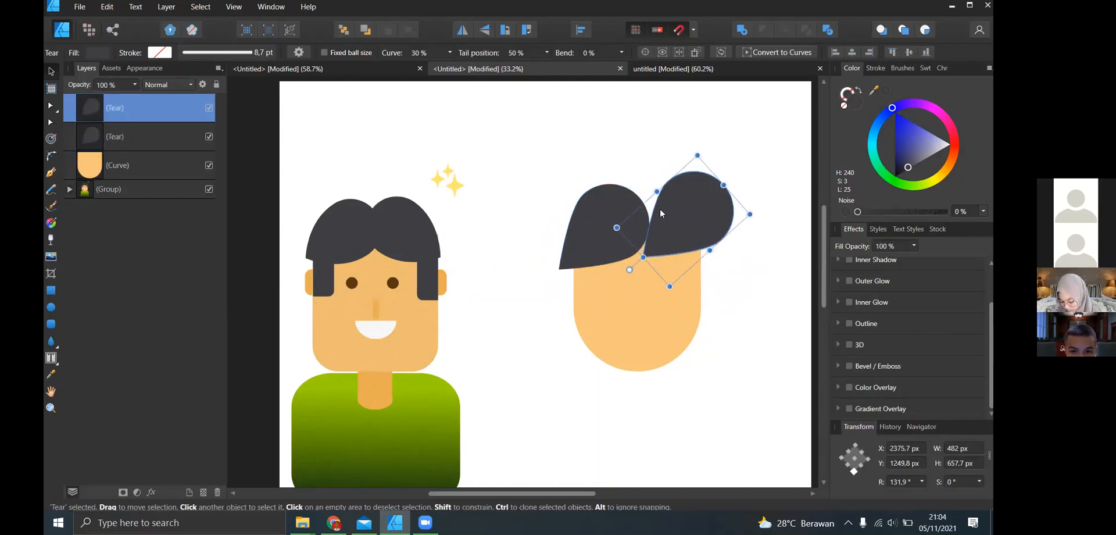
{"action": "key", "text": "ctrl+z"}
{"action": "key", "text": "ctrl+z"}
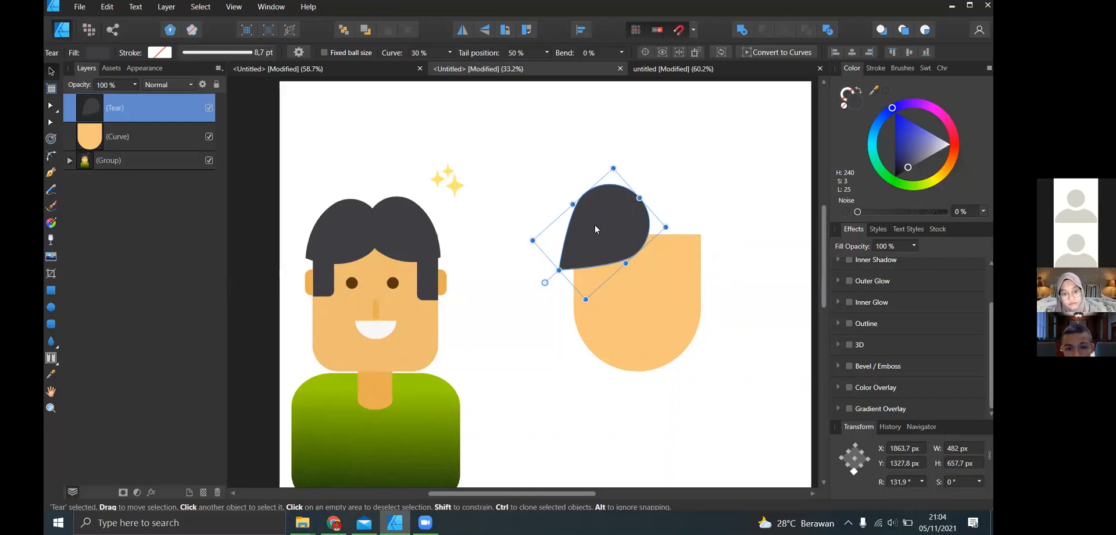
- Try cloning the dark tear several times around the face, and undo all the copies
{"action": "mouse_move", "coordinate": [600, 224]}
{"action": "left_mouse_down"}
{"action": "mouse_move", "coordinate": [639, 235]}
{"action": "mouse_move", "coordinate": [688, 227]}
{"action": "mouse_move", "coordinate": [623, 233]}
{"action": "mouse_move", "coordinate": [571, 263]}
{"action": "mouse_move", "coordinate": [552, 353]}
{"action": "mouse_move", "coordinate": [644, 426]}
{"action": "mouse_move", "coordinate": [745, 355]}
{"action": "mouse_move", "coordinate": [752, 257]}
{"action": "mouse_move", "coordinate": [733, 260]}
{"action": "left_mouse_up"}
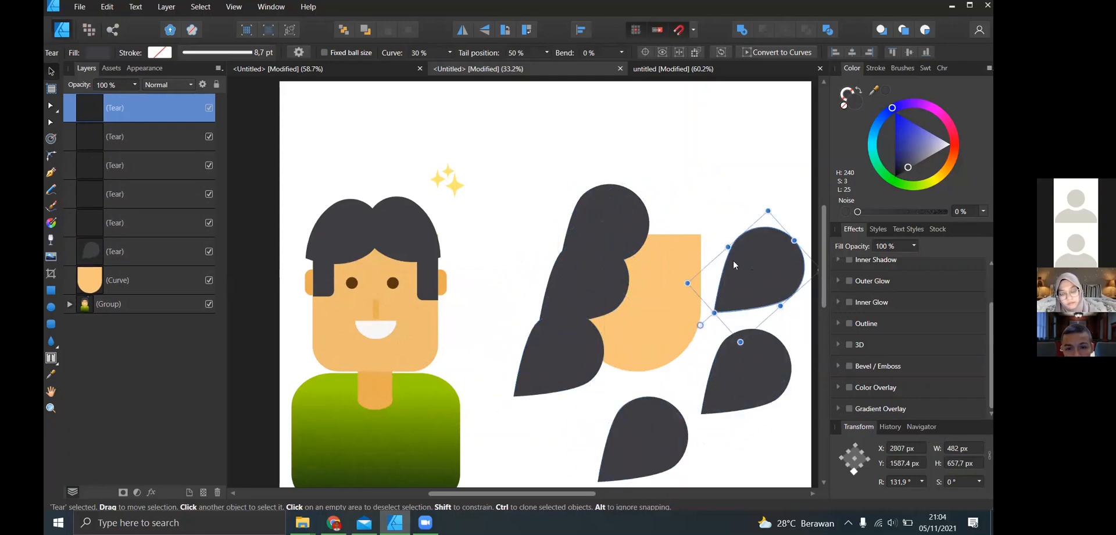
{"action": "key", "text": "ctrl+z"}
{"action": "key", "text": "ctrl+z"}
{"action": "key", "text": "ctrl+z"}
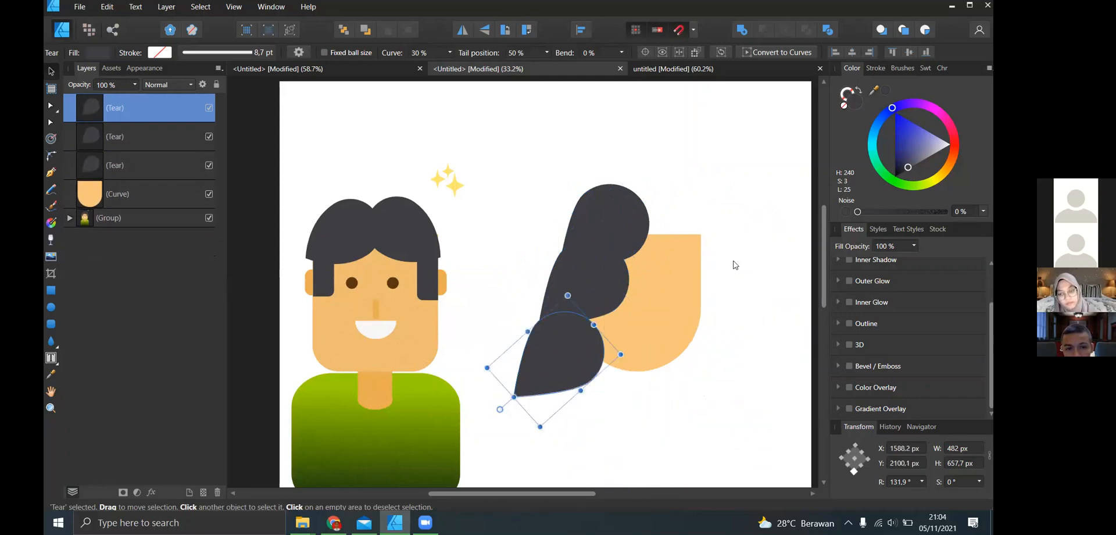
{"action": "key", "text": "ctrl+z"}
{"action": "key", "text": "ctrl+z"}
- Clone the dark tear, flip the copy horizontally and align it beside the original to complete the parted hair
{"action": "left_click_drag", "start_coordinate": [609, 232], "coordinate": [687, 239]}
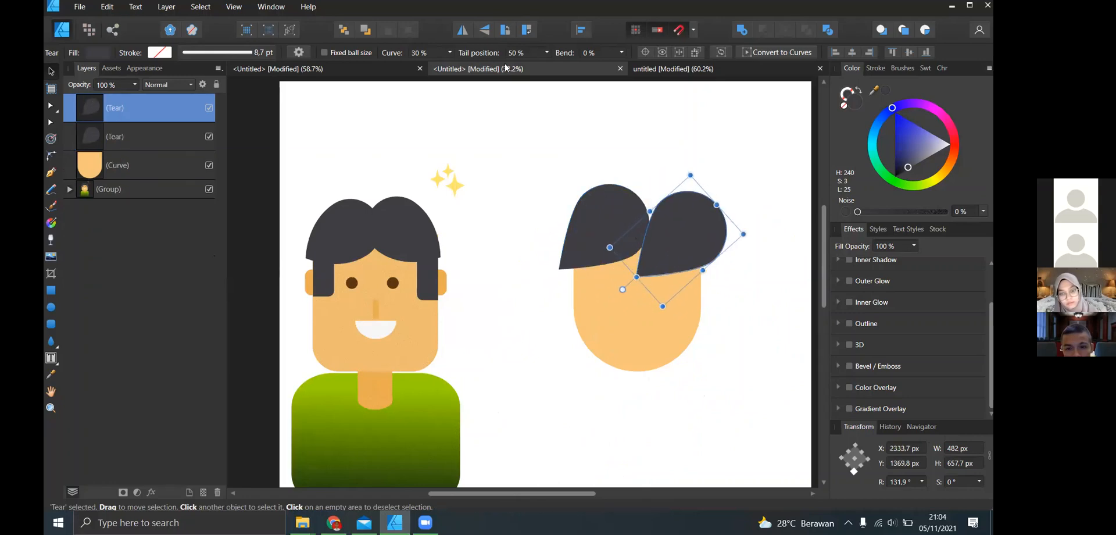
{"action": "left_click", "coordinate": [463, 29]}
{"action": "left_click_drag", "start_coordinate": [666, 242], "coordinate": [668, 225]}
{"action": "left_click", "coordinate": [714, 148]}
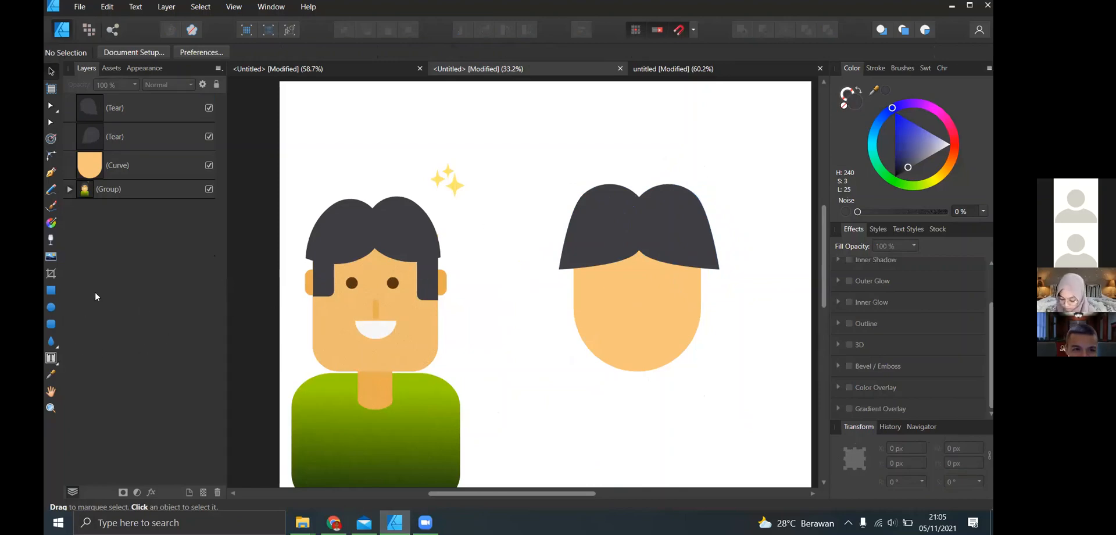
- Draw a rounded rectangle about 70 × 217 px at the face's left edge below the hair as a sideburn
{"action": "left_click", "coordinate": [51, 292]}
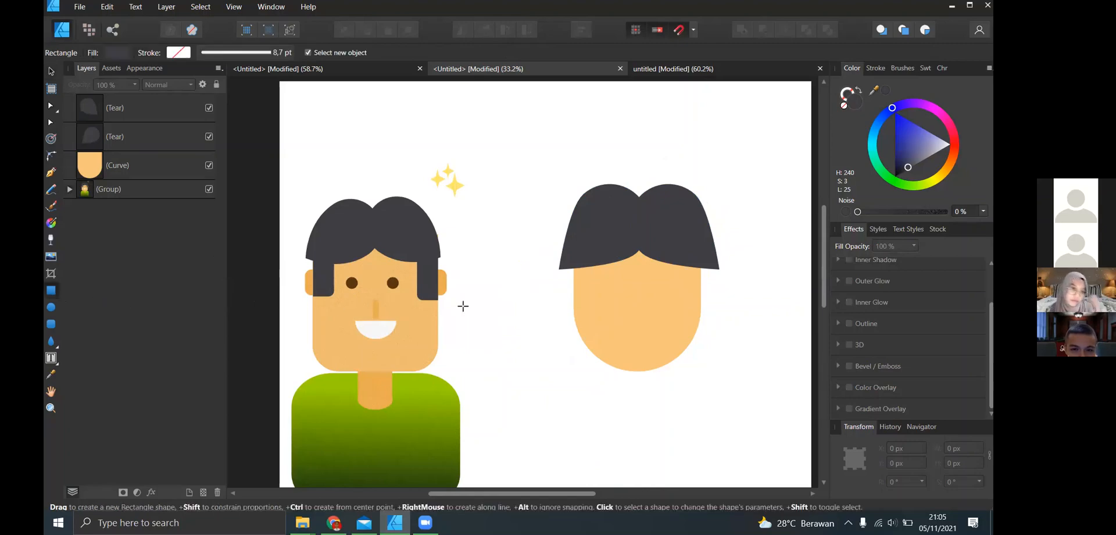
{"action": "left_click", "coordinate": [52, 323]}
{"action": "left_click_drag", "start_coordinate": [585, 258], "coordinate": [574, 294]}
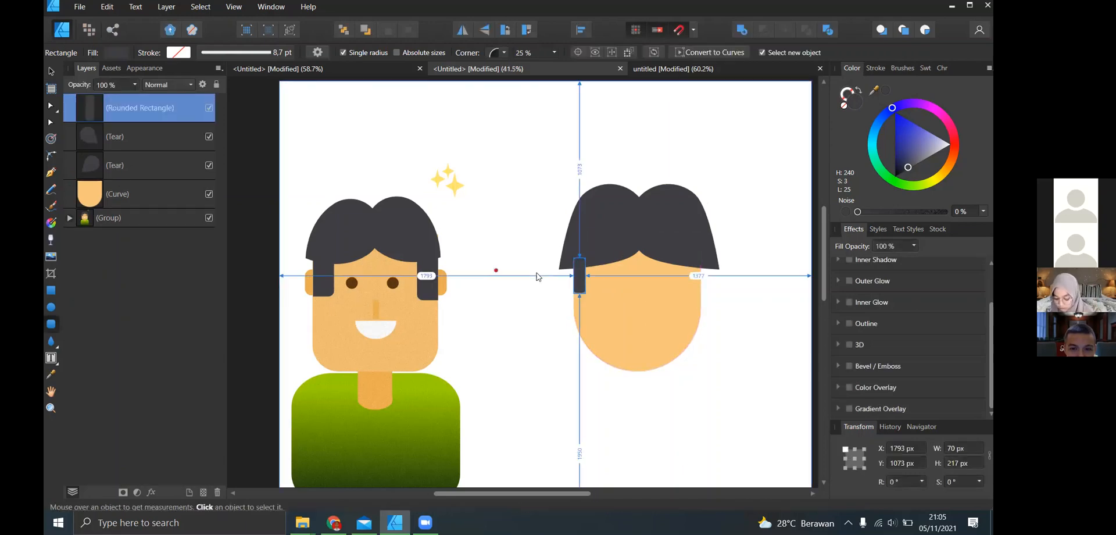
- Clone the sideburn onto the face's right edge, slightly lower than the first one
{"action": "scroll", "coordinate": [537, 277], "scroll_direction": "up", "scroll_amount": 3}
{"action": "scroll", "coordinate": [628, 284], "scroll_direction": "down", "scroll_amount": 2}
{"action": "scroll", "coordinate": [668, 284], "scroll_direction": "right", "scroll_amount": 3}
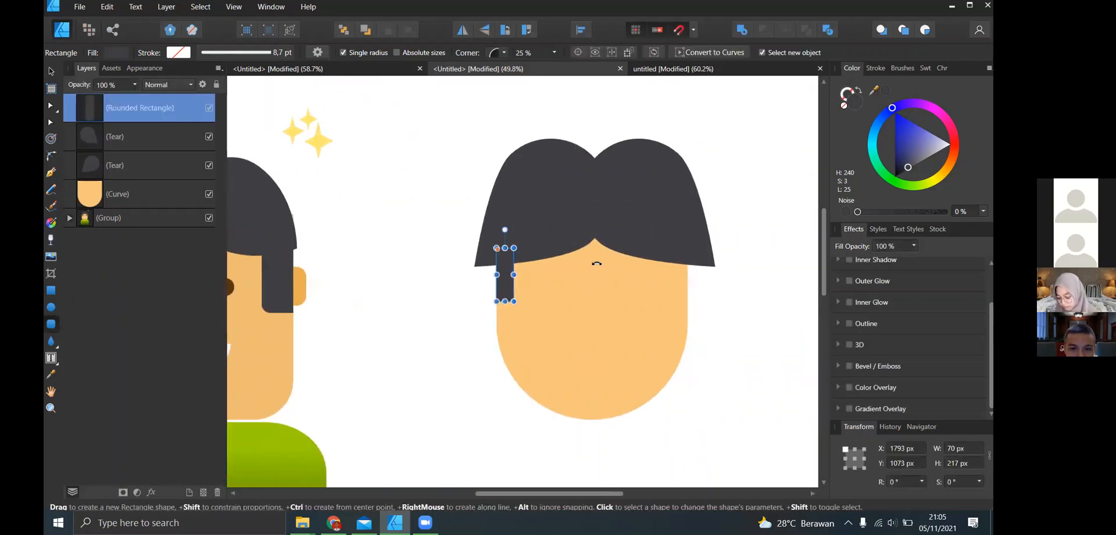
{"action": "scroll", "coordinate": [344, 264], "scroll_direction": "up", "scroll_amount": 2}
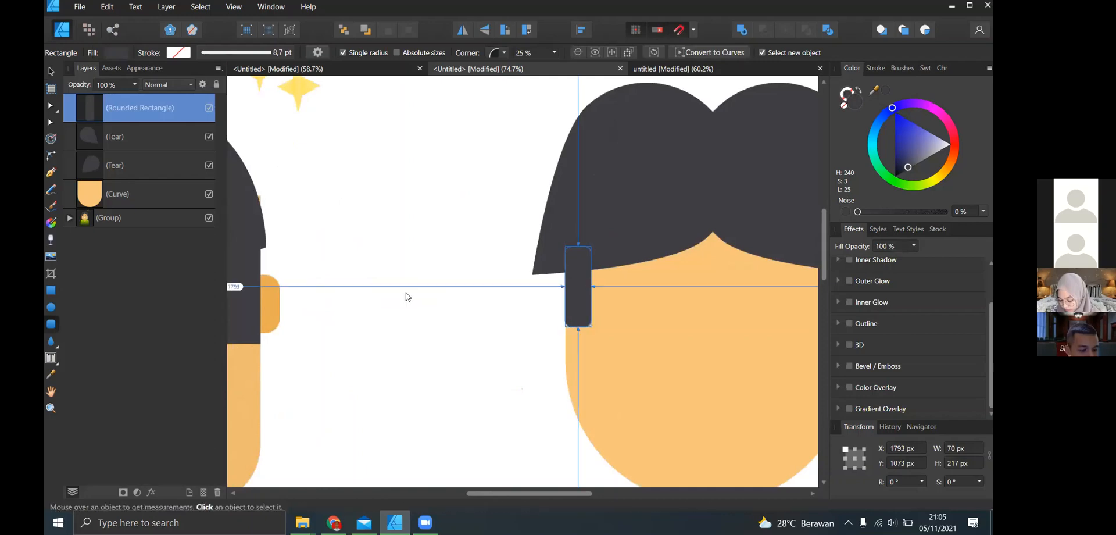
{"action": "scroll", "coordinate": [405, 293], "scroll_direction": "down", "scroll_amount": 8}
{"action": "scroll", "coordinate": [412, 292], "scroll_direction": "up", "scroll_amount": 5}
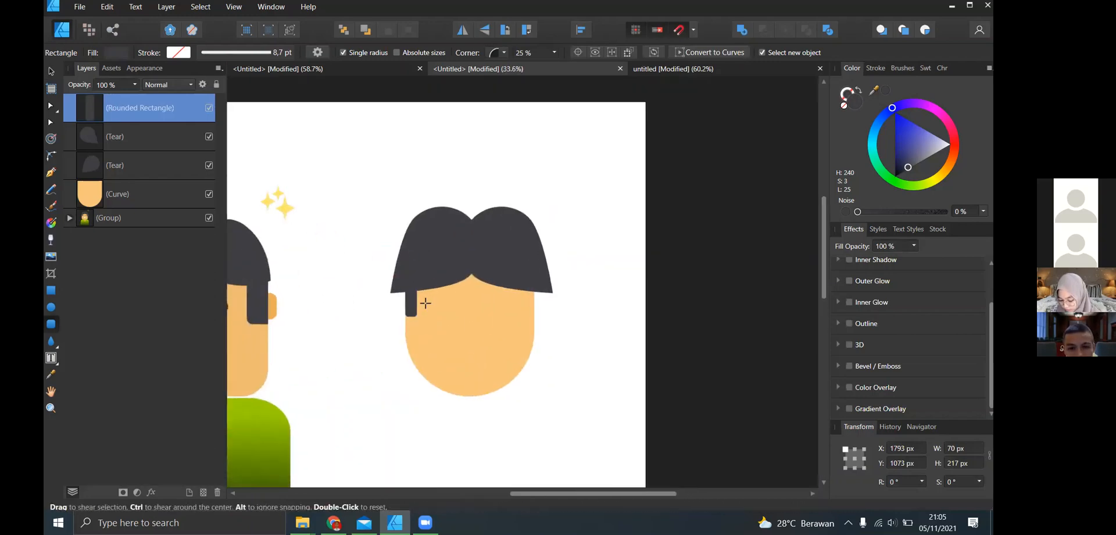
{"action": "left_click", "coordinate": [50, 71]}
{"action": "scroll", "coordinate": [446, 316], "scroll_direction": "up", "scroll_amount": 2}
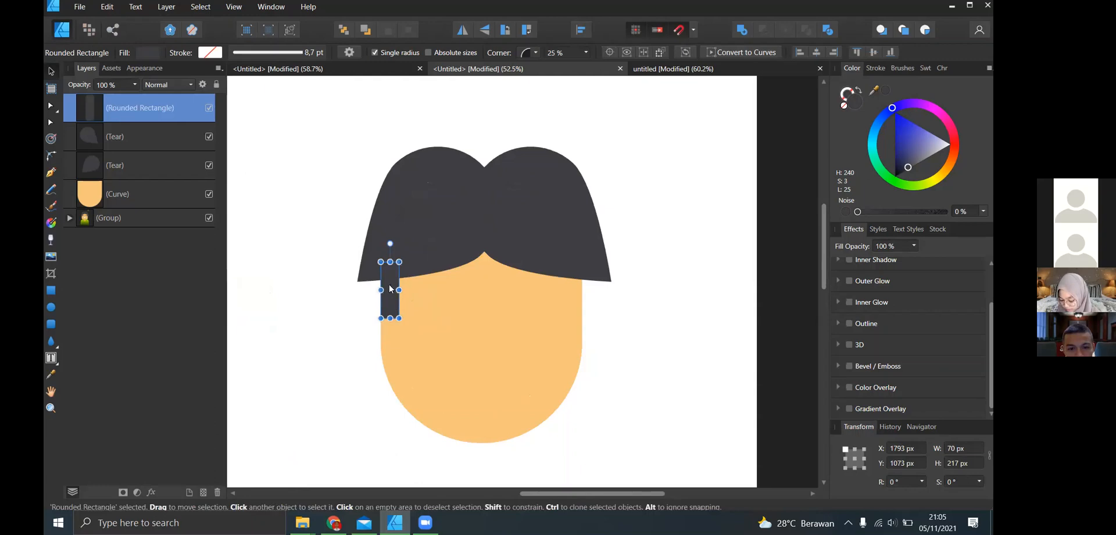
{"action": "left_click_drag", "start_coordinate": [389, 287], "coordinate": [573, 297]}
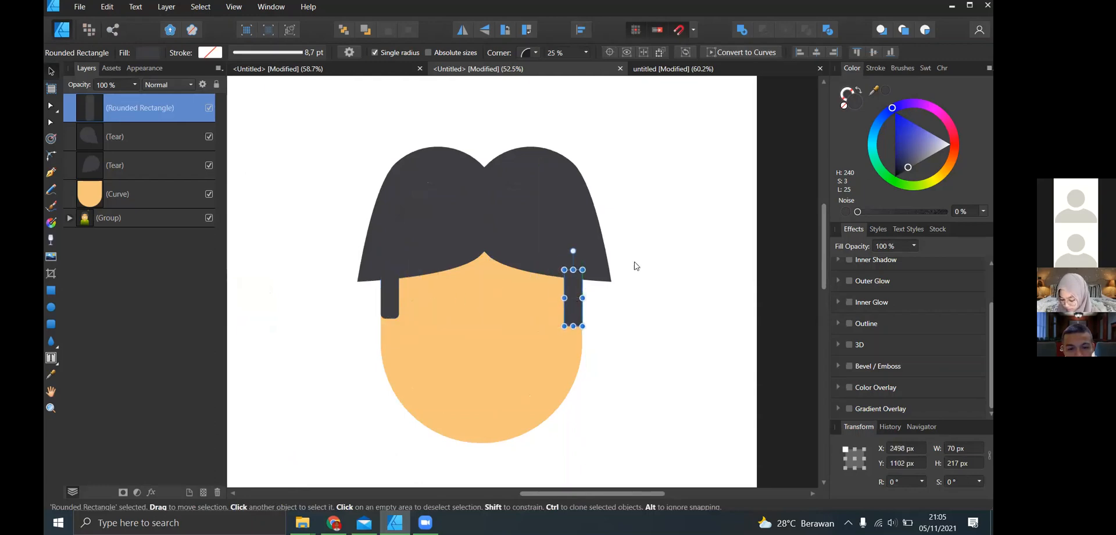
{"action": "left_click", "coordinate": [636, 266]}
- Draw a rounded rectangle about 978 × 109 px straight across the face below the hair to form both ears
{"action": "scroll", "coordinate": [640, 262], "scroll_direction": "down", "scroll_amount": 2}
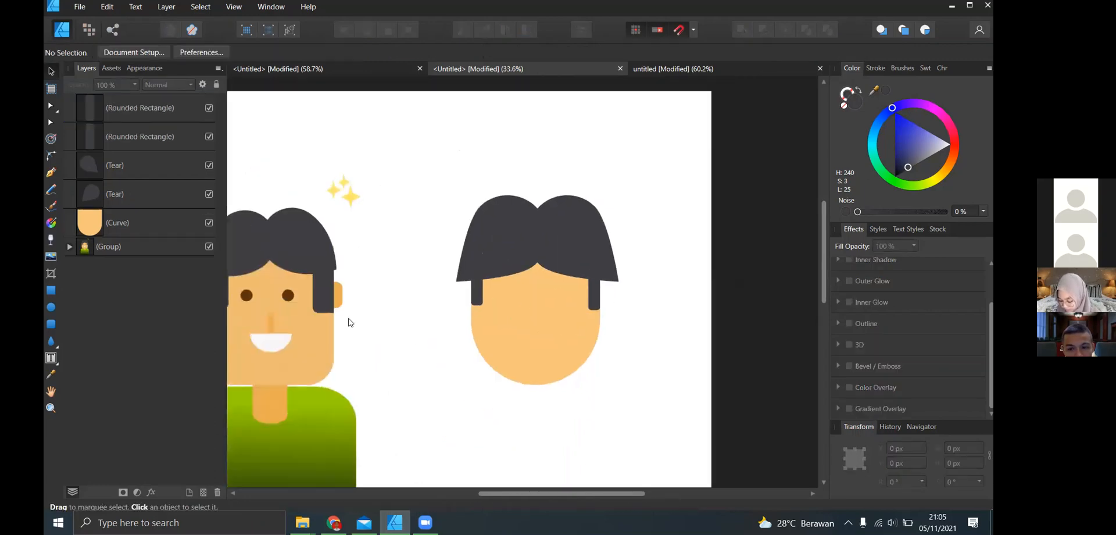
{"action": "scroll", "coordinate": [350, 322], "scroll_direction": "left", "scroll_amount": 2}
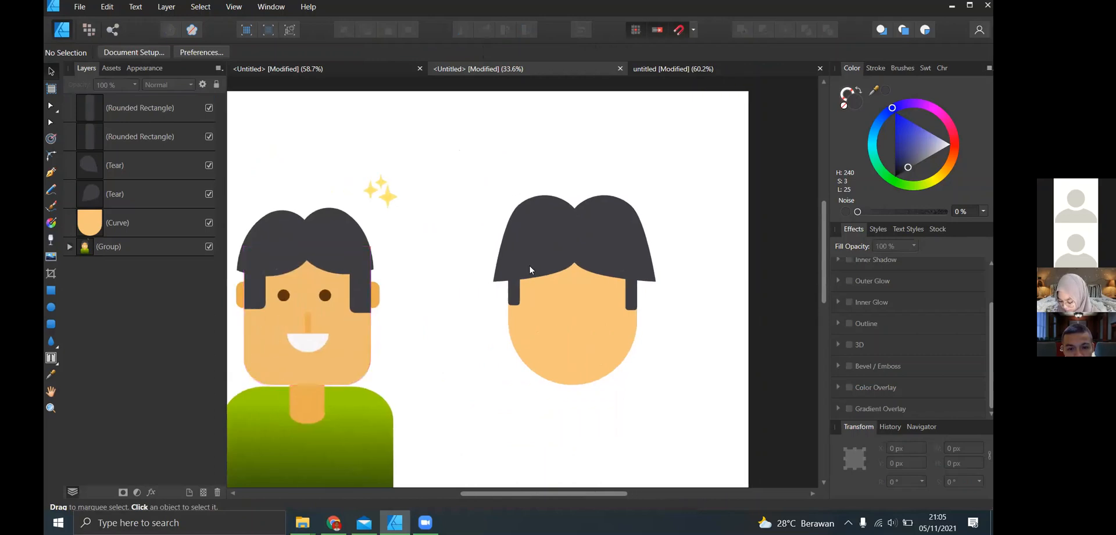
{"action": "left_click", "coordinate": [54, 328]}
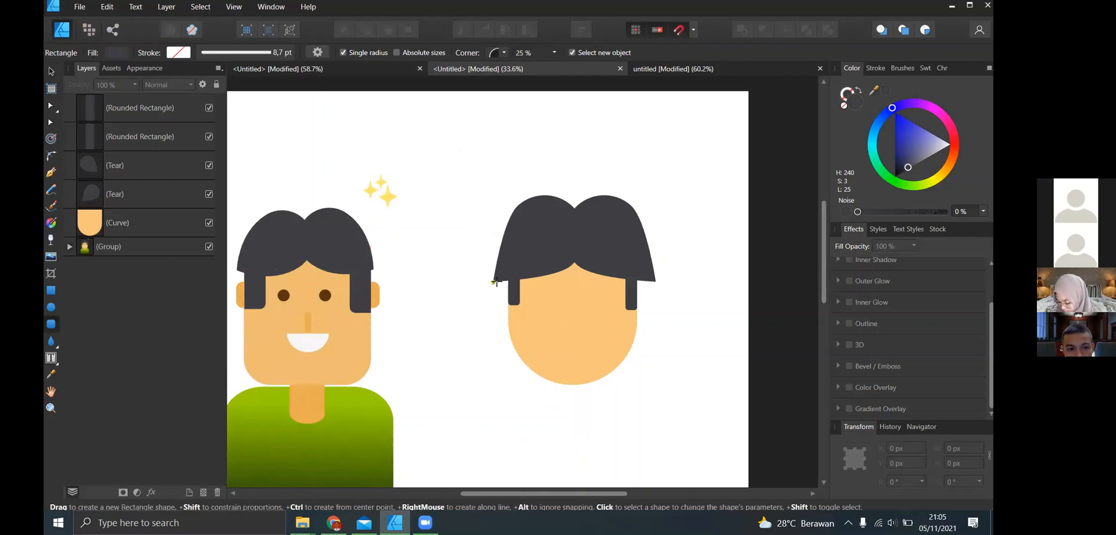
{"action": "left_click", "coordinate": [52, 324]}
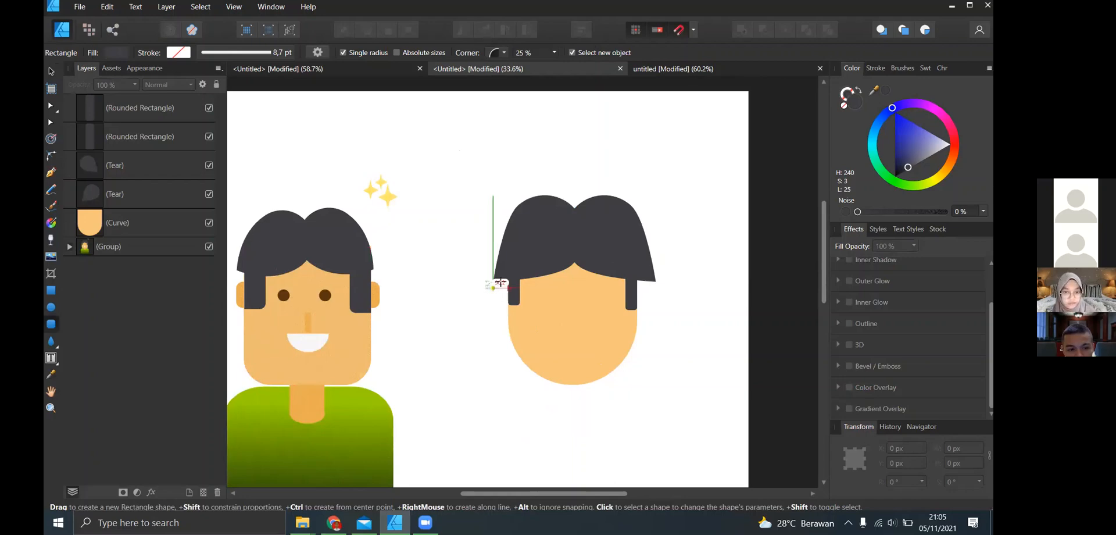
{"action": "left_click_drag", "start_coordinate": [493, 288], "coordinate": [655, 308]}
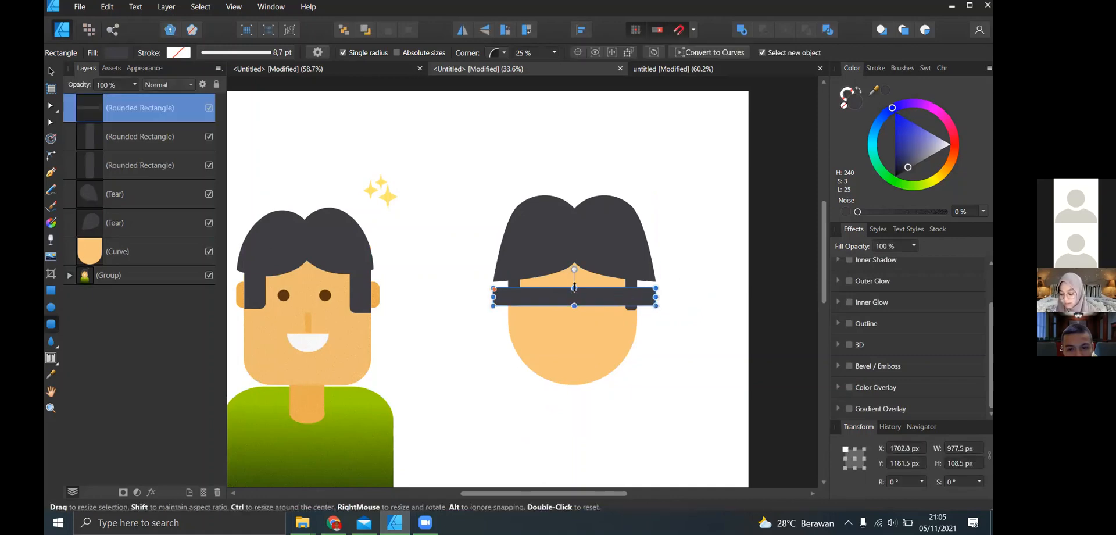
{"action": "left_click_drag", "start_coordinate": [575, 288], "coordinate": [575, 288]}
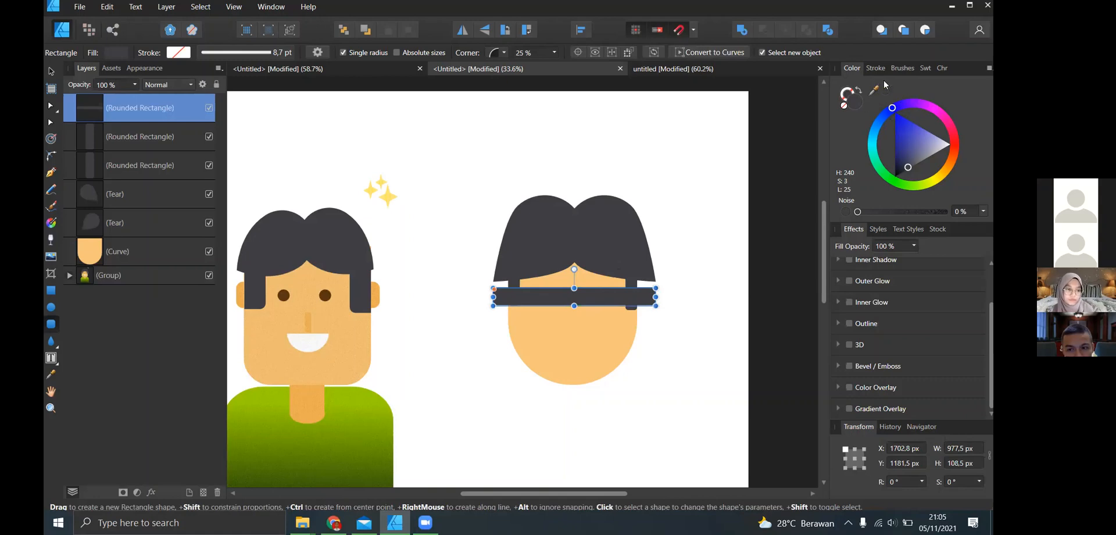
- Fill the ear band with the colour sampled from the reference character's ear and send it behind all other objects
{"action": "left_click_drag", "start_coordinate": [339, 299], "coordinate": [372, 299]}
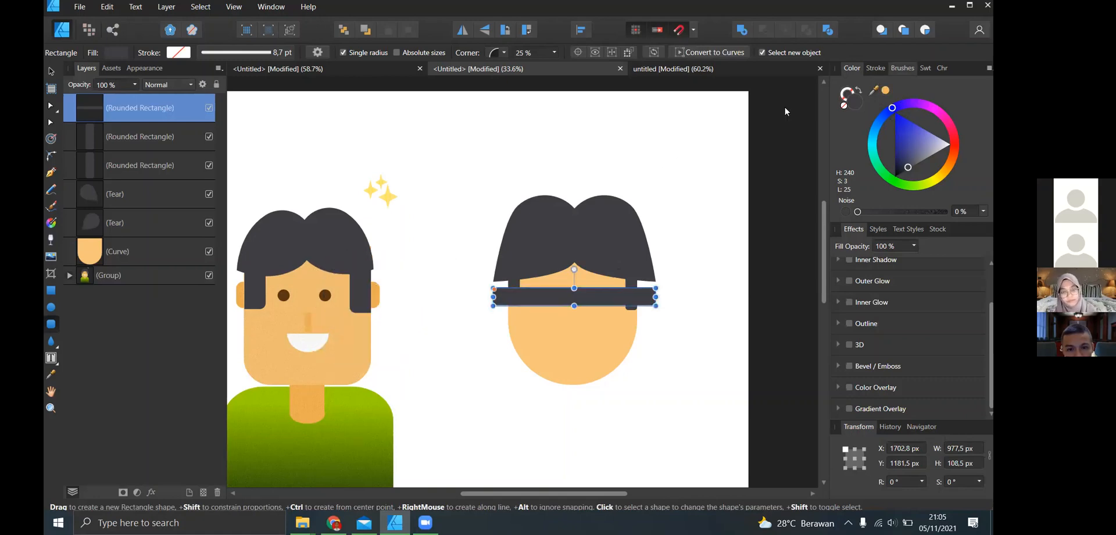
{"action": "left_click", "coordinate": [886, 91]}
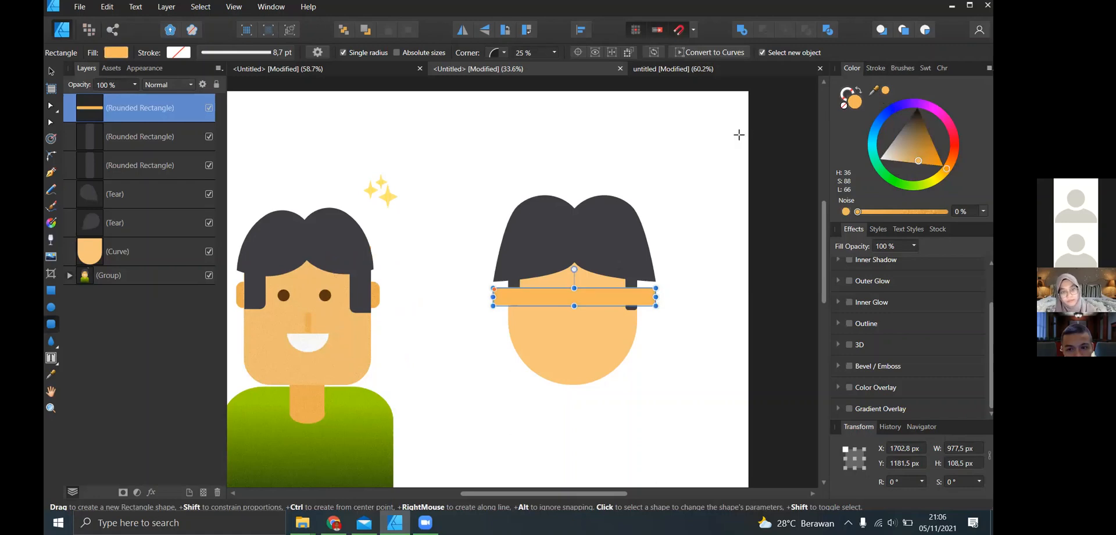
{"action": "left_click", "coordinate": [343, 30]}
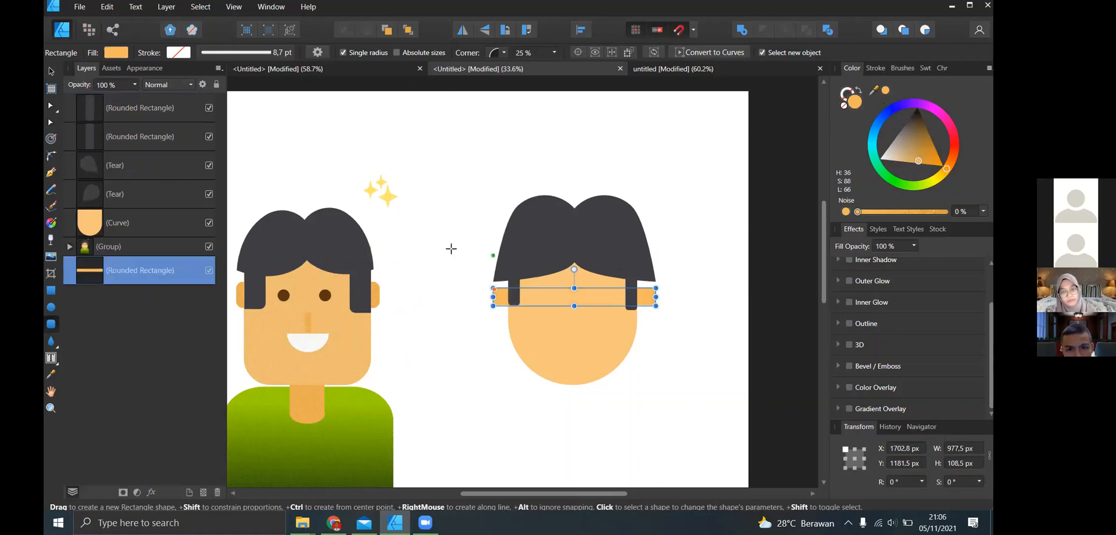
- Narrow the ear band evenly on both sides so the ears protrude slightly less, and deselect it
{"action": "left_click", "coordinate": [50, 71]}
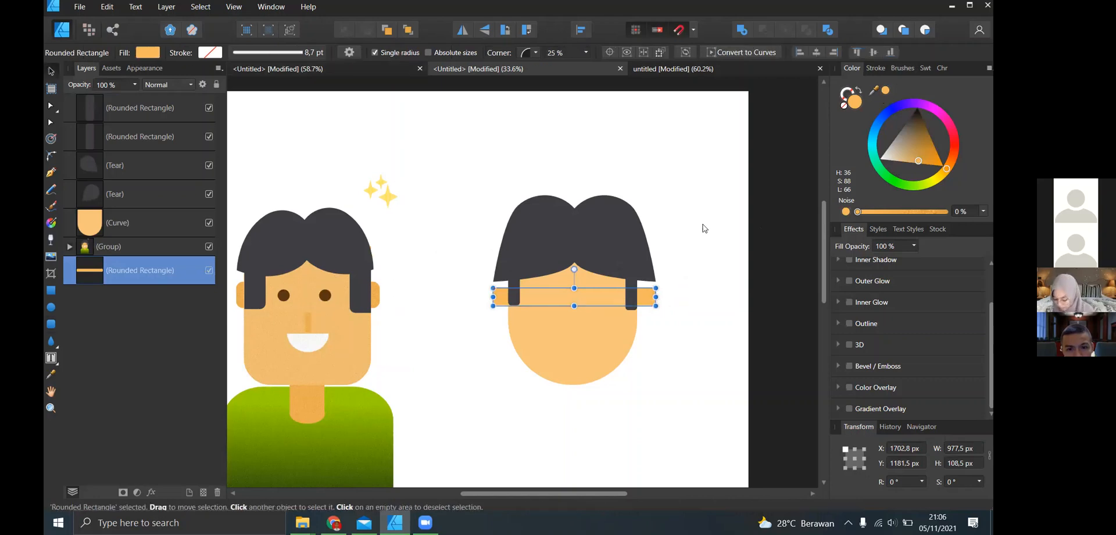
{"action": "left_click_drag", "start_coordinate": [655, 297], "coordinate": [651, 296]}
{"action": "left_click", "coordinate": [692, 273]}
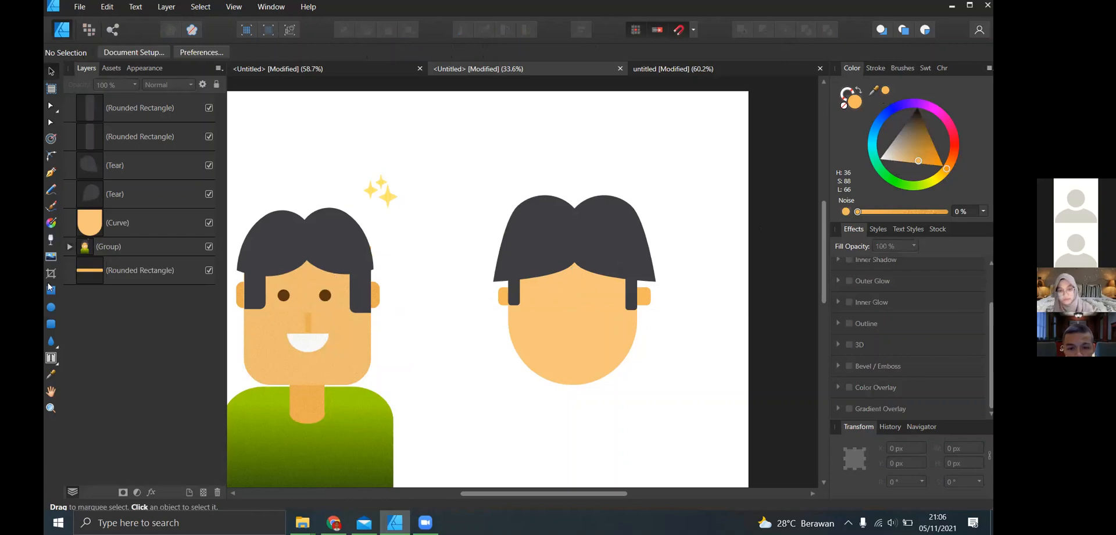
- Draw an ellipse about 89 × 109 px on the face beside the first sideburn to form an eye
{"action": "left_click", "coordinate": [51, 306]}
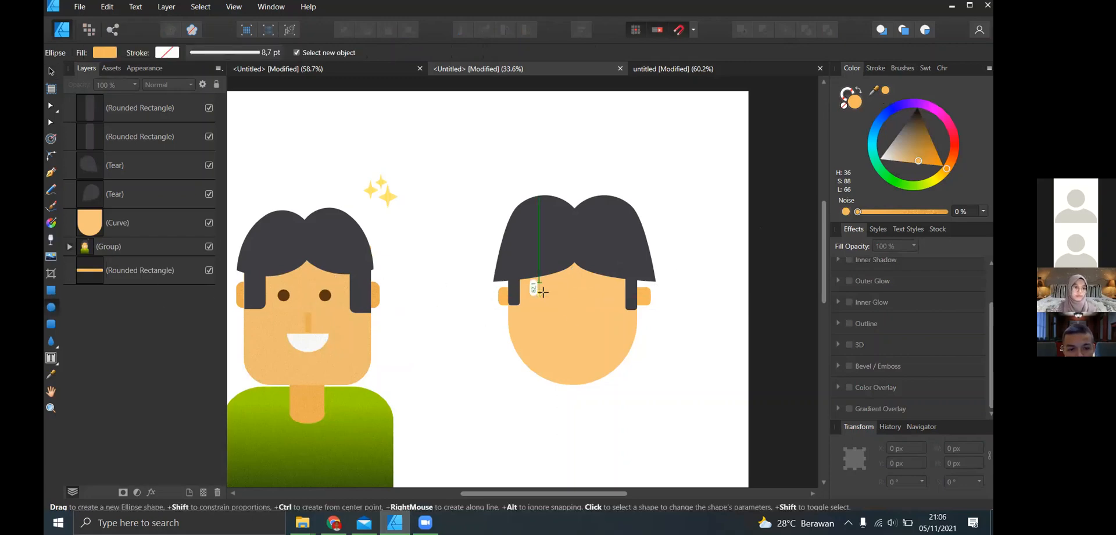
{"action": "left_click_drag", "start_coordinate": [541, 291], "coordinate": [600, 310]}
{"action": "key", "text": "ctrl+z"}
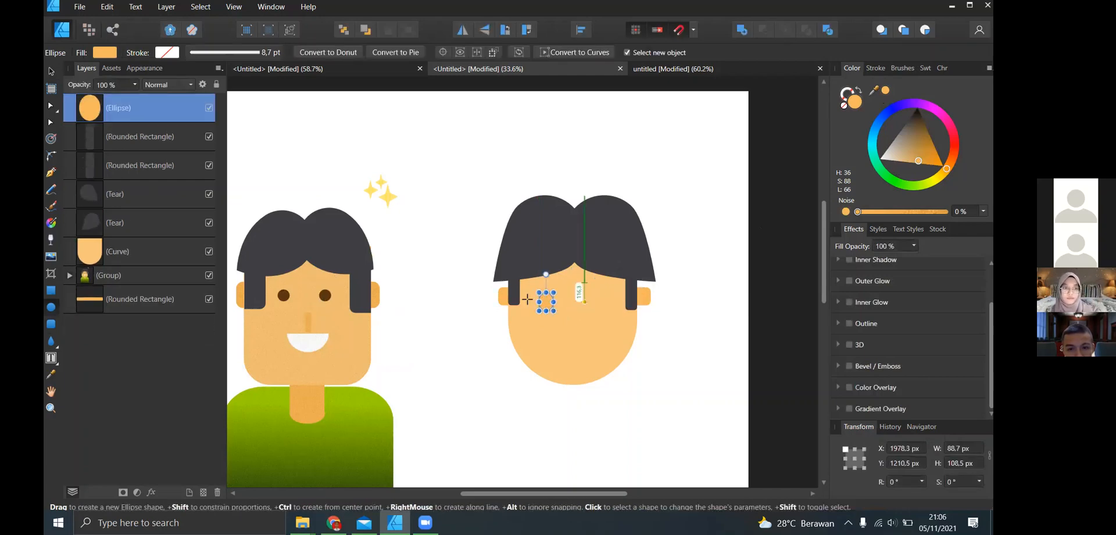
- Fill the eye with the brown sampled from the reference character's eye and reduce its height to about 80 px
{"action": "left_click_drag", "start_coordinate": [883, 92], "coordinate": [325, 295]}
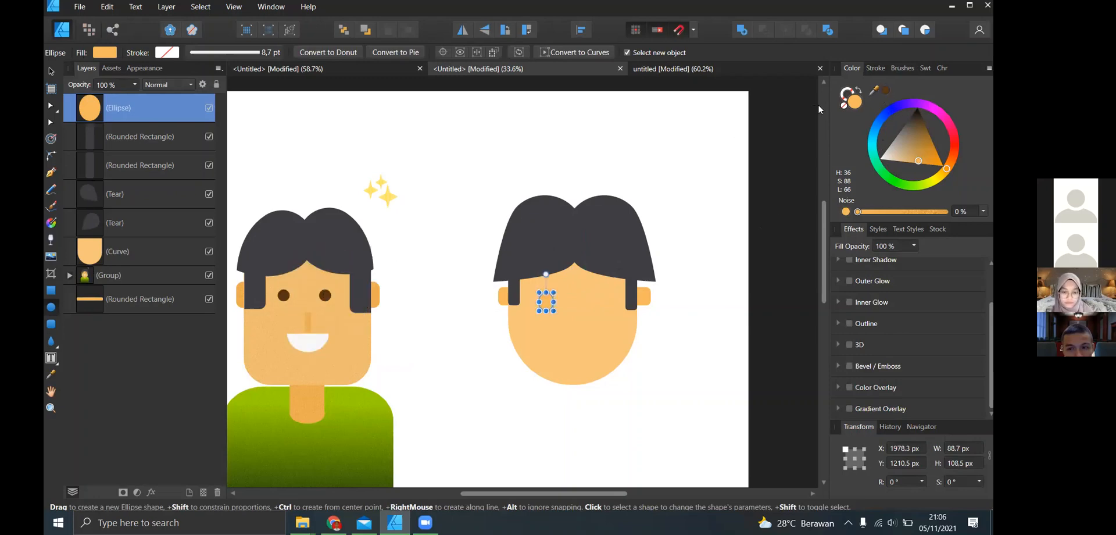
{"action": "left_click", "coordinate": [885, 93]}
{"action": "scroll", "coordinate": [562, 304], "scroll_direction": "up", "scroll_amount": 3}
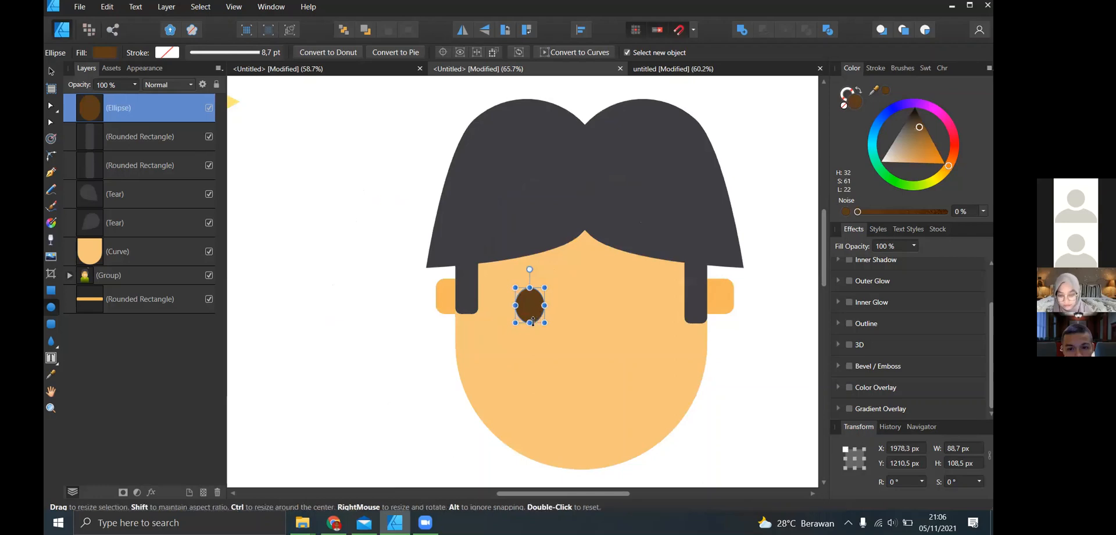
{"action": "left_click_drag", "start_coordinate": [532, 314], "coordinate": [531, 314]}
{"action": "scroll", "coordinate": [526, 304], "scroll_direction": "up", "scroll_amount": 1}
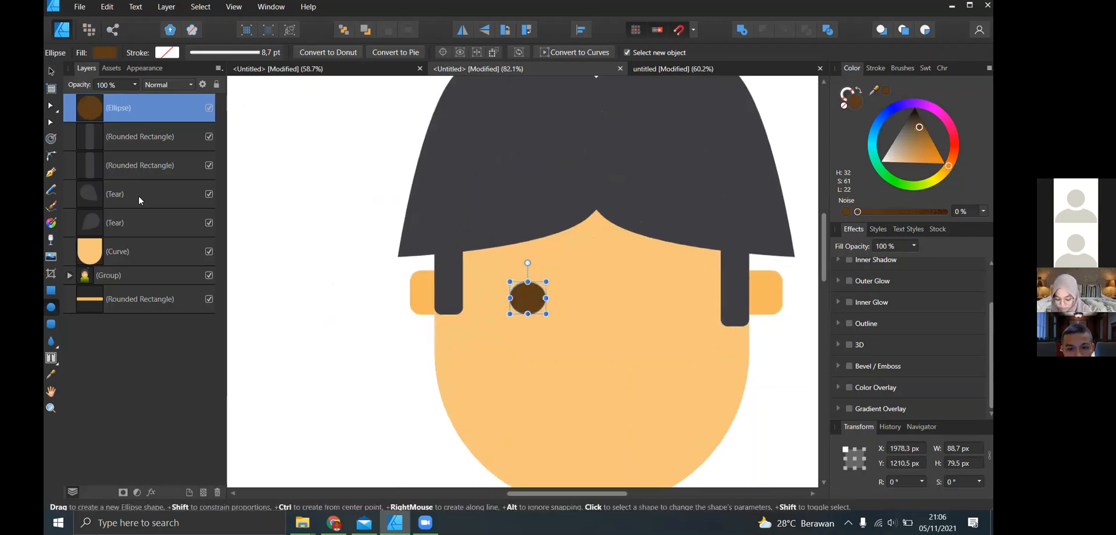
{"action": "left_click", "coordinate": [47, 72]}
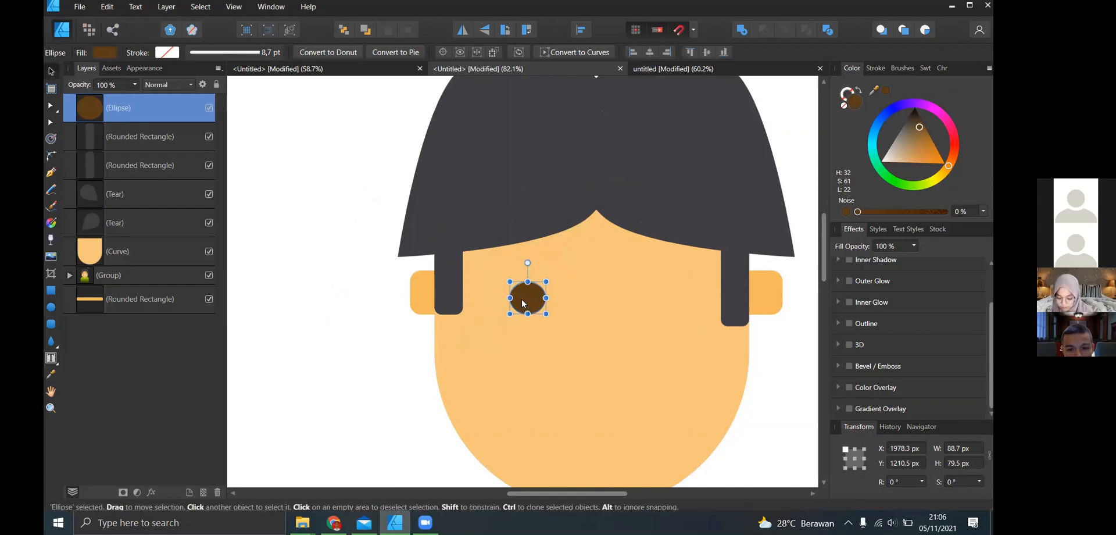
{"action": "left_click_drag", "start_coordinate": [525, 301], "coordinate": [651, 307]}
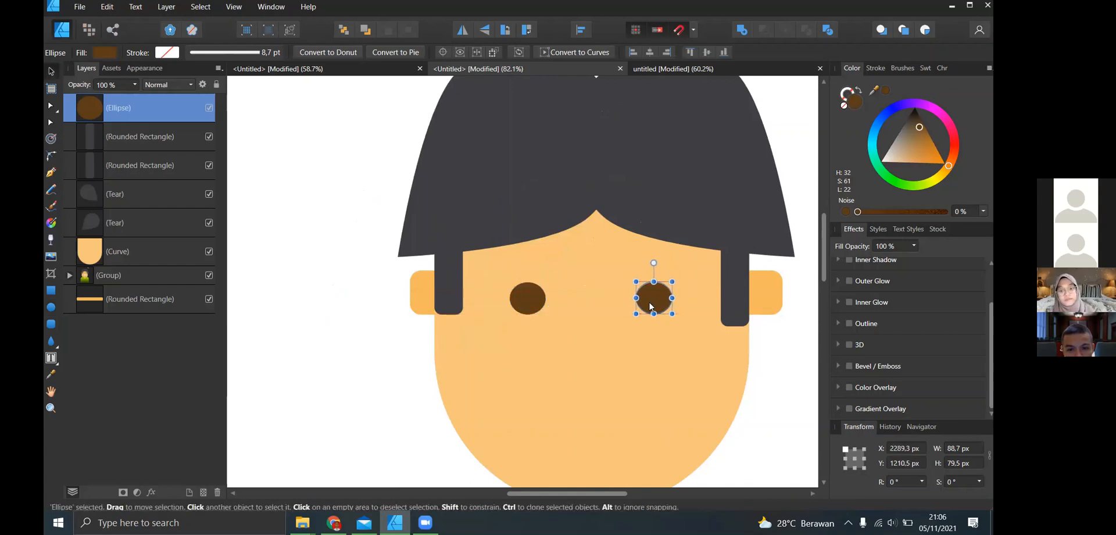
{"action": "scroll", "coordinate": [652, 307], "scroll_direction": "down", "scroll_amount": 2}
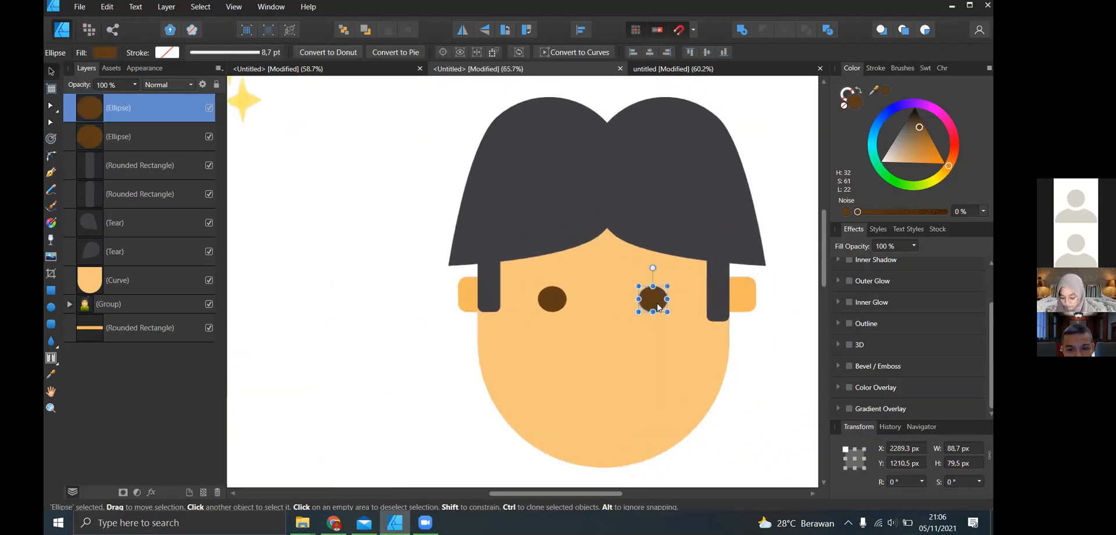
{"action": "scroll", "coordinate": [656, 303], "scroll_direction": "up", "scroll_amount": 5}
{"action": "key", "text": "Delete"}
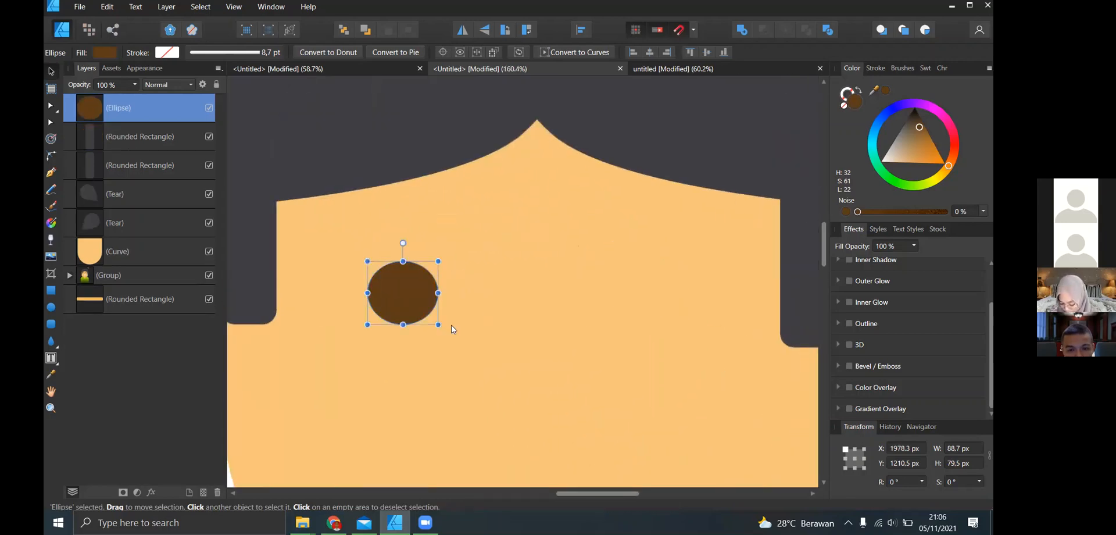
- Duplicate the eye and move the copy straight across to the other side of the face at the same height
{"action": "scroll", "coordinate": [472, 269], "scroll_direction": "down", "scroll_amount": 4}
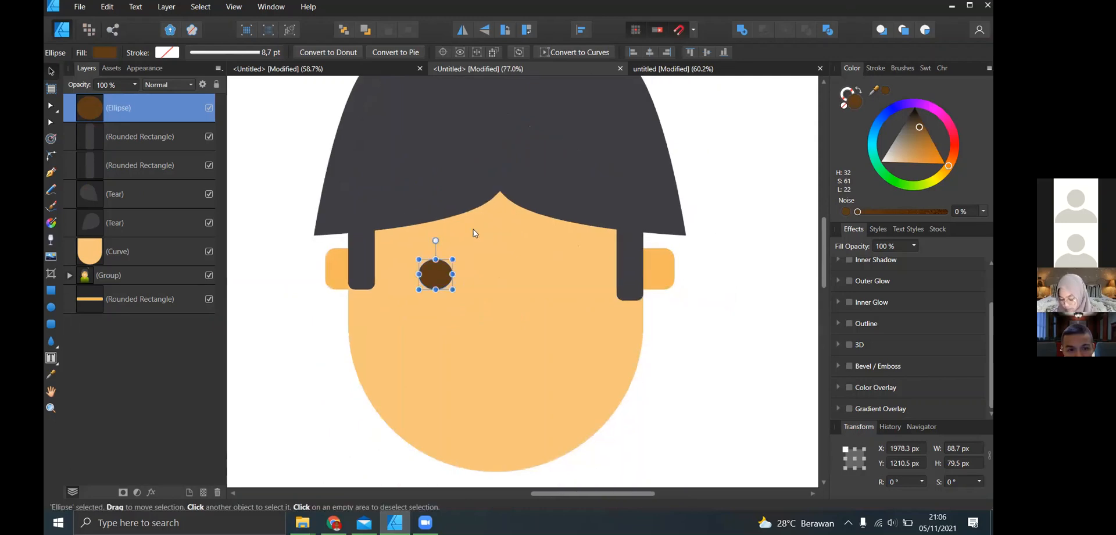
{"action": "key", "text": "ctrl+j"}
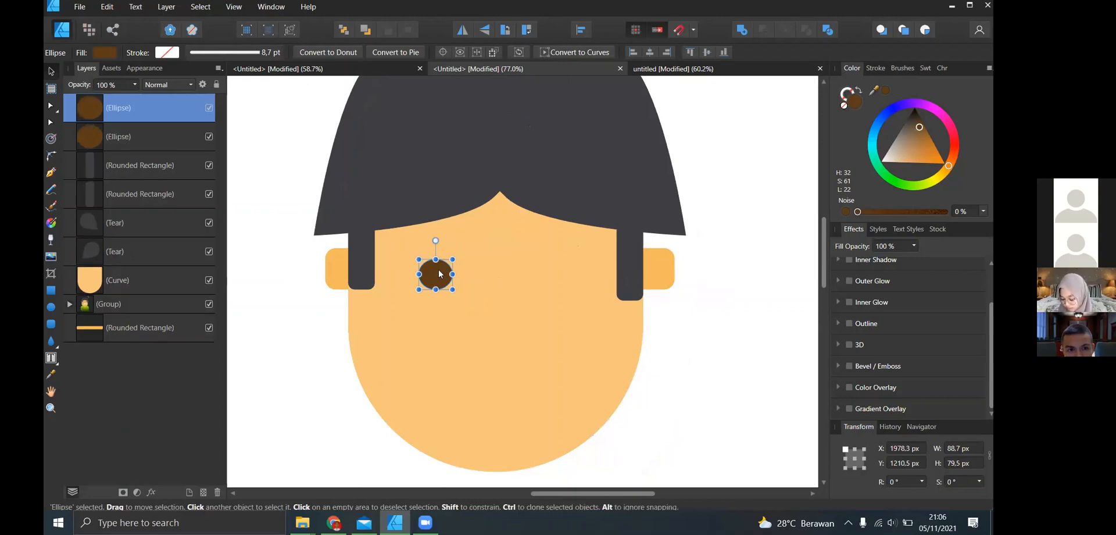
{"action": "left_click_drag", "start_coordinate": [460, 275], "coordinate": [548, 297]}
{"action": "scroll", "coordinate": [546, 294], "scroll_direction": "down", "scroll_amount": 4}
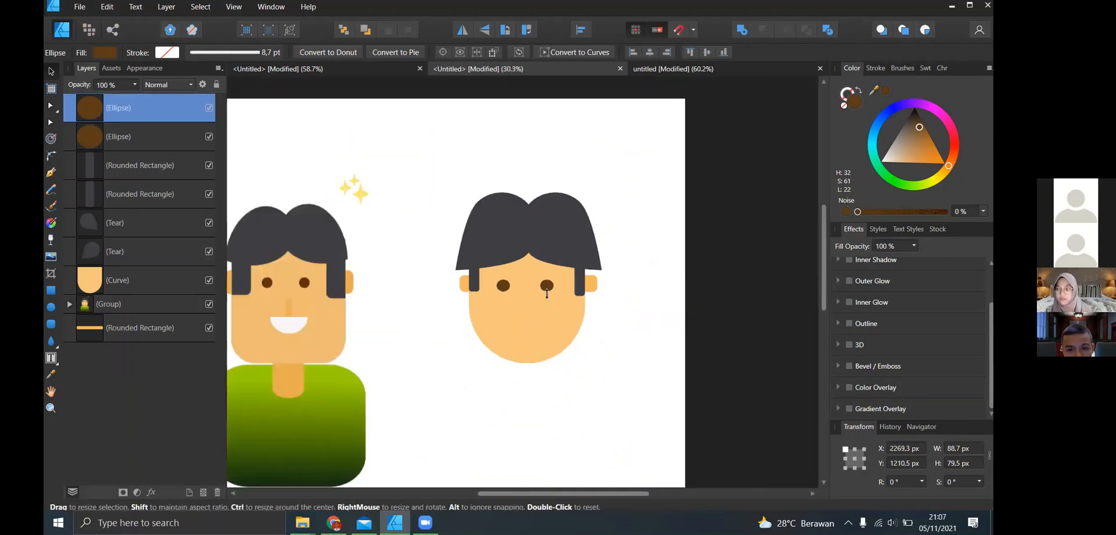
- Draw a narrow rectangle about 37 × 135 px as the nose, centred between the eyes, and move it up slightly
{"action": "scroll", "coordinate": [543, 316], "scroll_direction": "down", "scroll_amount": 3}
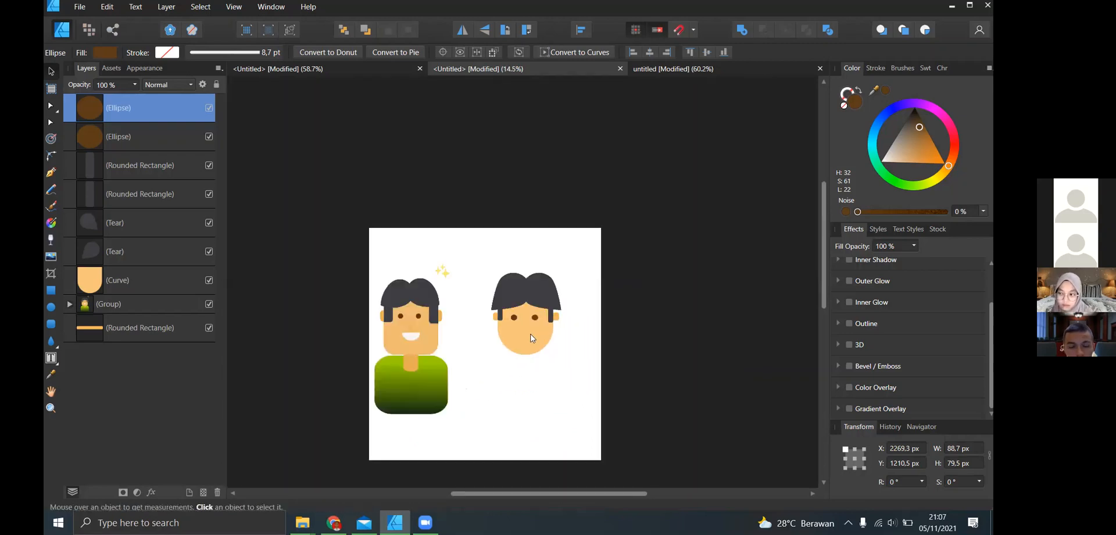
{"action": "scroll", "coordinate": [531, 339], "scroll_direction": "up", "scroll_amount": 3}
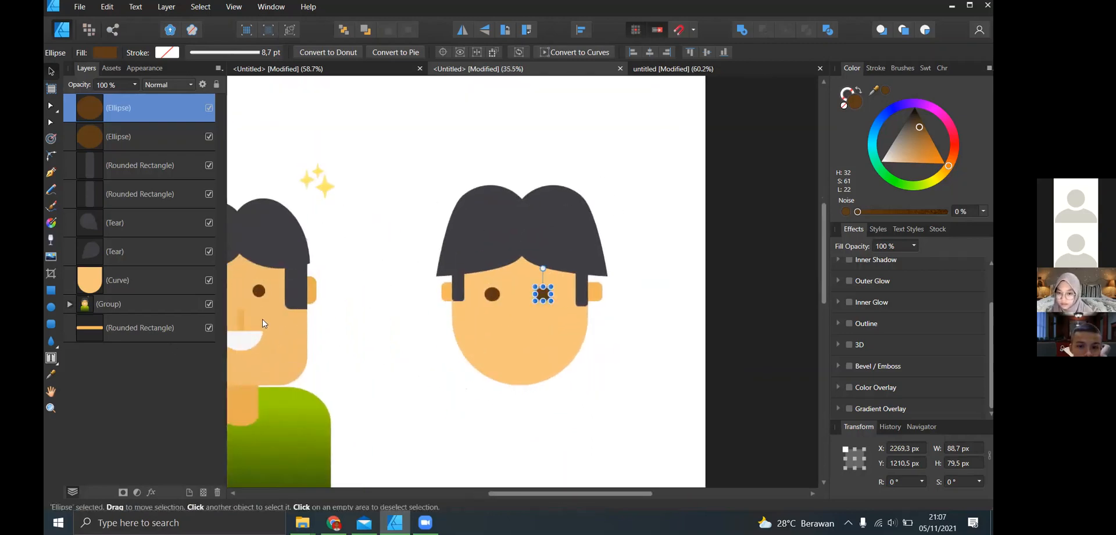
{"action": "scroll", "coordinate": [263, 324], "scroll_direction": "left", "scroll_amount": 2}
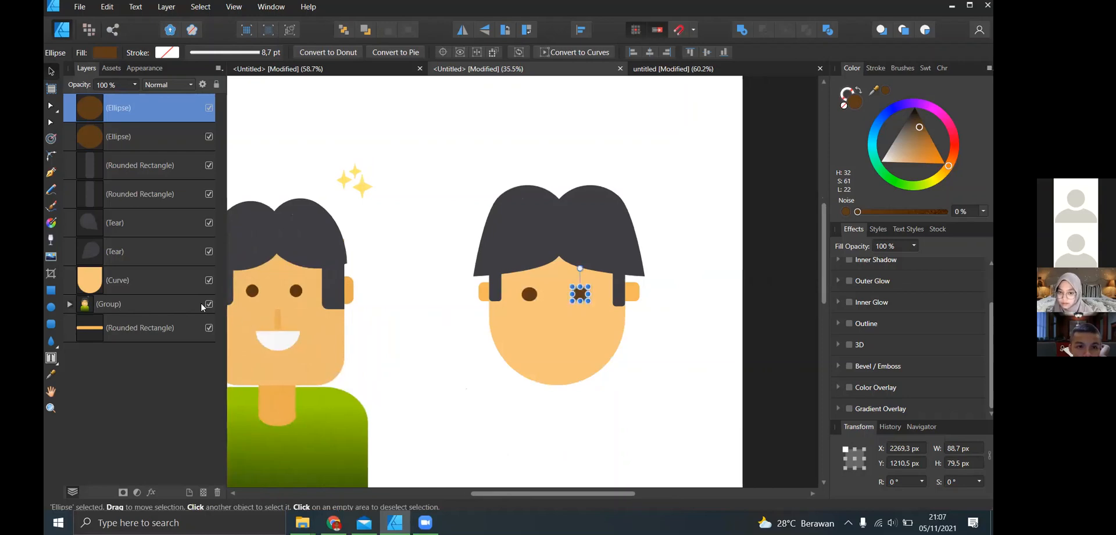
{"action": "left_click", "coordinate": [52, 289]}
{"action": "left_click_drag", "start_coordinate": [555, 311], "coordinate": [562, 336]}
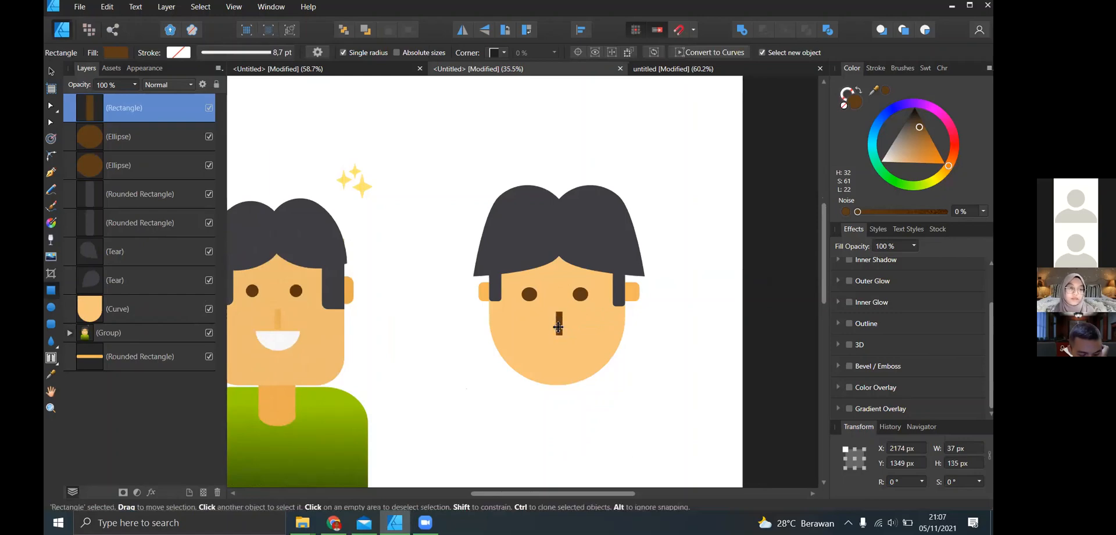
{"action": "scroll", "coordinate": [435, 242], "scroll_direction": "up", "scroll_amount": 4}
{"action": "key", "text": "v"}
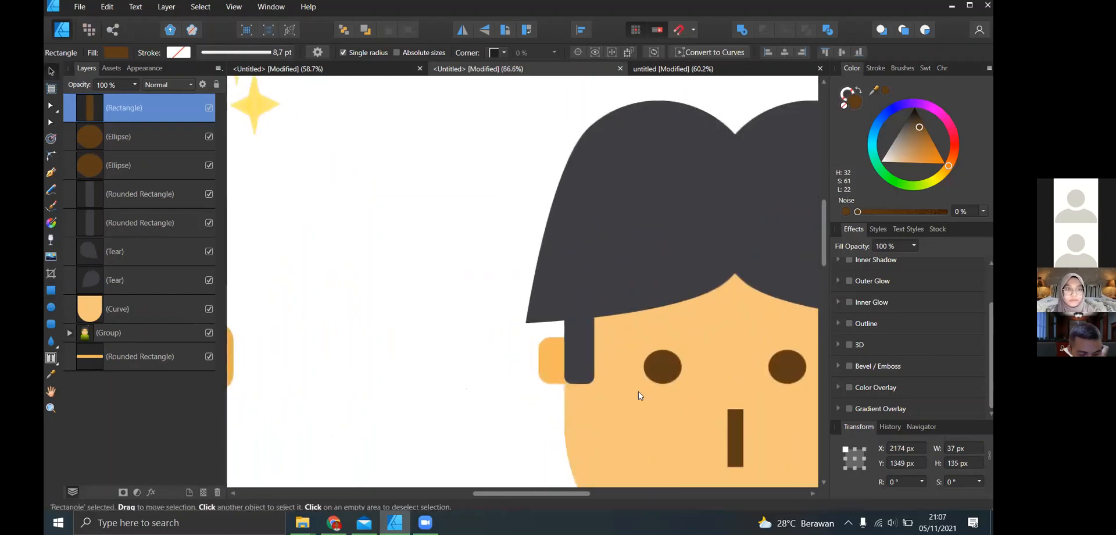
{"action": "left_click_drag", "start_coordinate": [739, 441], "coordinate": [739, 431]}
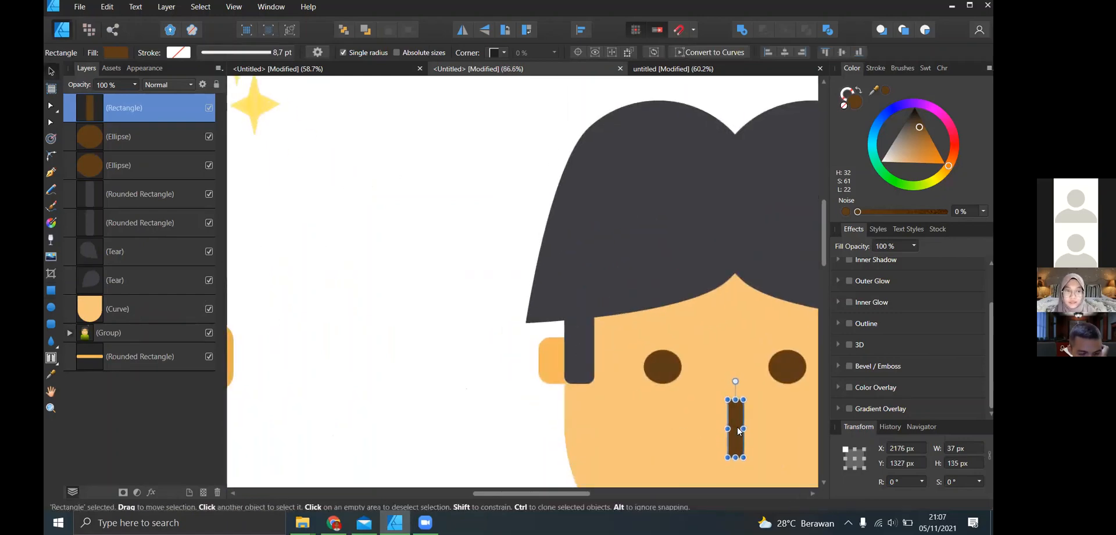
- Draw an ellipse about 217 × 184 px directly below the nose for the mouth and fill it white
{"action": "scroll", "coordinate": [739, 432], "scroll_direction": "up", "scroll_amount": 1}
{"action": "scroll", "coordinate": [700, 414], "scroll_direction": "down", "scroll_amount": 4}
{"action": "scroll", "coordinate": [605, 423], "scroll_direction": "down", "scroll_amount": 2}
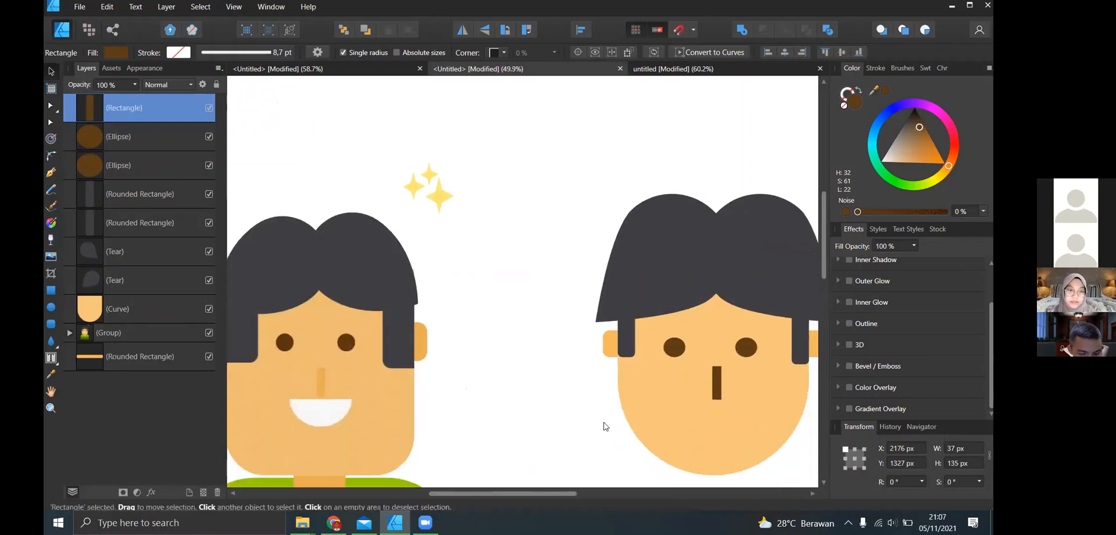
{"action": "scroll", "coordinate": [605, 423], "scroll_direction": "down", "scroll_amount": 1}
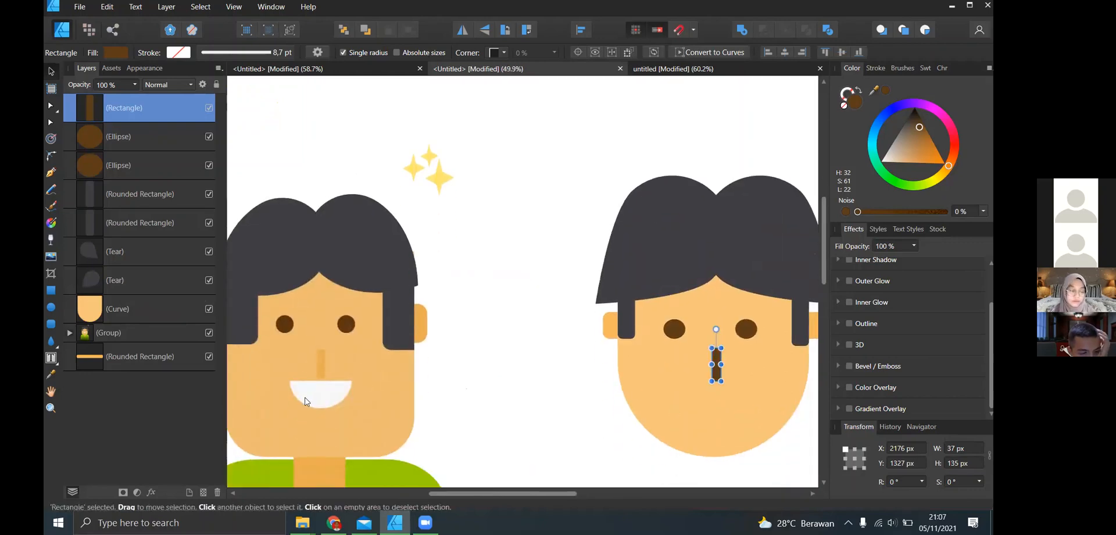
{"action": "left_click", "coordinate": [51, 307]}
{"action": "scroll", "coordinate": [678, 388], "scroll_direction": "right", "scroll_amount": 1}
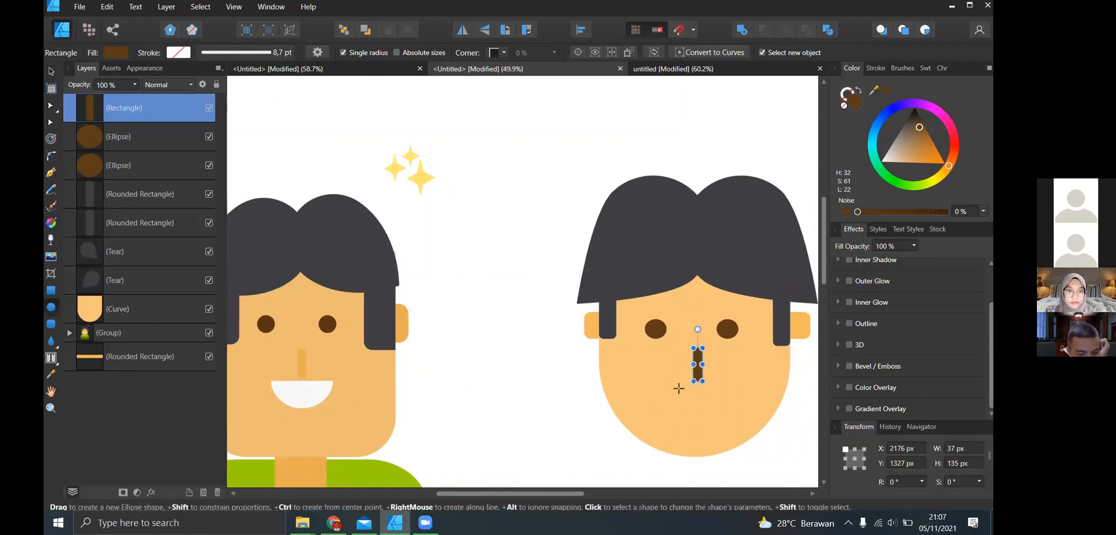
{"action": "mouse_move", "coordinate": [676, 388]}
{"action": "left_mouse_down"}
{"action": "mouse_move", "coordinate": [731, 434]}
{"action": "mouse_move", "coordinate": [702, 411]}
{"action": "left_mouse_up"}
{"action": "key", "text": "v"}
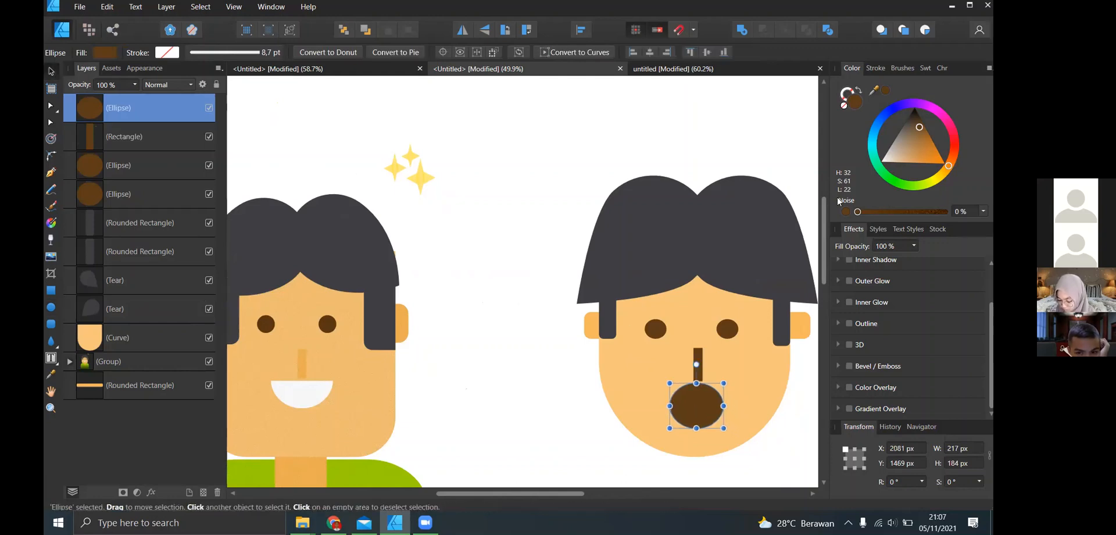
{"action": "mouse_move", "coordinate": [893, 154]}
{"action": "left_mouse_down"}
{"action": "mouse_move", "coordinate": [659, 290]}
{"action": "mouse_move", "coordinate": [630, 337]}
{"action": "left_mouse_up"}
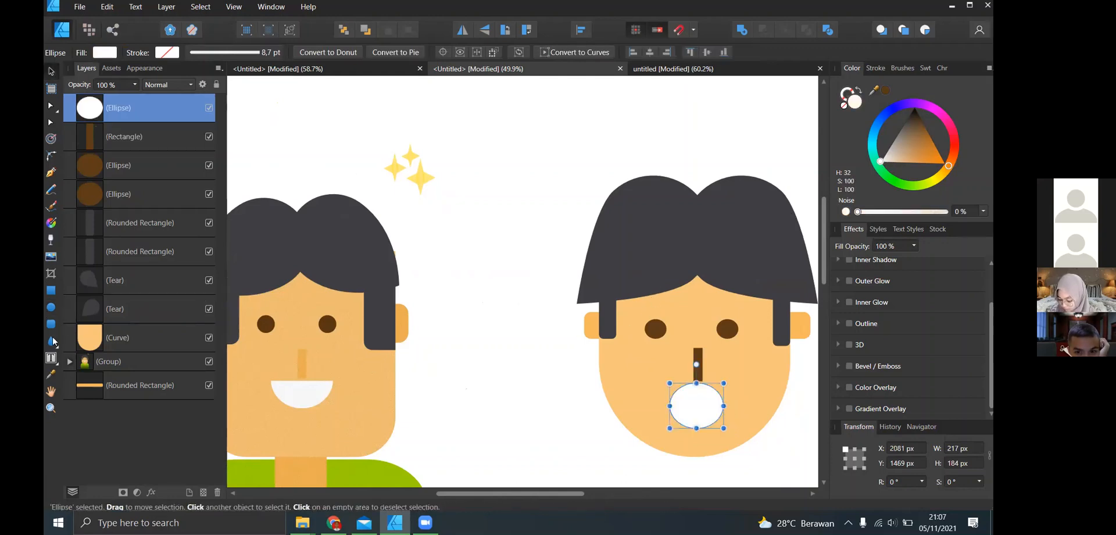
- Crop off the upper half of the mouth ellipse to form a smile about 92 px high and move it up slightly
{"action": "left_click", "coordinate": [51, 273]}
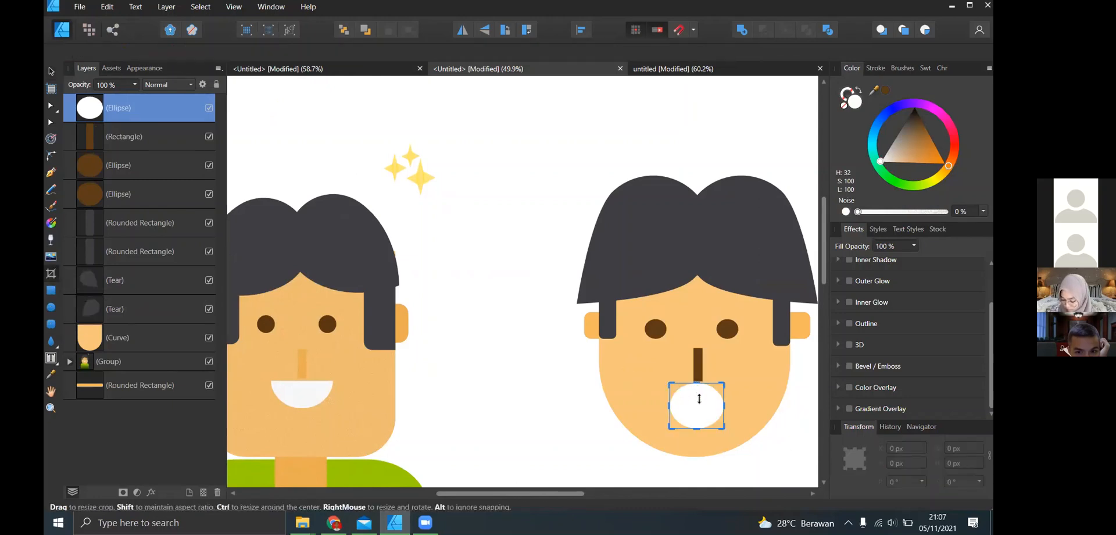
{"action": "left_click_drag", "start_coordinate": [697, 383], "coordinate": [698, 401]}
{"action": "left_click", "coordinate": [52, 71]}
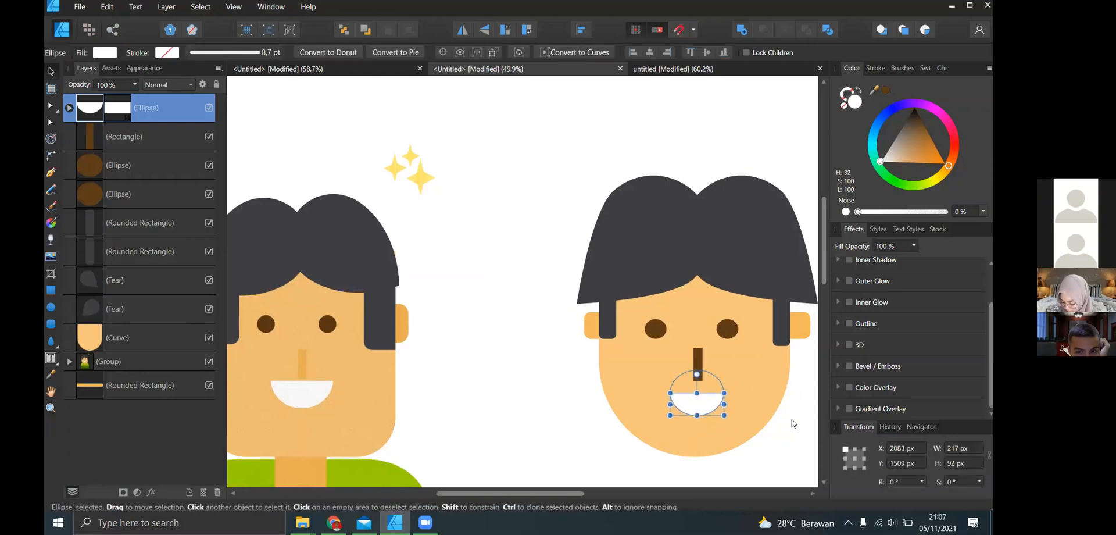
{"action": "left_click", "coordinate": [794, 423]}
- Widen the smile to about 227 px and deselect it
{"action": "scroll", "coordinate": [759, 426], "scroll_direction": "down", "scroll_amount": 2}
{"action": "scroll", "coordinate": [762, 427], "scroll_direction": "right", "scroll_amount": 1}
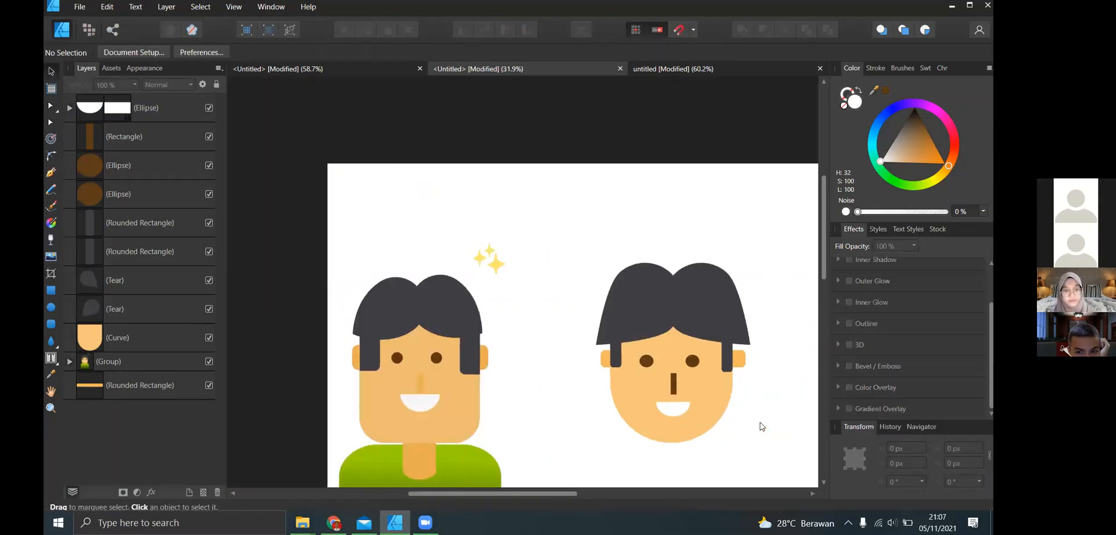
{"action": "left_click", "coordinate": [679, 414]}
{"action": "scroll", "coordinate": [679, 414], "scroll_direction": "up", "scroll_amount": 1}
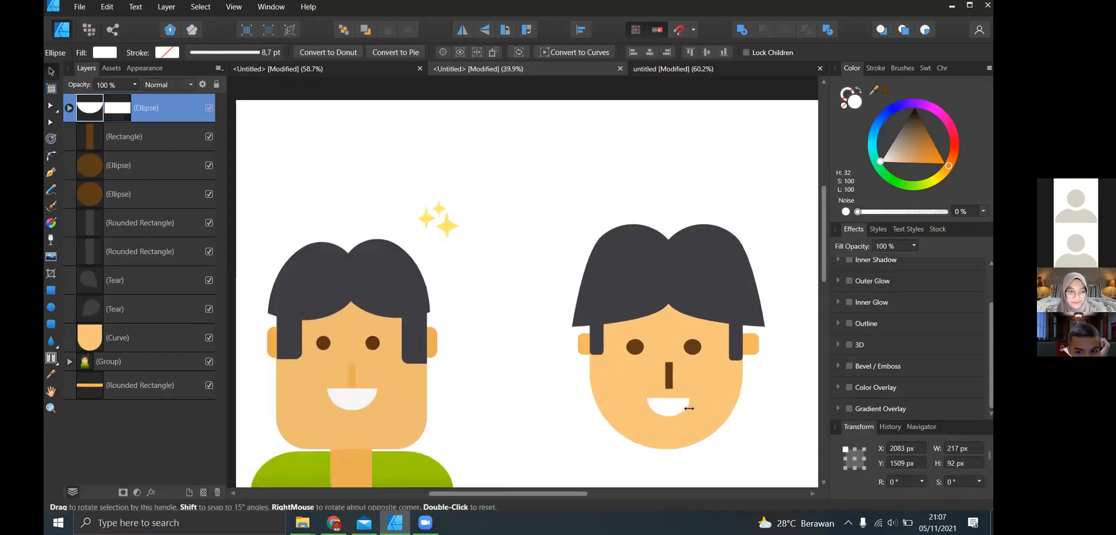
{"action": "left_click_drag", "start_coordinate": [696, 408], "coordinate": [694, 409]}
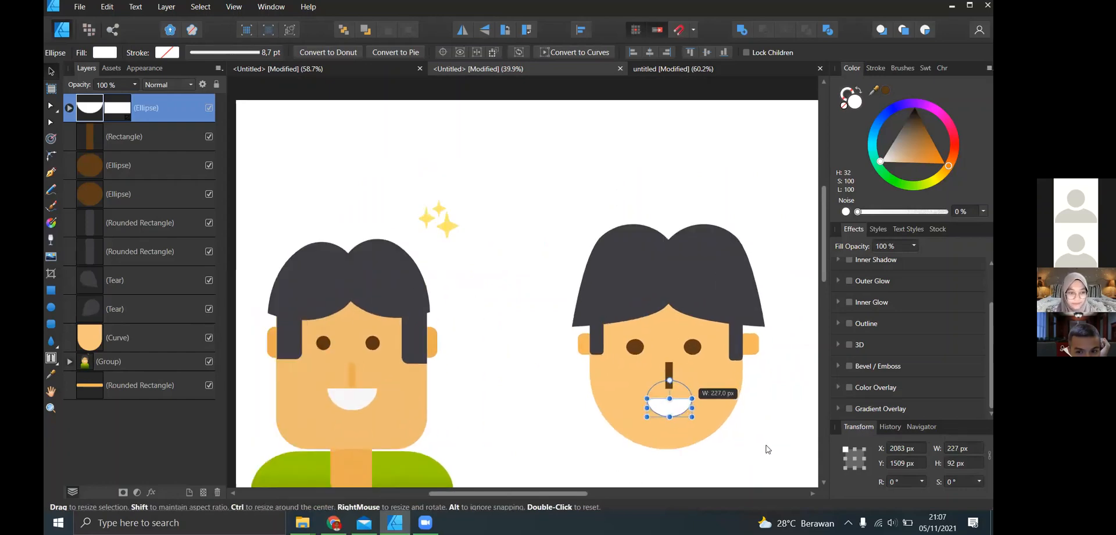
{"action": "left_click", "coordinate": [750, 399]}
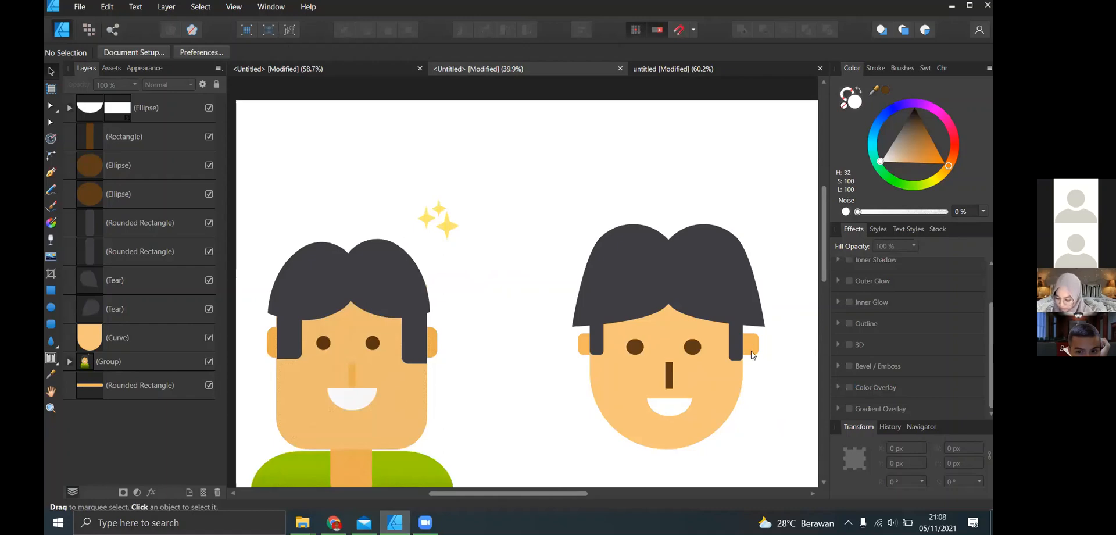
- Draw a rectangle about 145 × 303 px from the chin downwards to form the neck
{"action": "scroll", "coordinate": [703, 364], "scroll_direction": "down", "scroll_amount": 3}
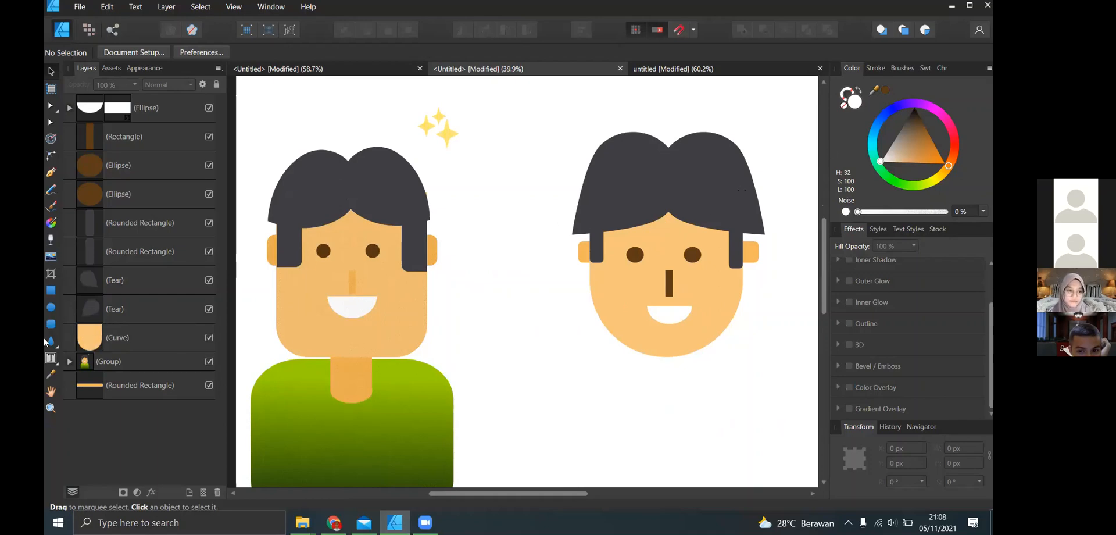
{"action": "left_click", "coordinate": [368, 385]}
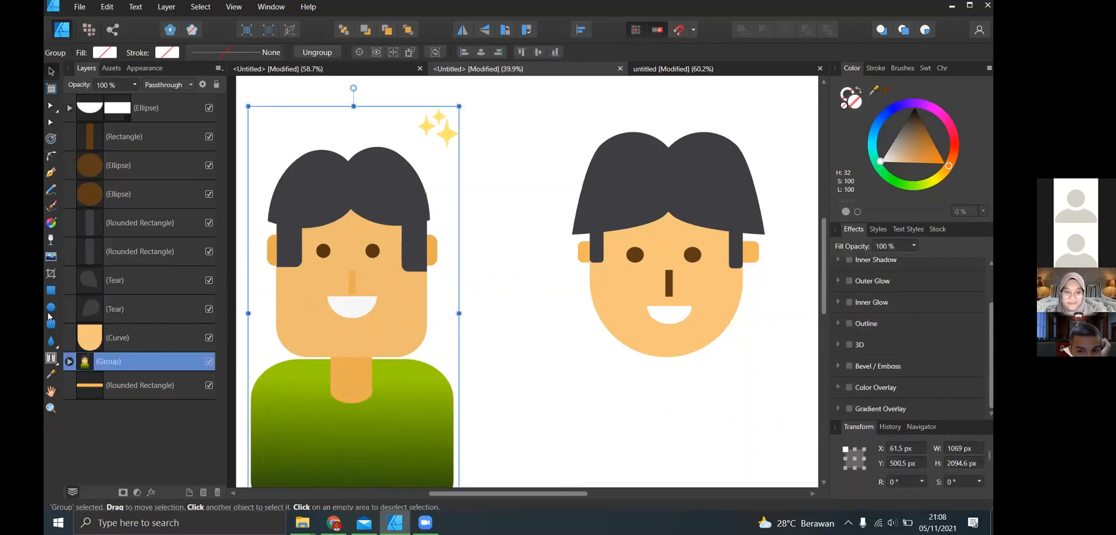
{"action": "left_click", "coordinate": [456, 349]}
{"action": "left_click", "coordinate": [51, 289]}
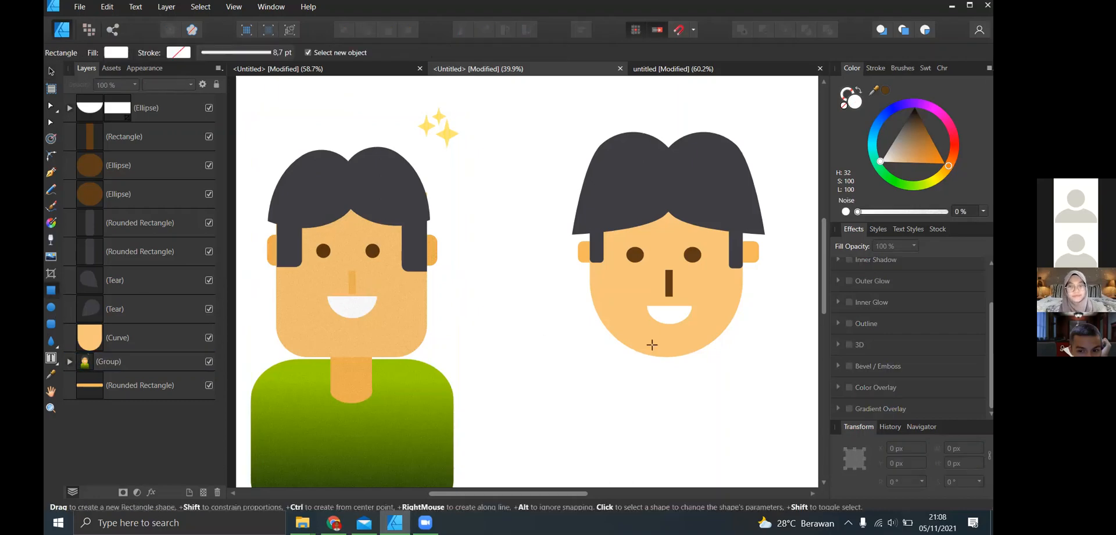
{"action": "left_click_drag", "start_coordinate": [653, 346], "coordinate": [682, 401]}
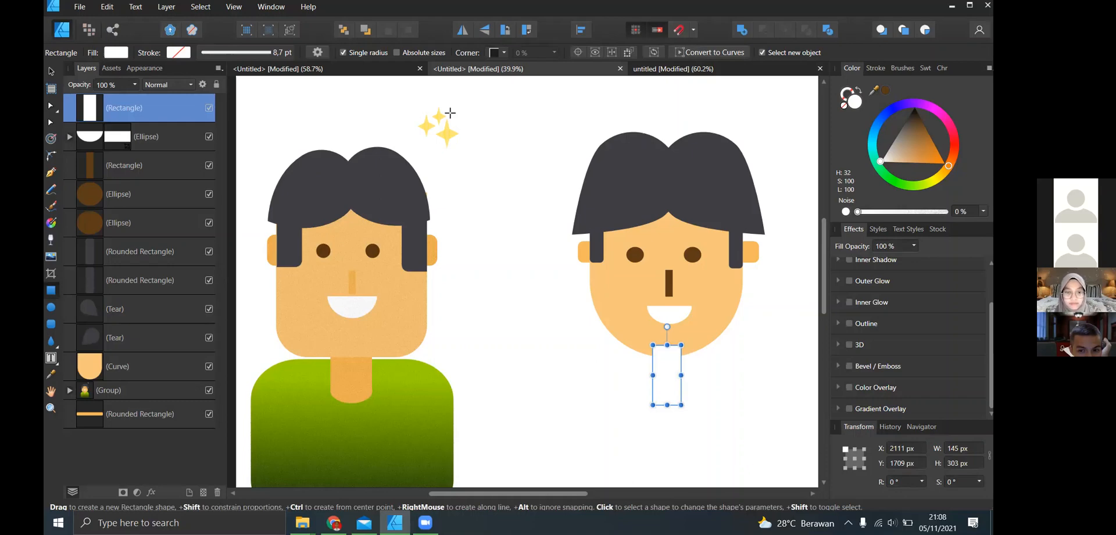
- Fill the neck with the colour sampled from the reference character's neck and send it behind all other objects
{"action": "left_click_drag", "start_coordinate": [883, 92], "coordinate": [358, 372]}
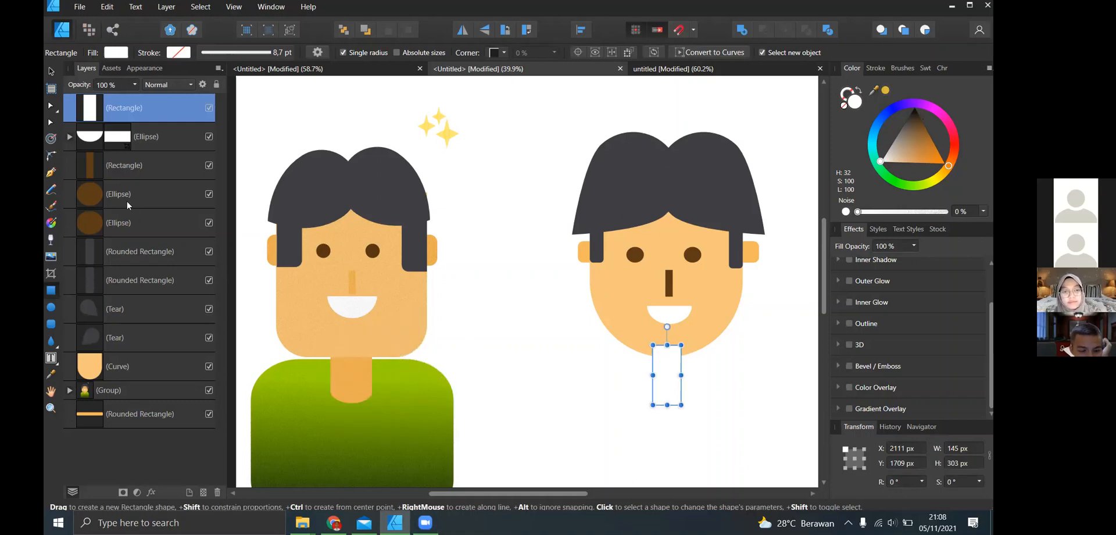
{"action": "left_click", "coordinate": [884, 91]}
{"action": "key", "text": "ctrl+shift+bracketleft"}
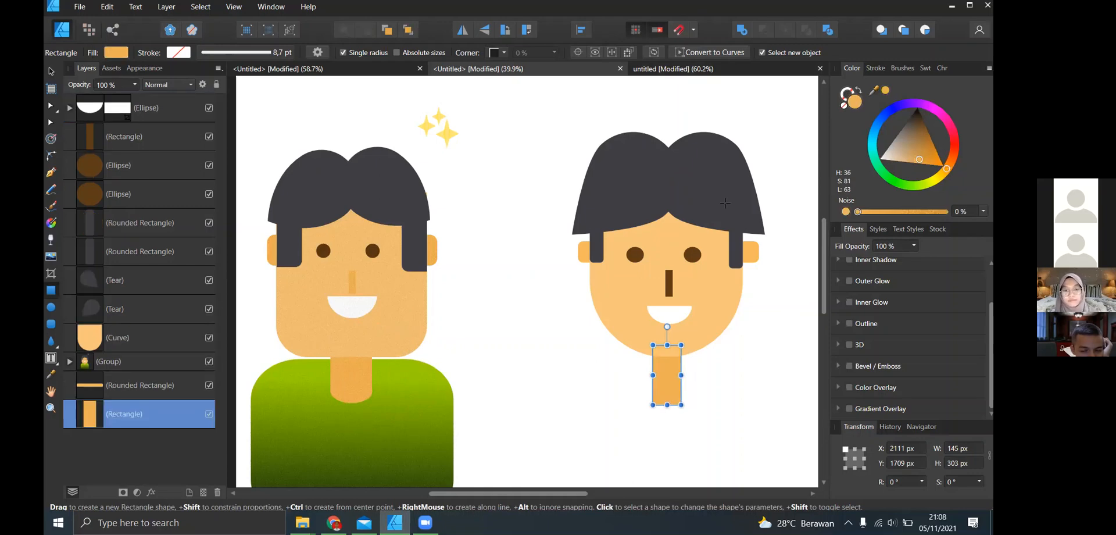
- Shorten the neck to about 260 px and draw a rounded rectangle about 757 × 744 px centred beneath the head as the body
{"action": "left_click_drag", "start_coordinate": [667, 405], "coordinate": [667, 396]}
{"action": "scroll", "coordinate": [467, 378], "scroll_direction": "down", "scroll_amount": 1}
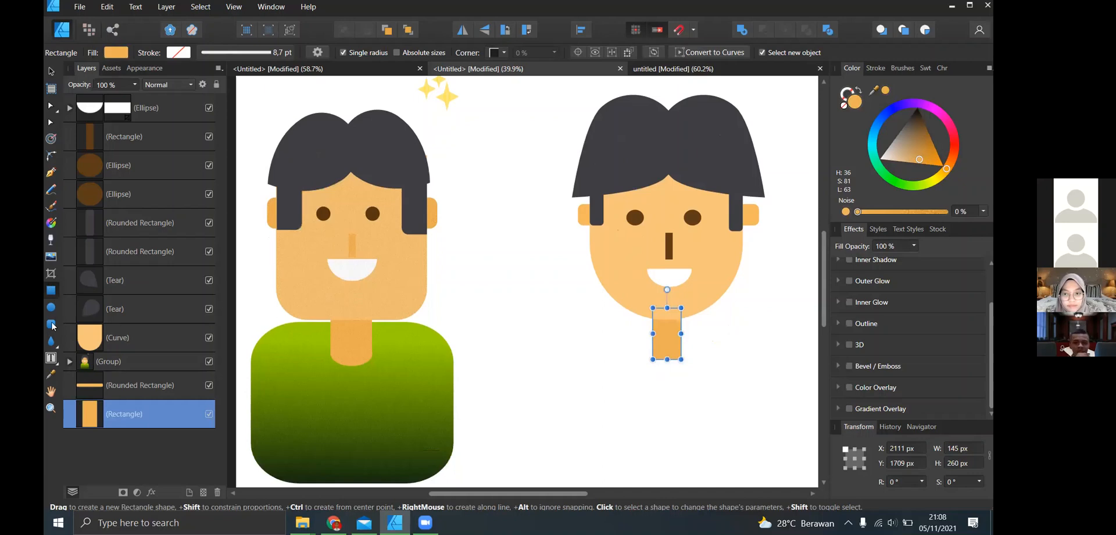
{"action": "left_click_drag", "start_coordinate": [605, 324], "coordinate": [754, 469]}
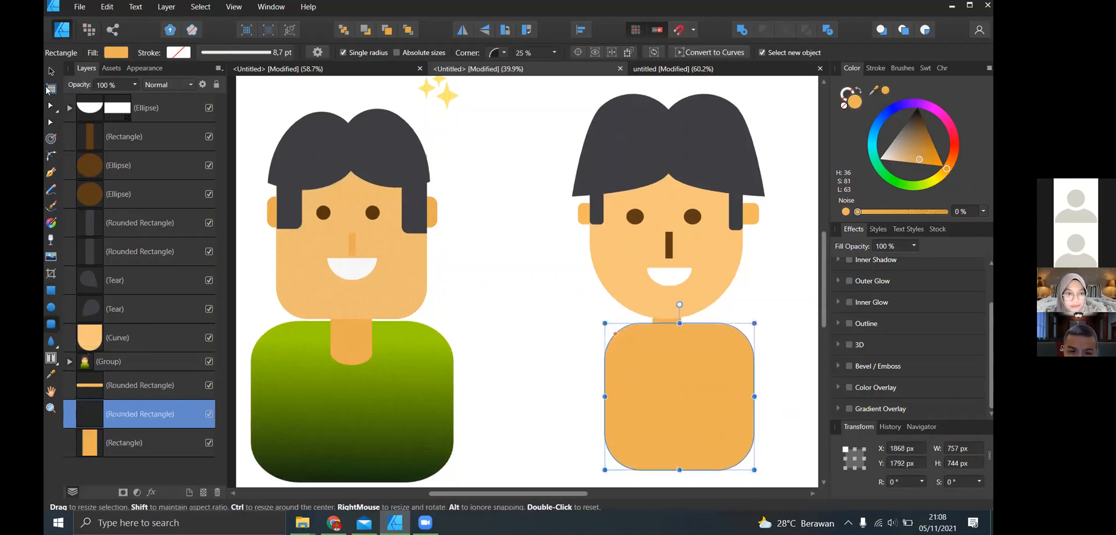
{"action": "key", "text": "v"}
{"action": "left_click_drag", "start_coordinate": [725, 421], "coordinate": [716, 427]}
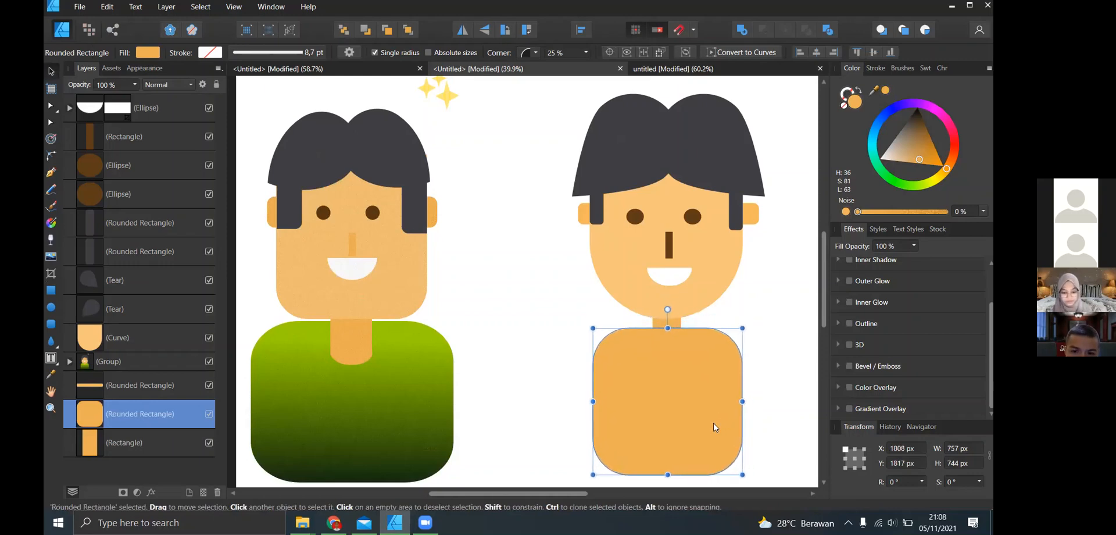
- Fill the body with light green, place it behind the neck and deselect it
{"action": "left_click", "coordinate": [905, 187]}
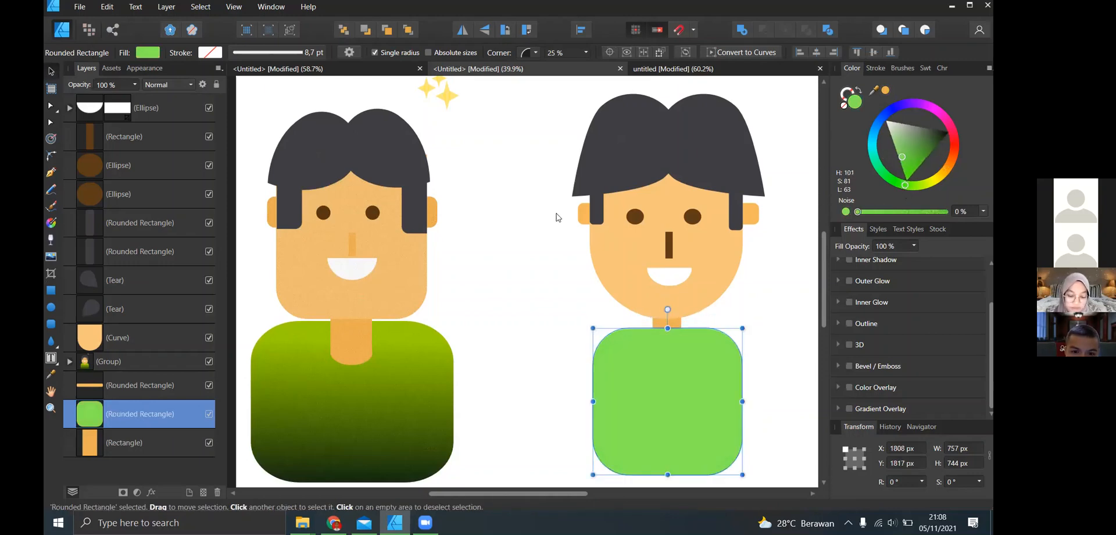
{"action": "key", "text": "ctrl+bracketleft"}
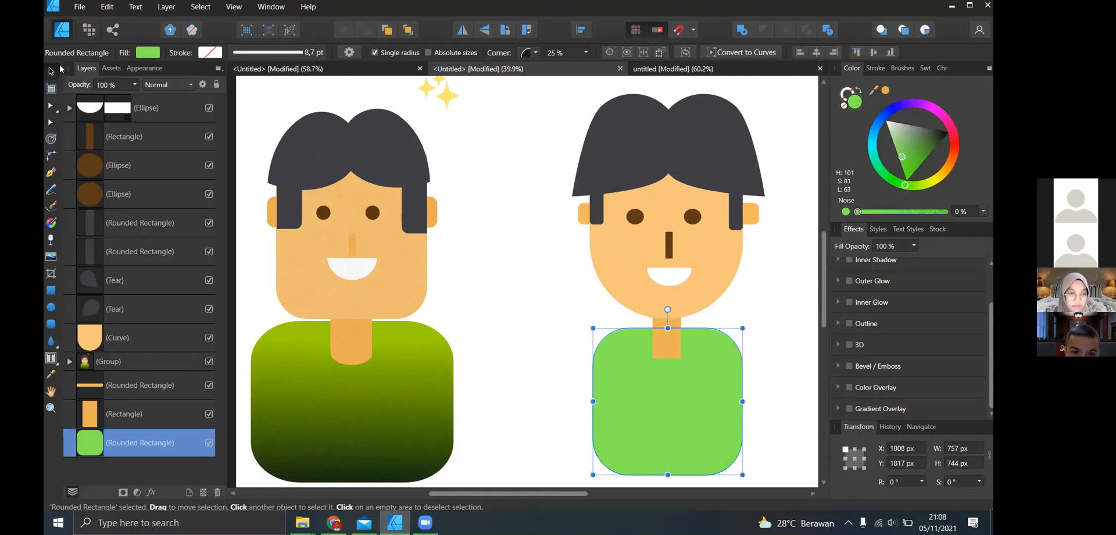
{"action": "left_click", "coordinate": [482, 308]}
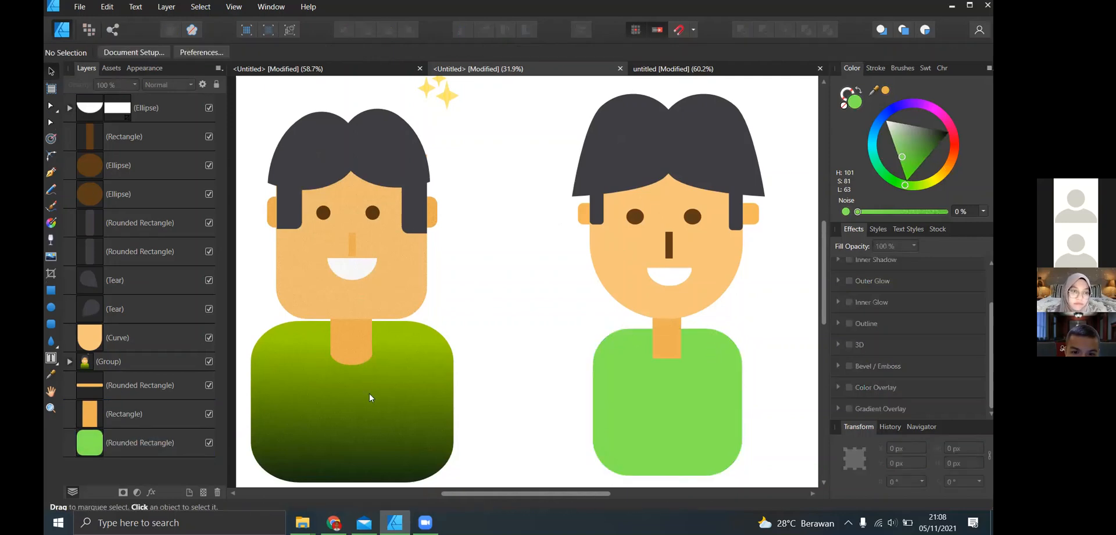
- Round the neck's two lower corners with a radius of about 118 px and deselect it
{"action": "scroll", "coordinate": [324, 332], "scroll_direction": "up", "scroll_amount": 5}
{"action": "scroll", "coordinate": [515, 364], "scroll_direction": "down", "scroll_amount": 4}
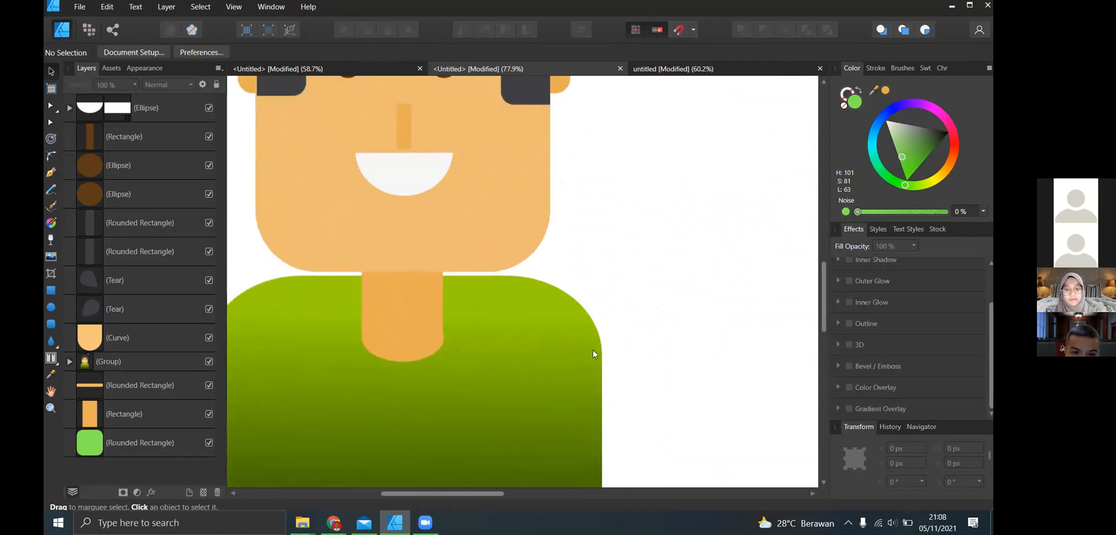
{"action": "scroll", "coordinate": [638, 352], "scroll_direction": "up", "scroll_amount": 2}
{"action": "scroll", "coordinate": [749, 350], "scroll_direction": "right", "scroll_amount": 3}
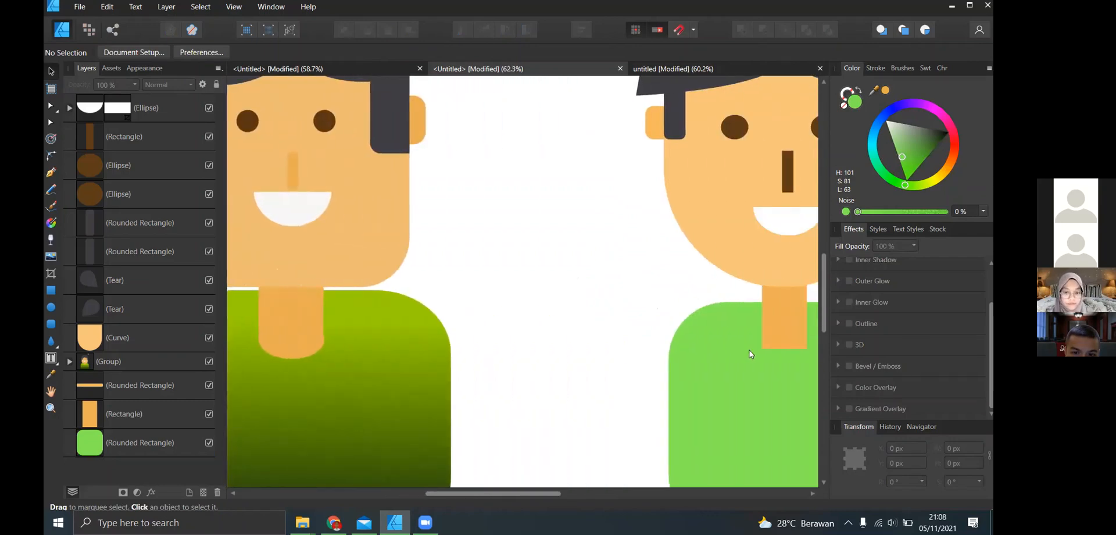
{"action": "scroll", "coordinate": [753, 350], "scroll_direction": "right", "scroll_amount": 2}
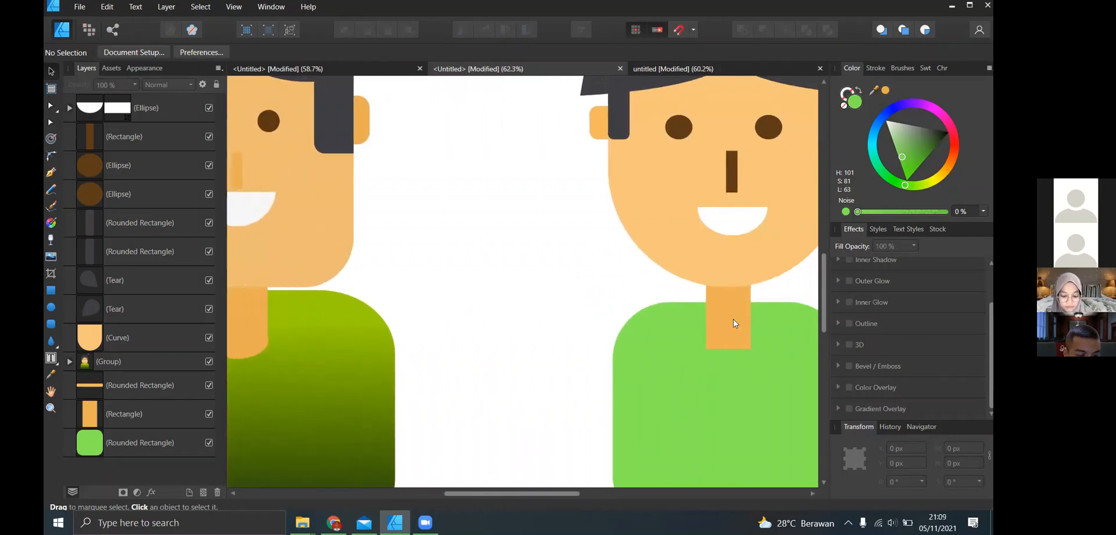
{"action": "left_click", "coordinate": [735, 322]}
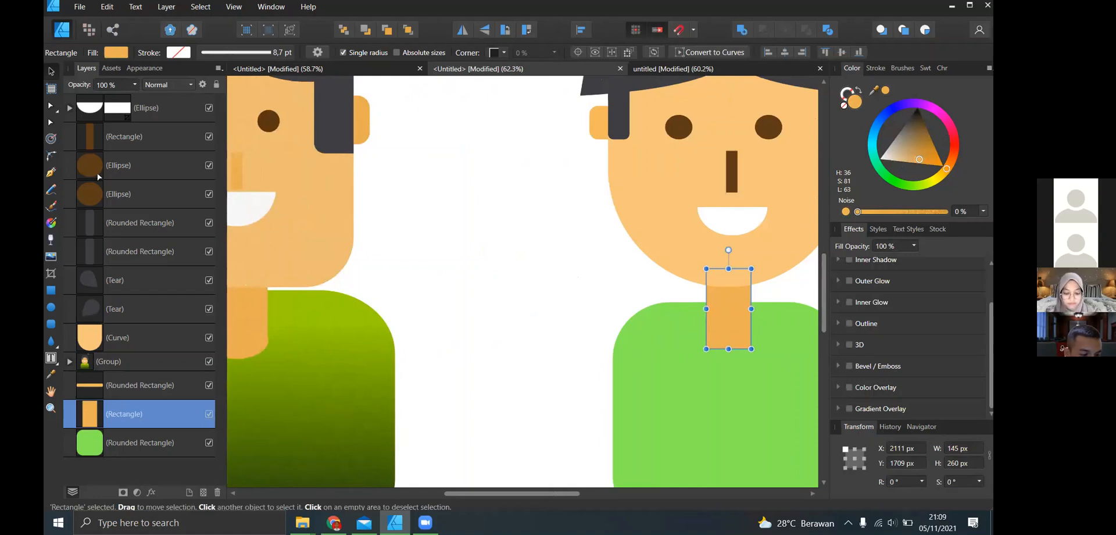
{"action": "left_click", "coordinate": [51, 156]}
{"action": "left_click_drag", "start_coordinate": [677, 313], "coordinate": [776, 379]}
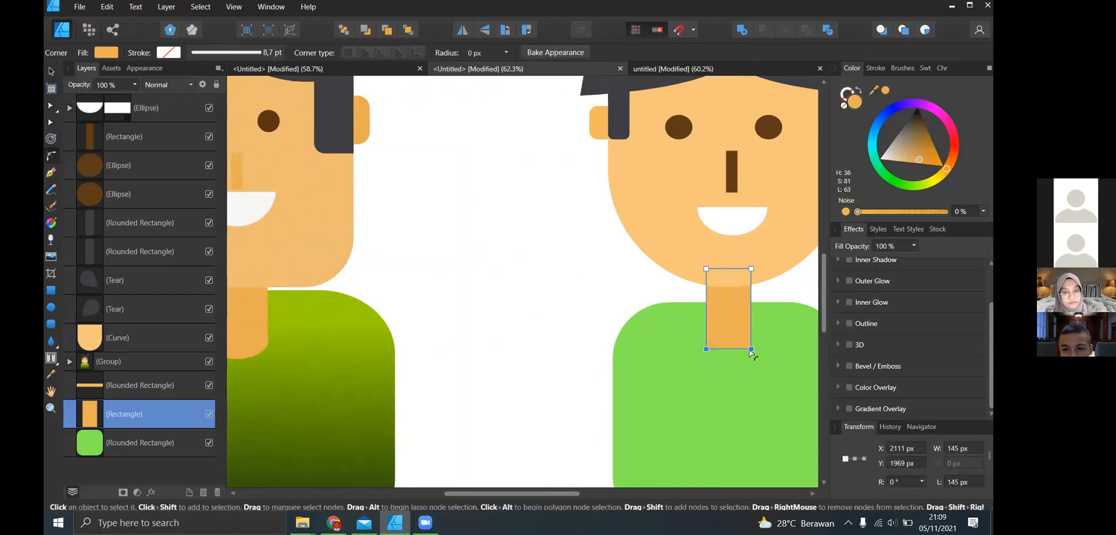
{"action": "left_click_drag", "start_coordinate": [752, 348], "coordinate": [716, 314]}
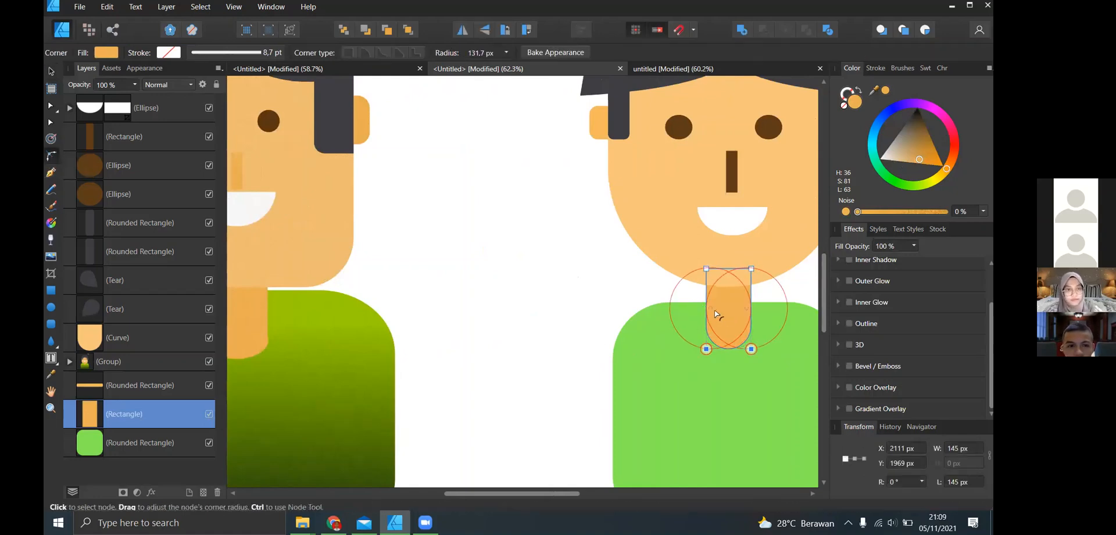
{"action": "left_click", "coordinate": [529, 267]}
- Compare the rebuilt character's face, neck and body with the reference character
{"action": "scroll", "coordinate": [641, 271], "scroll_direction": "down", "scroll_amount": 5}
{"action": "scroll", "coordinate": [641, 271], "scroll_direction": "right", "scroll_amount": 2}
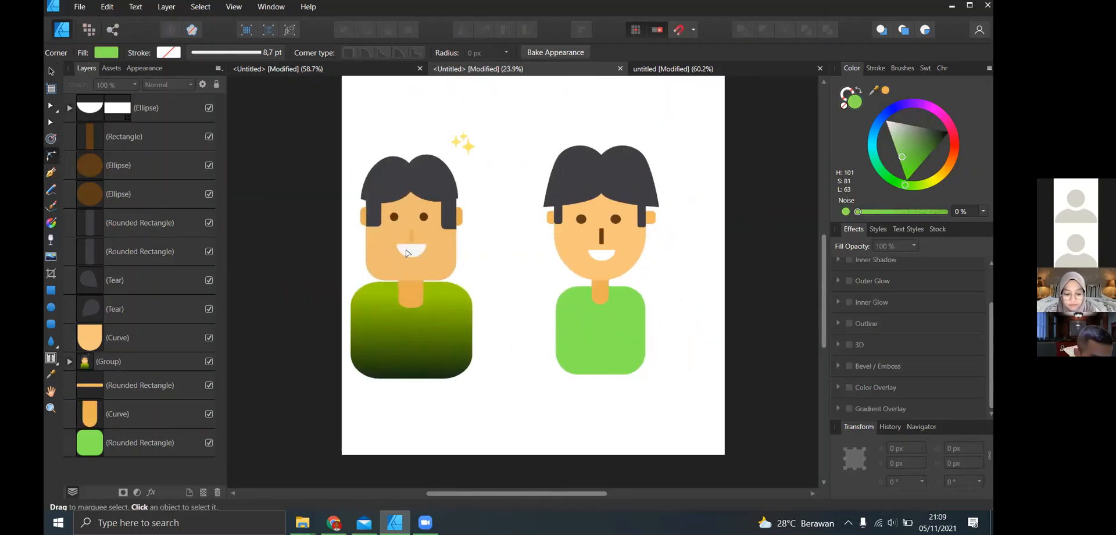
{"action": "scroll", "coordinate": [409, 254], "scroll_direction": "up", "scroll_amount": 4}
{"action": "scroll", "coordinate": [429, 258], "scroll_direction": "down", "scroll_amount": 2}
{"action": "scroll", "coordinate": [526, 250], "scroll_direction": "down", "scroll_amount": 4}
{"action": "scroll", "coordinate": [581, 262], "scroll_direction": "up", "scroll_amount": 2}
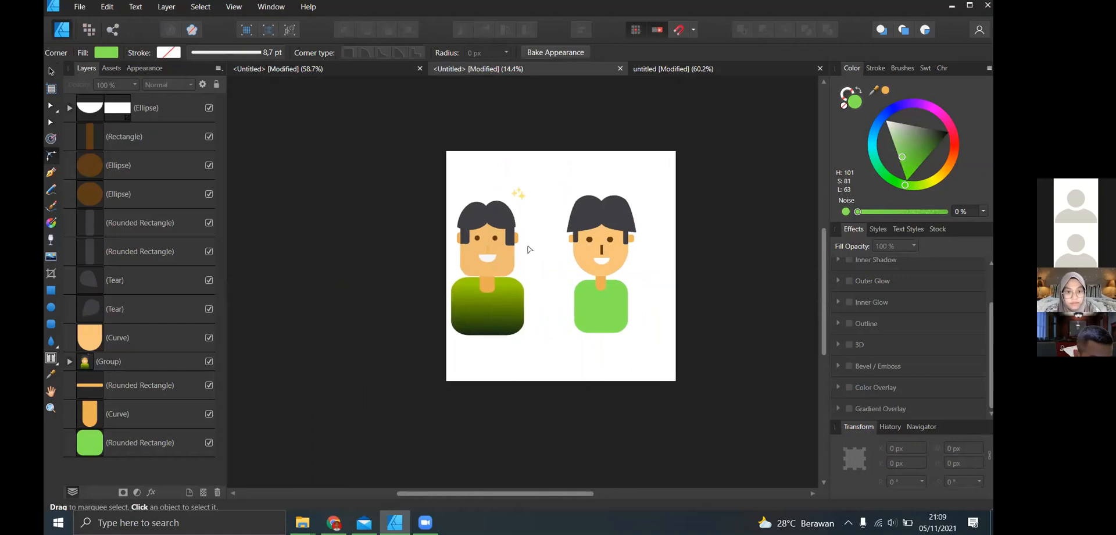
{"action": "scroll", "coordinate": [584, 264], "scroll_direction": "up", "scroll_amount": 2}
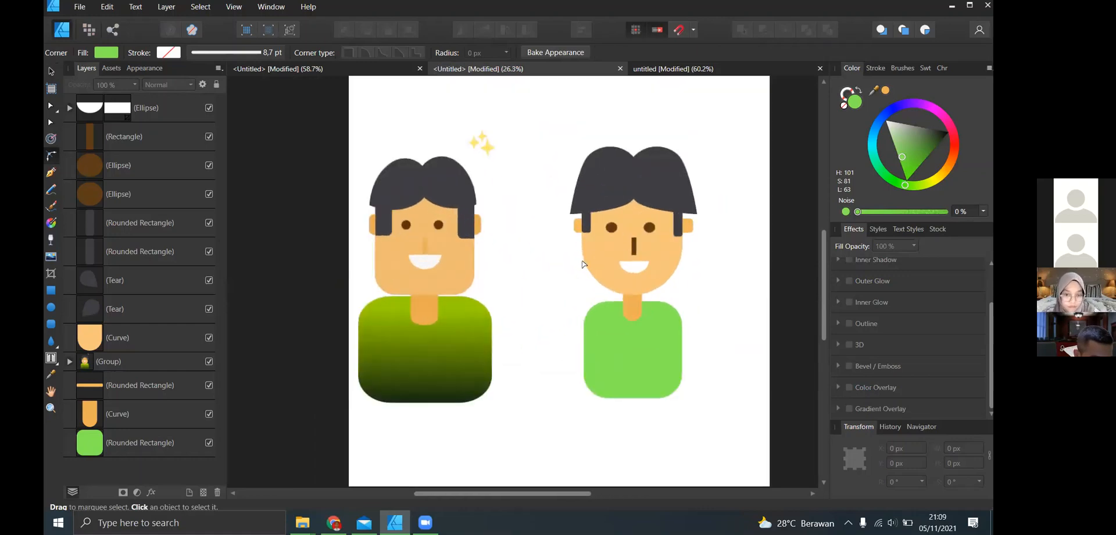
{"action": "scroll", "coordinate": [672, 256], "scroll_direction": "up", "scroll_amount": 2}
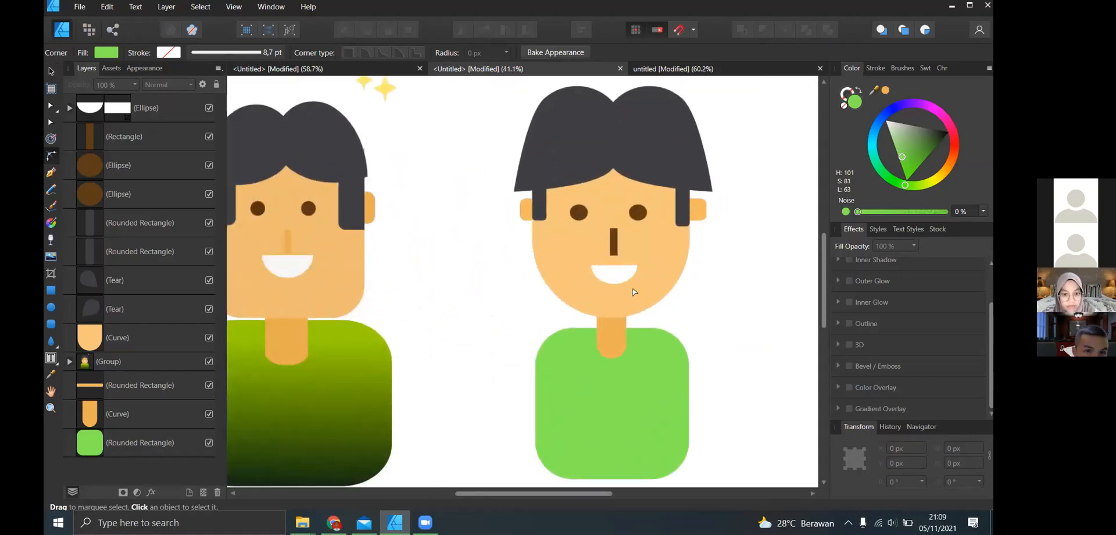
- Add 30% noise to the fill of the rebuilt character's face
{"action": "left_click", "coordinate": [52, 71]}
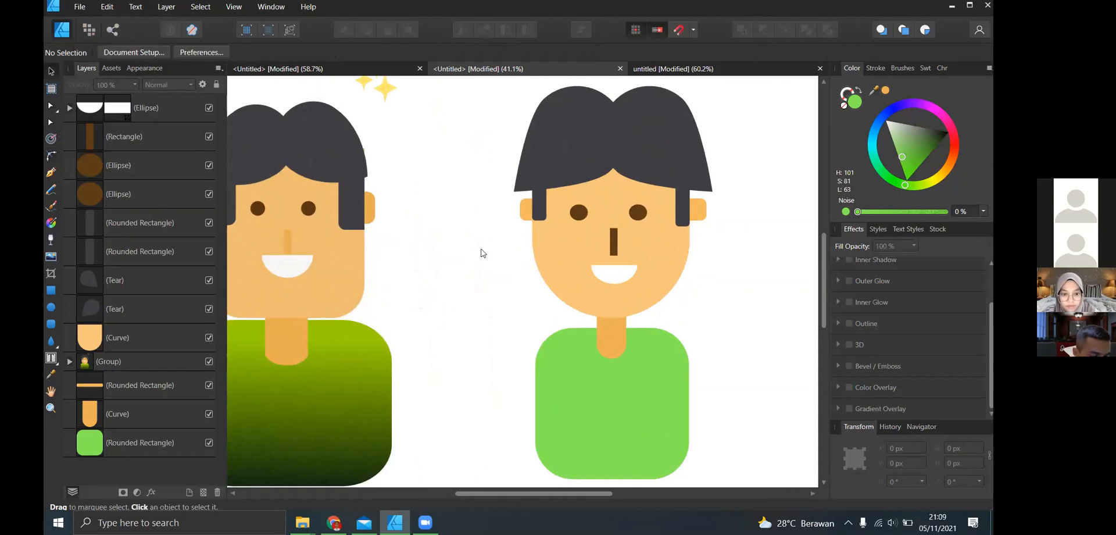
{"action": "left_click", "coordinate": [552, 254]}
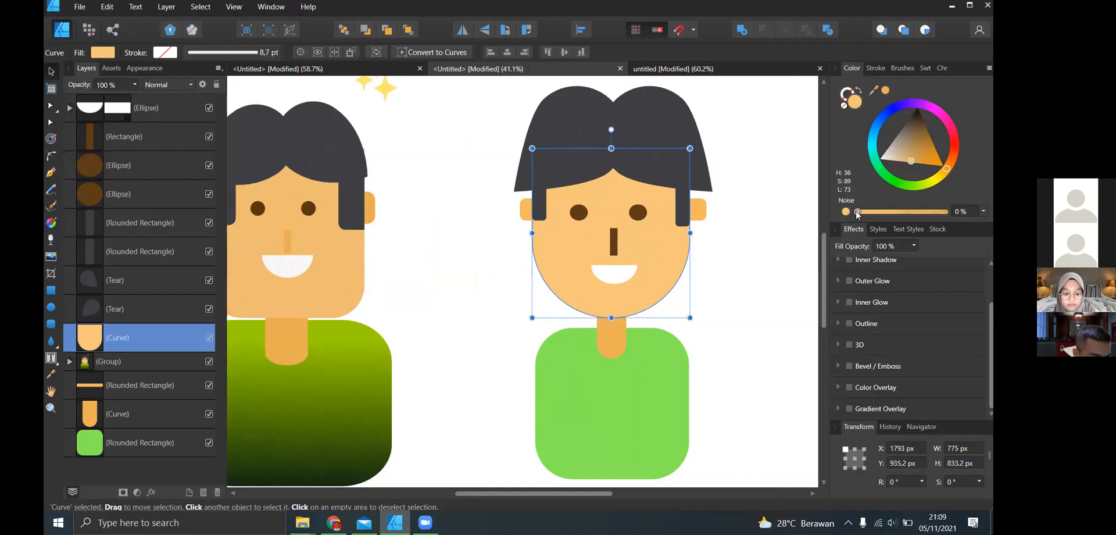
{"action": "left_click_drag", "start_coordinate": [858, 212], "coordinate": [884, 212]}
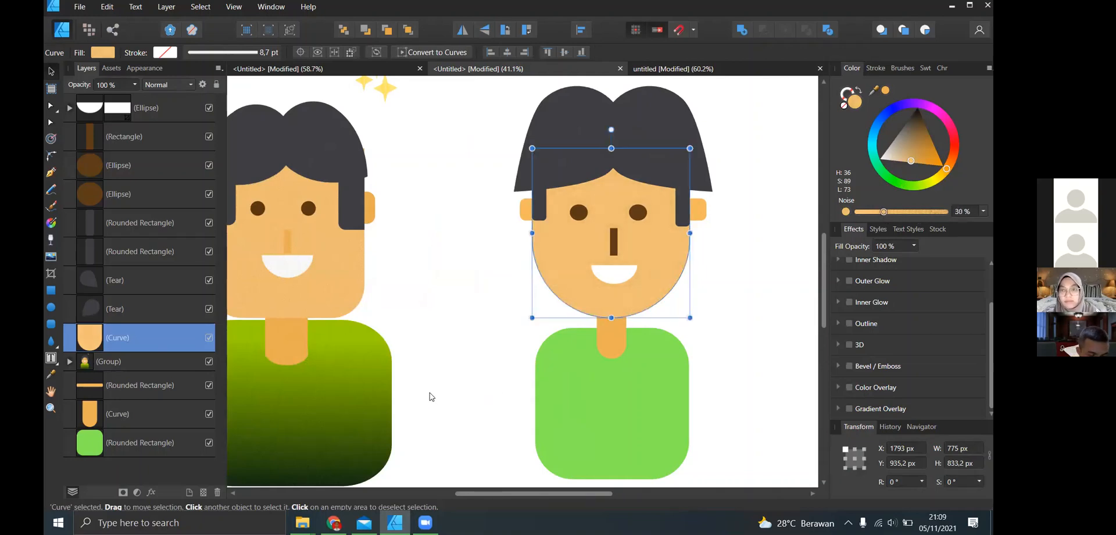
- Add 48% noise to the green body's fill
{"action": "scroll", "coordinate": [432, 396], "scroll_direction": "left", "scroll_amount": 3}
{"action": "left_click", "coordinate": [680, 385]}
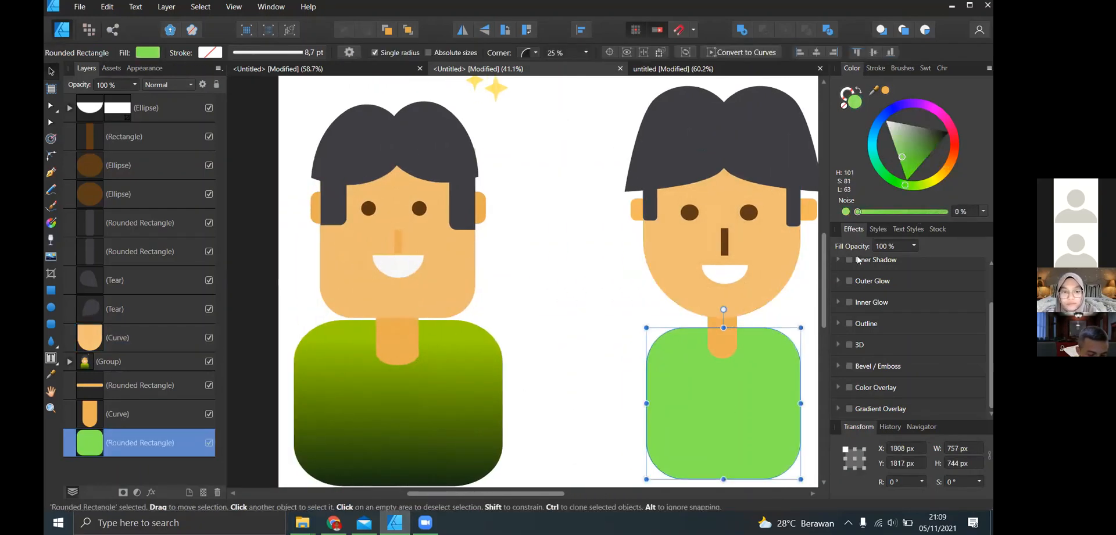
{"action": "left_click_drag", "start_coordinate": [858, 213], "coordinate": [890, 232]}
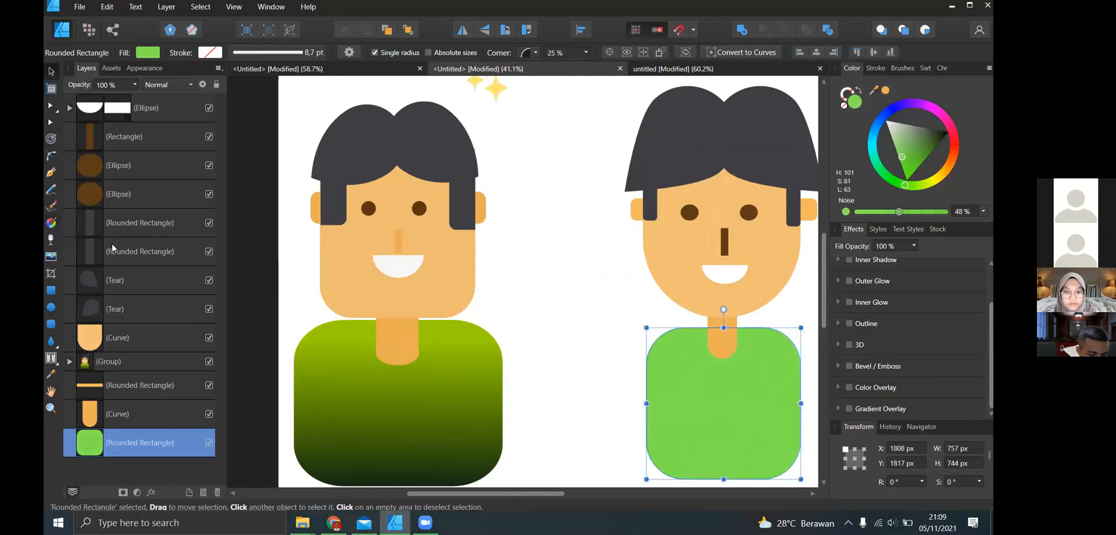
- Give the body a near-vertical linear gradient from green at the lower edge to dark yellow (H 53, S 100, L 41) near the neck
{"action": "key", "text": "g"}
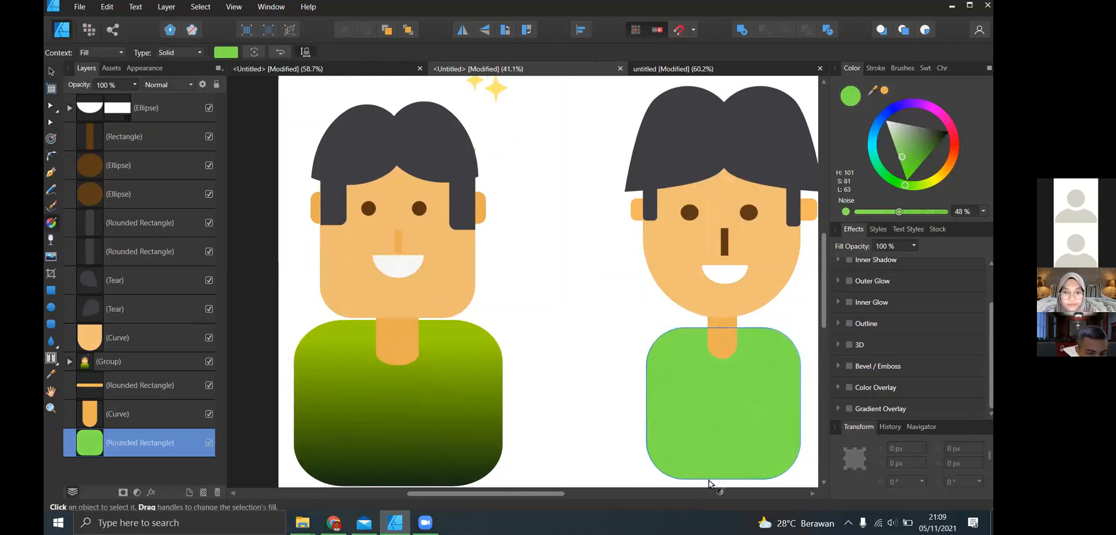
{"action": "left_click_drag", "start_coordinate": [709, 480], "coordinate": [703, 347]}
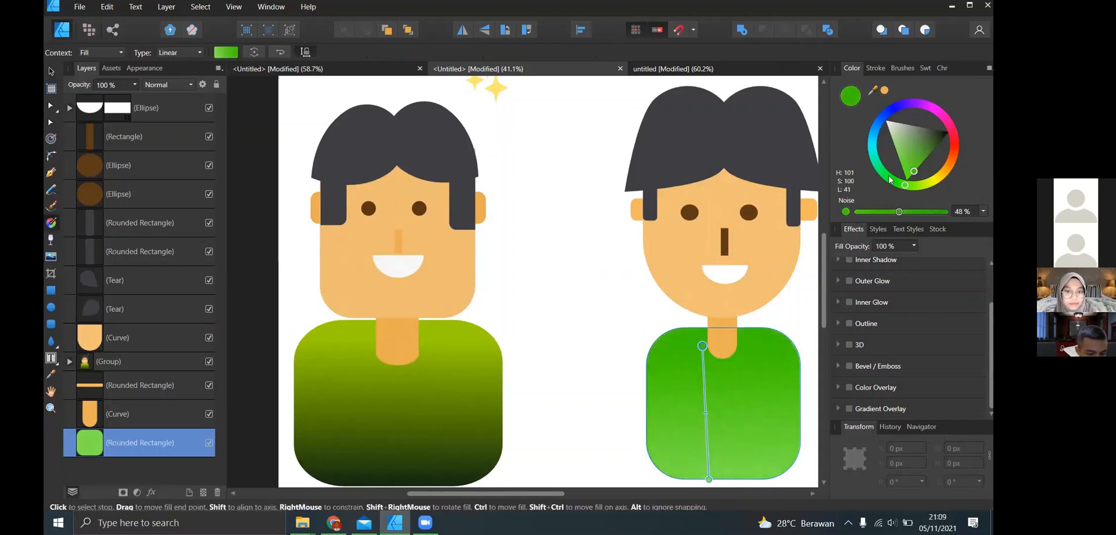
{"action": "left_click_drag", "start_coordinate": [932, 182], "coordinate": [938, 176]}
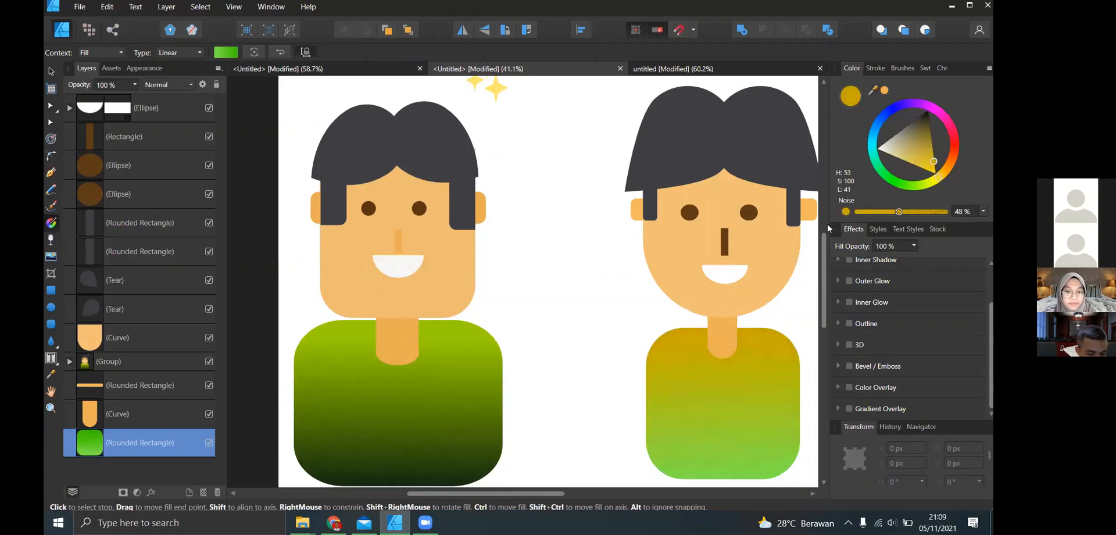
- Move the face slightly down and right to about X 1798 px, Y 958.2 px, closer to the body
{"action": "scroll", "coordinate": [721, 322], "scroll_direction": "right", "scroll_amount": 1}
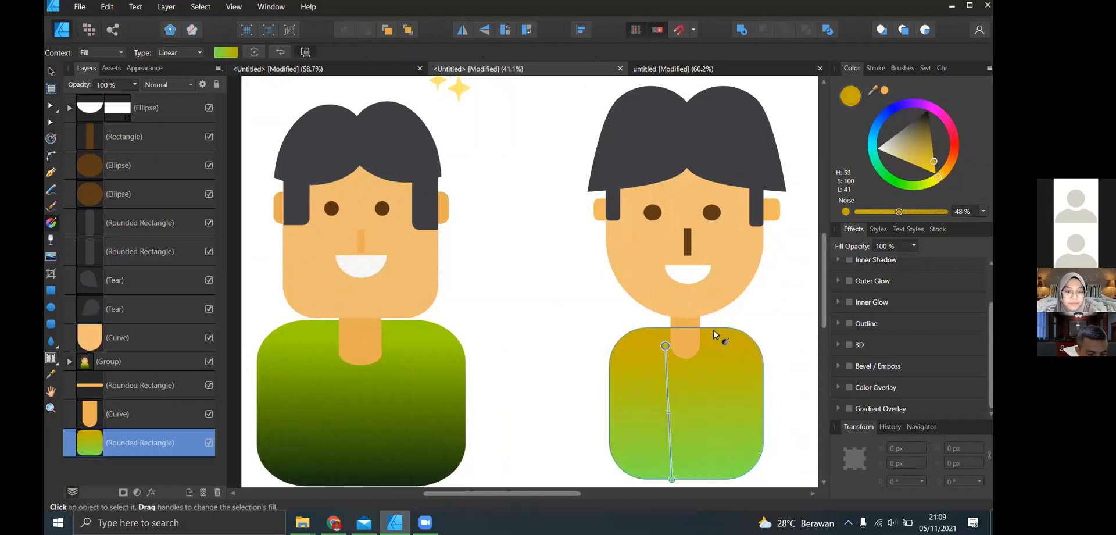
{"action": "scroll", "coordinate": [671, 309], "scroll_direction": "up", "scroll_amount": 6}
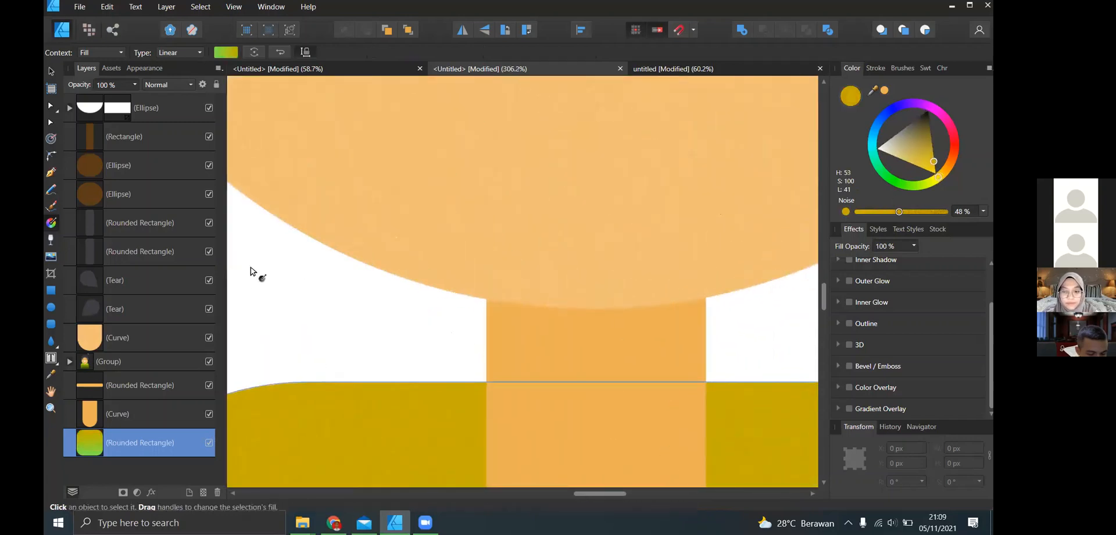
{"action": "scroll", "coordinate": [496, 289], "scroll_direction": "down", "scroll_amount": 2}
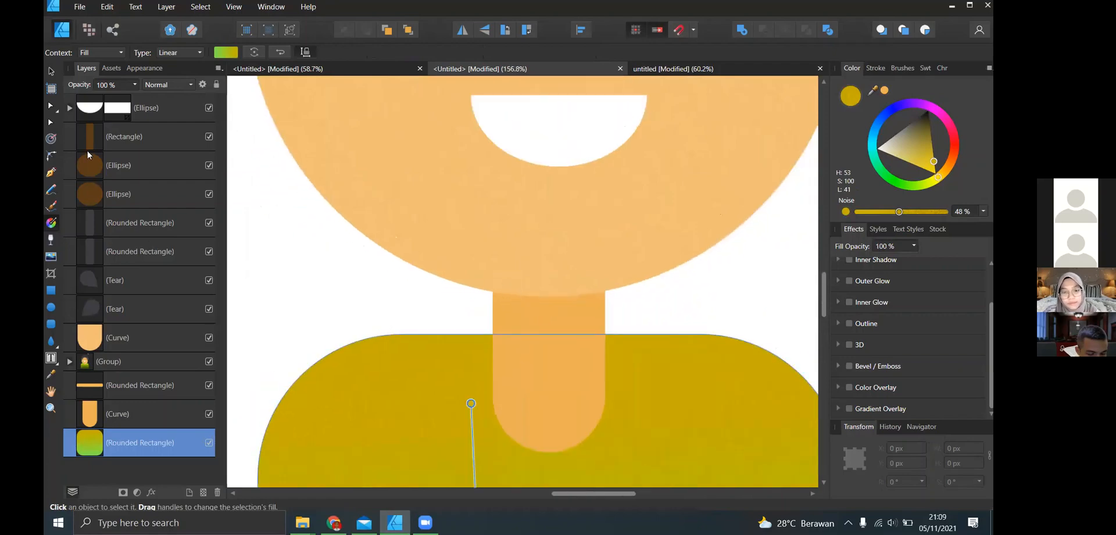
{"action": "key", "text": "v"}
{"action": "left_click", "coordinate": [484, 259]}
{"action": "scroll", "coordinate": [500, 264], "scroll_direction": "down", "scroll_amount": 1}
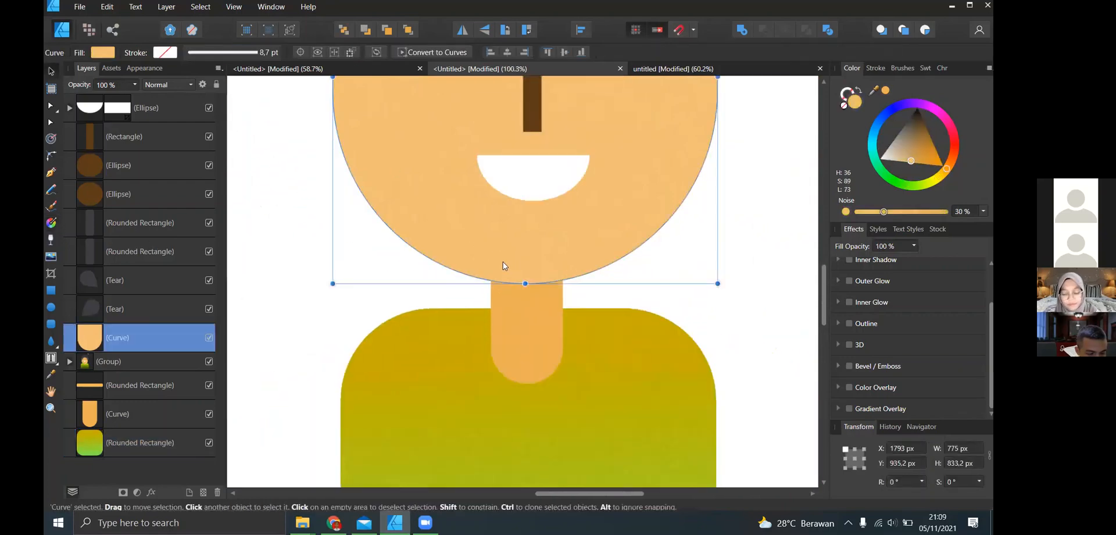
{"action": "key", "text": "ctrl+z"}
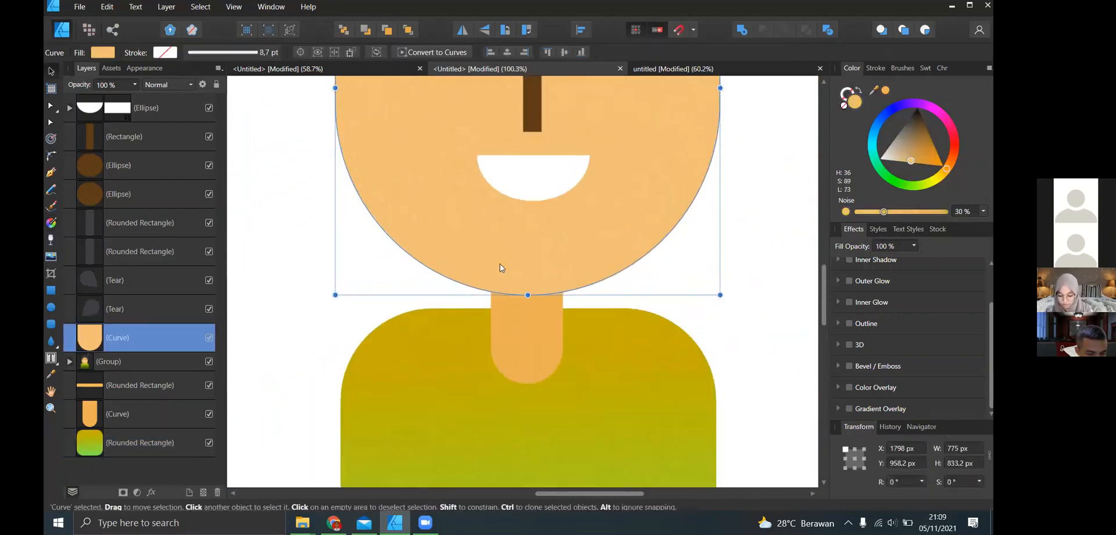
- Try sending the face behind all other objects and filling it black, undo both changes and deselect it
{"action": "key", "text": "ctrl+shift+bracketleft"}
{"action": "left_click_drag", "start_coordinate": [911, 161], "coordinate": [918, 107]}
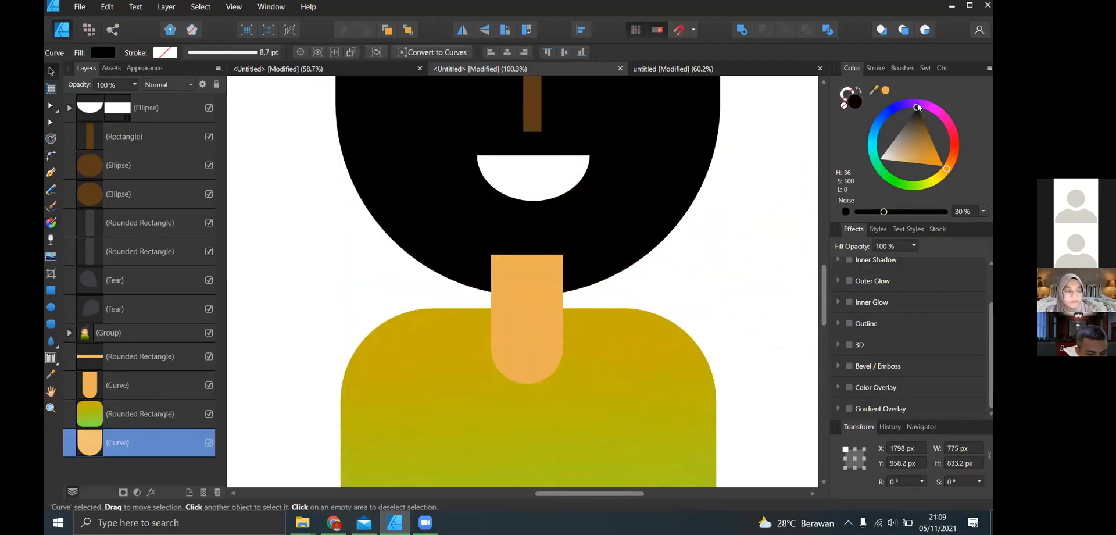
{"action": "key", "text": "ctrl+z"}
{"action": "left_click", "coordinate": [781, 226]}
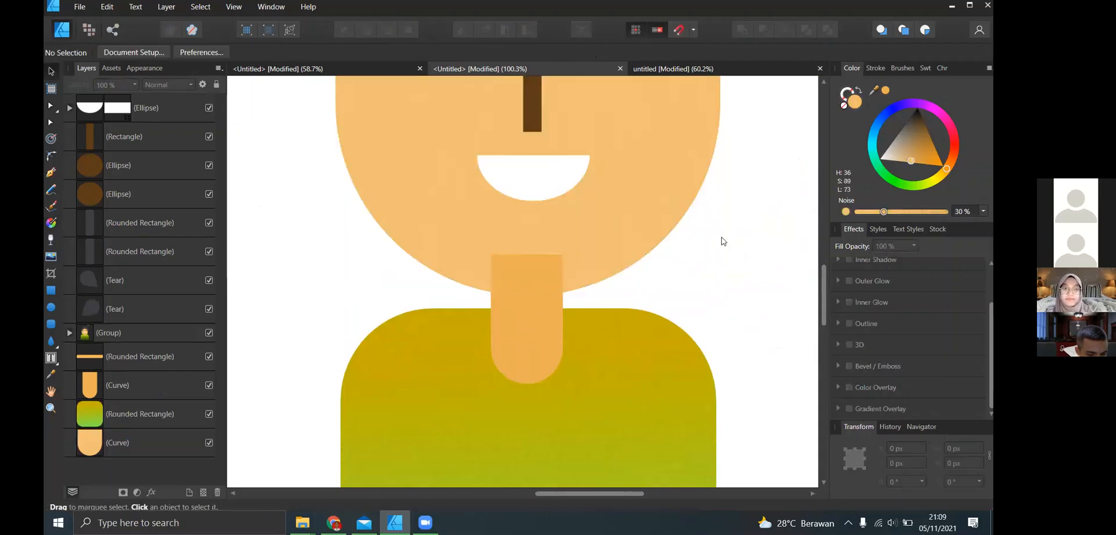
{"action": "scroll", "coordinate": [723, 241], "scroll_direction": "down", "scroll_amount": 3}
{"action": "scroll", "coordinate": [706, 214], "scroll_direction": "up", "scroll_amount": 1}
{"action": "left_click", "coordinate": [705, 214]}
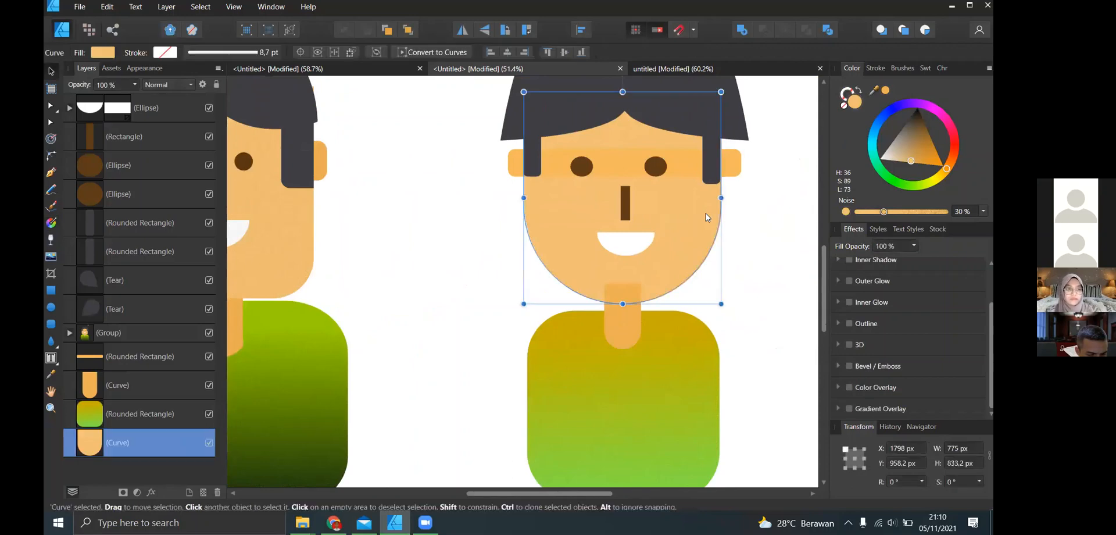
{"action": "key", "text": "ctrl+z"}
{"action": "left_click", "coordinate": [687, 286]}
{"action": "scroll", "coordinate": [632, 320], "scroll_direction": "up", "scroll_amount": 3}
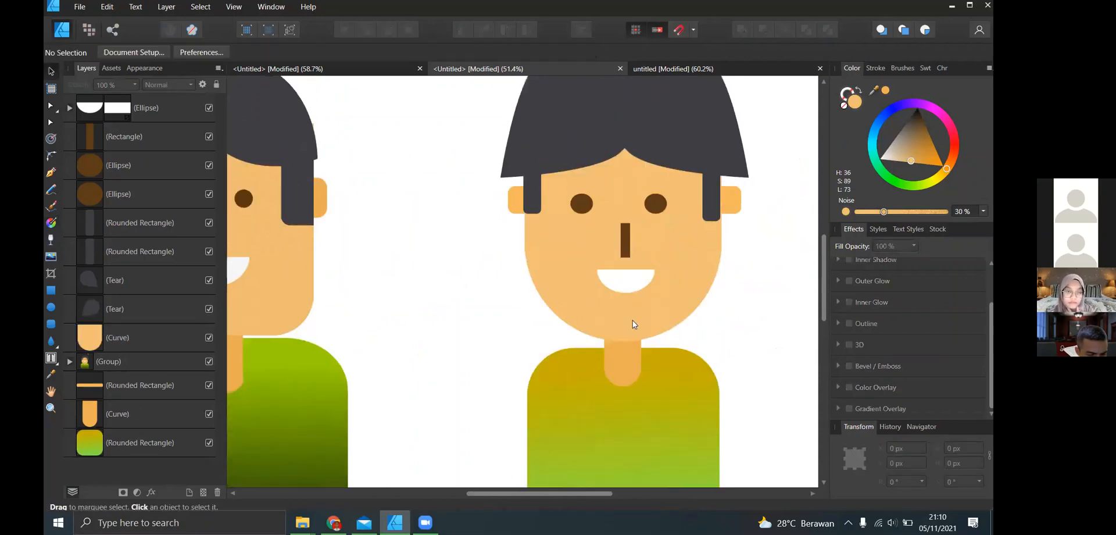
{"action": "scroll", "coordinate": [634, 358], "scroll_direction": "up", "scroll_amount": 1}
{"action": "scroll", "coordinate": [675, 284], "scroll_direction": "down", "scroll_amount": 5}
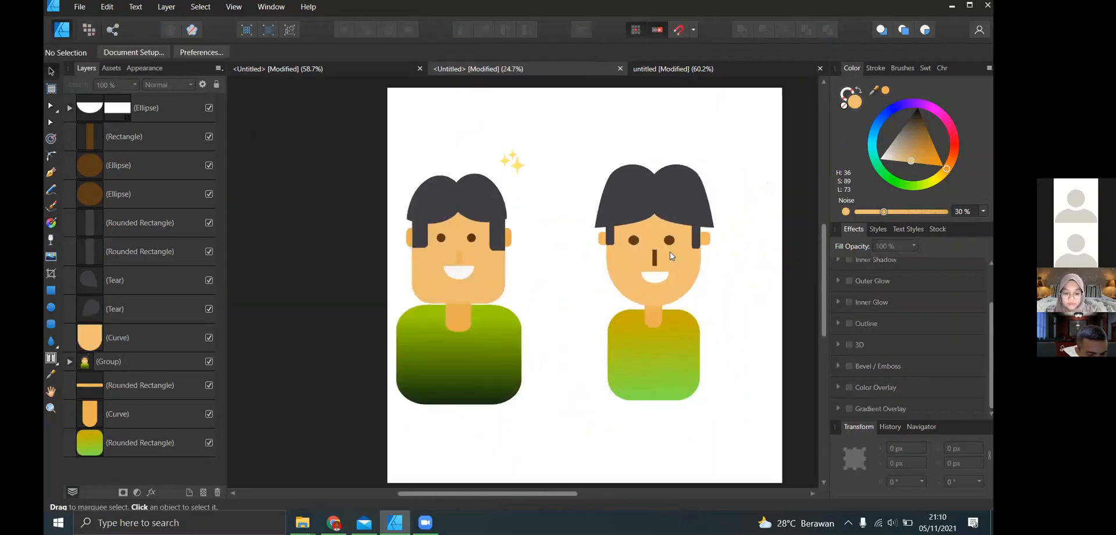
{"action": "scroll", "coordinate": [671, 256], "scroll_direction": "up", "scroll_amount": 2}
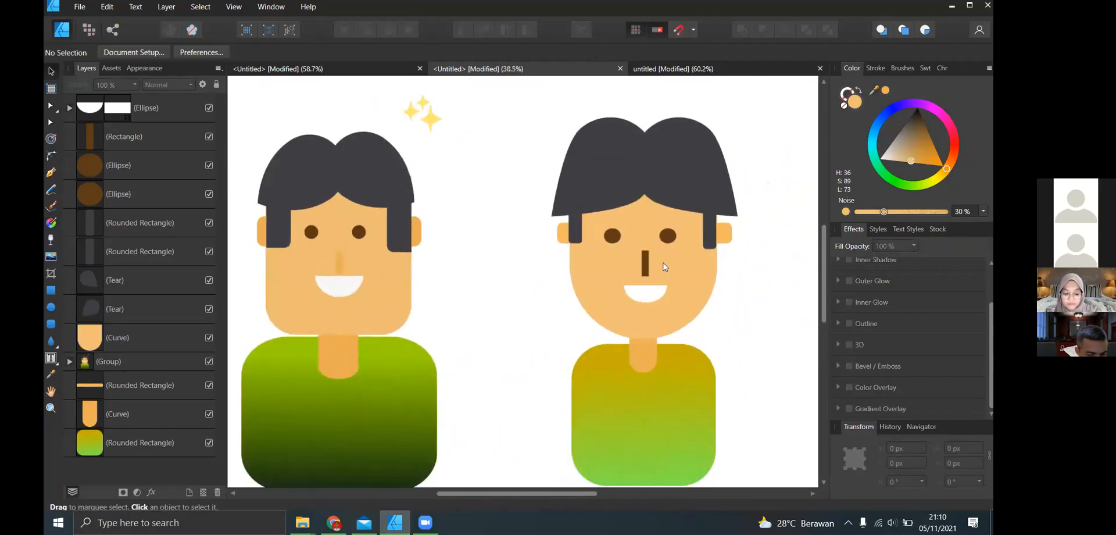
- Duplicate the new character's left hair tear, fill the copy black and place it behind both hair tears
{"action": "left_click", "coordinate": [629, 187]}
{"action": "scroll", "coordinate": [623, 193], "scroll_direction": "up", "scroll_amount": 5}
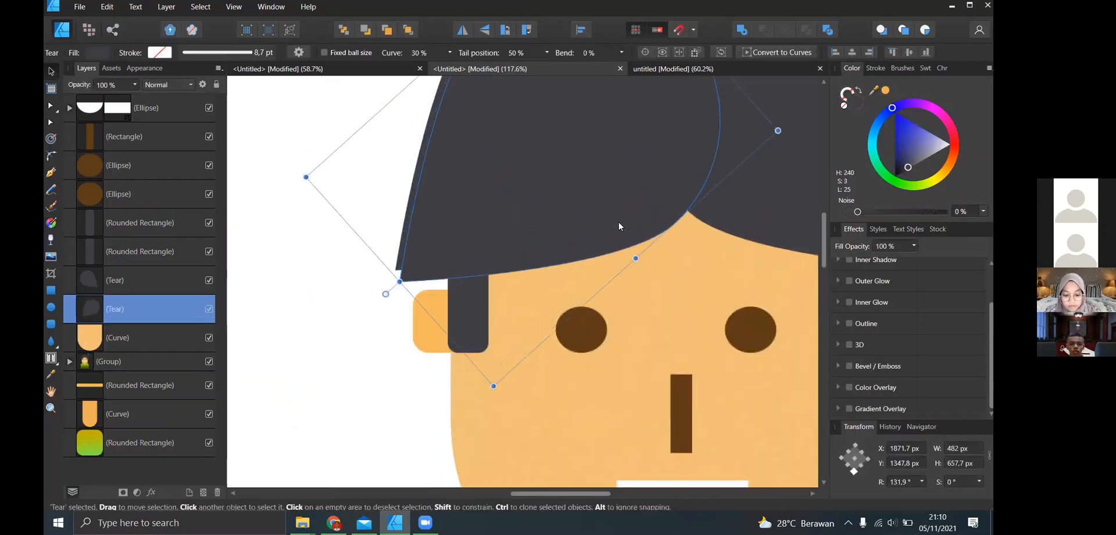
{"action": "key", "text": "ctrl+j"}
{"action": "left_click_drag", "start_coordinate": [900, 164], "coordinate": [885, 186]}
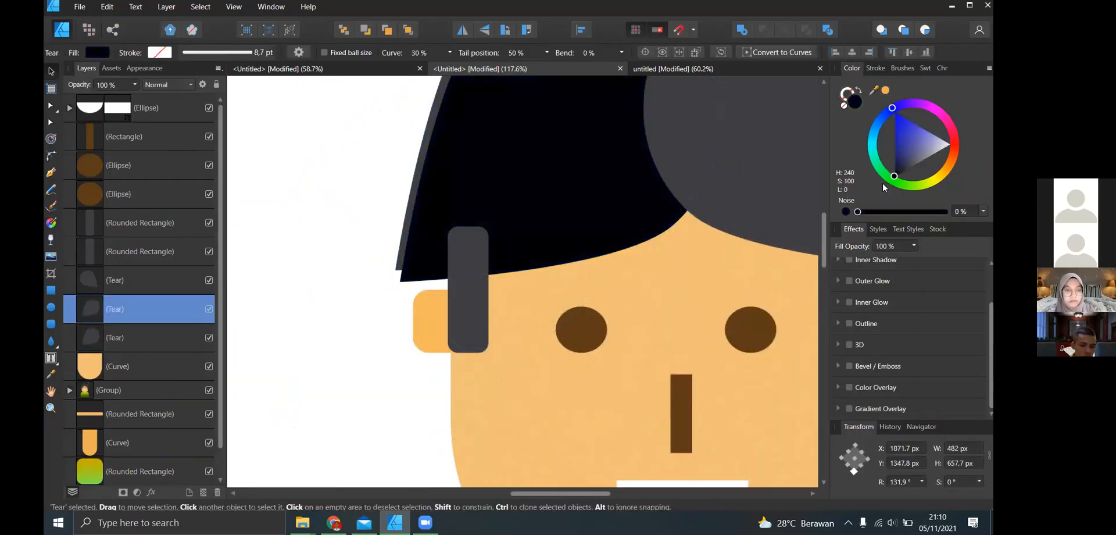
{"action": "key", "text": "ctrl+bracketleft"}
{"action": "key", "text": "ctrl+bracketleft"}
{"action": "key", "text": "ctrl+bracketright"}
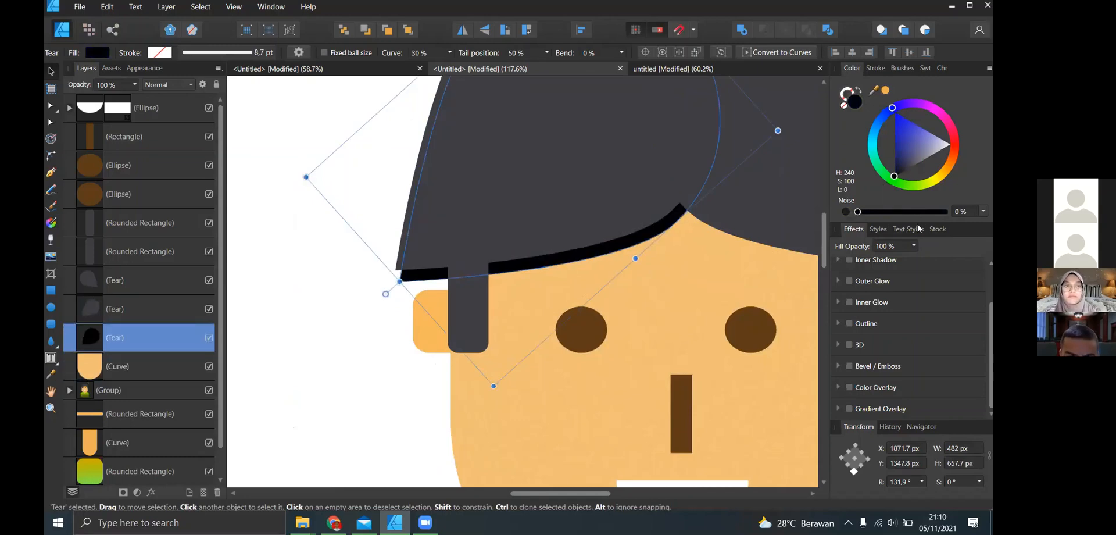
- Reduce the opacity of the left black hair shadow's fill to 55% and deselect it
{"action": "left_click_drag", "start_coordinate": [923, 212], "coordinate": [905, 211]}
{"action": "scroll", "coordinate": [666, 257], "scroll_direction": "down", "scroll_amount": 2}
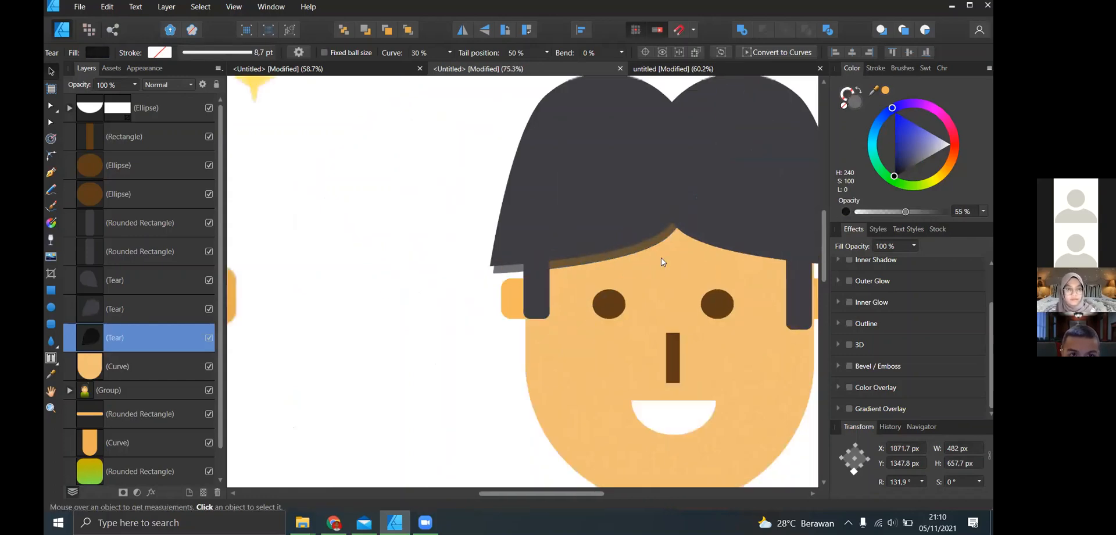
{"action": "left_click", "coordinate": [362, 291]}
{"action": "scroll", "coordinate": [714, 231], "scroll_direction": "down", "scroll_amount": 3}
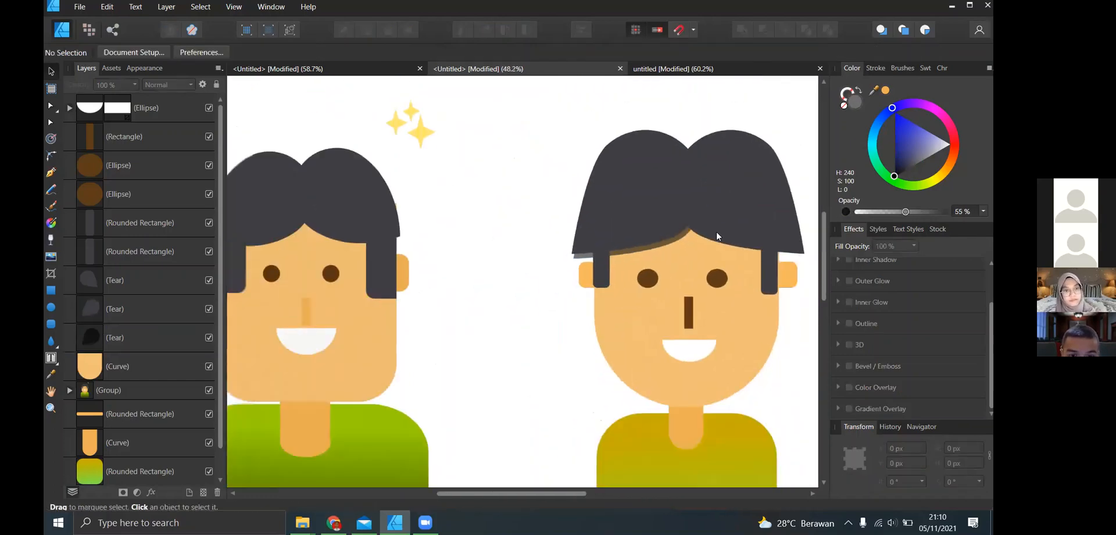
- Duplicate the right hair tear with a slight offset, send the copy behind the hair and fill it black
{"action": "left_click", "coordinate": [713, 235]}
{"action": "scroll", "coordinate": [712, 234], "scroll_direction": "up", "scroll_amount": 4}
{"action": "left_click_drag", "start_coordinate": [712, 233], "coordinate": [700, 236], "text": "ctrl"}
{"action": "key", "text": "ctrl+bracketleft"}
{"action": "key", "text": "ctrl+bracketleft"}
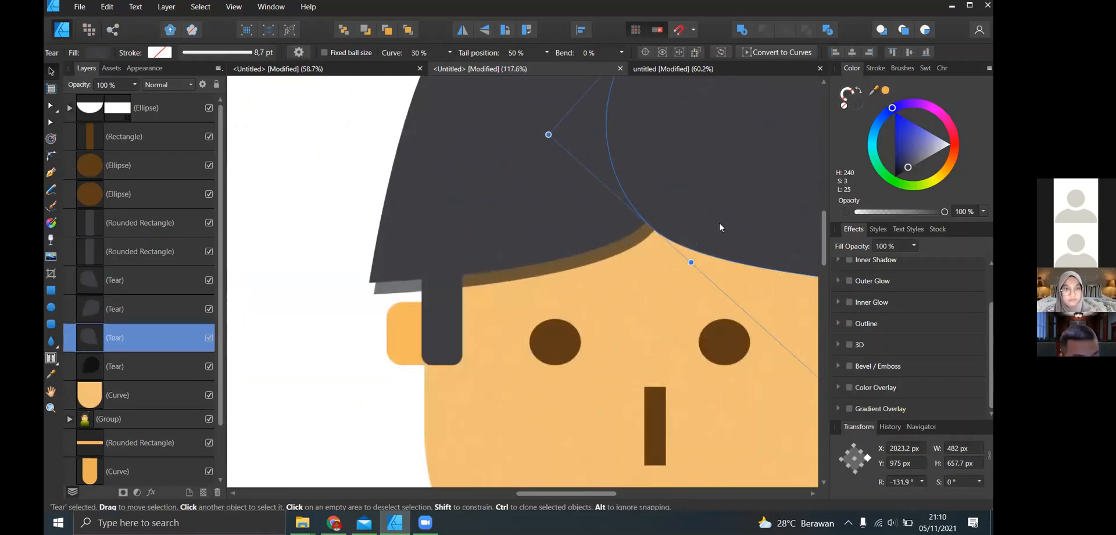
{"action": "left_click", "coordinate": [894, 175]}
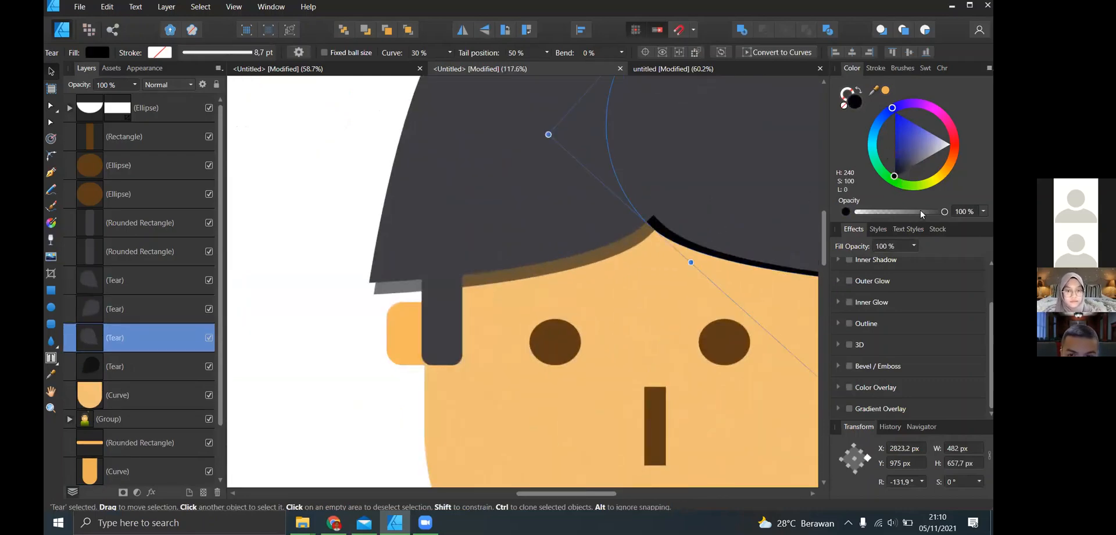
- Set the right hair shadow's fill opacity to 38% and move it slightly down and right to about X 2860 px, Y 992 px
{"action": "left_click_drag", "start_coordinate": [919, 209], "coordinate": [890, 213]}
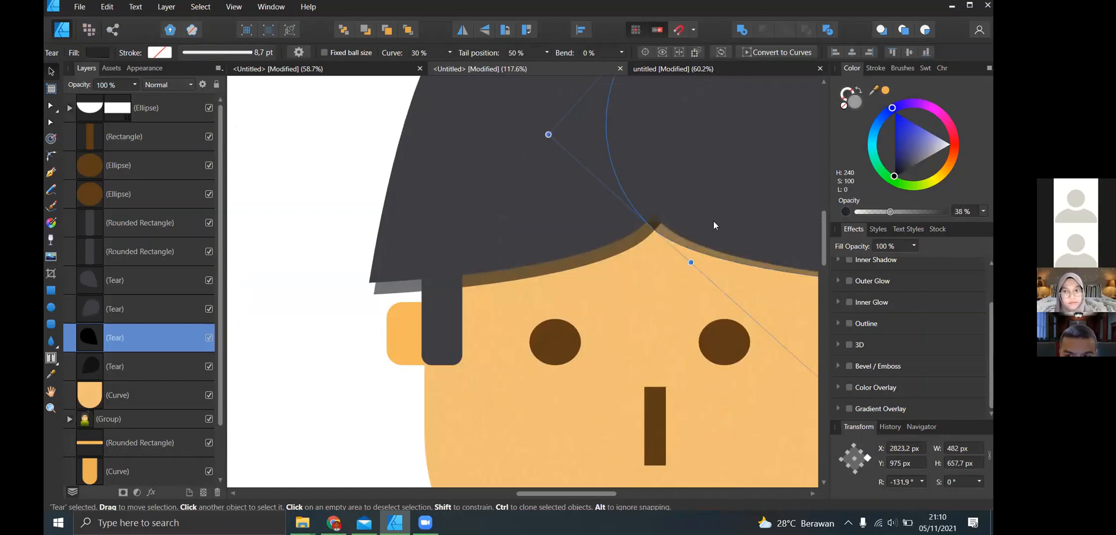
{"action": "left_click_drag", "start_coordinate": [715, 224], "coordinate": [731, 237]}
{"action": "scroll", "coordinate": [488, 204], "scroll_direction": "down", "scroll_amount": 6}
{"action": "left_click", "coordinate": [538, 234]}
{"action": "scroll", "coordinate": [581, 253], "scroll_direction": "down", "scroll_amount": 3}
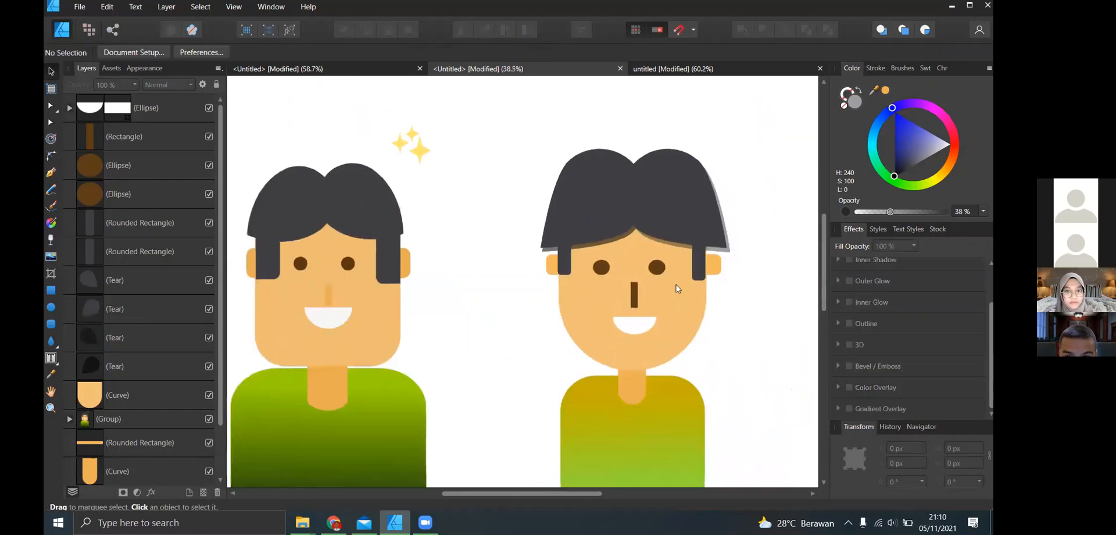
- Compare the shaded character with the reference copy and look briefly at the poster document
{"action": "scroll", "coordinate": [731, 299], "scroll_direction": "down", "scroll_amount": 1}
{"action": "scroll", "coordinate": [750, 300], "scroll_direction": "down", "scroll_amount": 1}
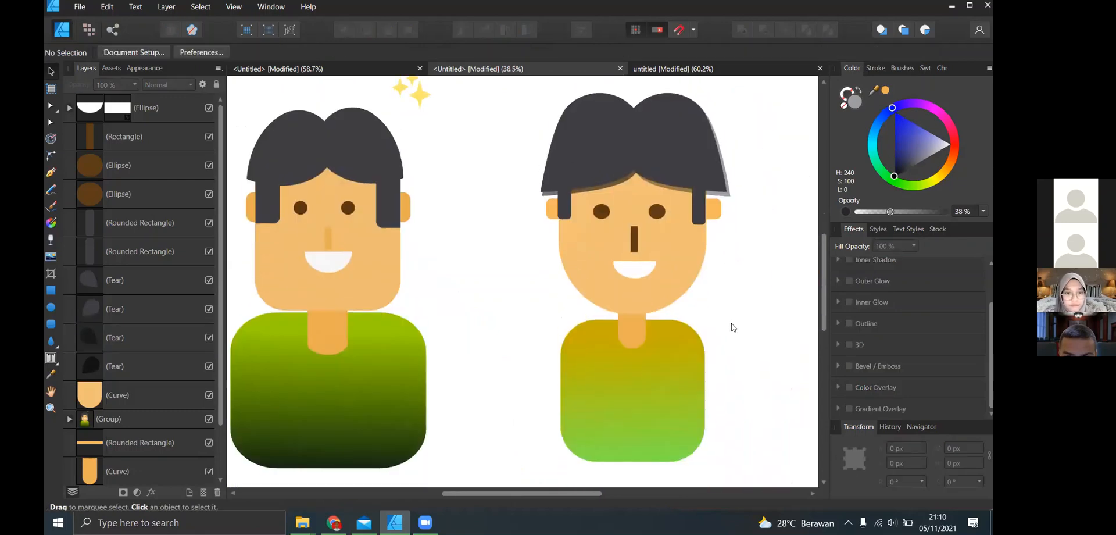
{"action": "scroll", "coordinate": [701, 305], "scroll_direction": "up", "scroll_amount": 1}
{"action": "scroll", "coordinate": [669, 365], "scroll_direction": "down", "scroll_amount": 1}
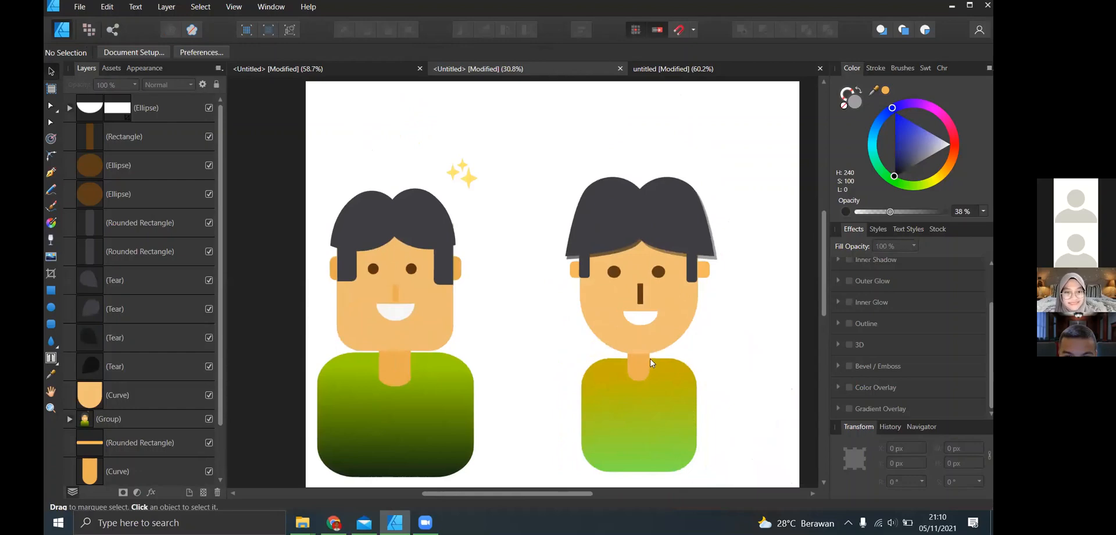
{"action": "scroll", "coordinate": [739, 328], "scroll_direction": "up", "scroll_amount": 1}
{"action": "scroll", "coordinate": [738, 328], "scroll_direction": "down", "scroll_amount": 5}
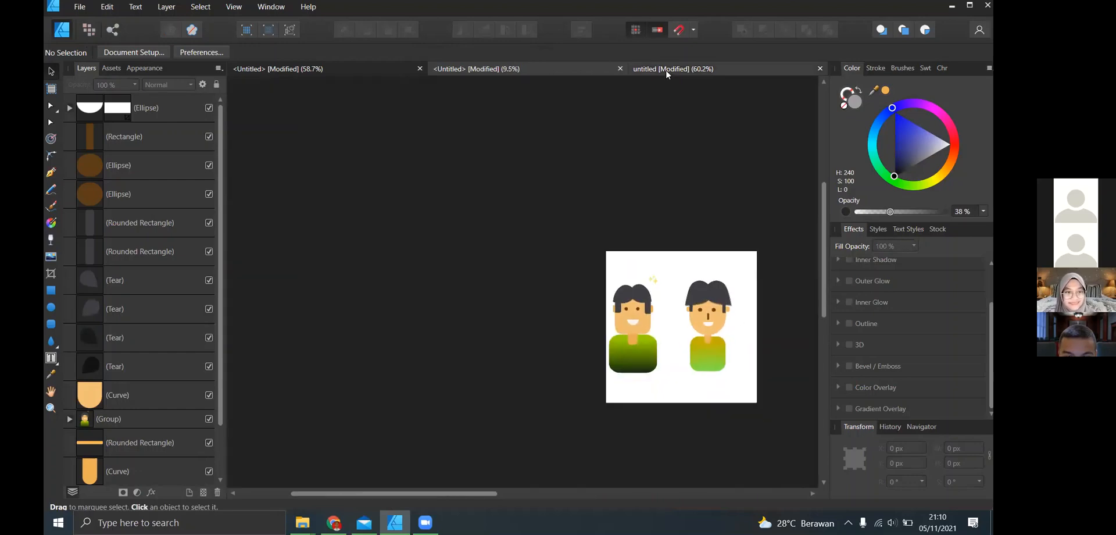
{"action": "left_click", "coordinate": [665, 70]}
{"action": "left_click", "coordinate": [567, 68]}
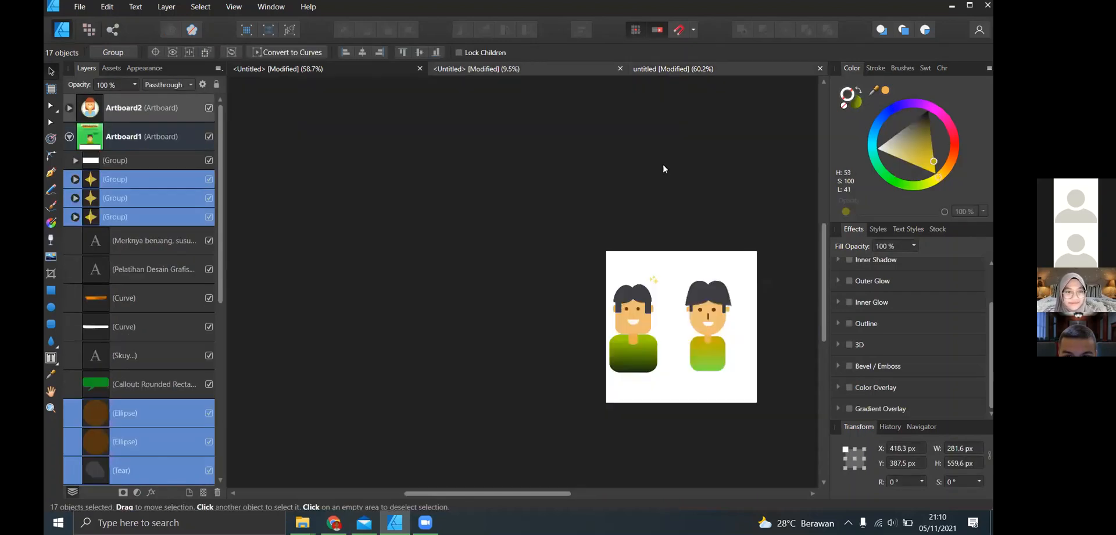
{"action": "scroll", "coordinate": [730, 314], "scroll_direction": "right", "scroll_amount": 2}
{"action": "scroll", "coordinate": [730, 314], "scroll_direction": "up", "scroll_amount": 2}
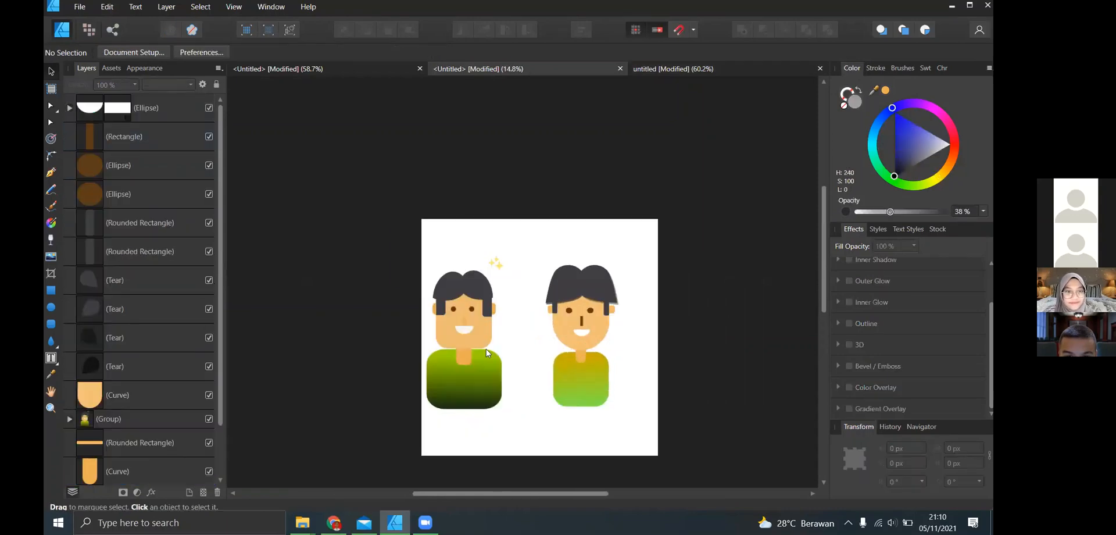
- Delete the reference character together with its sparkles and clear the selection
{"action": "left_click_drag", "start_coordinate": [396, 222], "coordinate": [527, 449]}
{"action": "key", "text": "Delete"}
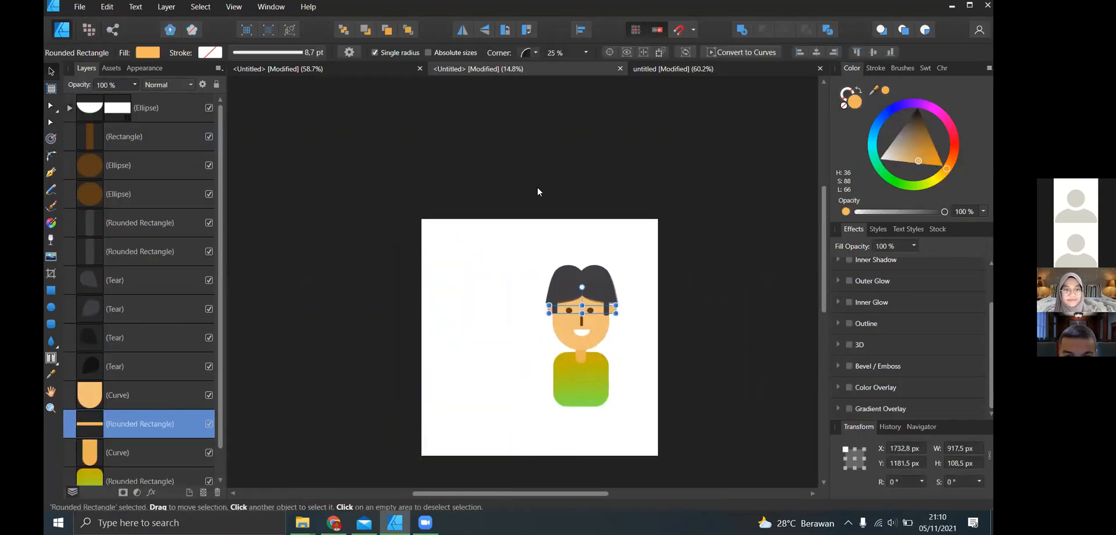
{"action": "left_click", "coordinate": [549, 208]}
{"action": "scroll", "coordinate": [615, 362], "scroll_direction": "up", "scroll_amount": 4}
{"action": "scroll", "coordinate": [616, 362], "scroll_direction": "down", "scroll_amount": 4}
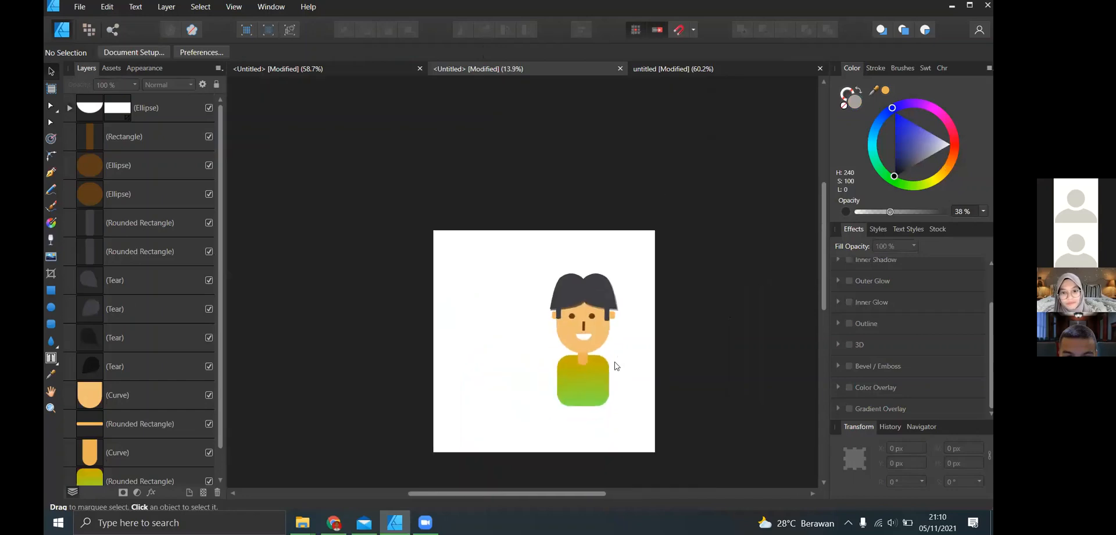
- Move the dark hair tears off the head to expose the shadow copies, undo the moves and deselect
{"action": "left_click", "coordinate": [573, 294]}
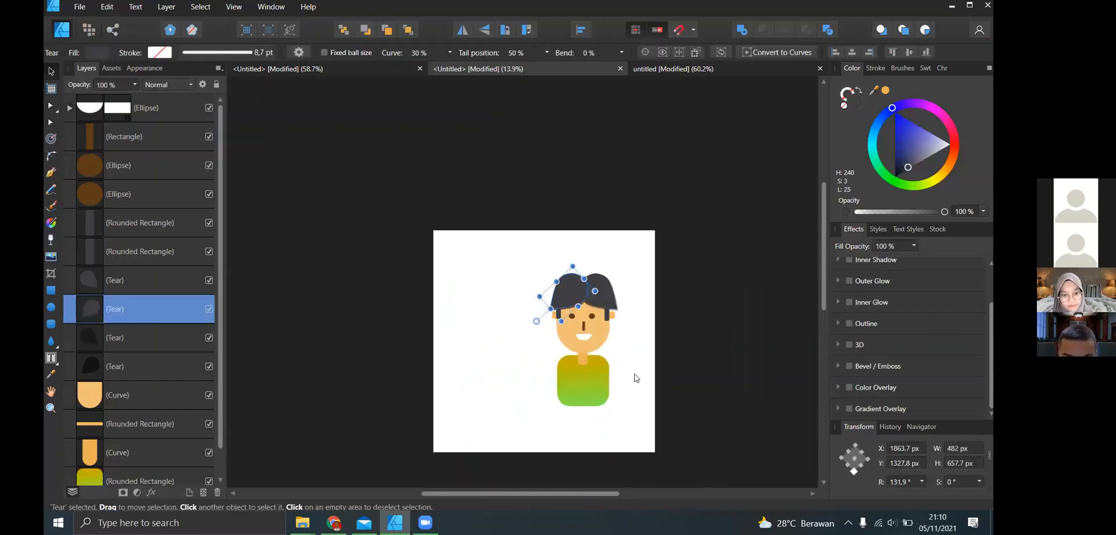
{"action": "scroll", "coordinate": [629, 383], "scroll_direction": "up", "scroll_amount": 3}
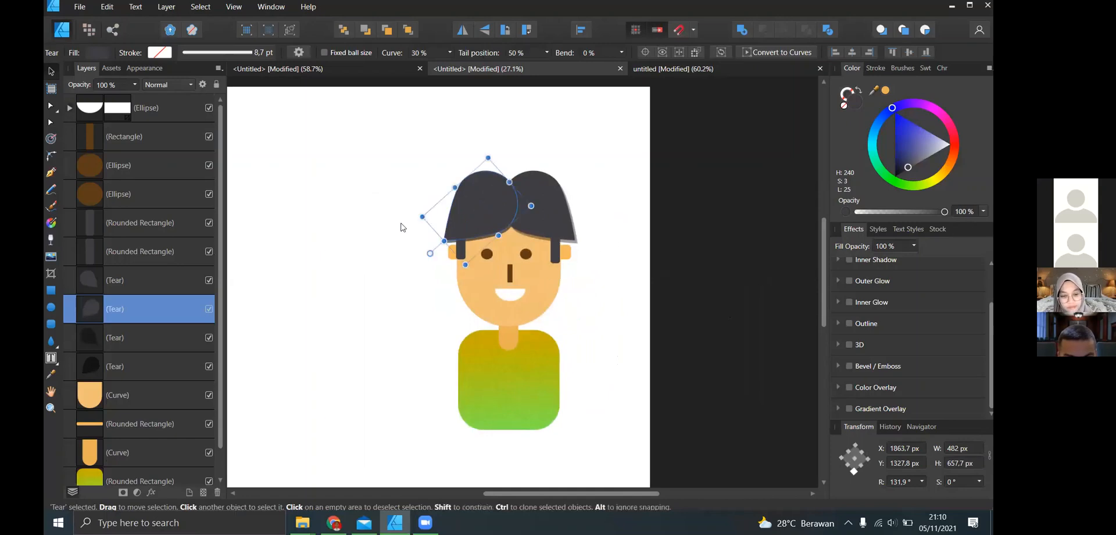
{"action": "left_click_drag", "start_coordinate": [465, 209], "coordinate": [343, 245]}
{"action": "left_click", "coordinate": [507, 216]}
{"action": "left_click_drag", "start_coordinate": [507, 216], "coordinate": [344, 292]}
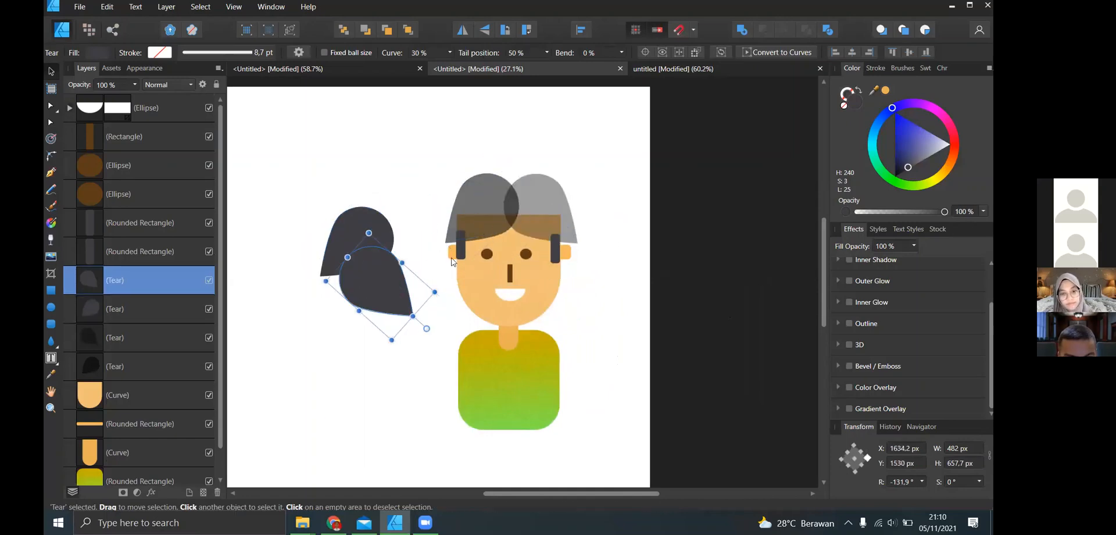
{"action": "left_click_drag", "start_coordinate": [546, 199], "coordinate": [367, 292]}
{"action": "key", "text": "ctrl+z"}
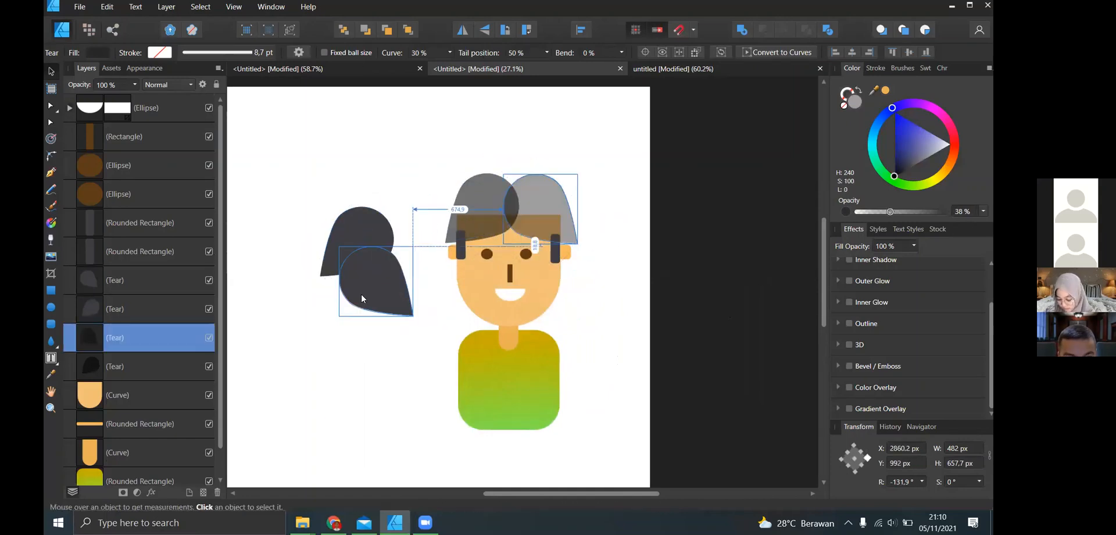
{"action": "key", "text": "ctrl+z"}
{"action": "key", "text": "ctrl+z"}
{"action": "scroll", "coordinate": [642, 228], "scroll_direction": "down", "scroll_amount": 1}
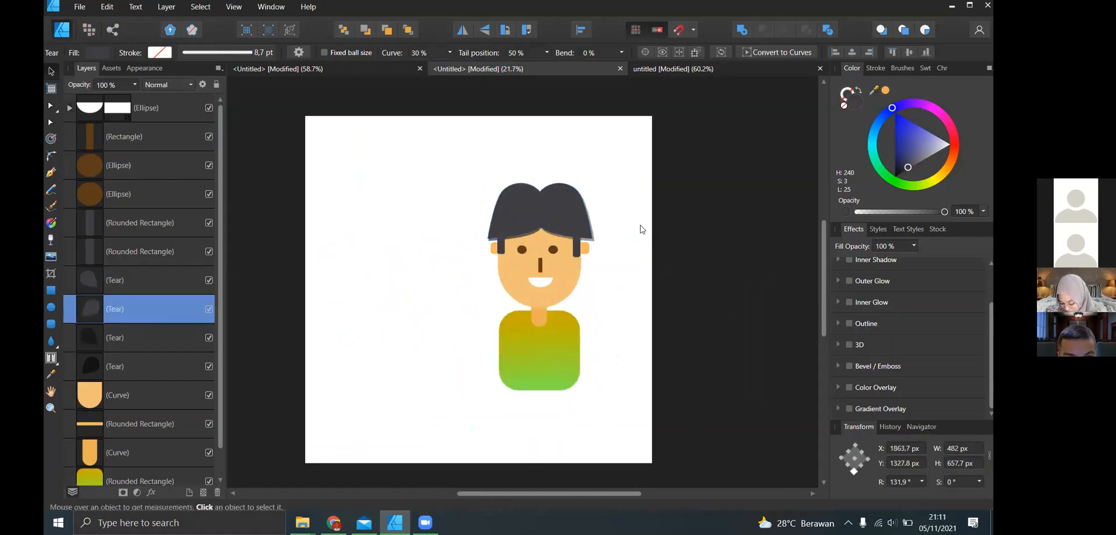
{"action": "left_click", "coordinate": [418, 140]}
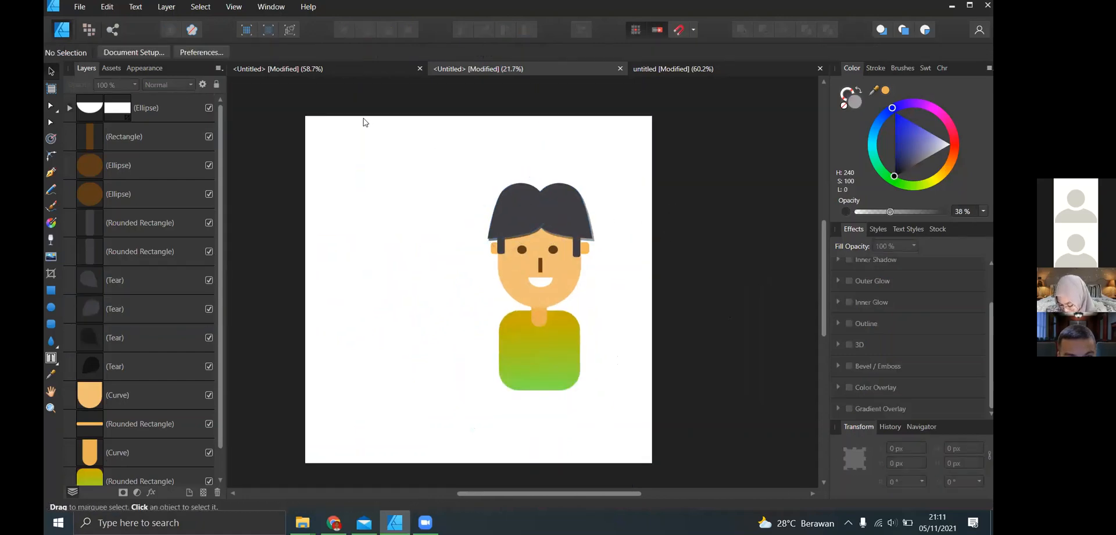
{"action": "left_click_drag", "start_coordinate": [365, 107], "coordinate": [702, 442]}
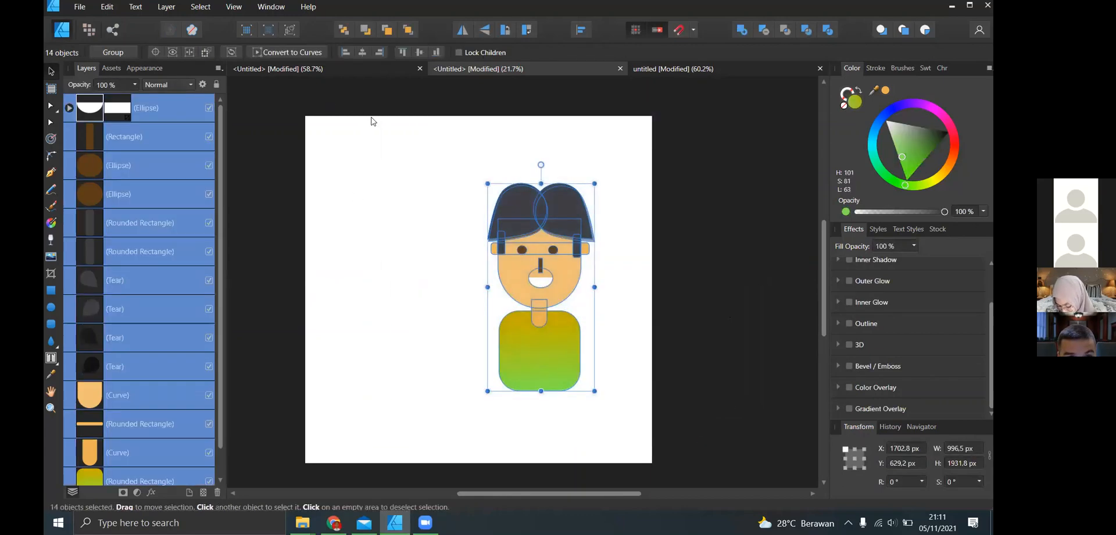
{"action": "left_click_drag", "start_coordinate": [378, 104], "coordinate": [551, 219]}
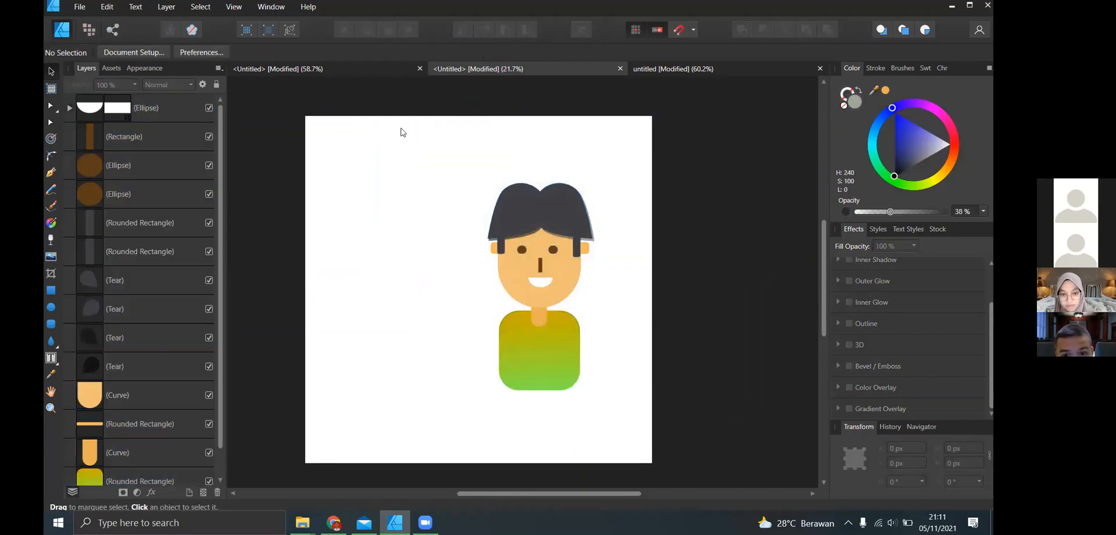
{"action": "left_click_drag", "start_coordinate": [386, 118], "coordinate": [665, 420]}
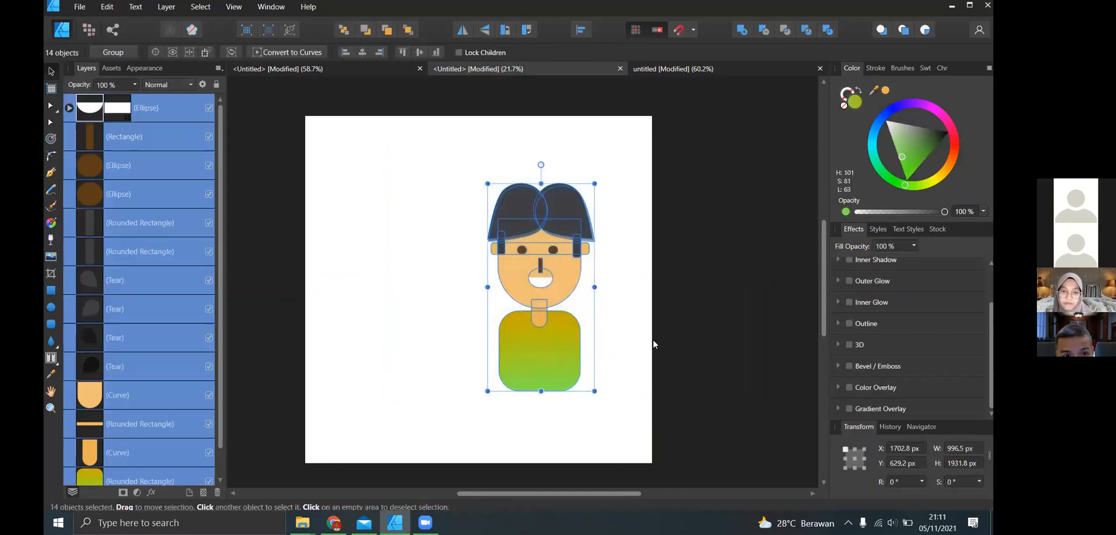
{"action": "right_click", "coordinate": [552, 267]}
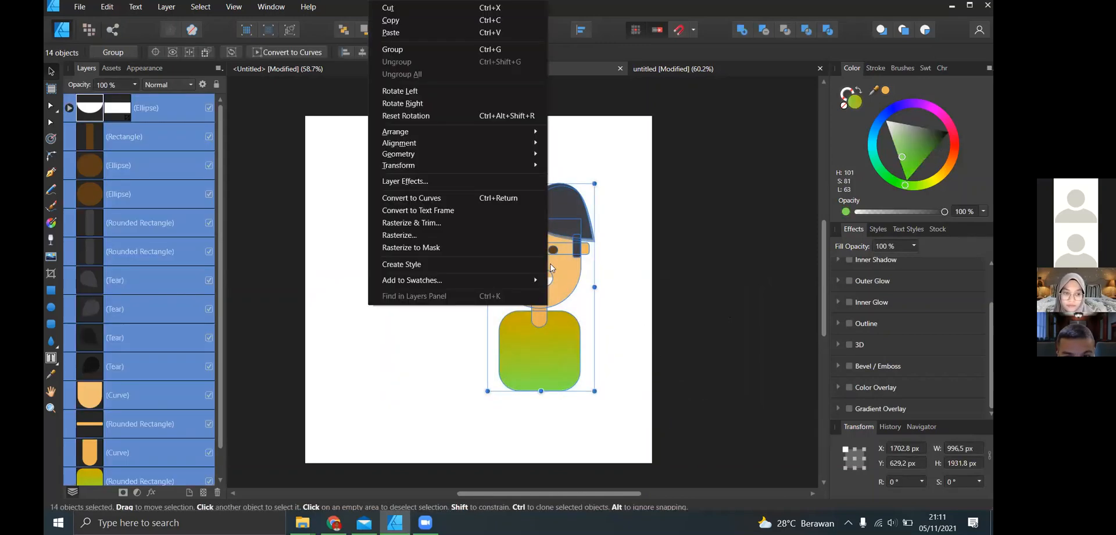
{"action": "left_click", "coordinate": [405, 49]}
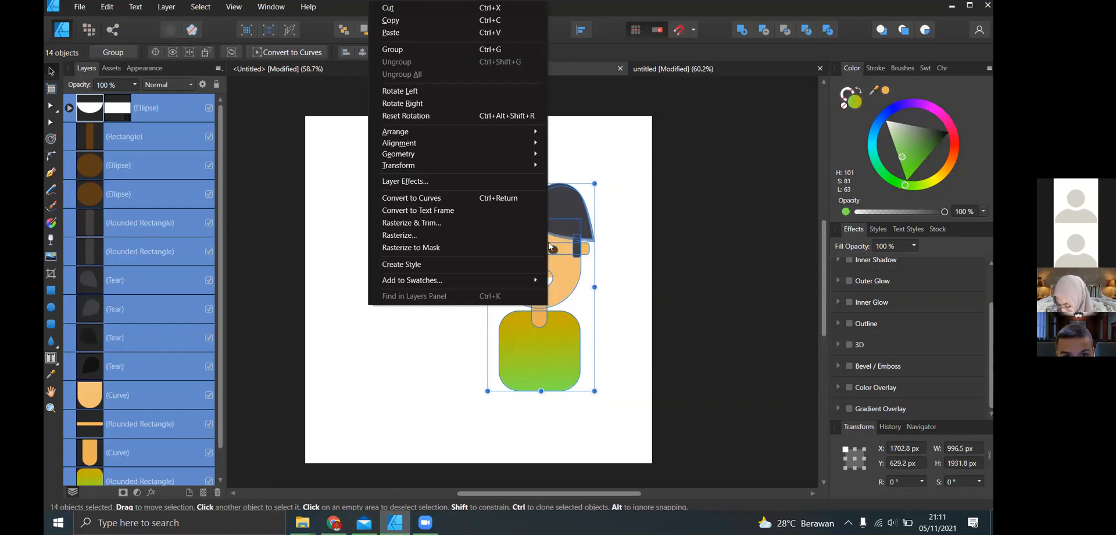
{"action": "key", "text": "ctrl+z"}
{"action": "left_click", "coordinate": [444, 209]}
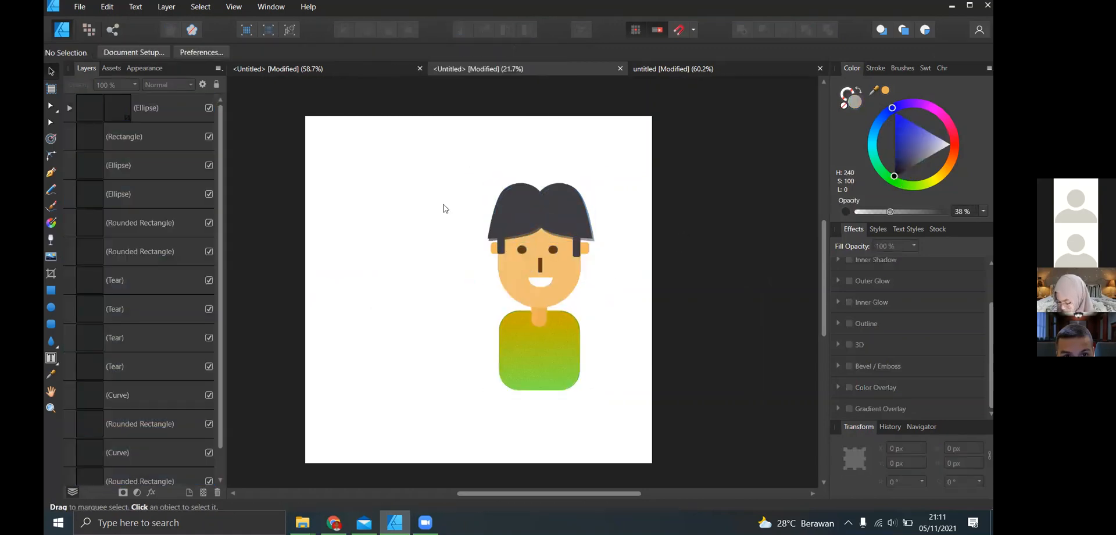
- Group all parts of the character and move the group toward the page's centre, to about X 1141 px, Y 650 px
{"action": "left_click_drag", "start_coordinate": [416, 117], "coordinate": [695, 438]}
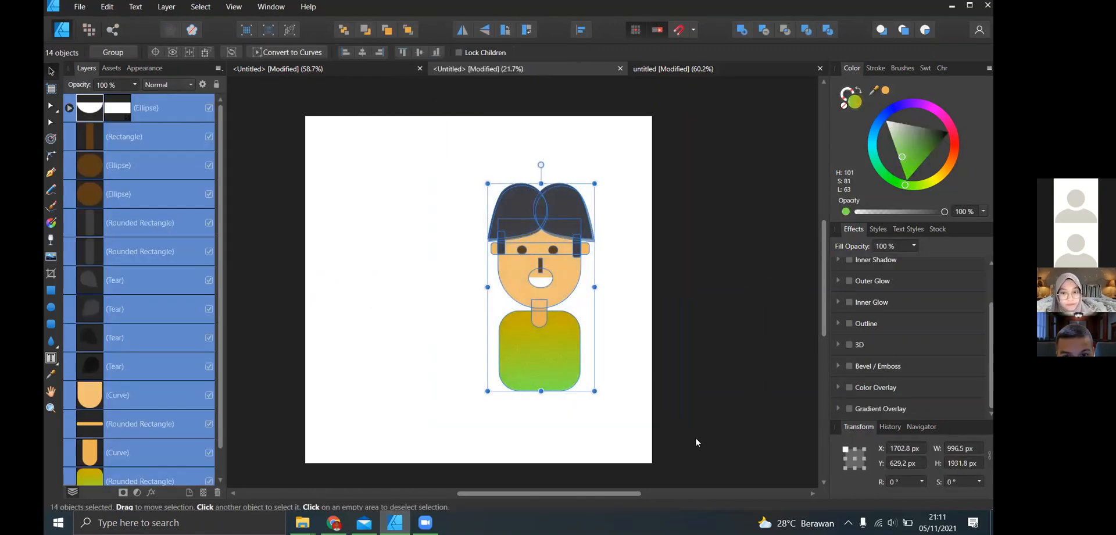
{"action": "key", "text": "ctrl+g"}
{"action": "mouse_move", "coordinate": [511, 349]}
{"action": "left_mouse_down"}
{"action": "mouse_move", "coordinate": [516, 314]}
{"action": "mouse_move", "coordinate": [465, 349]}
{"action": "mouse_move", "coordinate": [443, 348]}
{"action": "mouse_move", "coordinate": [501, 343]}
{"action": "left_mouse_up"}
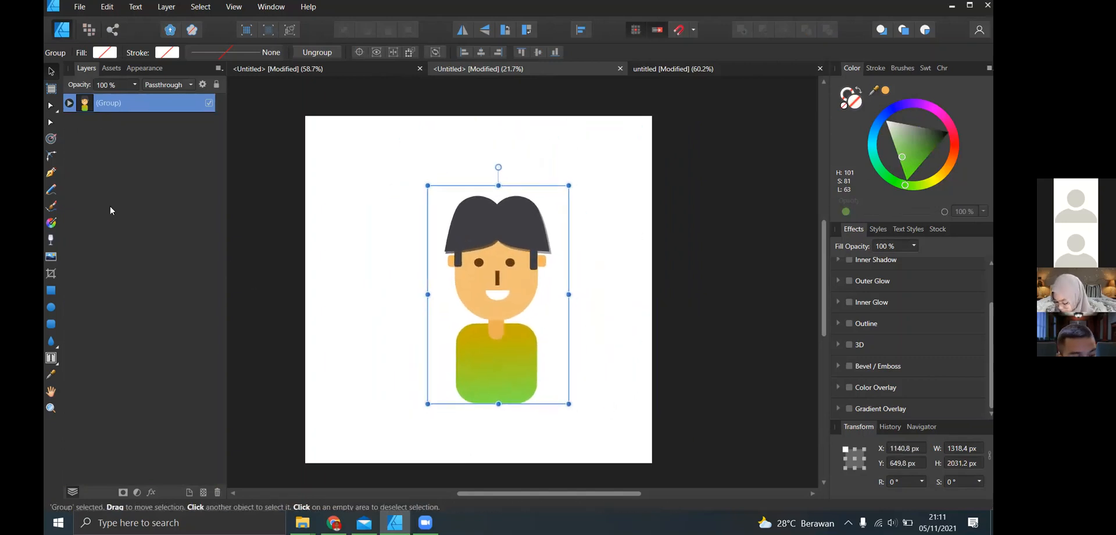
{"action": "left_click", "coordinate": [70, 103]}
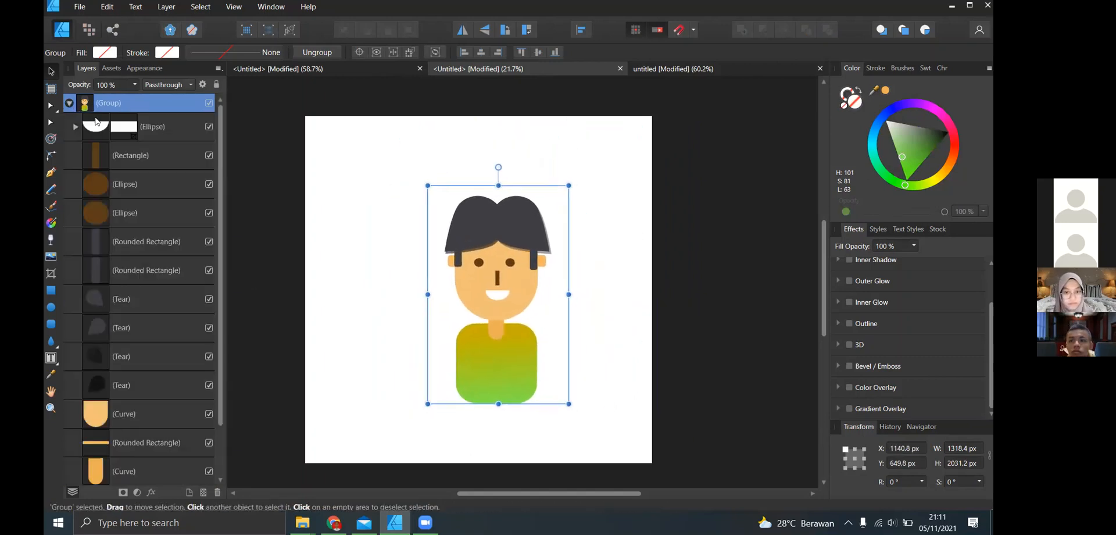
{"action": "left_click", "coordinate": [70, 103]}
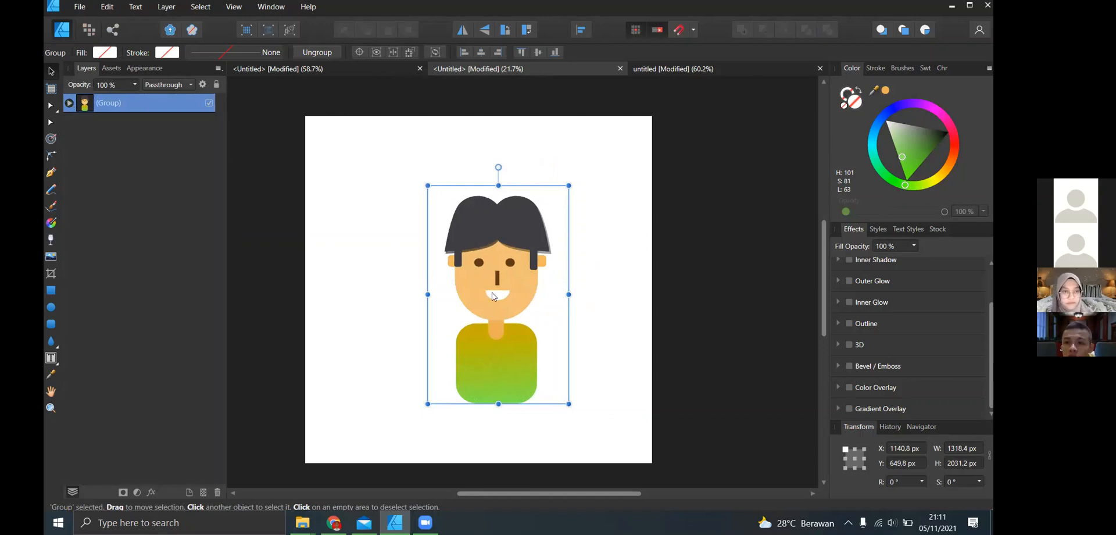
- Move the character group down until the body extends slightly past the page's lower edge, and switch to the poster document
{"action": "left_click_drag", "start_coordinate": [504, 329], "coordinate": [485, 388]}
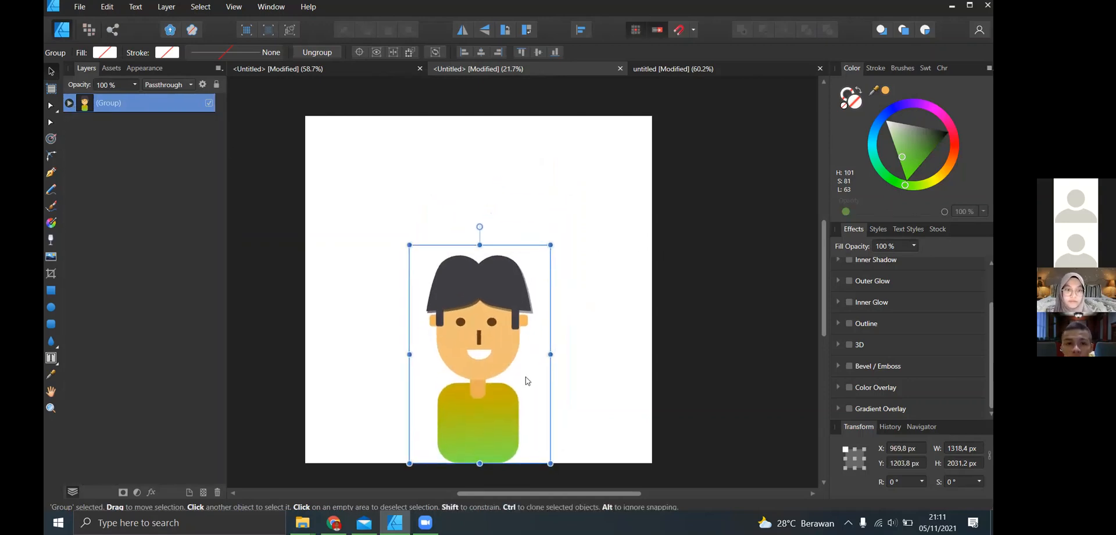
{"action": "mouse_move", "coordinate": [523, 416]}
{"action": "left_mouse_down"}
{"action": "mouse_move", "coordinate": [521, 440]}
{"action": "mouse_move", "coordinate": [518, 424]}
{"action": "left_mouse_up"}
{"action": "left_click", "coordinate": [750, 174]}
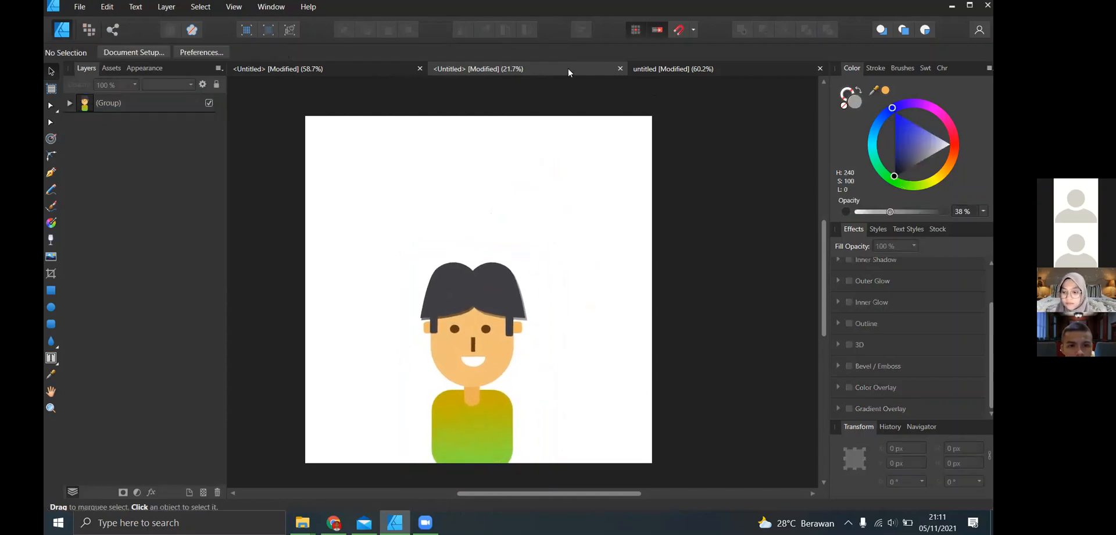
{"action": "left_click", "coordinate": [543, 70]}
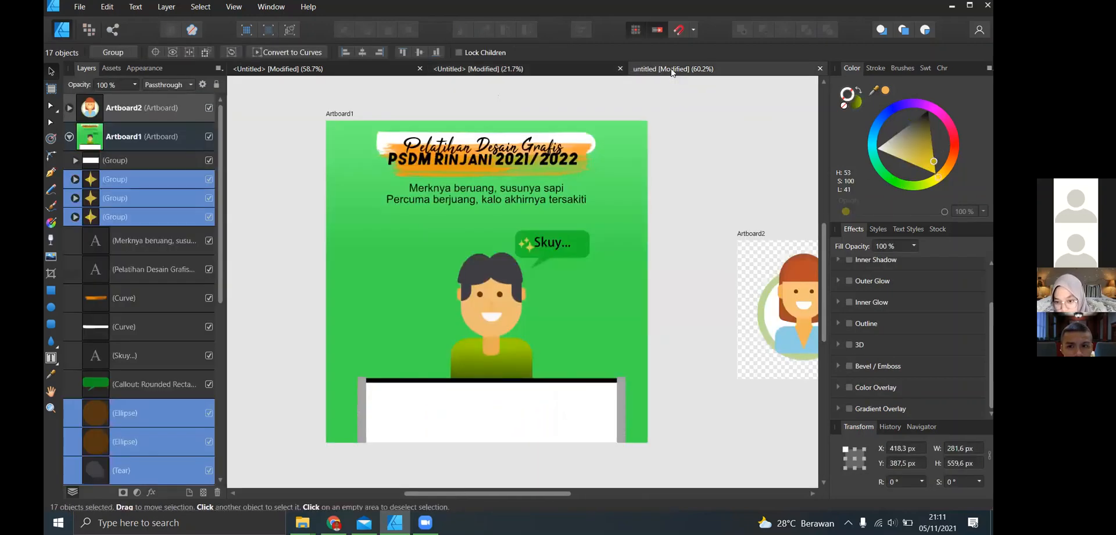
- Switch to the rebuilt character's document and add the art text "Pelatihan Desain" in the blank area above the head
{"action": "left_click", "coordinate": [478, 73]}
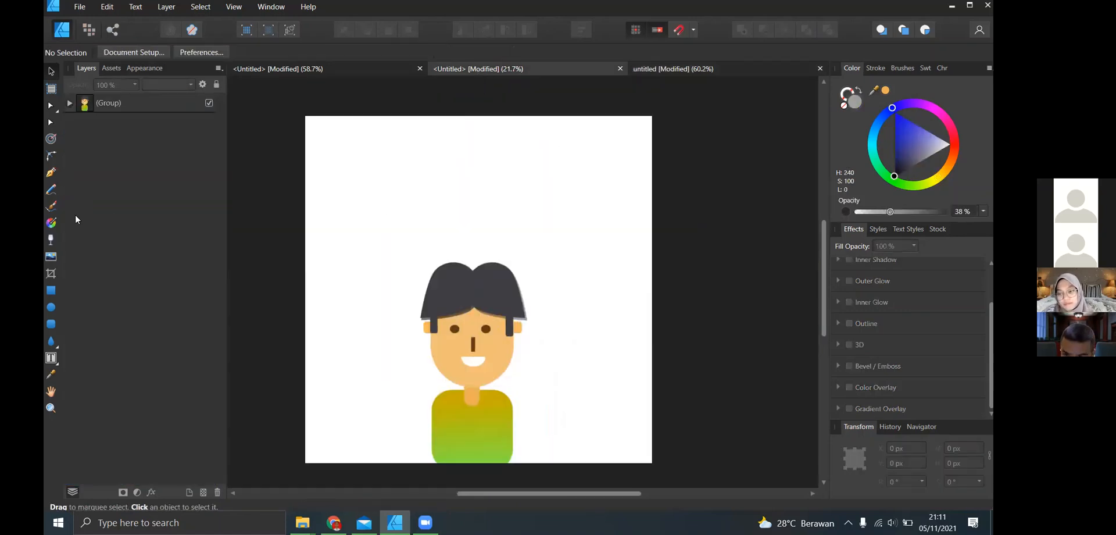
{"action": "left_click", "coordinate": [50, 358]}
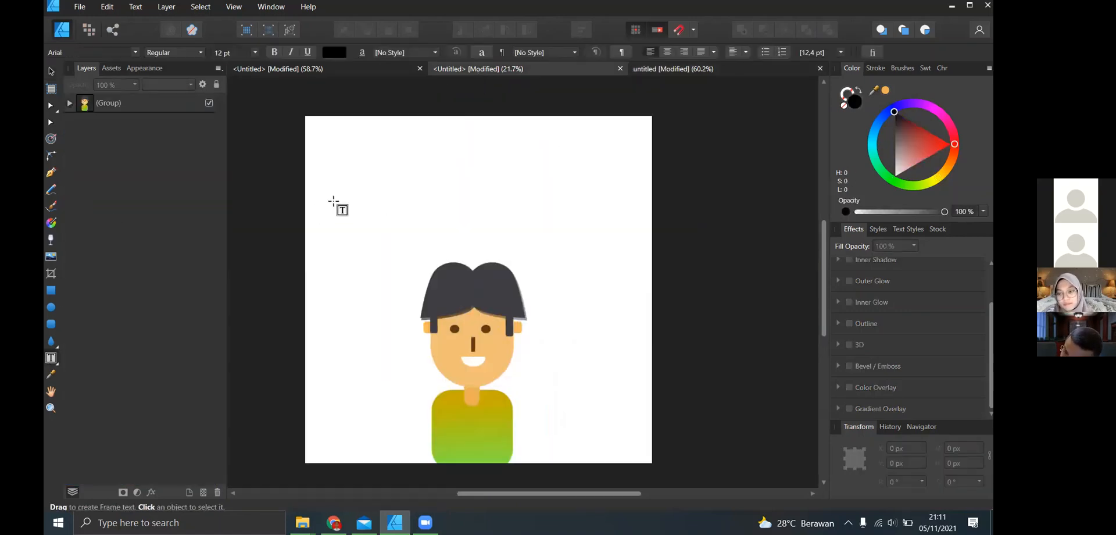
{"action": "left_click", "coordinate": [58, 362]}
{"action": "left_click", "coordinate": [88, 358]}
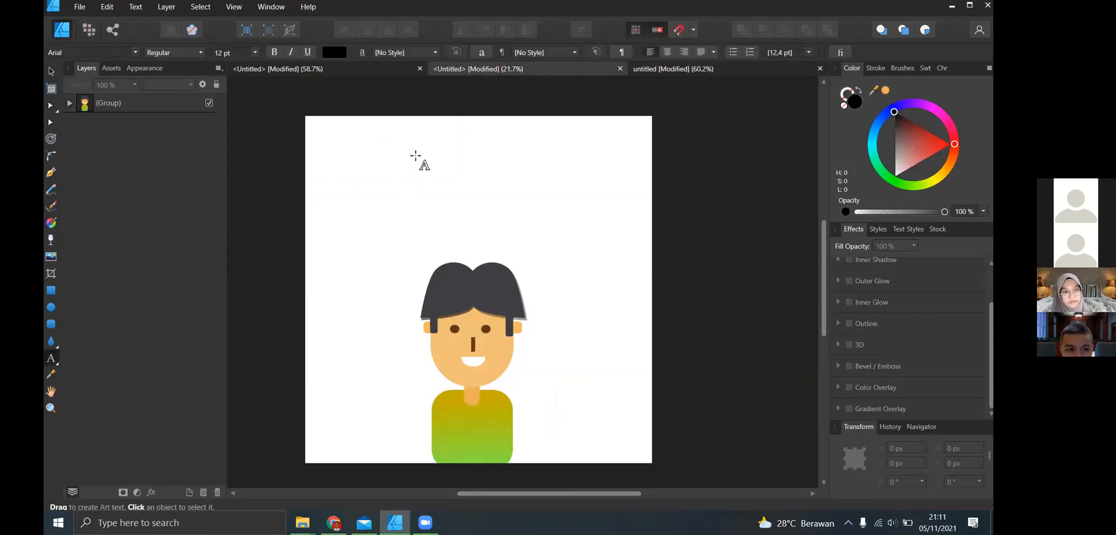
{"action": "left_click", "coordinate": [362, 141]}
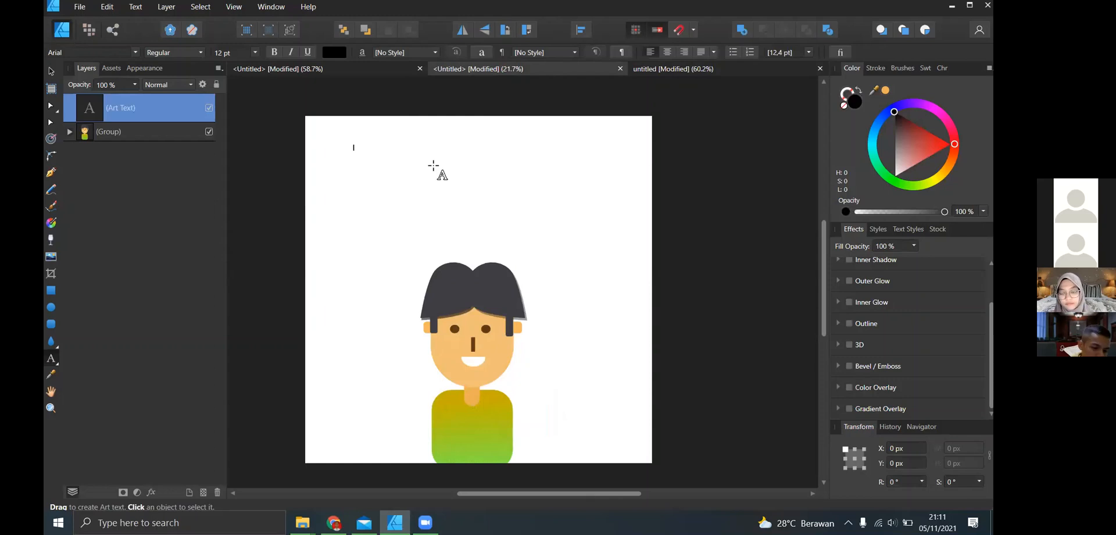
{"action": "type", "text": "Pelati"}
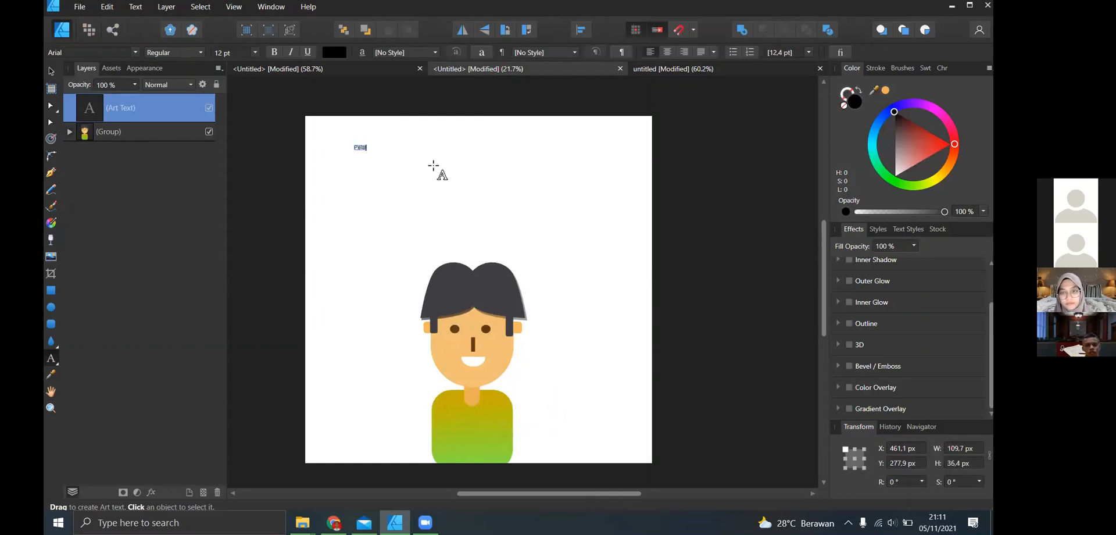
{"action": "type", "text": "han D"}
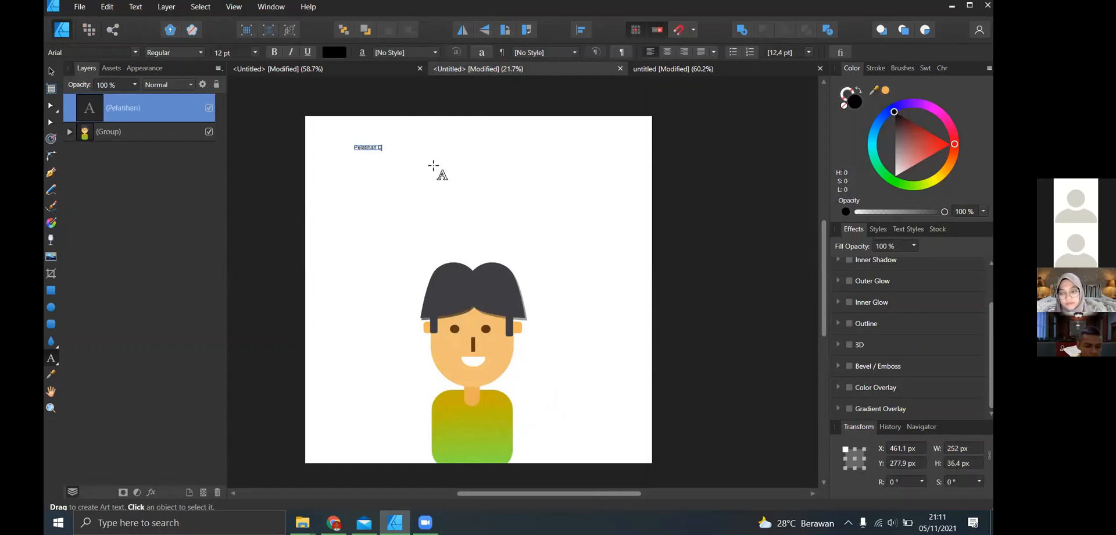
{"action": "type", "text": "esain"}
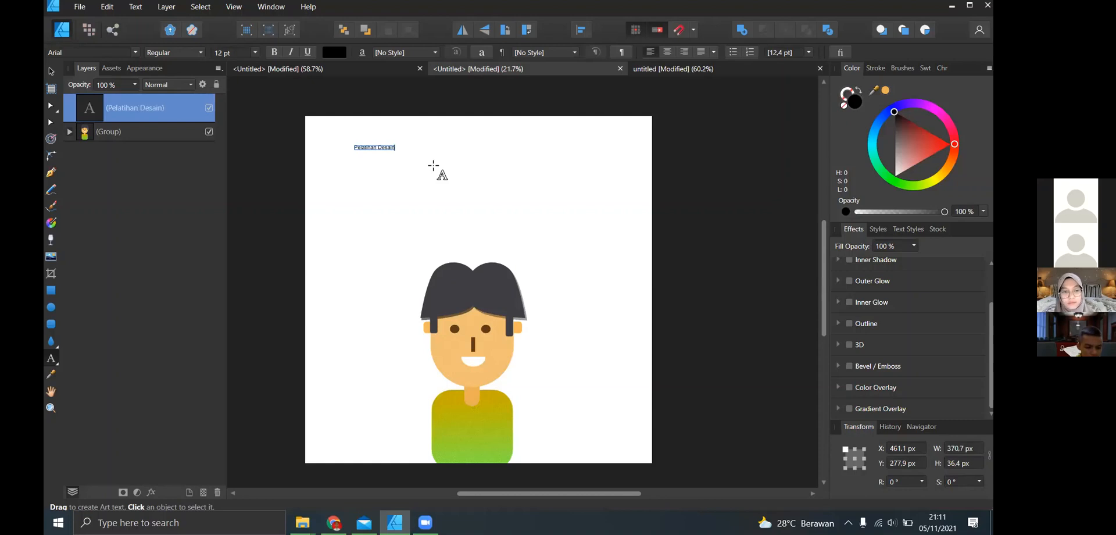
{"action": "key", "text": "Escape"}
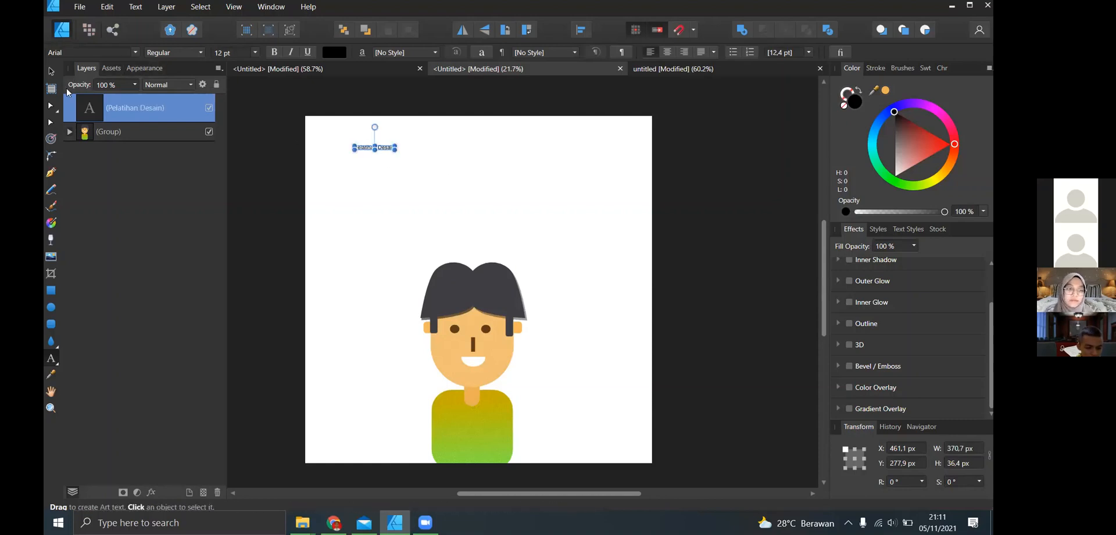
- Enlarge the "Pelatihan Desain" text to about 50.5 pt and move it to about X 761 px, Y 273 px
{"action": "left_click_drag", "start_coordinate": [394, 149], "coordinate": [523, 162]}
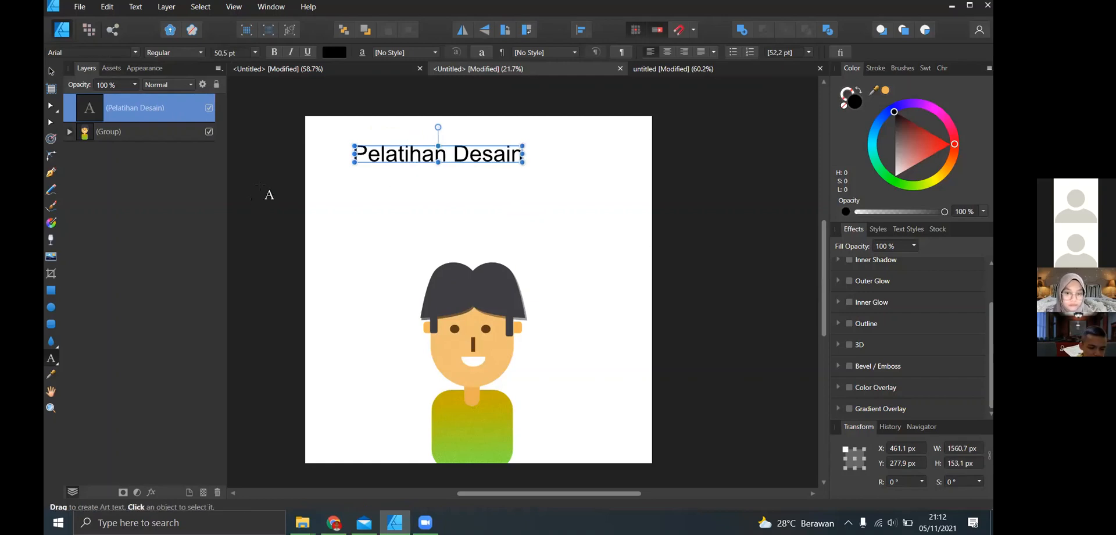
{"action": "left_click", "coordinate": [159, 145]}
{"action": "left_click", "coordinate": [48, 71]}
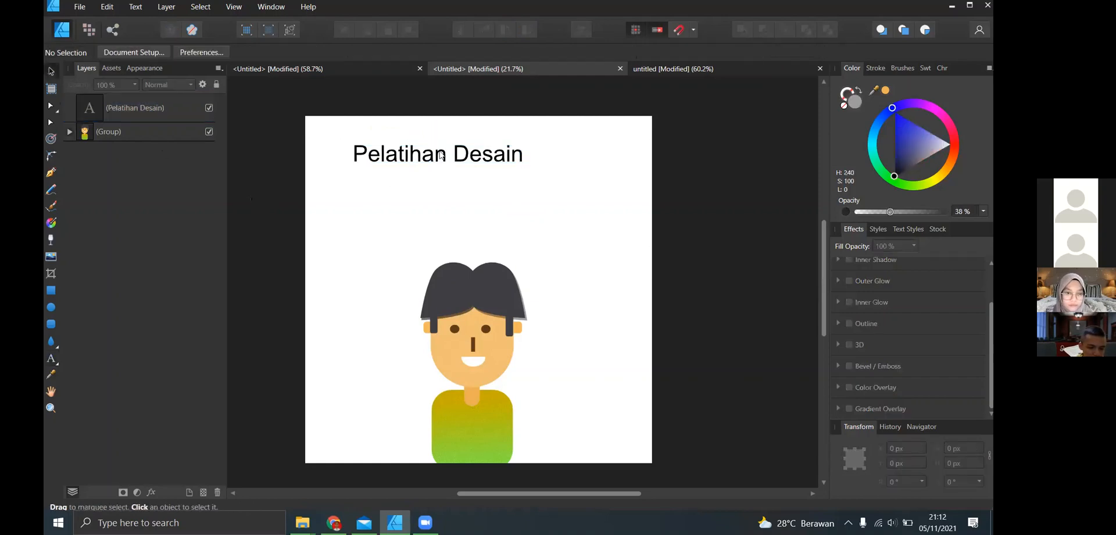
{"action": "left_click_drag", "start_coordinate": [404, 148], "coordinate": [456, 145]}
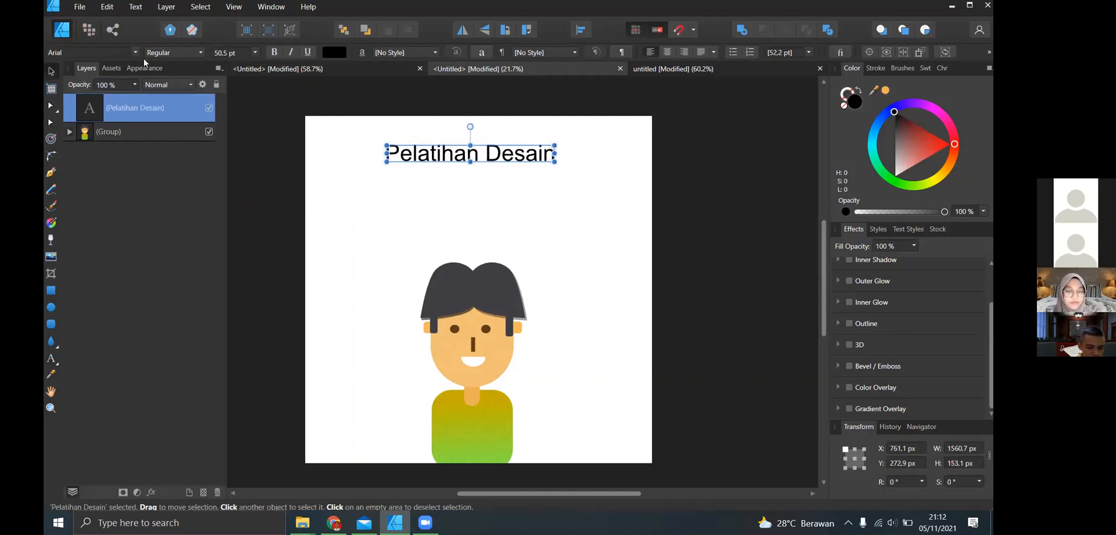
- Set the font of the "Pelatihan Desain" text to Tahu!
{"action": "left_click", "coordinate": [138, 54]}
{"action": "scroll", "coordinate": [350, 100], "scroll_direction": "down", "scroll_amount": 20}
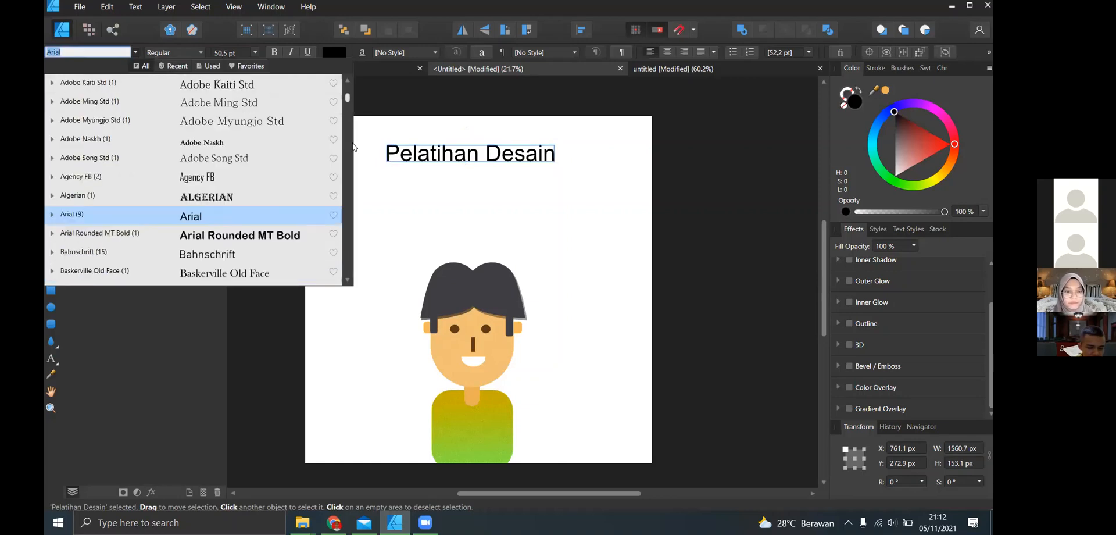
{"action": "scroll", "coordinate": [354, 121], "scroll_direction": "up", "scroll_amount": 20}
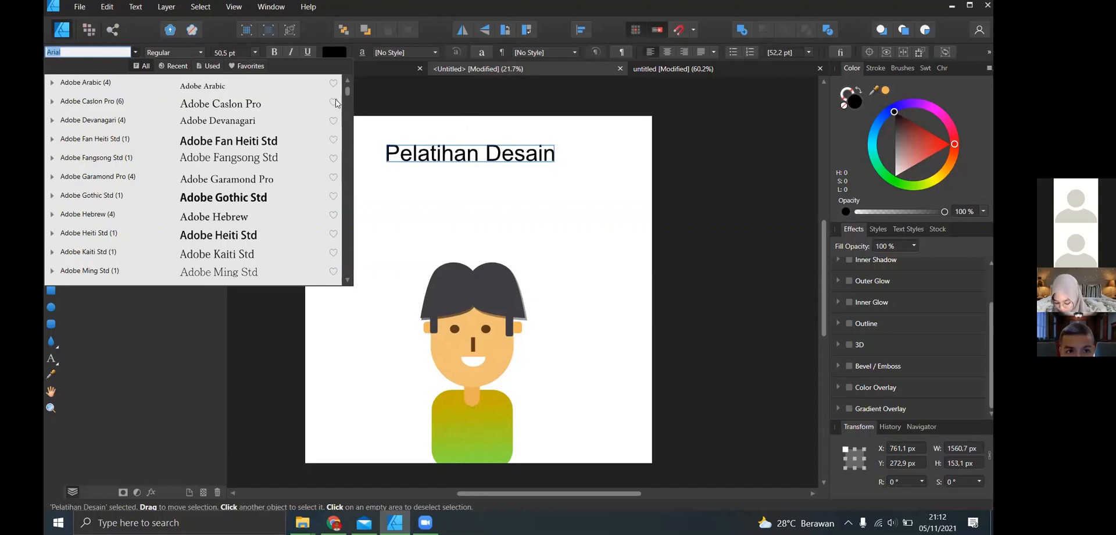
{"action": "mouse_move", "coordinate": [347, 92]}
{"action": "left_mouse_down"}
{"action": "mouse_move", "coordinate": [347, 109]}
{"action": "mouse_move", "coordinate": [347, 89]}
{"action": "left_mouse_up"}
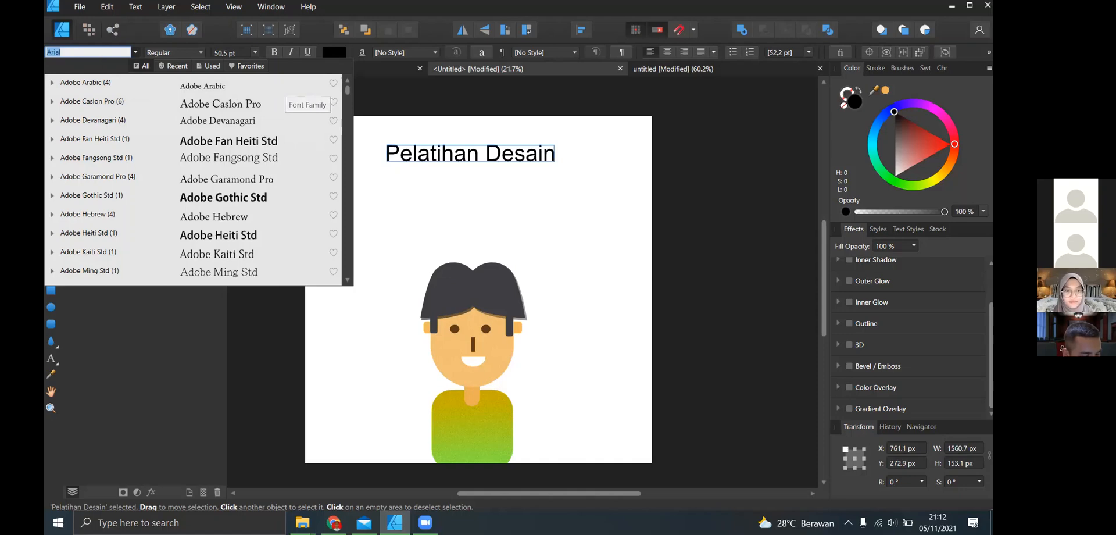
{"action": "type", "text": "tahu"}
{"action": "left_click", "coordinate": [203, 82]}
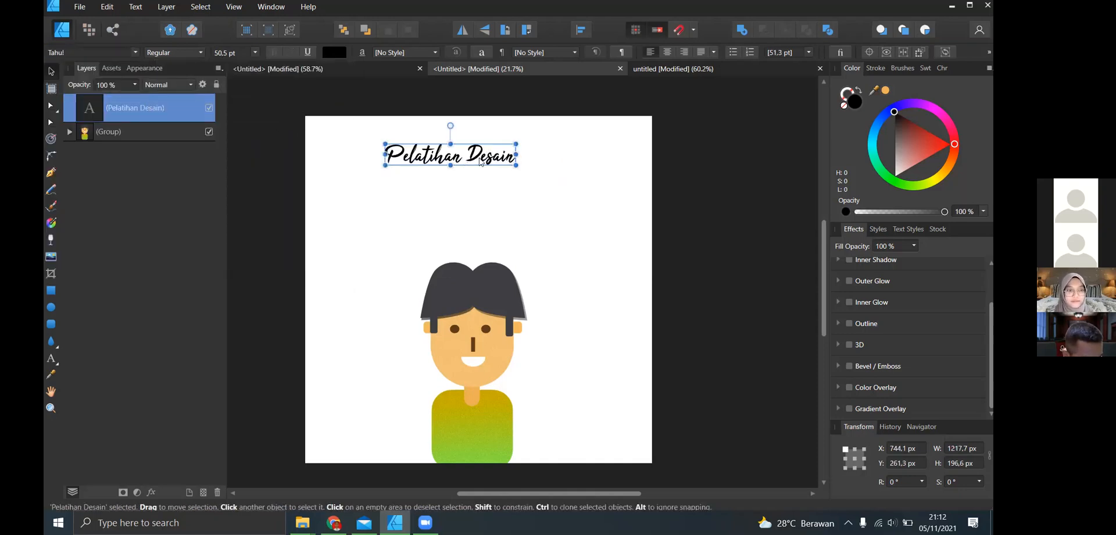
- Move the "Pelatihan Desain" title to the upper centre of the page above the character and deselect it
{"action": "left_click_drag", "start_coordinate": [464, 161], "coordinate": [490, 159]}
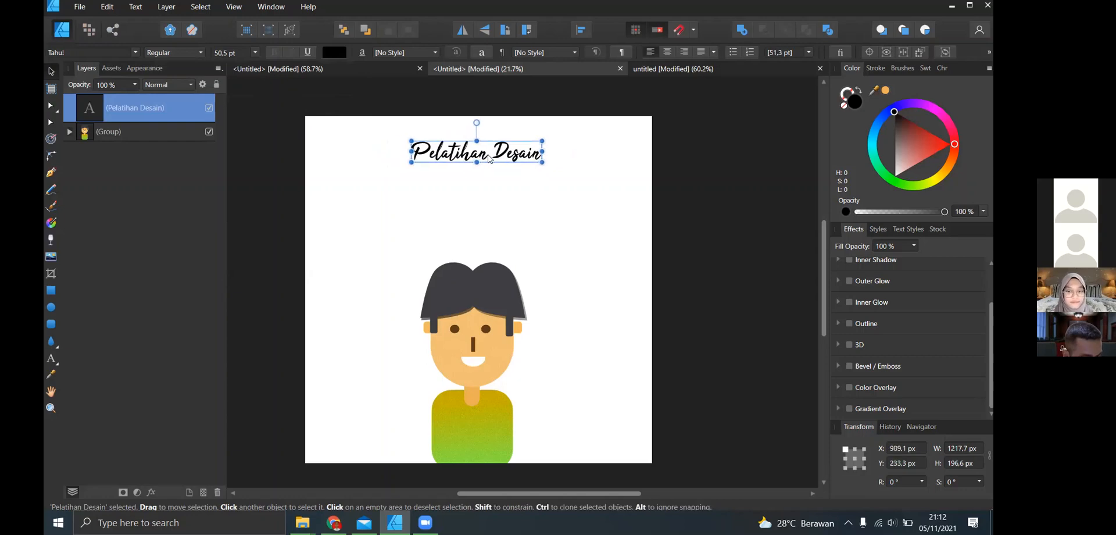
{"action": "left_click", "coordinate": [567, 163]}
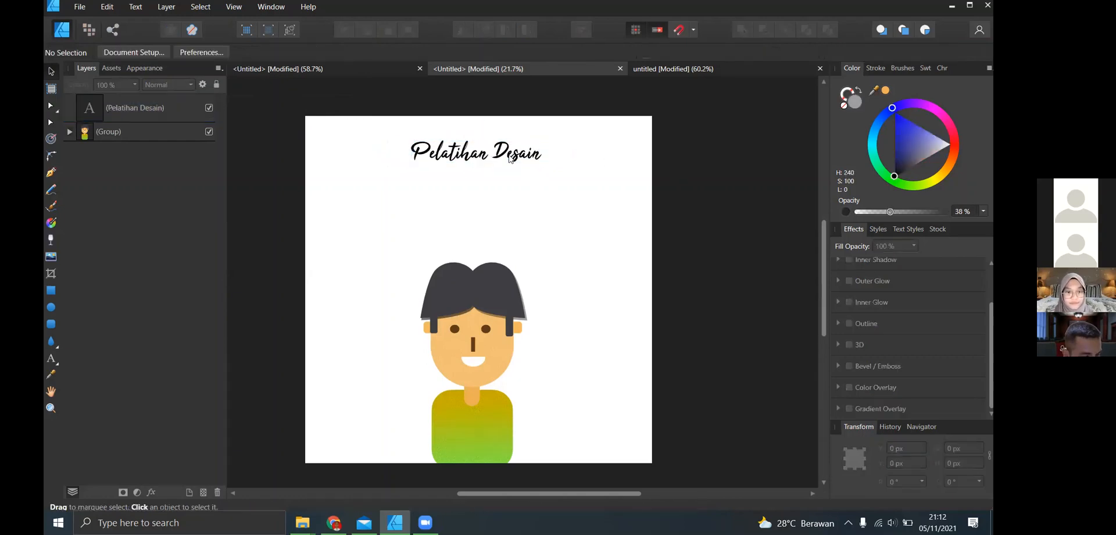
{"action": "left_click", "coordinate": [509, 156]}
{"action": "left_click", "coordinate": [670, 164]}
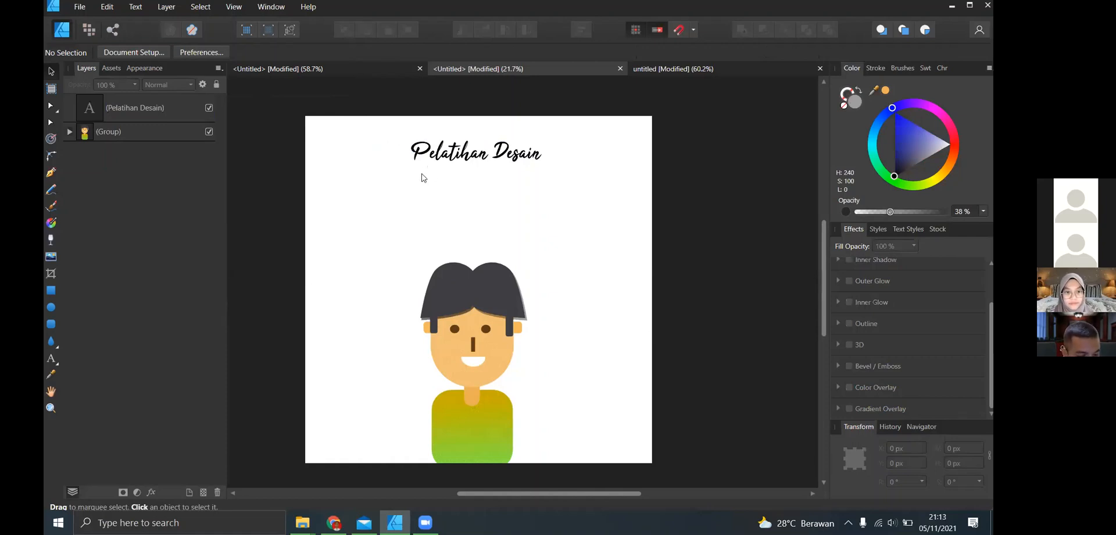
{"action": "left_click", "coordinate": [510, 149]}
{"action": "left_click", "coordinate": [584, 178]}
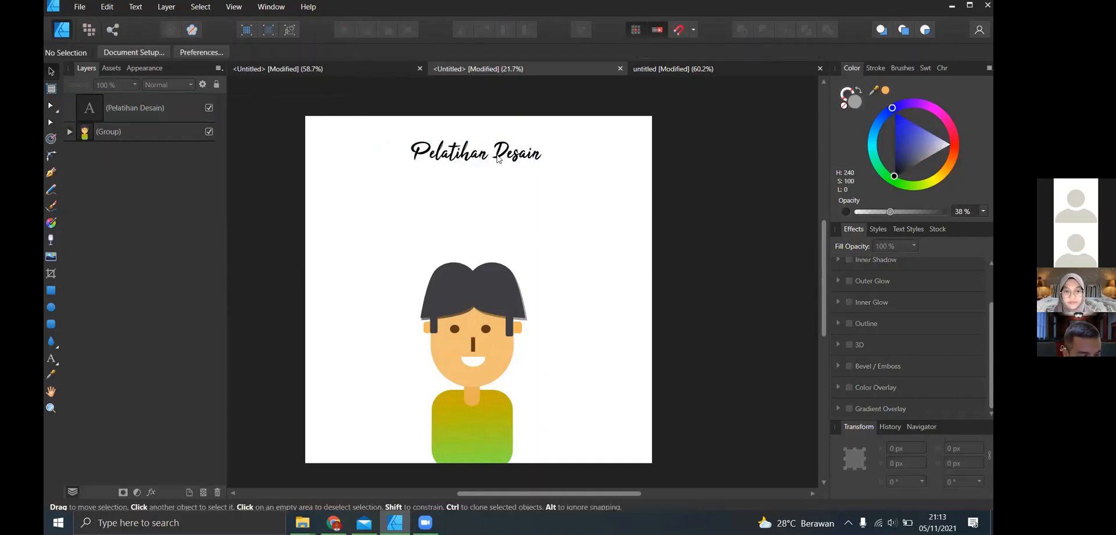
{"action": "left_click_drag", "start_coordinate": [521, 153], "coordinate": [514, 152]}
{"action": "left_click", "coordinate": [546, 177]}
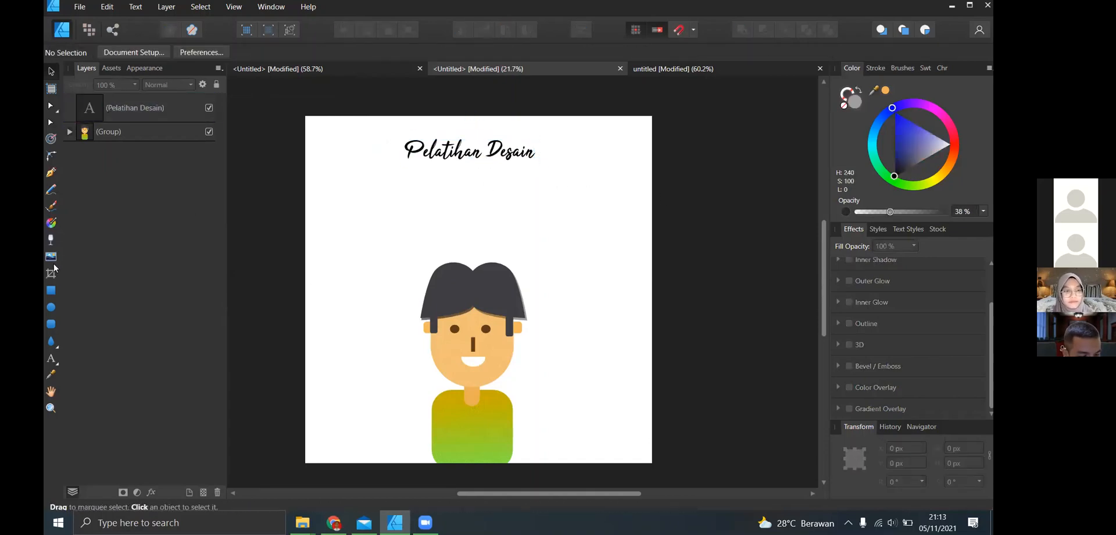
- Add a second art text line reading "PSDM 2021/2011" just below the "Pelatihan Desain" title
{"action": "left_click", "coordinate": [51, 358]}
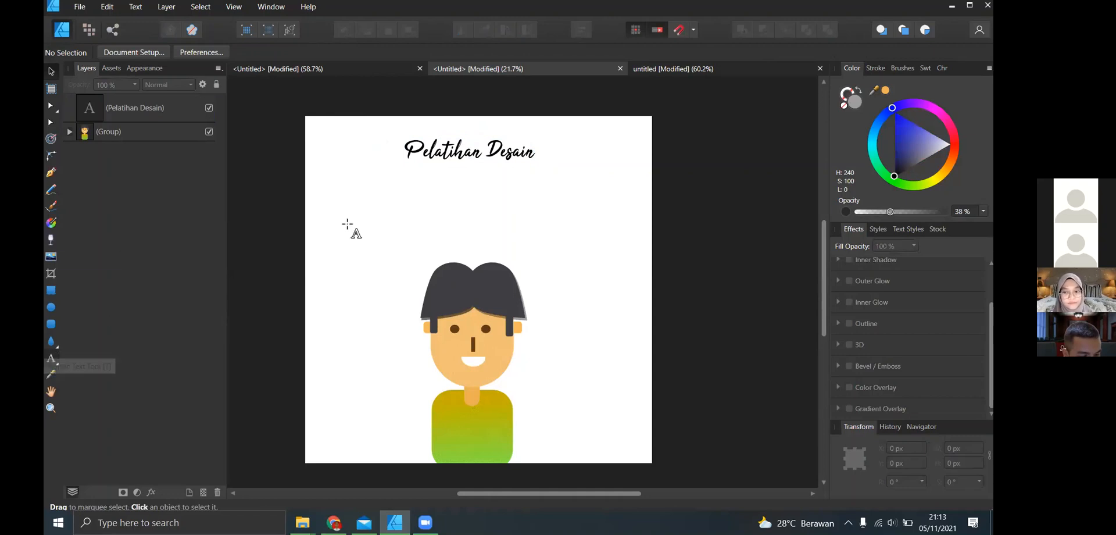
{"action": "left_click", "coordinate": [408, 171]}
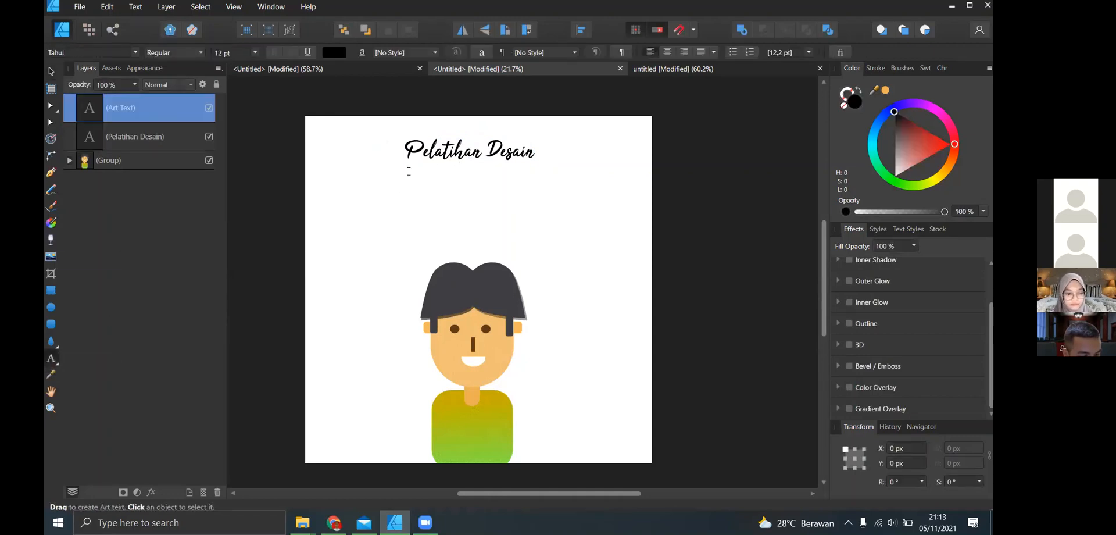
{"action": "type", "text": "PSDM"}
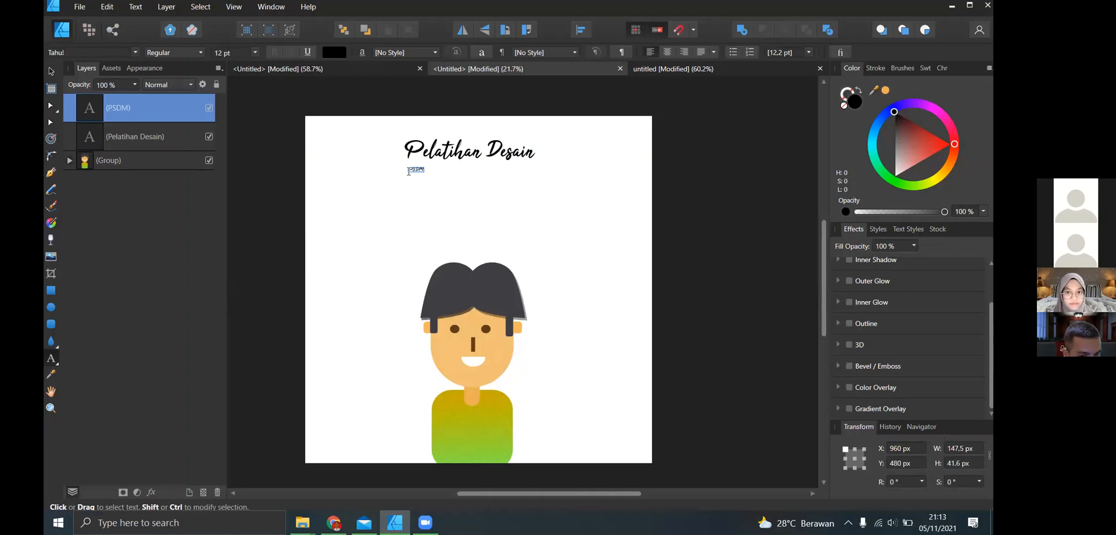
{"action": "type", "text": " 202"}
{"action": "type", "text": "1"}
{"action": "type", "text": "/20"}
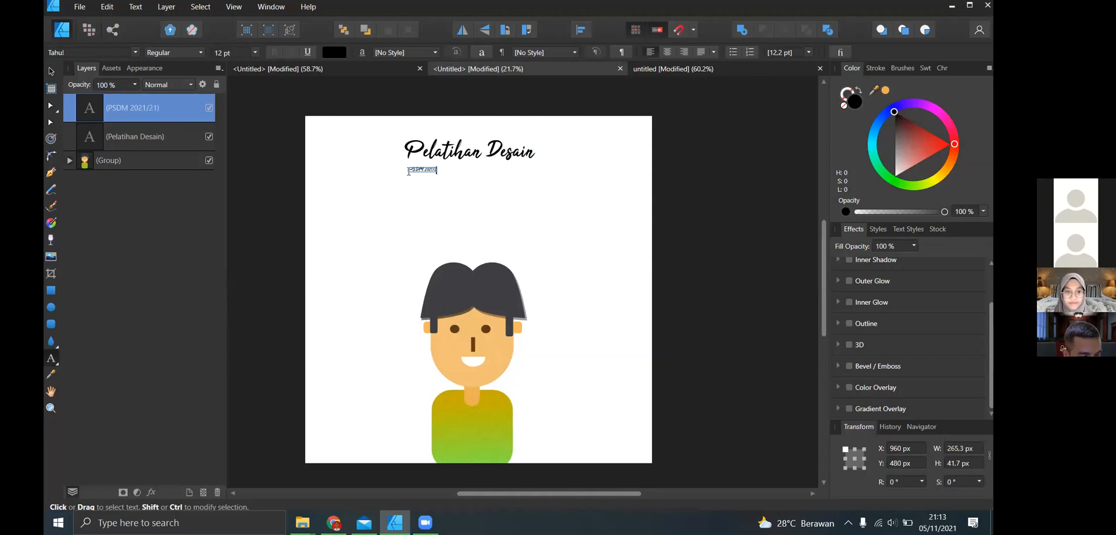
{"action": "type", "text": "11"}
{"action": "key", "text": "Escape"}
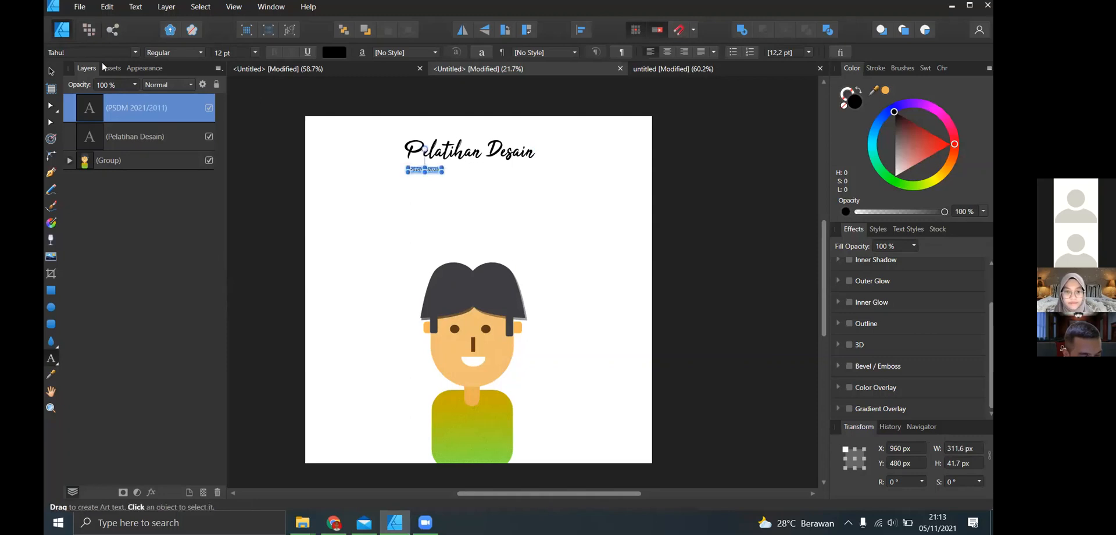
- Set the PSDM line's font to Genuine and enlarge it to about 50.5 pt, roughly as wide as the title
{"action": "left_click", "coordinate": [123, 53]}
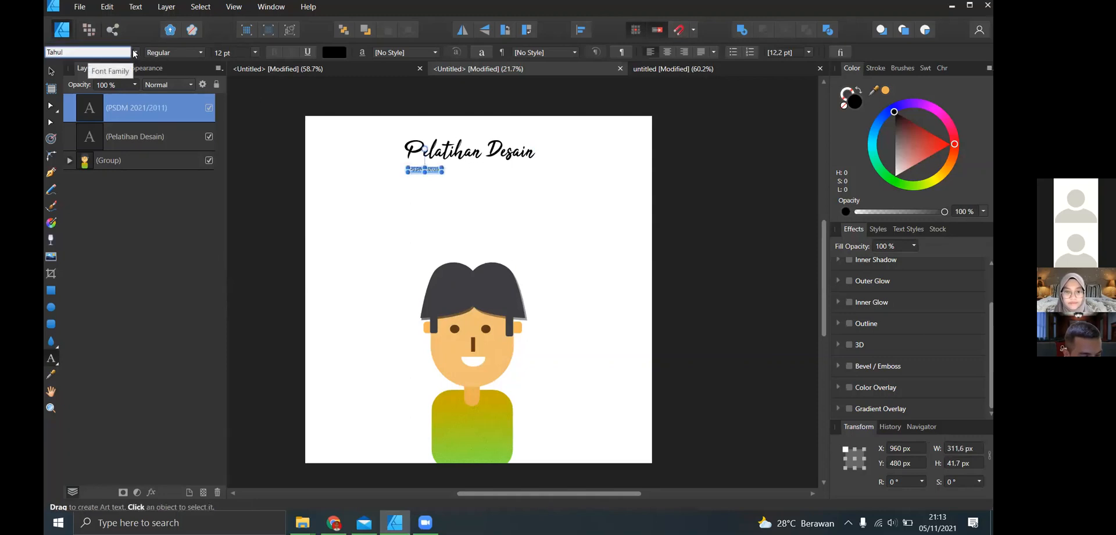
{"action": "left_click", "coordinate": [136, 52]}
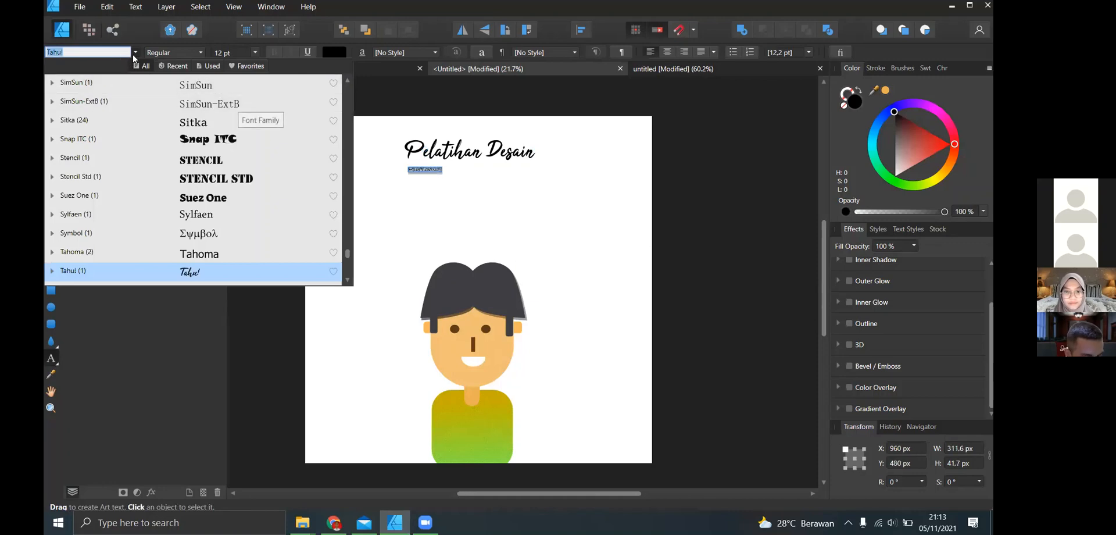
{"action": "type", "text": "gen"}
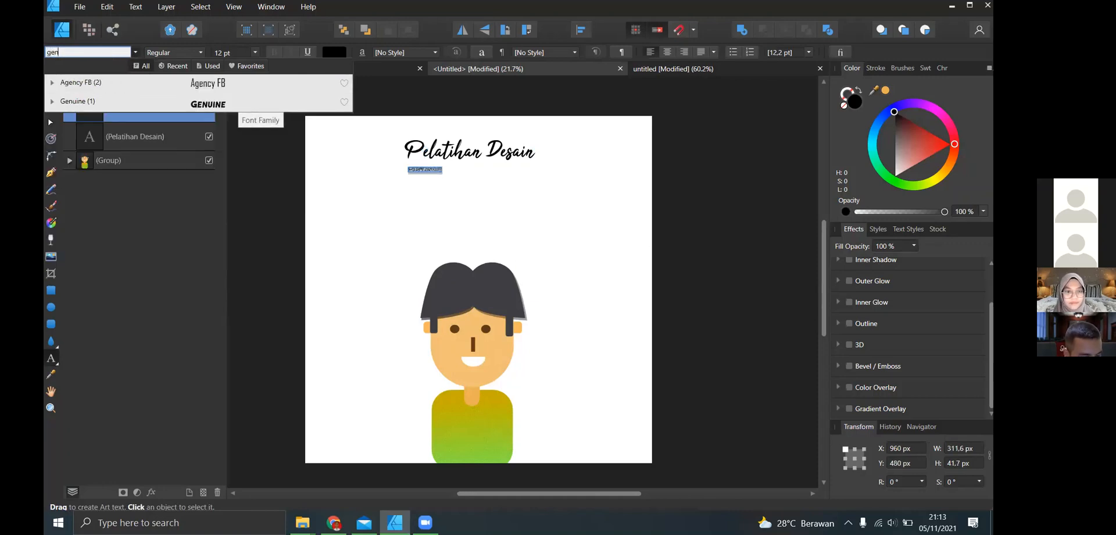
{"action": "type", "text": "u"}
{"action": "left_click", "coordinate": [157, 84]}
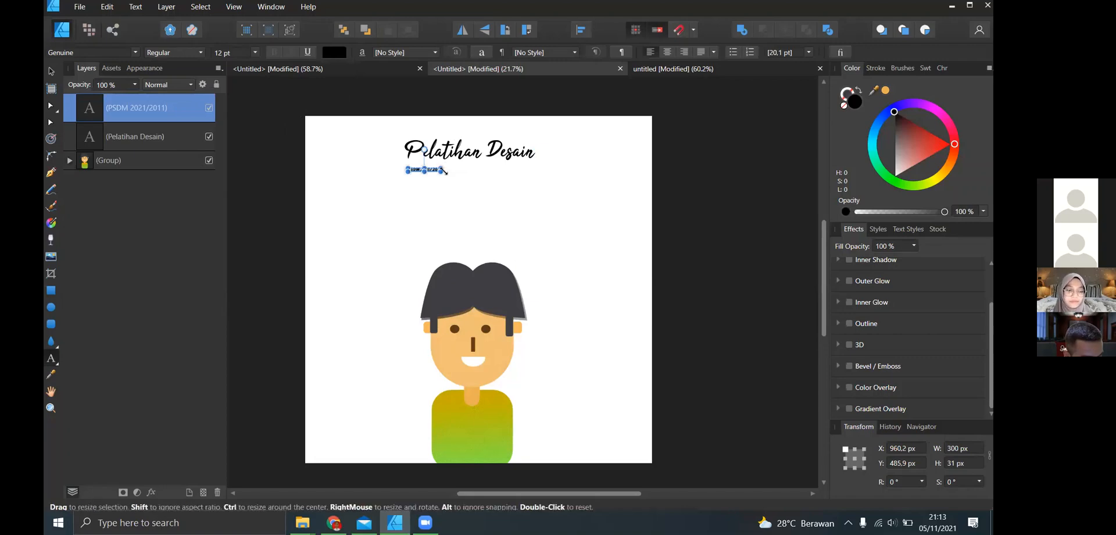
{"action": "left_click_drag", "start_coordinate": [443, 171], "coordinate": [542, 214]}
{"action": "left_click", "coordinate": [682, 155]}
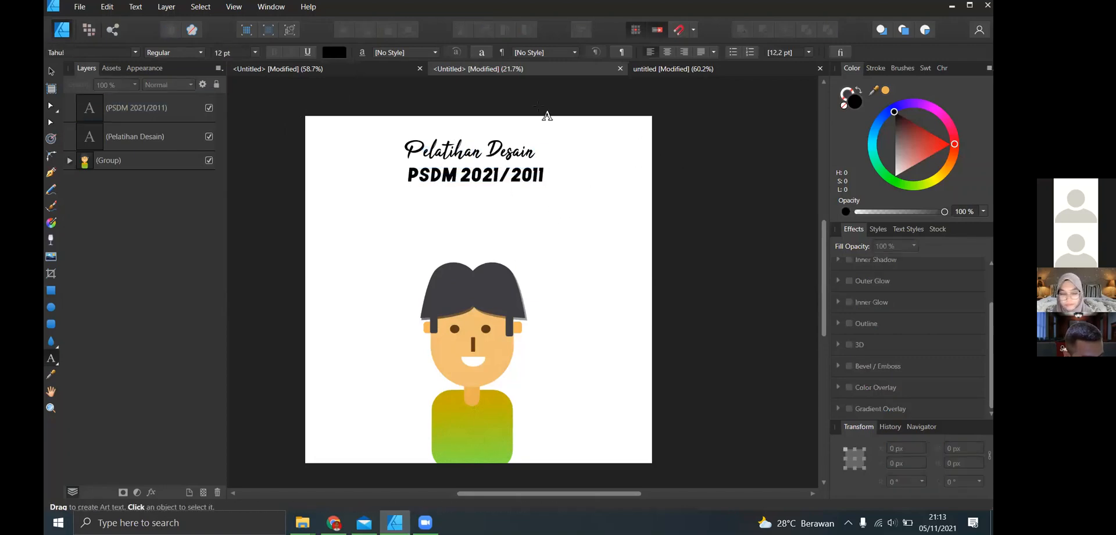
- Move the PSDM line up close beneath the title, to about X 875 px, Y 425 px, and deselect it
{"action": "scroll", "coordinate": [502, 158], "scroll_direction": "up", "scroll_amount": 3}
{"action": "key", "text": "v"}
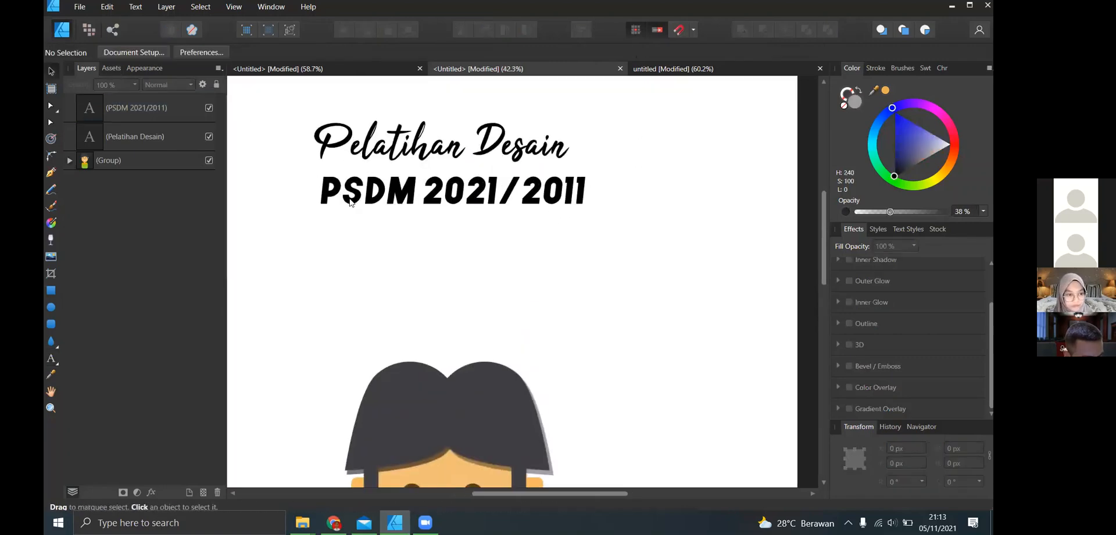
{"action": "left_click", "coordinate": [477, 198]}
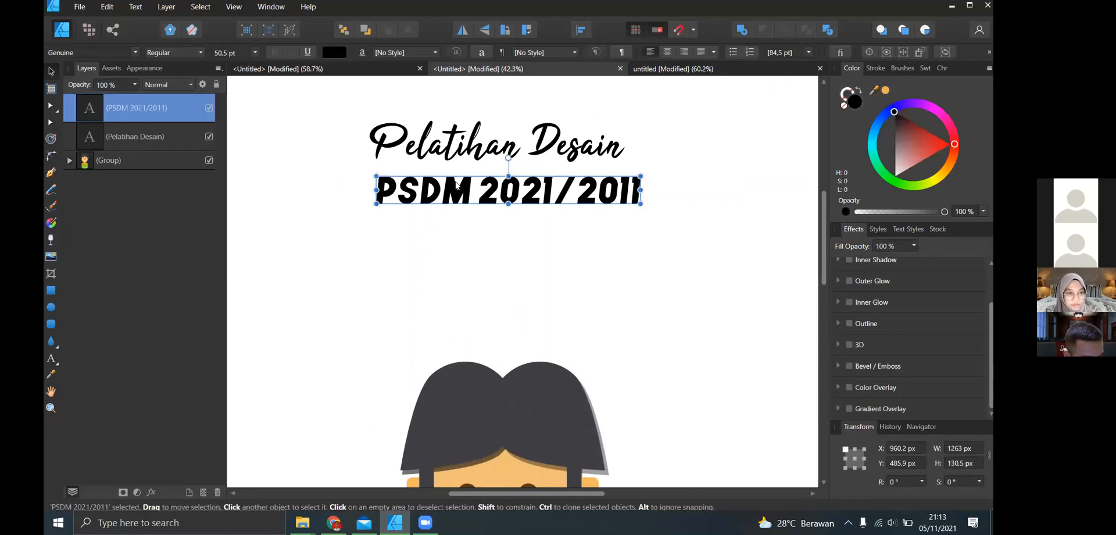
{"action": "left_click_drag", "start_coordinate": [453, 186], "coordinate": [436, 174]}
{"action": "left_click", "coordinate": [691, 190]}
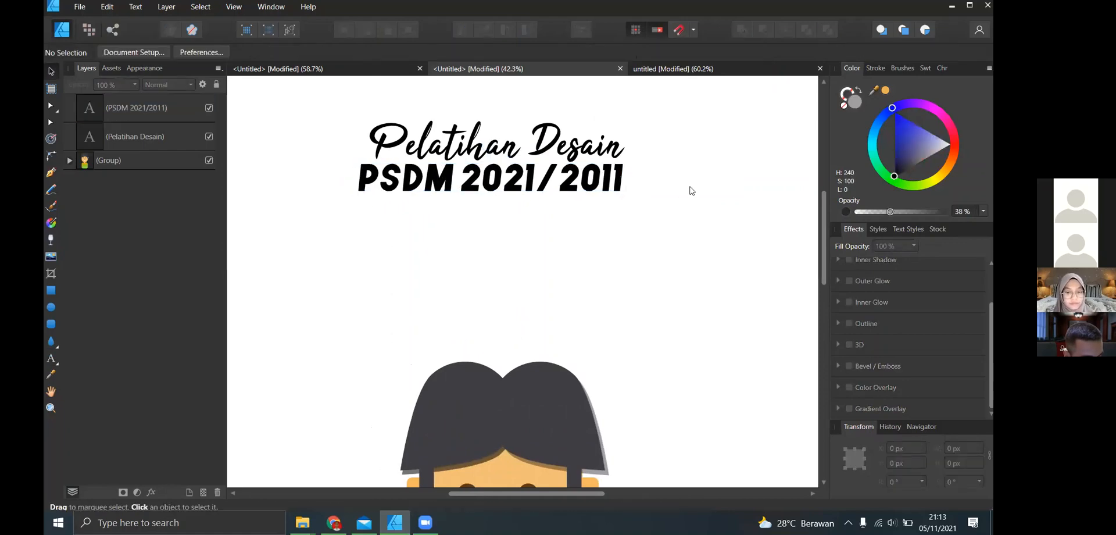
- Correct the year at the end of the PSDM line so the text reads "PSDM 2021/2022"
{"action": "double_click", "coordinate": [620, 174]}
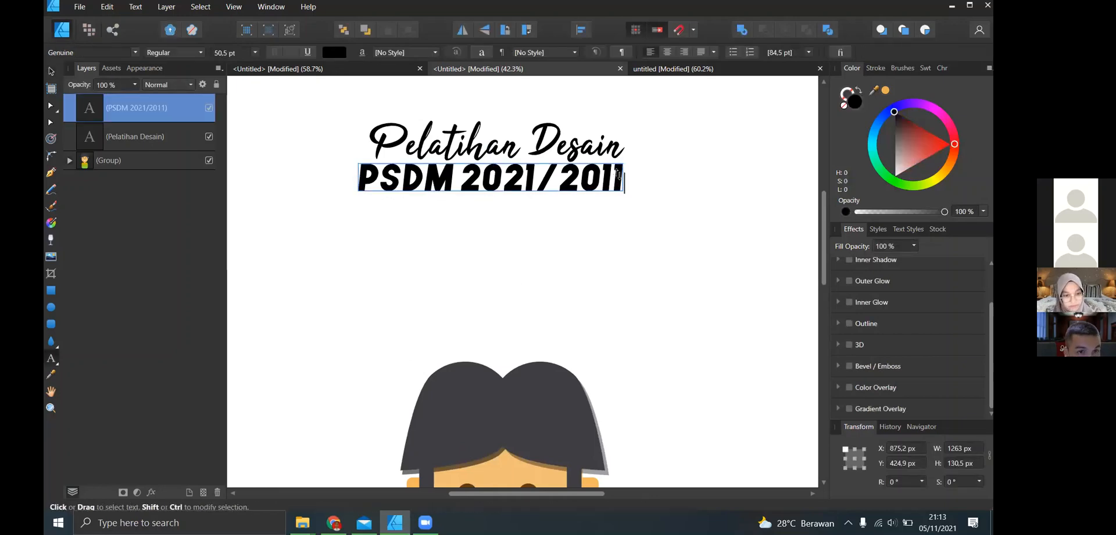
{"action": "key", "text": "BackSpace"}
{"action": "key", "text": "BackSpace"}
{"action": "type", "text": "22"}
{"action": "key", "text": "Escape"}
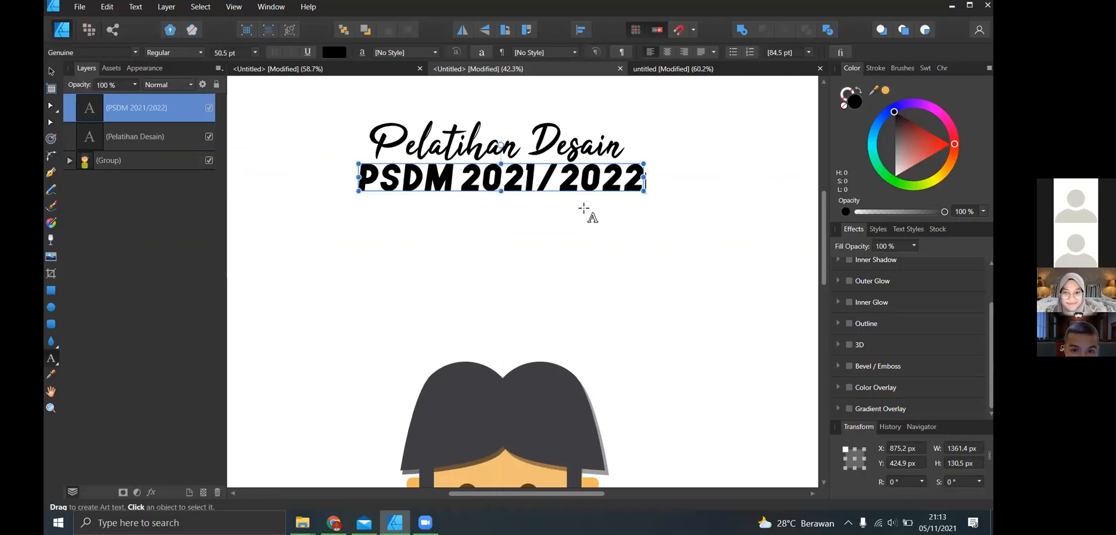
- Reposition the PSDM 2021/2022 line and the "Pelatihan Desain" title so both sit centred together above the character's head, and deselect them
{"action": "scroll", "coordinate": [584, 213], "scroll_direction": "down", "scroll_amount": 1}
{"action": "key", "text": "v"}
{"action": "scroll", "coordinate": [517, 235], "scroll_direction": "up", "scroll_amount": 1}
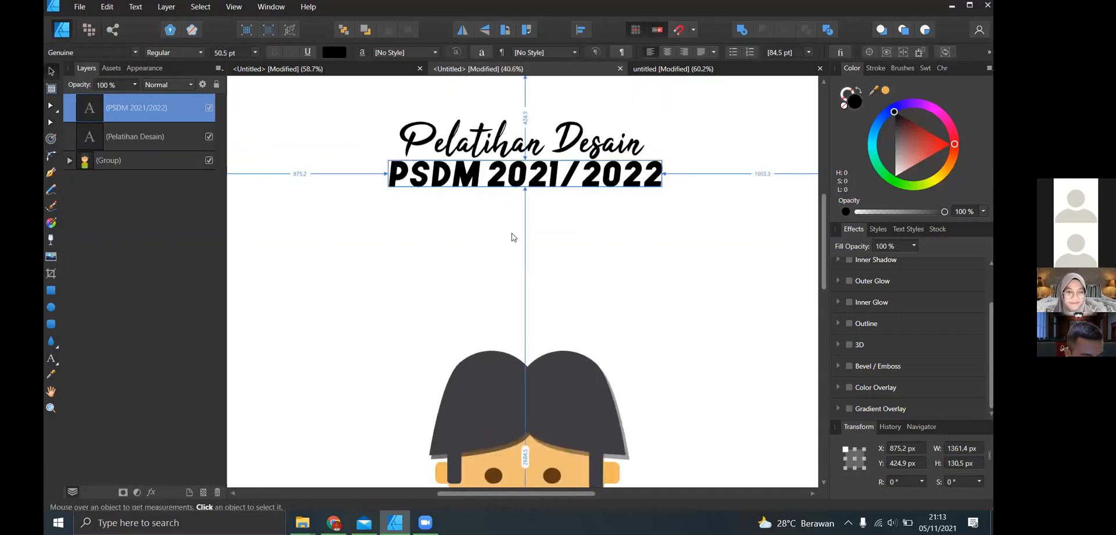
{"action": "scroll", "coordinate": [517, 235], "scroll_direction": "down", "scroll_amount": 5}
{"action": "scroll", "coordinate": [565, 212], "scroll_direction": "up", "scroll_amount": 3}
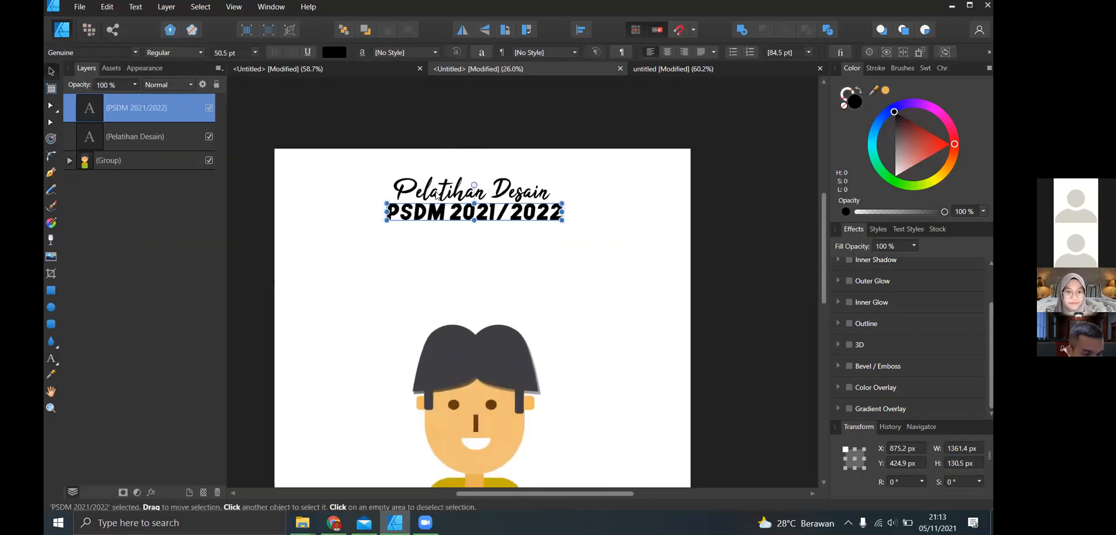
{"action": "left_click_drag", "start_coordinate": [435, 214], "coordinate": [427, 216]}
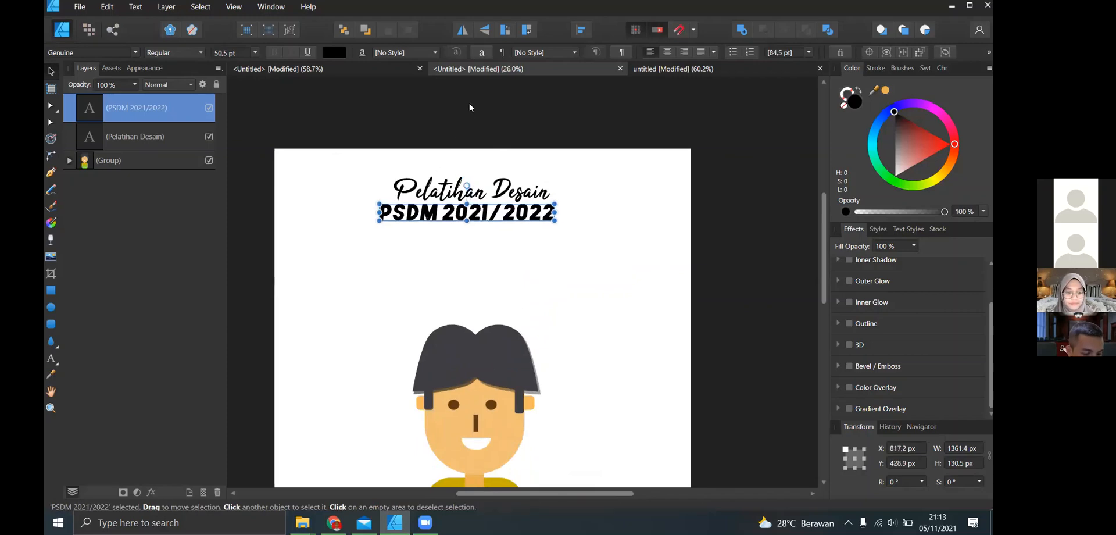
{"action": "left_click", "coordinate": [459, 156]}
{"action": "left_click", "coordinate": [445, 191]}
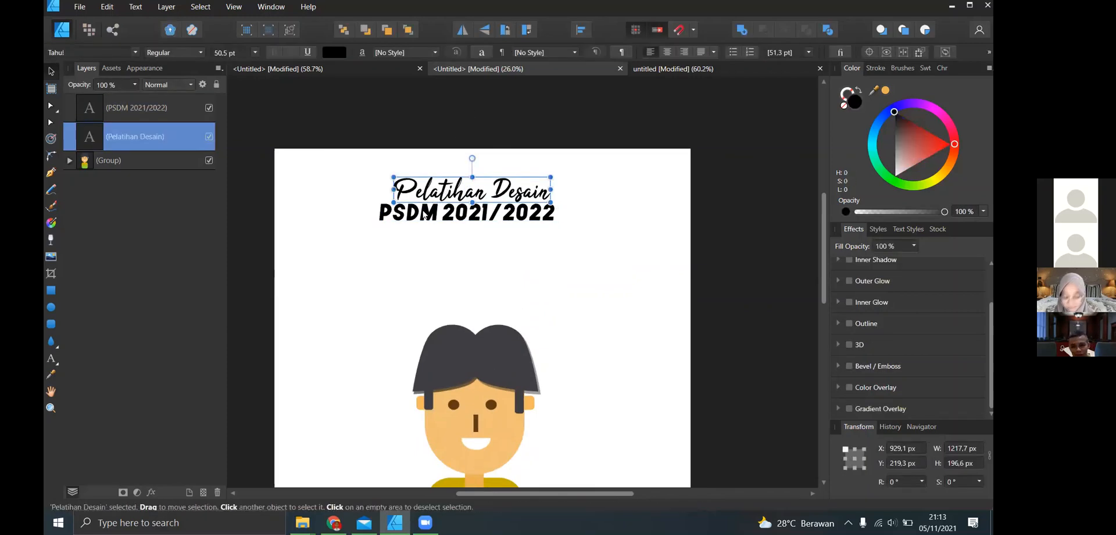
{"action": "left_click", "coordinate": [465, 214]}
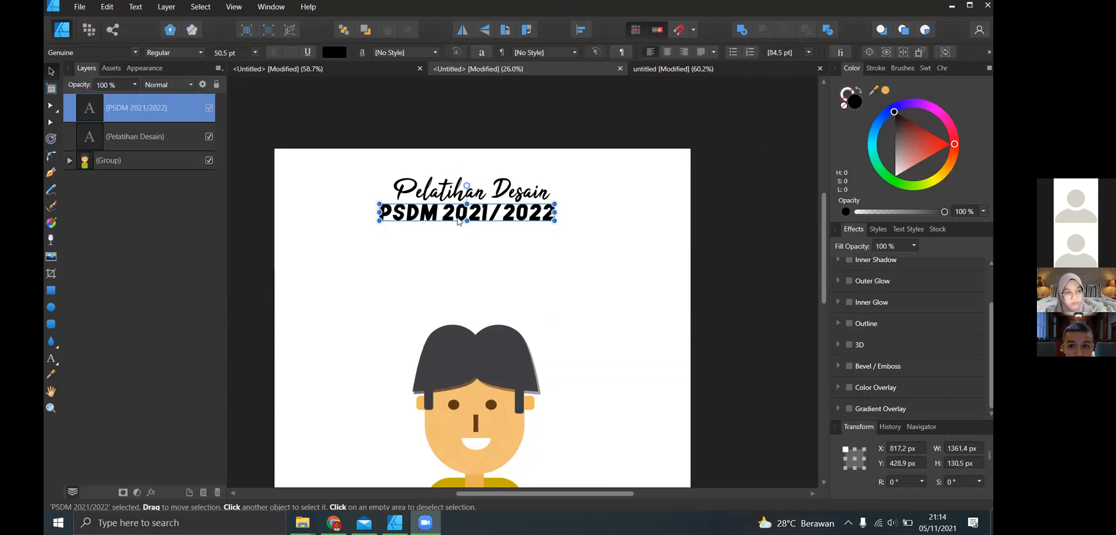
{"action": "left_click_drag", "start_coordinate": [483, 216], "coordinate": [504, 195]}
{"action": "left_click", "coordinate": [496, 194]}
{"action": "left_click", "coordinate": [612, 191]}
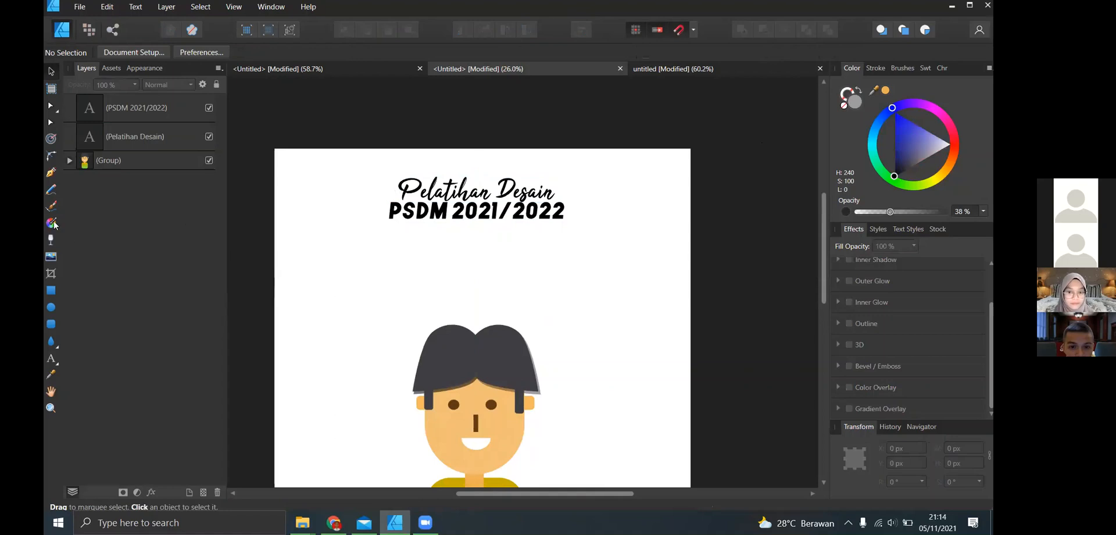
- Draw a straight horizontal Pen line about 1361 px long through the middle of the "Pelatihan Desain" title, at about Y 318 px
{"action": "left_click", "coordinate": [51, 173]}
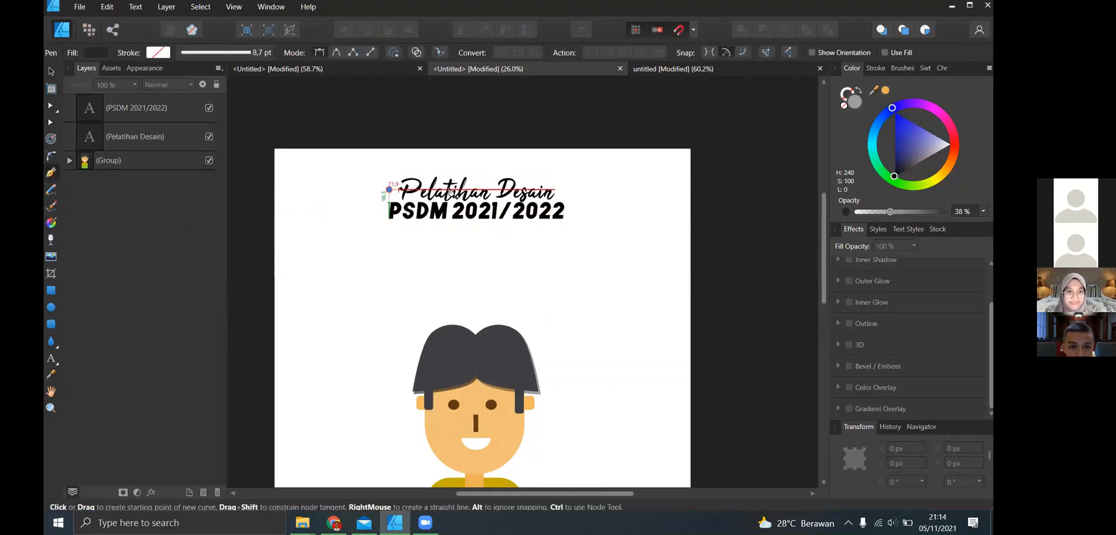
{"action": "left_click", "coordinate": [389, 189]}
{"action": "left_click", "coordinate": [564, 189]}
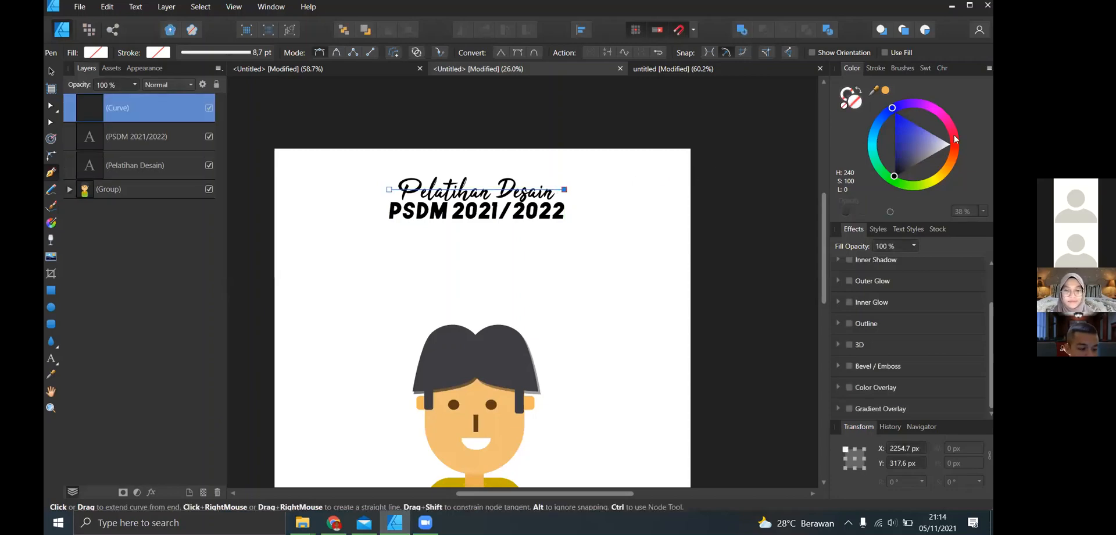
- Apply the third Acrylics brush to the title line for a 30.7 pt stroke and send it behind both texts and the character group
{"action": "left_click", "coordinate": [878, 69]}
{"action": "left_click", "coordinate": [912, 86]}
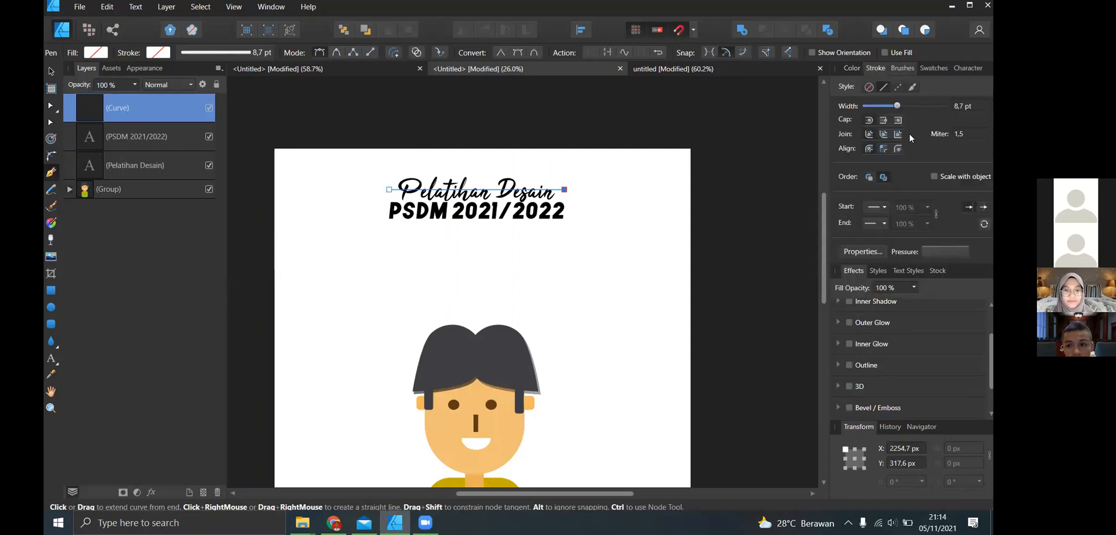
{"action": "left_click", "coordinate": [910, 129]}
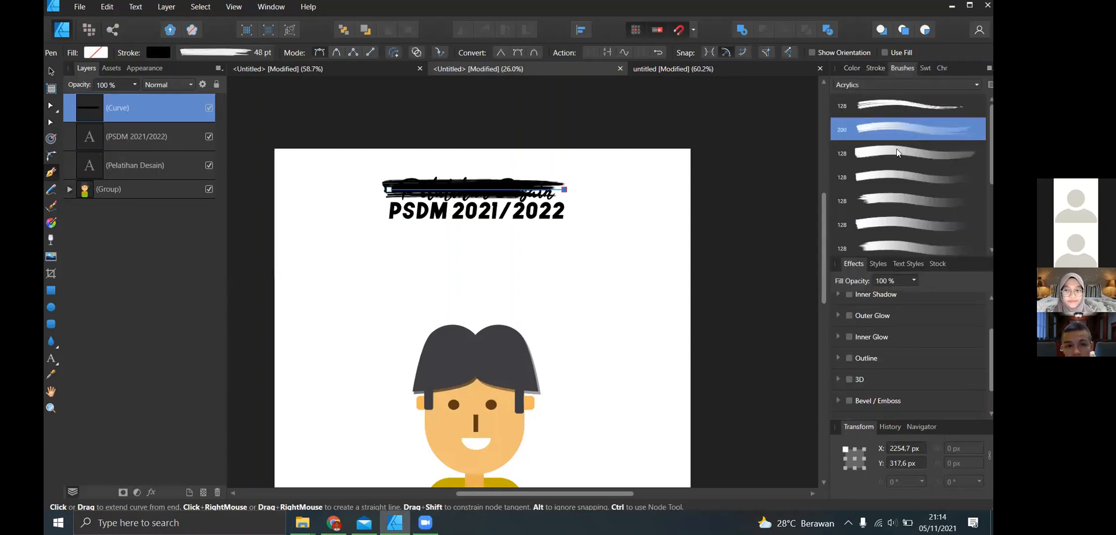
{"action": "left_click", "coordinate": [898, 153]}
{"action": "key", "text": "ctrl+["}
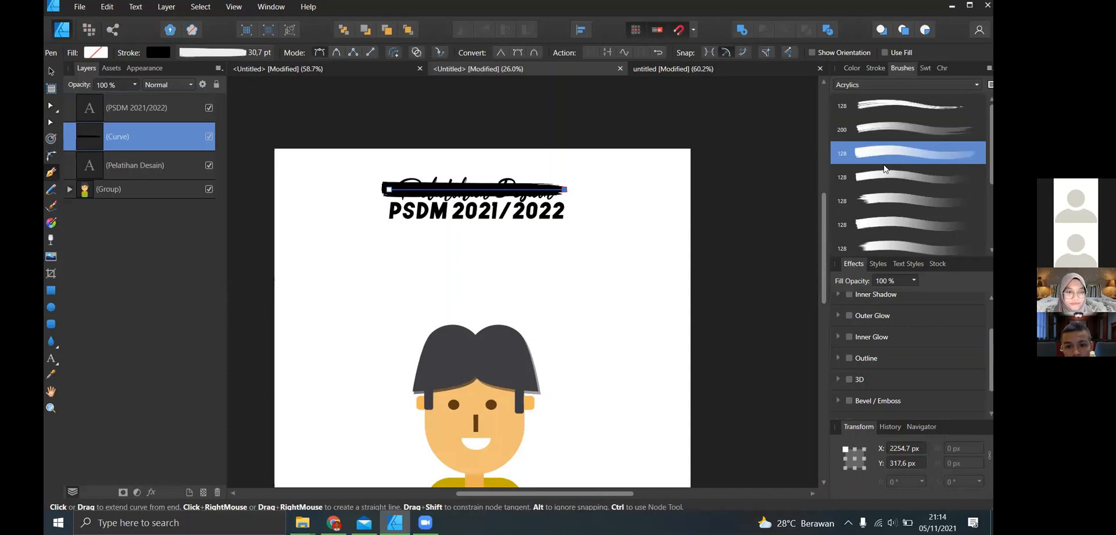
{"action": "key", "text": "ctrl+["}
{"action": "key", "text": "ctrl+["}
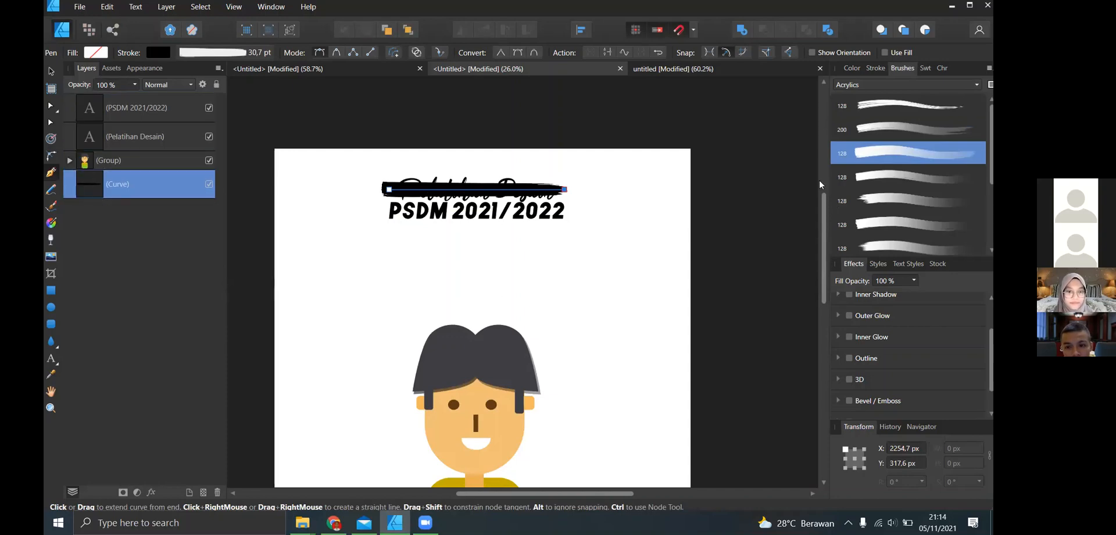
- Give the title's brush curve a blue fill and a white stroke, and deselect it
{"action": "left_click", "coordinate": [858, 69]}
{"action": "left_click_drag", "start_coordinate": [900, 154], "coordinate": [892, 111]}
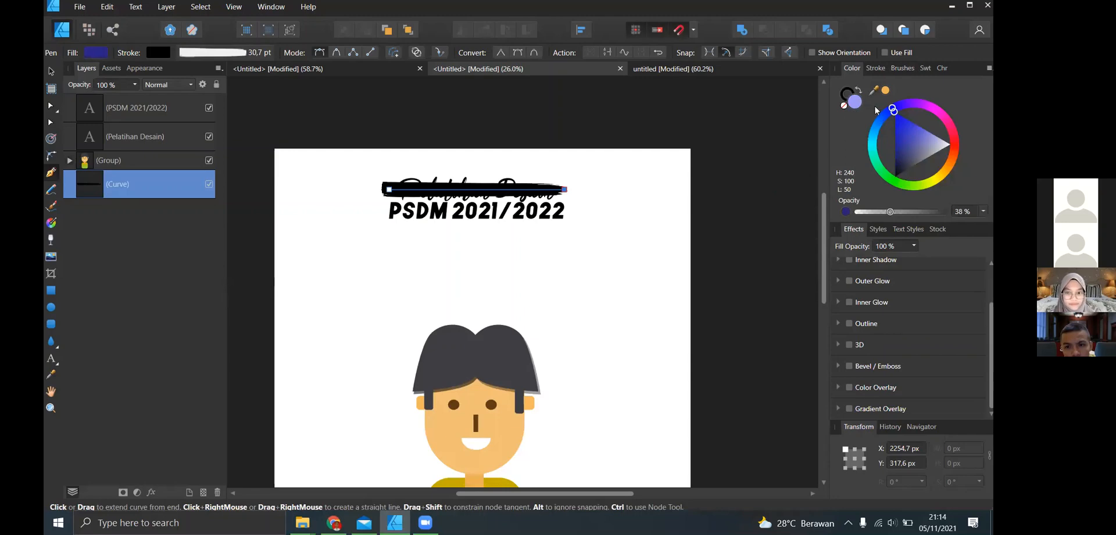
{"action": "left_click", "coordinate": [848, 94]}
{"action": "left_click", "coordinate": [910, 153]}
{"action": "left_click_drag", "start_coordinate": [887, 180], "coordinate": [885, 172]}
{"action": "left_click_drag", "start_coordinate": [900, 139], "coordinate": [892, 76]}
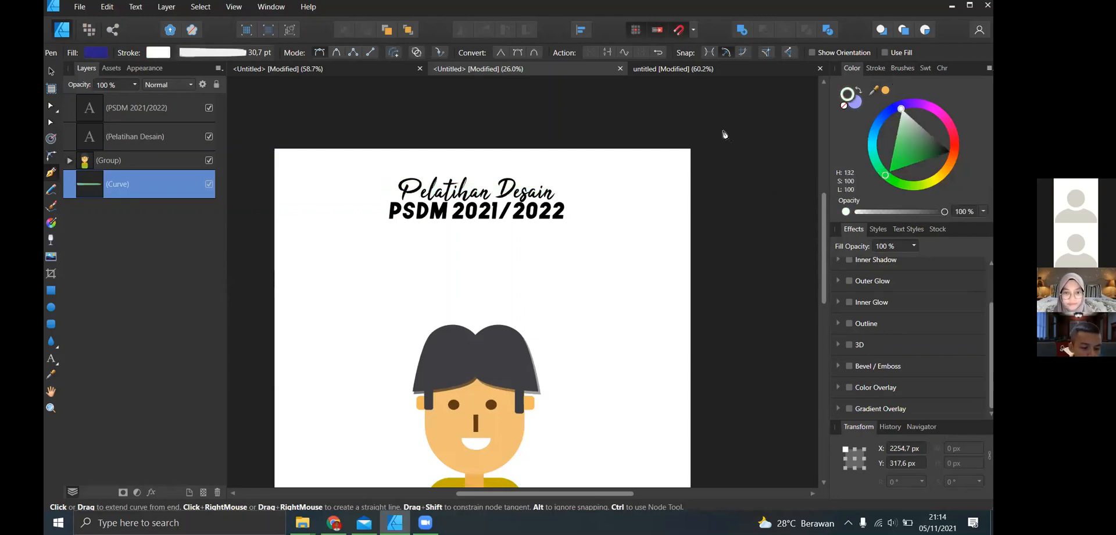
{"action": "key", "text": "v"}
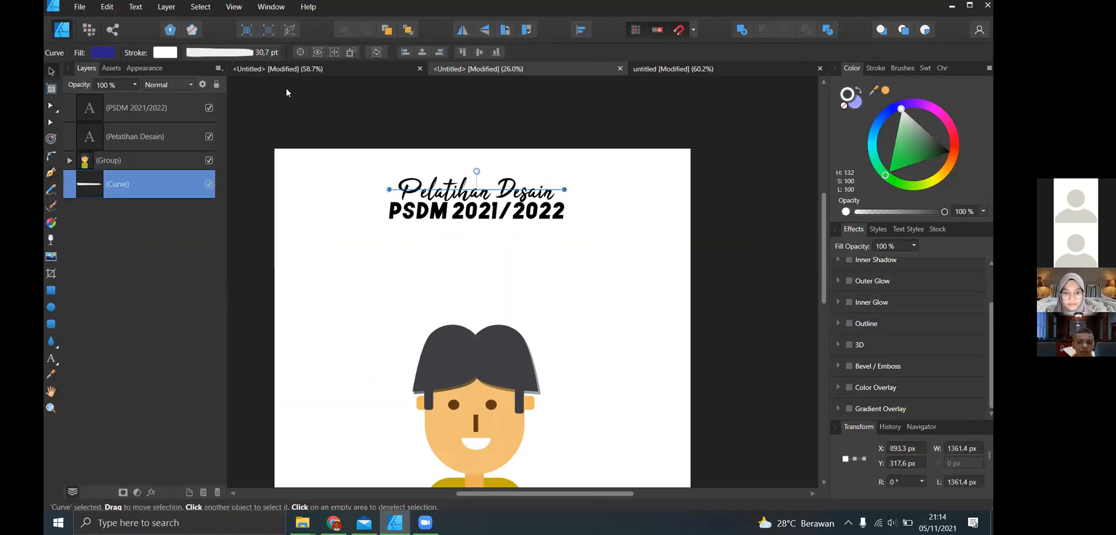
{"action": "left_click", "coordinate": [294, 166]}
- Draw a background rectangle about 3667 × 3542 px covering the whole page and send it behind every other layer
{"action": "scroll", "coordinate": [299, 193], "scroll_direction": "up", "scroll_amount": 1}
{"action": "scroll", "coordinate": [308, 213], "scroll_direction": "down", "scroll_amount": 4}
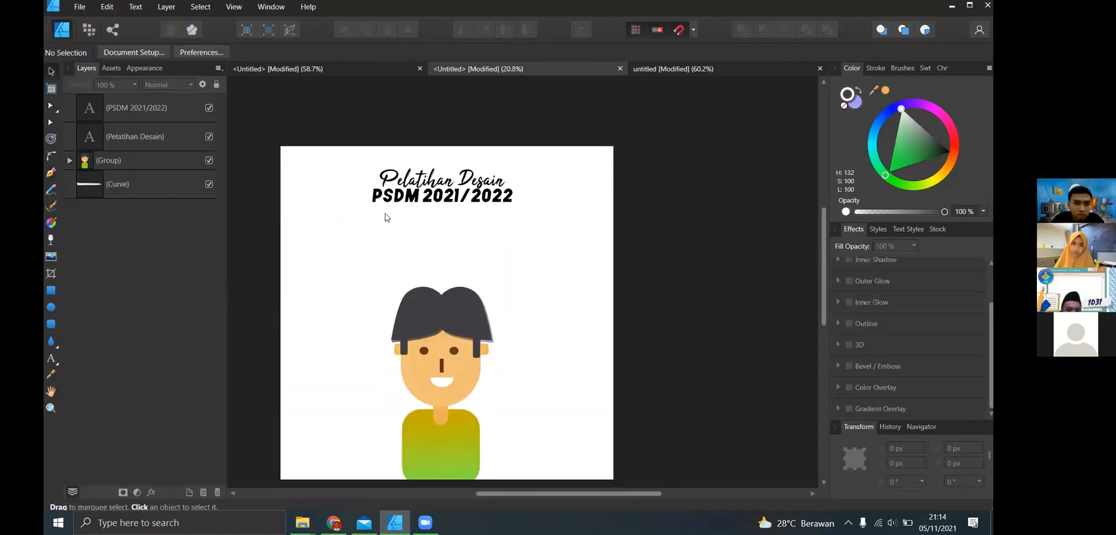
{"action": "left_click", "coordinate": [51, 290]}
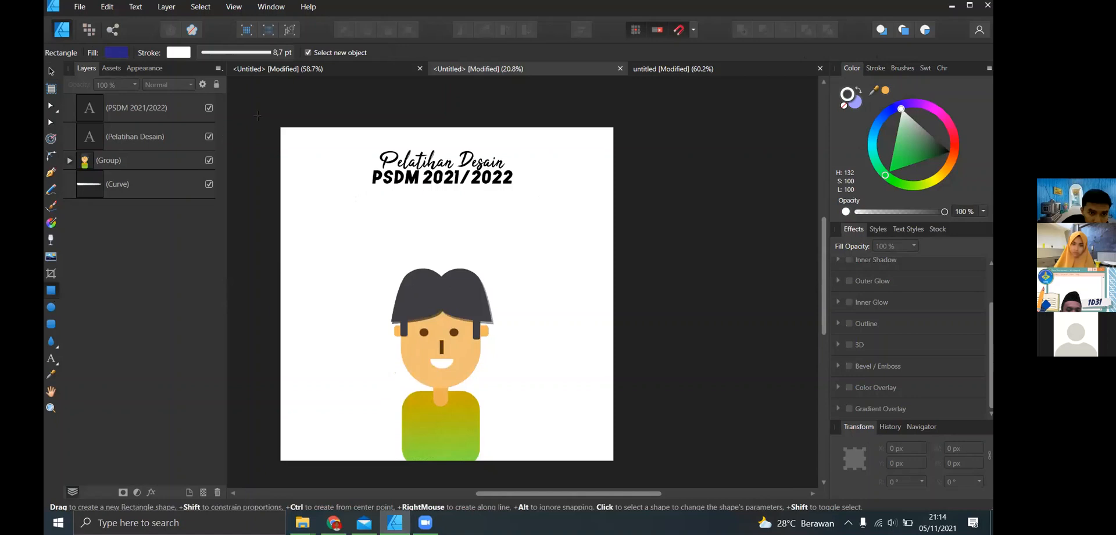
{"action": "left_click_drag", "start_coordinate": [260, 110], "coordinate": [638, 476]}
{"action": "key", "text": "ctrl+shift+bracketleft"}
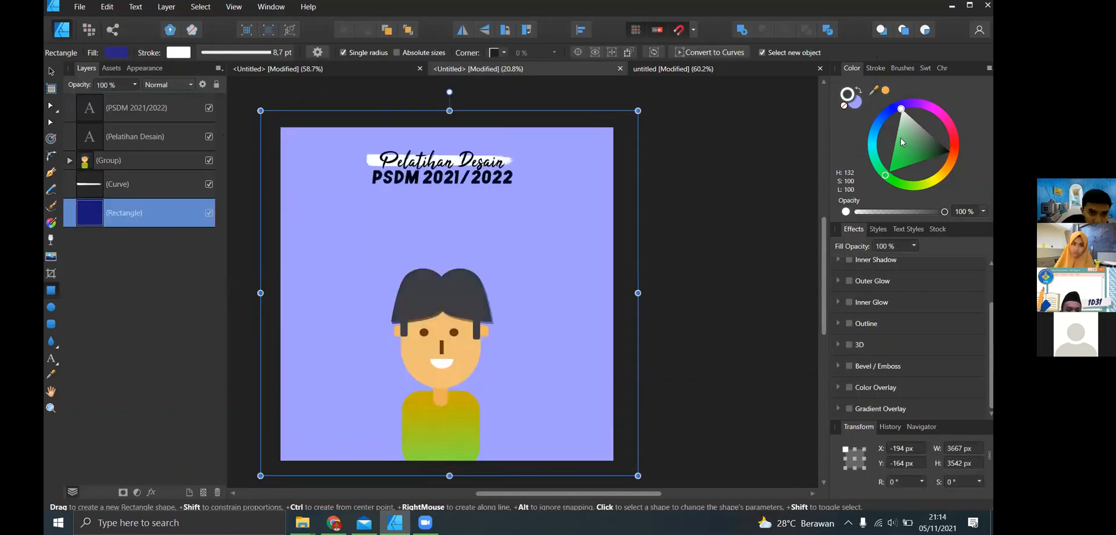
- Set the background rectangle's stroke to dark green and its fill to light green (H 125, S 100, L 65), and deselect it
{"action": "left_click", "coordinate": [910, 165]}
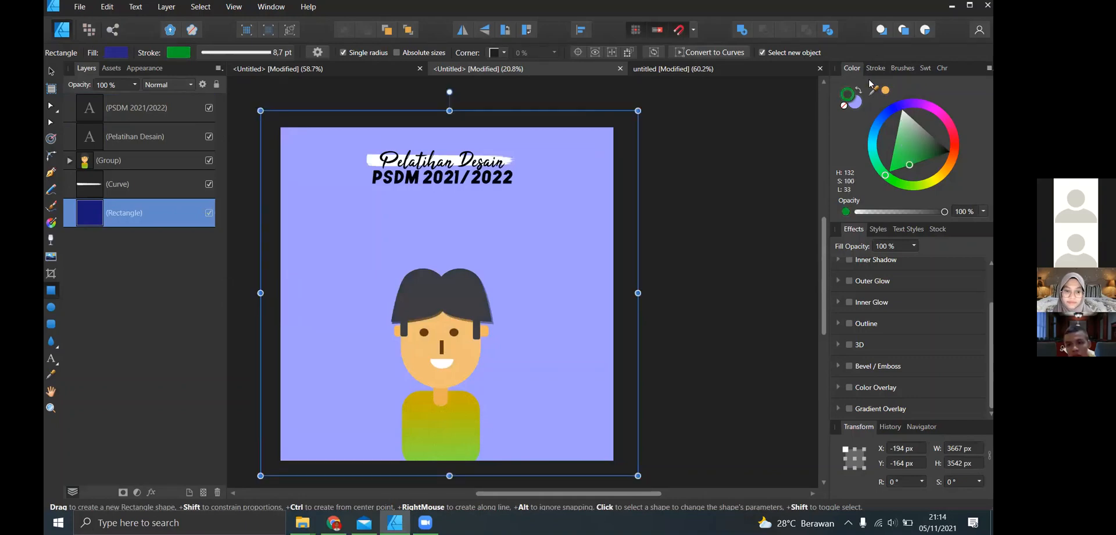
{"action": "left_click", "coordinate": [855, 102]}
{"action": "left_click", "coordinate": [913, 148]}
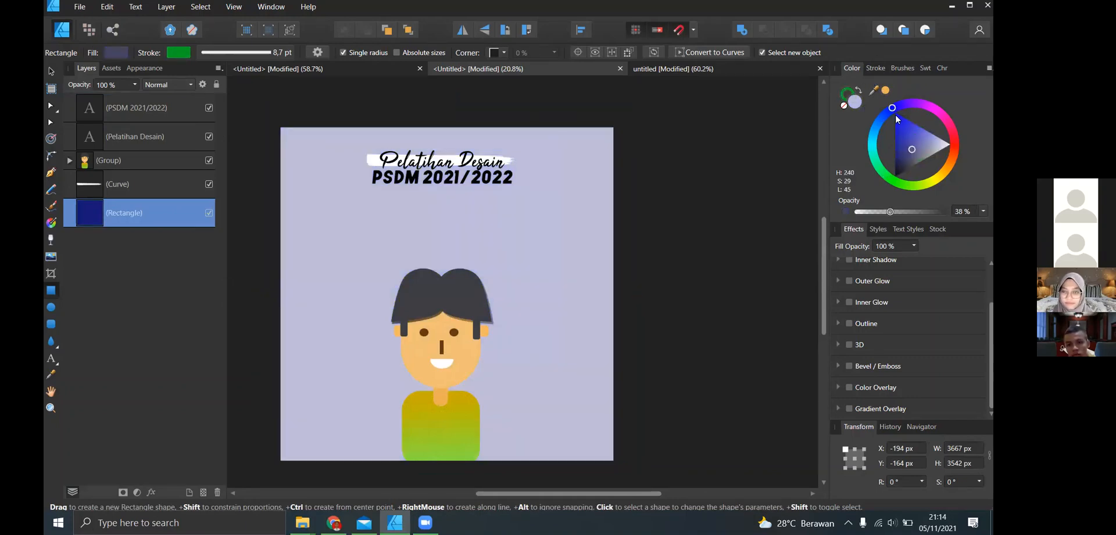
{"action": "left_click_drag", "start_coordinate": [889, 109], "coordinate": [883, 152]}
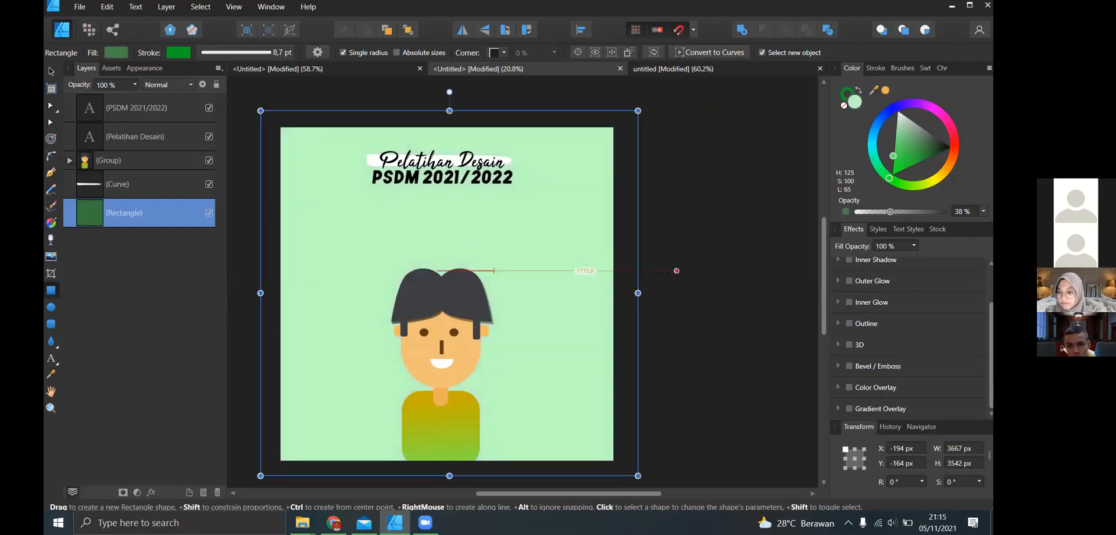
{"action": "key", "text": "v"}
{"action": "left_click", "coordinate": [731, 262]}
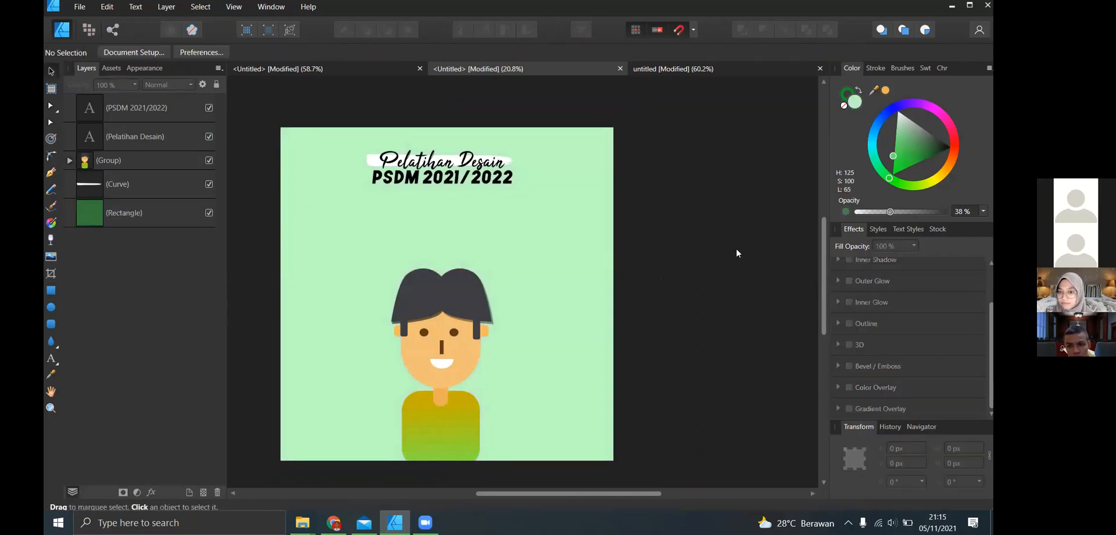
- Draw a straight horizontal Pen line about 1451 px long through the middle of the PSDM 2021/2022 line, at about Y 481 px
{"action": "scroll", "coordinate": [420, 168], "scroll_direction": "up", "scroll_amount": 1}
{"action": "scroll", "coordinate": [382, 198], "scroll_direction": "left", "scroll_amount": 5}
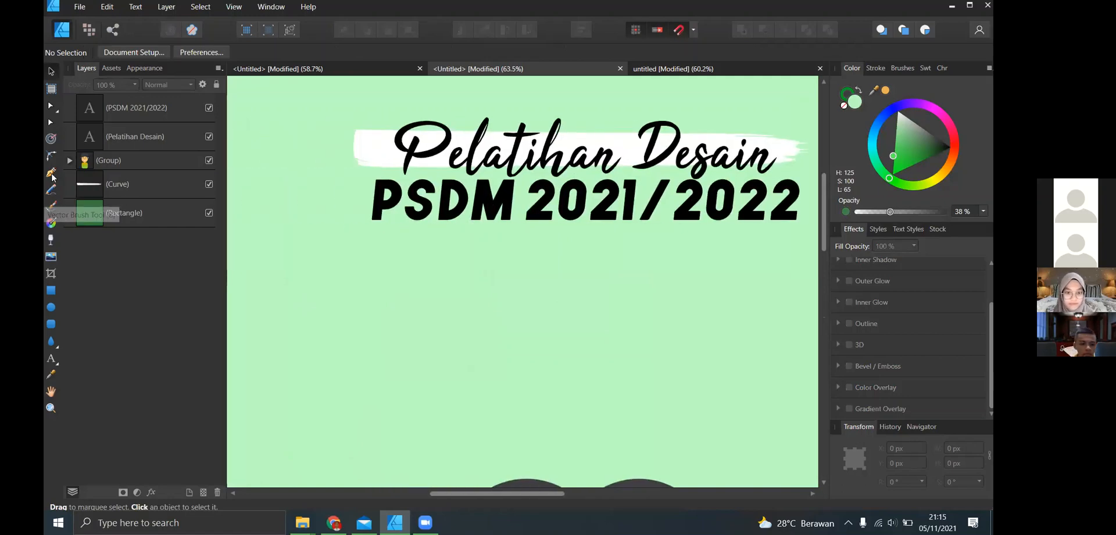
{"action": "key", "text": "p"}
{"action": "left_click", "coordinate": [353, 200]}
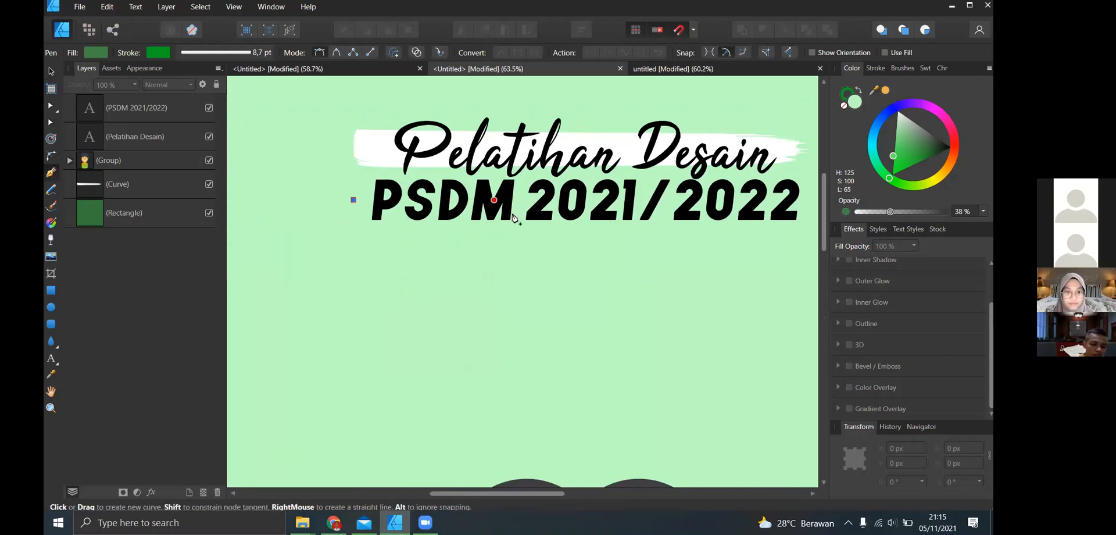
{"action": "scroll", "coordinate": [511, 215], "scroll_direction": "right", "scroll_amount": 3}
{"action": "left_click", "coordinate": [736, 199]}
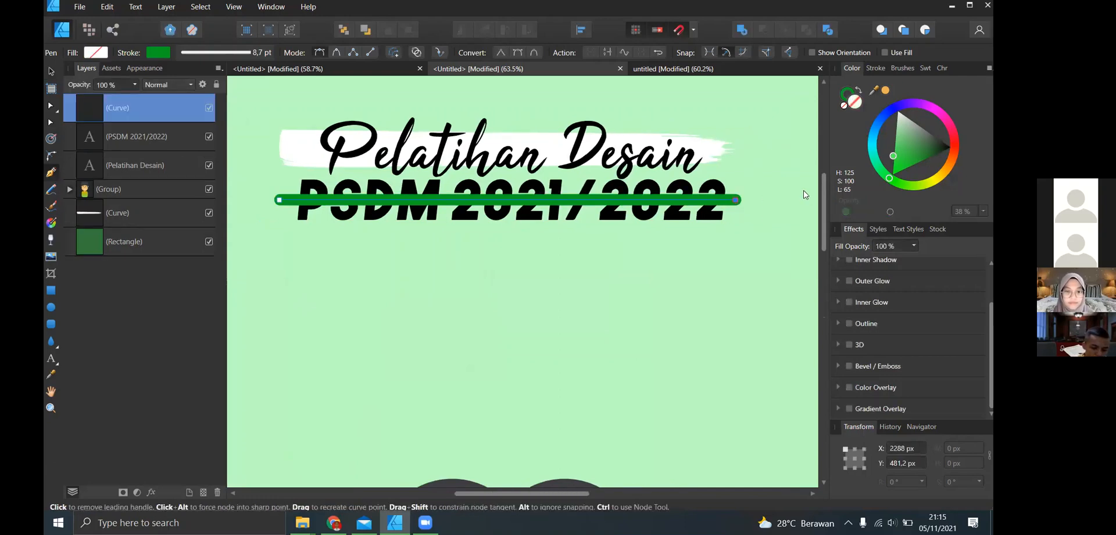
- Apply the same third Acrylics brush to the green PSDM line at 30.7 pt and send it behind both text layers
{"action": "left_click", "coordinate": [915, 68]}
{"action": "left_click", "coordinate": [927, 147]}
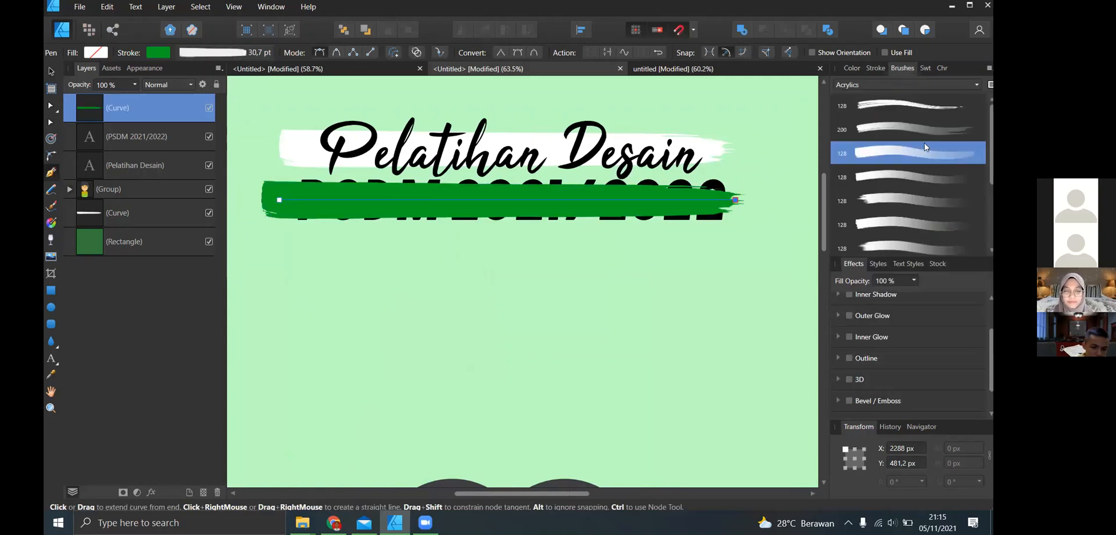
{"action": "left_click", "coordinate": [863, 73]}
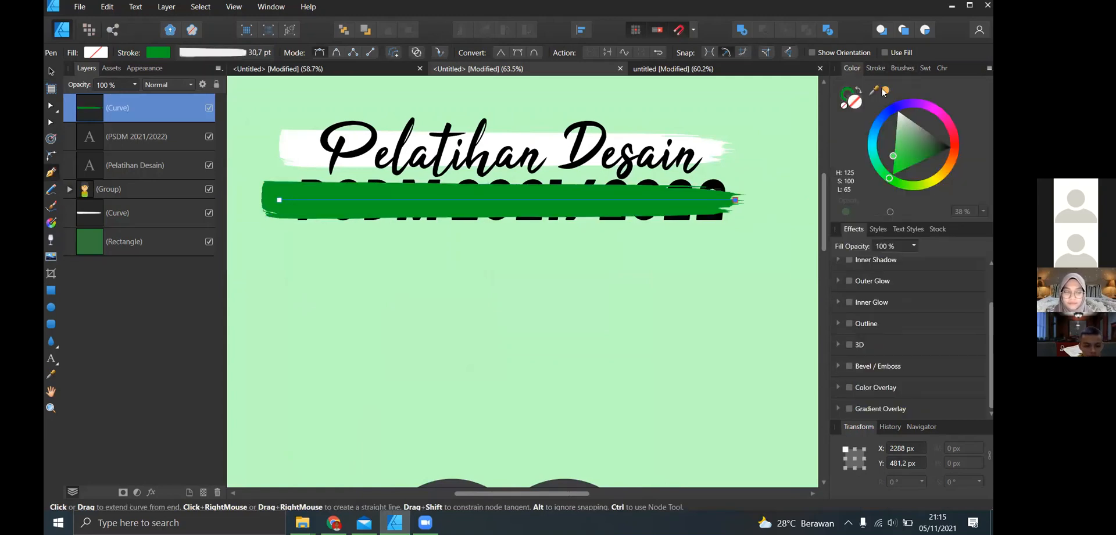
{"action": "key", "text": "ctrl+bracketleft"}
{"action": "key", "text": "ctrl+bracketleft"}
{"action": "scroll", "coordinate": [615, 216], "scroll_direction": "down", "scroll_amount": 2}
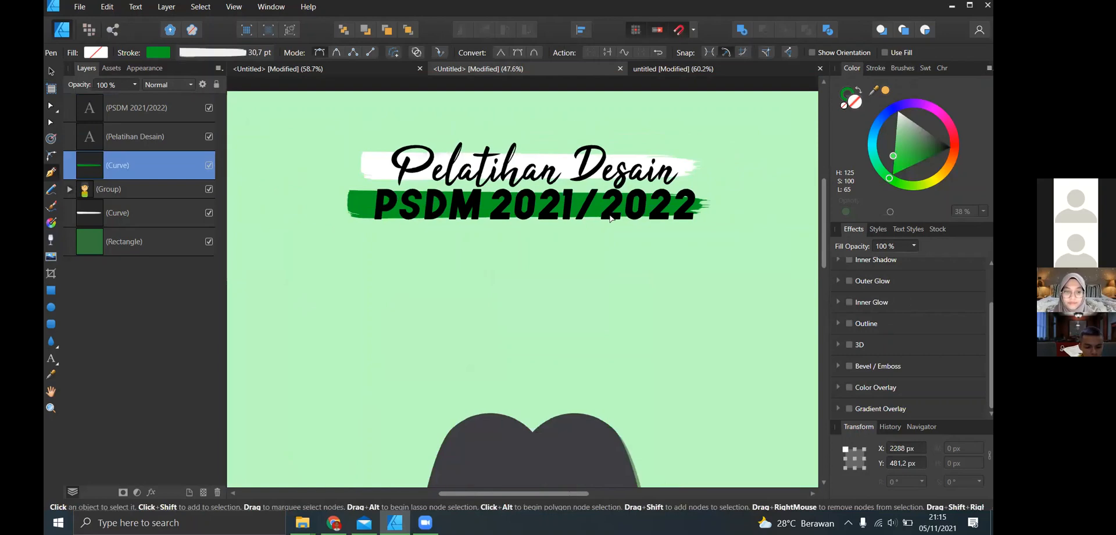
- Draw a frame text box about 1290 × 389 px between the PSDM line and the character's head
{"action": "scroll", "coordinate": [616, 216], "scroll_direction": "down", "scroll_amount": 2}
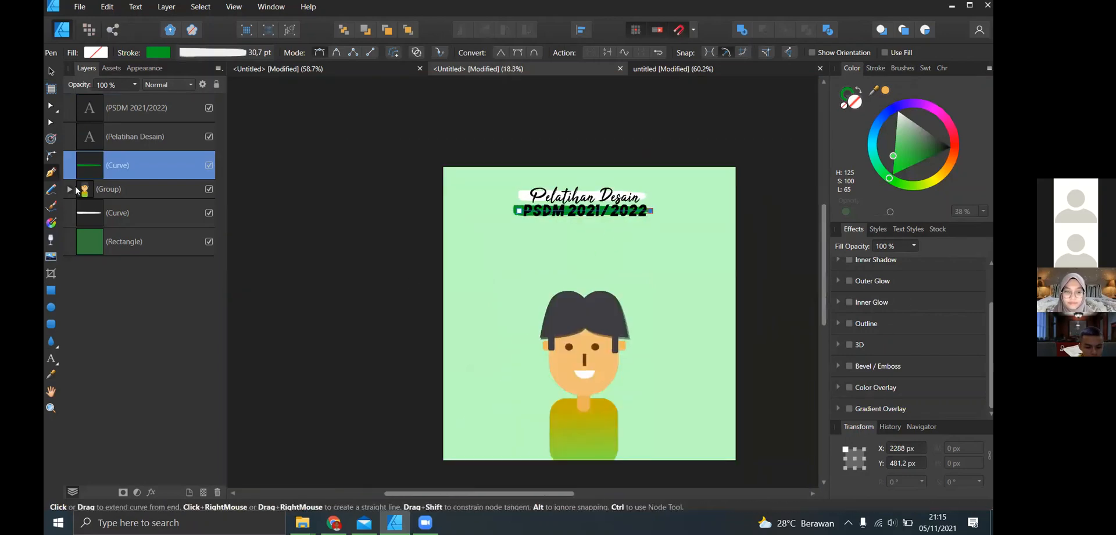
{"action": "left_click", "coordinate": [56, 362]}
{"action": "left_click", "coordinate": [94, 373]}
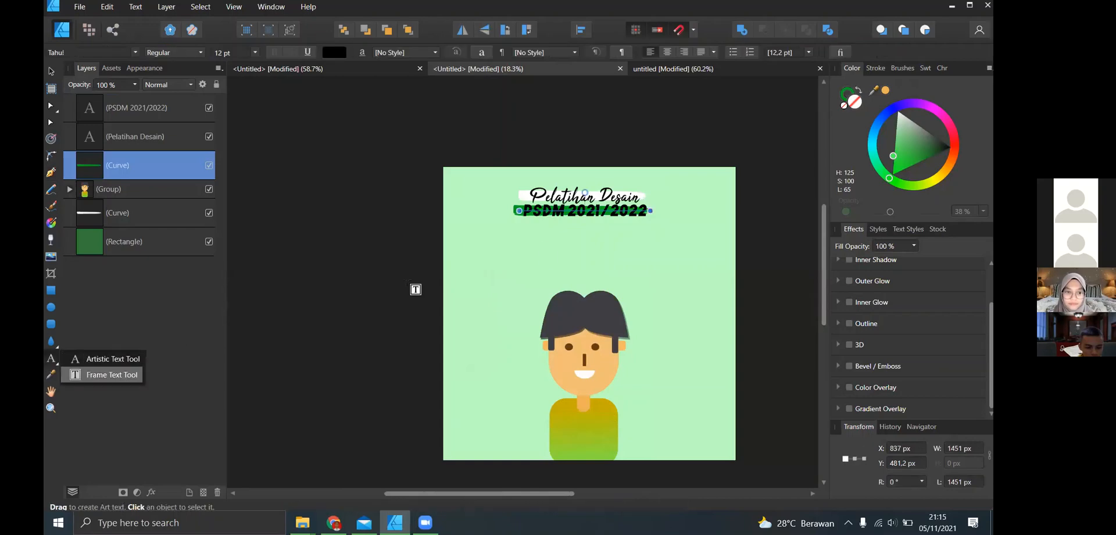
{"action": "left_click_drag", "start_coordinate": [524, 225], "coordinate": [641, 261]}
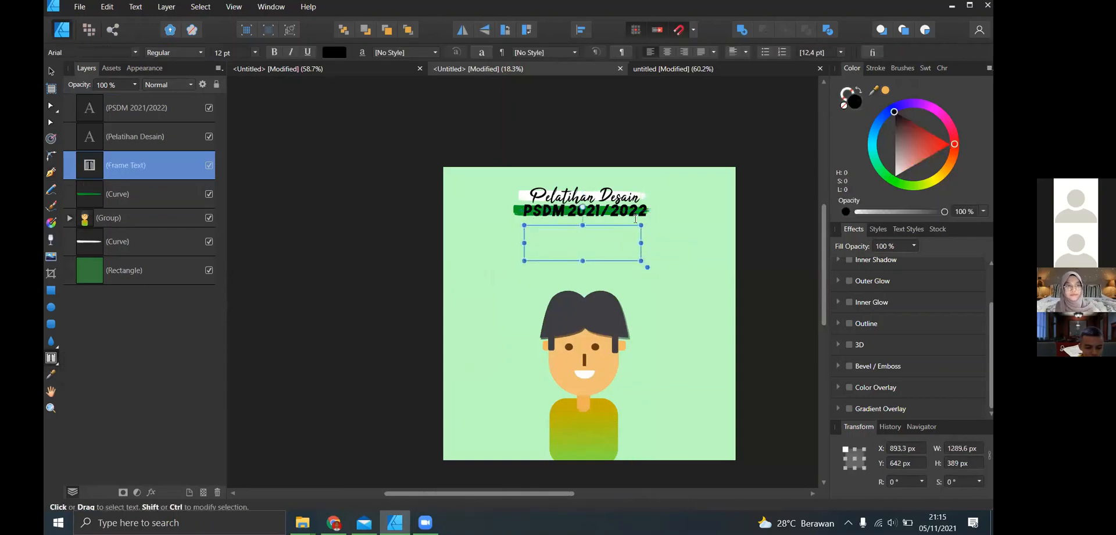
- Enter "Merknya beruag, susunya sapi" as the first line of the text frame and finish editing
{"action": "scroll", "coordinate": [556, 242], "scroll_direction": "up", "scroll_amount": 1}
{"action": "scroll", "coordinate": [558, 237], "scroll_direction": "up", "scroll_amount": 1}
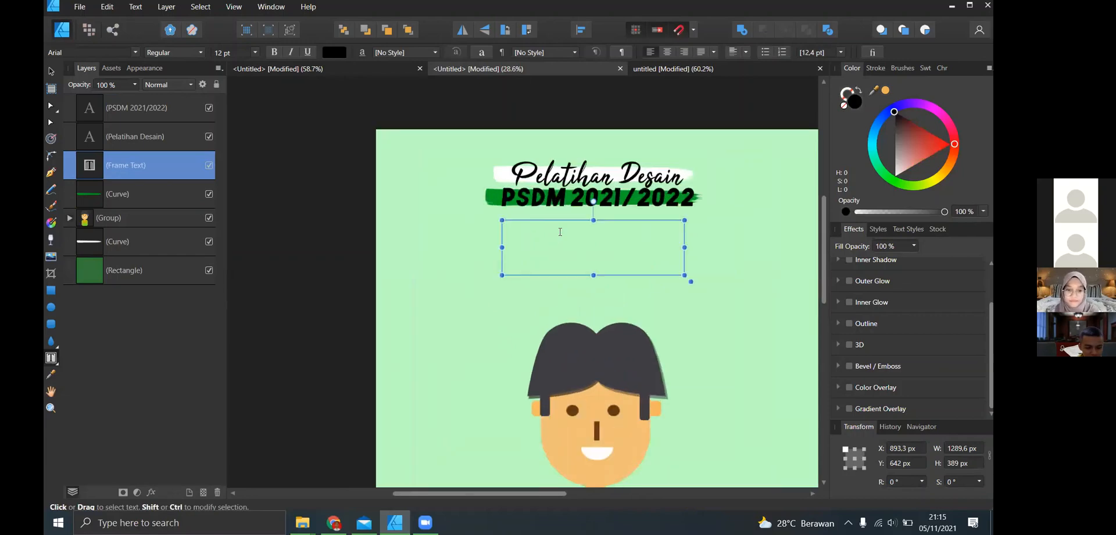
{"action": "type", "text": "S"}
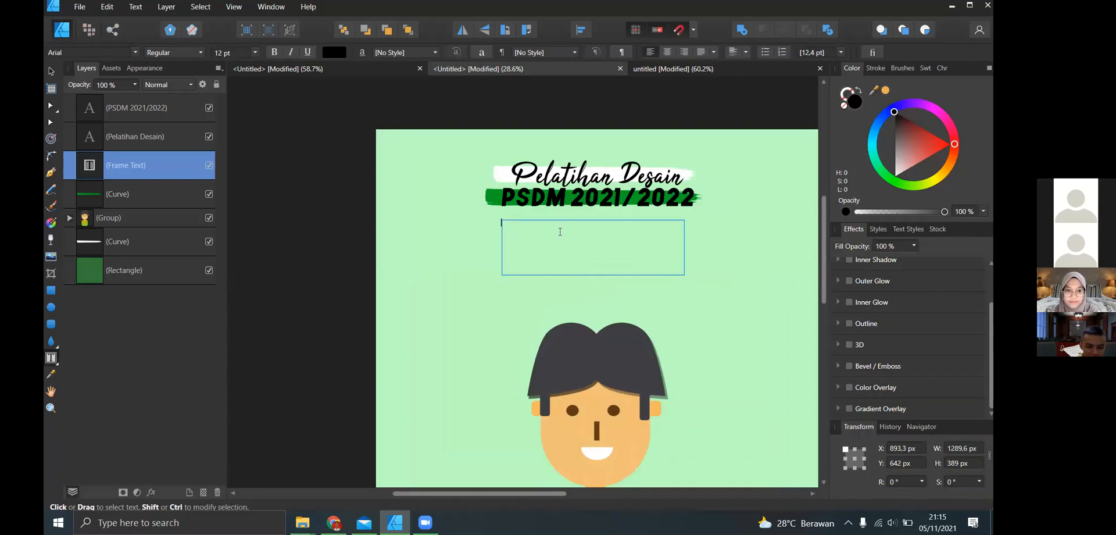
{"action": "type", "text": "Merk"}
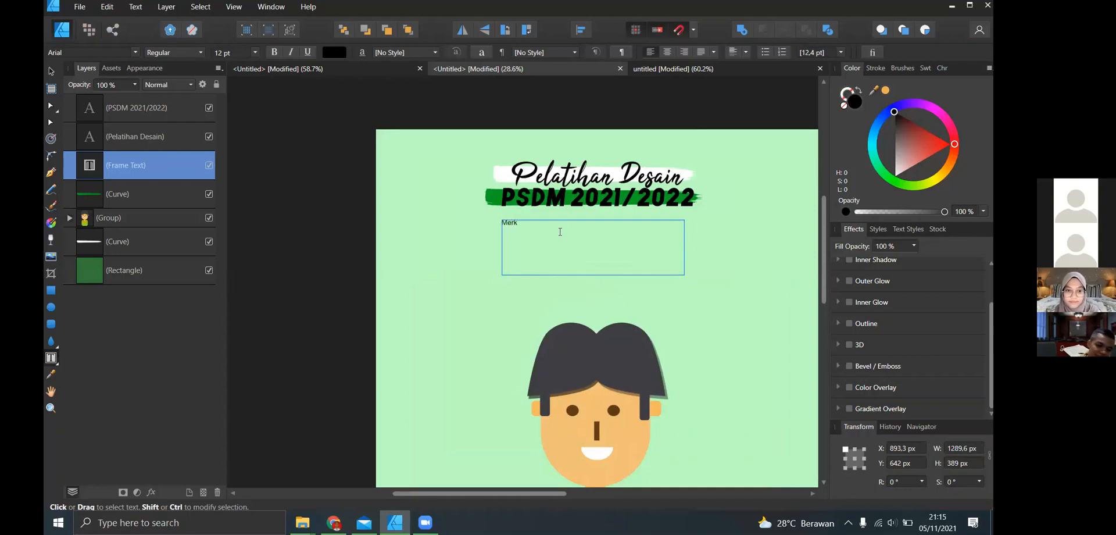
{"action": "type", "text": " n"}
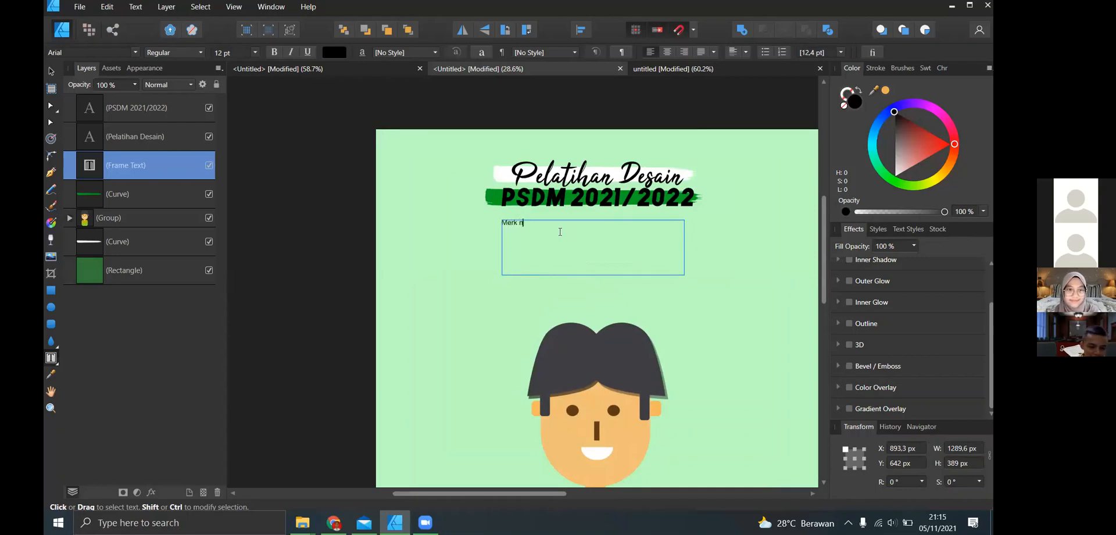
{"action": "type", "text": "ya beruag"}
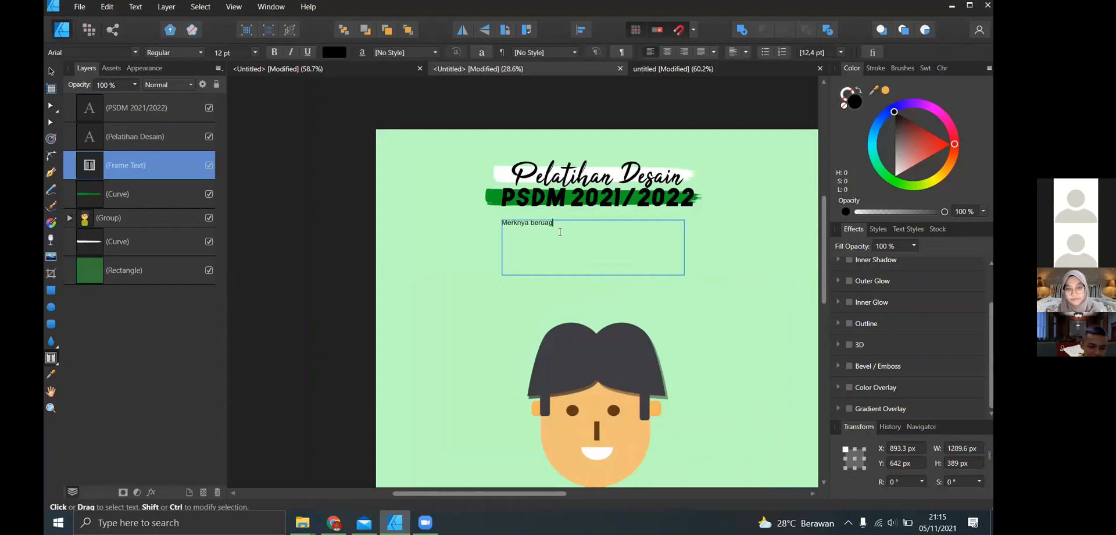
{"action": "type", "text": ", susunya sapi"}
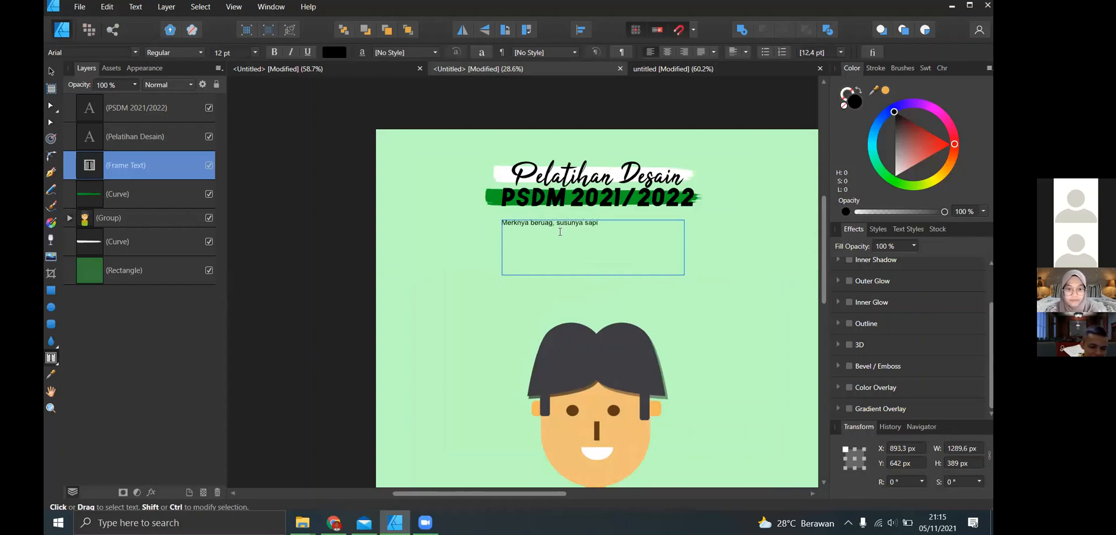
{"action": "key", "text": "Escape"}
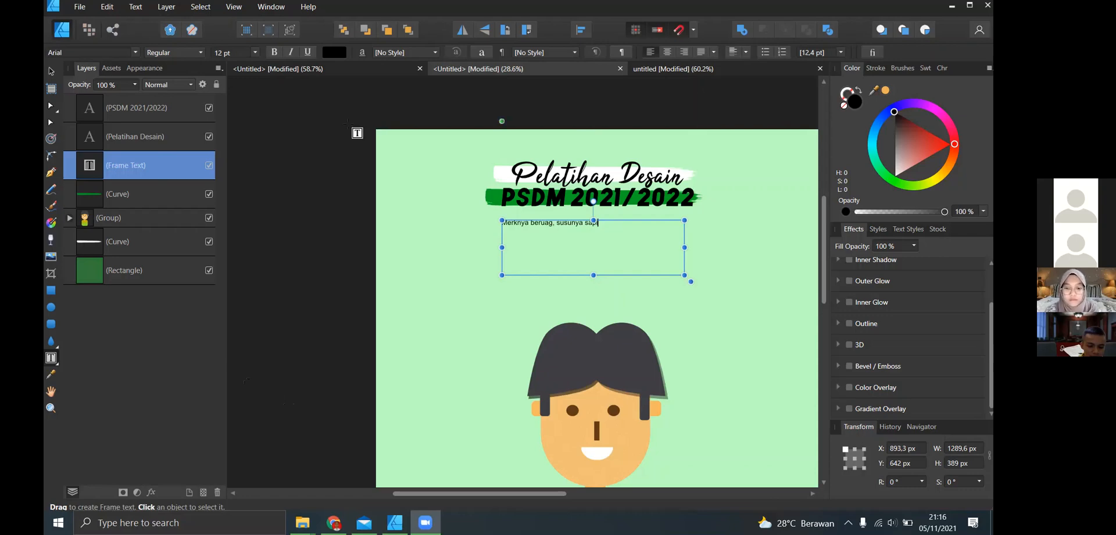
{"action": "key", "text": "Escape"}
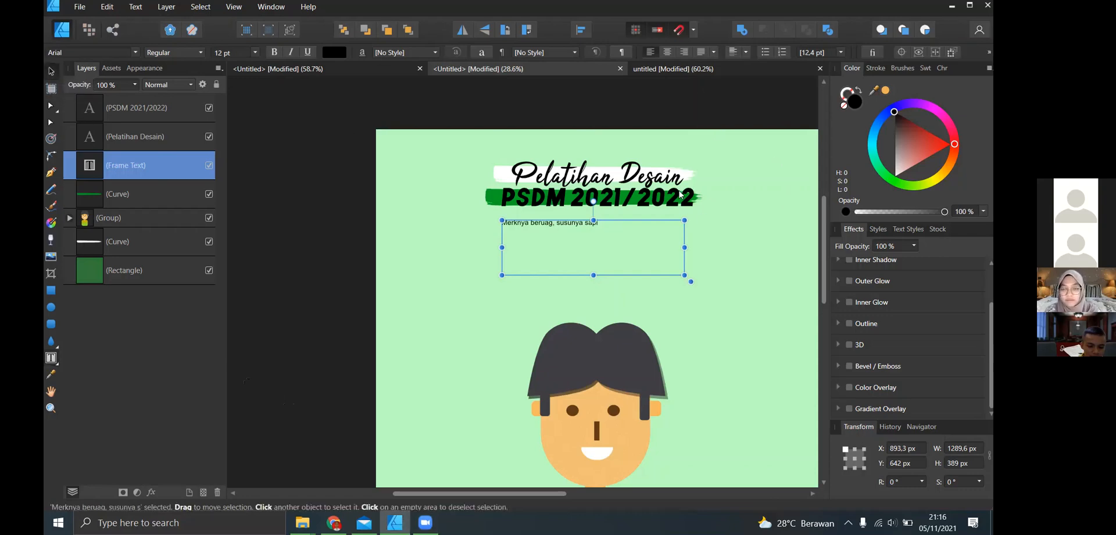
- Shift the green brush stroke behind the PSDM line slightly right, to about X 871 px
{"action": "scroll", "coordinate": [681, 192], "scroll_direction": "up", "scroll_amount": 3}
{"action": "left_click", "coordinate": [314, 198]}
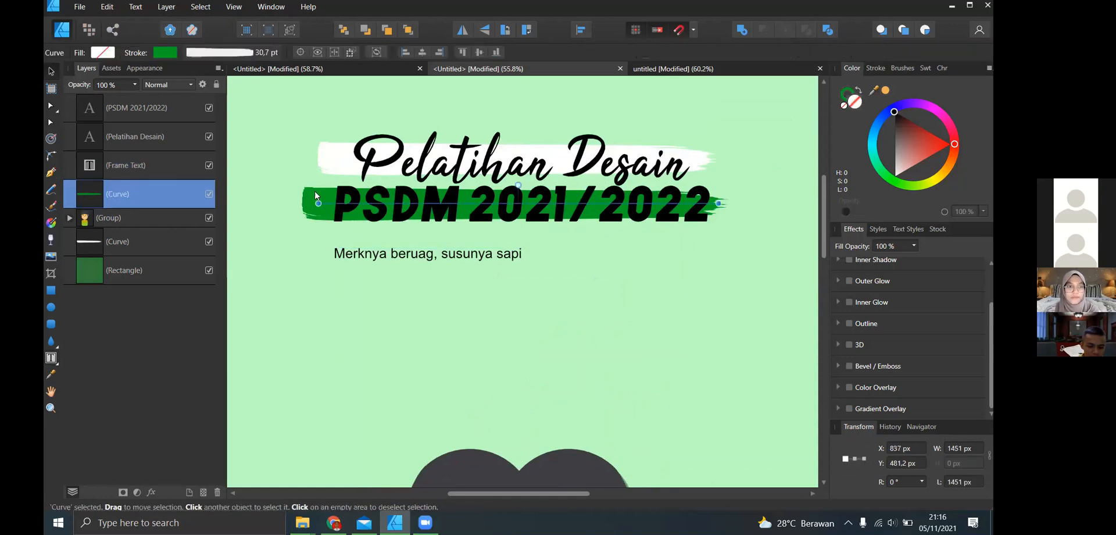
{"action": "left_click_drag", "start_coordinate": [326, 206], "coordinate": [336, 203]}
{"action": "scroll", "coordinate": [513, 232], "scroll_direction": "down", "scroll_amount": 2}
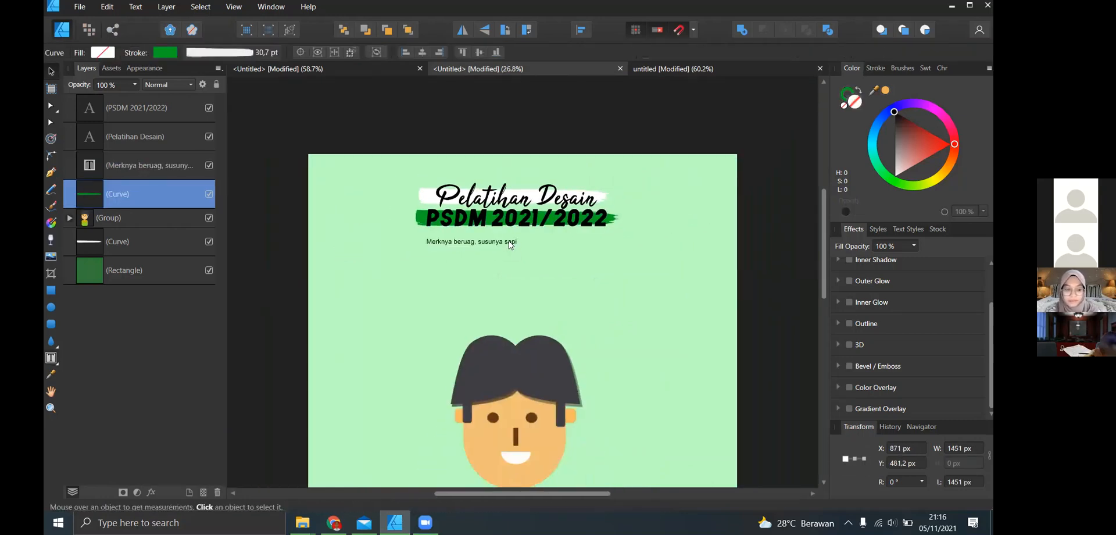
{"action": "left_click", "coordinate": [507, 241]}
{"action": "left_click_drag", "start_coordinate": [467, 241], "coordinate": [486, 289]}
{"action": "scroll", "coordinate": [488, 296], "scroll_direction": "up", "scroll_amount": 2}
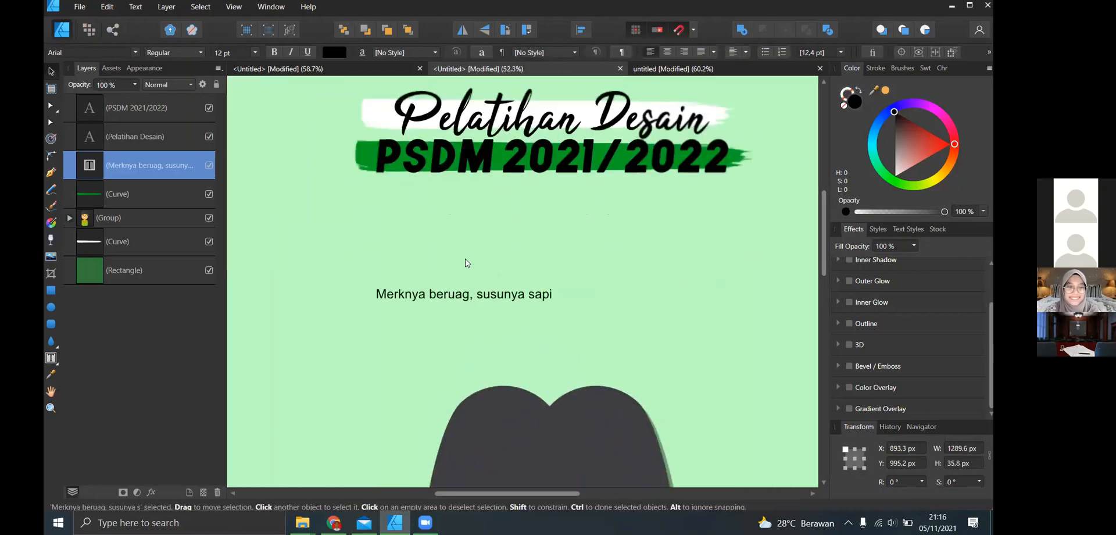
{"action": "key", "text": "ctrl+z"}
- Correct "beruag" to "beruang" in the text frame and add a second line reading "Percuma berjuang, kalo akhirnya tersakiti"
{"action": "left_click", "coordinate": [465, 202]}
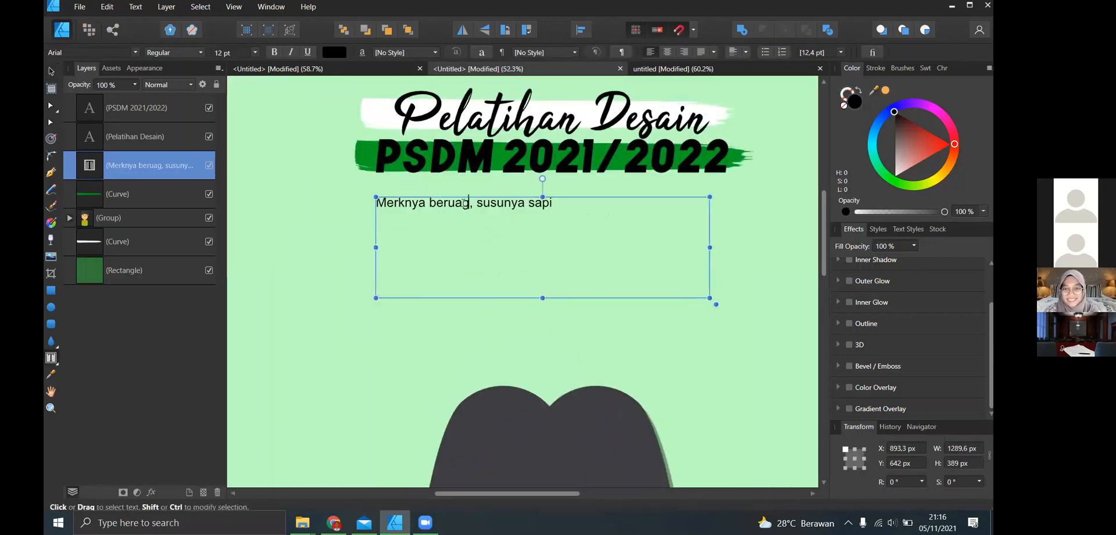
{"action": "type", "text": "n"}
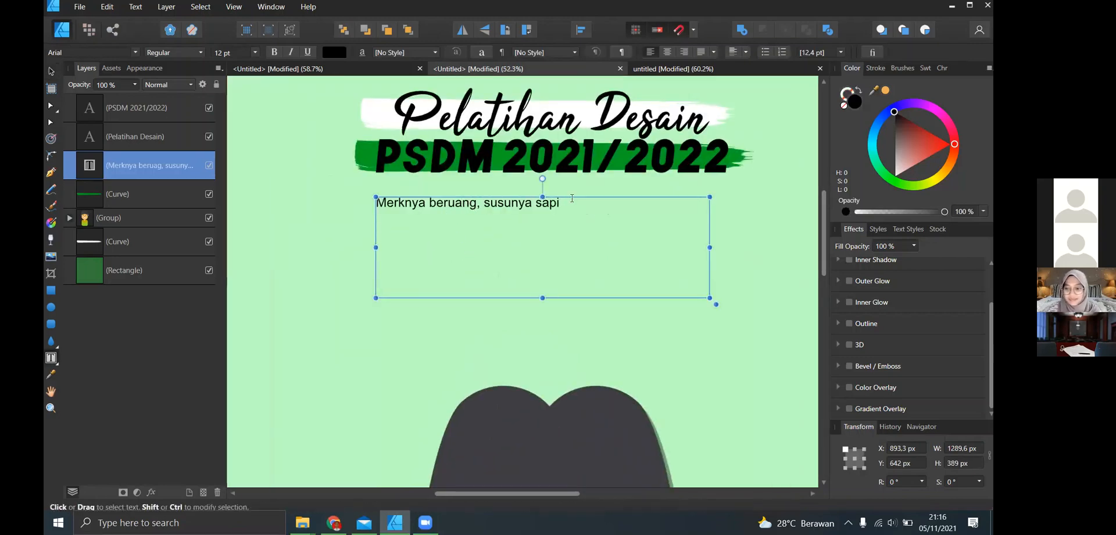
{"action": "left_click", "coordinate": [571, 203]}
{"action": "key", "text": "Return"}
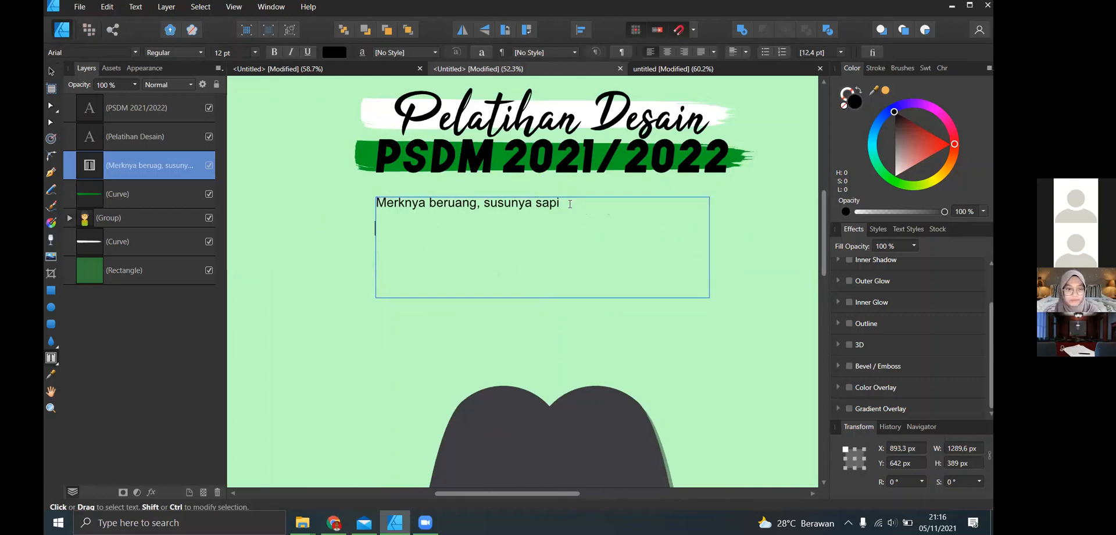
{"action": "type", "text": "Percu"}
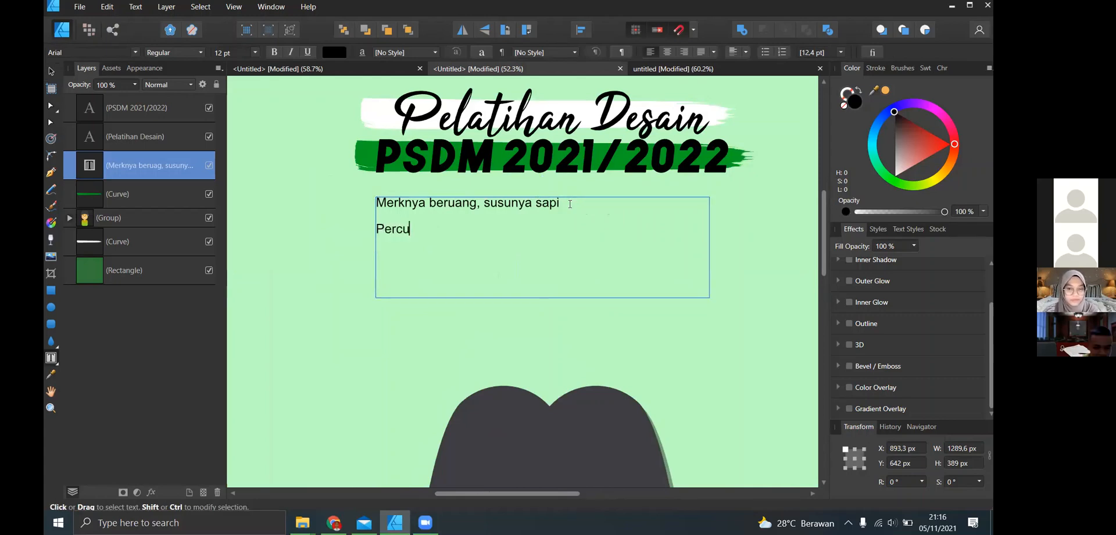
{"action": "type", "text": "ma b"}
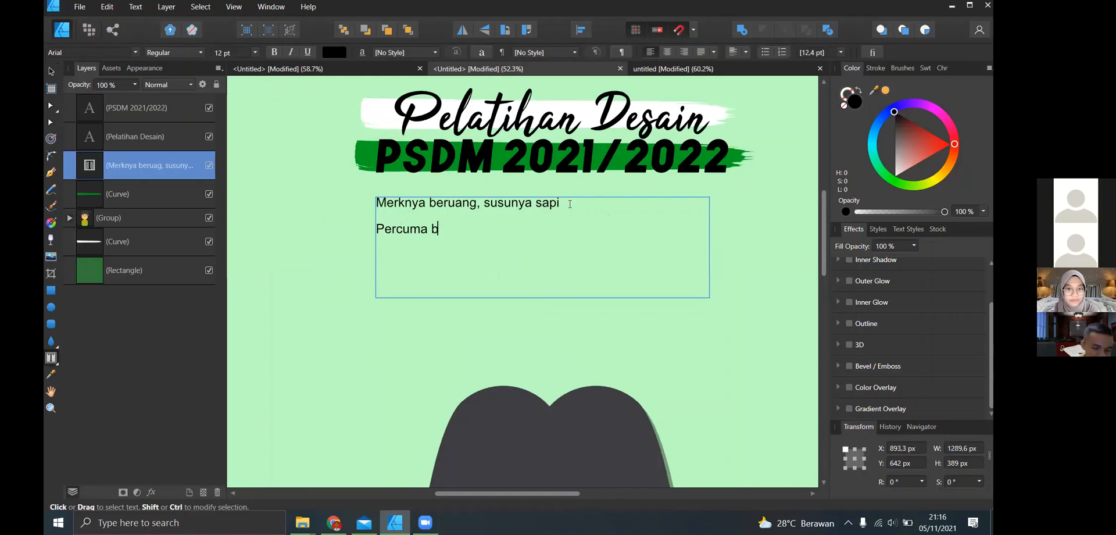
{"action": "type", "text": "erjuang, kal"}
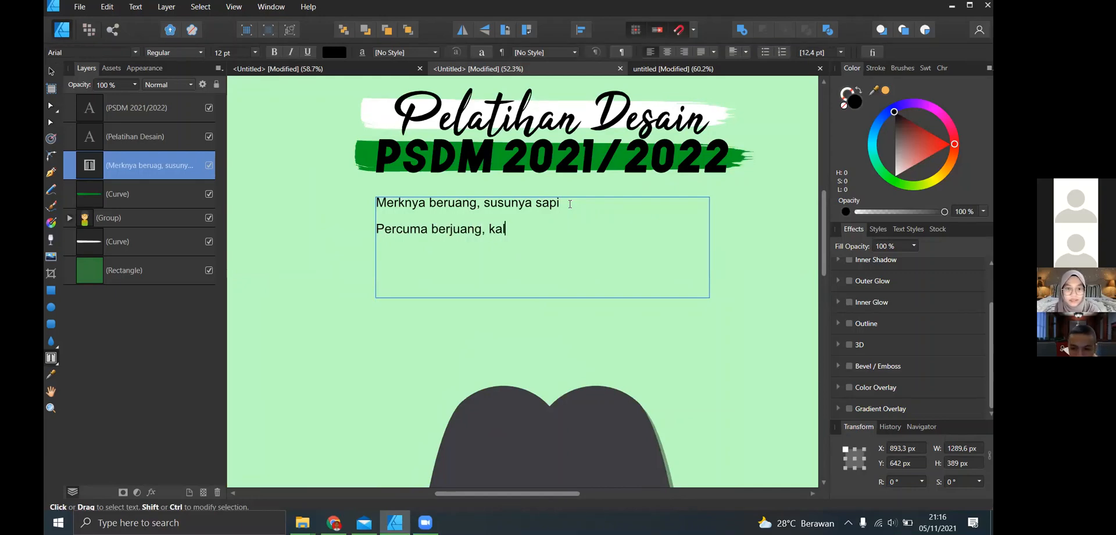
{"action": "type", "text": "o akhirnya "}
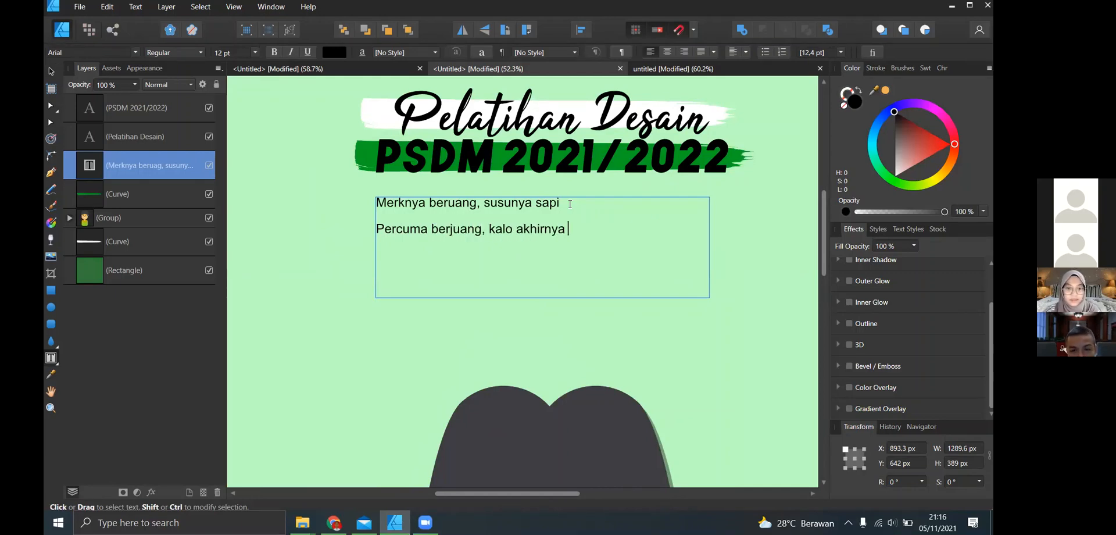
{"action": "type", "text": "tersakiti"}
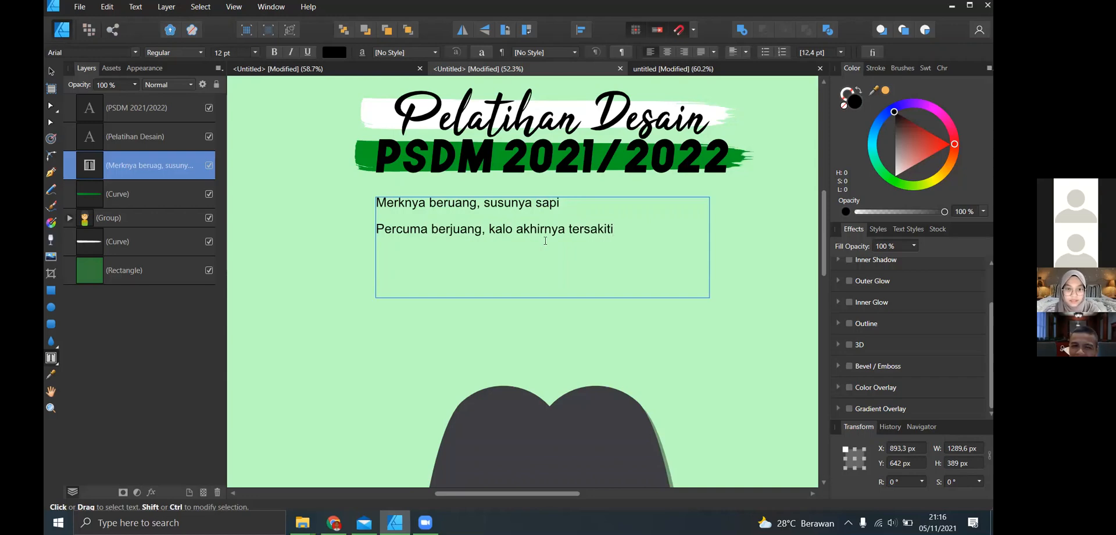
- Set all of the frame's text in Adobe Heiti Std with 5 pt leading
{"action": "scroll", "coordinate": [512, 261], "scroll_direction": "down", "scroll_amount": 6}
{"action": "scroll", "coordinate": [530, 247], "scroll_direction": "up", "scroll_amount": 6}
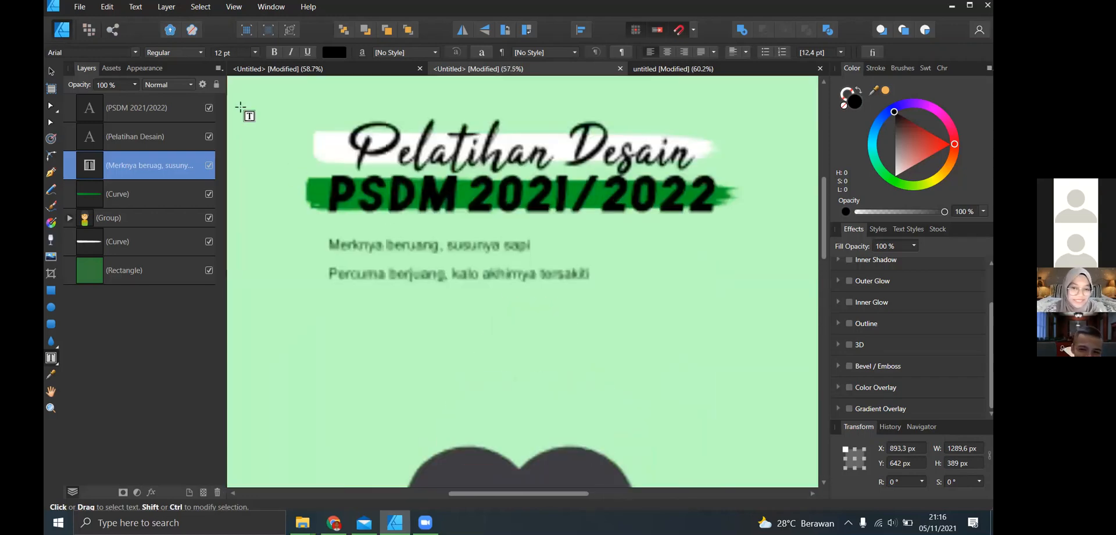
{"action": "key", "text": "ctrl+a"}
{"action": "left_click", "coordinate": [135, 53]}
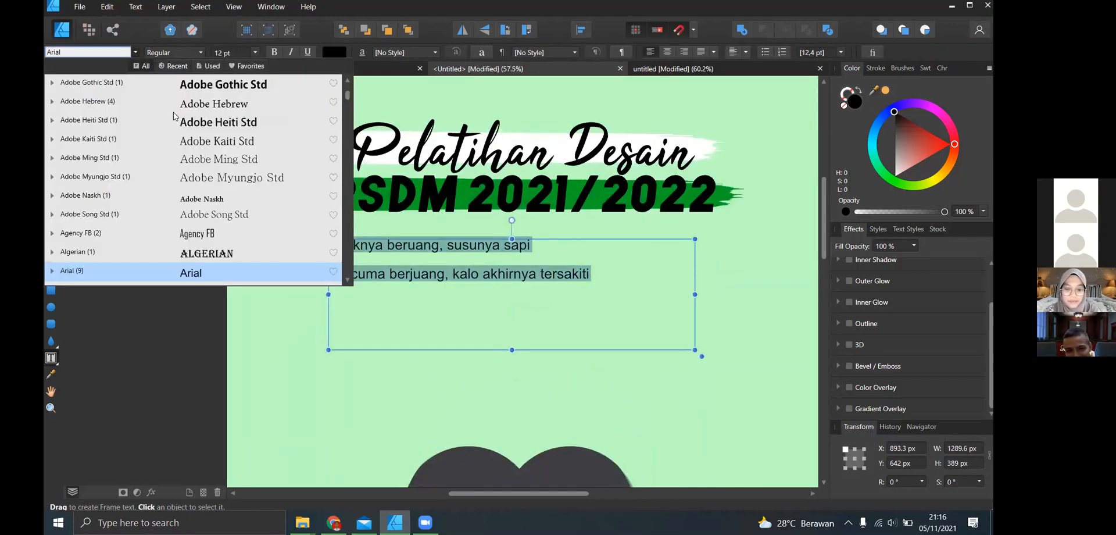
{"action": "left_click", "coordinate": [151, 118]}
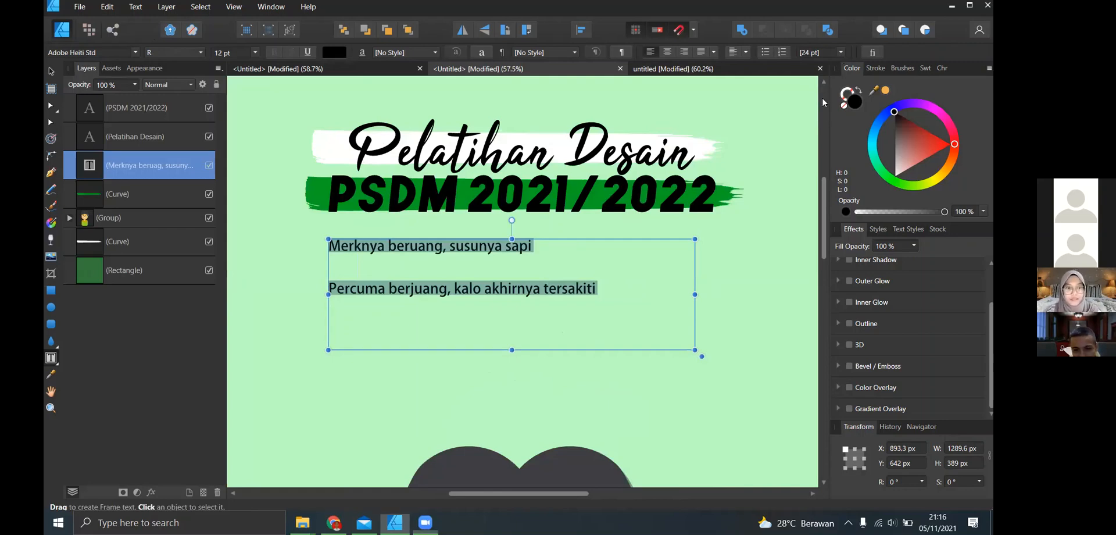
{"action": "left_click", "coordinate": [841, 52]}
{"action": "left_click", "coordinate": [816, 161]}
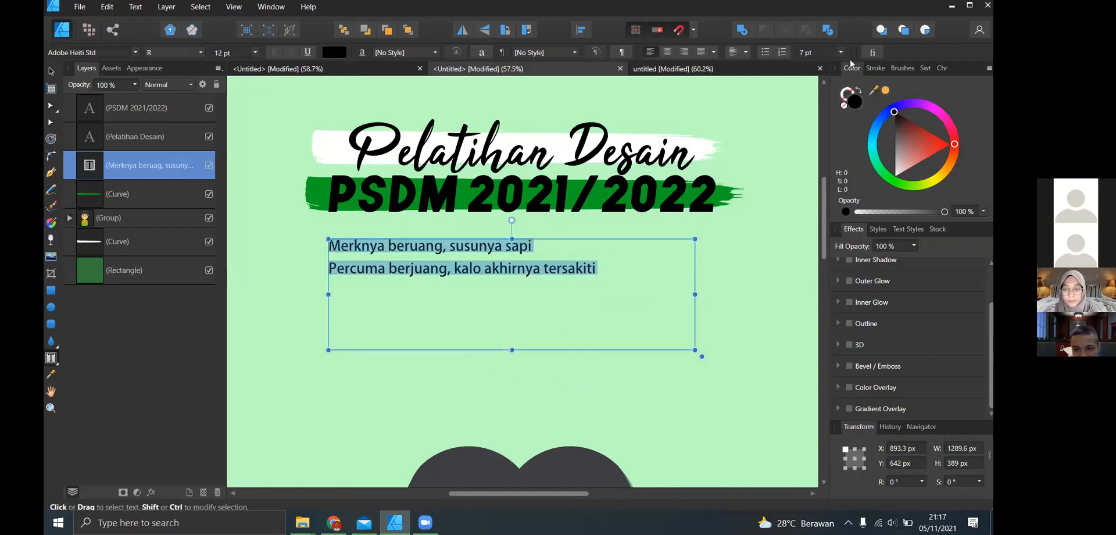
{"action": "left_click", "coordinate": [840, 52]}
{"action": "left_click", "coordinate": [818, 140]}
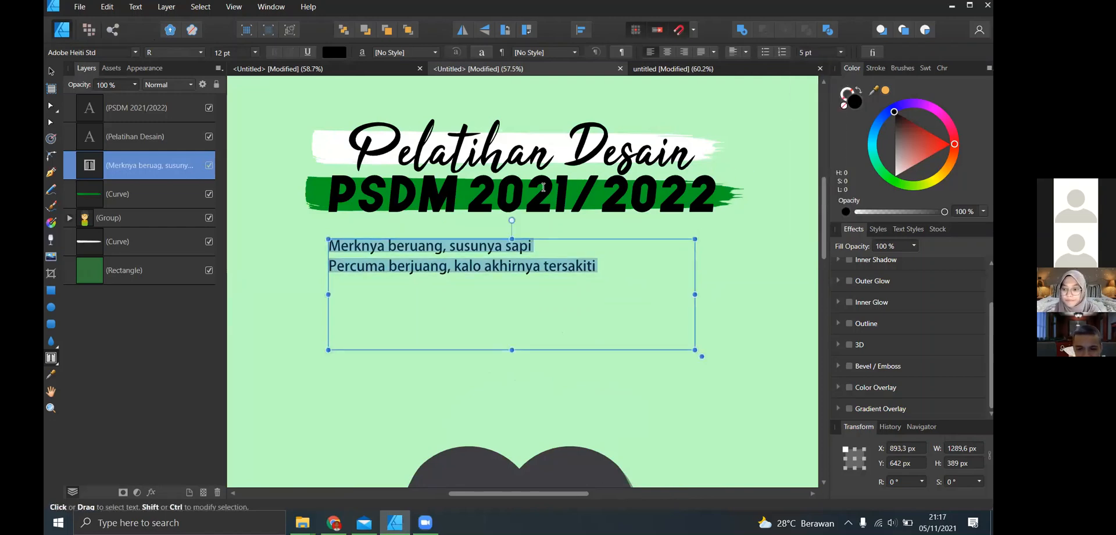
- Scale the text frame with its text up to about 1903 × 574 px and centre-align both lines
{"action": "left_click_drag", "start_coordinate": [702, 355], "coordinate": [983, 495]}
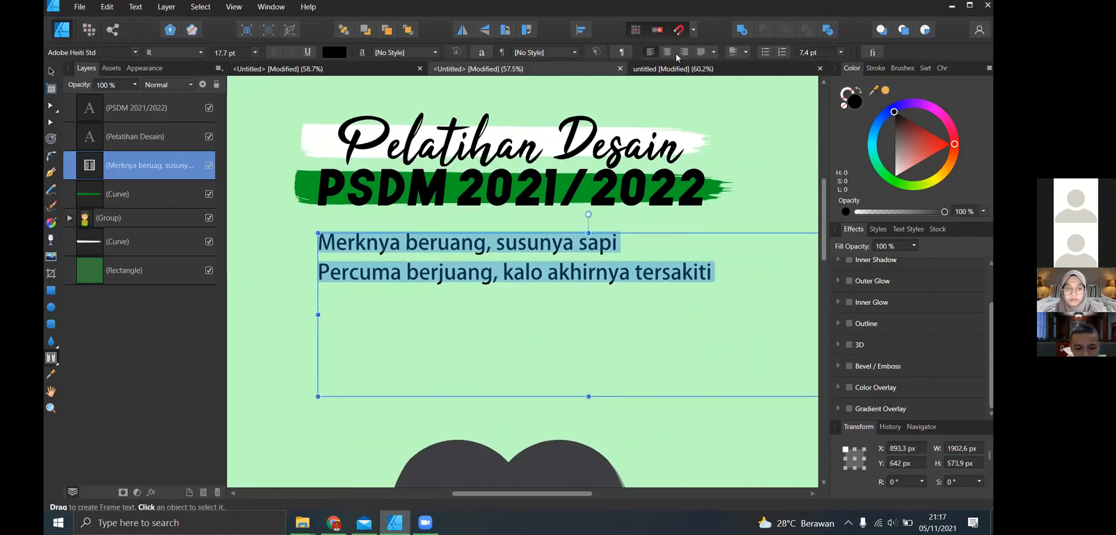
{"action": "left_click", "coordinate": [668, 52]}
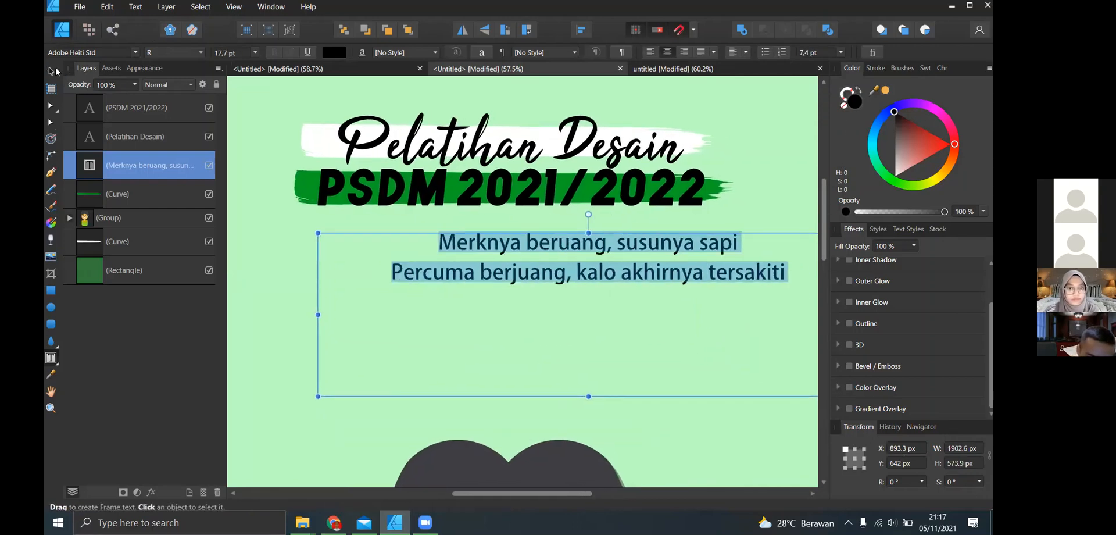
- Move the text frame up and left beneath the PSDM line, to about X 547, Y 600 px
{"action": "left_click", "coordinate": [51, 71]}
{"action": "left_click_drag", "start_coordinate": [432, 308], "coordinate": [333, 297]}
{"action": "scroll", "coordinate": [649, 277], "scroll_direction": "right", "scroll_amount": 1}
{"action": "scroll", "coordinate": [653, 282], "scroll_direction": "down", "scroll_amount": 9}
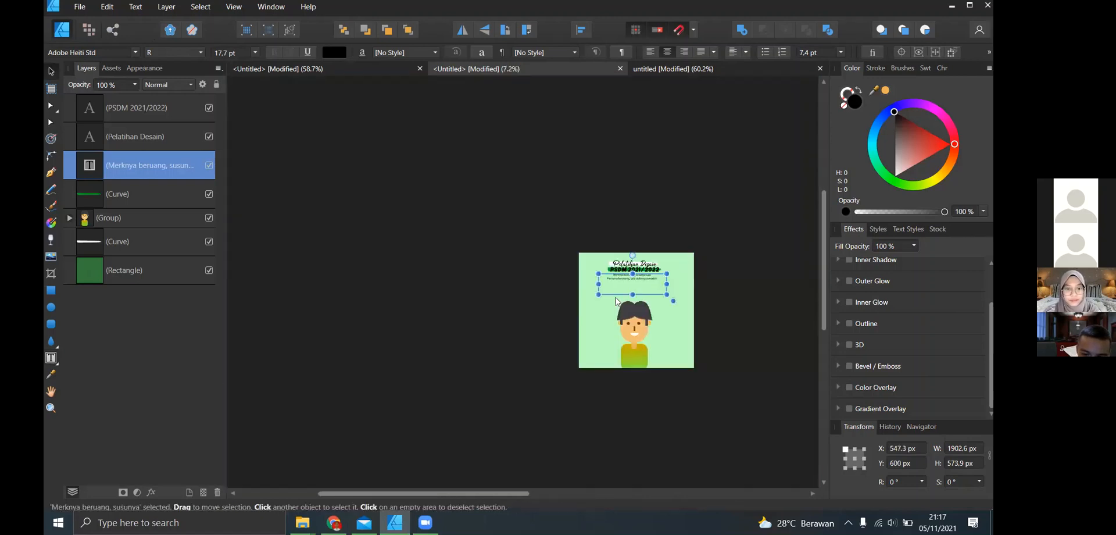
{"action": "scroll", "coordinate": [656, 286], "scroll_direction": "up", "scroll_amount": 2}
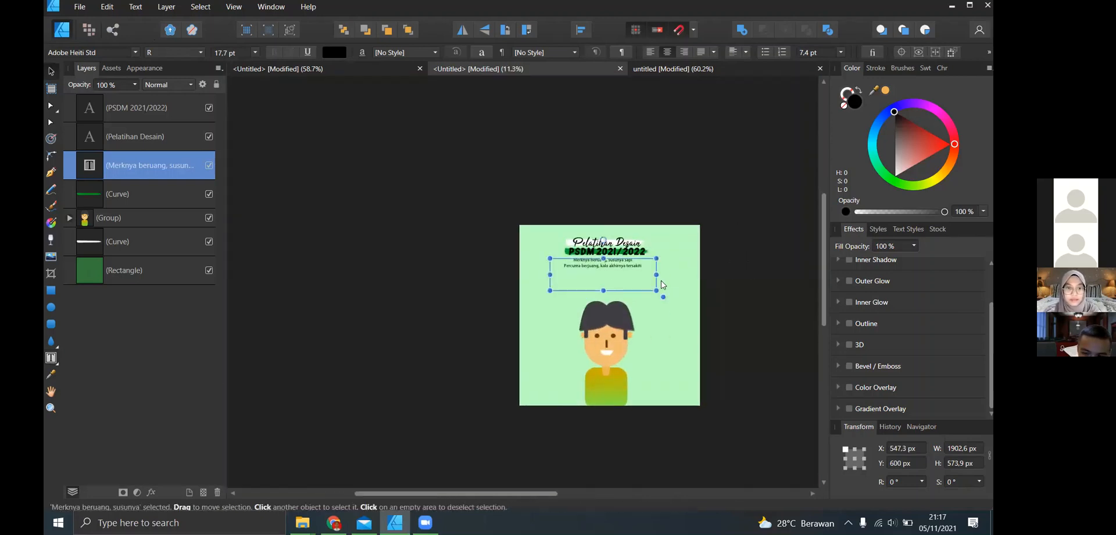
{"action": "left_click", "coordinate": [663, 284]}
{"action": "scroll", "coordinate": [663, 283], "scroll_direction": "up", "scroll_amount": 3}
{"action": "scroll", "coordinate": [673, 232], "scroll_direction": "up", "scroll_amount": 1}
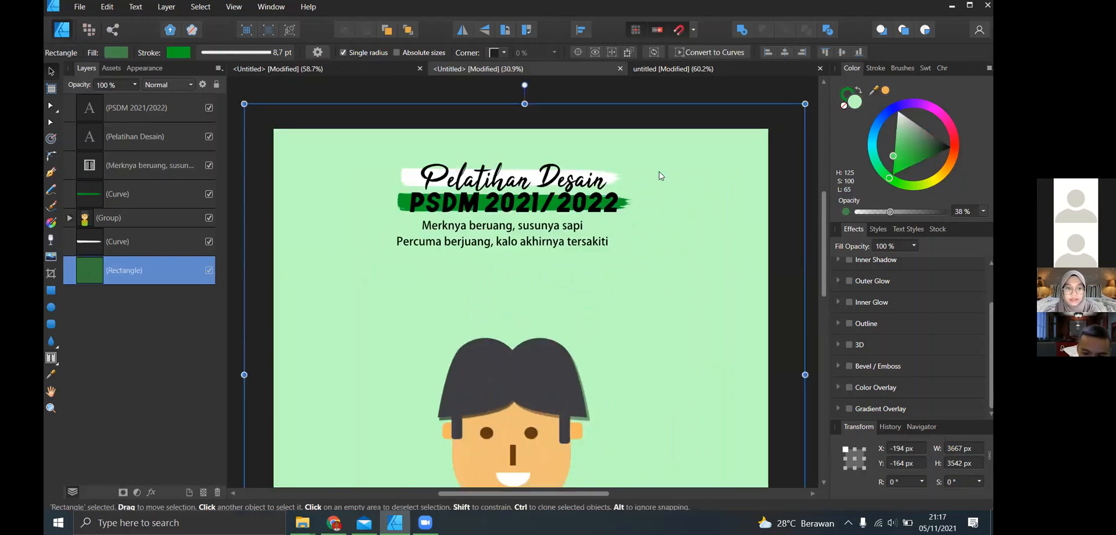
- Nudge the two-line text frame slightly right to centre it beneath the PSDM line
{"action": "scroll", "coordinate": [650, 256], "scroll_direction": "down", "scroll_amount": 1}
{"action": "scroll", "coordinate": [651, 259], "scroll_direction": "up", "scroll_amount": 1}
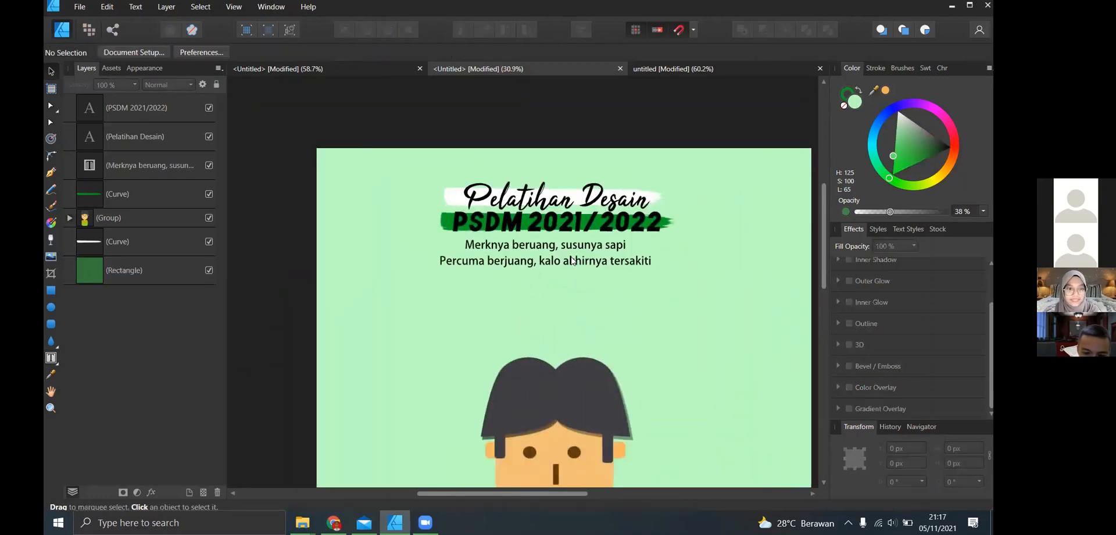
{"action": "left_click", "coordinate": [574, 261]}
{"action": "left_click", "coordinate": [598, 163]}
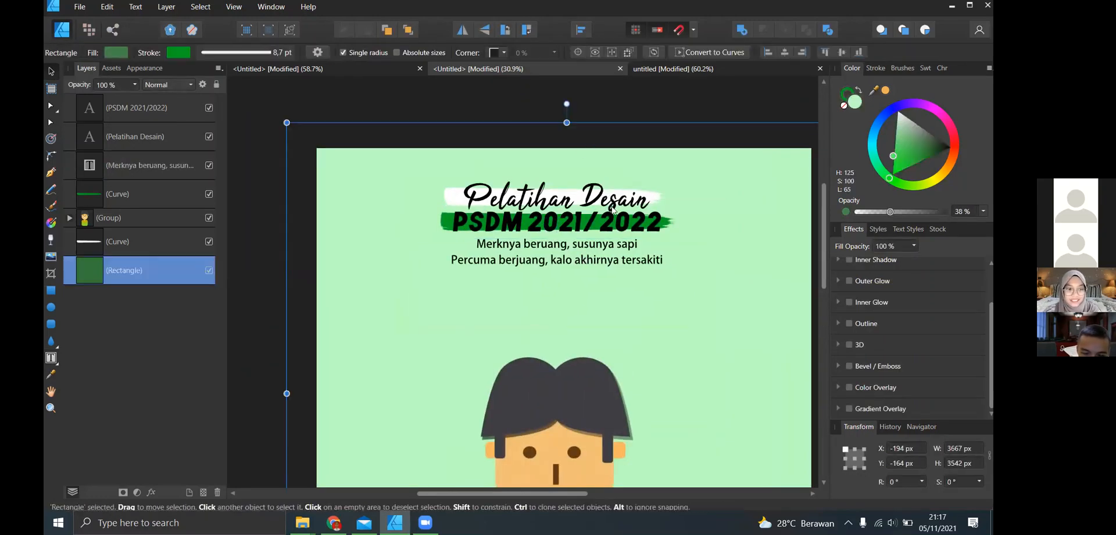
- Deselect the background rectangle with the whole poster in view
{"action": "scroll", "coordinate": [604, 180], "scroll_direction": "down", "scroll_amount": 2}
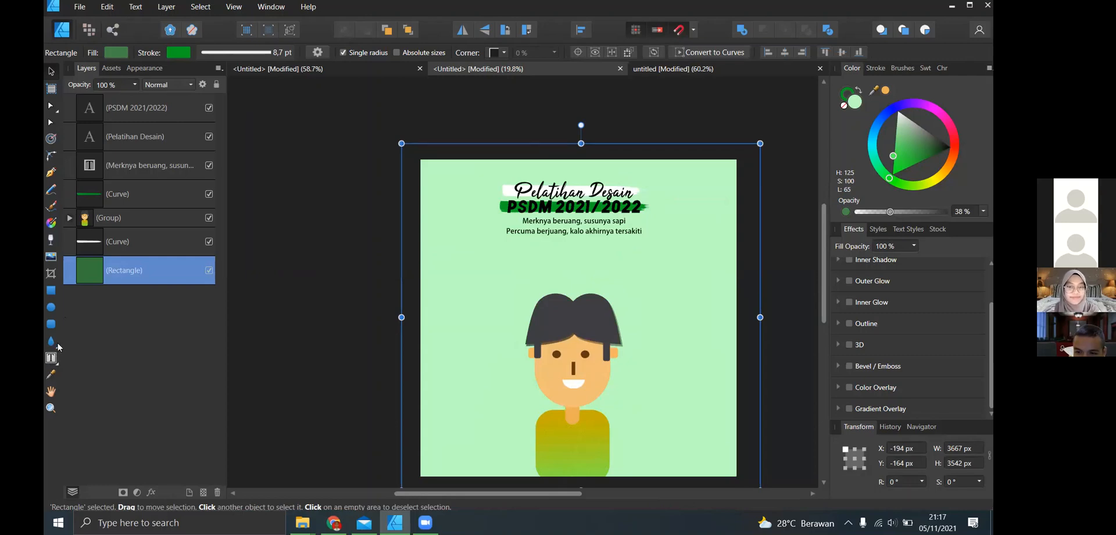
{"action": "scroll", "coordinate": [644, 251], "scroll_direction": "down", "scroll_amount": 1}
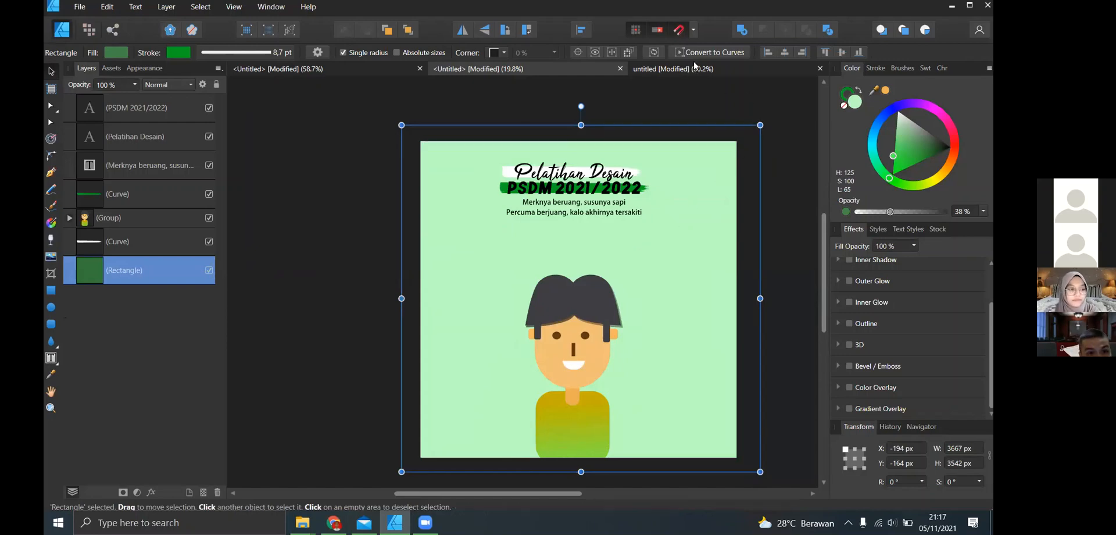
{"action": "left_click", "coordinate": [568, 74]}
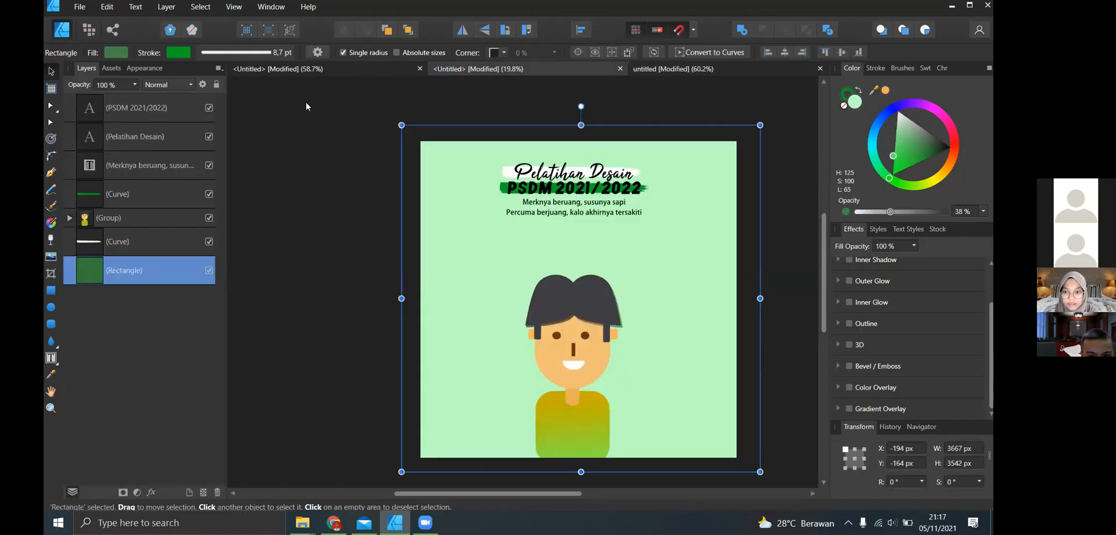
{"action": "left_click", "coordinate": [417, 179]}
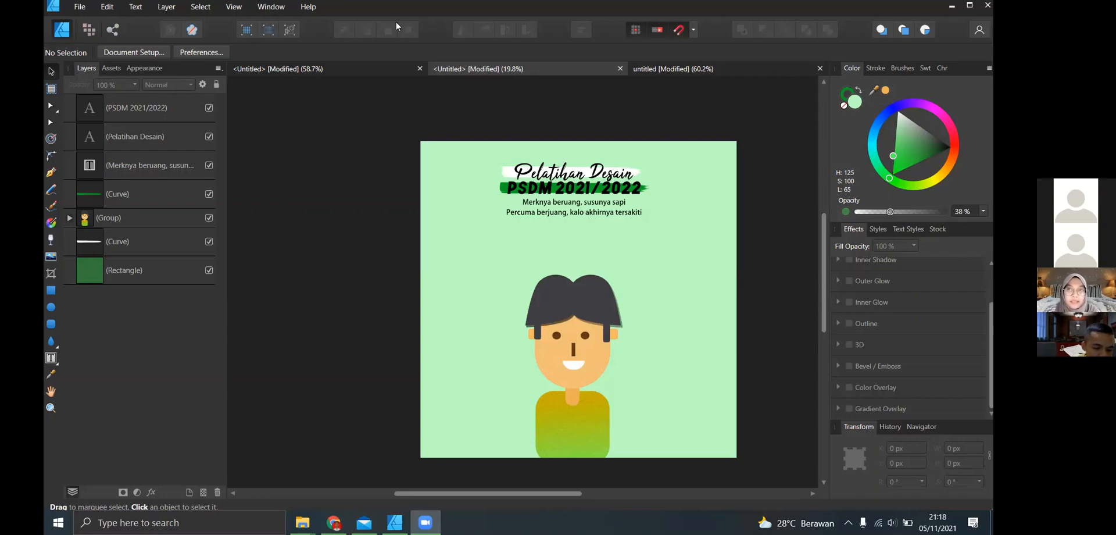
- Switch to the finished reference poster document and deselect its character objects
{"action": "left_click", "coordinate": [662, 68]}
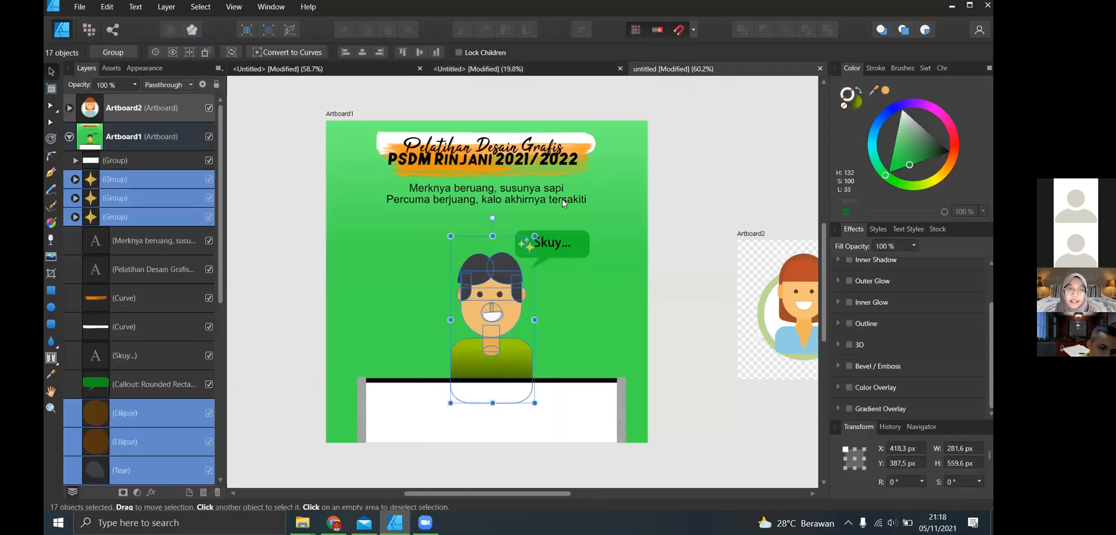
{"action": "left_click", "coordinate": [260, 213]}
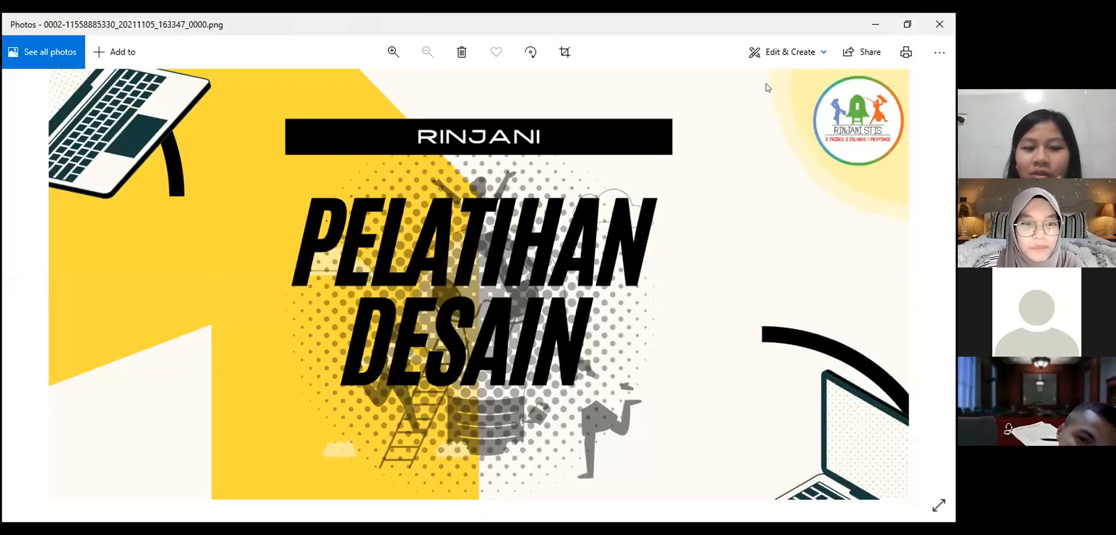
- Switch to Pinterest in the web browser and look through the flat design illustrator pins
{"action": "mouse_move", "coordinate": [944, 199]}
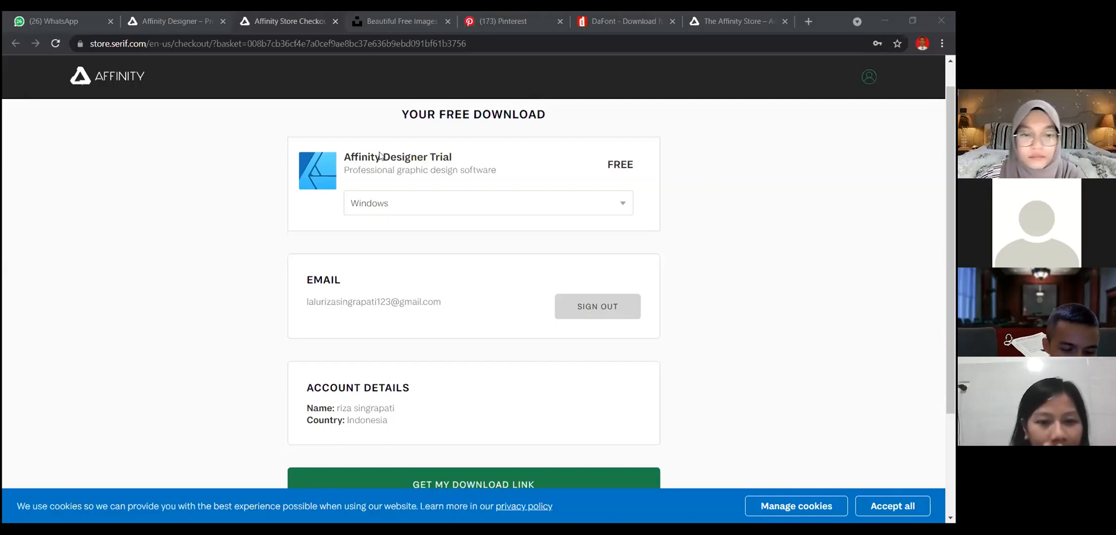
{"action": "key", "text": "ctrl+Tab"}
{"action": "key", "text": "ctrl+Tab"}
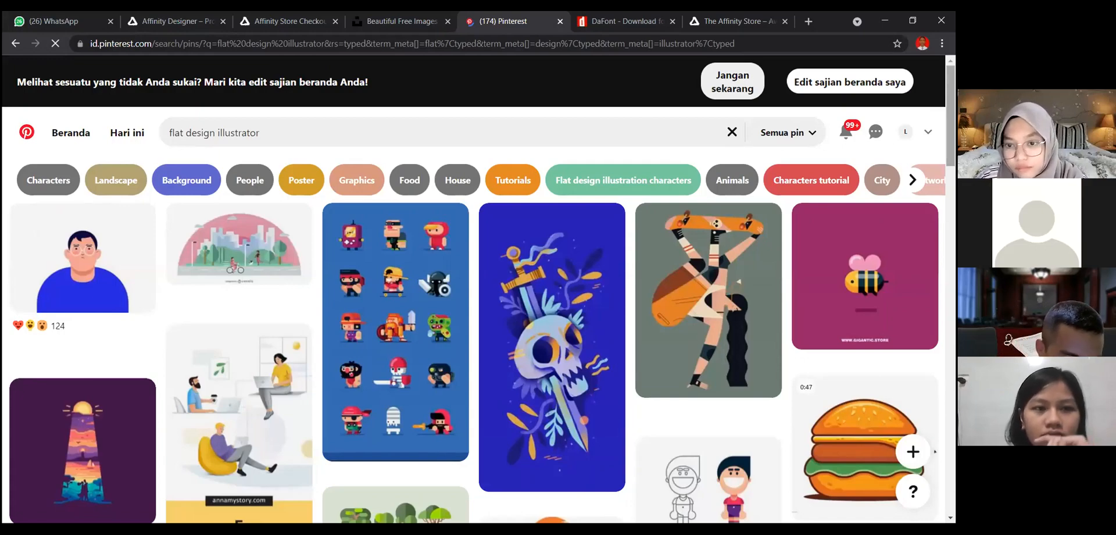
{"action": "scroll", "coordinate": [474, 361], "scroll_direction": "down", "scroll_amount": 3}
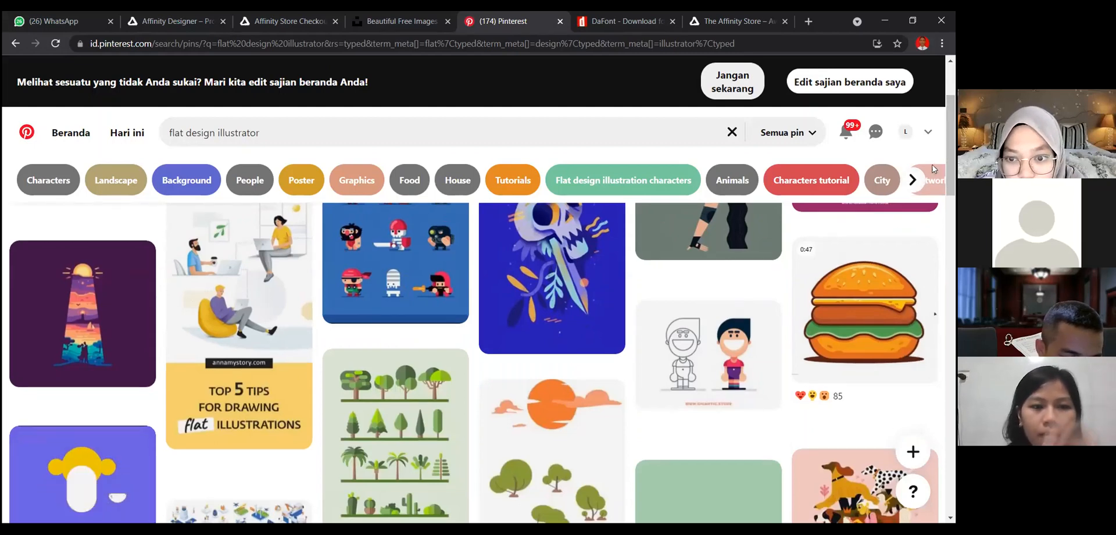
{"action": "scroll", "coordinate": [389, 136], "scroll_direction": "up", "scroll_amount": 1}
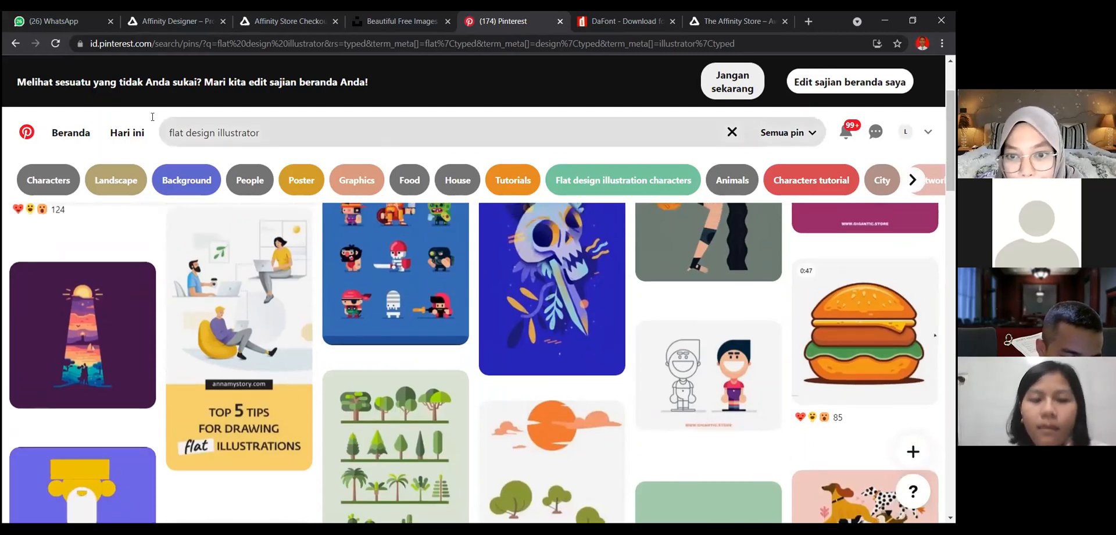
- Search Pinterest for "simple avatar" and look through the avatar illustrations for character references
{"action": "left_click", "coordinate": [266, 134]}
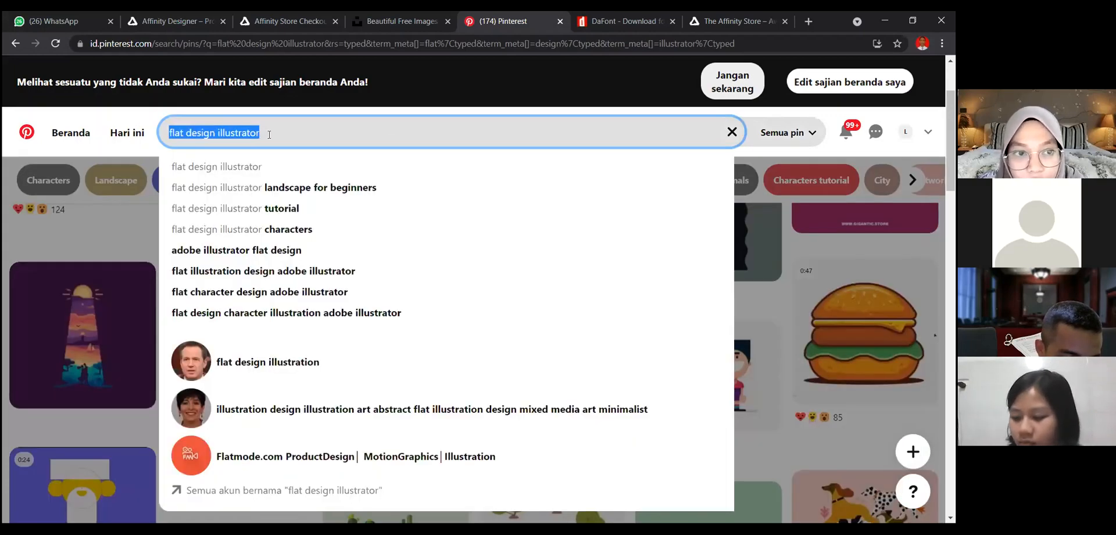
{"action": "type", "text": "s"}
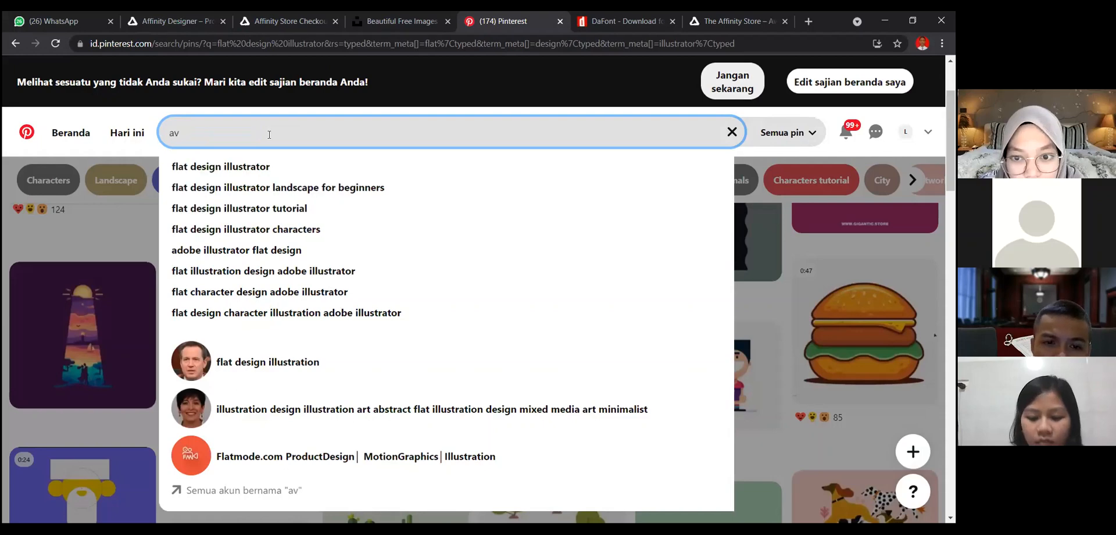
{"action": "type", "text": "imple avaa"}
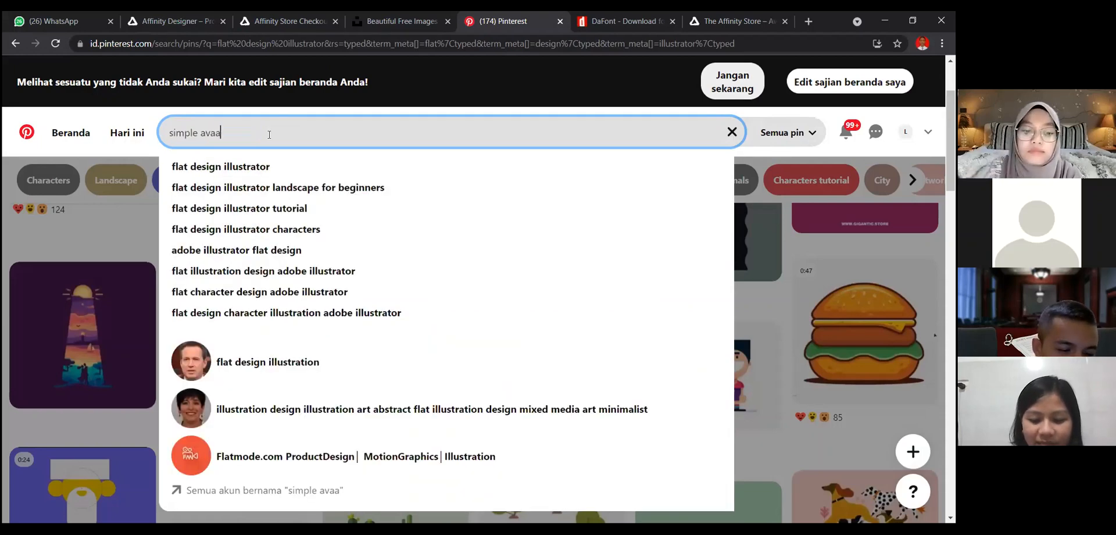
{"action": "key", "text": "BackSpace"}
{"action": "type", "text": "tar"}
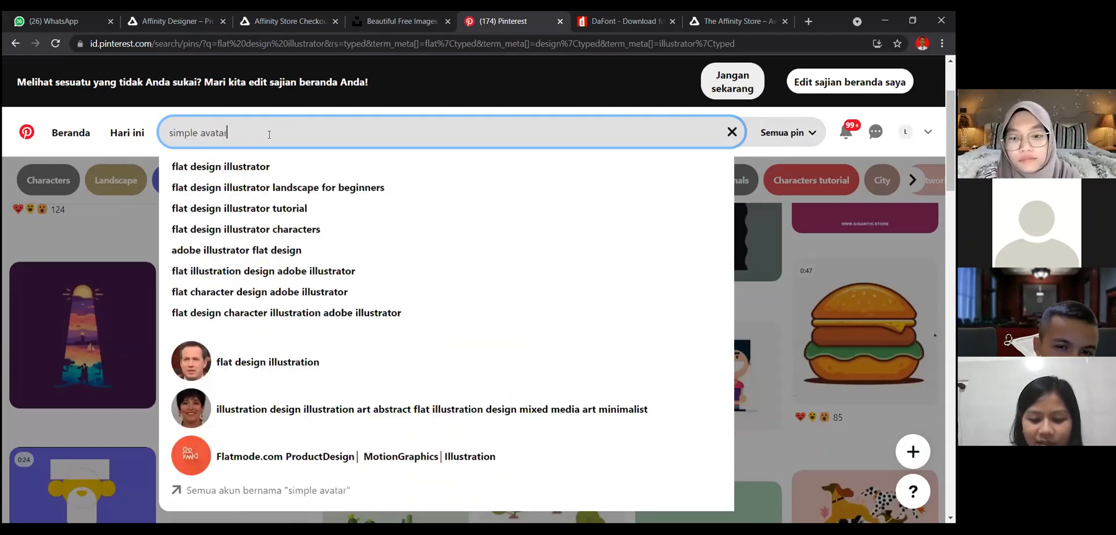
{"action": "key", "text": "Return"}
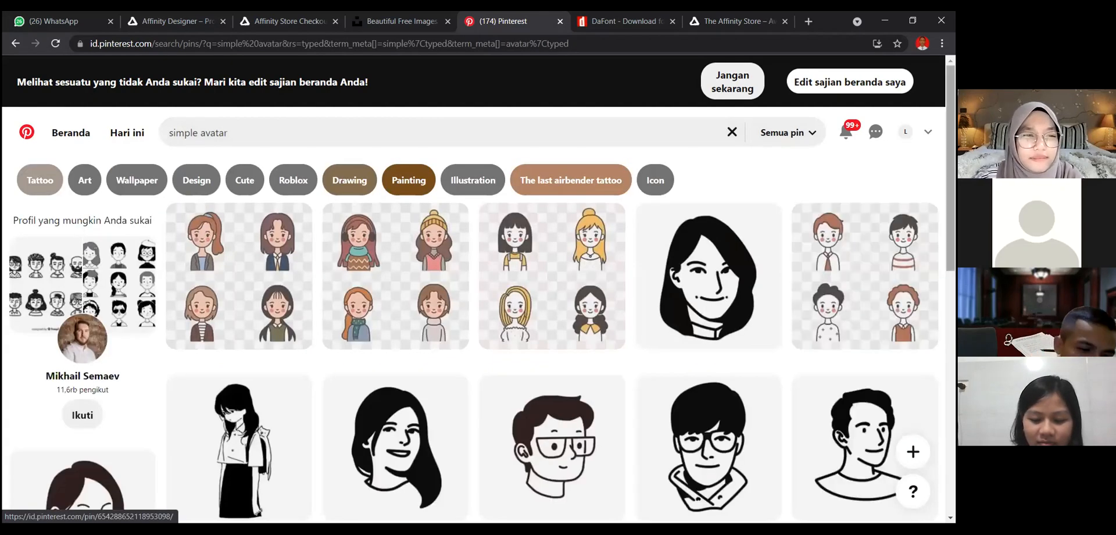
{"action": "scroll", "coordinate": [935, 205], "scroll_direction": "down", "scroll_amount": 2}
{"action": "scroll", "coordinate": [552, 348], "scroll_direction": "up", "scroll_amount": 2}
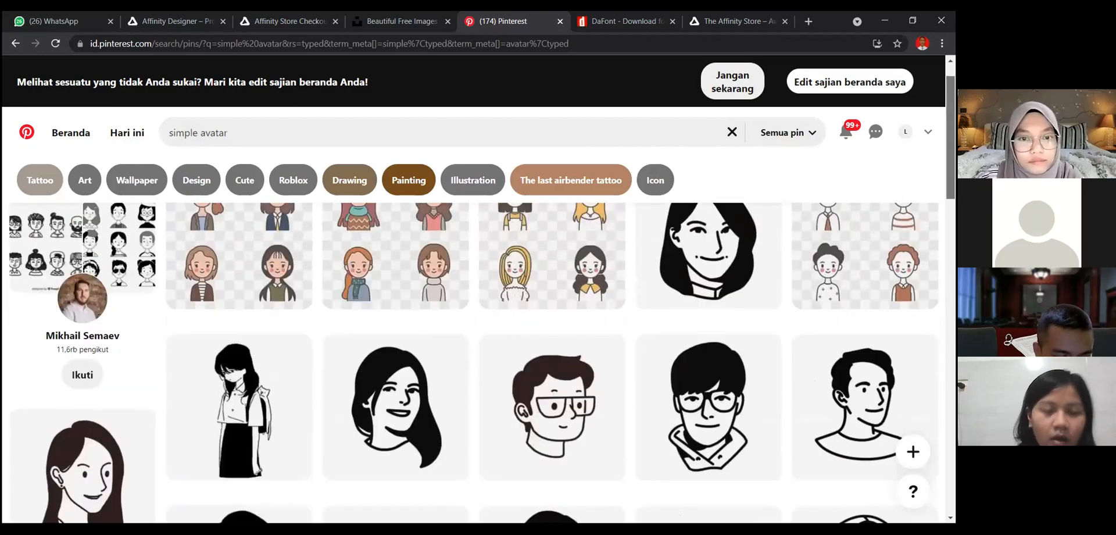
{"action": "scroll", "coordinate": [552, 360], "scroll_direction": "down", "scroll_amount": 6}
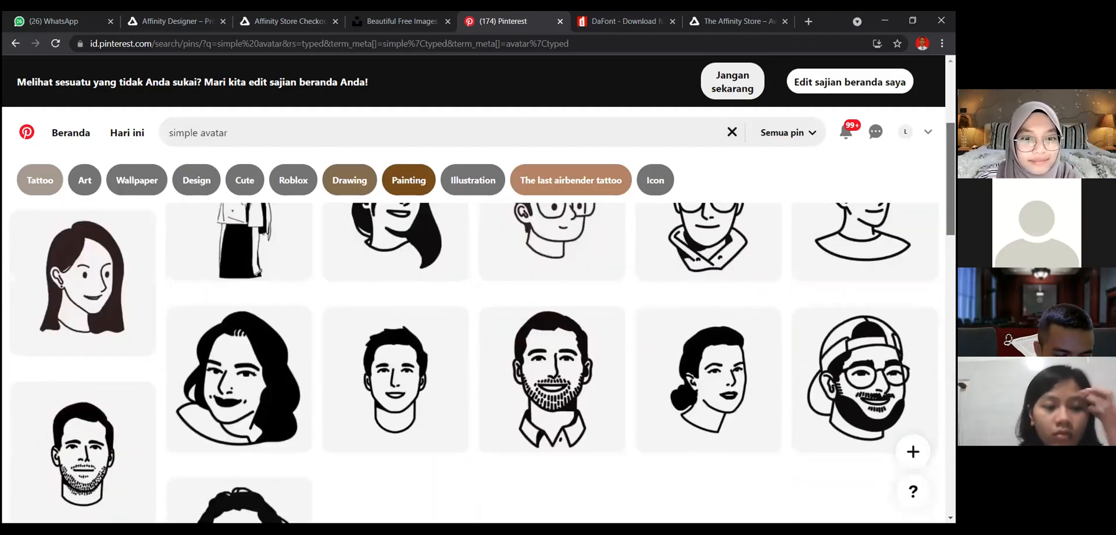
{"action": "scroll", "coordinate": [552, 361], "scroll_direction": "down", "scroll_amount": 3}
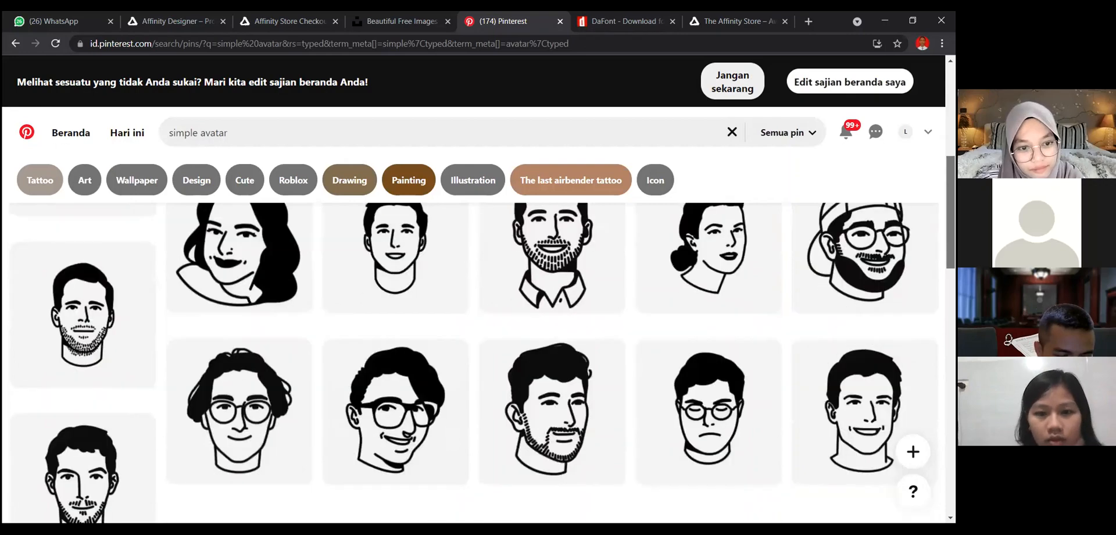
{"action": "scroll", "coordinate": [552, 361], "scroll_direction": "down", "scroll_amount": 5}
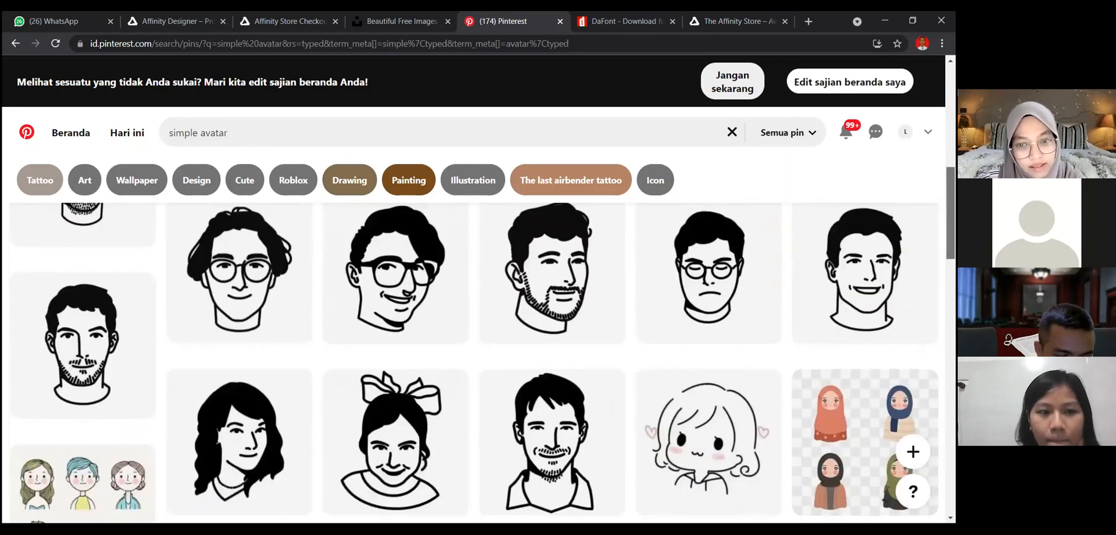
{"action": "scroll", "coordinate": [935, 209], "scroll_direction": "up", "scroll_amount": 15}
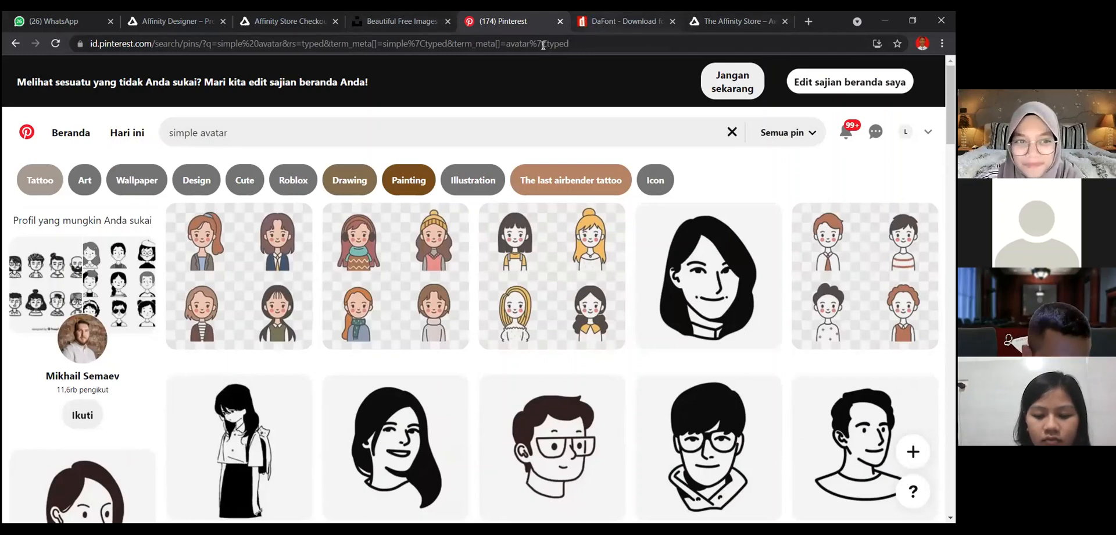
- Open freepik.com in place of the DaFont page
{"action": "key", "text": "ctrl+Tab"}
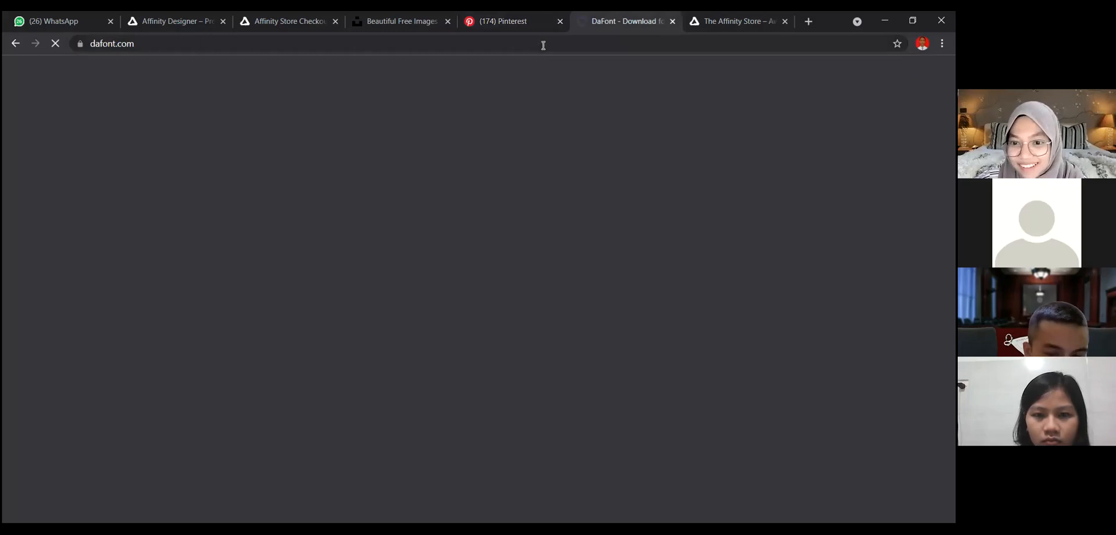
{"action": "left_click", "coordinate": [543, 46]}
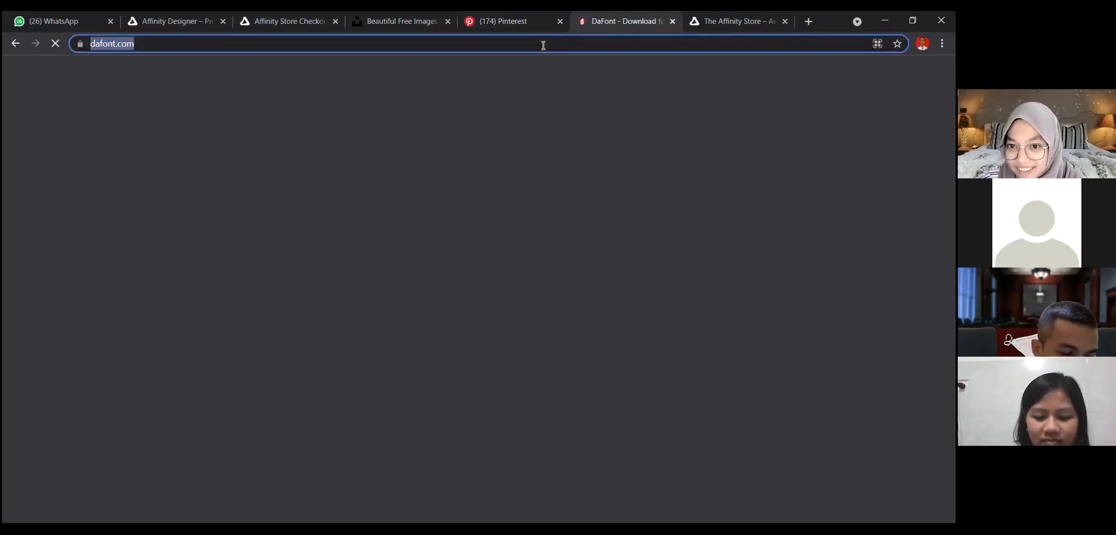
{"action": "type", "text": "freepik"}
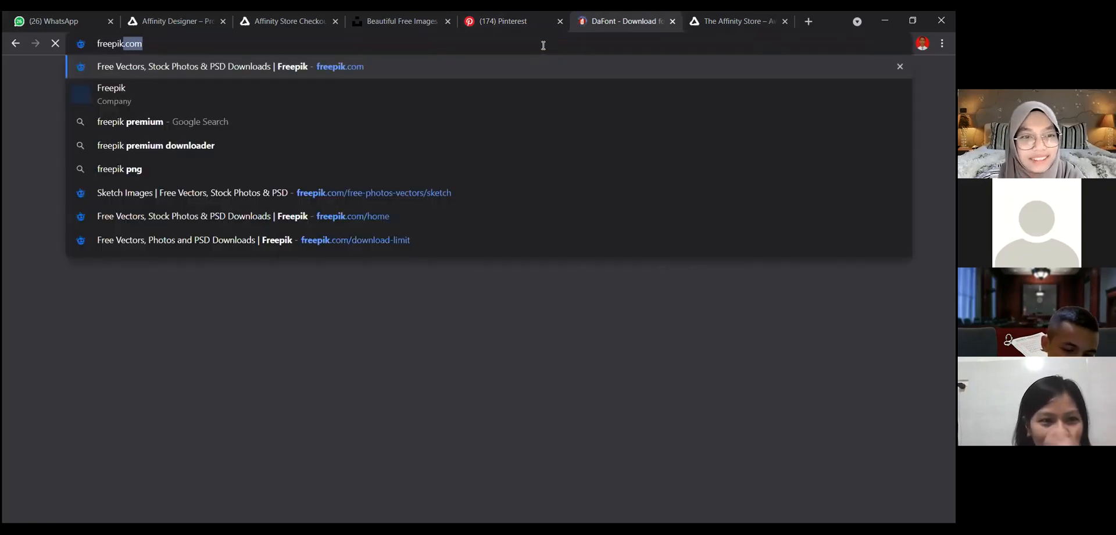
{"action": "key", "text": "Return"}
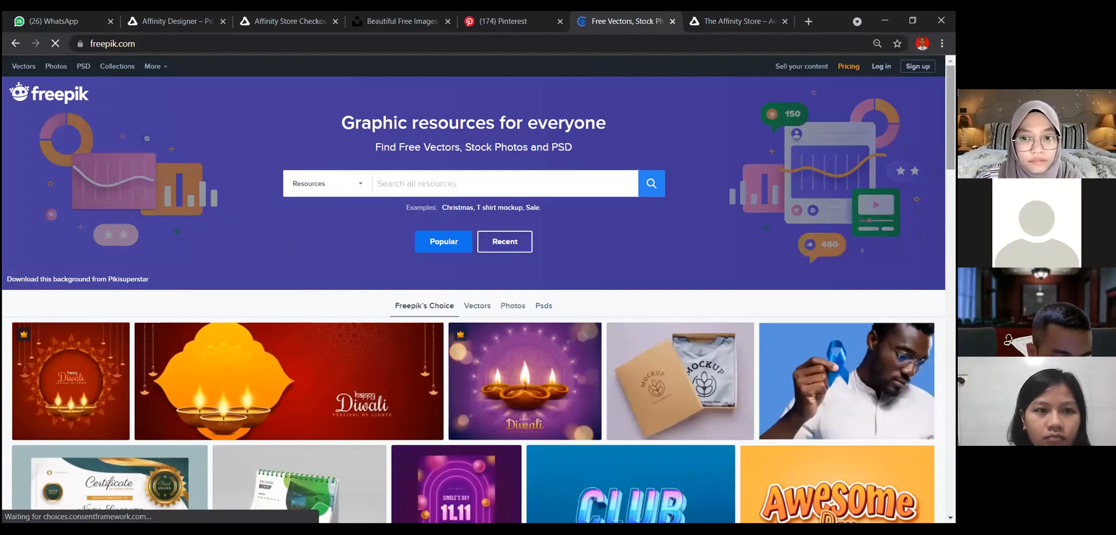
- Examine the featured vectors, mockups and text effects on the Freepik home page for usable graphic resources
{"action": "scroll", "coordinate": [474, 291], "scroll_direction": "down", "scroll_amount": 3}
{"action": "scroll", "coordinate": [474, 291], "scroll_direction": "down", "scroll_amount": 2}
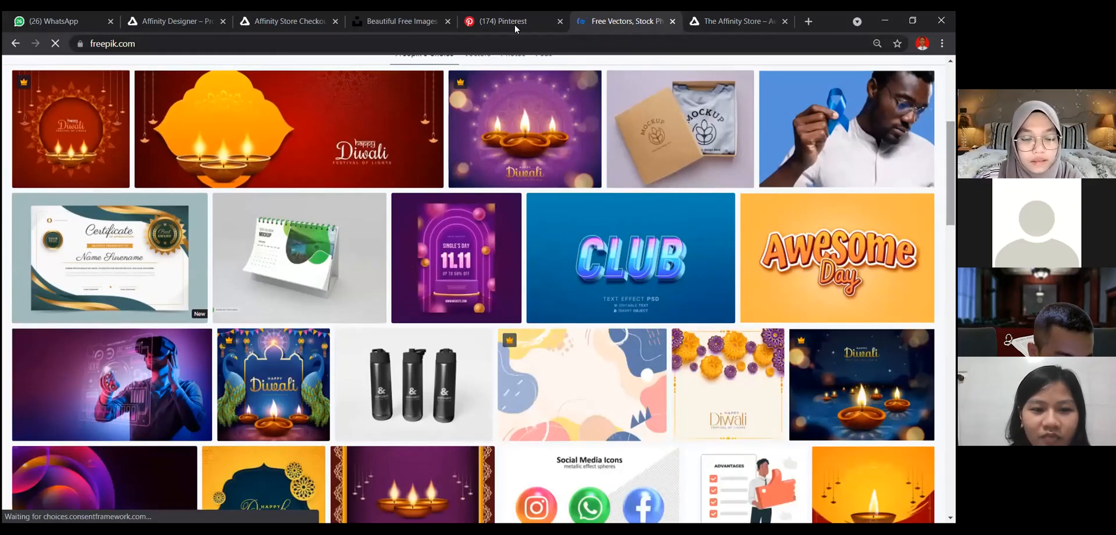
{"action": "scroll", "coordinate": [474, 291], "scroll_direction": "up", "scroll_amount": 2}
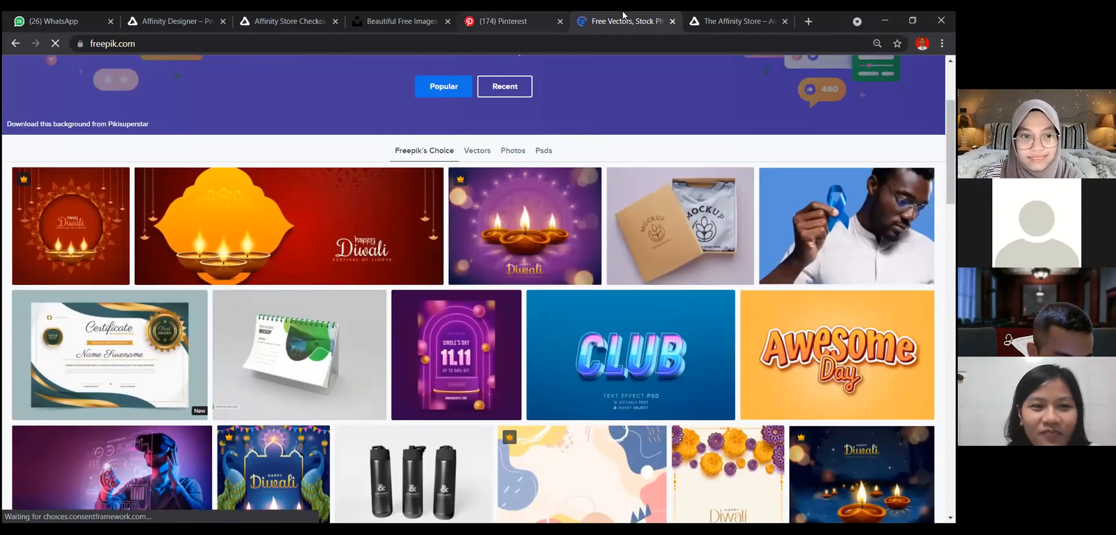
{"action": "key", "text": "ctrl+shift+Tab"}
{"action": "left_click", "coordinate": [625, 16]}
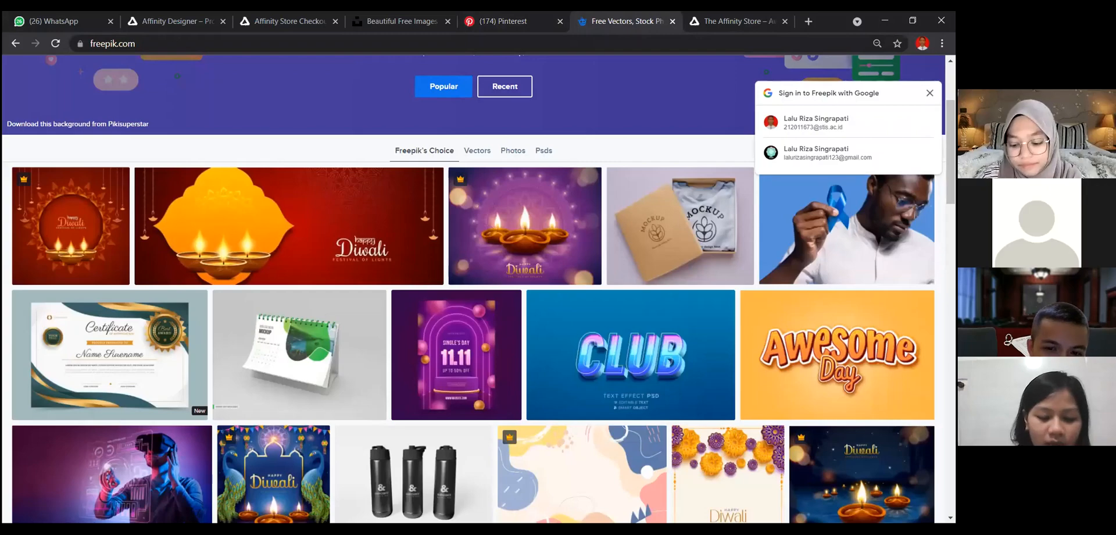
{"action": "scroll", "coordinate": [908, 61], "scroll_direction": "up", "scroll_amount": 1}
{"action": "scroll", "coordinate": [907, 61], "scroll_direction": "up", "scroll_amount": 2}
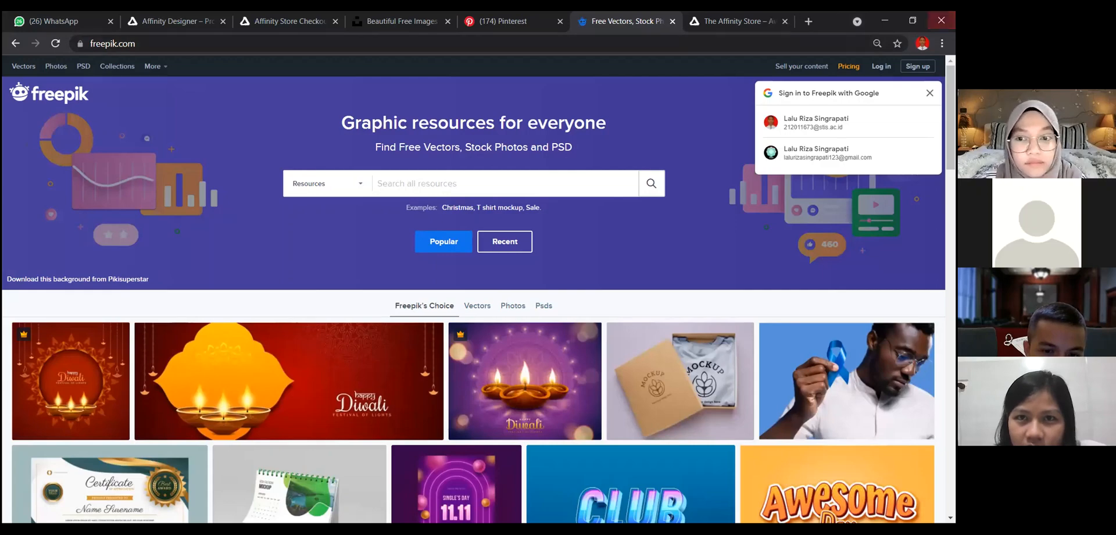
{"action": "scroll", "coordinate": [474, 290], "scroll_direction": "down", "scroll_amount": 8}
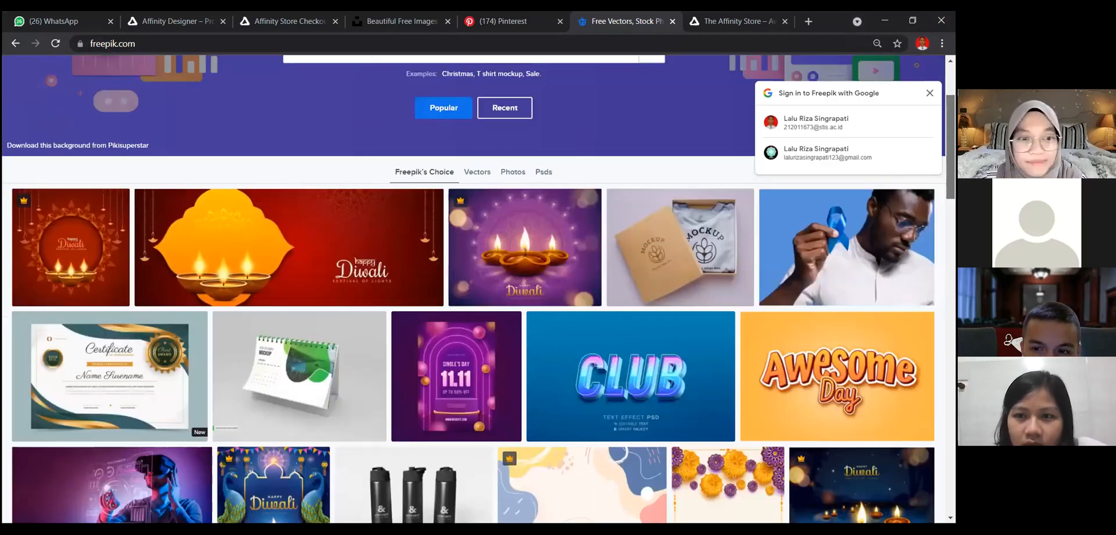
{"action": "scroll", "coordinate": [474, 291], "scroll_direction": "down", "scroll_amount": 5}
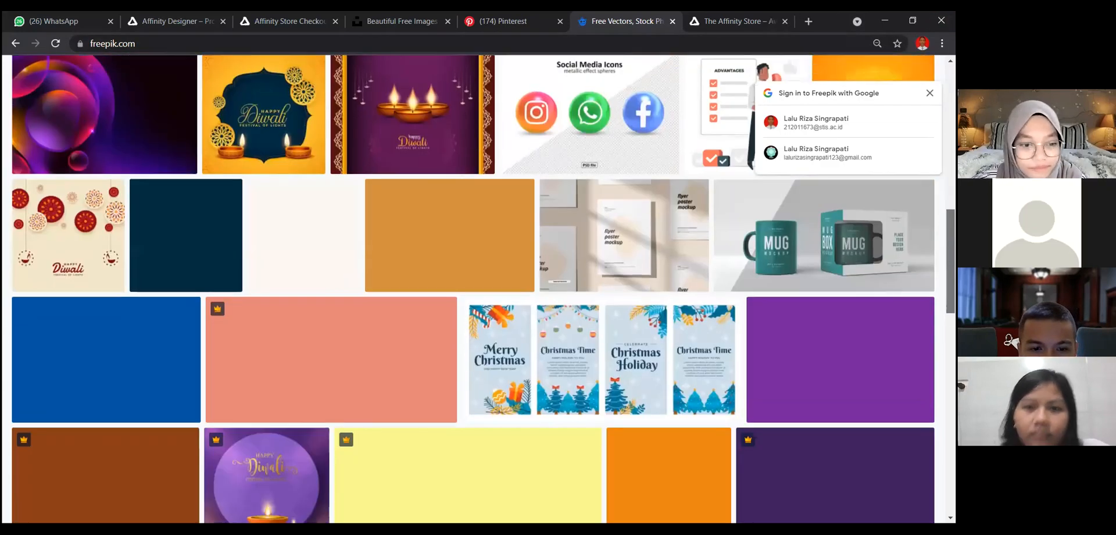
{"action": "scroll", "coordinate": [474, 291], "scroll_direction": "down", "scroll_amount": 1}
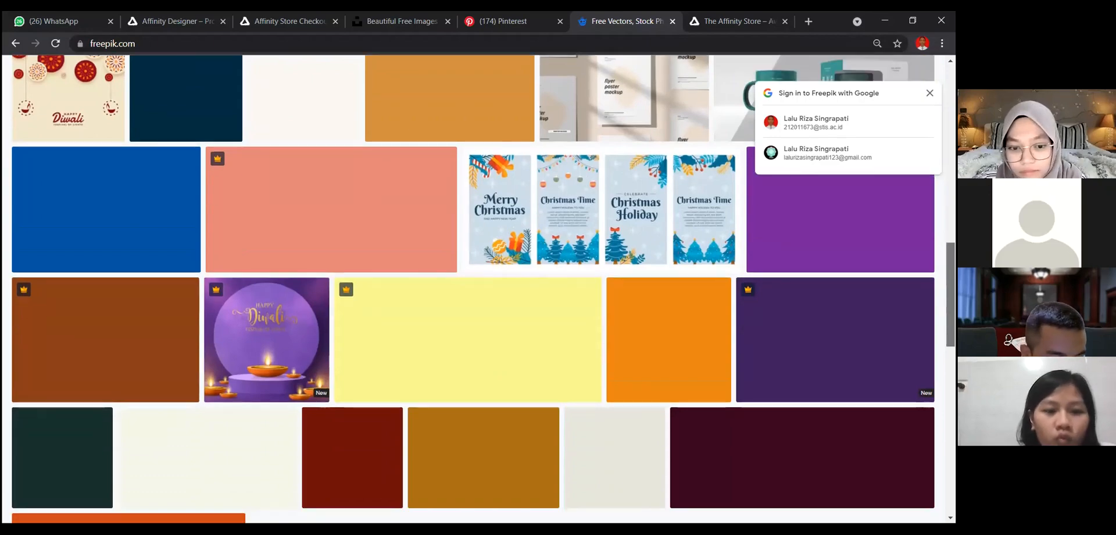
{"action": "scroll", "coordinate": [485, 471], "scroll_direction": "up", "scroll_amount": 7}
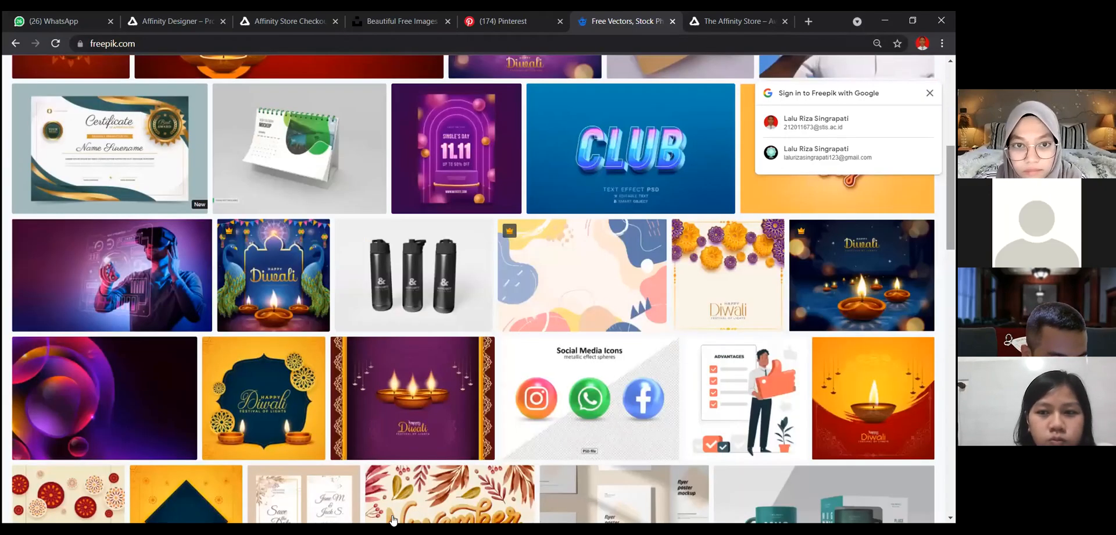
{"action": "scroll", "coordinate": [581, 378], "scroll_direction": "up", "scroll_amount": 2}
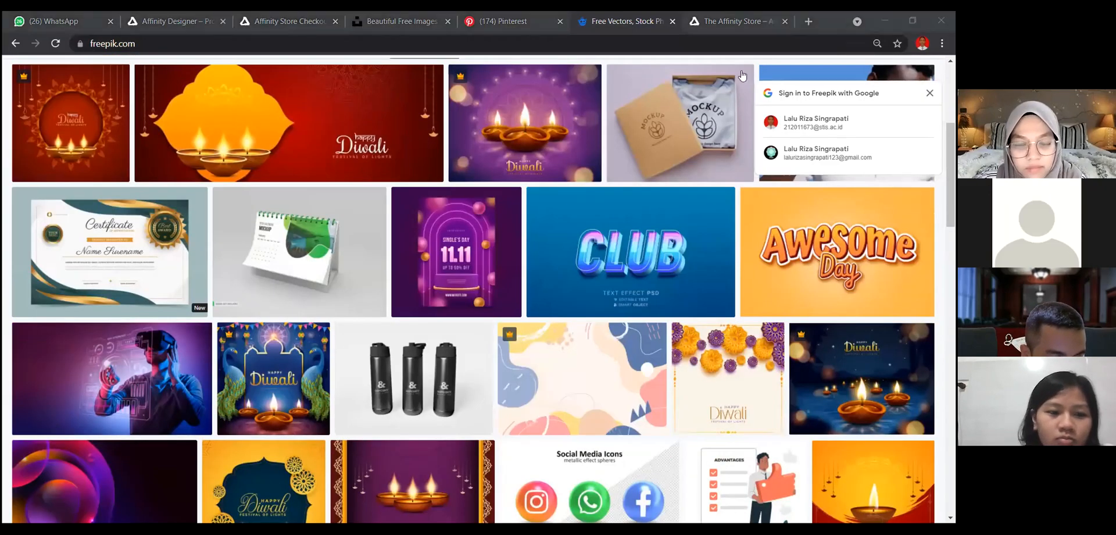
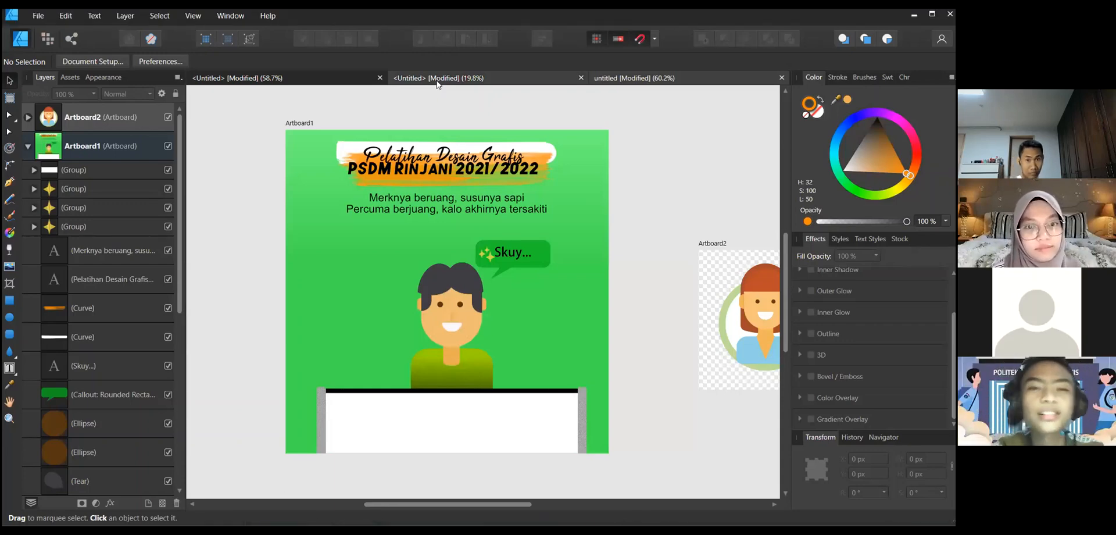
- Switch to the second untitled document and place the kitsune mask image 3500_4_08.jpg on the artboard
{"action": "left_click", "coordinate": [437, 83]}
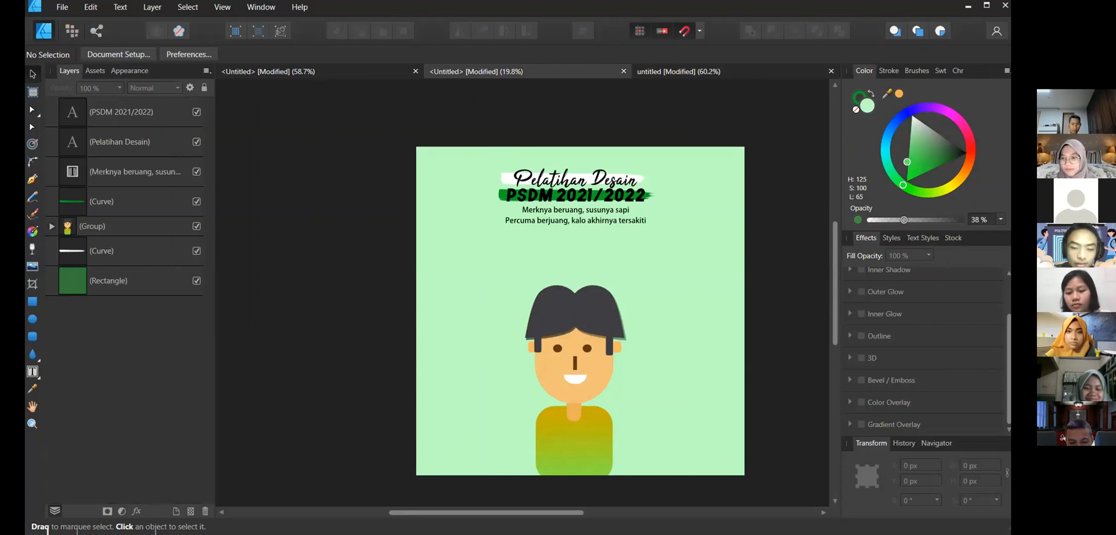
{"action": "left_click", "coordinate": [486, 281]}
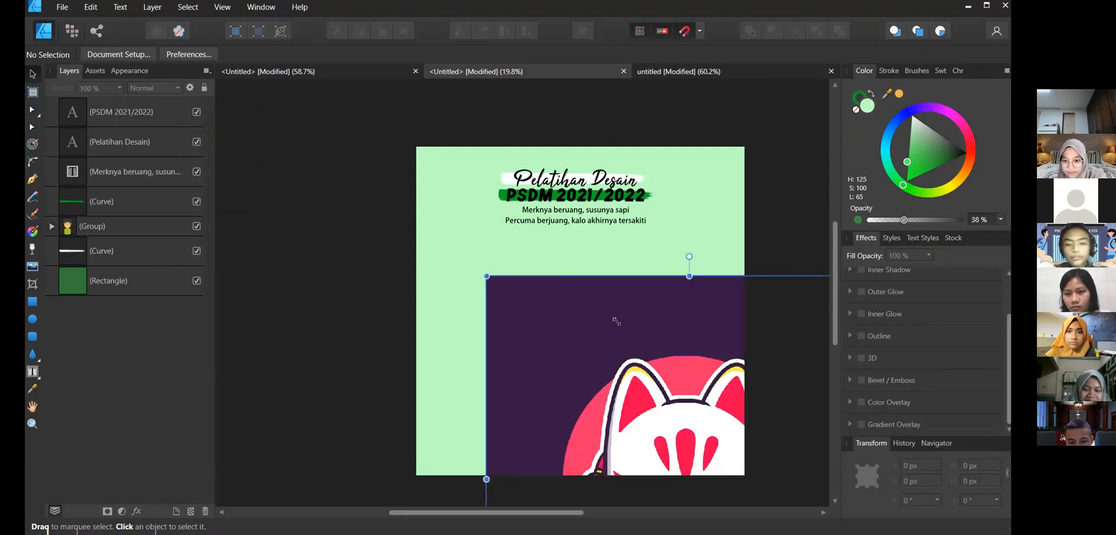
- Shrink the mask image to about 952 px square
{"action": "scroll", "coordinate": [680, 305], "scroll_direction": "down", "scroll_amount": 2}
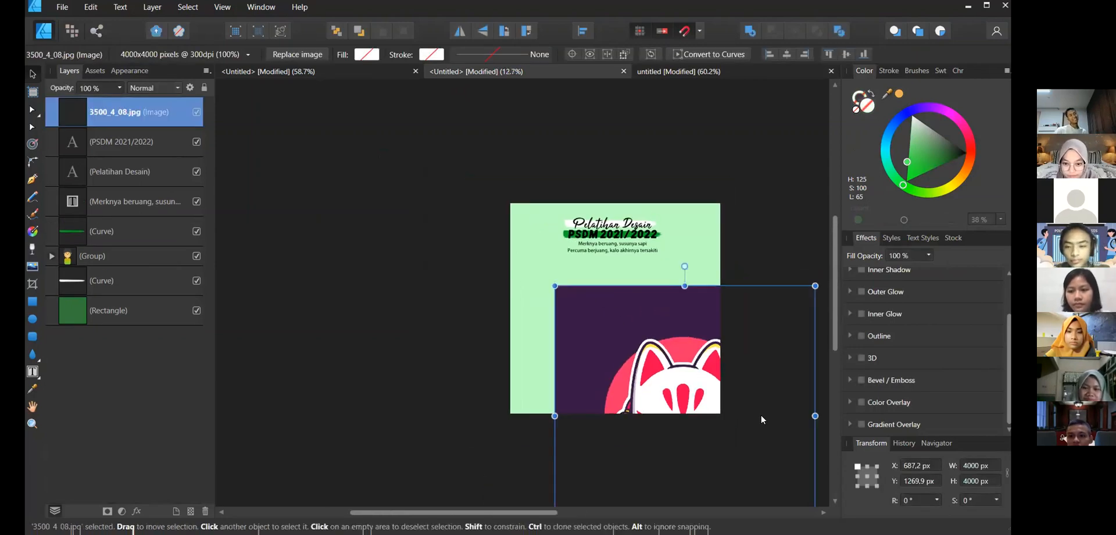
{"action": "scroll", "coordinate": [761, 414], "scroll_direction": "down", "scroll_amount": 2}
{"action": "left_click_drag", "start_coordinate": [721, 415], "coordinate": [695, 377]}
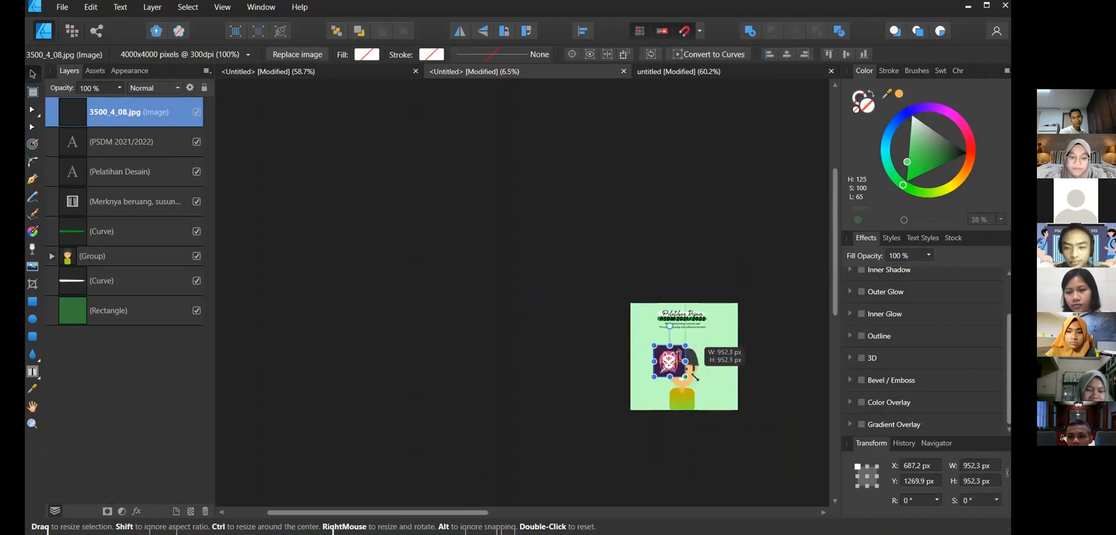
- Move the mask image toward the artboard's upper-left area beside the text
{"action": "scroll", "coordinate": [677, 362], "scroll_direction": "up", "scroll_amount": 5}
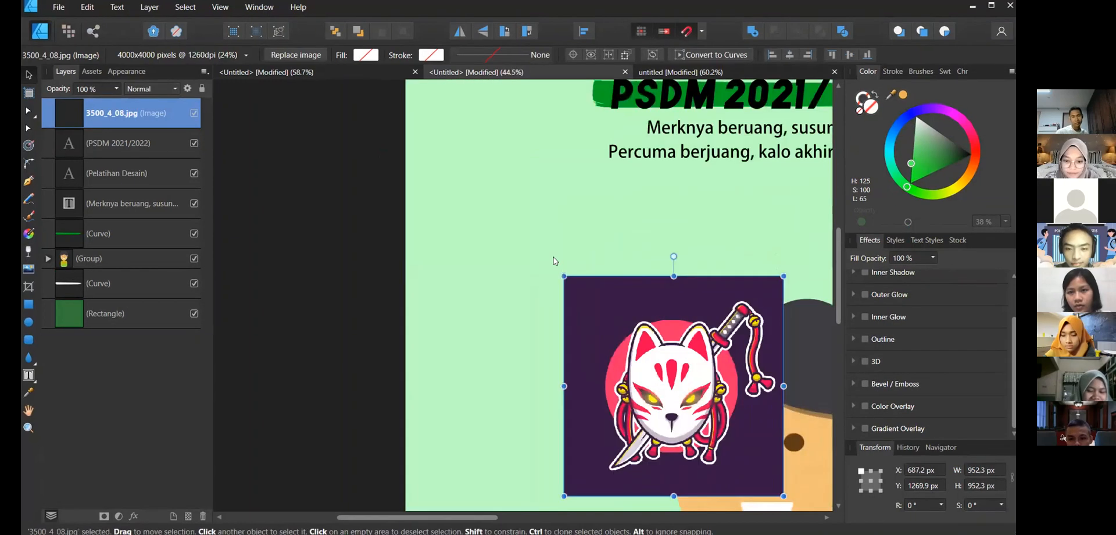
{"action": "left_click_drag", "start_coordinate": [622, 261], "coordinate": [587, 251]}
{"action": "left_click", "coordinate": [692, 234]}
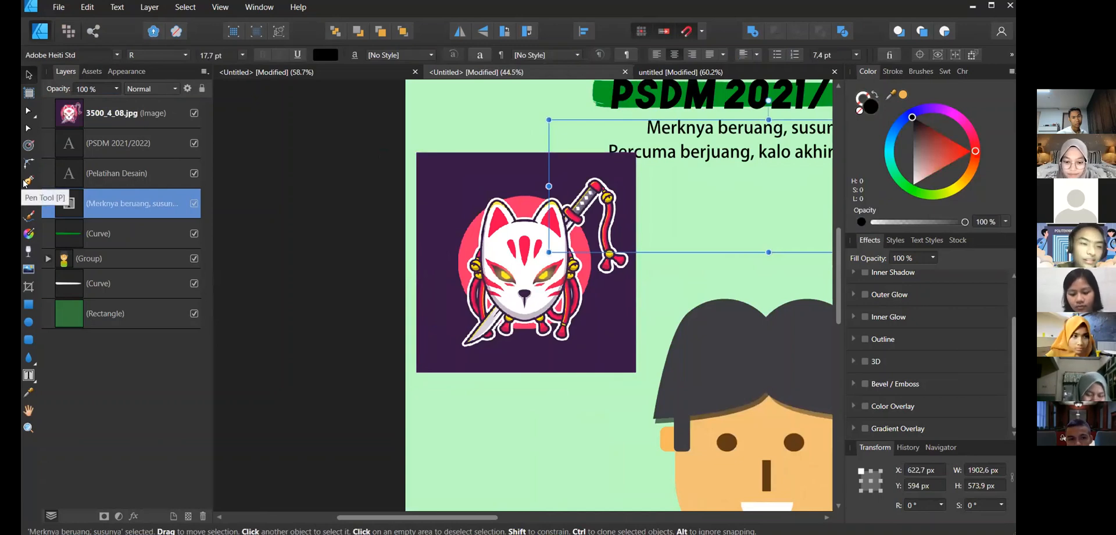
- Draw a first Pen curve from the mask's left edge and undo it
{"action": "key", "text": "p"}
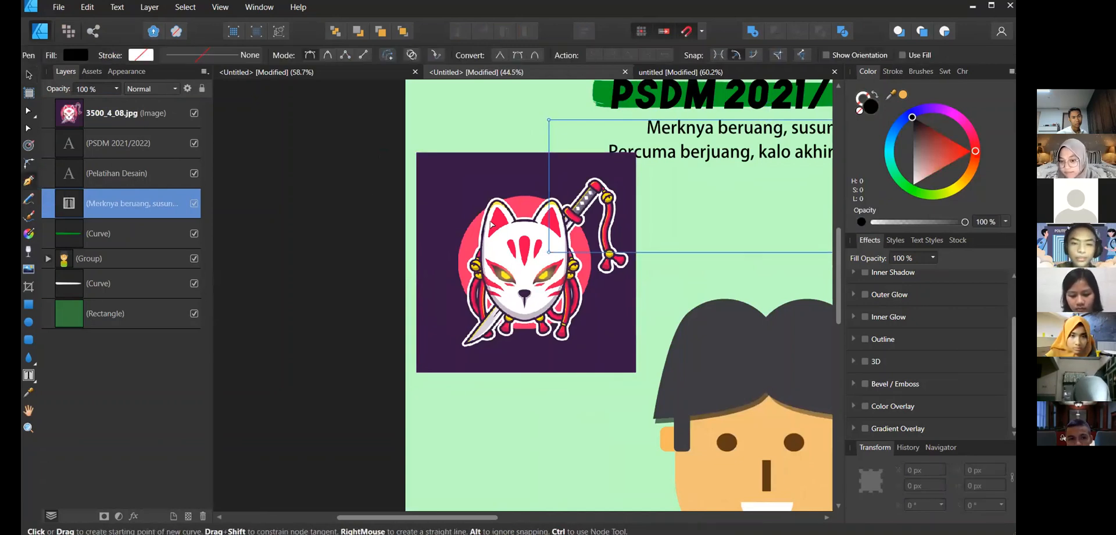
{"action": "scroll", "coordinate": [485, 237], "scroll_direction": "up", "scroll_amount": 4}
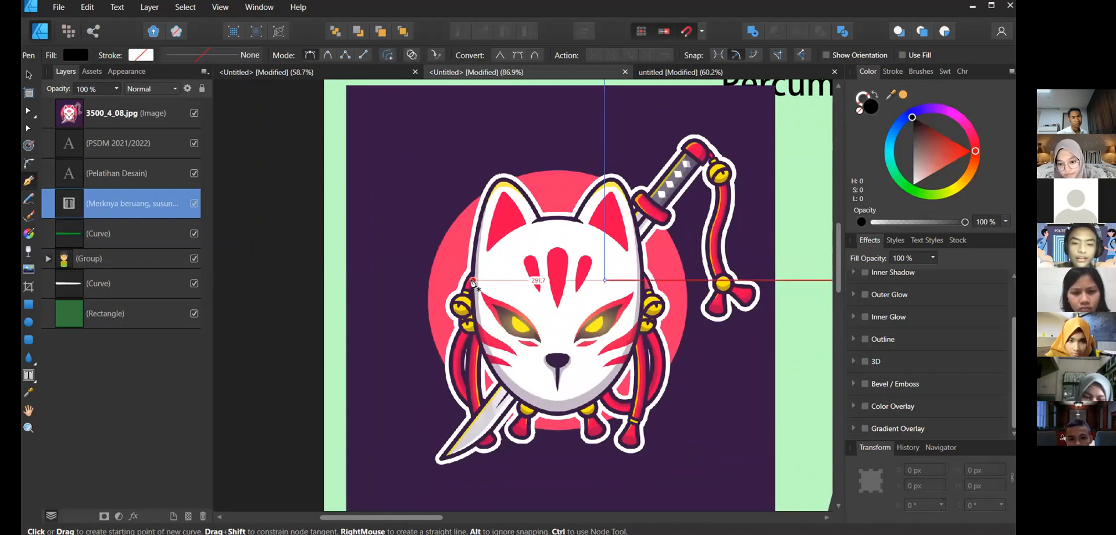
{"action": "left_click", "coordinate": [473, 280]}
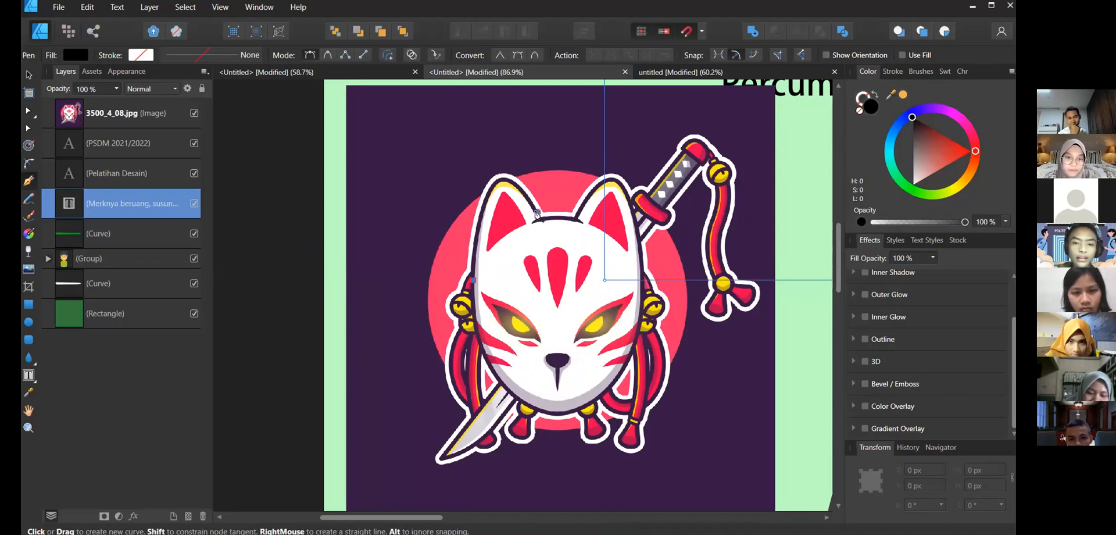
{"action": "left_click_drag", "start_coordinate": [599, 315], "coordinate": [602, 319]}
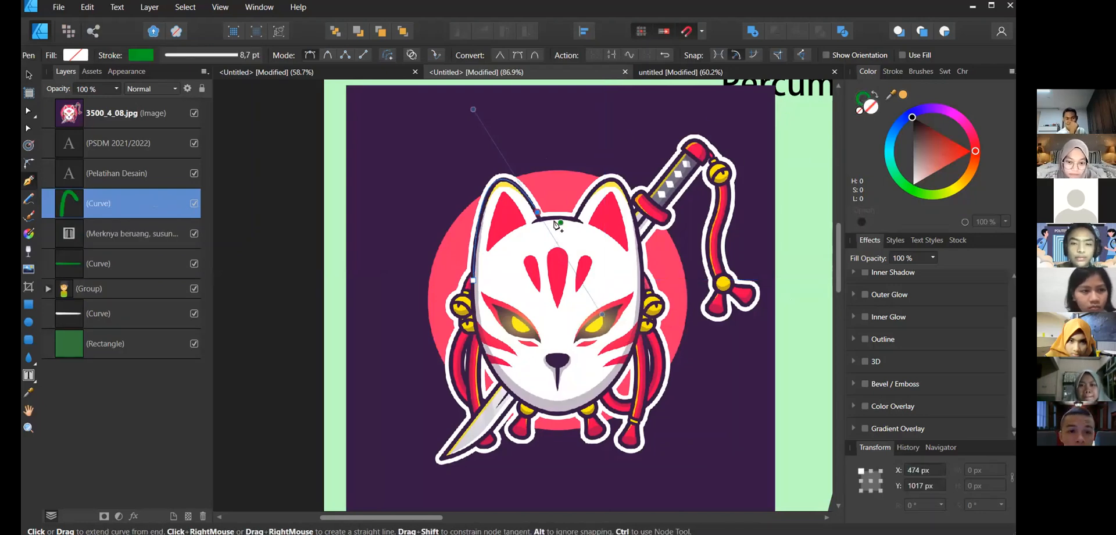
{"action": "key", "text": "ctrl+z"}
{"action": "key", "text": "ctrl+z"}
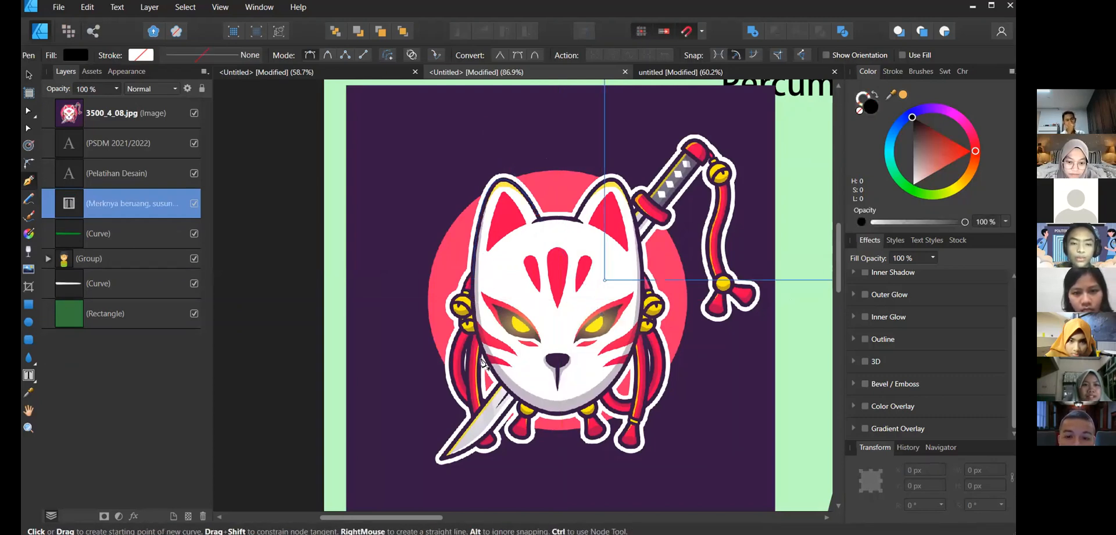
- Start a Pen path on the mask's left outline and curve it over the left ear's tip
{"action": "left_click", "coordinate": [477, 328]}
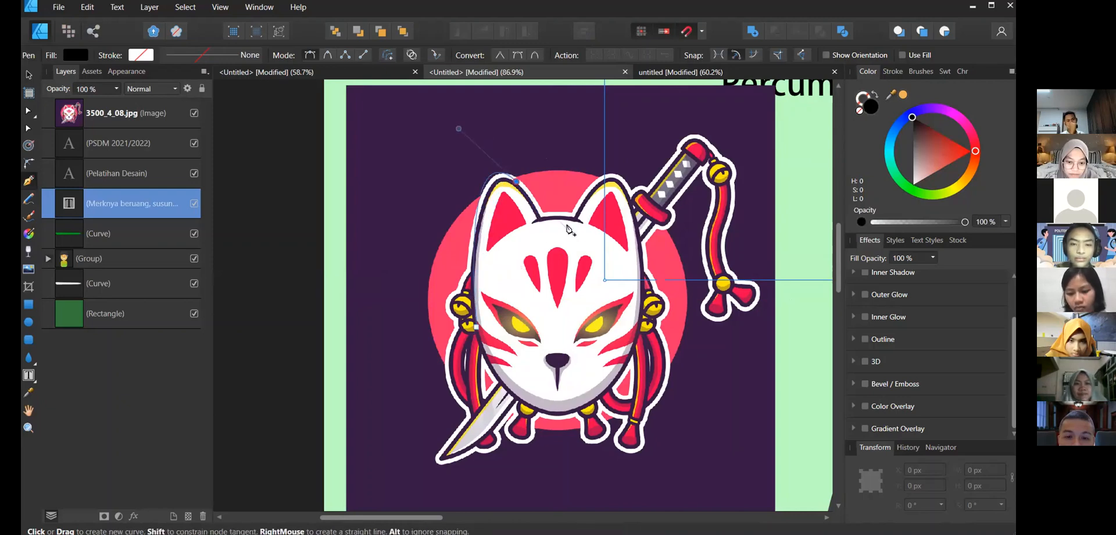
{"action": "left_click_drag", "start_coordinate": [516, 182], "coordinate": [556, 226]}
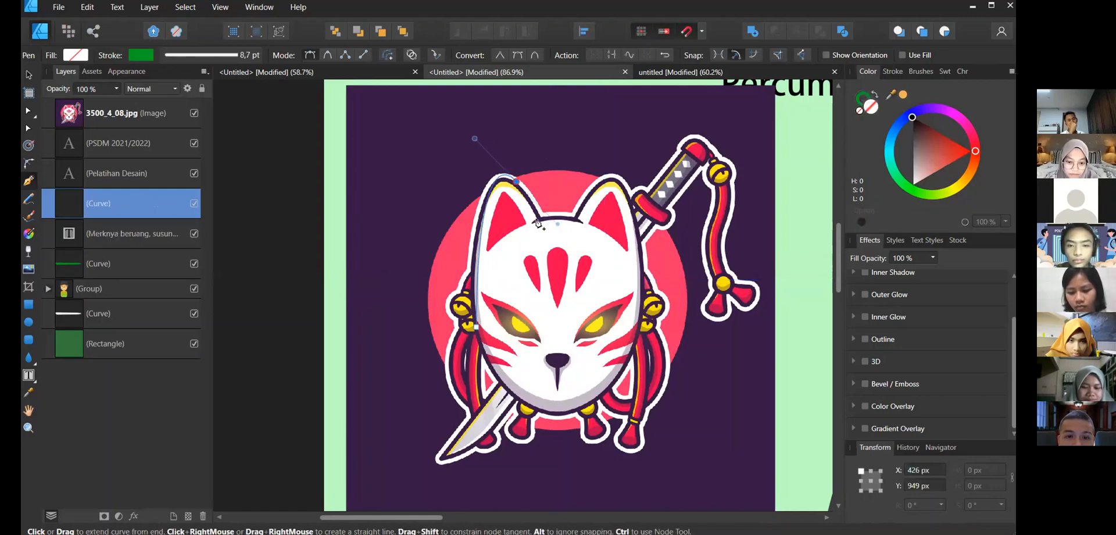
{"action": "left_click", "coordinate": [540, 221]}
{"action": "key", "text": "ctrl+z"}
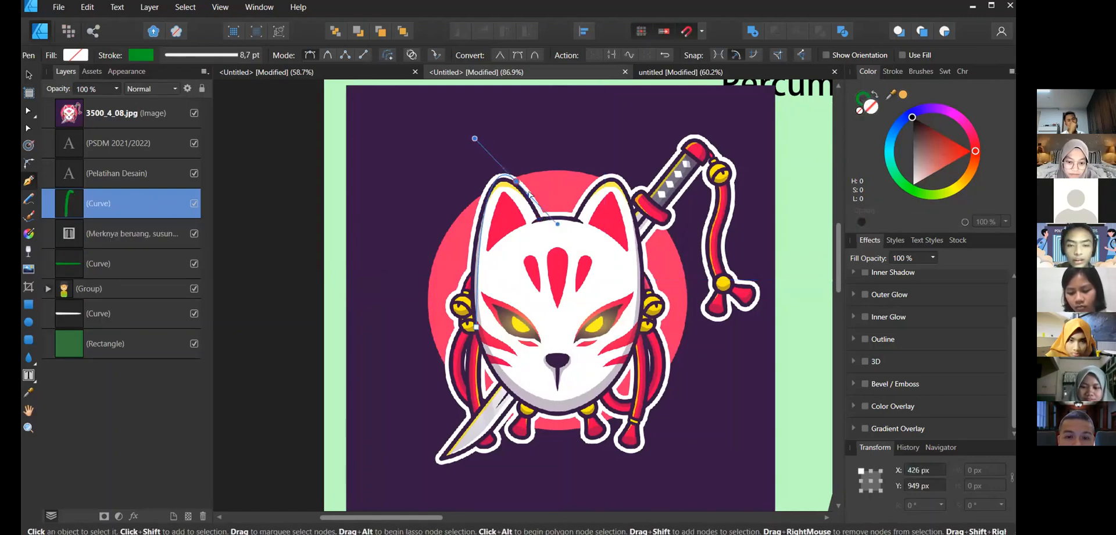
- Add a path node at the left ear's inner base, then undo it
{"action": "scroll", "coordinate": [523, 192], "scroll_direction": "down", "scroll_amount": 1}
{"action": "scroll", "coordinate": [523, 191], "scroll_direction": "up", "scroll_amount": 1}
{"action": "scroll", "coordinate": [524, 195], "scroll_direction": "down", "scroll_amount": 1}
{"action": "scroll", "coordinate": [524, 194], "scroll_direction": "up", "scroll_amount": 3}
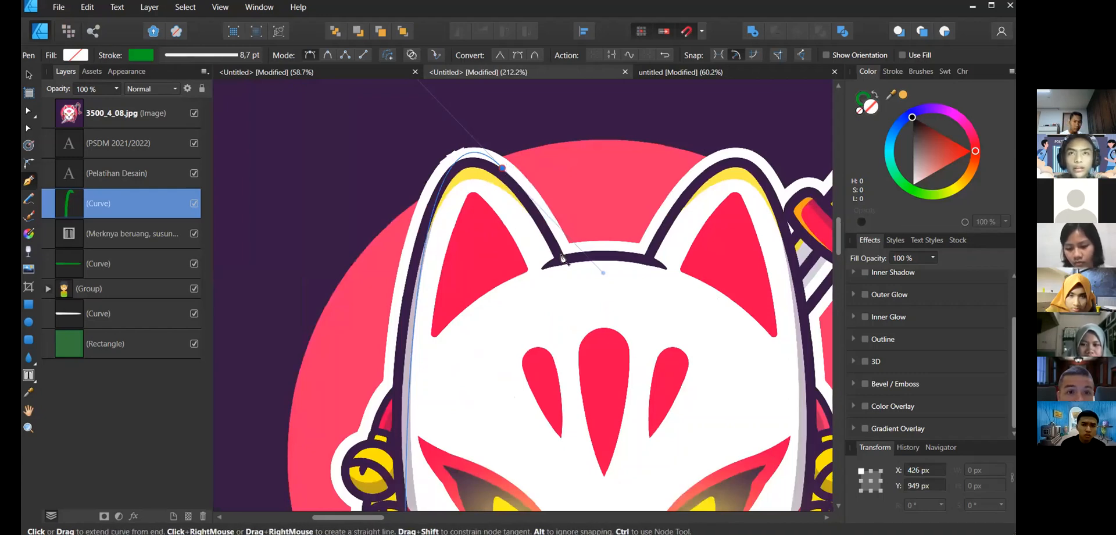
{"action": "left_click", "coordinate": [564, 255]}
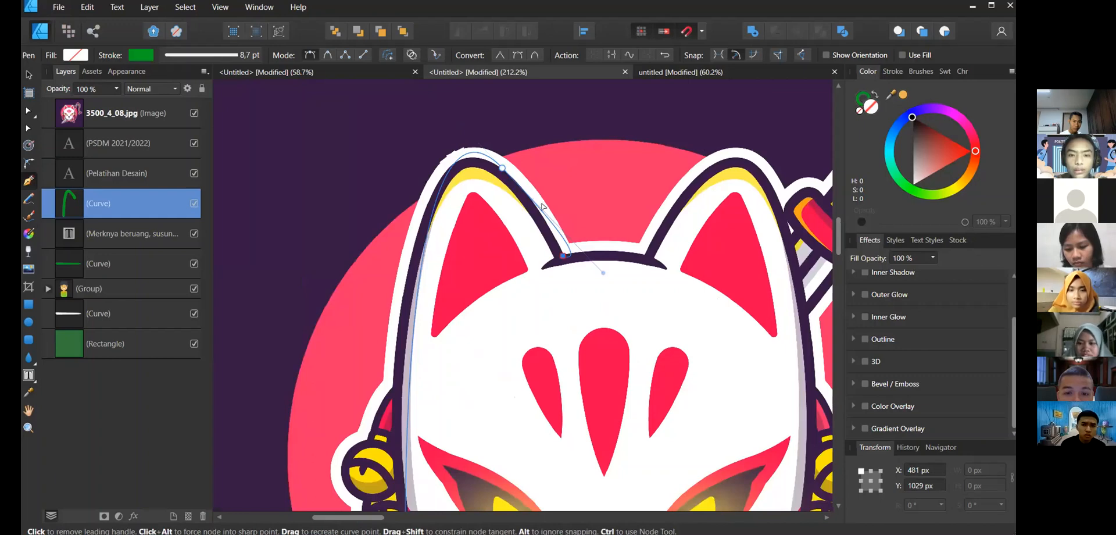
{"action": "scroll", "coordinate": [542, 207], "scroll_direction": "up", "scroll_amount": 4}
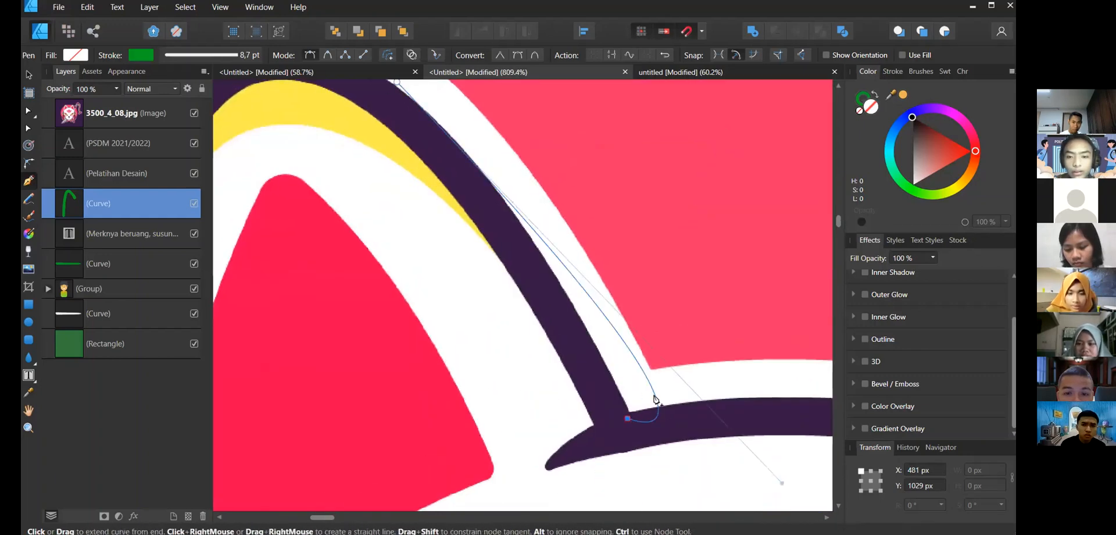
{"action": "scroll", "coordinate": [643, 418], "scroll_direction": "down", "scroll_amount": 2}
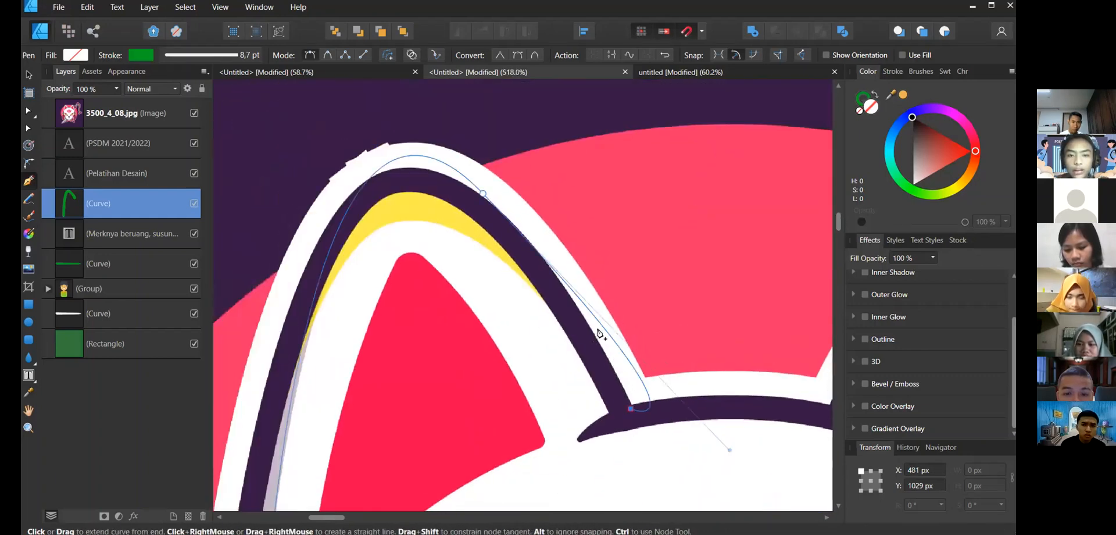
{"action": "key", "text": "ctrl+z"}
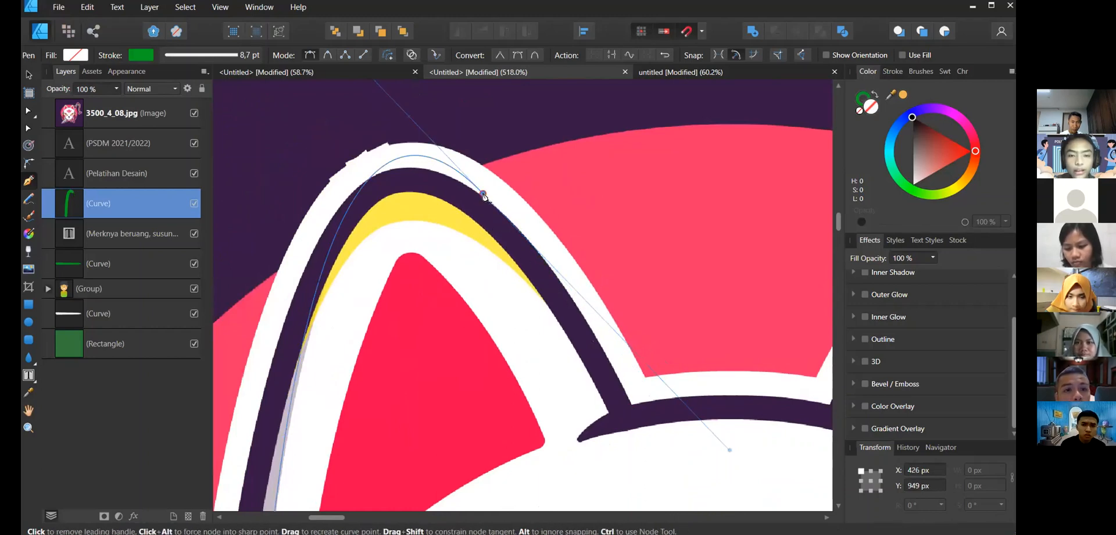
- Extend the path down to the left ear's inner base and along the forehead to the right ear's base
{"action": "left_click", "coordinate": [484, 194]}
{"action": "left_click", "coordinate": [621, 404]}
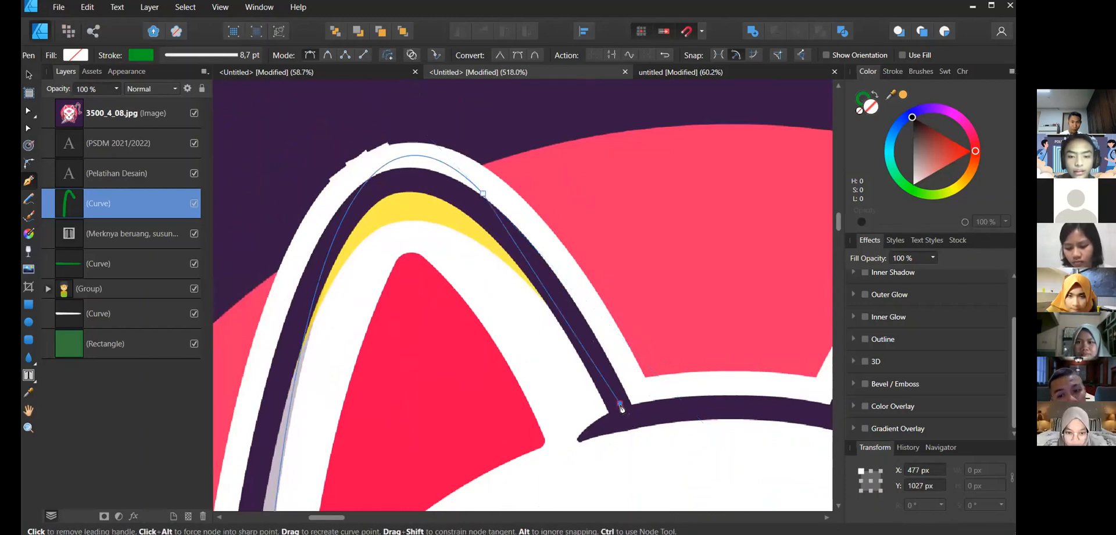
{"action": "scroll", "coordinate": [623, 406], "scroll_direction": "up", "scroll_amount": 1}
{"action": "scroll", "coordinate": [548, 301], "scroll_direction": "down", "scroll_amount": 2}
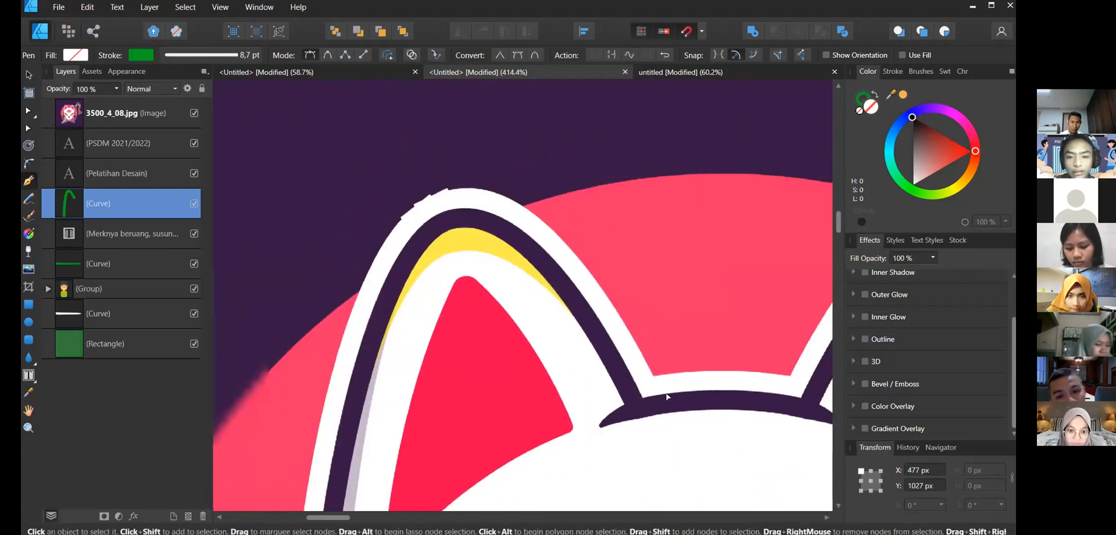
{"action": "scroll", "coordinate": [716, 427], "scroll_direction": "down", "scroll_amount": 1}
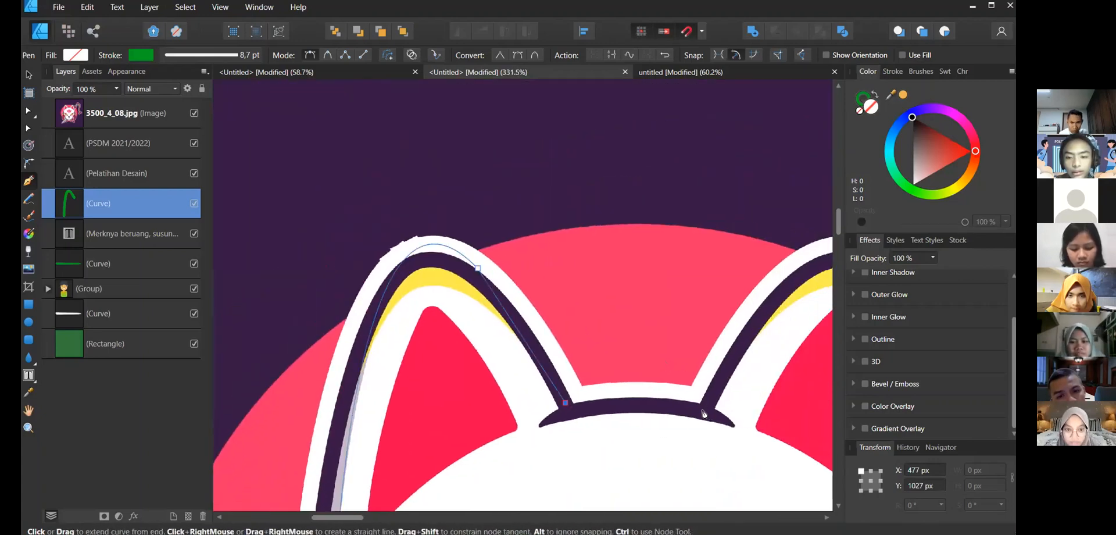
{"action": "left_click_drag", "start_coordinate": [705, 411], "coordinate": [744, 446]}
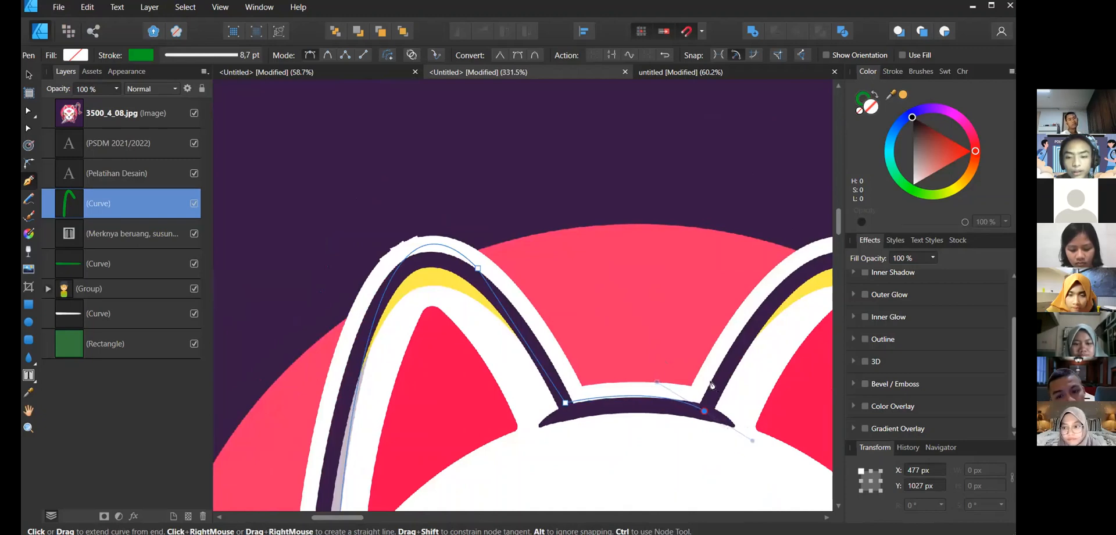
- Try placing the next path node along the right ear's outer edge, undoing each attempt
{"action": "scroll", "coordinate": [629, 350], "scroll_direction": "down", "scroll_amount": 1}
{"action": "scroll", "coordinate": [735, 363], "scroll_direction": "right", "scroll_amount": 3}
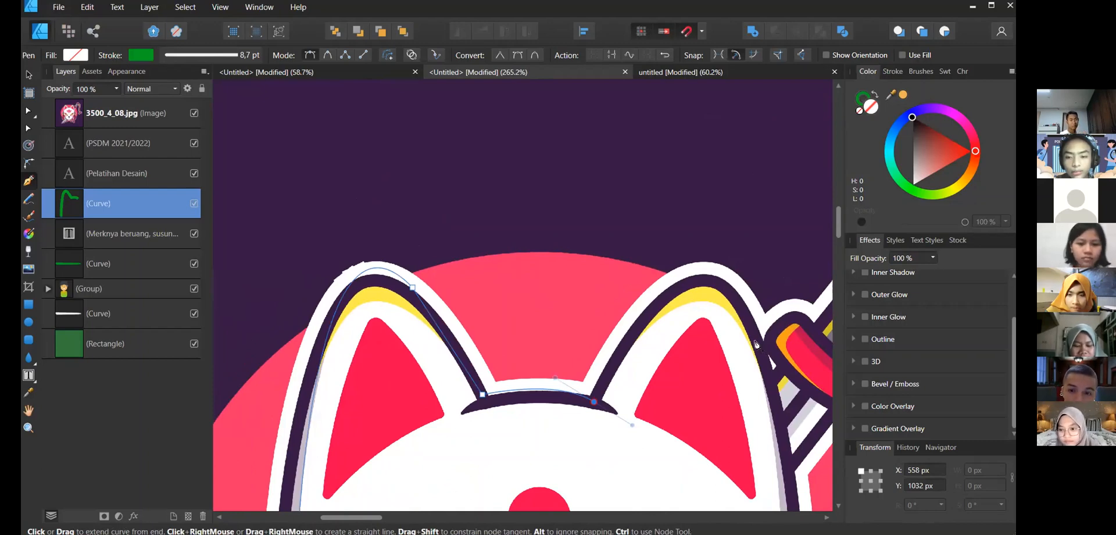
{"action": "left_click_drag", "start_coordinate": [757, 343], "coordinate": [810, 467]}
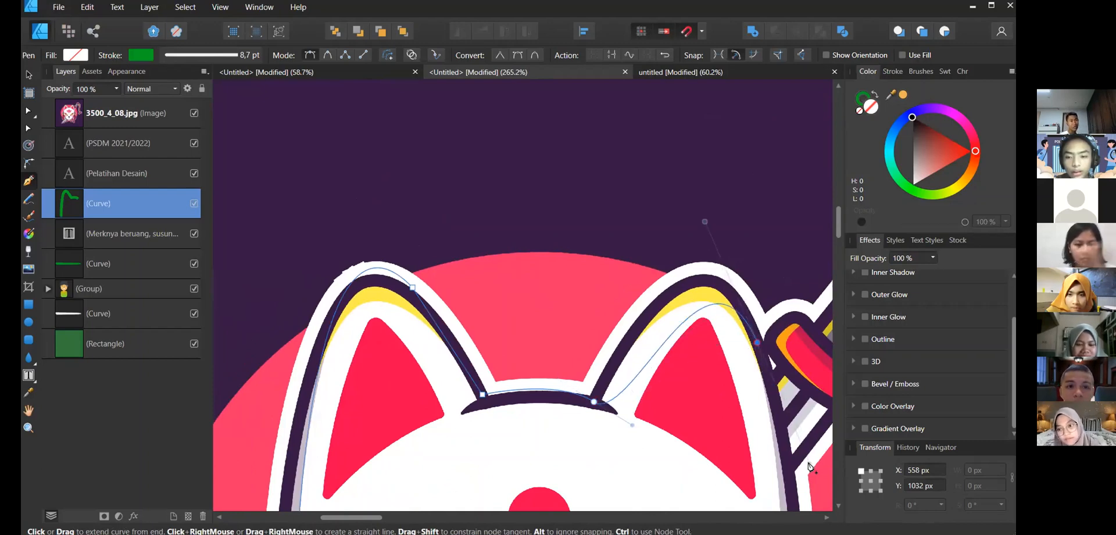
{"action": "key", "text": "ctrl+z"}
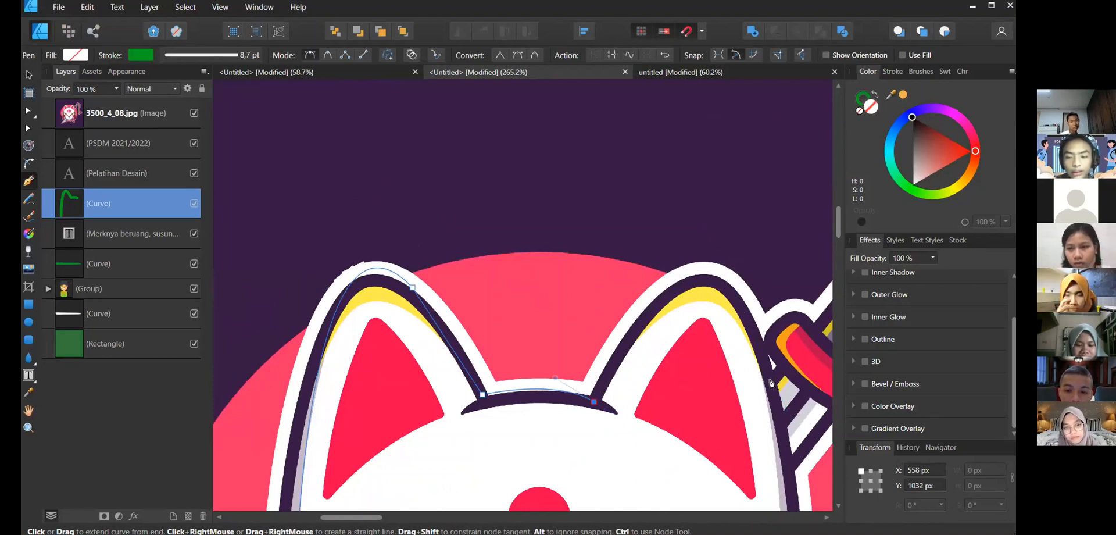
{"action": "scroll", "coordinate": [778, 367], "scroll_direction": "down", "scroll_amount": 3}
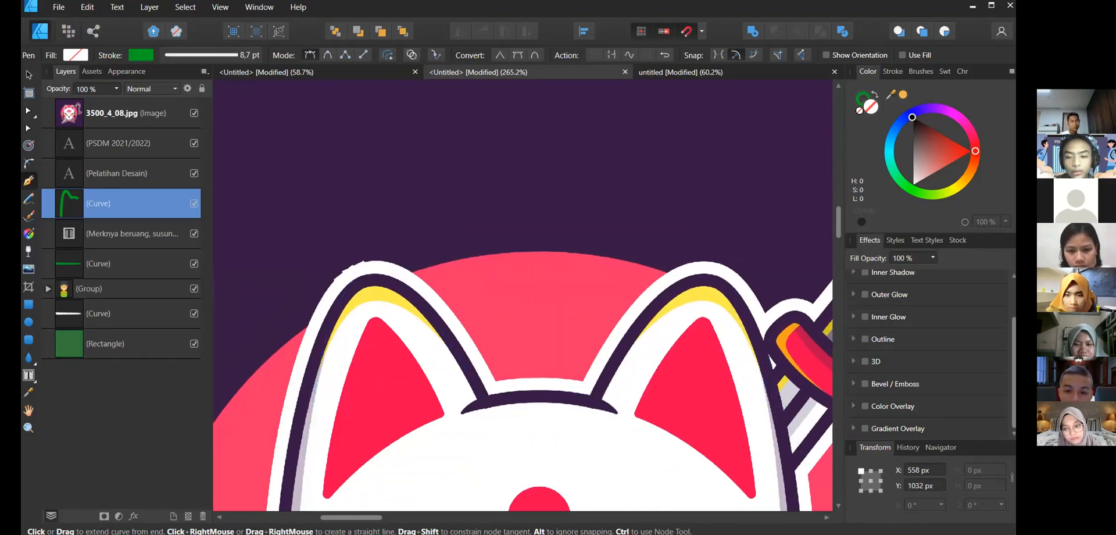
{"action": "left_click_drag", "start_coordinate": [806, 451], "coordinate": [803, 420]}
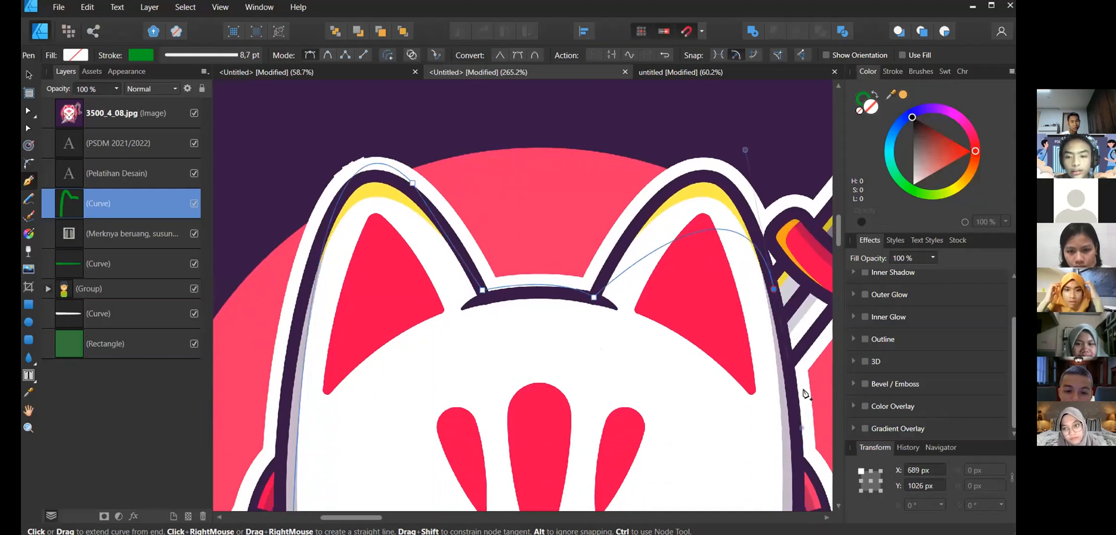
{"action": "key", "text": "ctrl+z"}
{"action": "left_click_drag", "start_coordinate": [780, 315], "coordinate": [770, 442]}
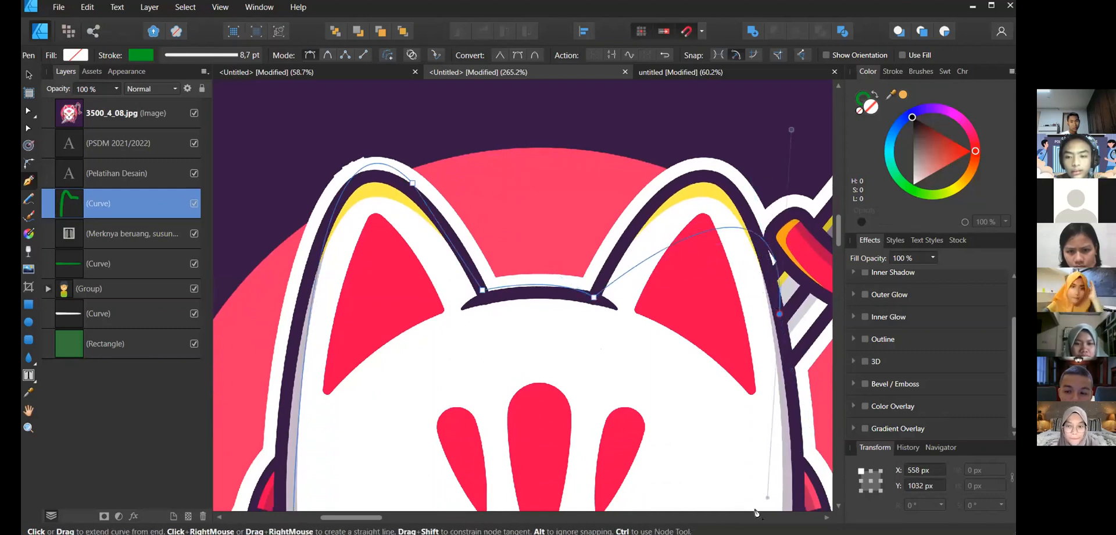
{"action": "scroll", "coordinate": [832, 397], "scroll_direction": "down", "scroll_amount": 2}
{"action": "scroll", "coordinate": [837, 393], "scroll_direction": "right", "scroll_amount": 3}
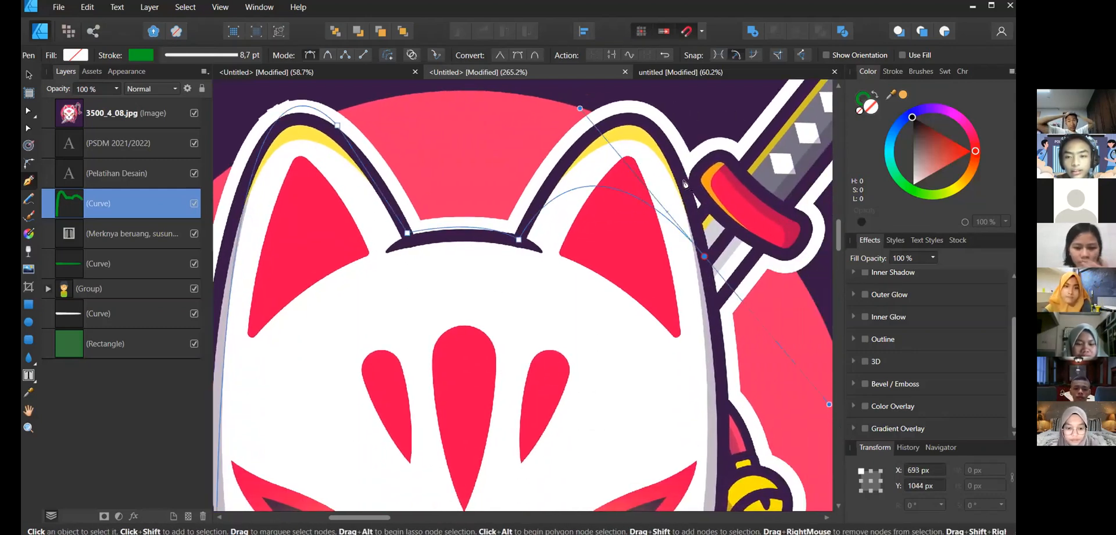
{"action": "key", "text": "ctrl+z"}
- Extend the Pen path along the right ear's outer edge and down the mask's right side
{"action": "left_click_drag", "start_coordinate": [651, 126], "coordinate": [696, 198]}
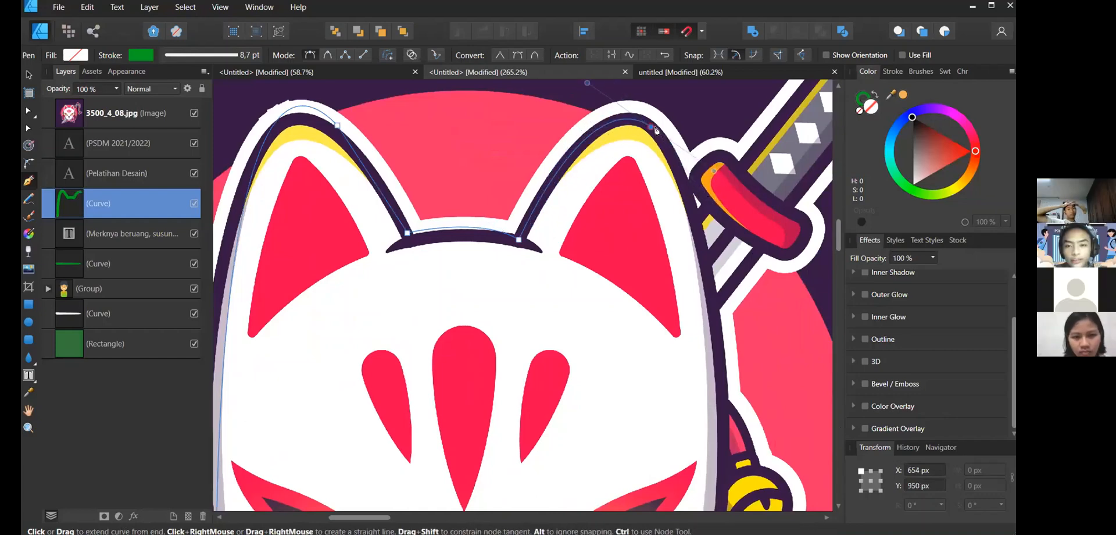
{"action": "left_click", "coordinate": [690, 205]}
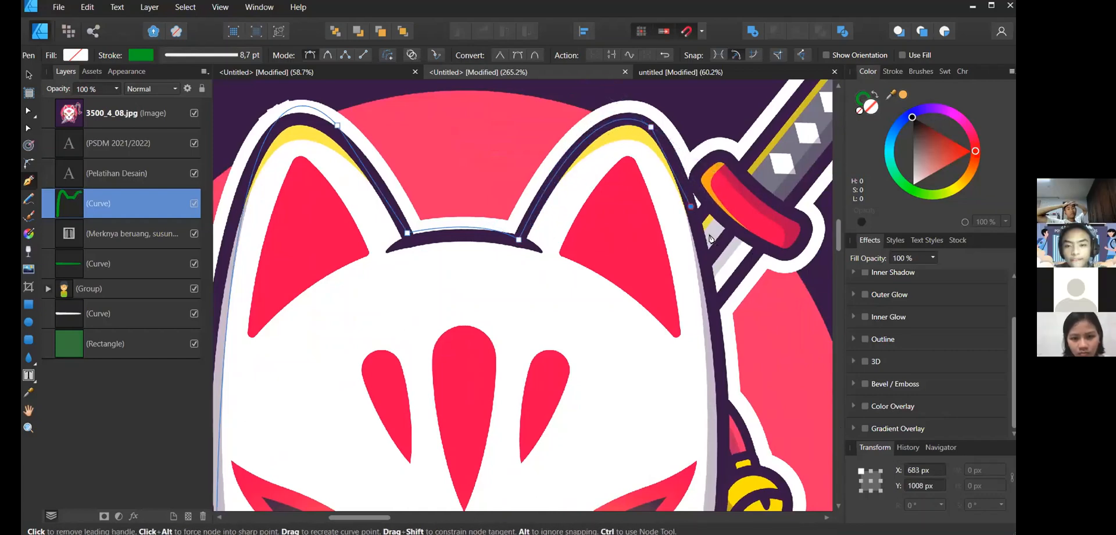
{"action": "scroll", "coordinate": [710, 251], "scroll_direction": "down", "scroll_amount": 3}
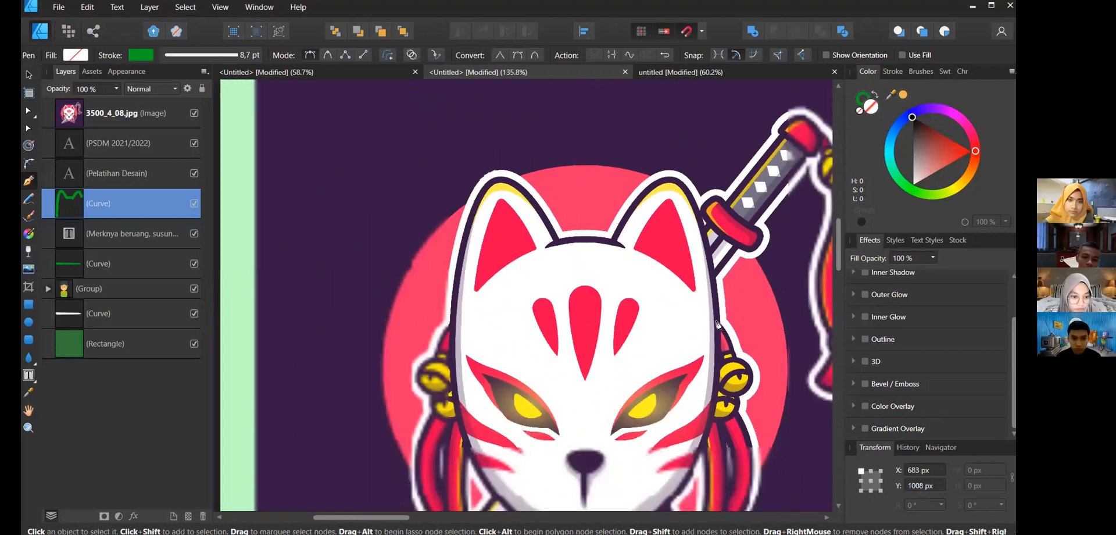
{"action": "left_click", "coordinate": [718, 383]}
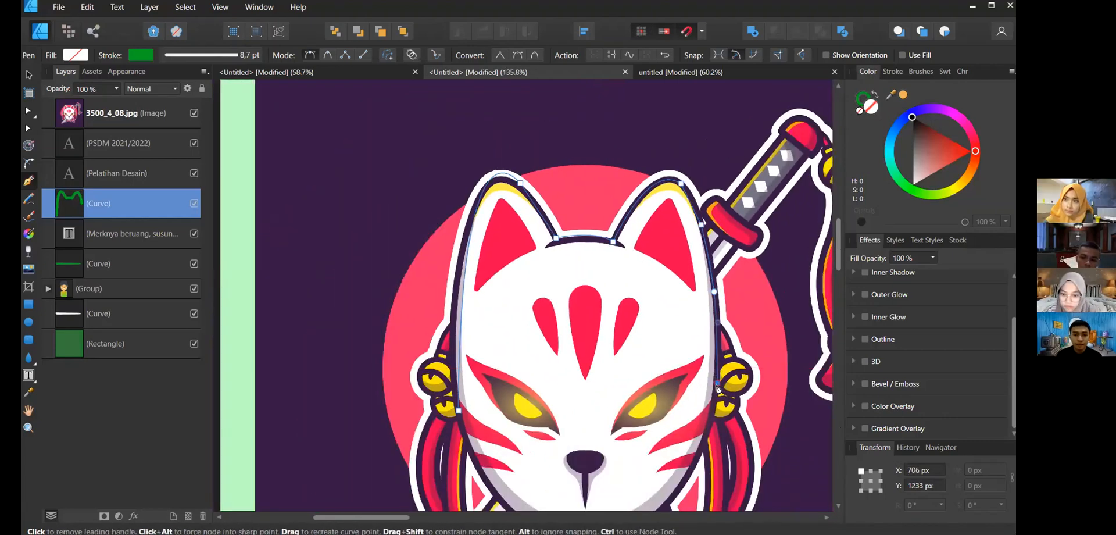
{"action": "scroll", "coordinate": [715, 398], "scroll_direction": "down", "scroll_amount": 3}
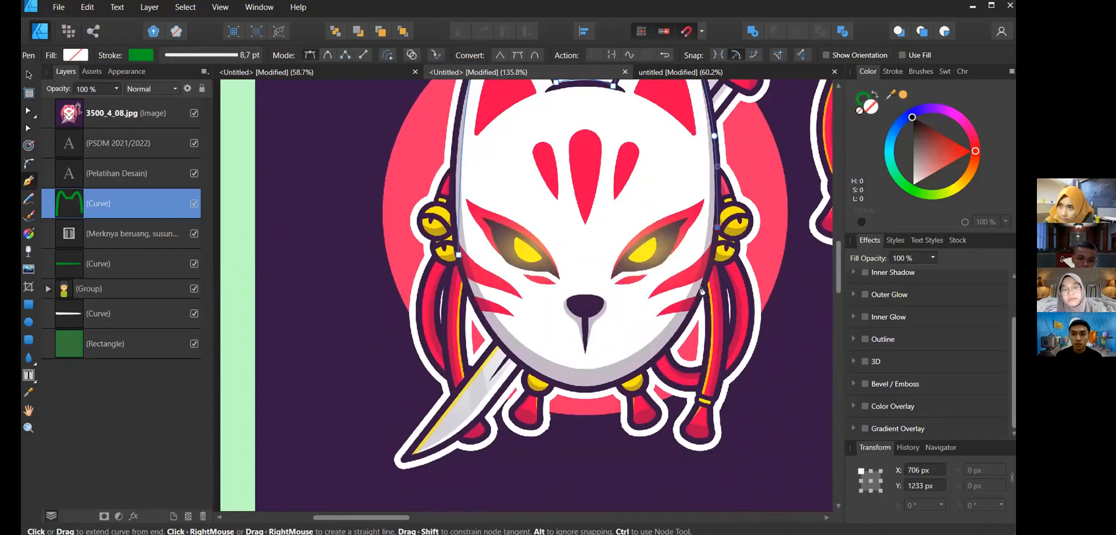
- Continue the path around the mask's chin and up its left side, closing the outline at the left cheek
{"action": "left_click", "coordinate": [690, 318]}
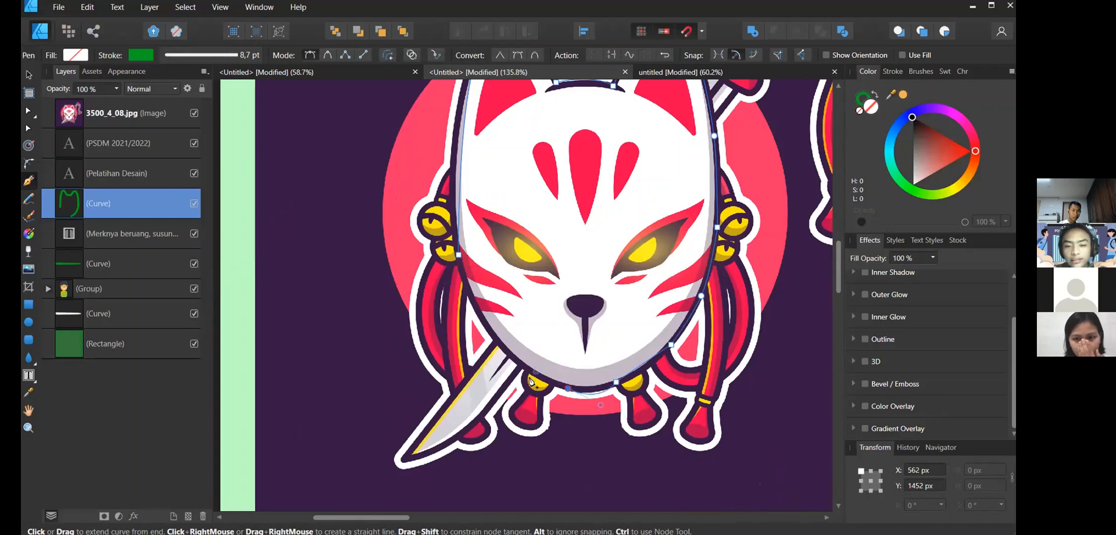
{"action": "left_click", "coordinate": [516, 365]}
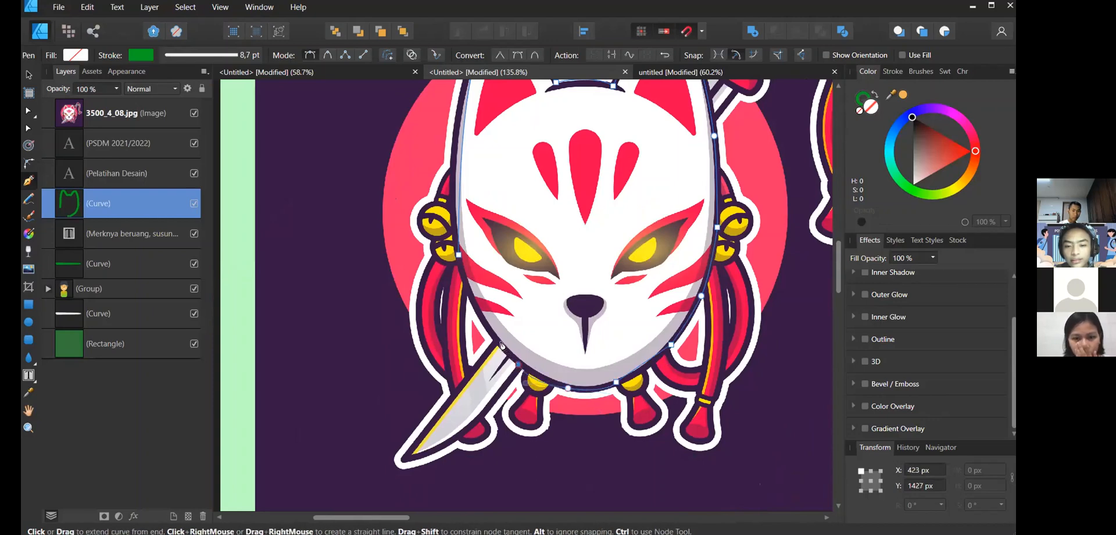
{"action": "left_click", "coordinate": [489, 332]}
{"action": "key", "text": "ctrl+z"}
{"action": "key", "text": "ctrl+z"}
{"action": "key", "text": "ctrl+z"}
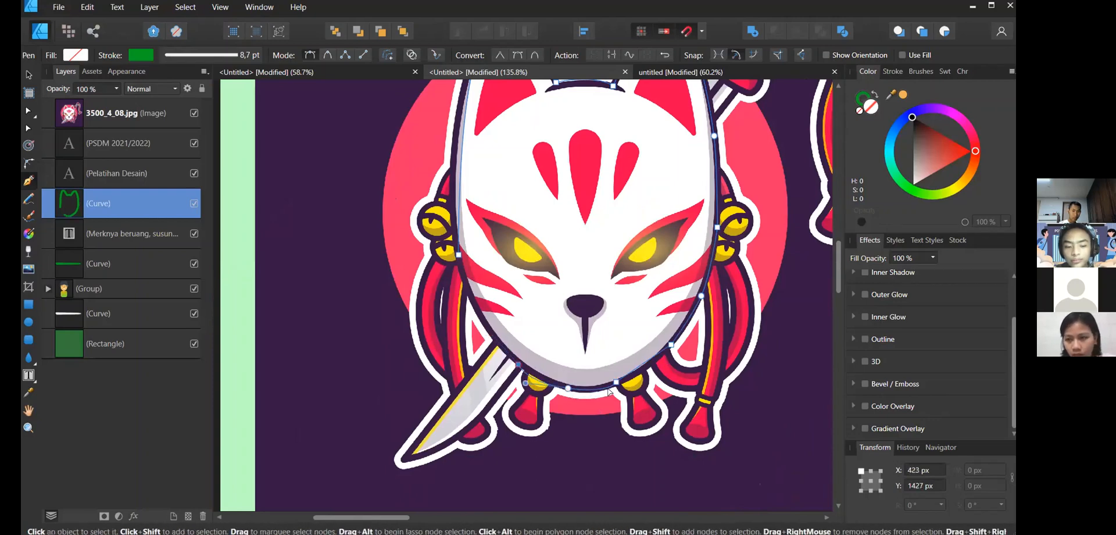
{"action": "left_click_drag", "start_coordinate": [547, 382], "coordinate": [481, 314]}
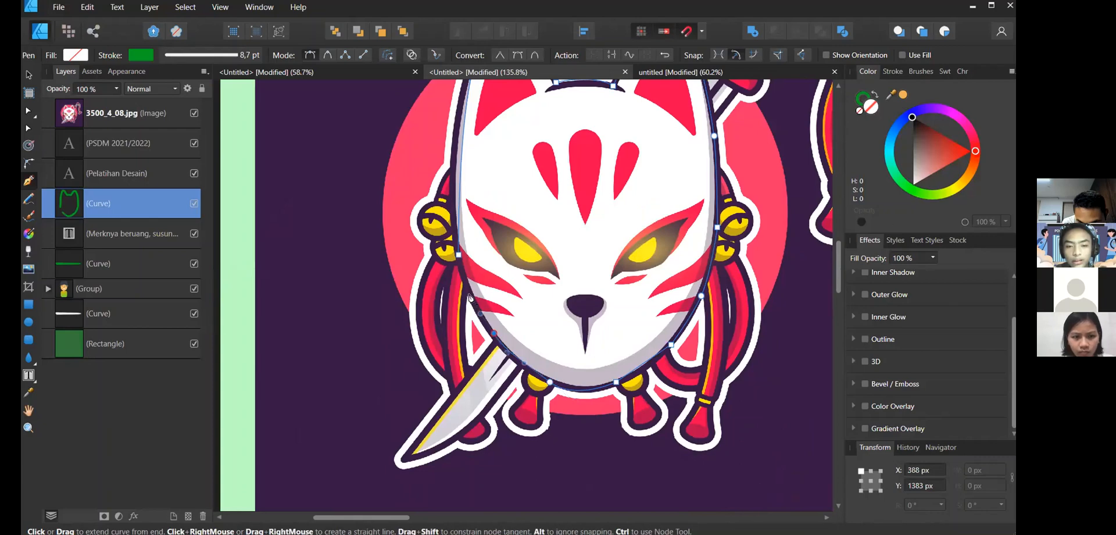
{"action": "left_click", "coordinate": [459, 254]}
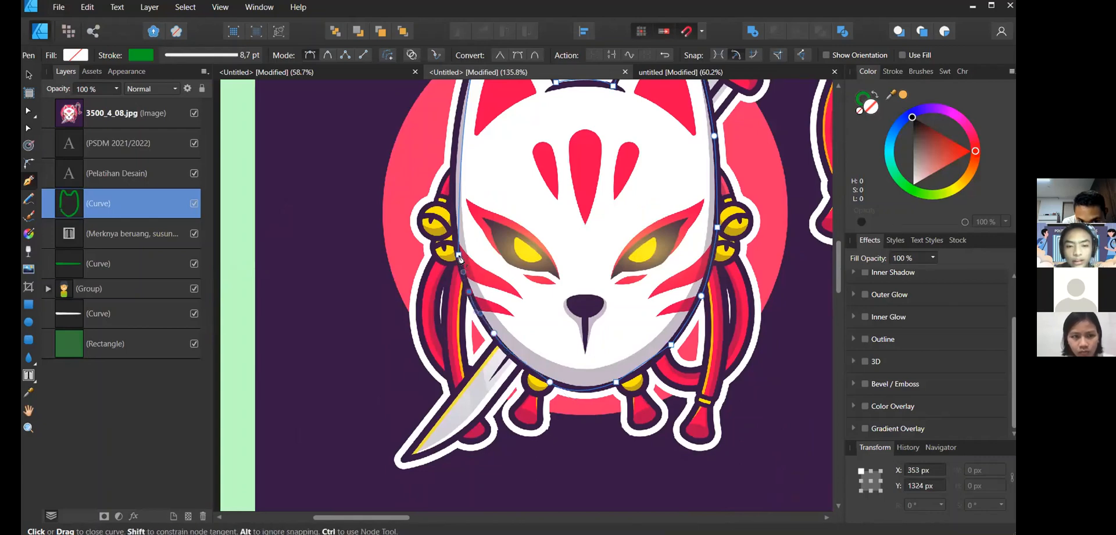
- Bring the outline curve to the front and set its stroke width to 3 pt
{"action": "scroll", "coordinate": [692, 96], "scroll_direction": "down", "scroll_amount": 5}
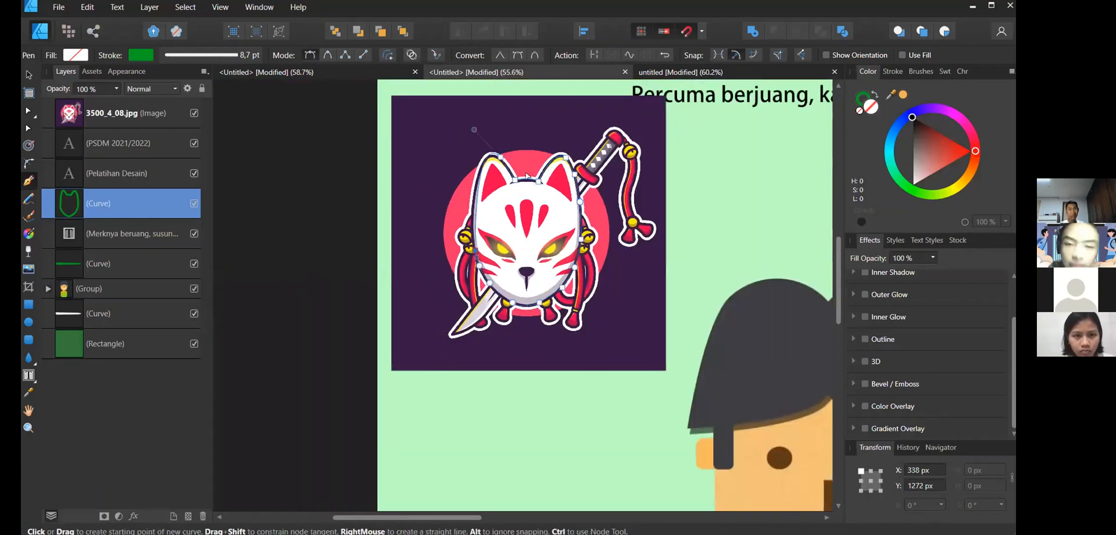
{"action": "scroll", "coordinate": [569, 120], "scroll_direction": "up", "scroll_amount": 2}
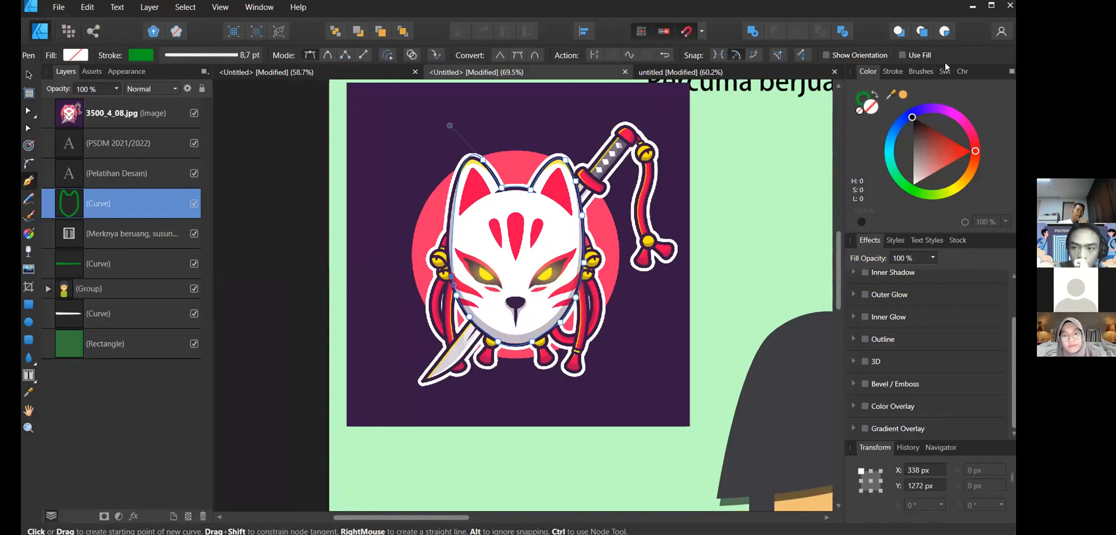
{"action": "left_click", "coordinate": [898, 70]}
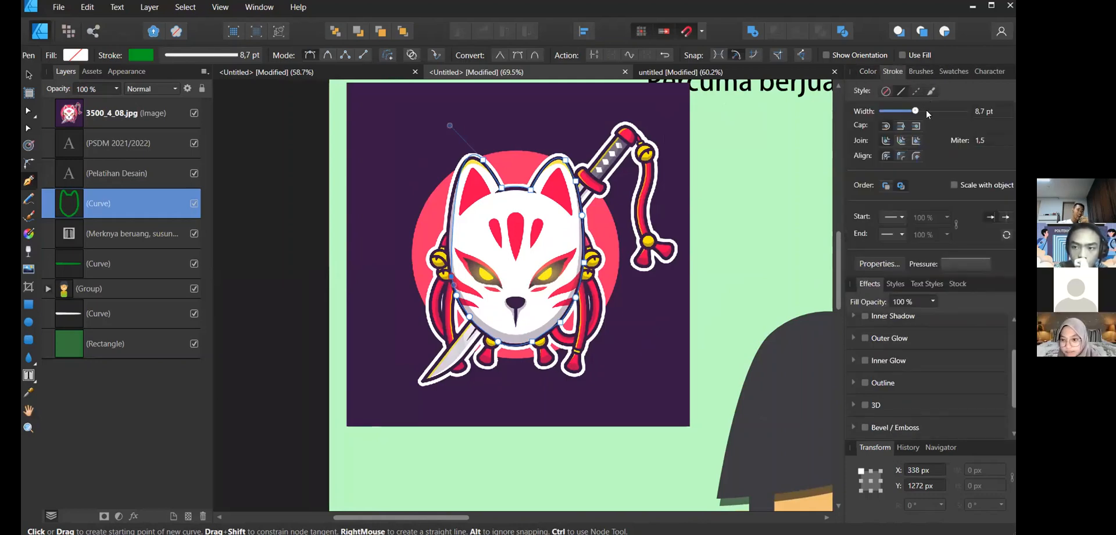
{"action": "left_click_drag", "start_coordinate": [927, 111], "coordinate": [938, 111]}
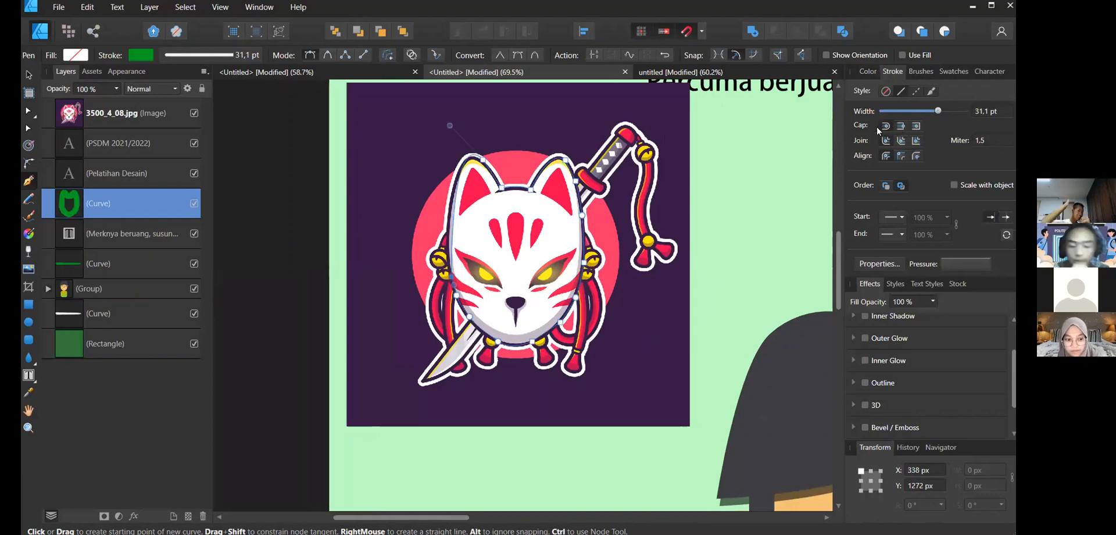
{"action": "key", "text": "ctrl+shift+bracketright"}
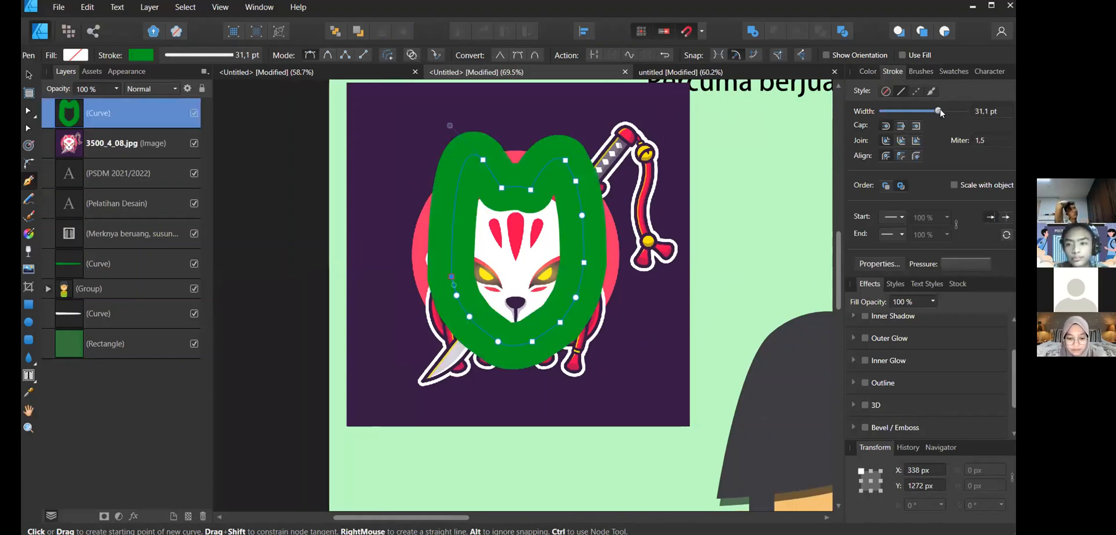
{"action": "left_click_drag", "start_coordinate": [939, 111], "coordinate": [904, 118]}
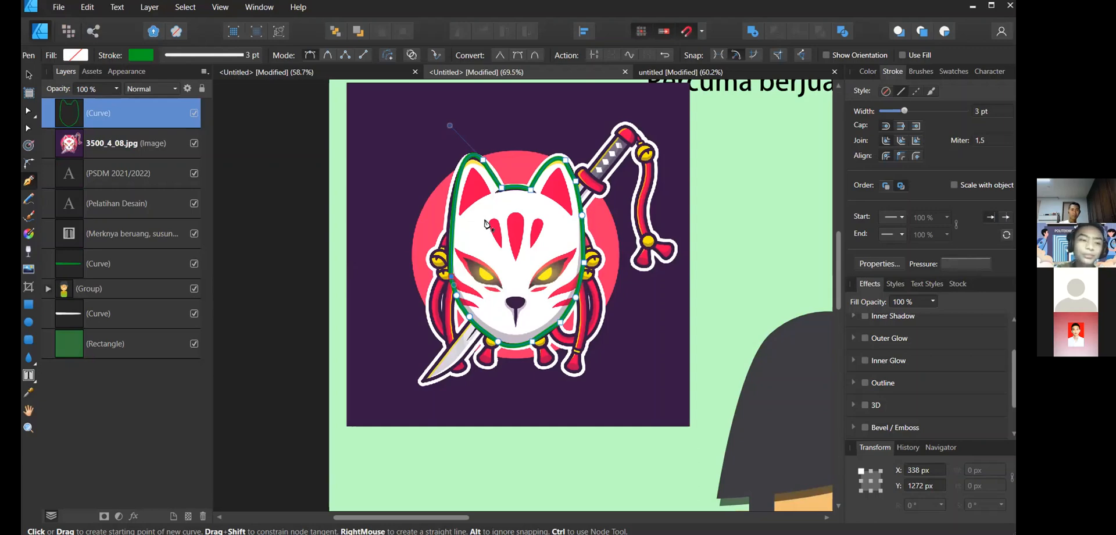
{"action": "left_click", "coordinate": [29, 198]}
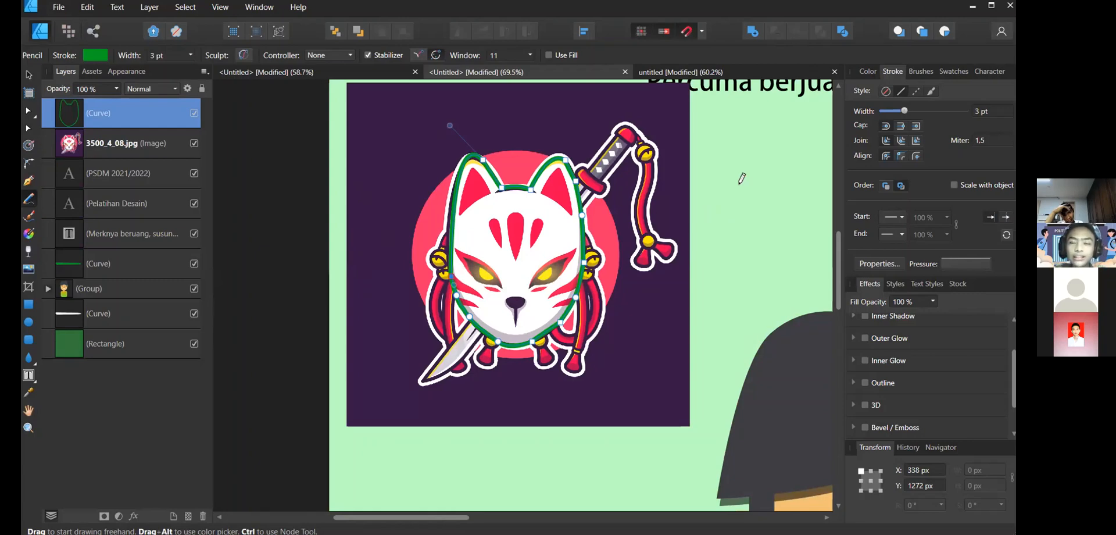
{"action": "mouse_move", "coordinate": [731, 207]}
{"action": "left_mouse_down"}
{"action": "mouse_move", "coordinate": [740, 187]}
{"action": "mouse_move", "coordinate": [756, 189]}
{"action": "left_mouse_up"}
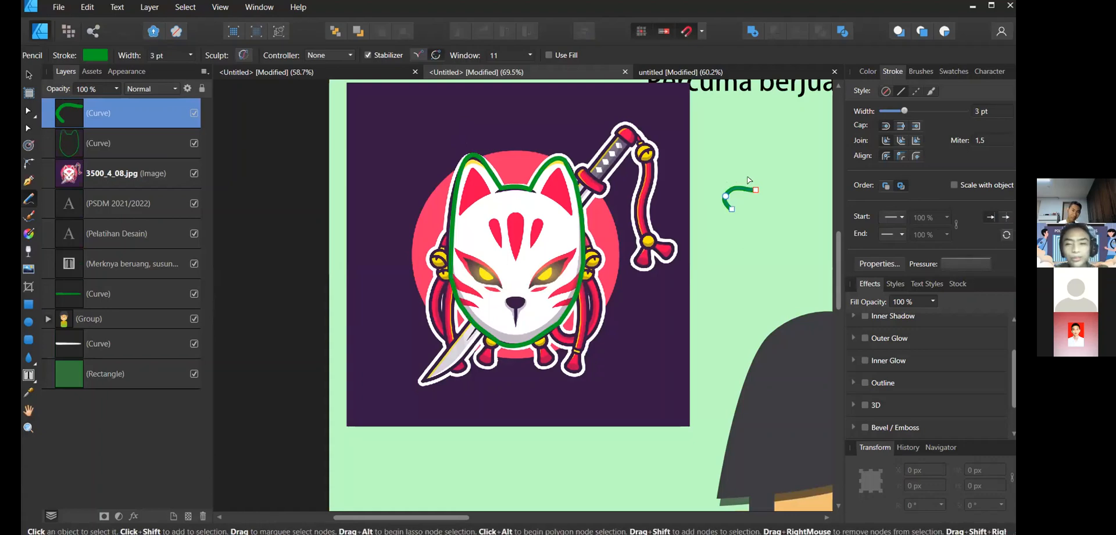
{"action": "key", "text": "ctrl+z"}
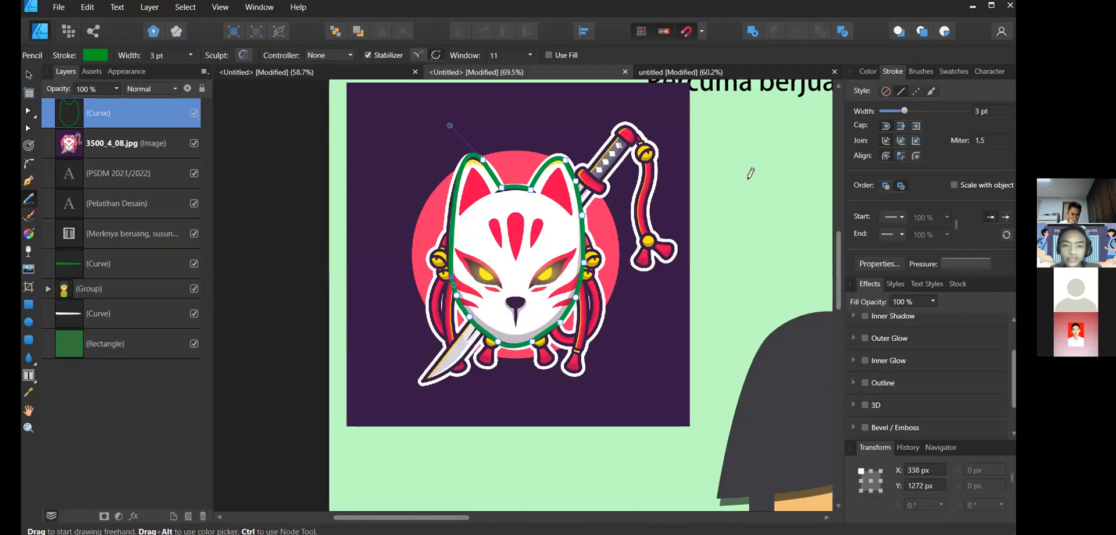
- Draw a Tear shape over the central forehead marking and rotate it 180° so its point faces down
{"action": "scroll", "coordinate": [523, 233], "scroll_direction": "up", "scroll_amount": 3}
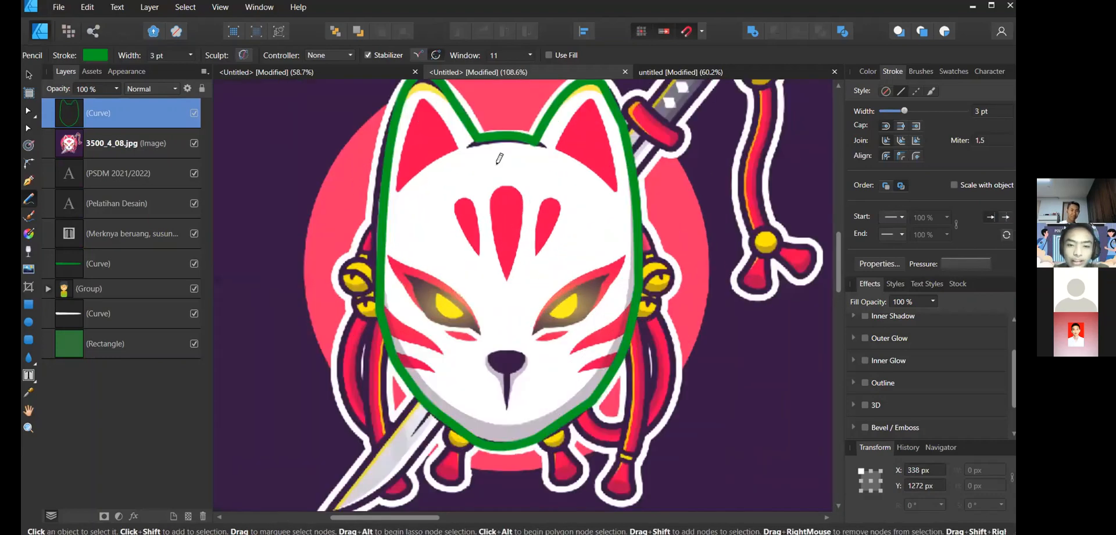
{"action": "scroll", "coordinate": [475, 174], "scroll_direction": "up", "scroll_amount": 5}
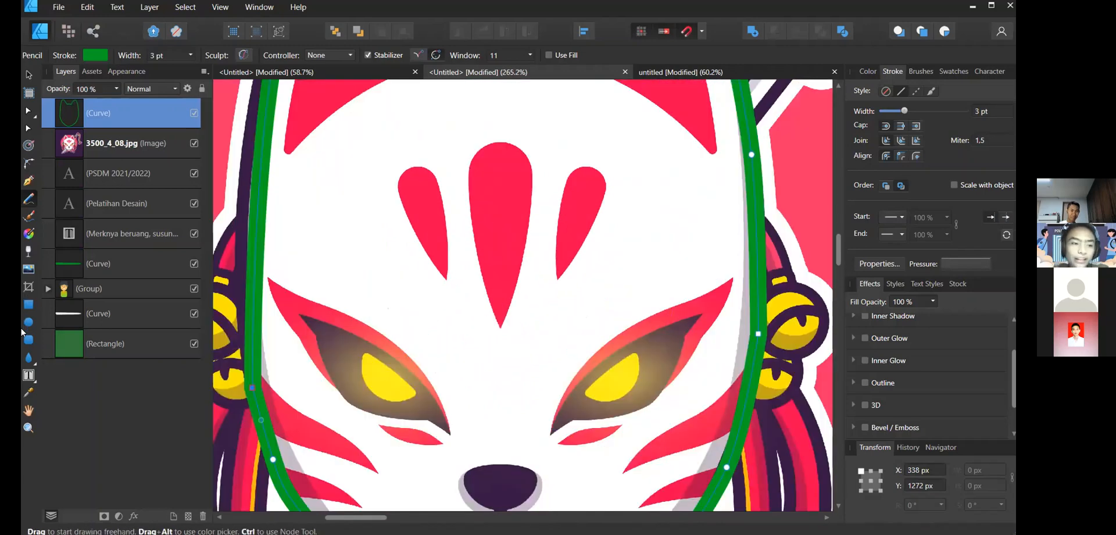
{"action": "left_click", "coordinate": [29, 358]}
{"action": "left_click", "coordinate": [70, 337]}
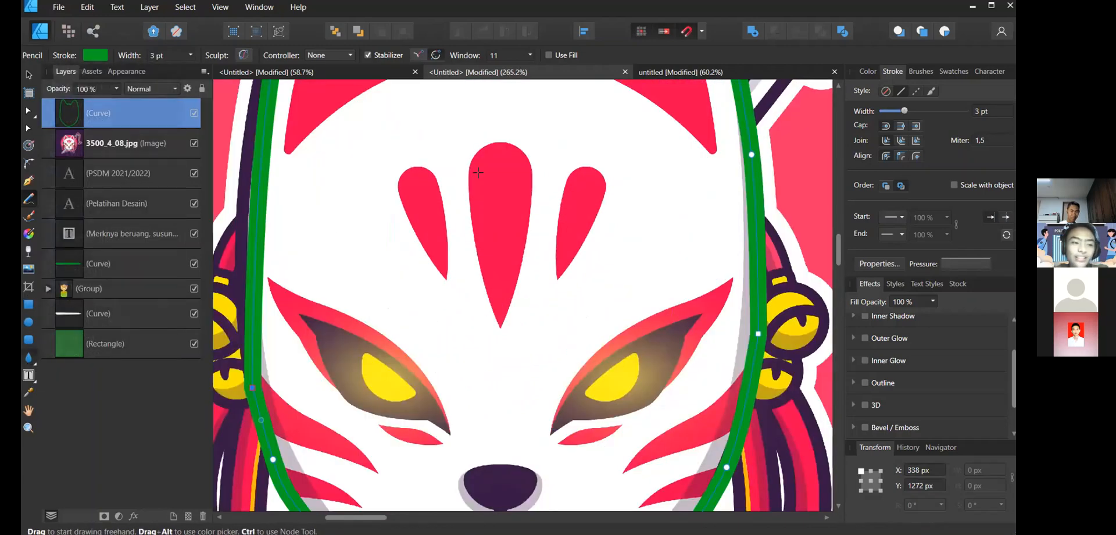
{"action": "left_click_drag", "start_coordinate": [479, 150], "coordinate": [519, 326]}
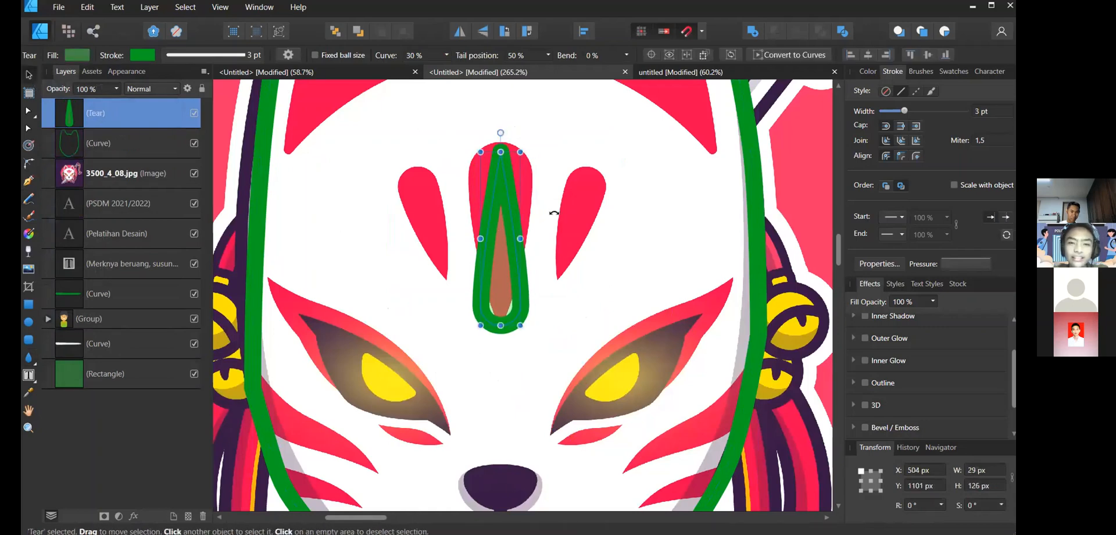
{"action": "left_click_drag", "start_coordinate": [570, 304], "coordinate": [491, 318]}
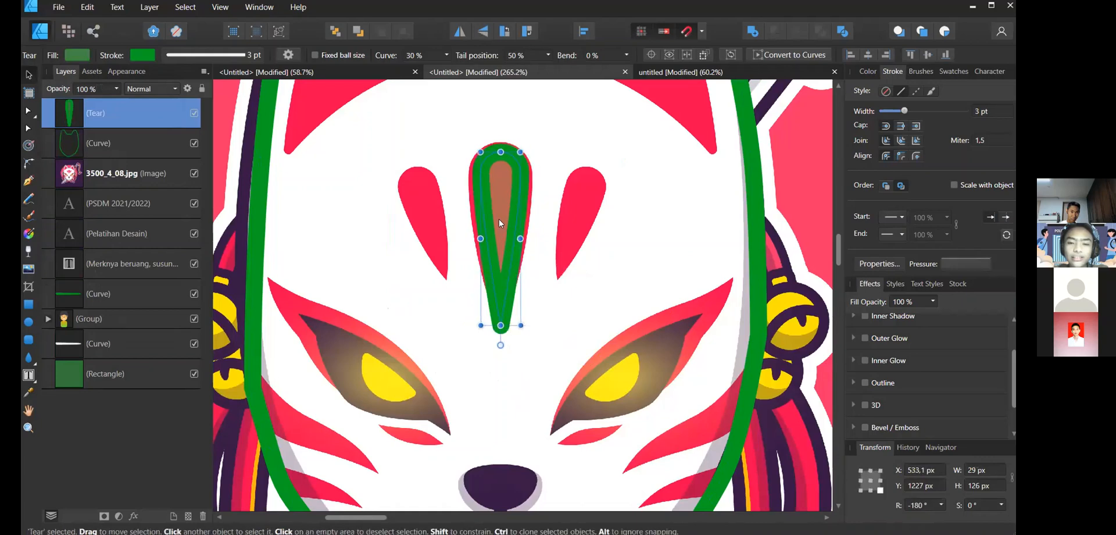
{"action": "left_click_drag", "start_coordinate": [500, 223], "coordinate": [498, 221]}
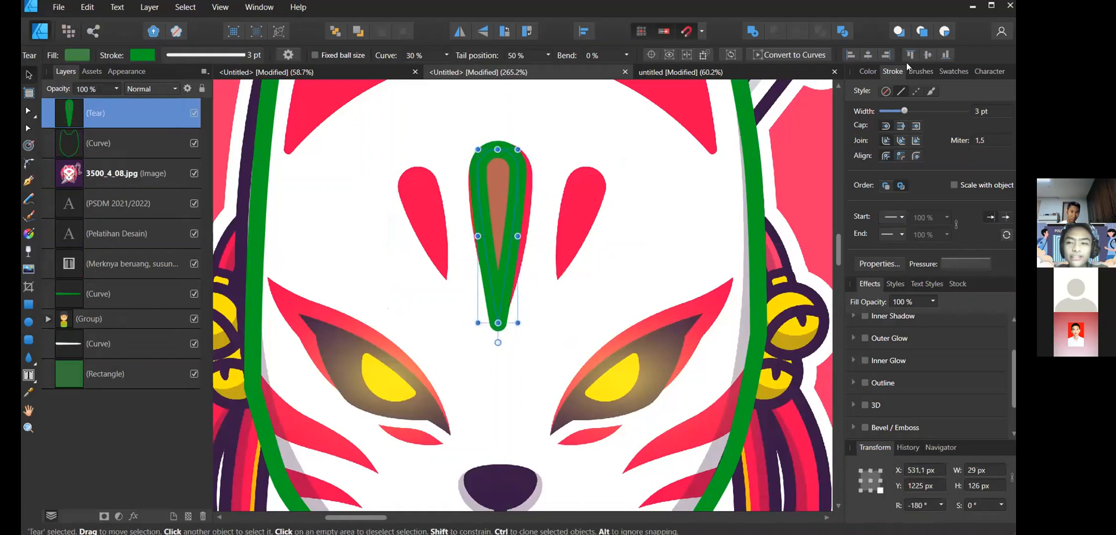
- Color the tear's fill and stroke pink (H 341, S 95, L 48)
{"action": "left_click", "coordinate": [868, 71]}
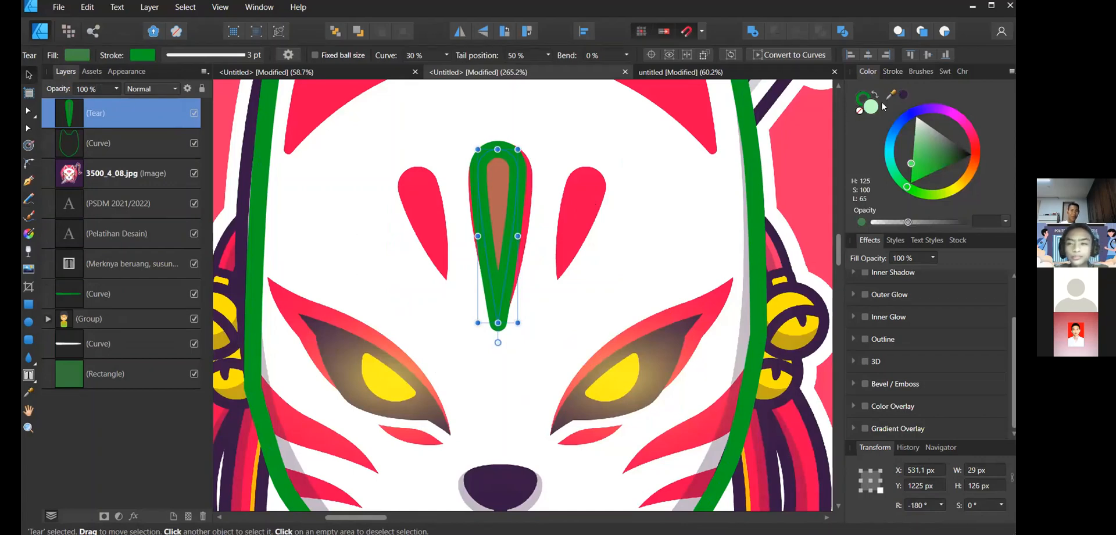
{"action": "left_click", "coordinate": [904, 96]}
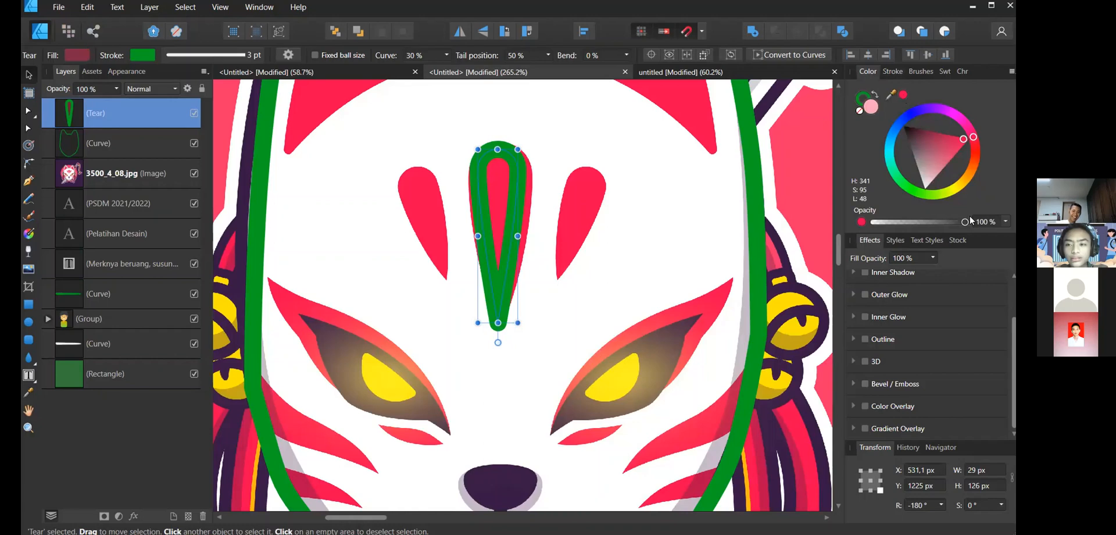
{"action": "scroll", "coordinate": [546, 252], "scroll_direction": "down", "scroll_amount": 3}
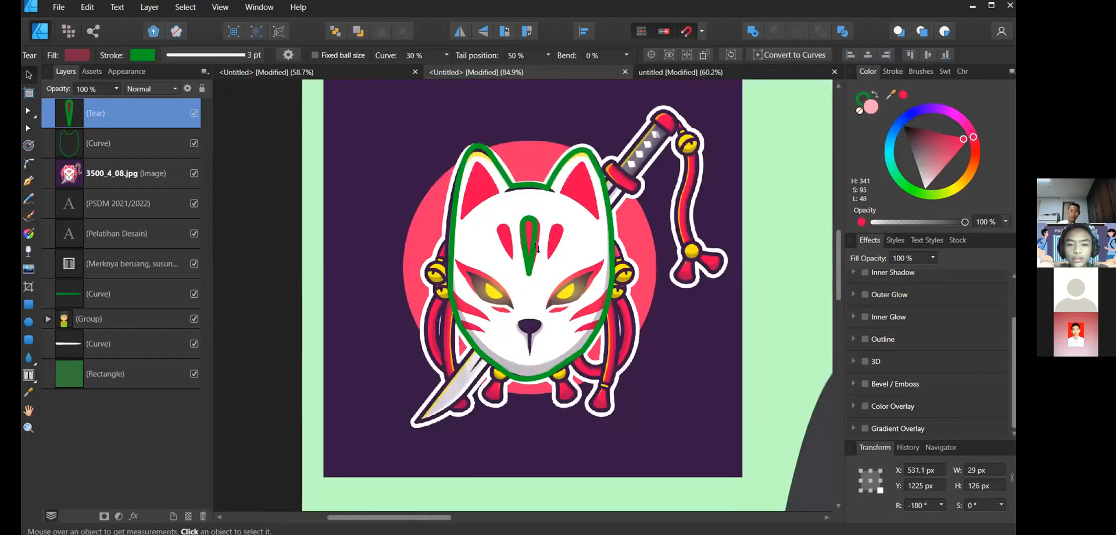
{"action": "key", "text": "ctrl+plus"}
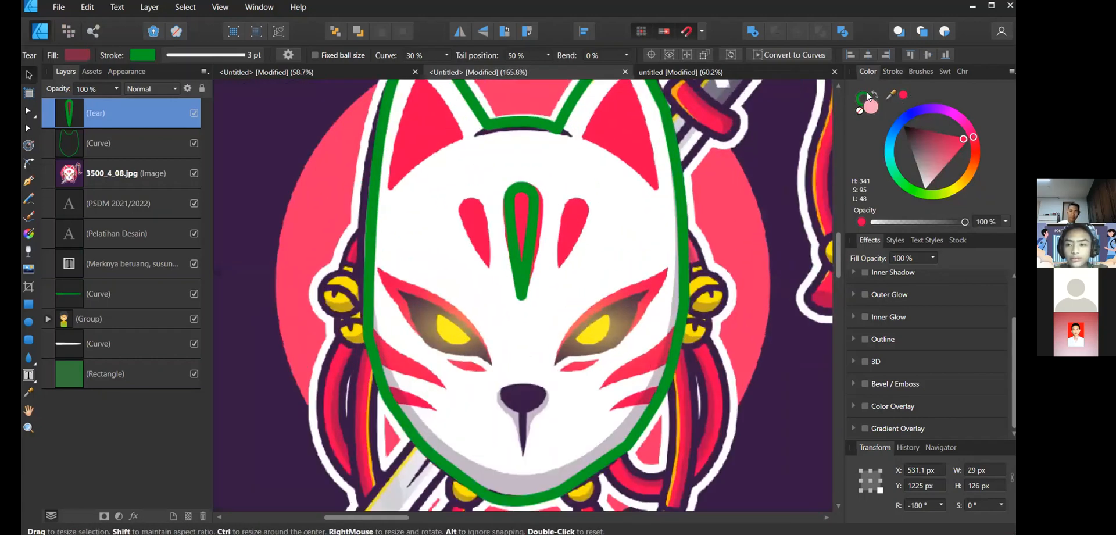
{"action": "left_click", "coordinate": [902, 94]}
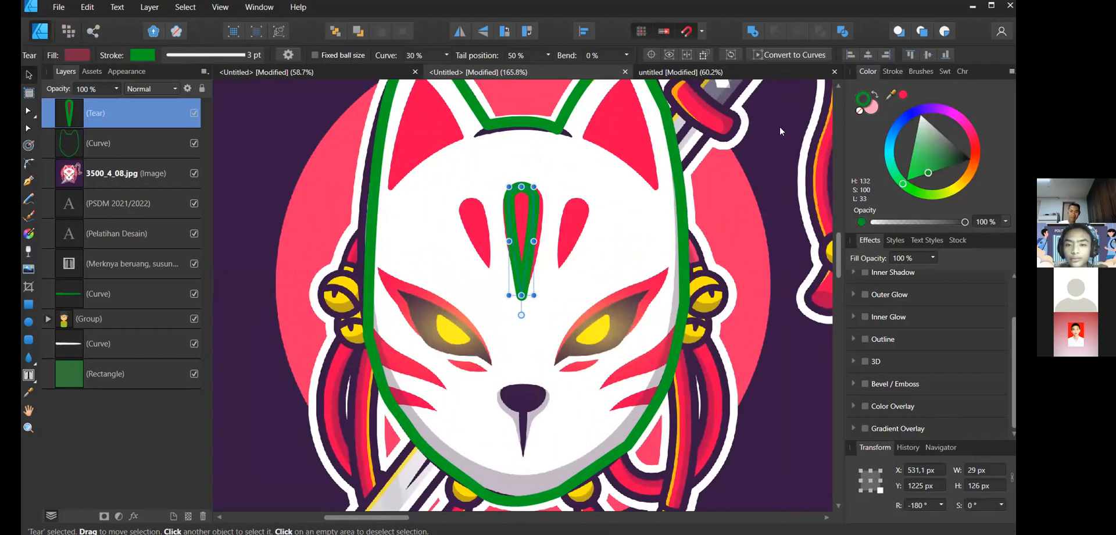
- Move the tear shape onto the right forehead marking
{"action": "left_click", "coordinate": [519, 228]}
{"action": "scroll", "coordinate": [519, 228], "scroll_direction": "down", "scroll_amount": 2}
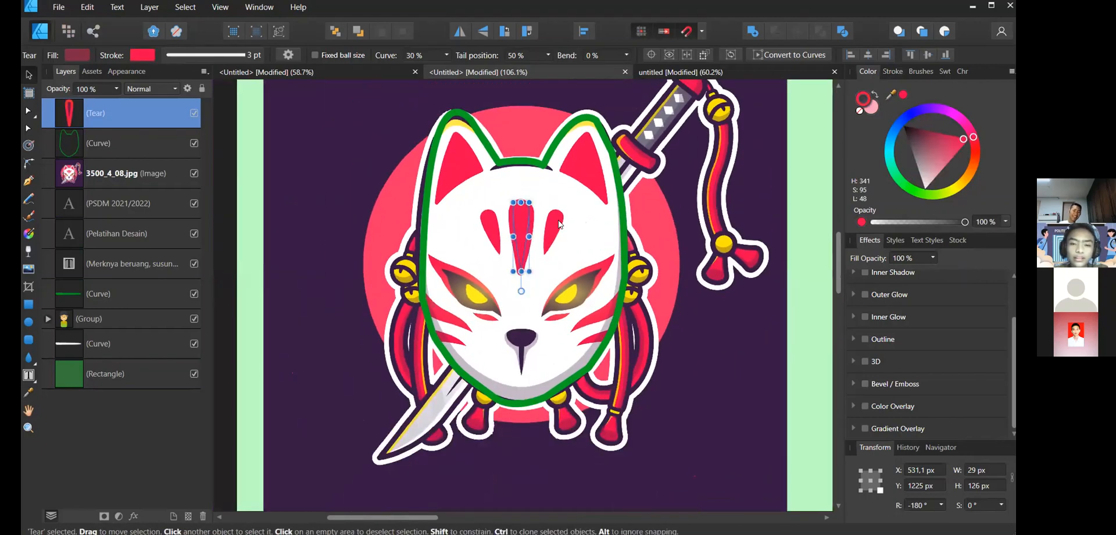
{"action": "left_click_drag", "start_coordinate": [522, 232], "coordinate": [558, 225]}
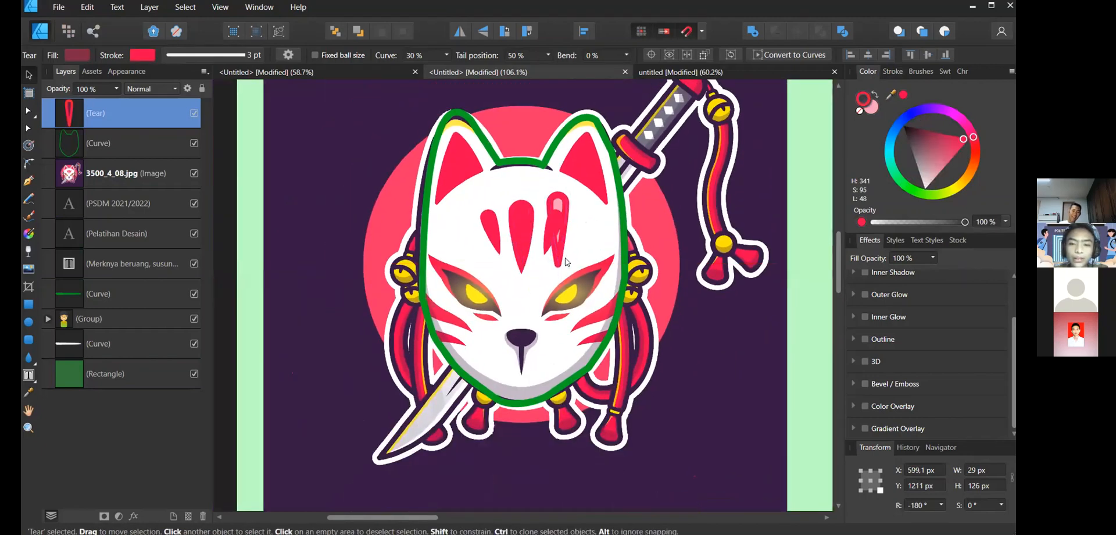
{"action": "scroll", "coordinate": [566, 257], "scroll_direction": "down", "scroll_amount": 1}
{"action": "scroll", "coordinate": [562, 259], "scroll_direction": "up", "scroll_amount": 6}
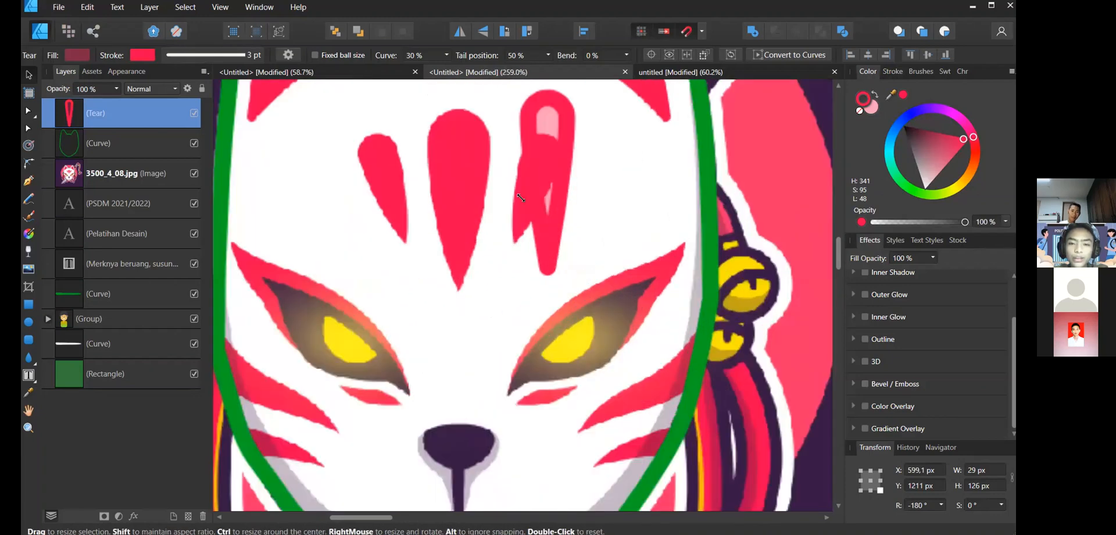
- Narrow the tear to about 4 px wide and rotate it to about 165° along the right marking
{"action": "left_click_drag", "start_coordinate": [567, 268], "coordinate": [525, 202]}
{"action": "scroll", "coordinate": [535, 116], "scroll_direction": "down", "scroll_amount": 1}
{"action": "scroll", "coordinate": [540, 105], "scroll_direction": "up", "scroll_amount": 2}
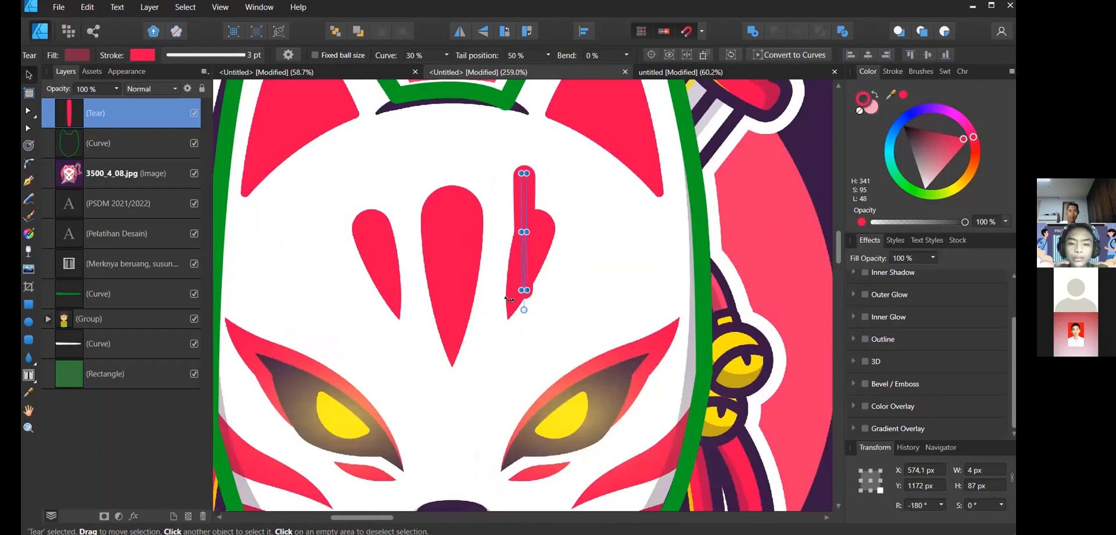
{"action": "left_click_drag", "start_coordinate": [538, 232], "coordinate": [506, 329]}
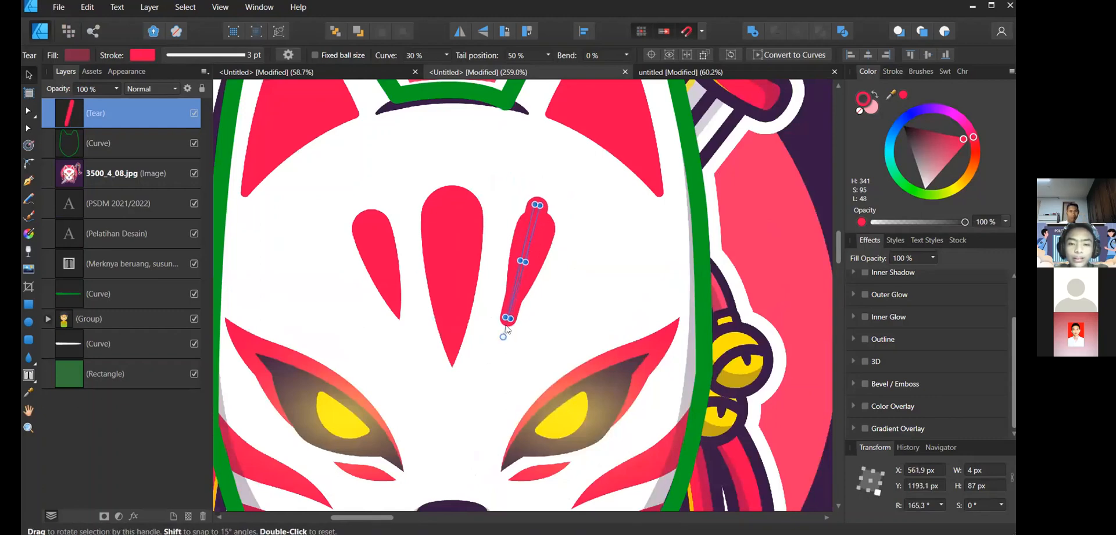
- Shrink the tear to about 2 px wide and 70 px tall along the right forehead marking
{"action": "scroll", "coordinate": [599, 342], "scroll_direction": "up", "scroll_amount": 1}
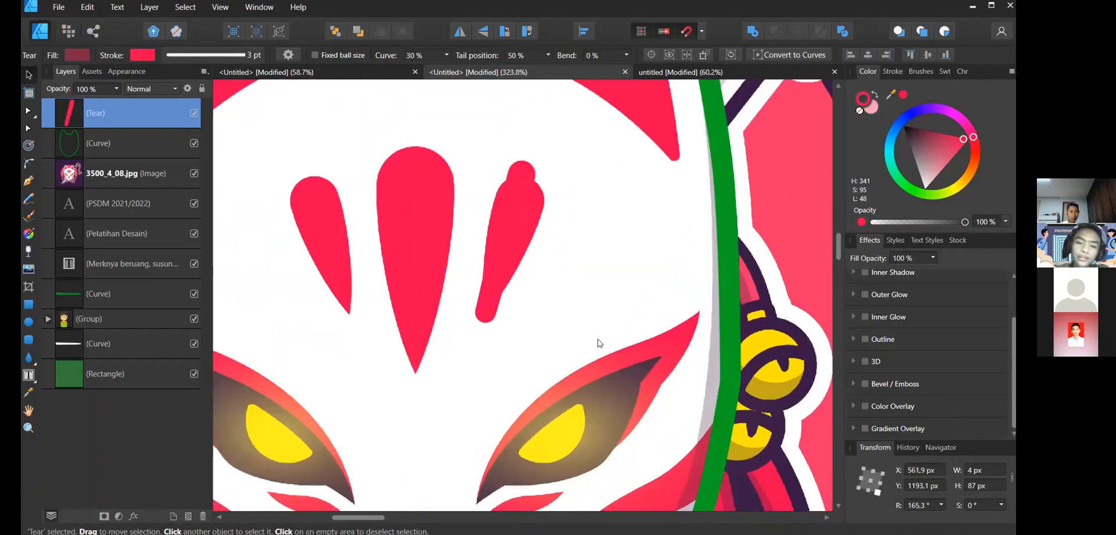
{"action": "scroll", "coordinate": [599, 342], "scroll_direction": "down", "scroll_amount": 2}
{"action": "scroll", "coordinate": [603, 338], "scroll_direction": "down", "scroll_amount": 1}
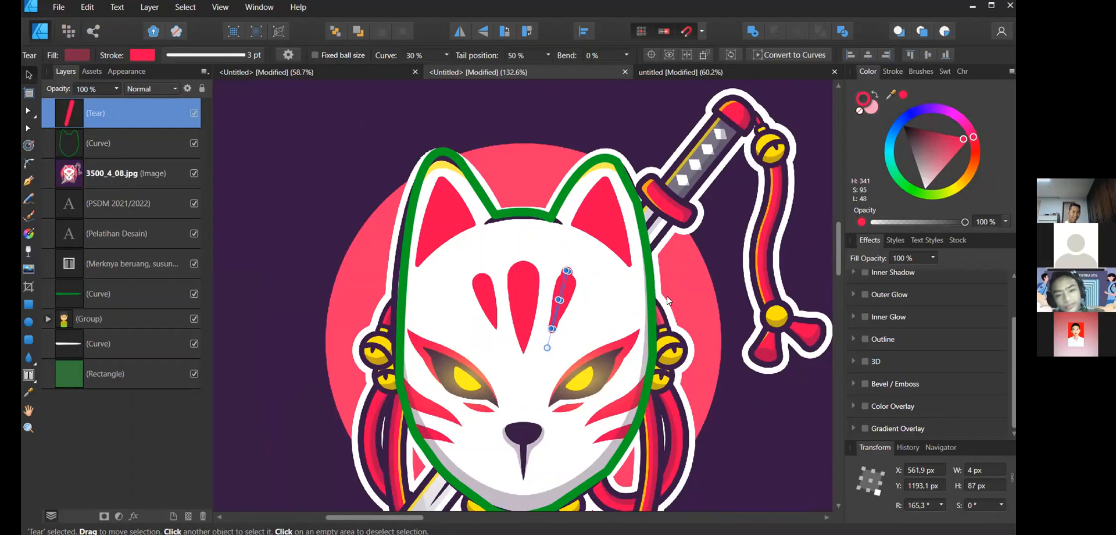
{"action": "scroll", "coordinate": [669, 300], "scroll_direction": "down", "scroll_amount": 2}
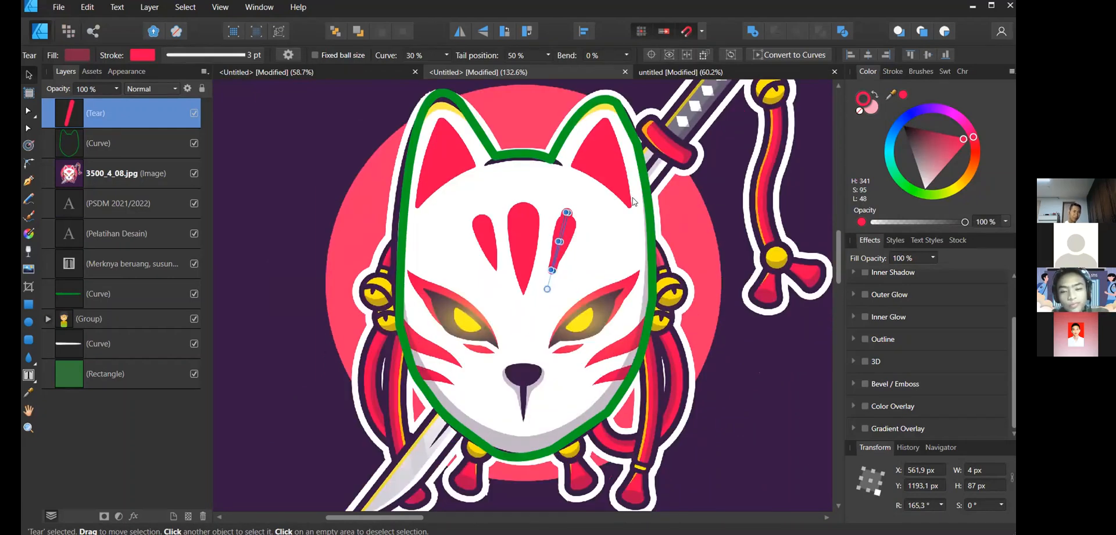
{"action": "key", "text": "alt"}
{"action": "scroll", "coordinate": [604, 226], "scroll_direction": "up", "scroll_amount": 4}
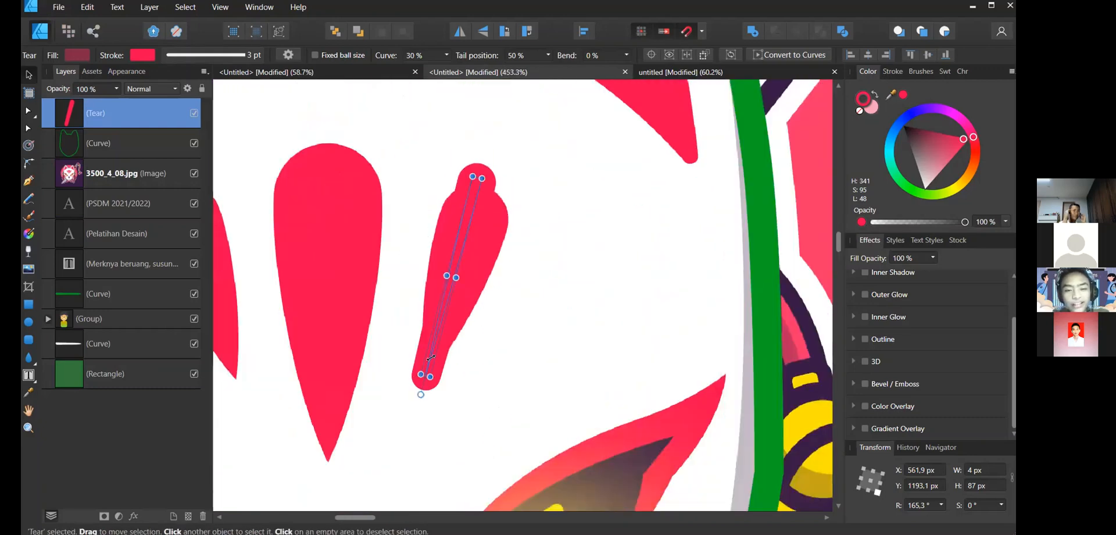
{"action": "left_click_drag", "start_coordinate": [430, 378], "coordinate": [440, 338]}
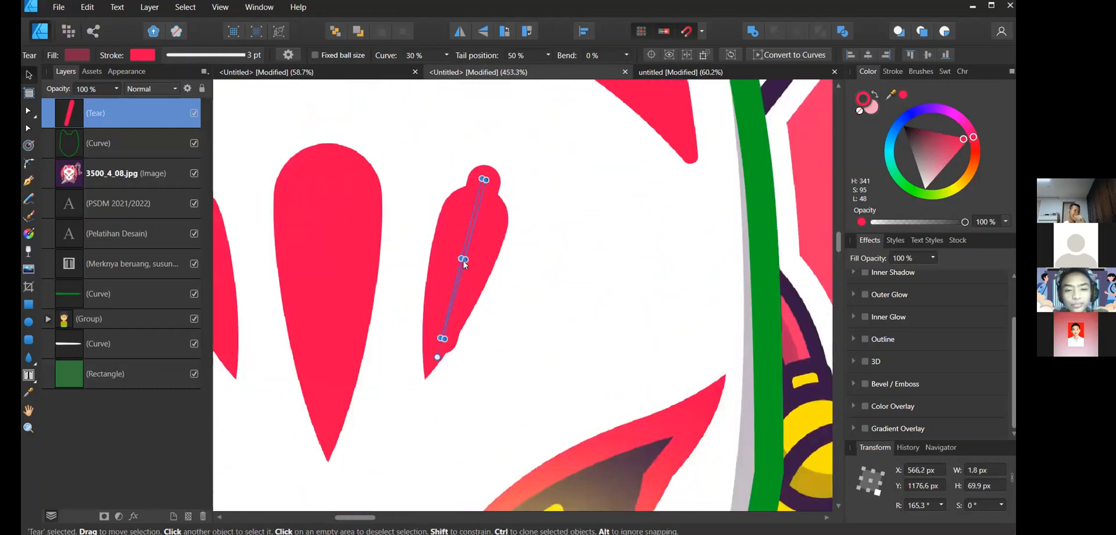
- Delete the tear shape and select the reference image layer
{"action": "key", "text": "alt"}
{"action": "scroll", "coordinate": [484, 238], "scroll_direction": "down", "scroll_amount": 2}
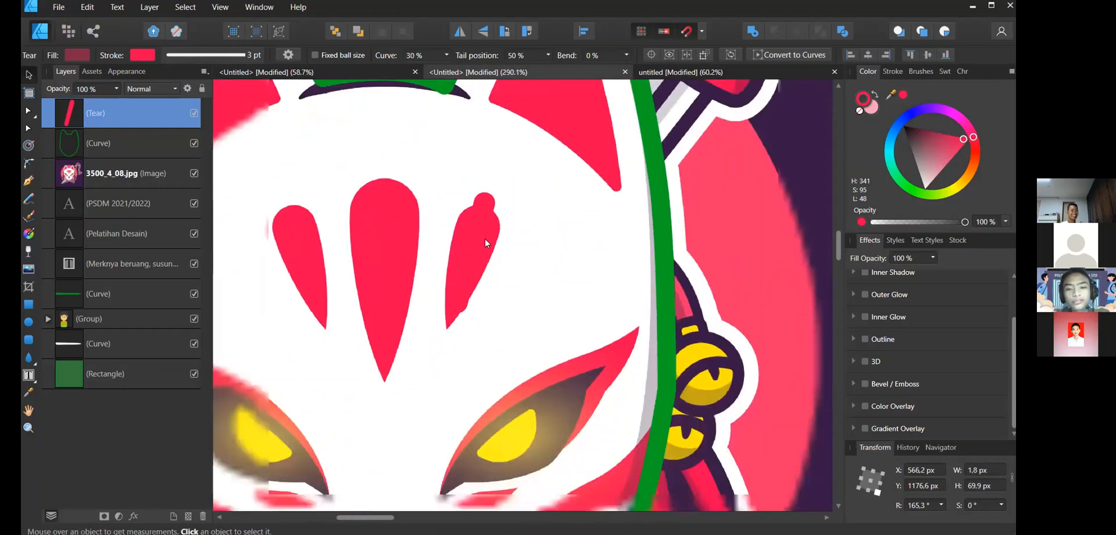
{"action": "key", "text": "Delete"}
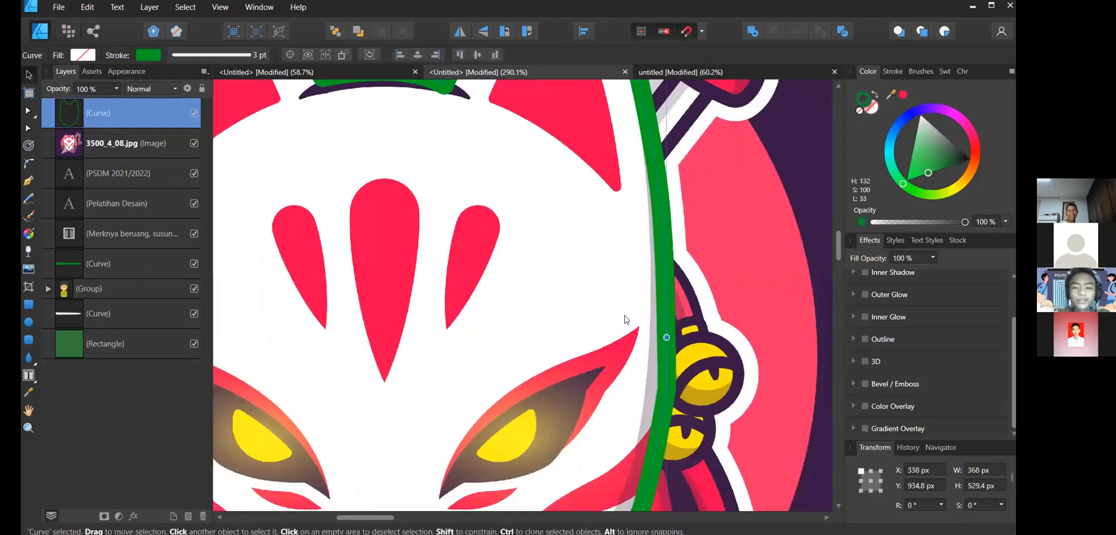
{"action": "left_click", "coordinate": [786, 476]}
{"action": "scroll", "coordinate": [786, 477], "scroll_direction": "down", "scroll_amount": 2}
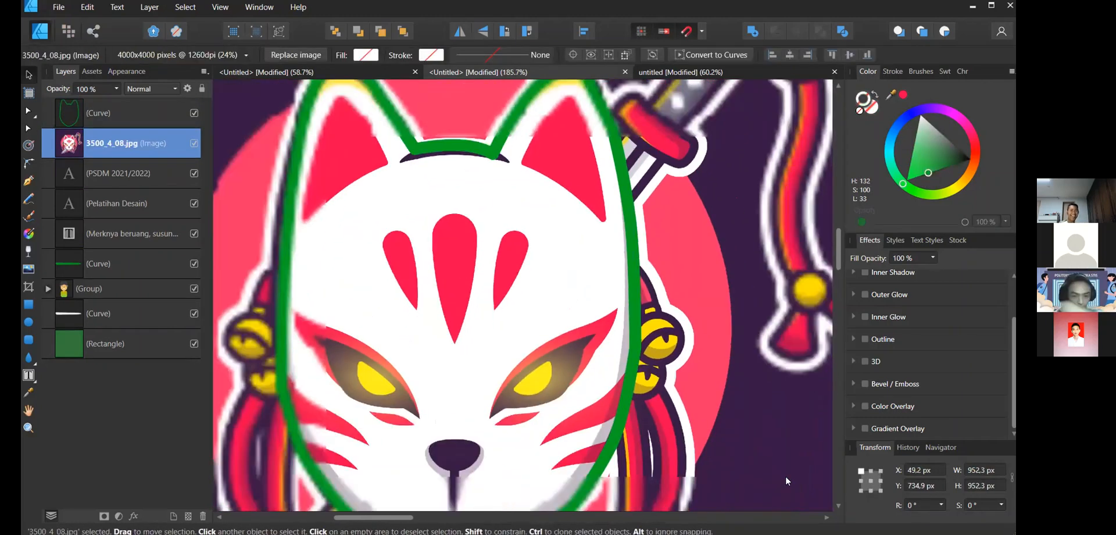